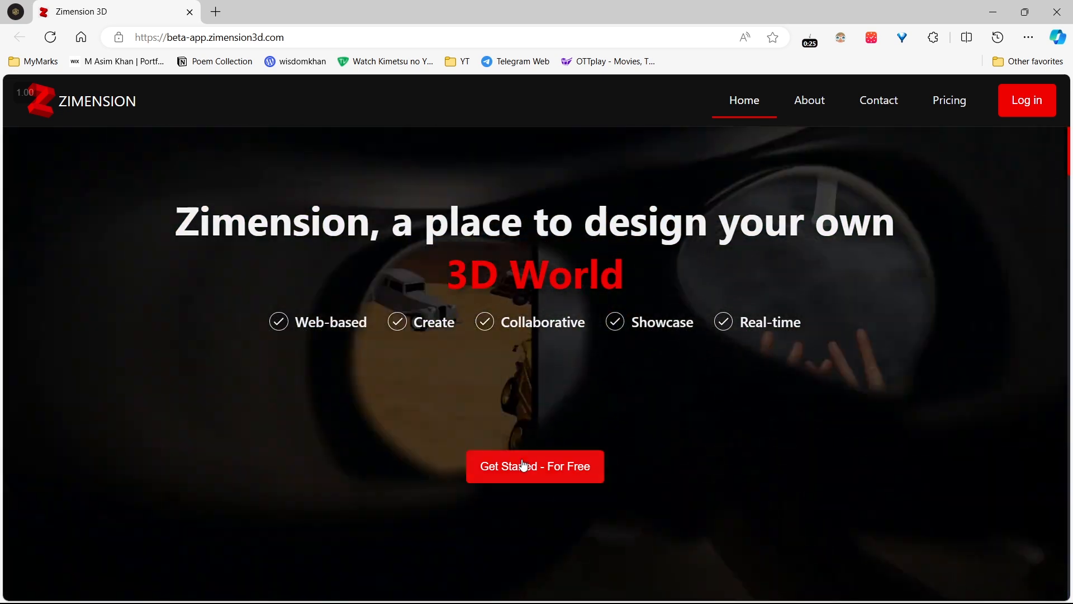
Step: Open the dashboard and look through the recently visited, own and featured worlds and the tutorials
{"action": "left_click", "coordinate": [524, 465]}
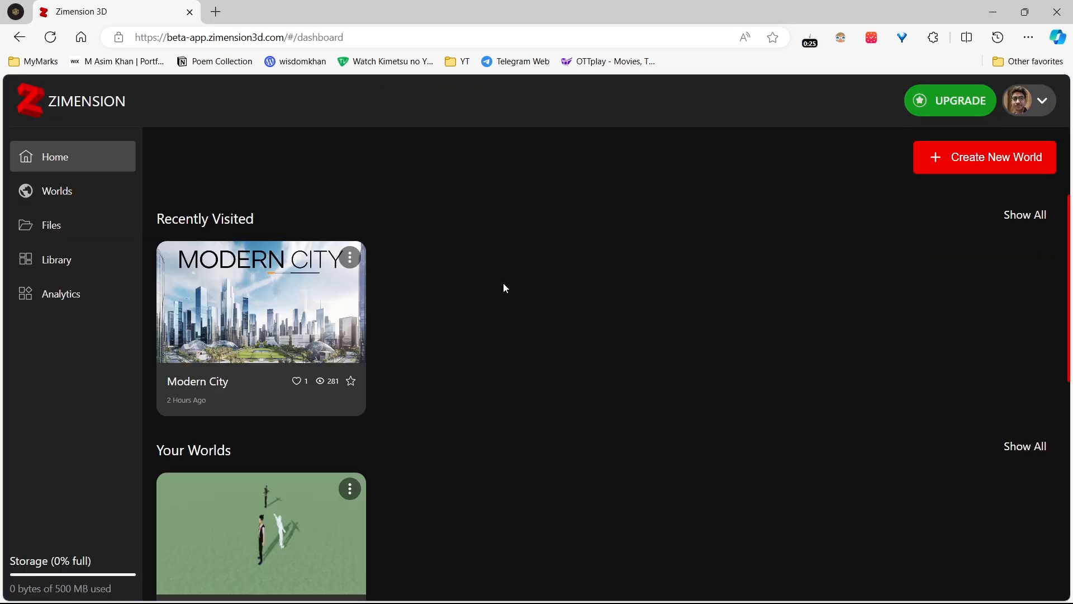
{"action": "scroll", "coordinate": [506, 288], "scroll_direction": "down", "scroll_amount": 3}
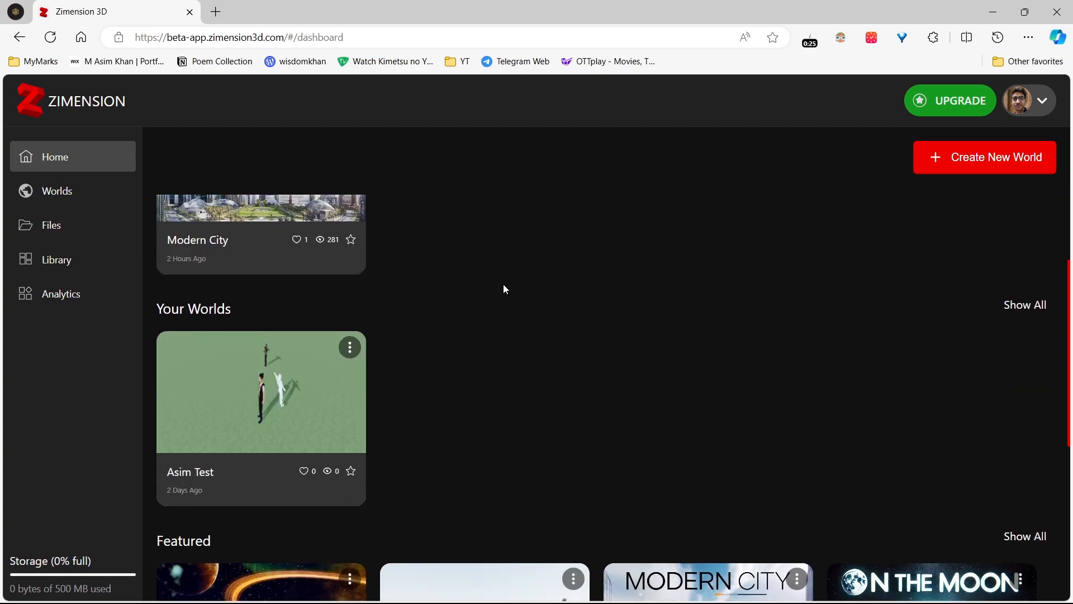
{"action": "scroll", "coordinate": [506, 289], "scroll_direction": "down", "scroll_amount": 6}
{"action": "scroll", "coordinate": [506, 288], "scroll_direction": "up", "scroll_amount": 7}
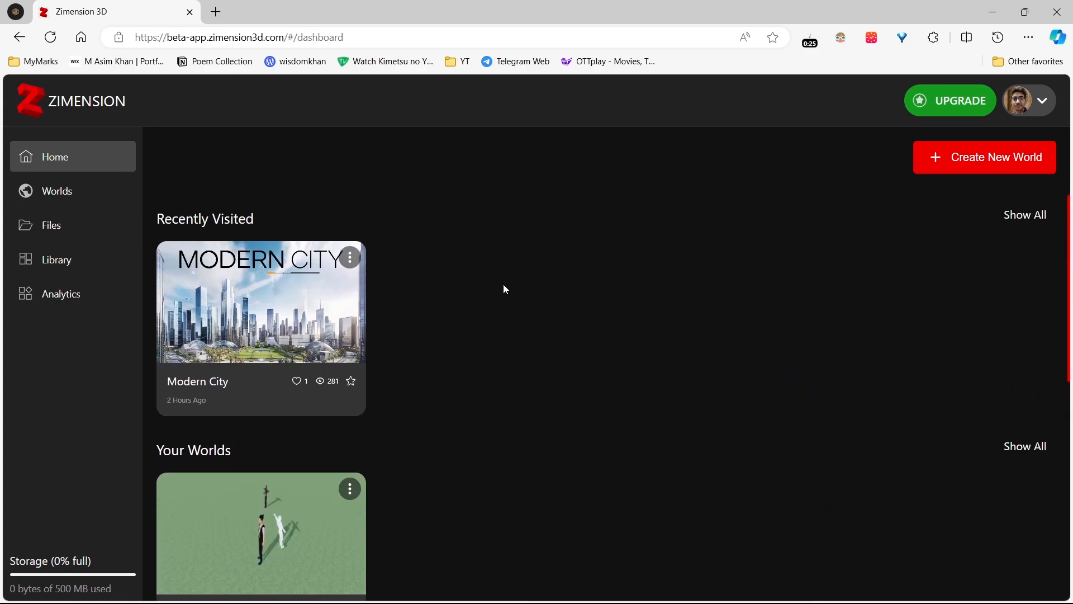
{"action": "scroll", "coordinate": [432, 302], "scroll_direction": "down", "scroll_amount": 2}
{"action": "scroll", "coordinate": [433, 306], "scroll_direction": "down", "scroll_amount": 6}
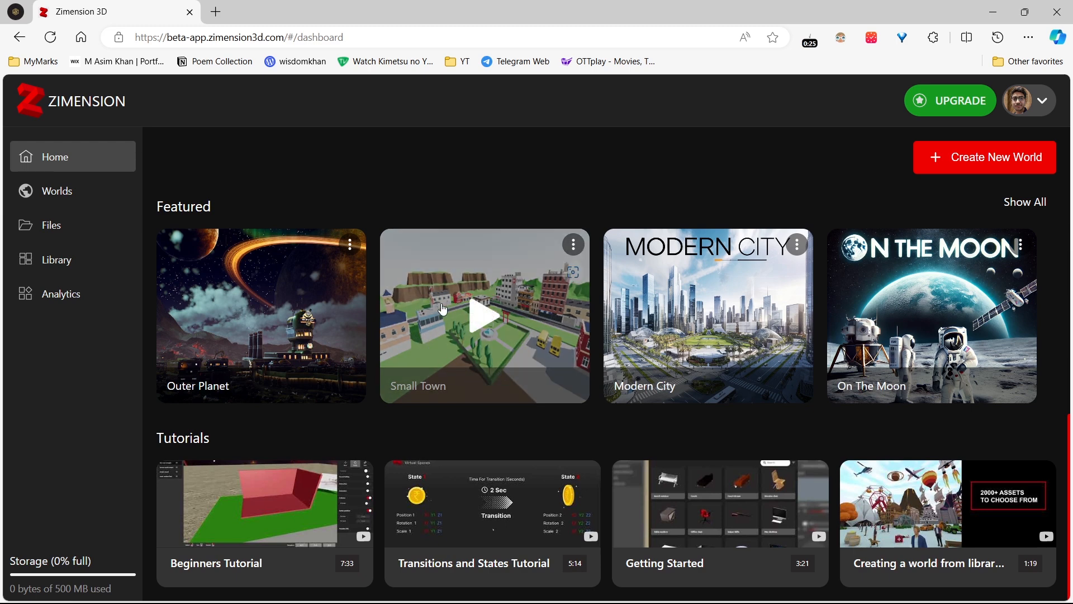
{"action": "scroll", "coordinate": [444, 309], "scroll_direction": "up", "scroll_amount": 3}
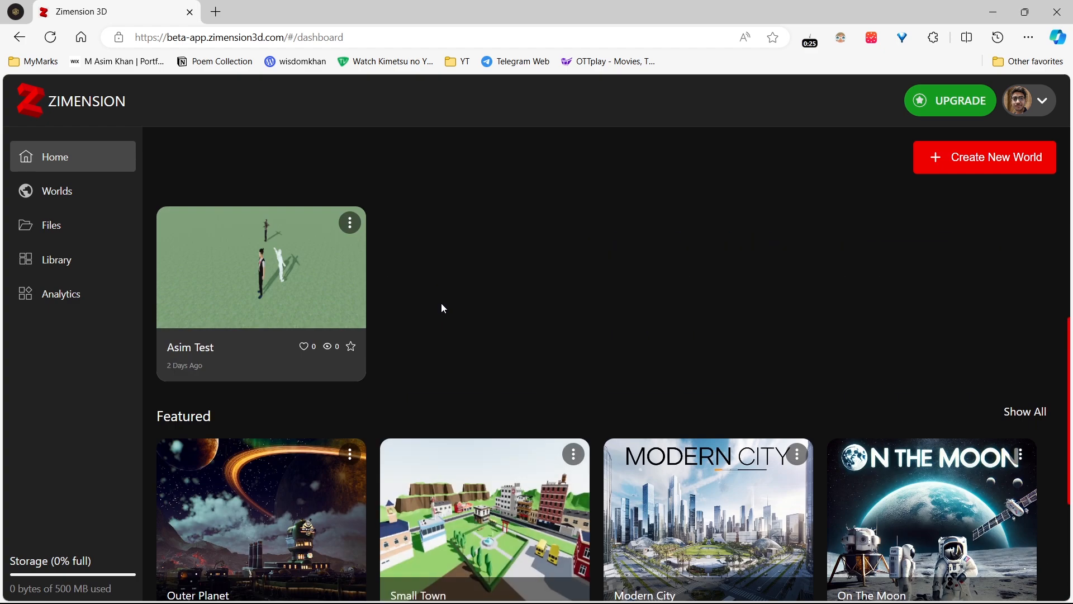
{"action": "scroll", "coordinate": [444, 310], "scroll_direction": "up", "scroll_amount": 2}
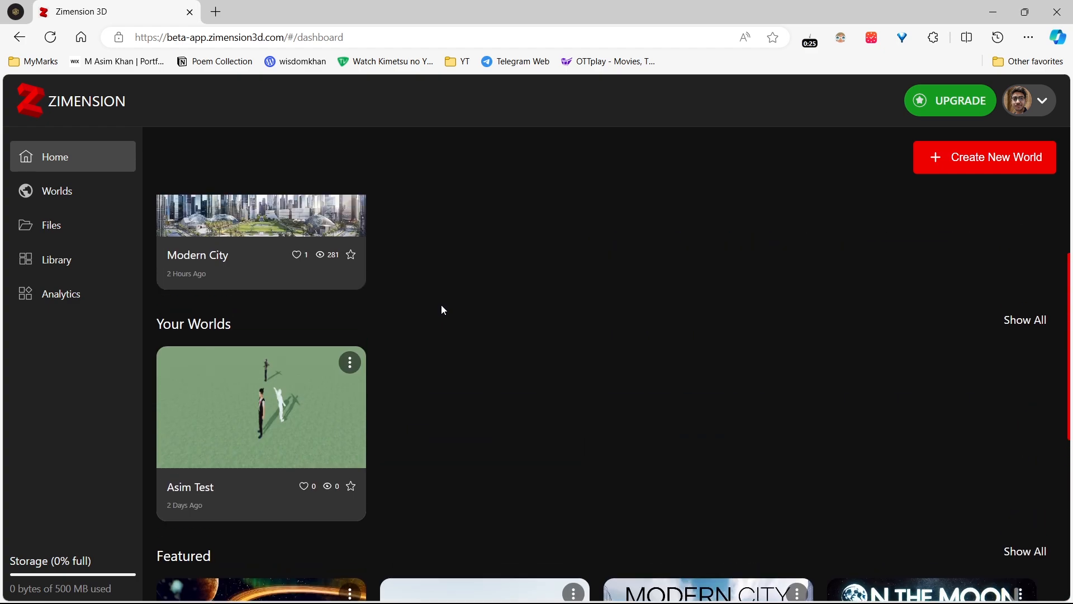
Step: View the Worlds and Files sections, and browse the Featured models in the library
{"action": "left_click", "coordinate": [53, 190]}
{"action": "left_click", "coordinate": [50, 235]}
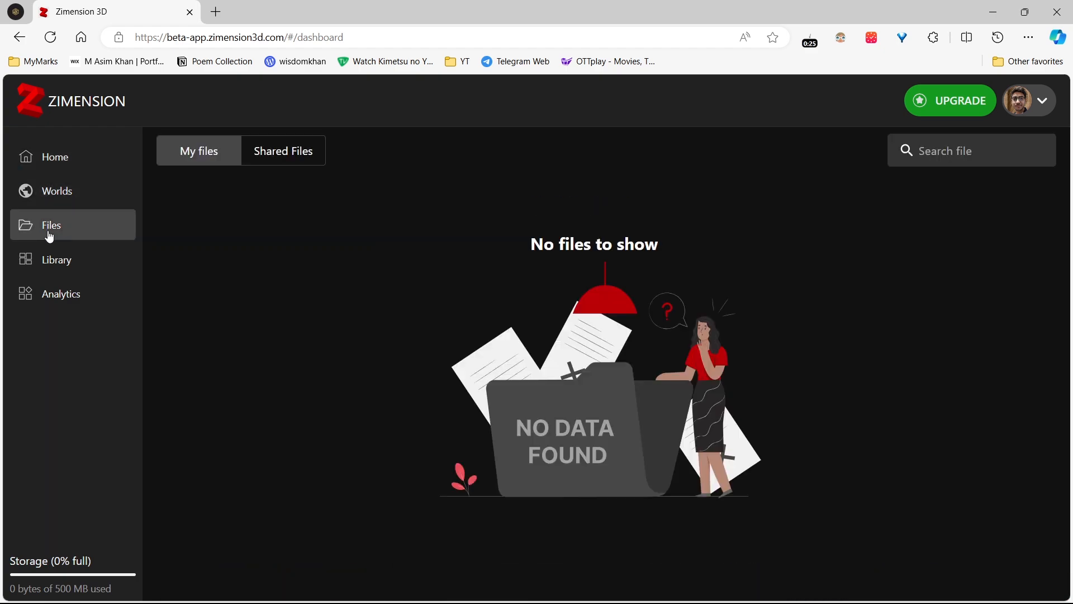
{"action": "left_click", "coordinate": [55, 260]}
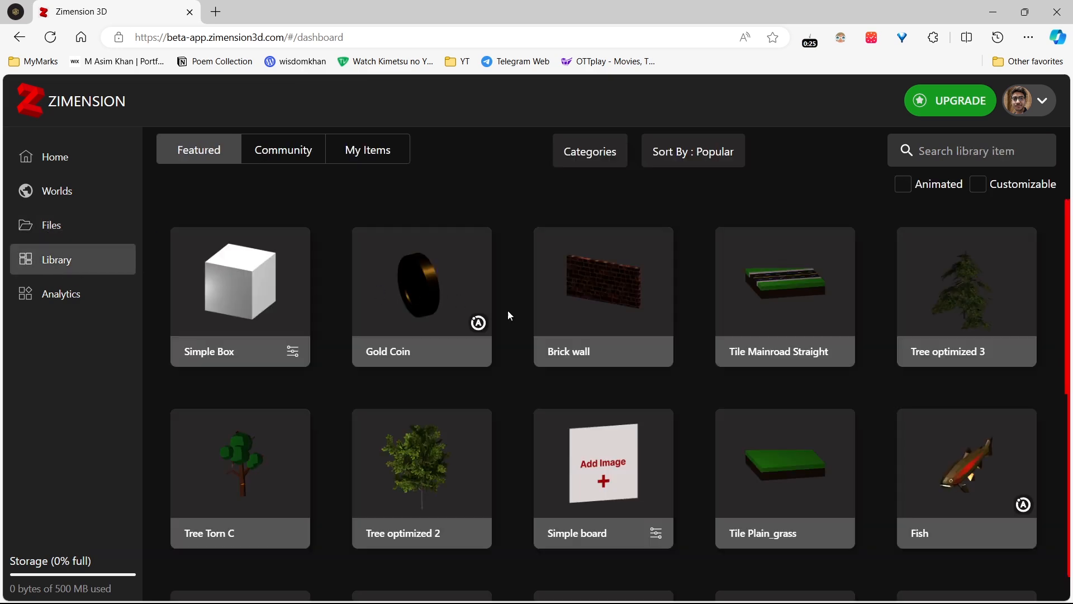
{"action": "scroll", "coordinate": [797, 432], "scroll_direction": "down", "scroll_amount": 10}
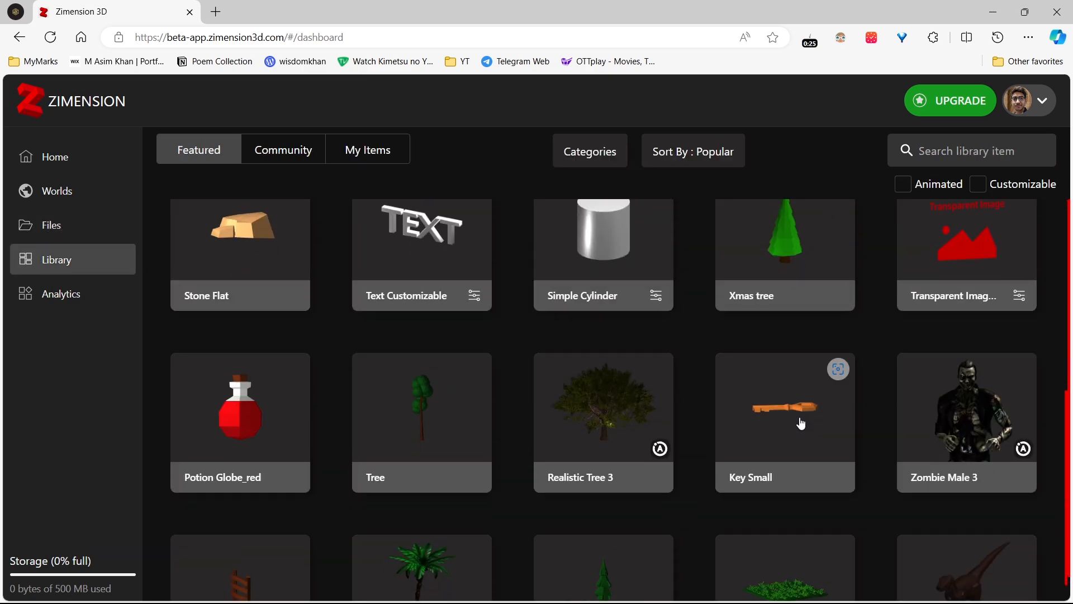
{"action": "scroll", "coordinate": [802, 424], "scroll_direction": "down", "scroll_amount": 12}
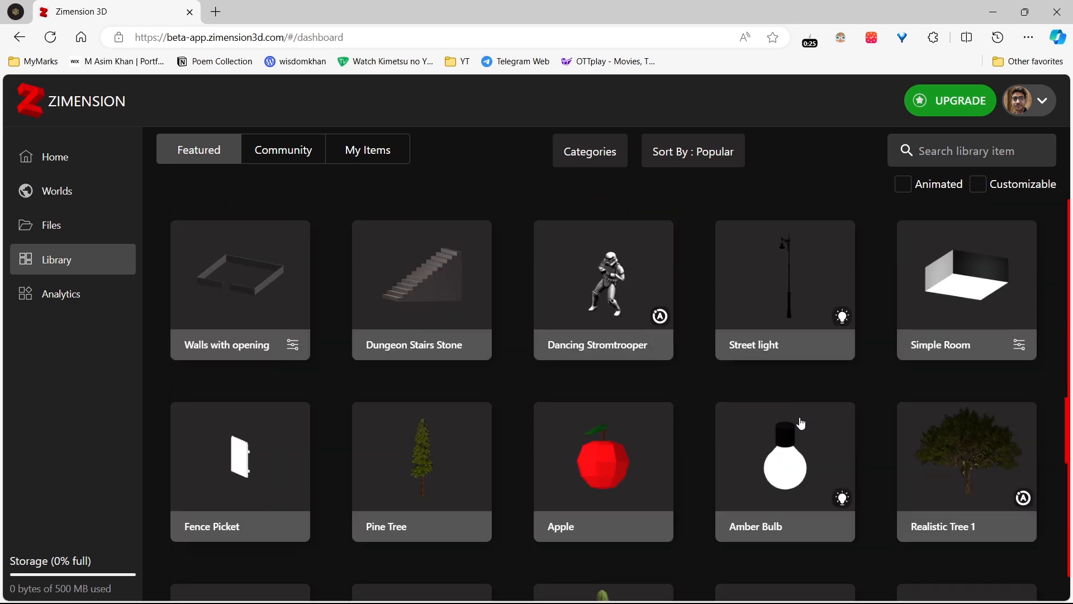
{"action": "scroll", "coordinate": [802, 424], "scroll_direction": "down", "scroll_amount": 8}
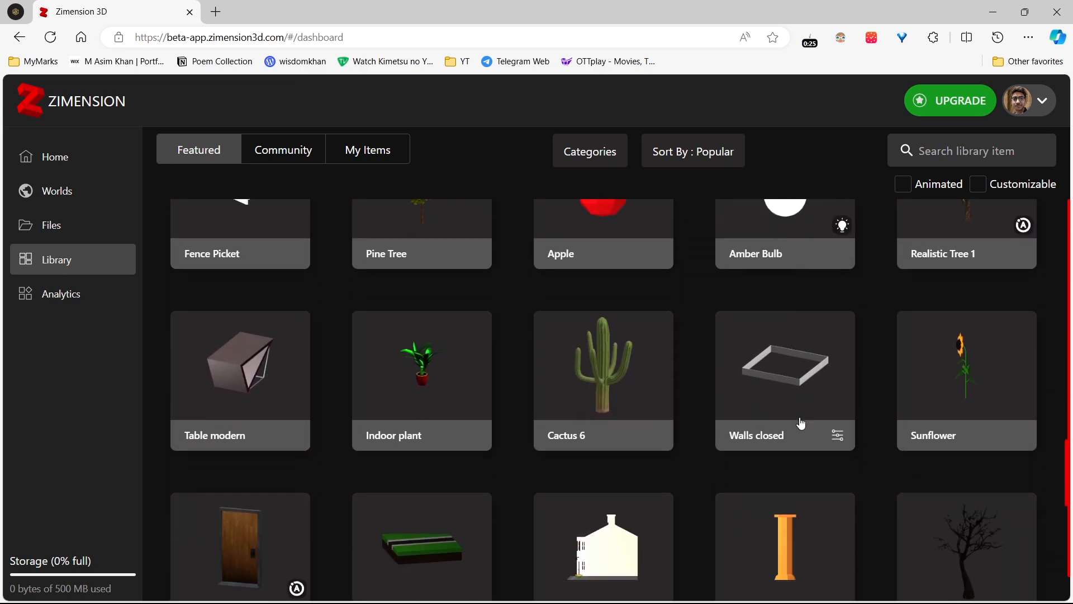
{"action": "scroll", "coordinate": [802, 423], "scroll_direction": "down", "scroll_amount": 4}
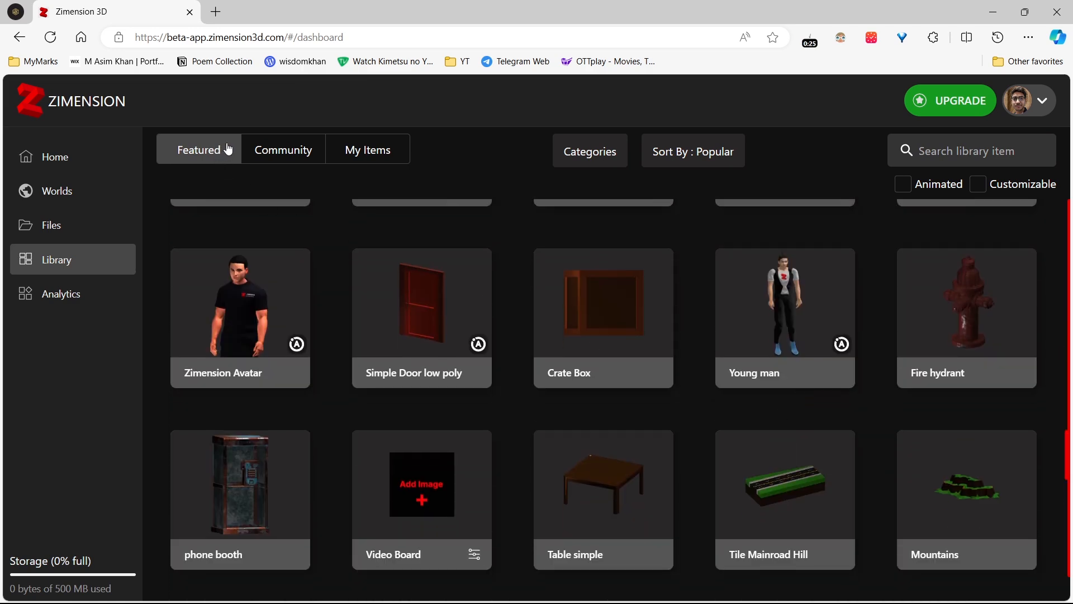
Step: Browse the Community library items and view the Z-bot avatar creator's profile with its models and worlds, and return to the dashboard
{"action": "left_click", "coordinate": [262, 152]}
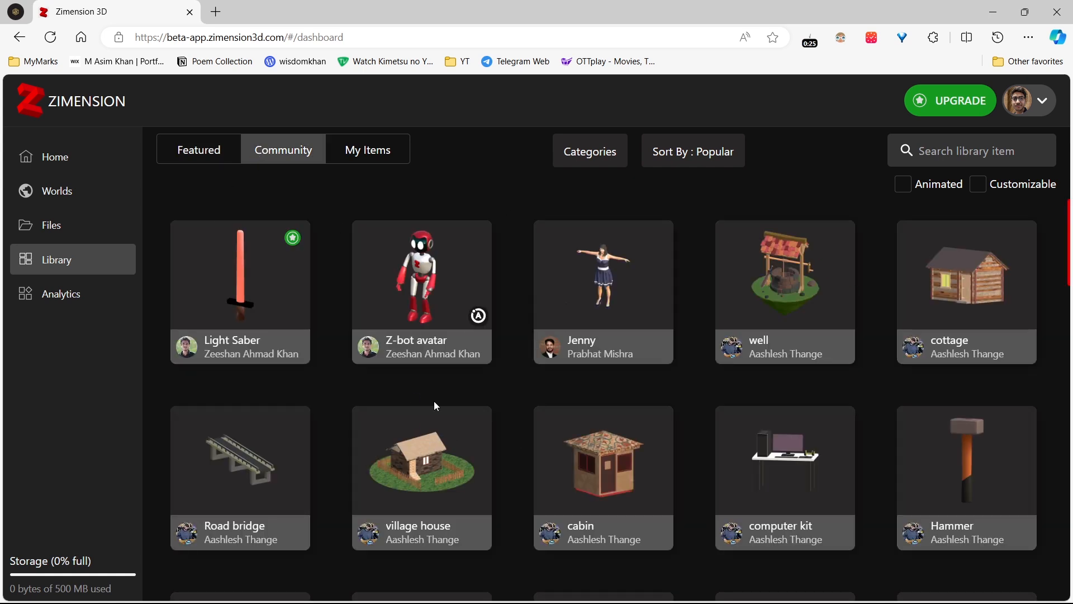
{"action": "left_click", "coordinate": [466, 363]}
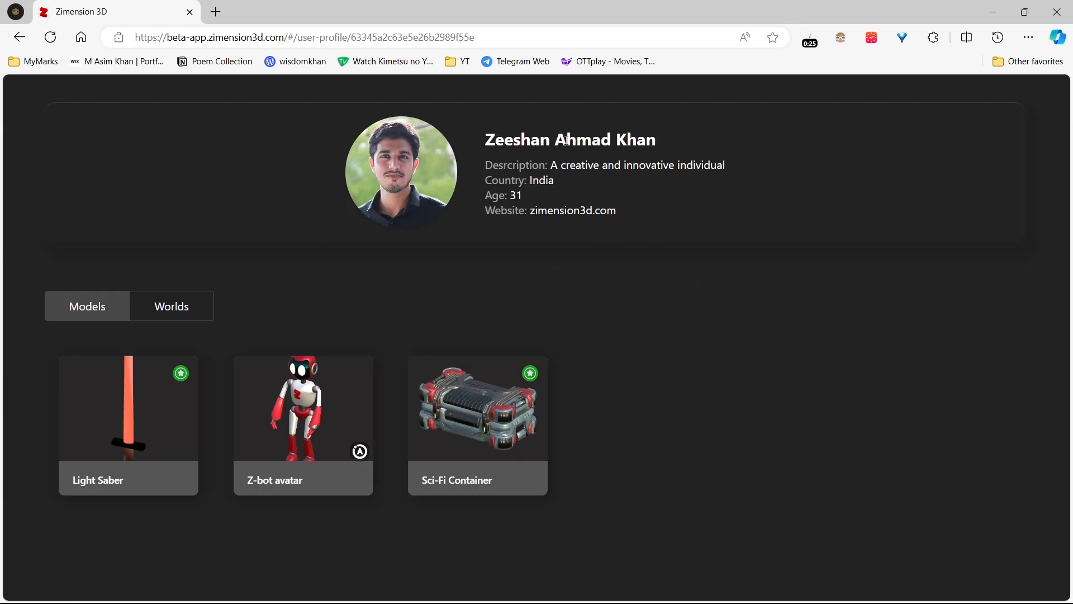
{"action": "left_click", "coordinate": [159, 309]}
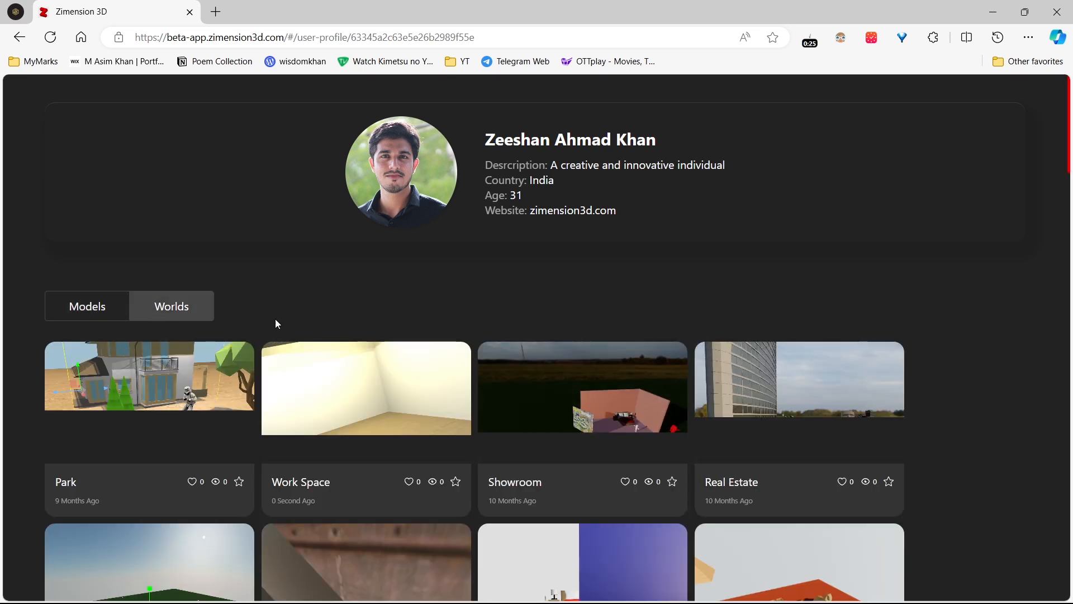
{"action": "mouse_move", "coordinate": [359, 394]}
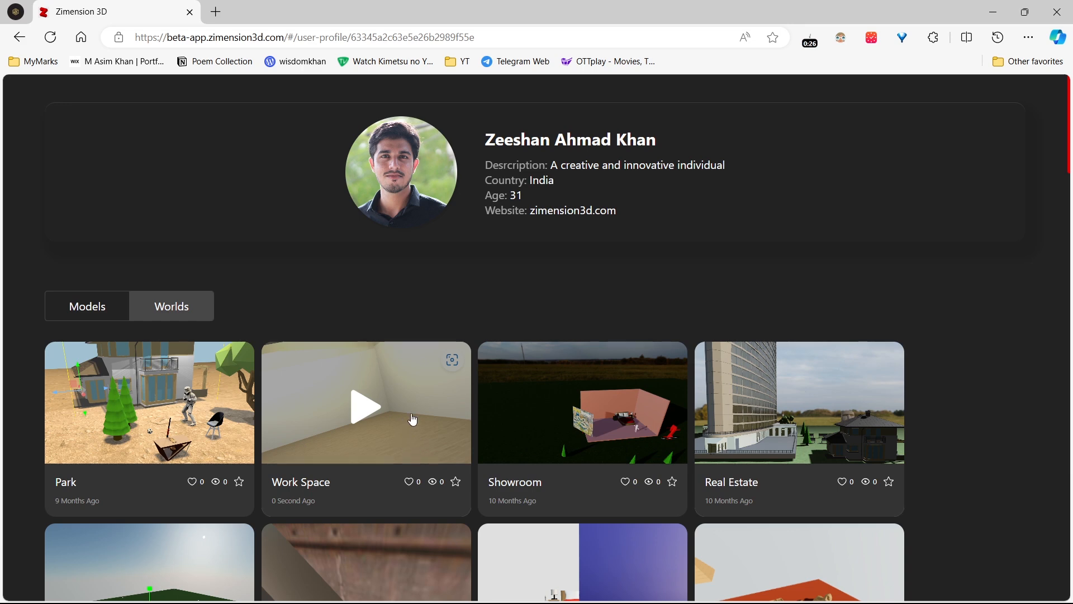
{"action": "left_click", "coordinate": [23, 36]}
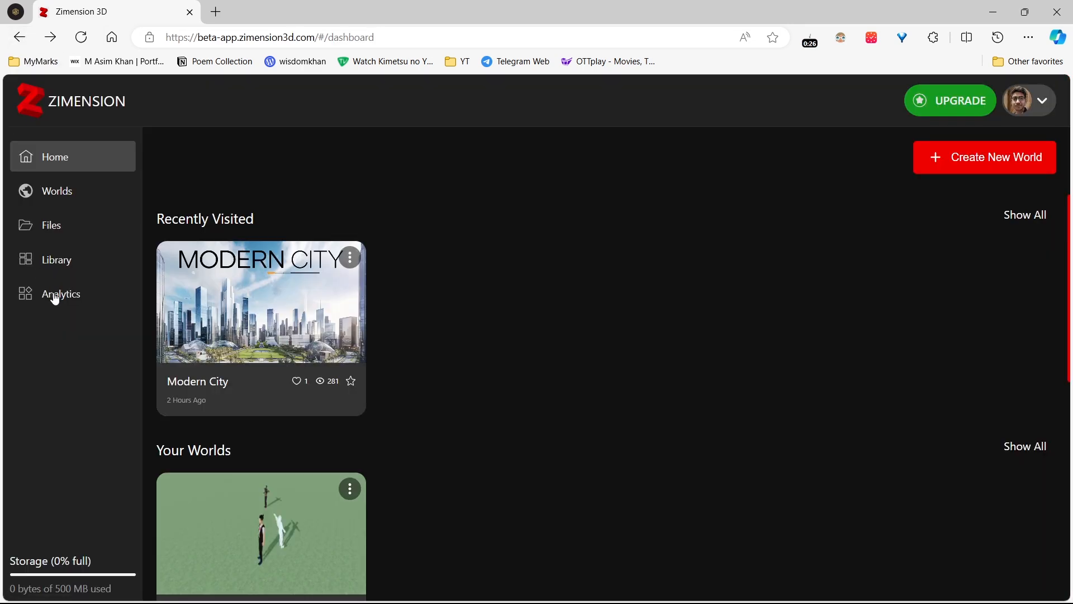
Step: Review the account's visit, like and storage analytics, and view the list of own worlds
{"action": "left_click", "coordinate": [55, 296]}
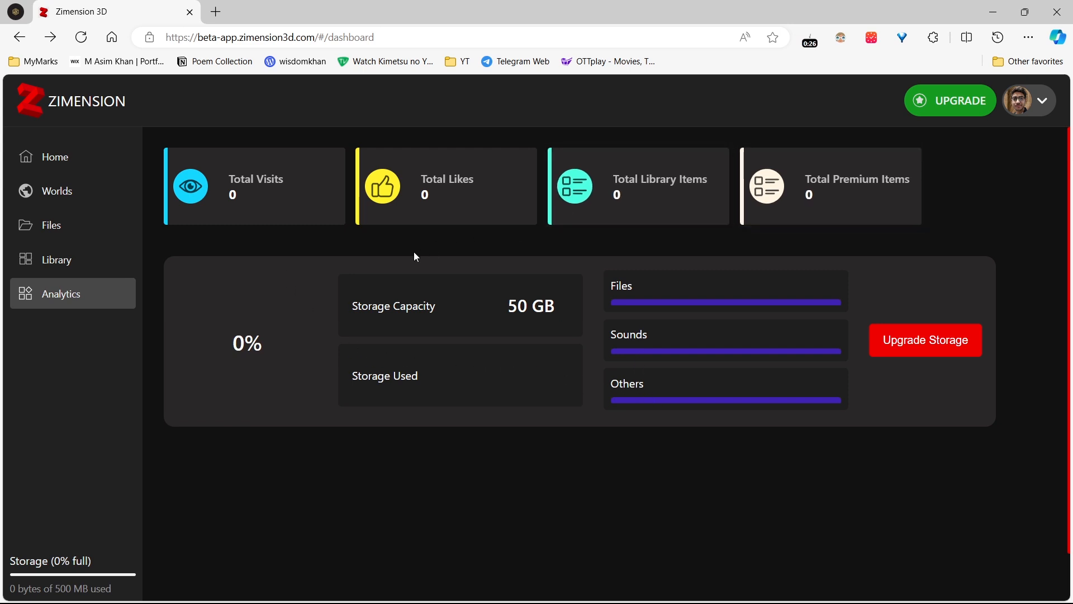
{"action": "left_click", "coordinate": [63, 165]}
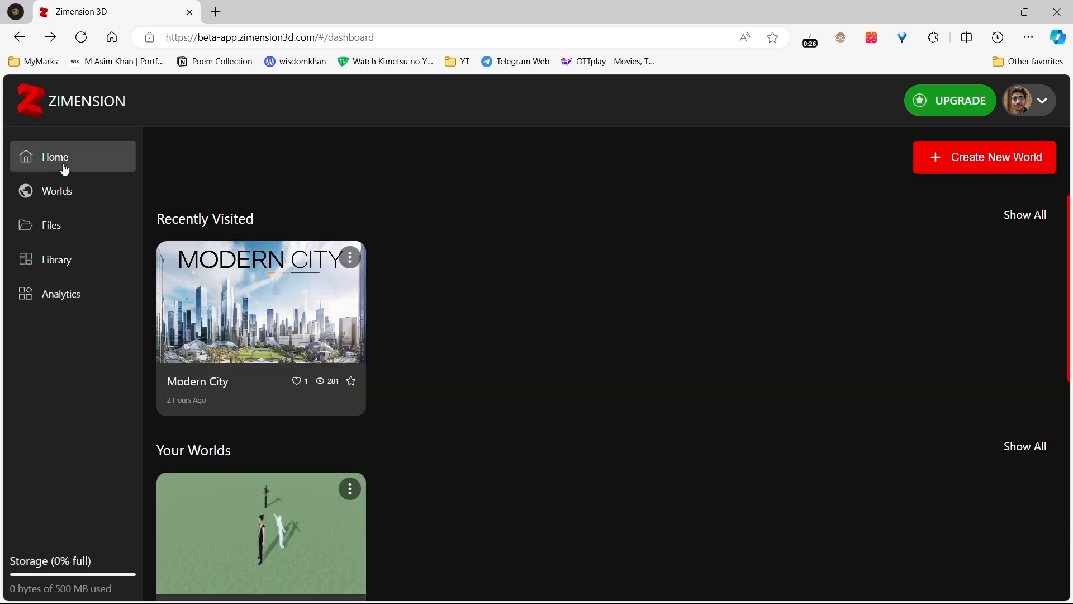
{"action": "left_click", "coordinate": [72, 202]}
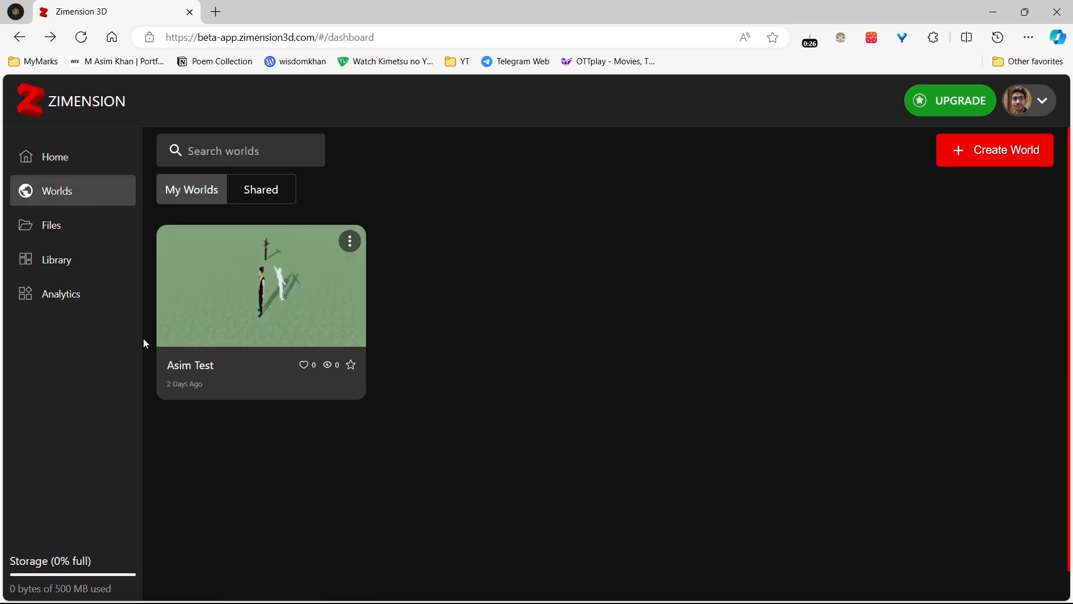
{"action": "mouse_move", "coordinate": [278, 269]}
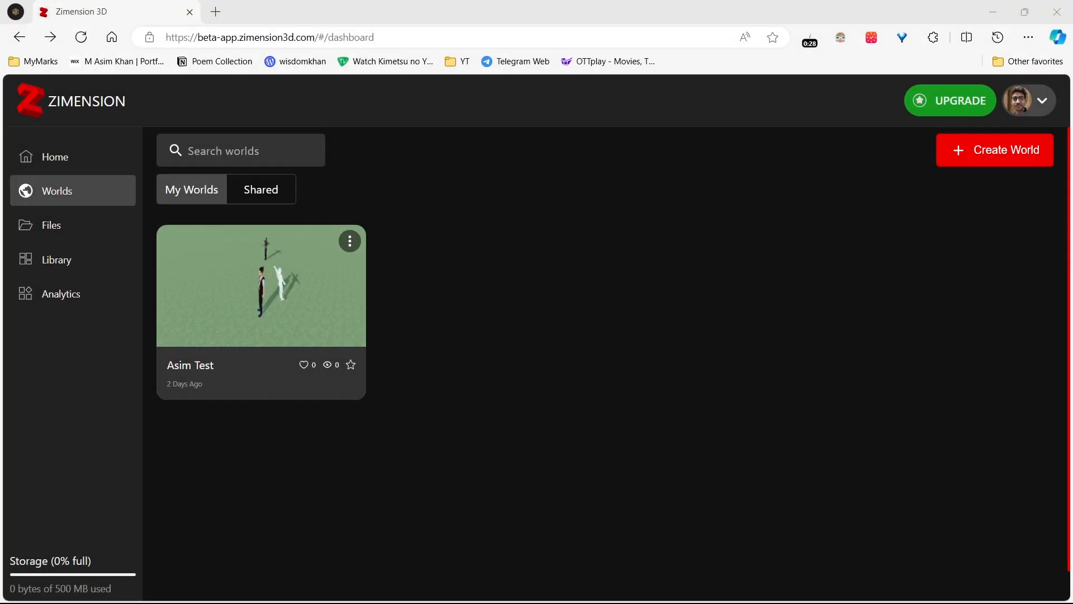
Step: Create a world named "New world" and open it in the world studio
{"action": "left_click", "coordinate": [530, 281]}
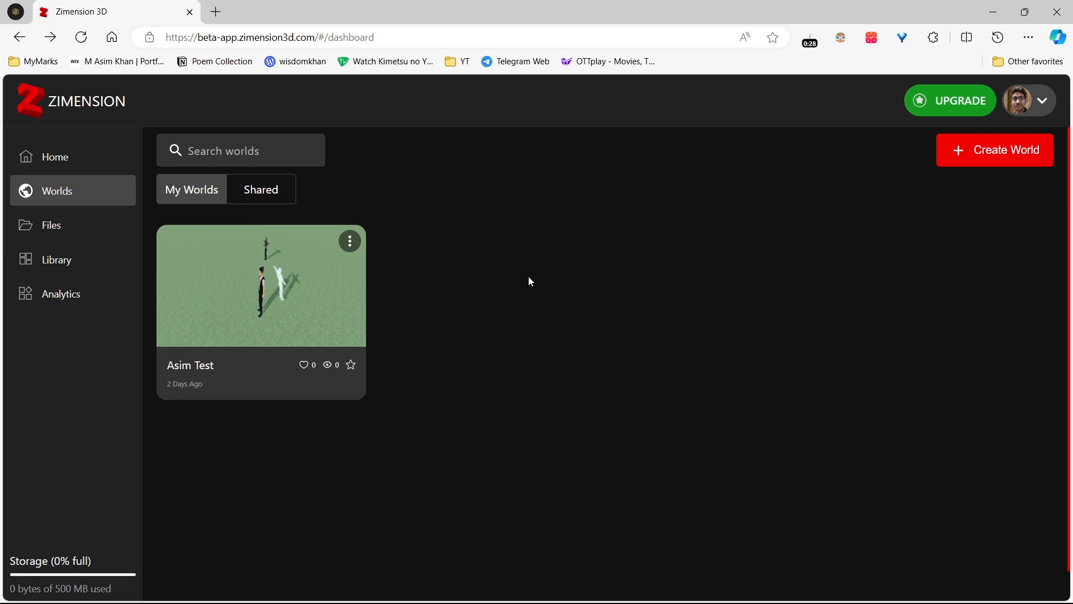
{"action": "left_click", "coordinate": [1021, 168]}
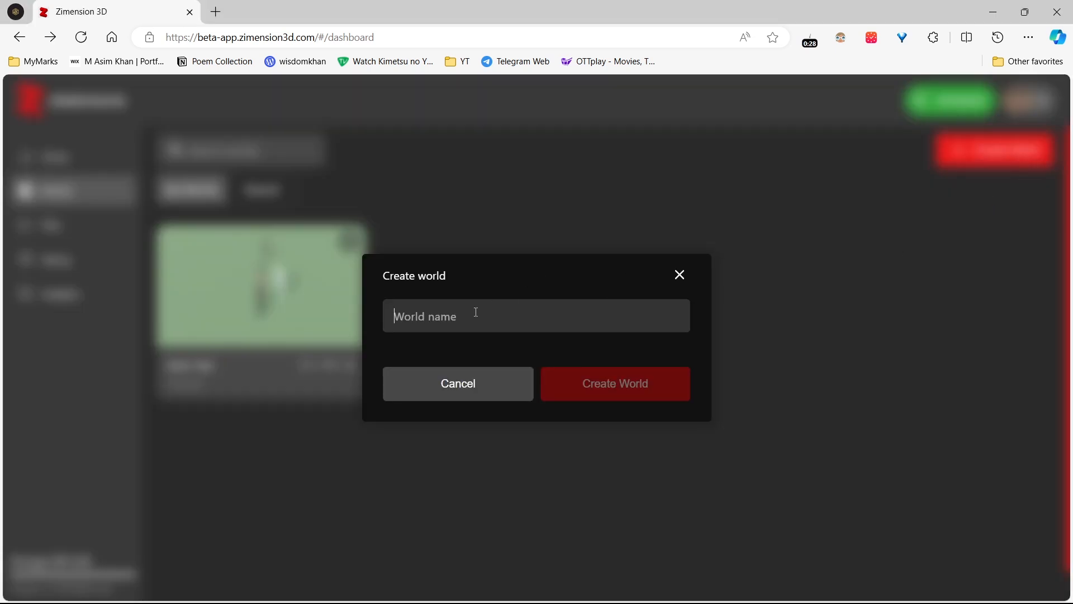
{"action": "type", "text": "New world"}
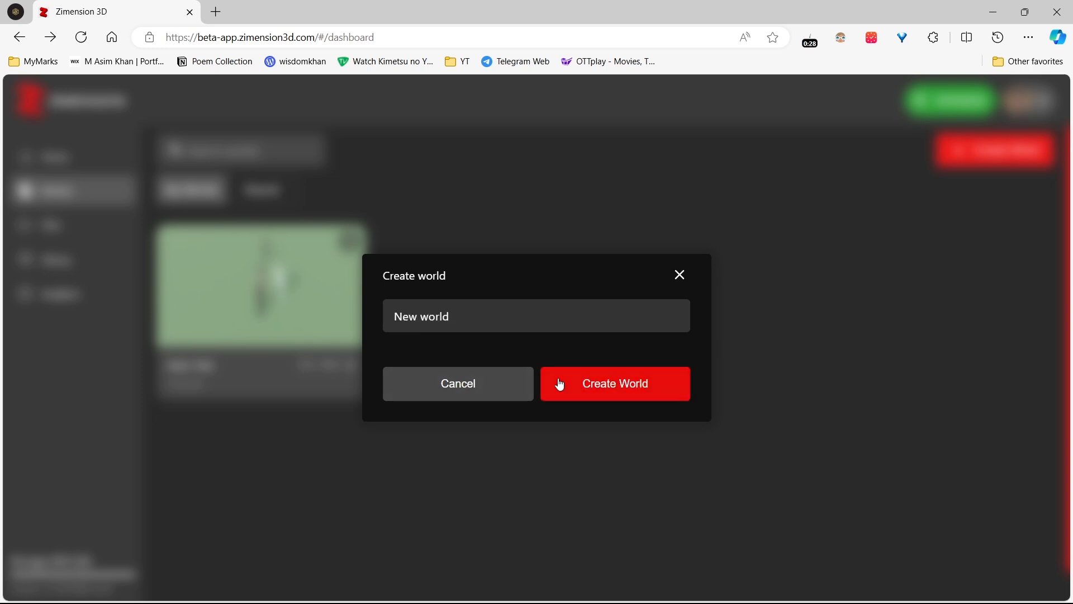
{"action": "left_click", "coordinate": [559, 384]}
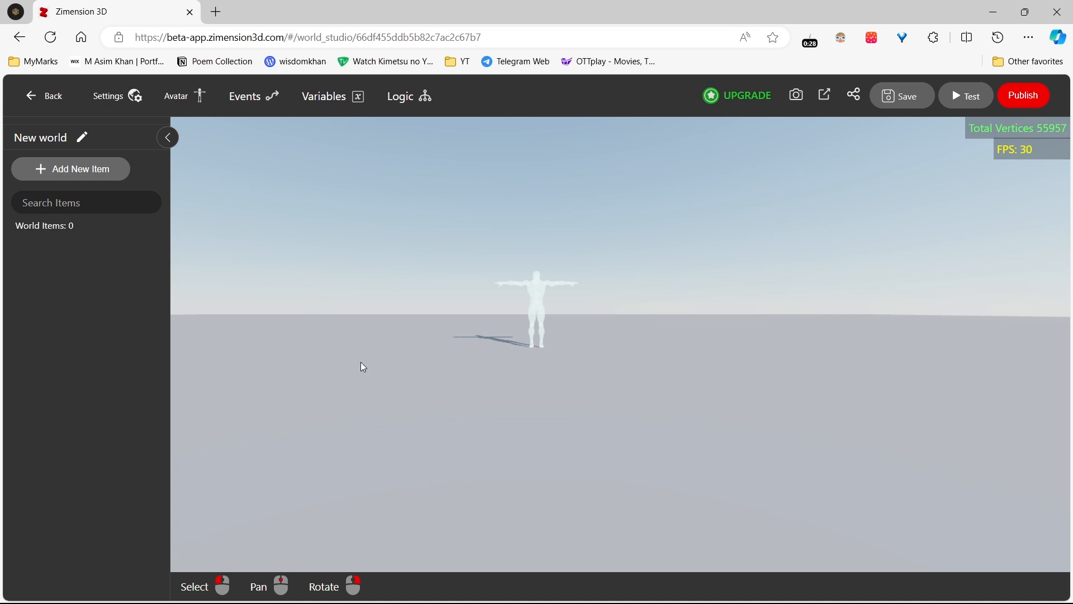
Step: Select the avatar in the scene and move it to the left and closer to the camera
{"action": "left_click", "coordinate": [542, 297]}
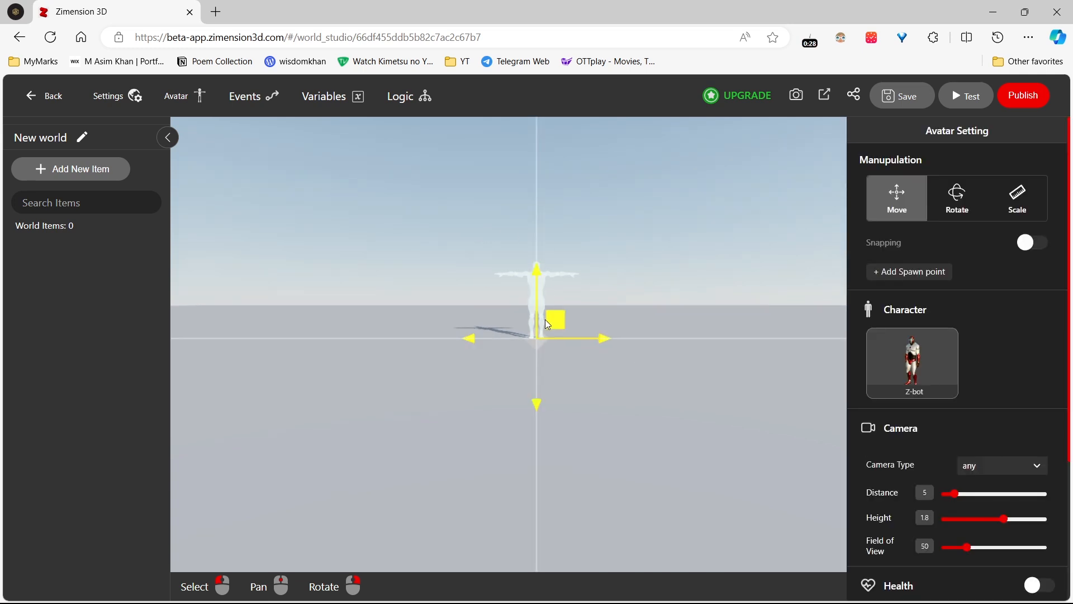
{"action": "mouse_move", "coordinate": [540, 283]}
{"action": "left_mouse_down"}
{"action": "mouse_move", "coordinate": [540, 208]}
{"action": "mouse_move", "coordinate": [538, 269]}
{"action": "left_mouse_up"}
{"action": "left_click_drag", "start_coordinate": [602, 323], "coordinate": [478, 329]}
{"action": "left_click_drag", "start_coordinate": [402, 333], "coordinate": [314, 389]}
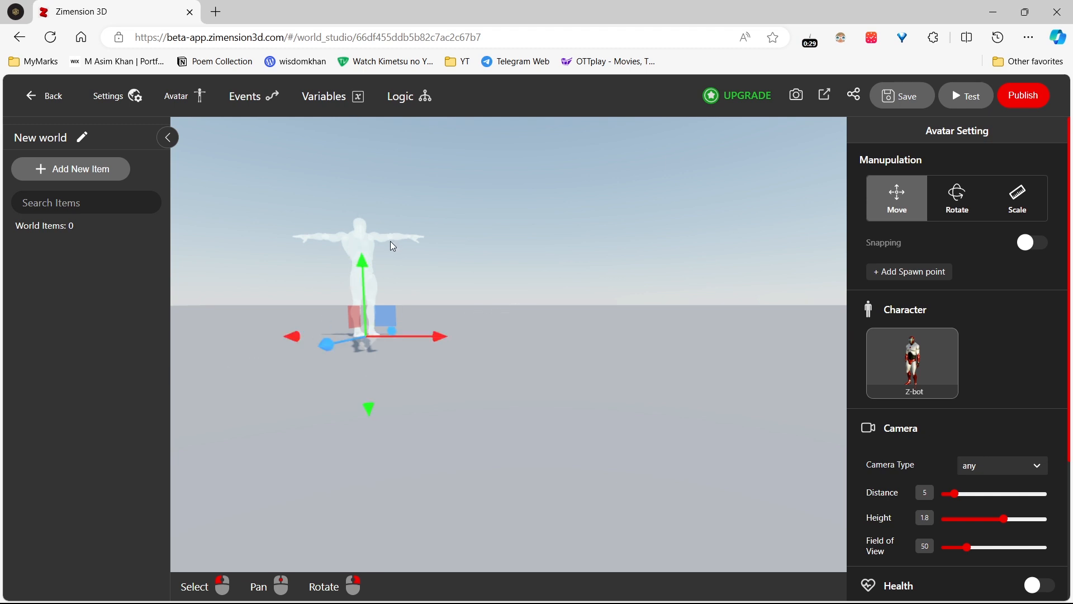
Step: Look through the default and library characters offered for the avatar, and close the character selection without choosing one
{"action": "mouse_move", "coordinate": [905, 373]}
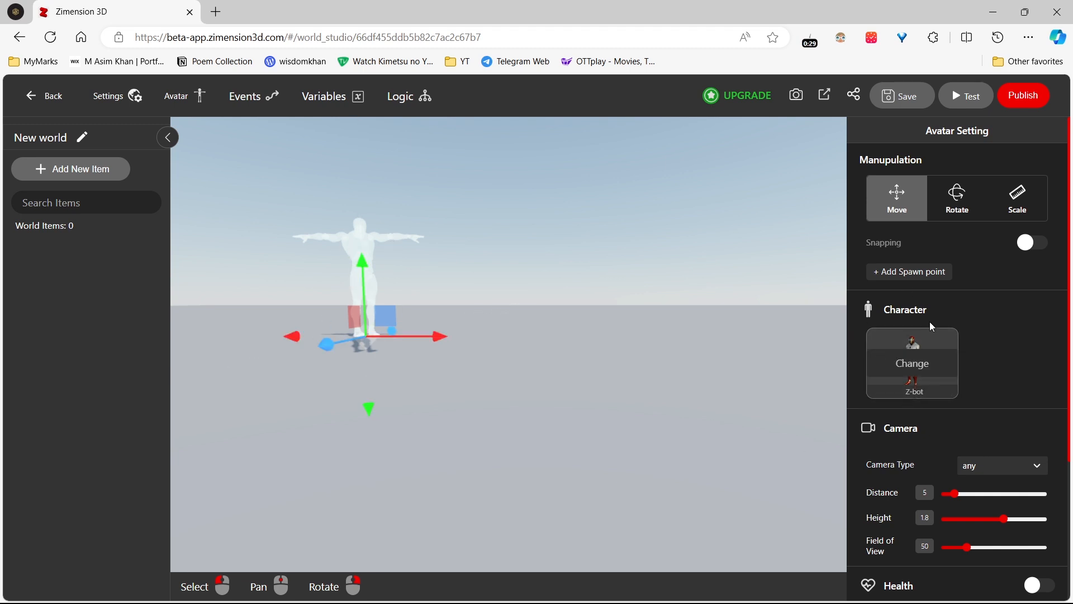
{"action": "left_click", "coordinate": [908, 372]}
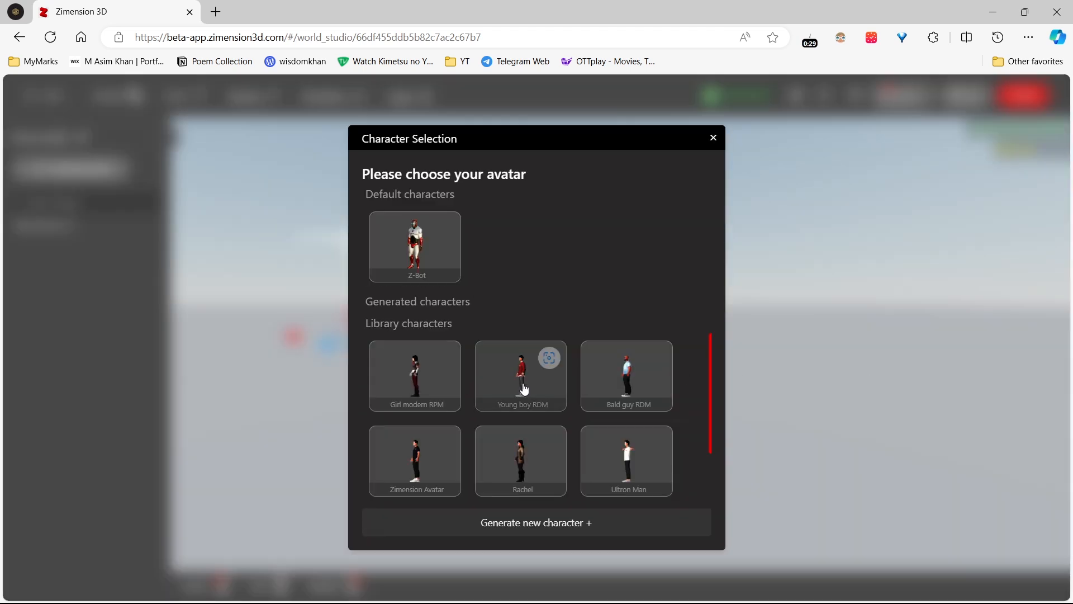
{"action": "scroll", "coordinate": [524, 389], "scroll_direction": "down", "scroll_amount": 2}
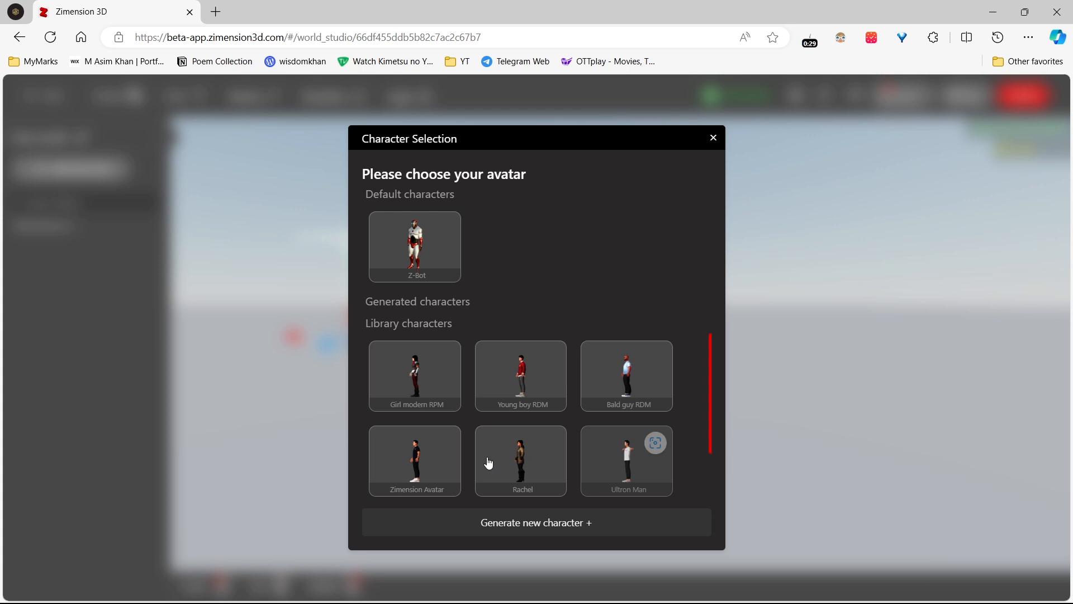
{"action": "mouse_move", "coordinate": [480, 464]}
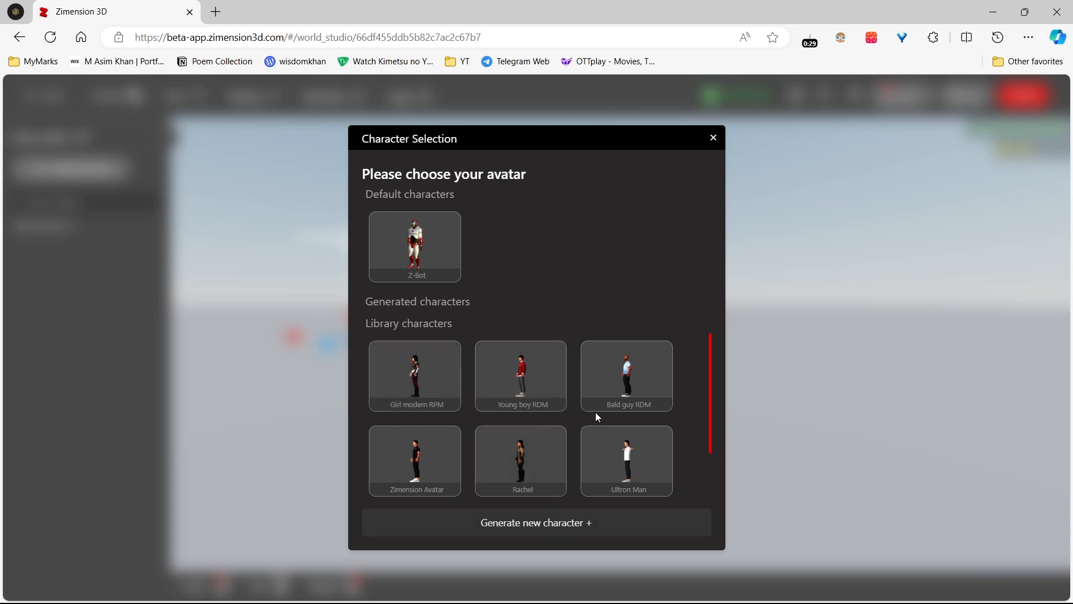
{"action": "scroll", "coordinate": [595, 417], "scroll_direction": "down", "scroll_amount": 2}
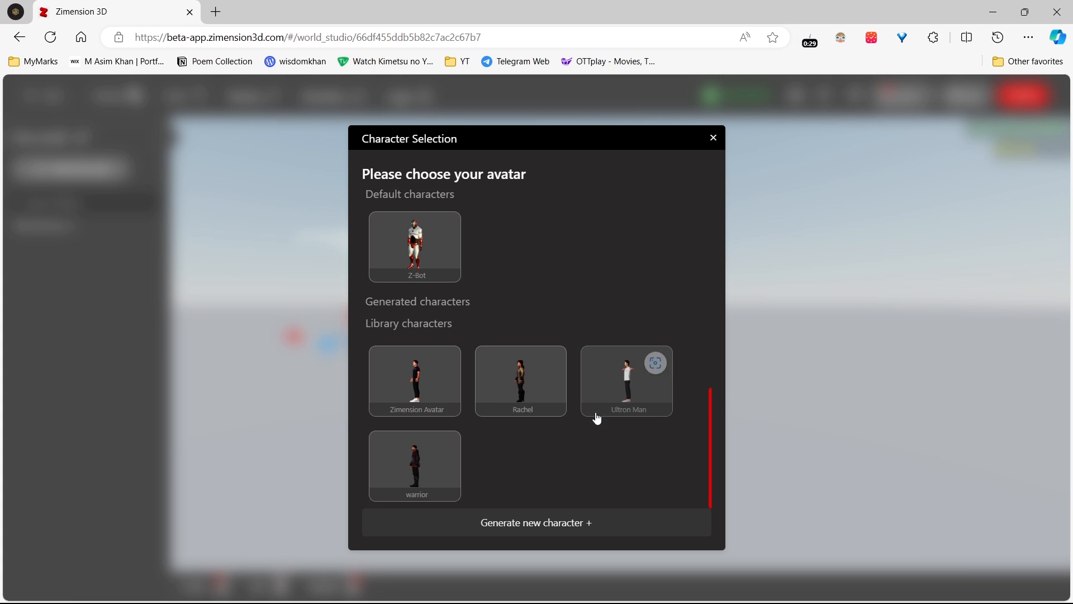
{"action": "scroll", "coordinate": [467, 441], "scroll_direction": "up", "scroll_amount": 2}
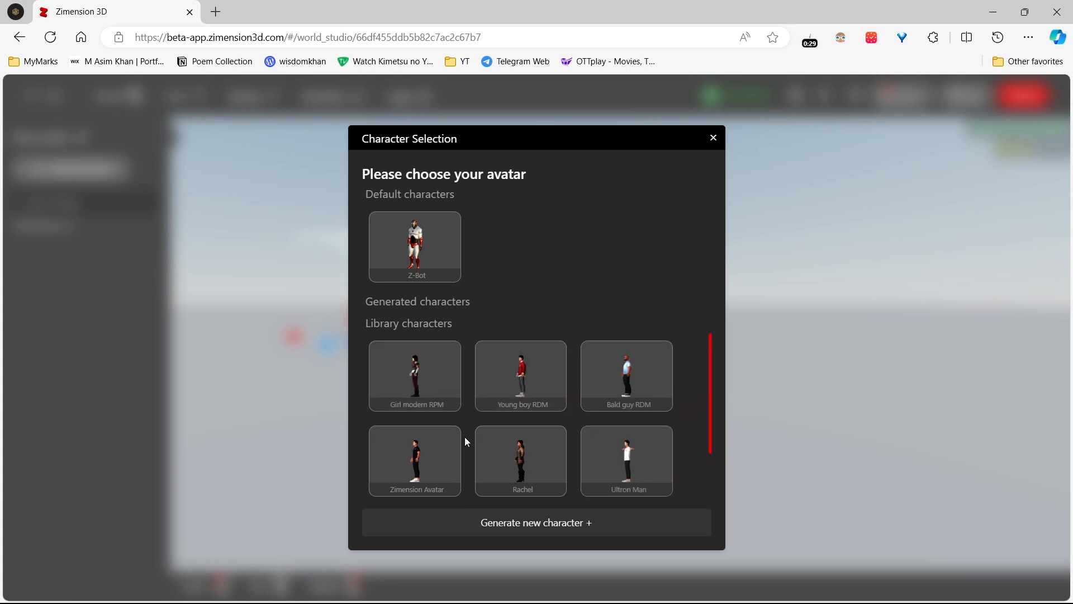
{"action": "left_click", "coordinate": [714, 139]}
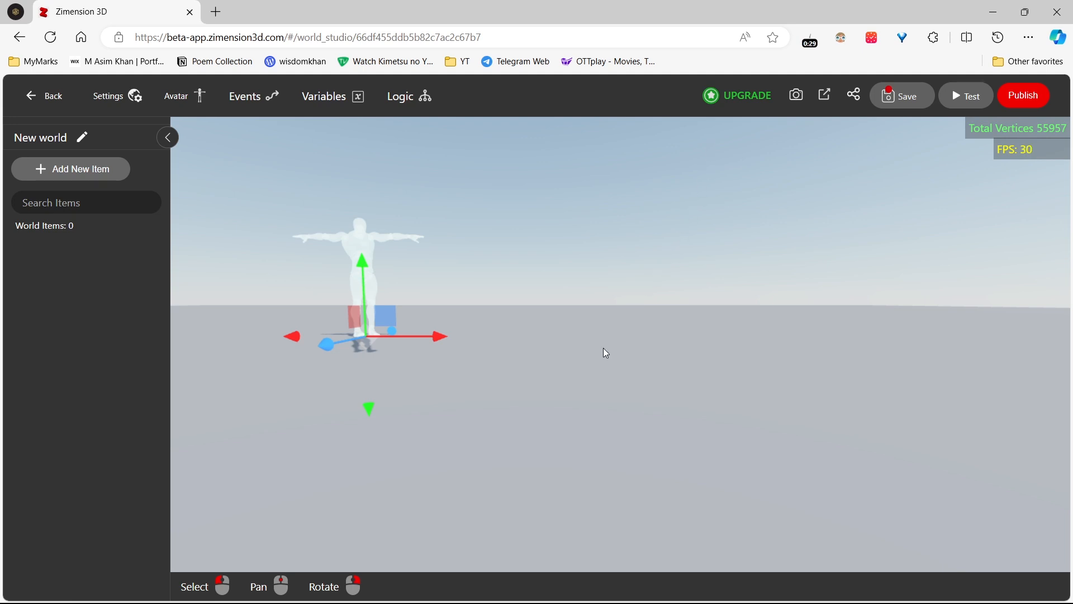
{"action": "right_click_drag", "start_coordinate": [673, 337], "coordinate": [688, 362]}
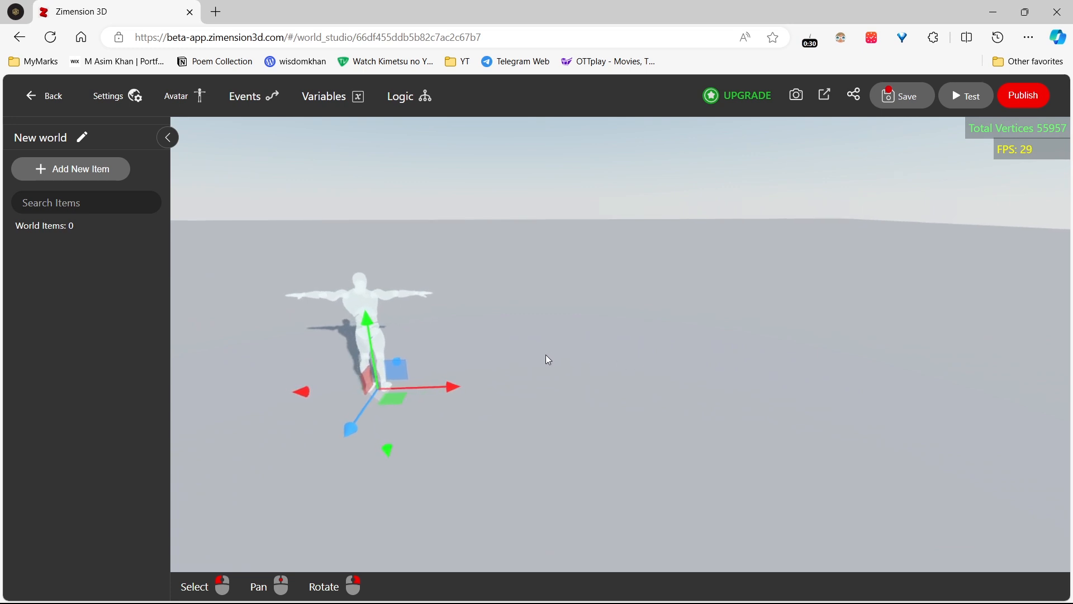
{"action": "left_click_drag", "start_coordinate": [512, 336], "coordinate": [782, 290]}
{"action": "middle_click_drag", "start_coordinate": [779, 285], "coordinate": [640, 302]}
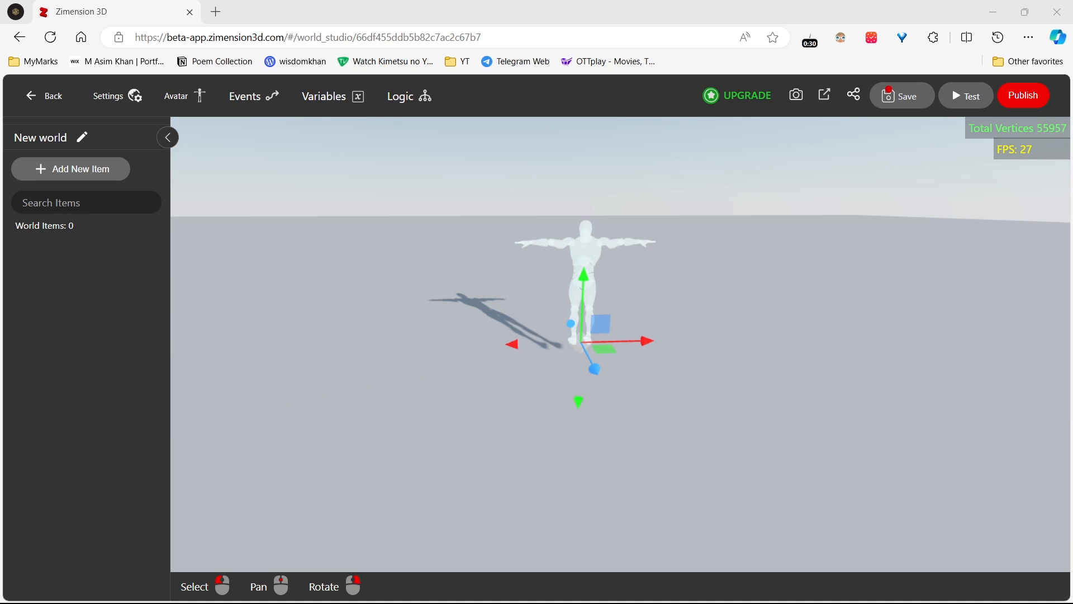
{"action": "left_click", "coordinate": [248, 233]}
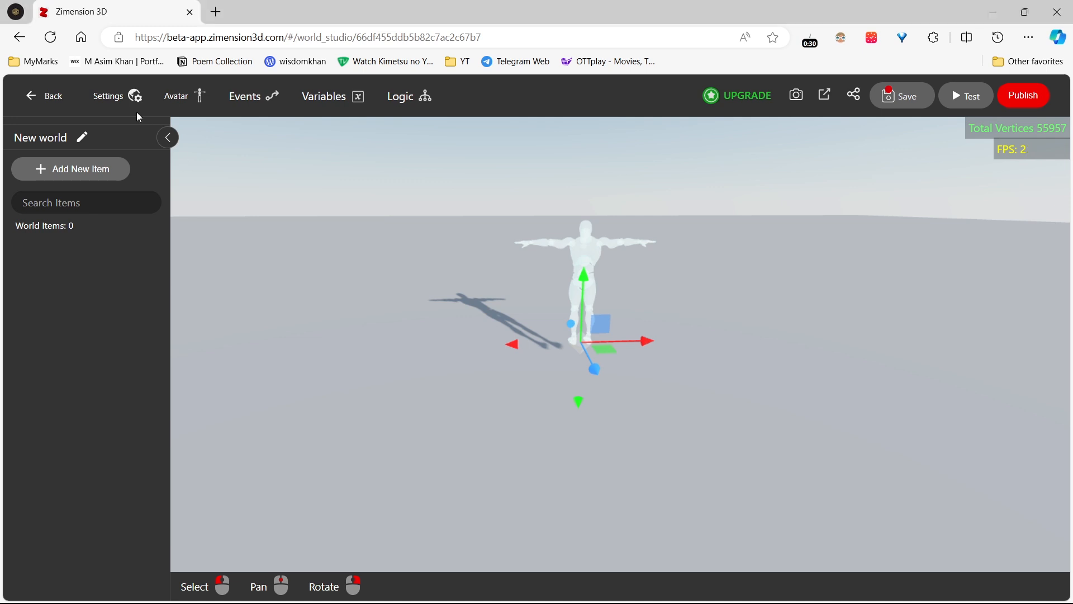
Step: Open the world settings and examine the environment options and the whole ground plane from farther away and another angle
{"action": "left_click", "coordinate": [117, 109]}
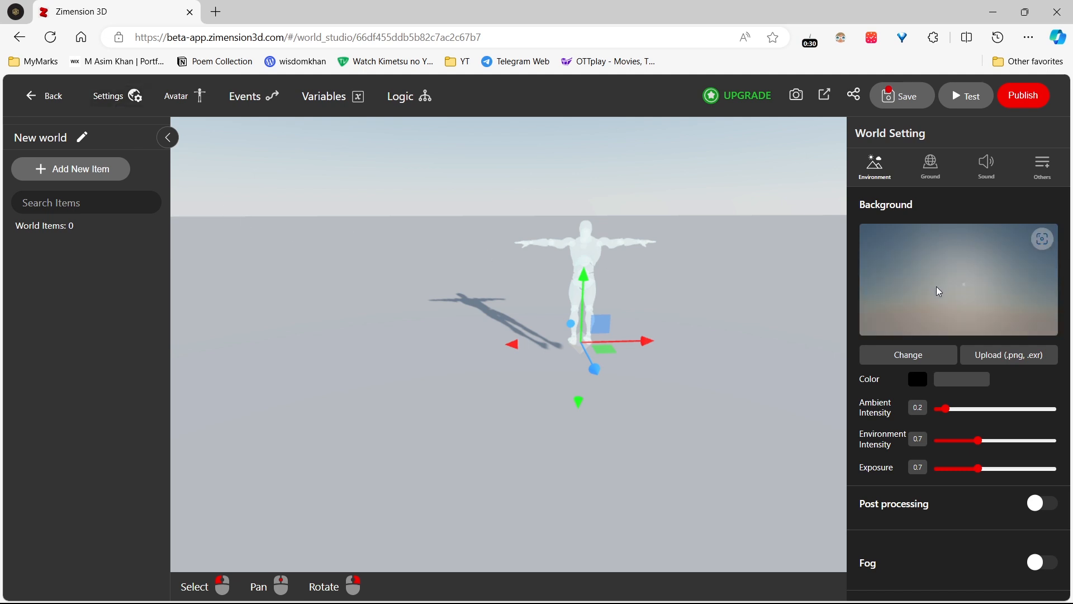
{"action": "scroll", "coordinate": [521, 350], "scroll_direction": "down", "scroll_amount": 5}
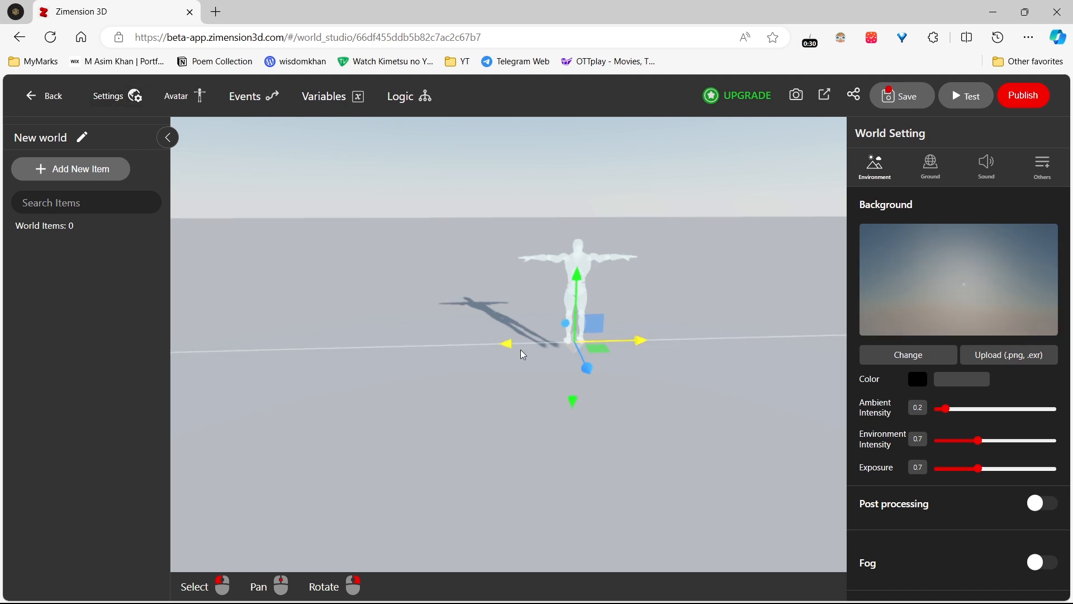
{"action": "scroll", "coordinate": [521, 350], "scroll_direction": "down", "scroll_amount": 5}
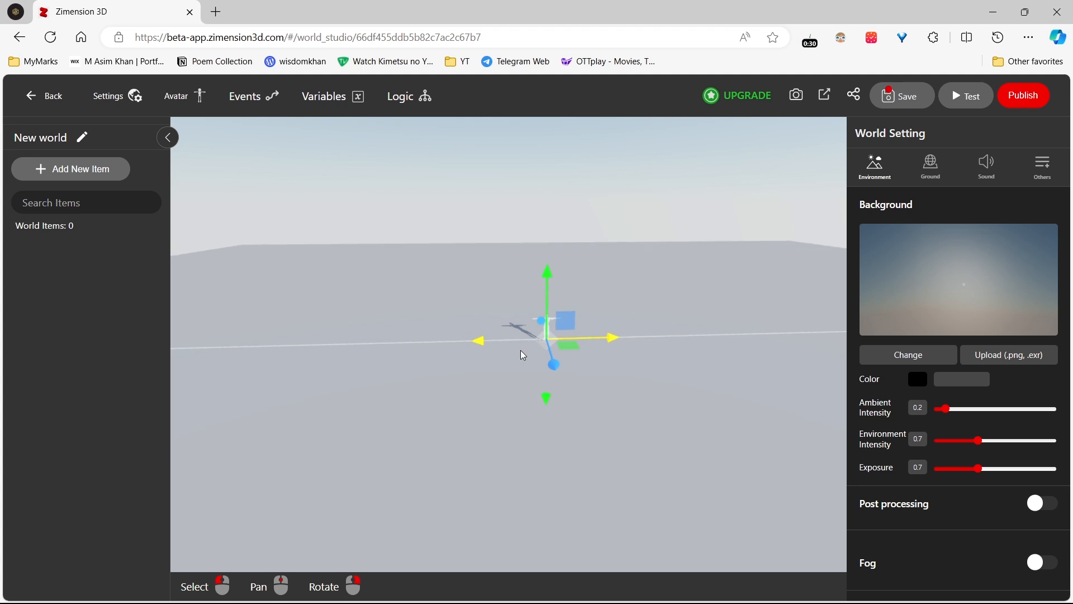
{"action": "scroll", "coordinate": [521, 350], "scroll_direction": "down", "scroll_amount": 3}
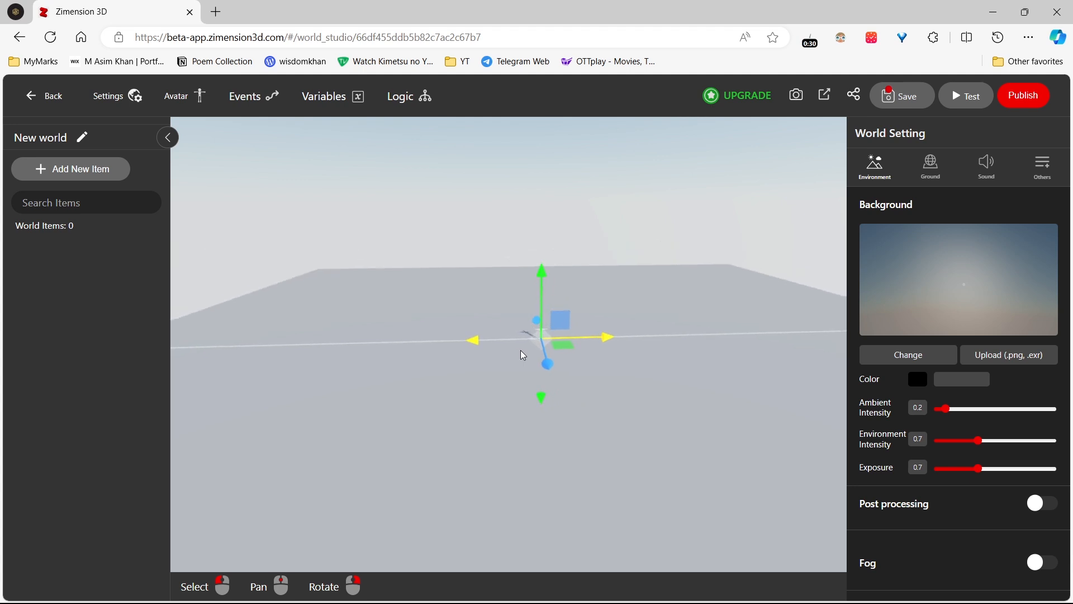
{"action": "scroll", "coordinate": [521, 350], "scroll_direction": "down", "scroll_amount": 3}
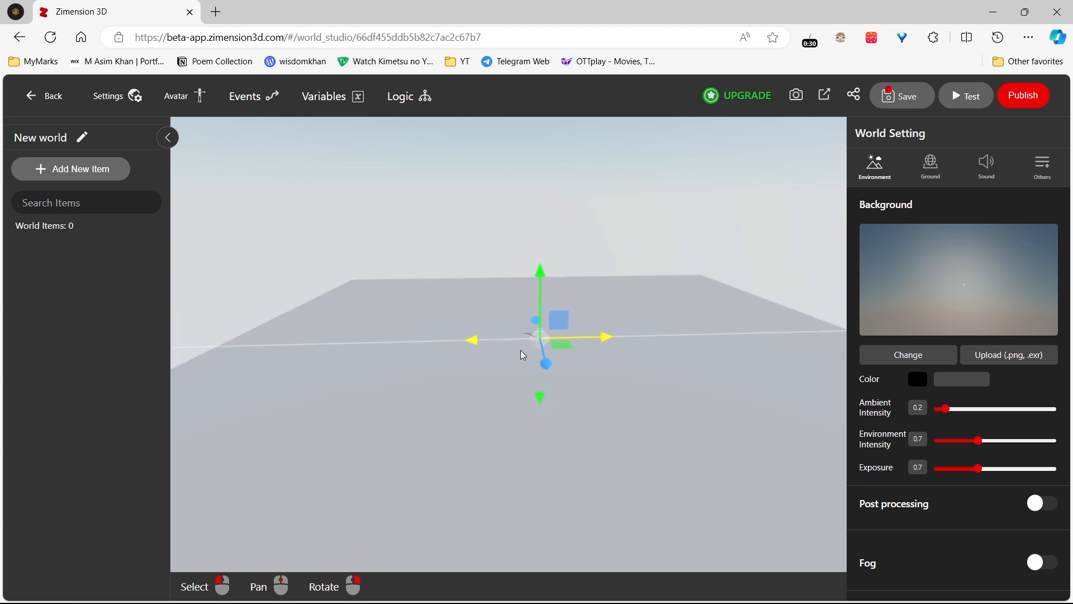
{"action": "middle_click_drag", "start_coordinate": [521, 350], "coordinate": [459, 385]}
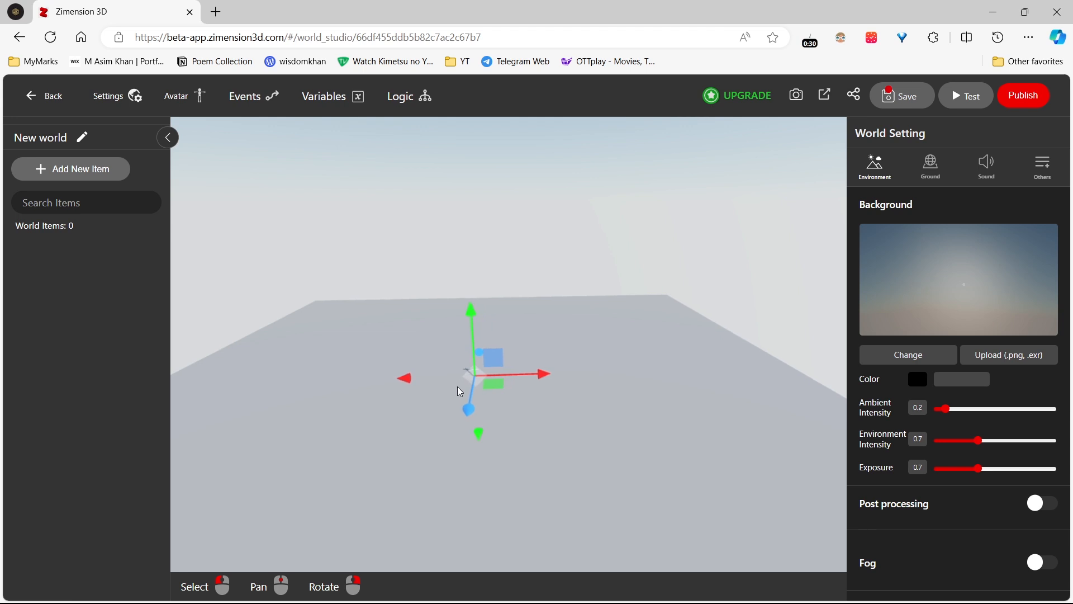
{"action": "right_click_drag", "start_coordinate": [457, 387], "coordinate": [369, 391]}
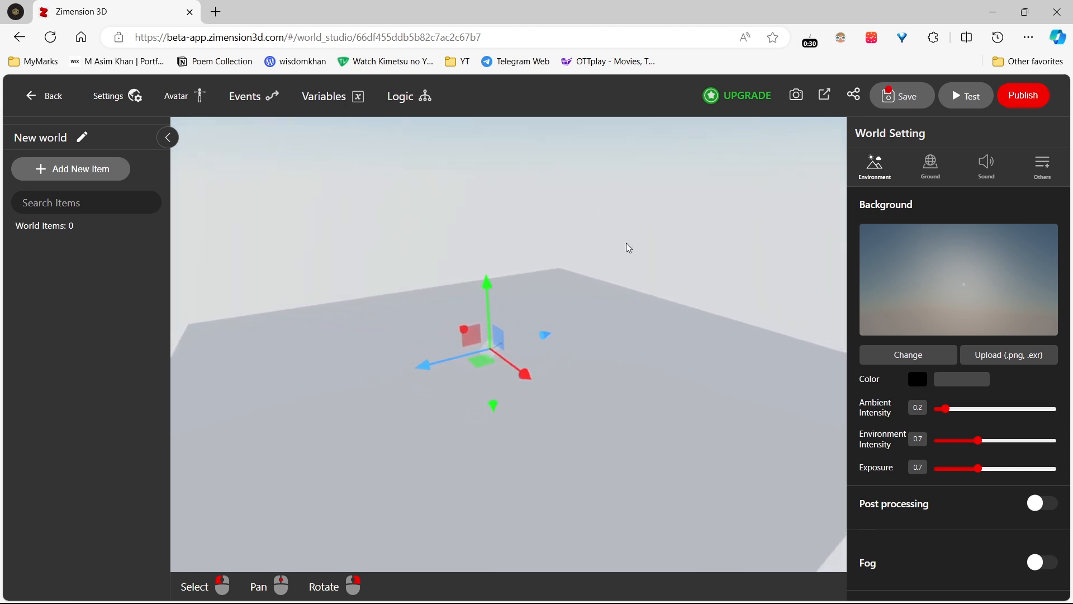
{"action": "left_click", "coordinate": [1030, 362]}
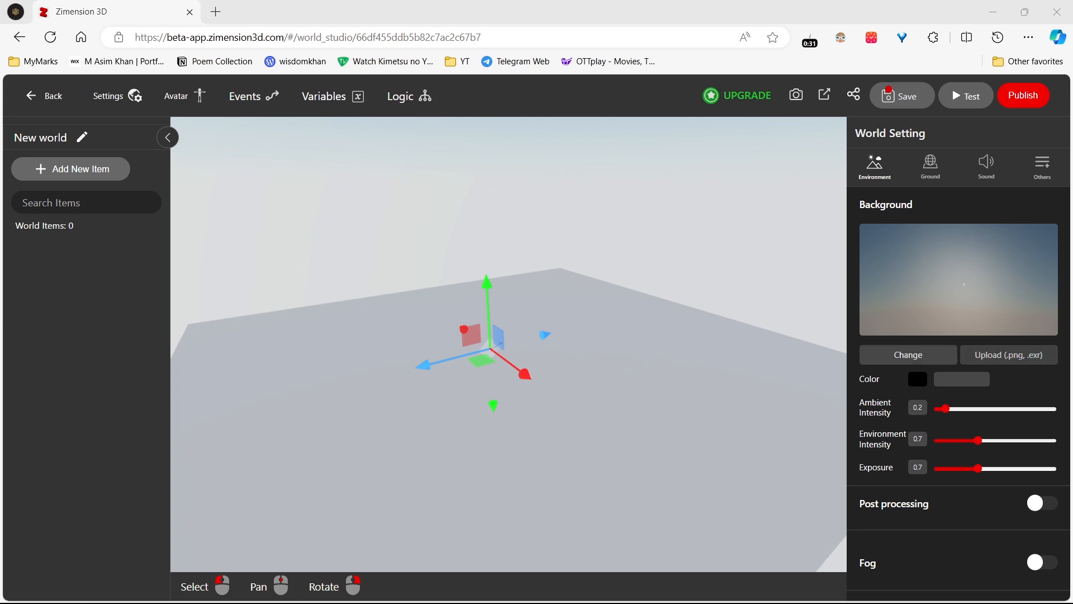
{"action": "left_click", "coordinate": [628, 105]}
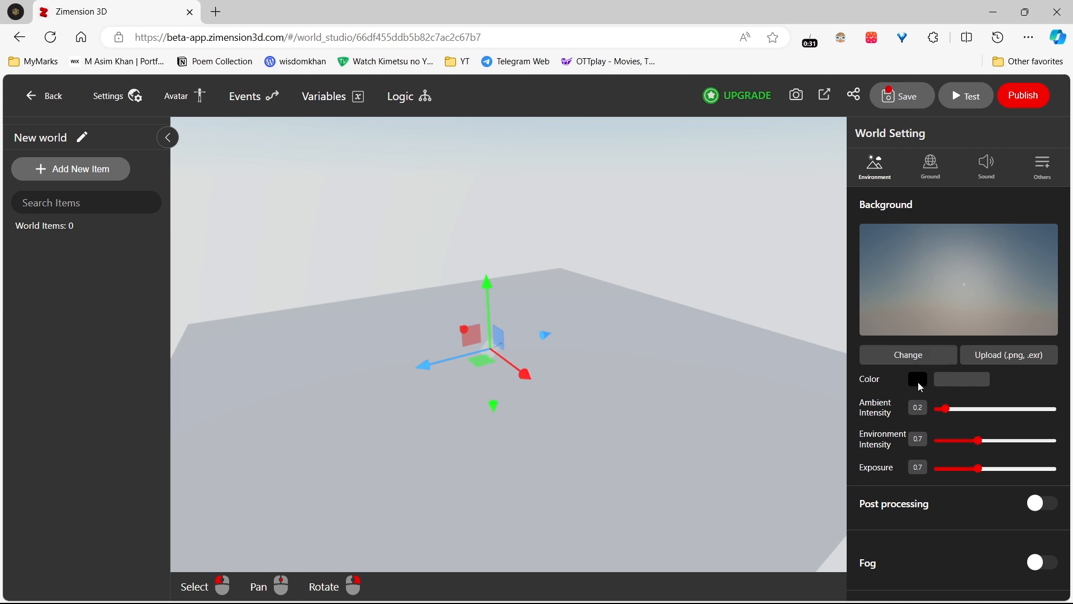
Step: Set the background color to #ffffff, ambient intensity to 0.16, environment intensity to 0.55 and exposure to 0.65
{"action": "left_click_drag", "start_coordinate": [915, 392], "coordinate": [880, 384]}
{"action": "mouse_move", "coordinate": [943, 418]}
{"action": "left_mouse_down"}
{"action": "mouse_move", "coordinate": [1000, 414]}
{"action": "mouse_move", "coordinate": [943, 413]}
{"action": "left_mouse_up"}
{"action": "mouse_move", "coordinate": [985, 441]}
{"action": "left_mouse_down"}
{"action": "mouse_move", "coordinate": [1054, 439]}
{"action": "mouse_move", "coordinate": [961, 444]}
{"action": "mouse_move", "coordinate": [971, 444]}
{"action": "left_mouse_up"}
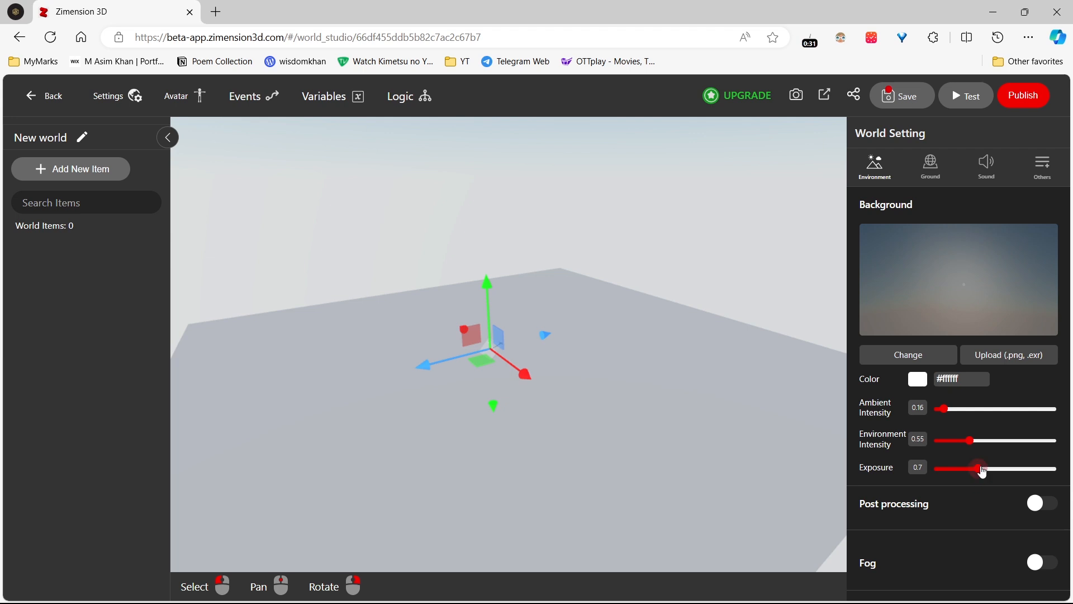
{"action": "left_click", "coordinate": [1035, 469]}
{"action": "left_click_drag", "start_coordinate": [1037, 472], "coordinate": [981, 475]}
Step: Turn on post processing, look through its Bloom, Ambient Occlusion and FXAA options, and turn it off again
{"action": "left_click", "coordinate": [1031, 505]}
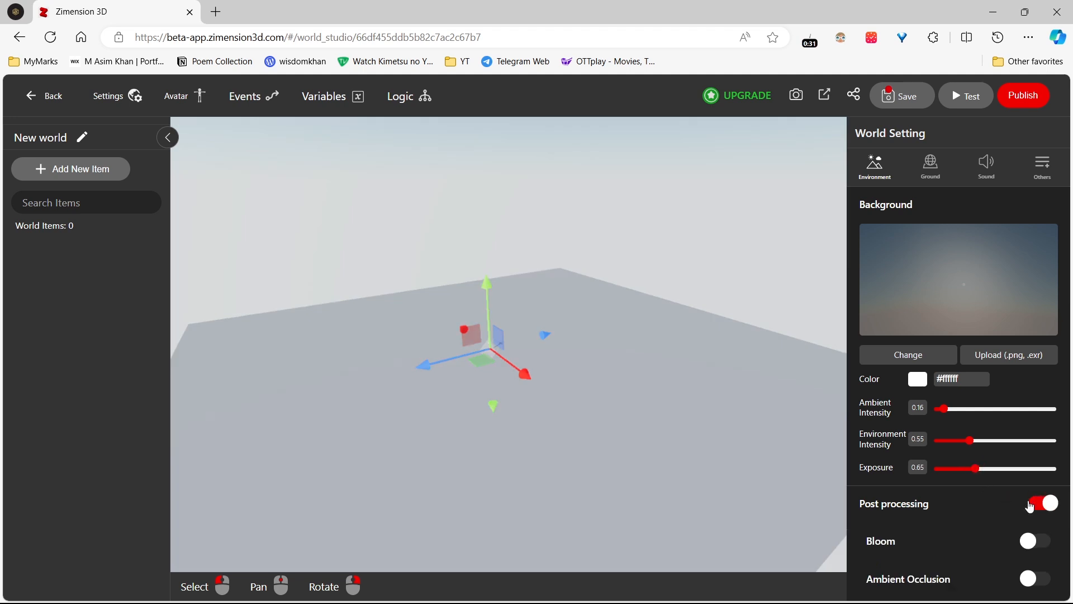
{"action": "scroll", "coordinate": [978, 335], "scroll_direction": "down", "scroll_amount": 5}
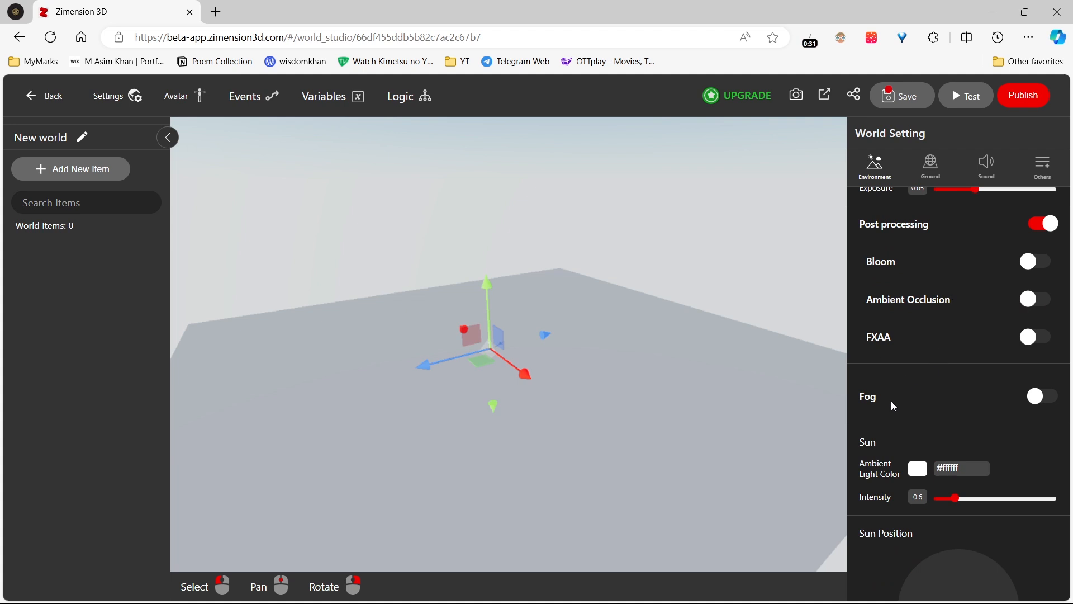
{"action": "left_click", "coordinate": [1045, 224]}
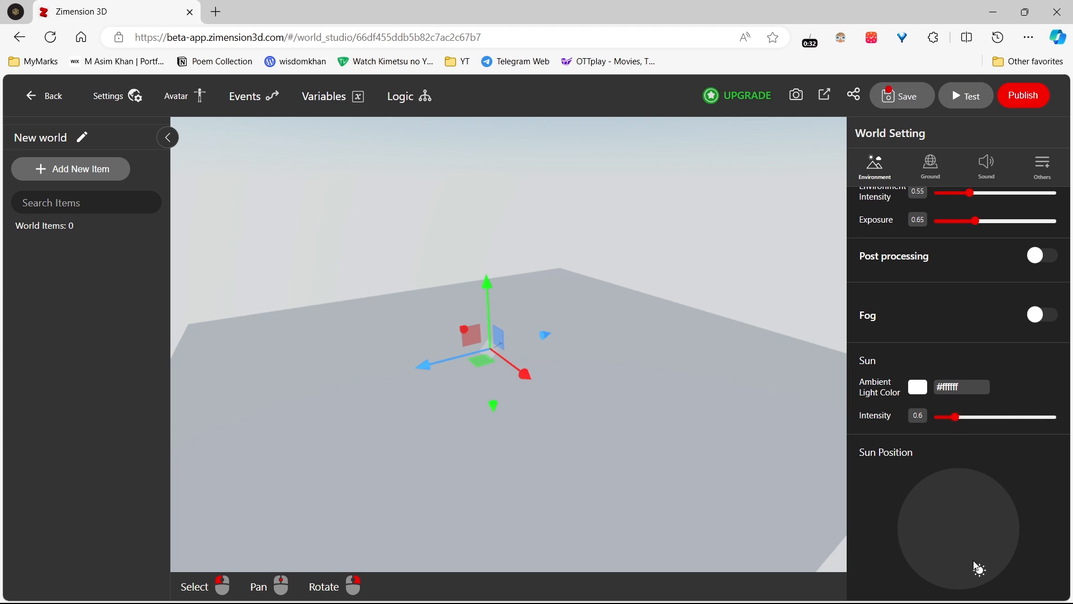
Step: Move the sun close to the center of its position dial and set the ambient light color to yellow, #eae66c
{"action": "left_click_drag", "start_coordinate": [979, 561], "coordinate": [962, 518]}
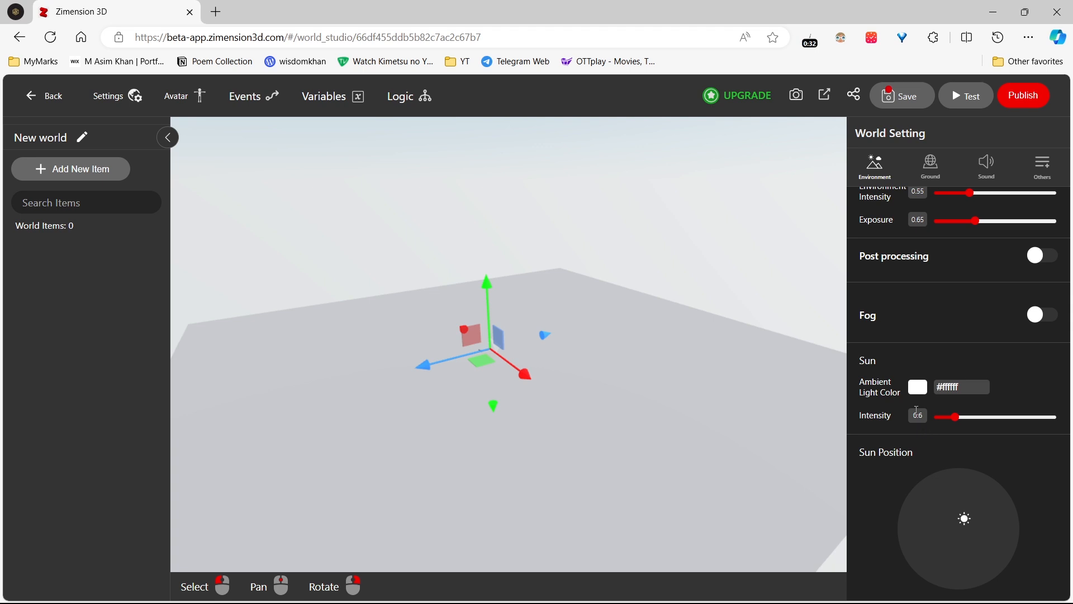
{"action": "left_click", "coordinate": [917, 389]}
{"action": "left_click", "coordinate": [1020, 411]}
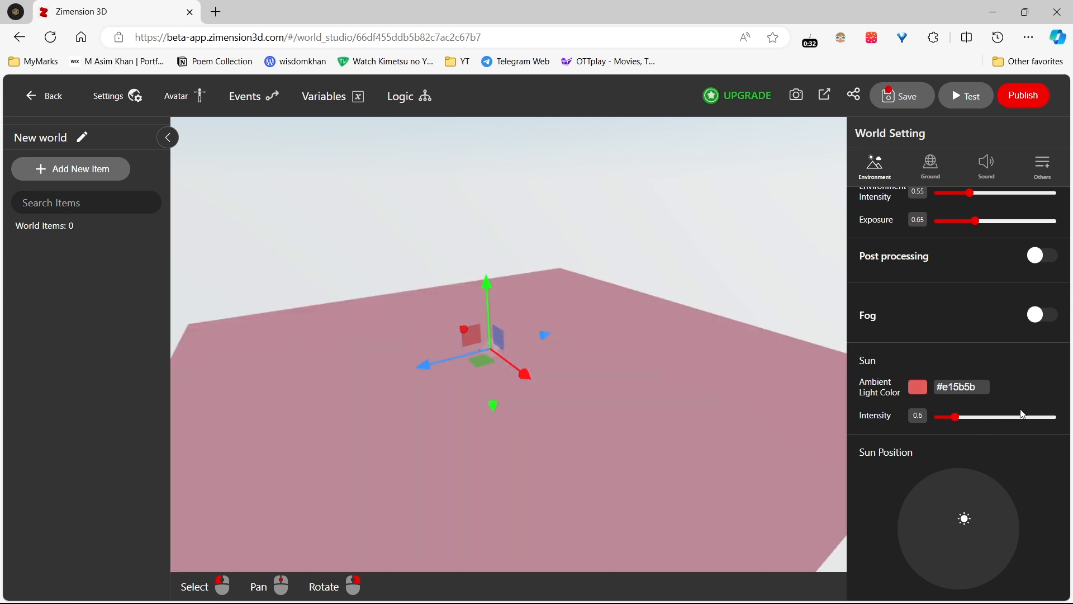
{"action": "left_click_drag", "start_coordinate": [1021, 410], "coordinate": [910, 395]}
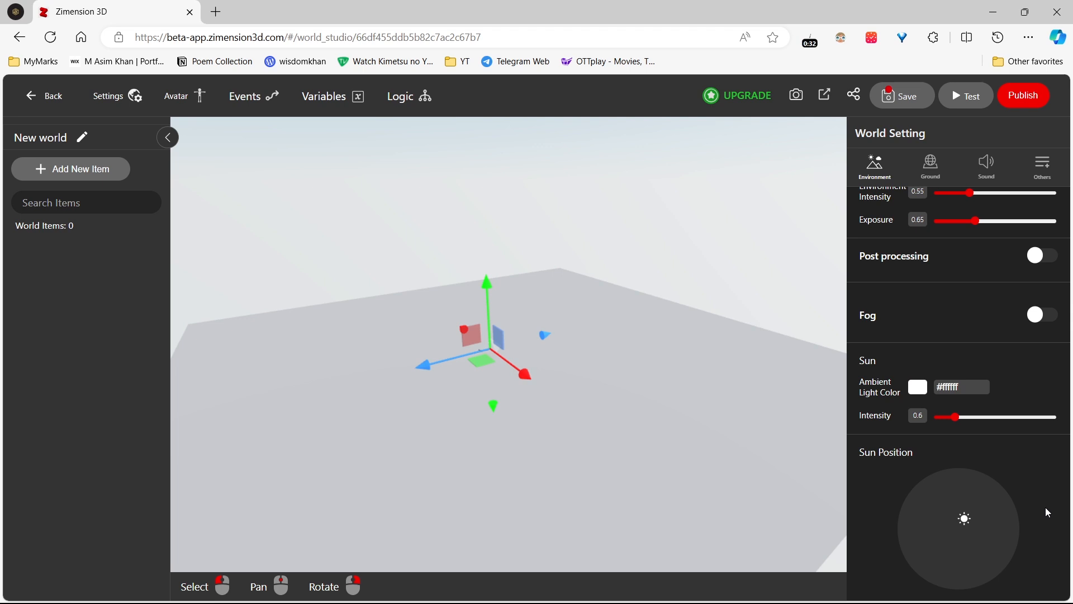
{"action": "left_click_drag", "start_coordinate": [977, 414], "coordinate": [1017, 382]}
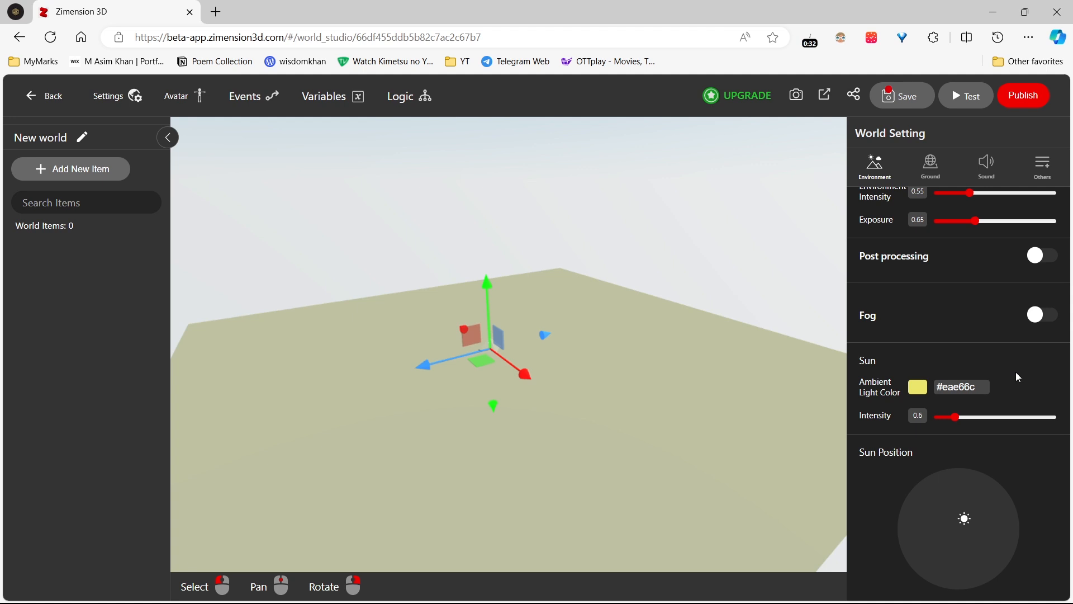
Step: Change the background environment to Future City
{"action": "scroll", "coordinate": [984, 310], "scroll_direction": "up", "scroll_amount": 5}
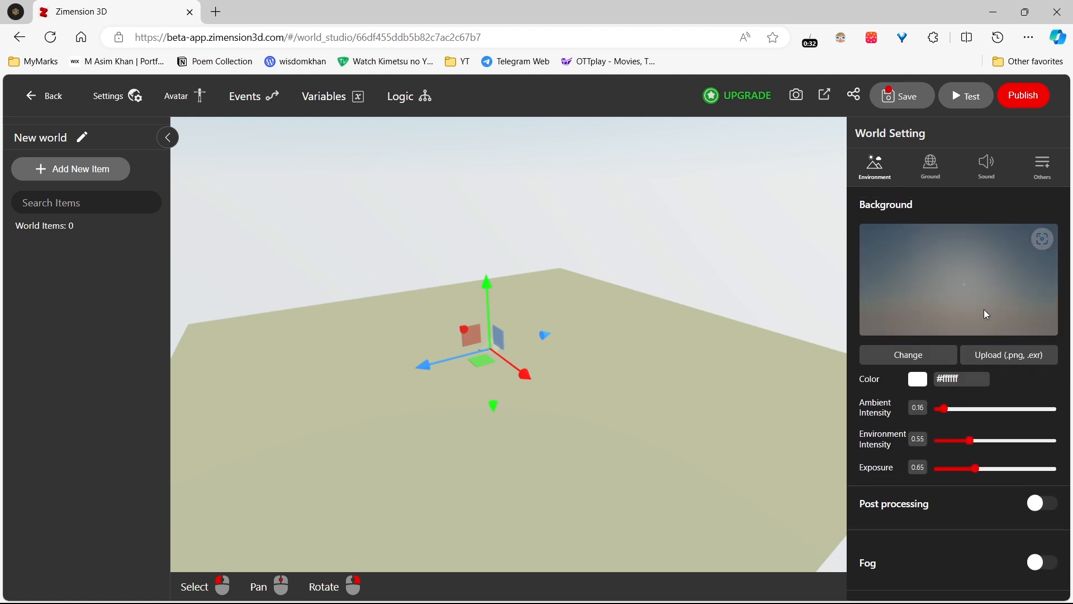
{"action": "left_click", "coordinate": [922, 358]}
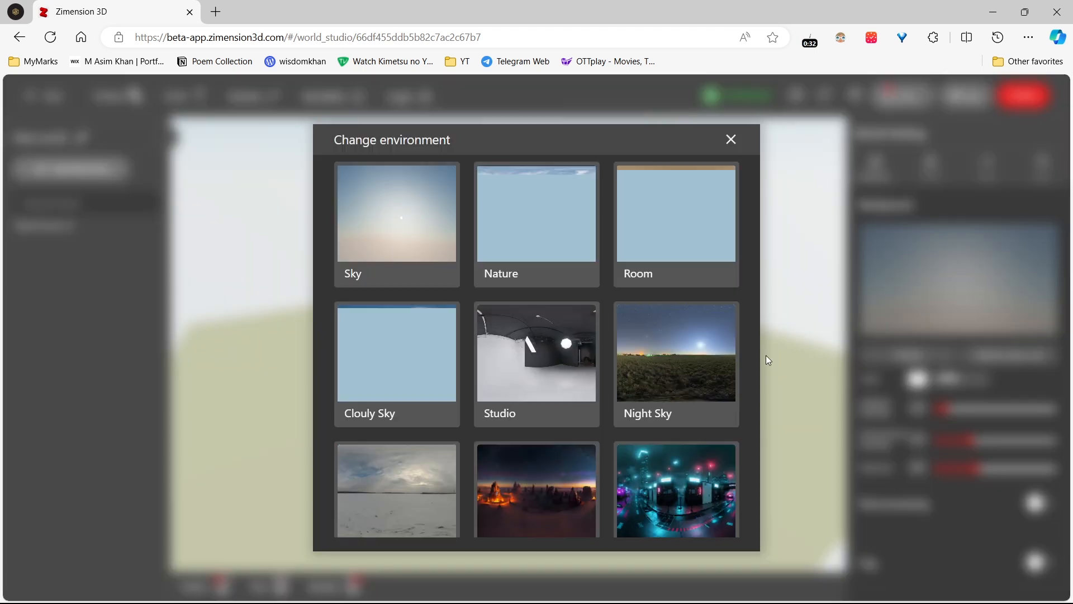
{"action": "scroll", "coordinate": [553, 287], "scroll_direction": "down", "scroll_amount": 3}
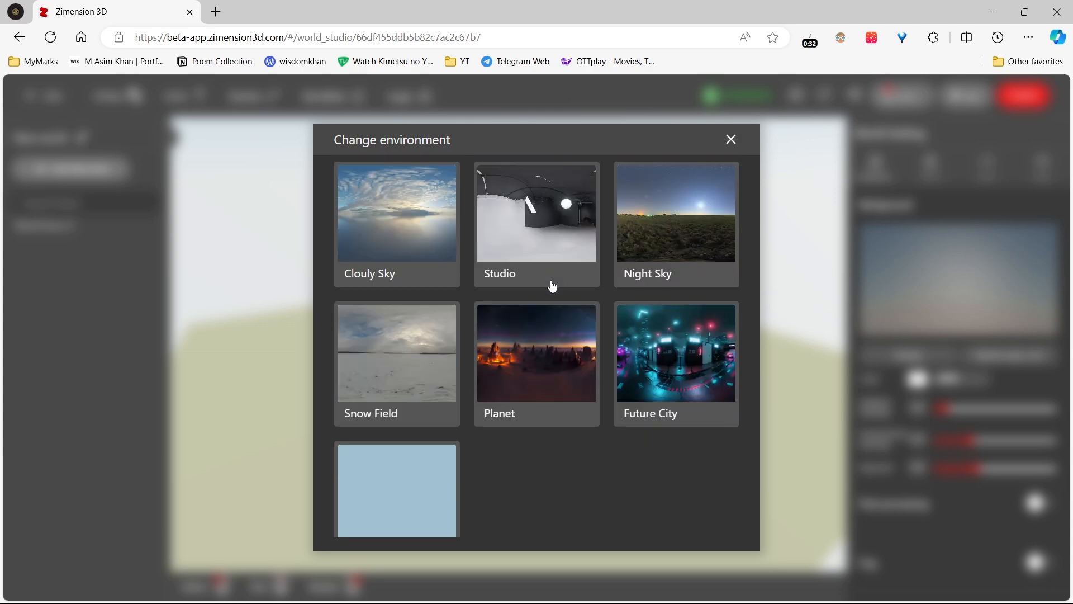
{"action": "left_click", "coordinate": [691, 333]}
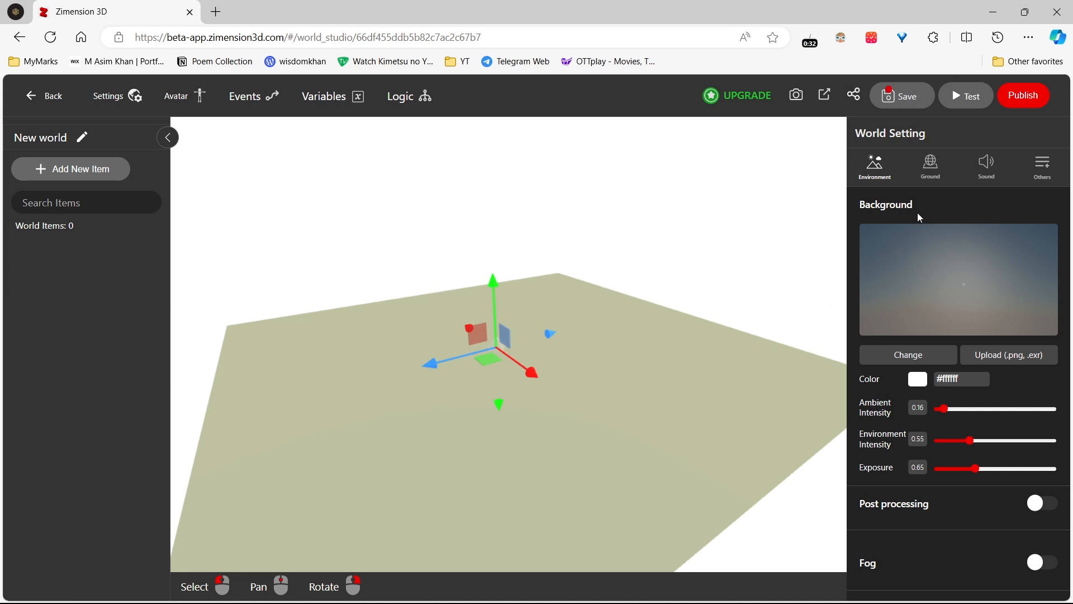
Step: Compare the Water and Grass ground types against the environment, apply Grass, and inspect its texture up close
{"action": "left_click", "coordinate": [931, 166]}
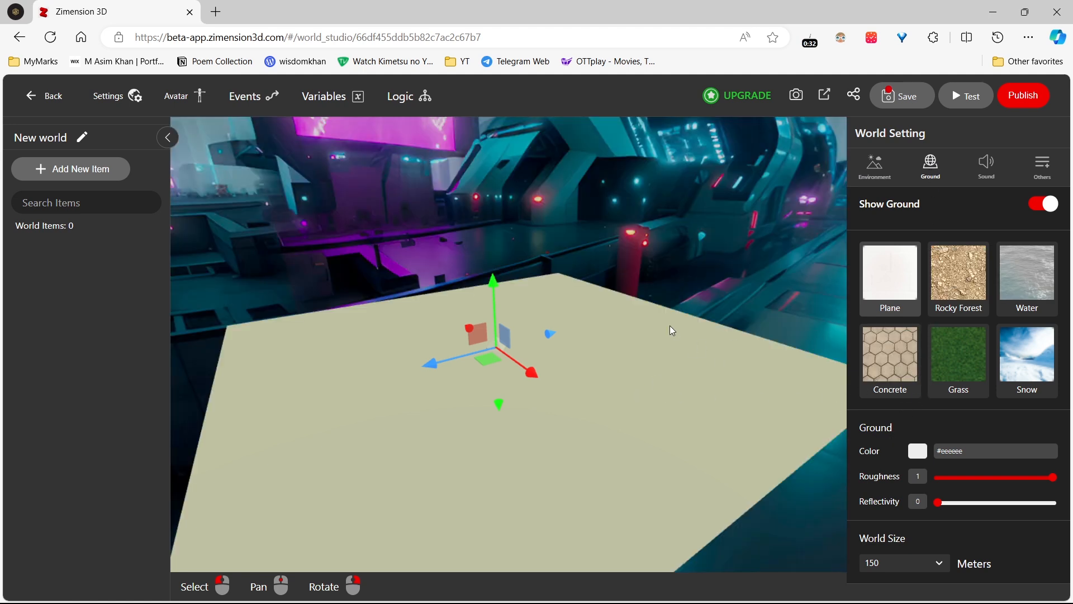
{"action": "right_click_drag", "start_coordinate": [643, 320], "coordinate": [806, 334]}
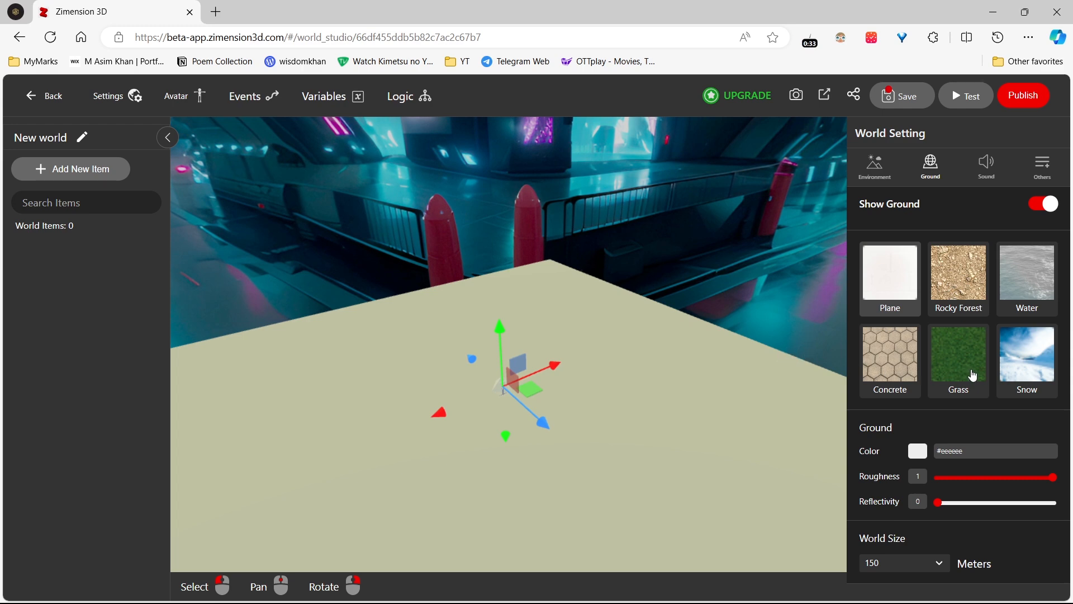
{"action": "left_click", "coordinate": [1026, 281]}
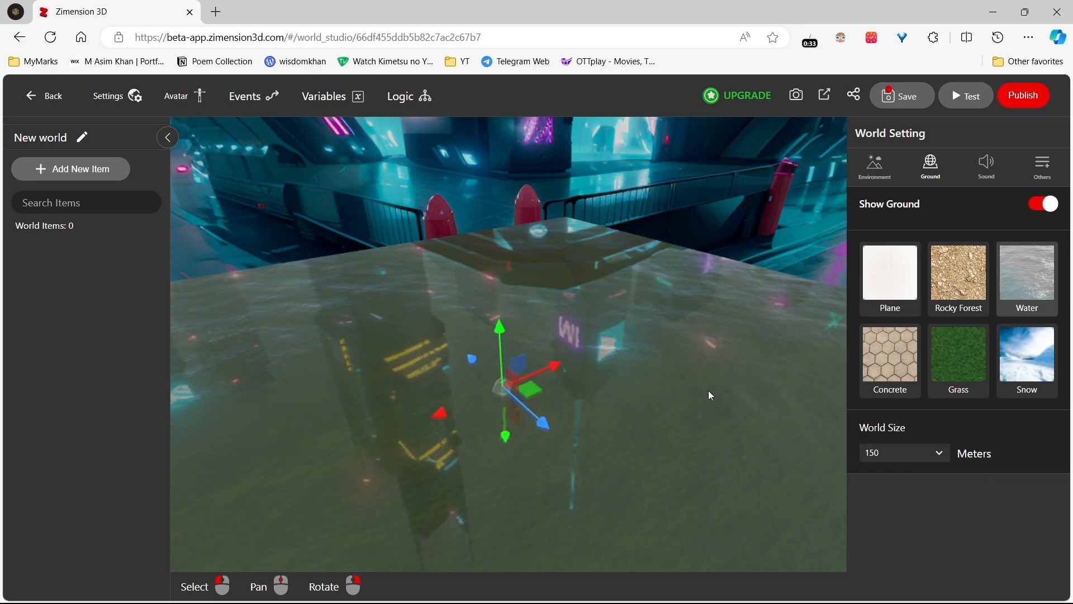
{"action": "right_click_drag", "start_coordinate": [692, 391], "coordinate": [642, 389]}
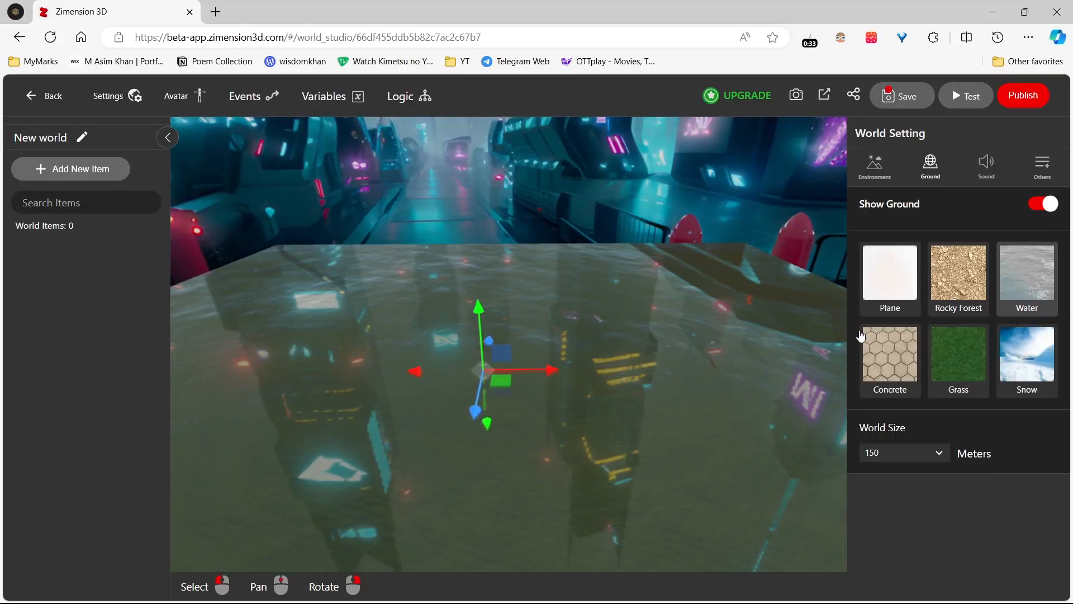
{"action": "left_click", "coordinate": [970, 359]}
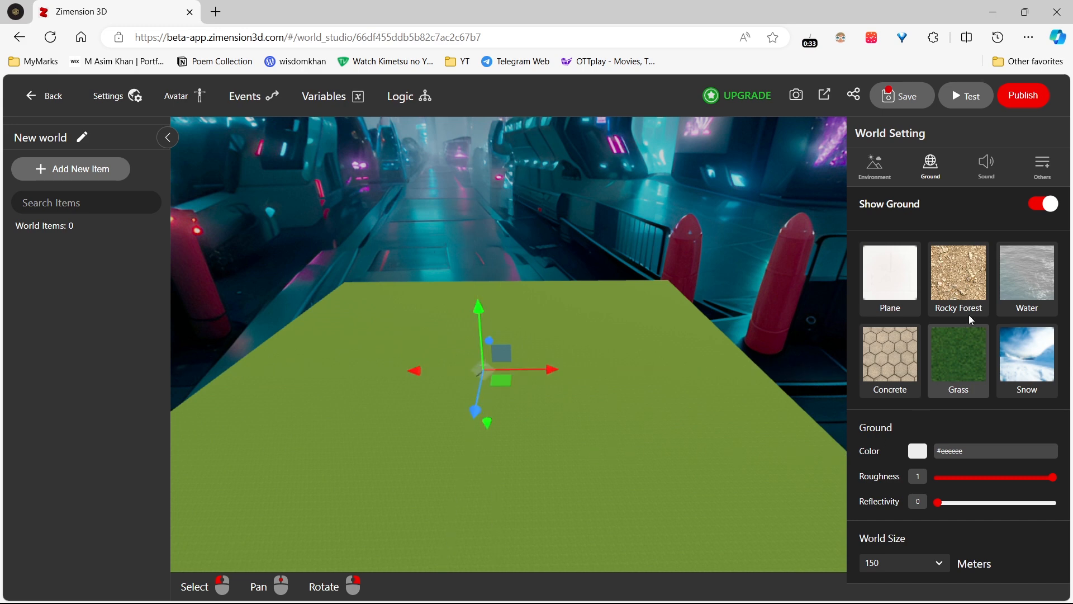
{"action": "left_click", "coordinate": [1007, 297]}
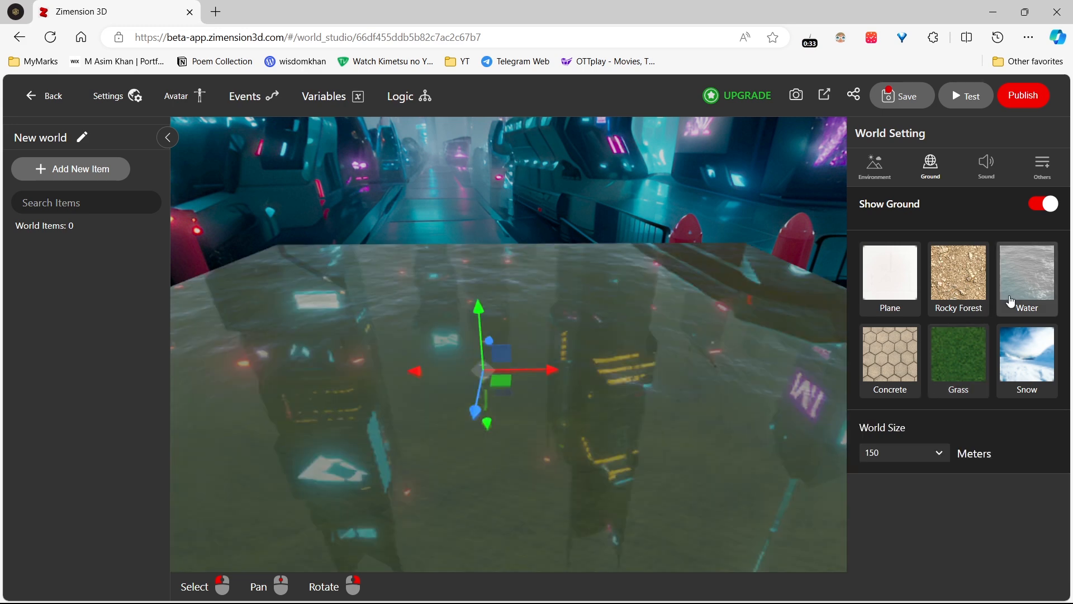
{"action": "left_click", "coordinate": [951, 356]}
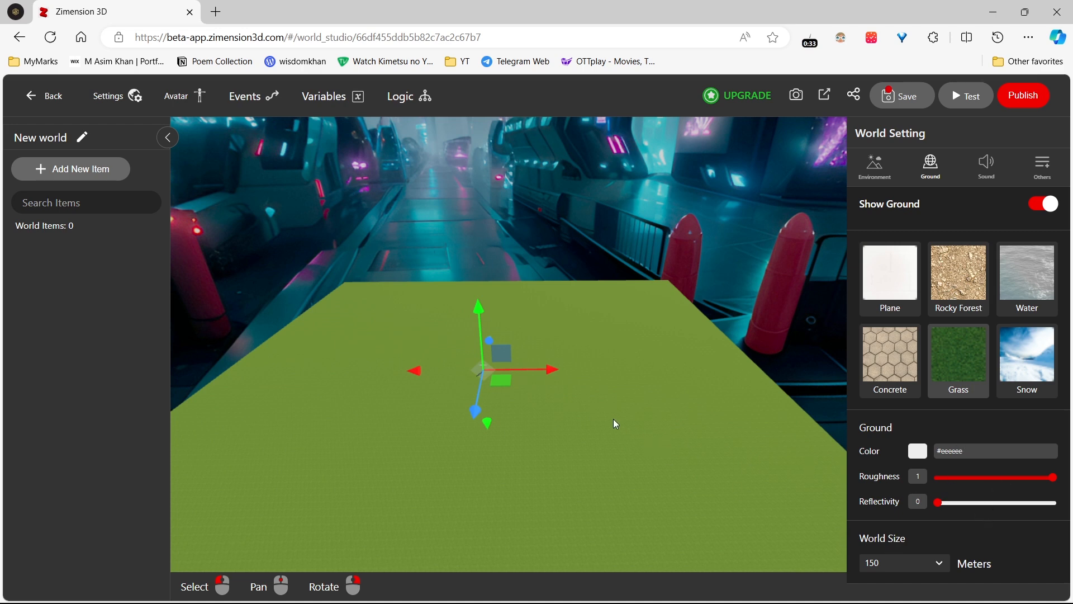
{"action": "scroll", "coordinate": [613, 418], "scroll_direction": "up", "scroll_amount": 5}
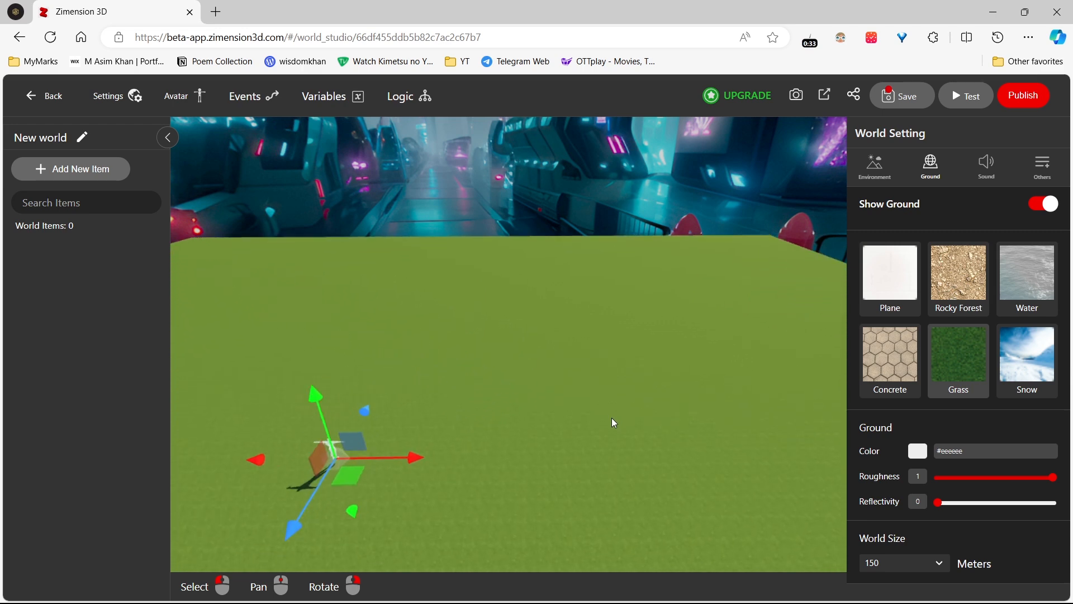
{"action": "scroll", "coordinate": [612, 417], "scroll_direction": "up", "scroll_amount": 5}
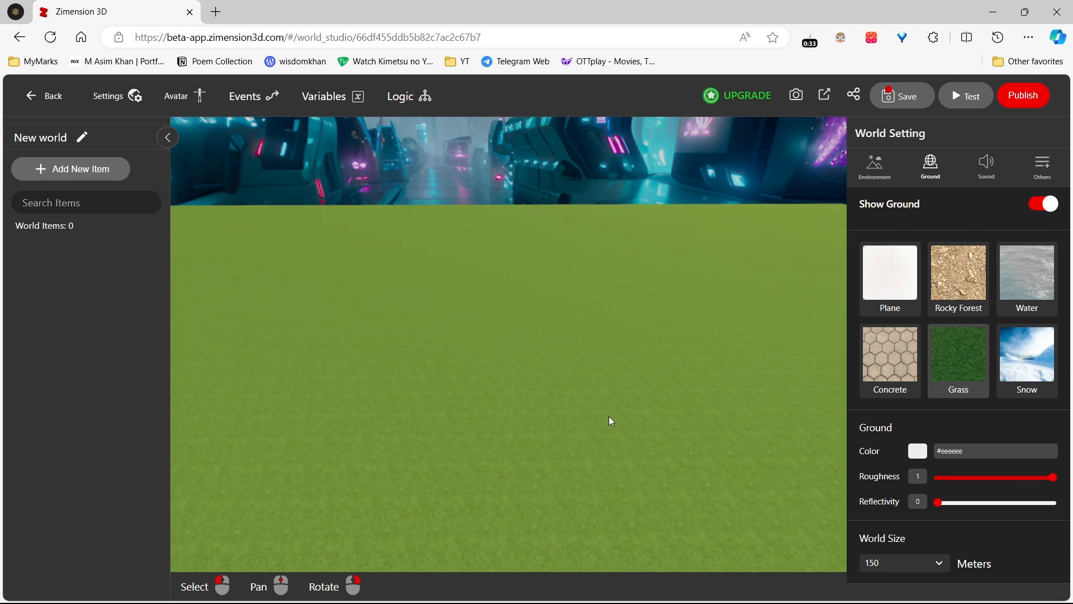
{"action": "scroll", "coordinate": [609, 416], "scroll_direction": "up", "scroll_amount": 5}
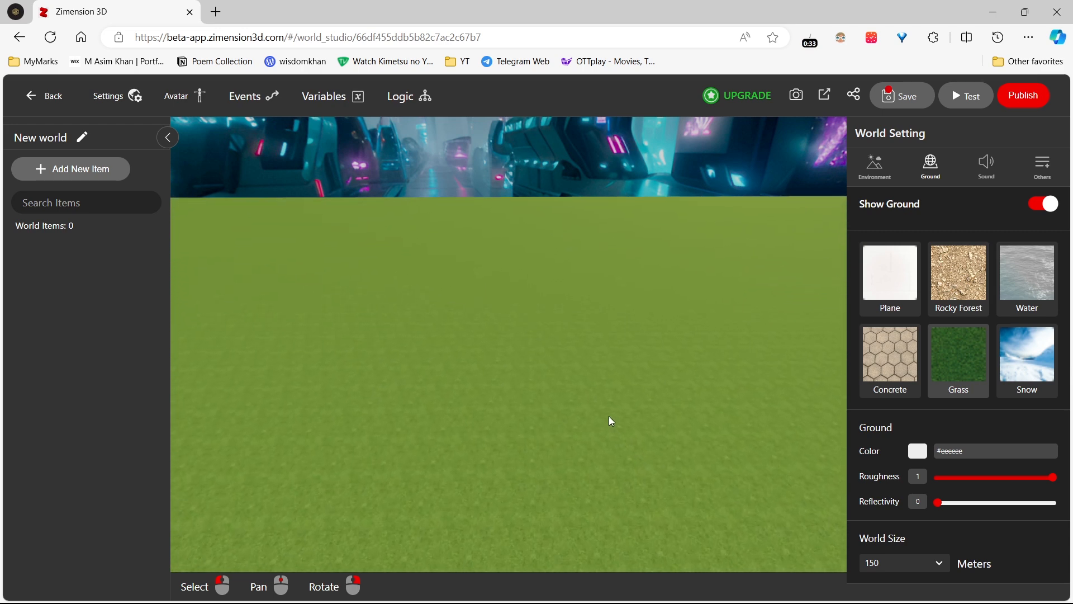
{"action": "scroll", "coordinate": [610, 432], "scroll_direction": "down", "scroll_amount": 5}
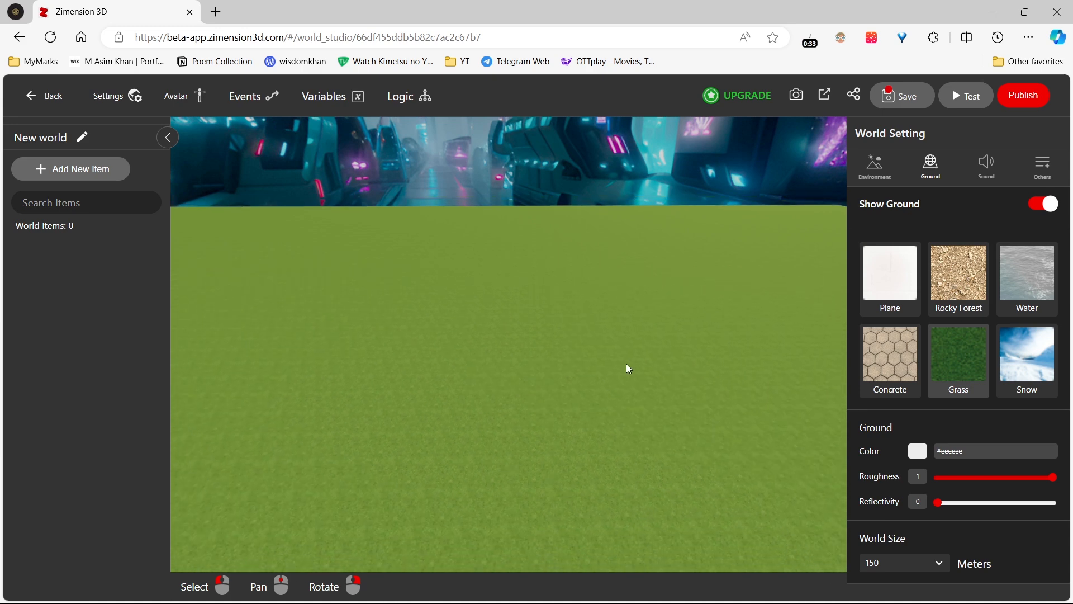
{"action": "scroll", "coordinate": [625, 366], "scroll_direction": "down", "scroll_amount": 6}
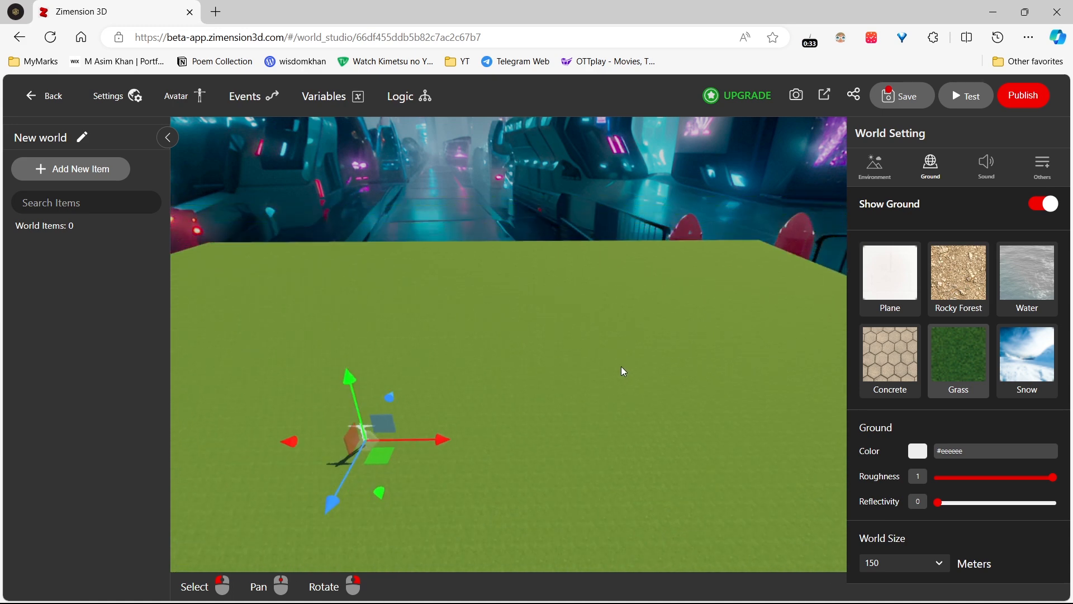
Step: Turn on background music for the world and add a sound playback entry
{"action": "scroll", "coordinate": [621, 367], "scroll_direction": "down", "scroll_amount": 3}
{"action": "middle_click_drag", "start_coordinate": [597, 393], "coordinate": [669, 349]}
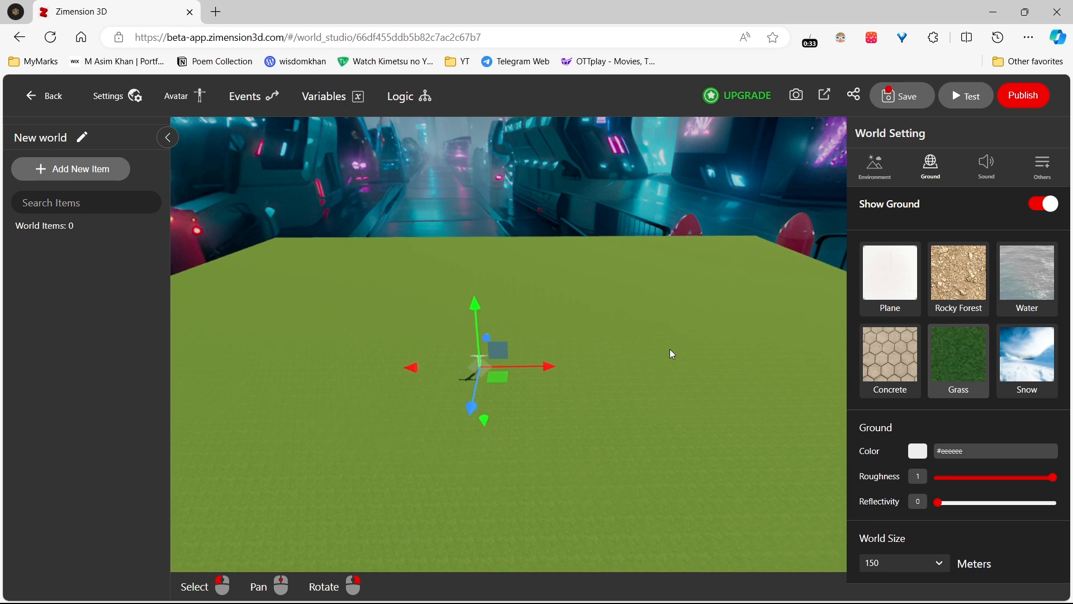
{"action": "left_click", "coordinate": [877, 179]}
{"action": "left_click", "coordinate": [931, 171]}
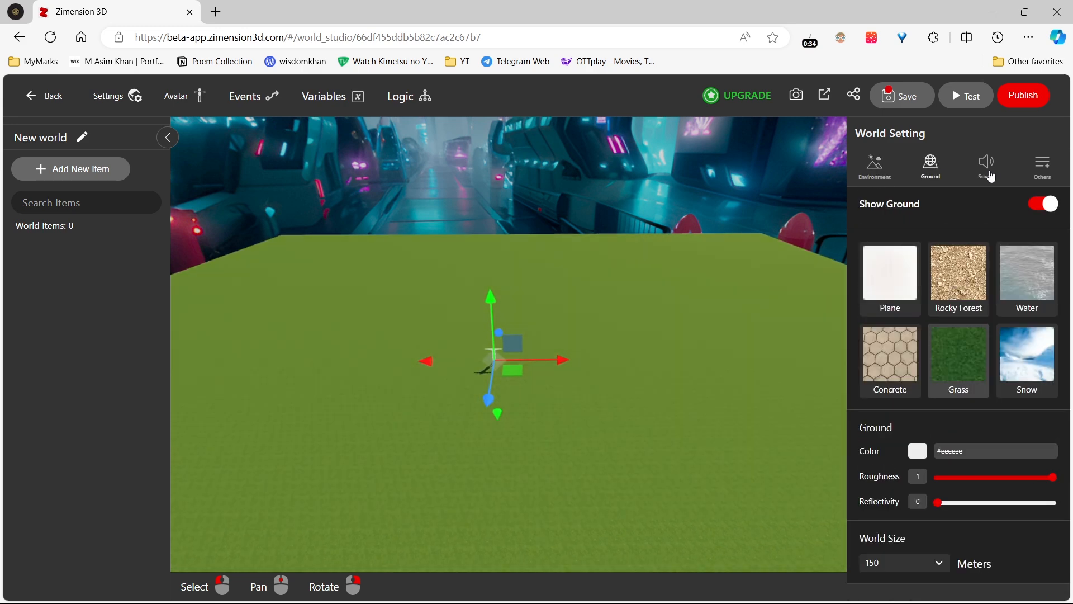
{"action": "left_click", "coordinate": [992, 177]}
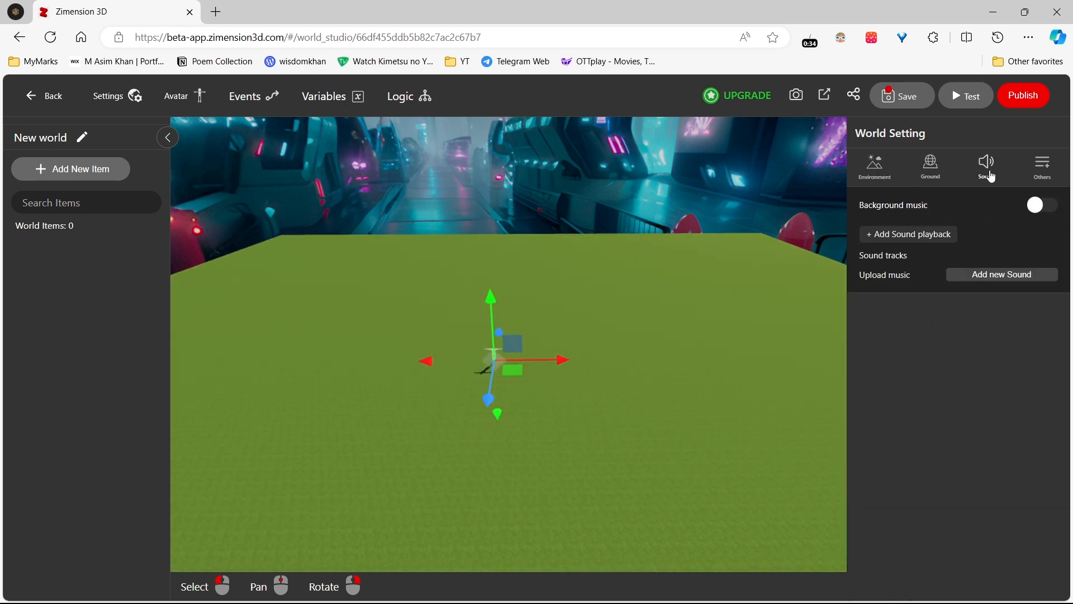
{"action": "left_click", "coordinate": [1043, 207]}
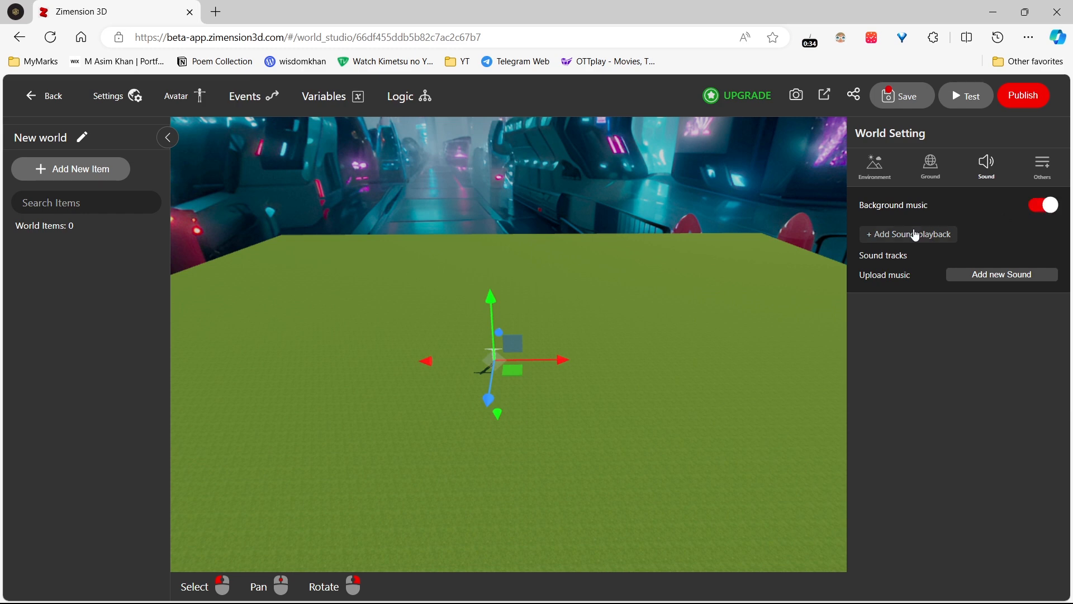
{"action": "left_click", "coordinate": [914, 234]}
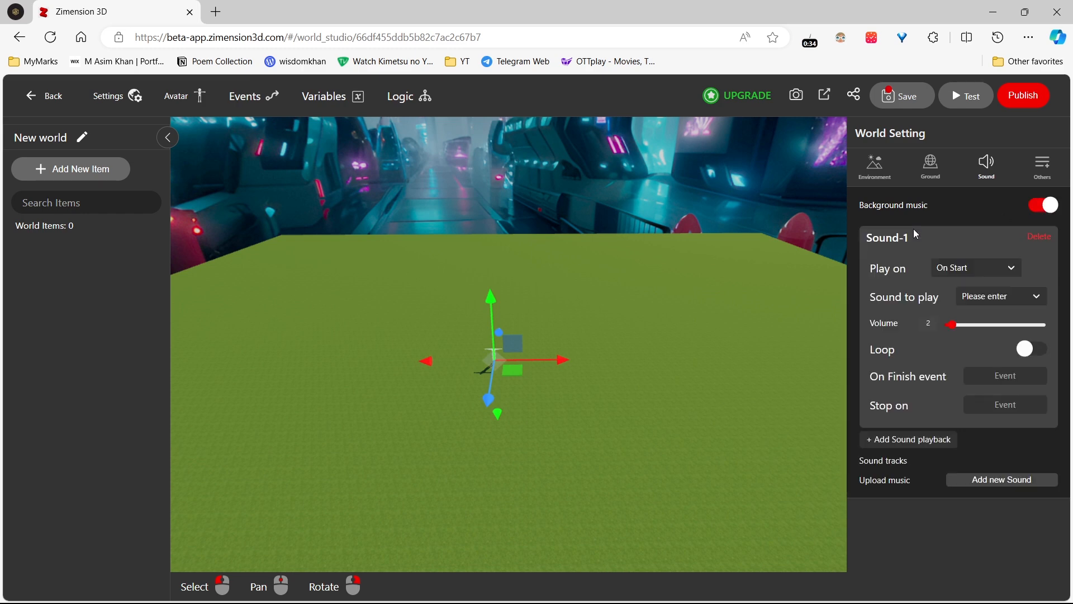
Step: Upload bgm-blues-guitar-loop-192099.mp3 as the playback's sound and turn on looping
{"action": "left_click", "coordinate": [983, 482]}
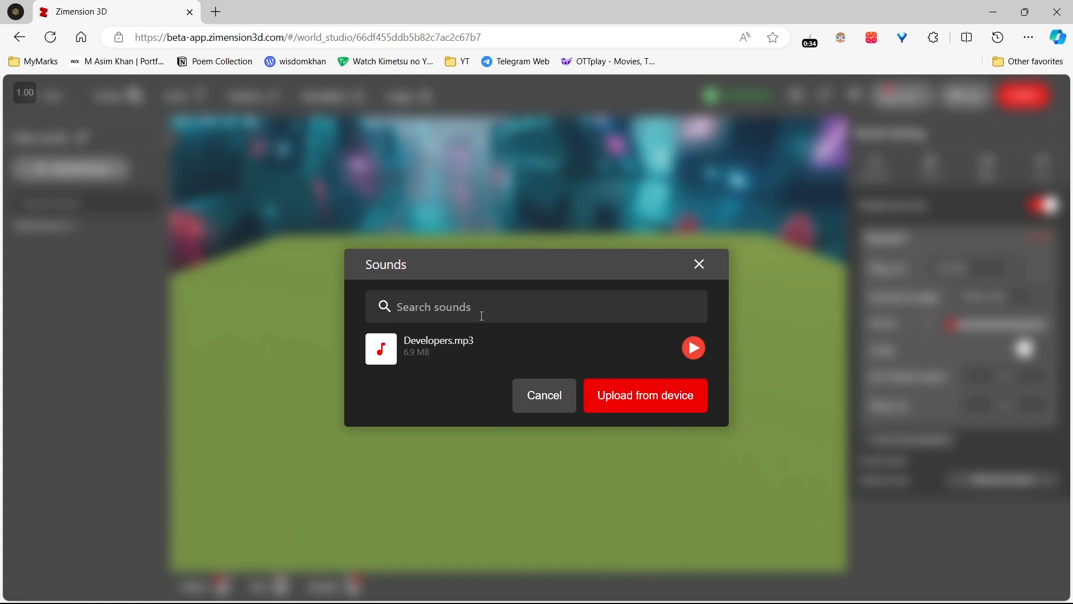
{"action": "left_click", "coordinate": [641, 390]}
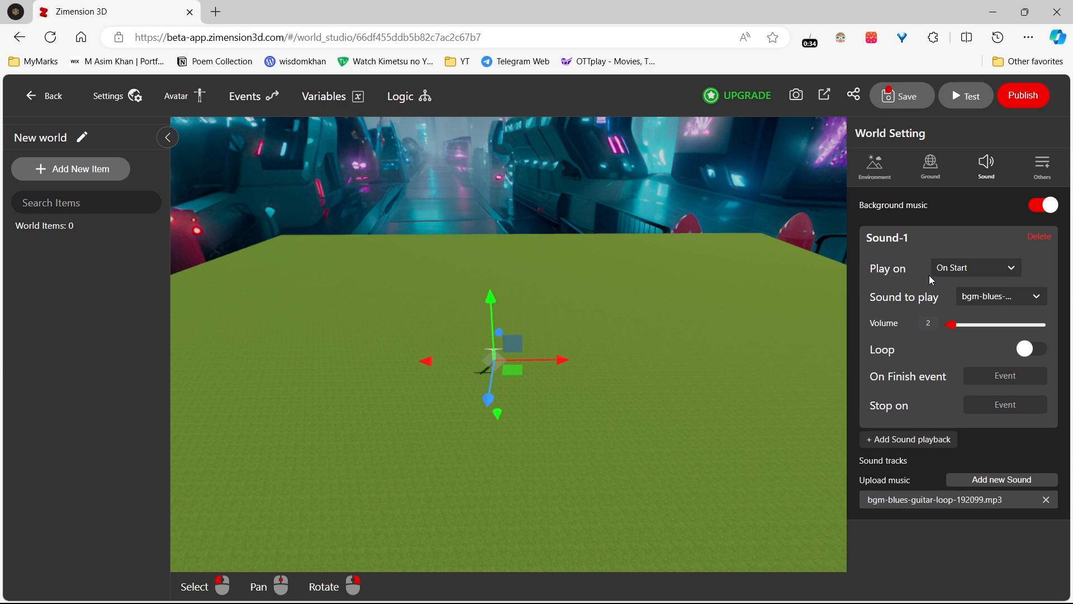
{"action": "left_click", "coordinate": [1023, 354]}
Step: Check the playback's available sounds and its start trigger options, keeping On Start
{"action": "left_click", "coordinate": [983, 302]}
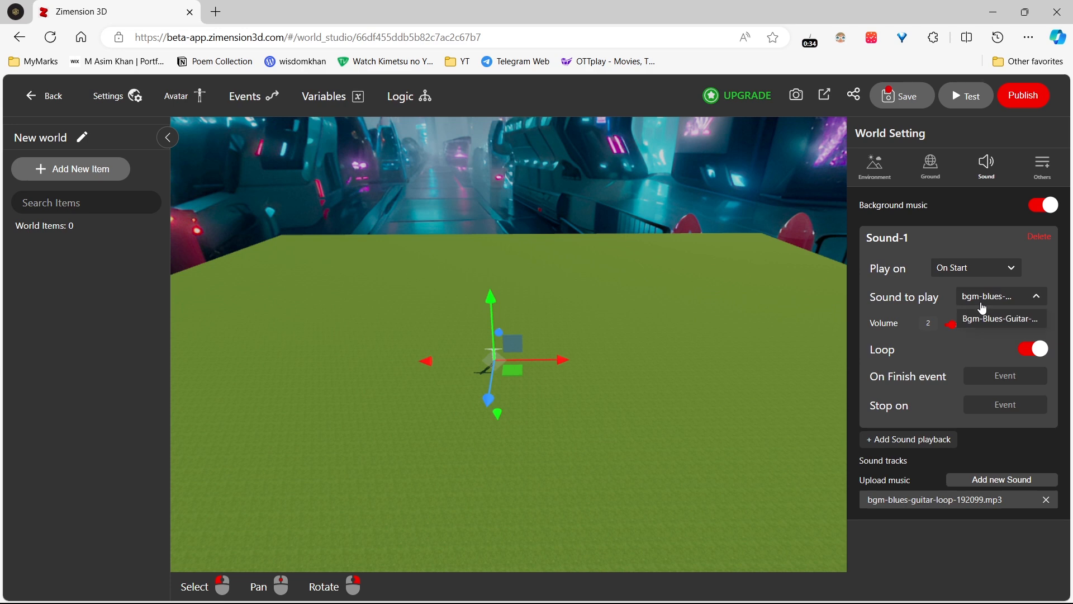
{"action": "left_click", "coordinate": [983, 306]}
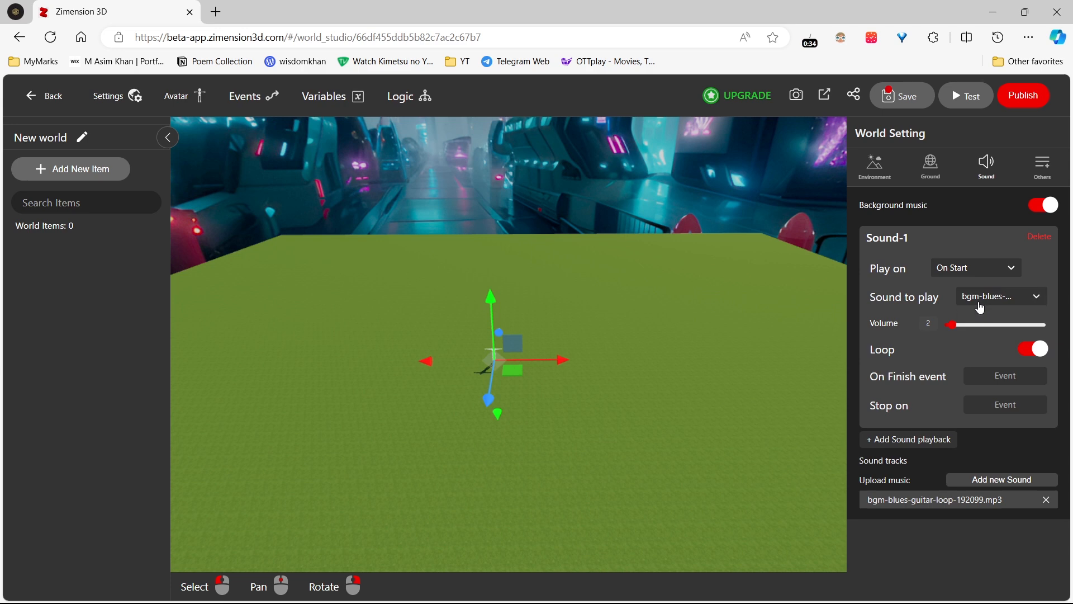
{"action": "left_click", "coordinate": [962, 279]}
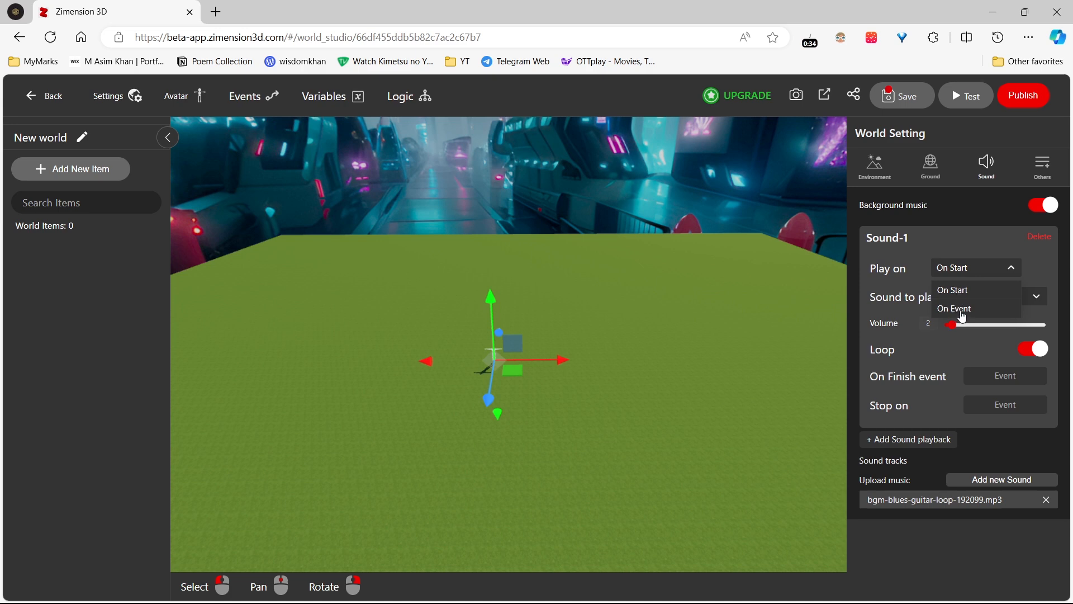
{"action": "left_click", "coordinate": [1012, 268]}
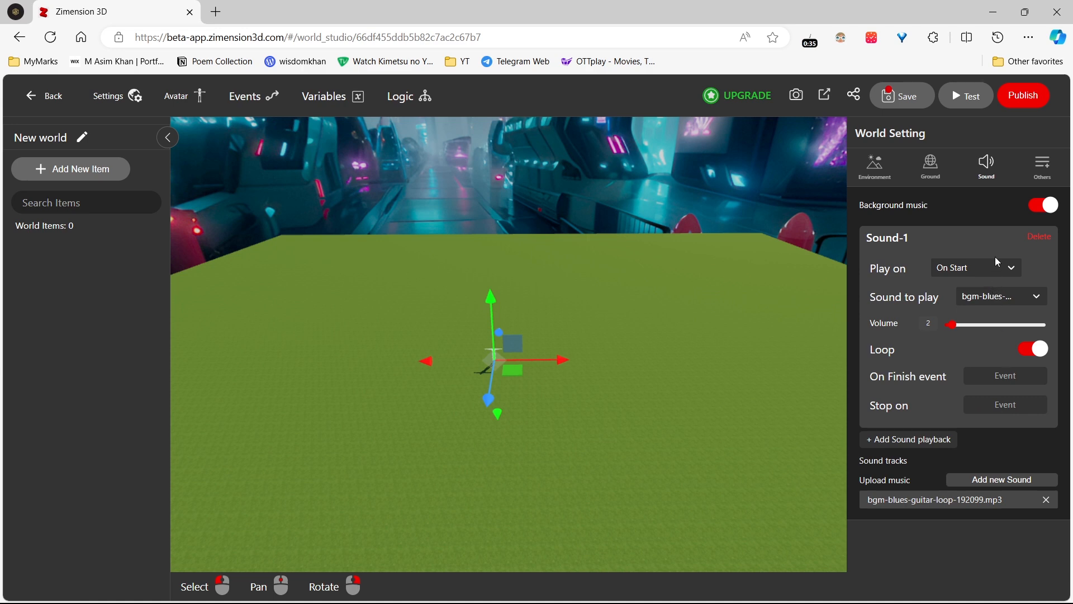
Step: Review the Hide Watermark and Multiplayer world options, and close the world settings
{"action": "left_click", "coordinate": [1038, 177]}
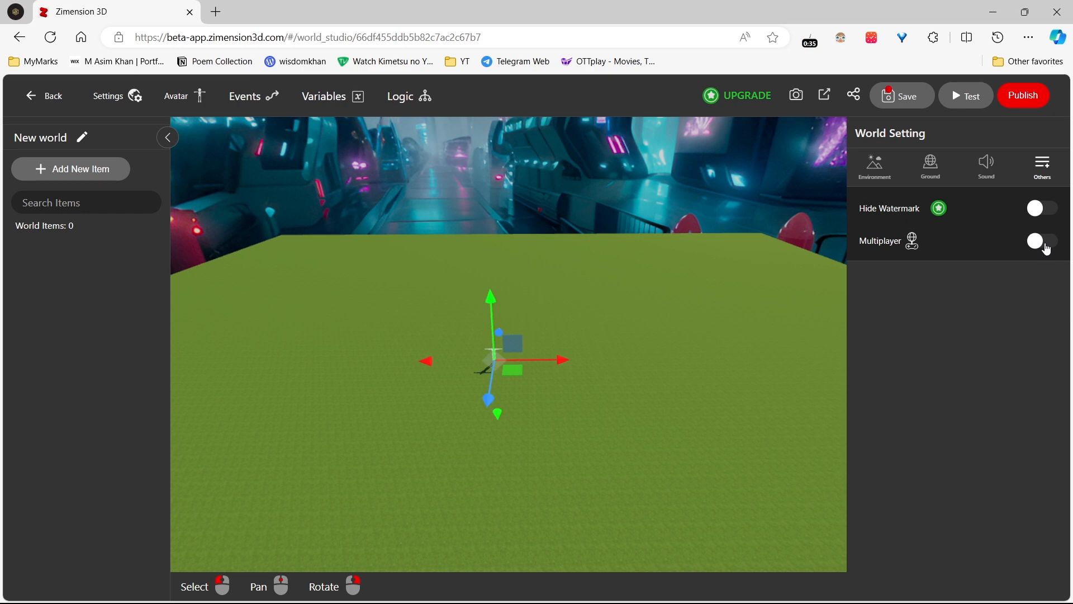
{"action": "left_click", "coordinate": [105, 95]}
{"action": "left_click", "coordinate": [105, 95]}
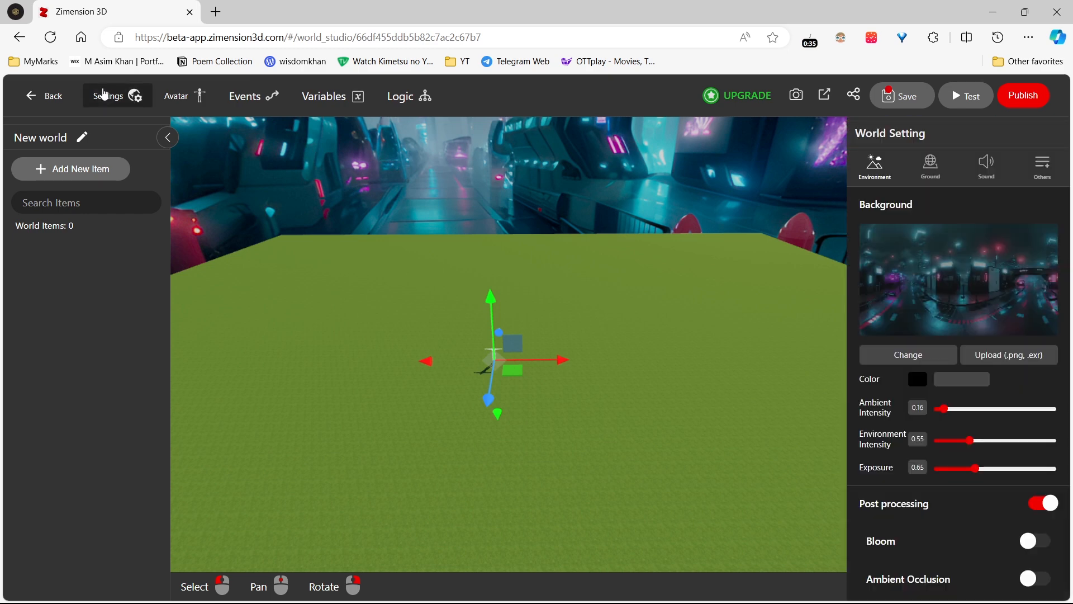
{"action": "left_click", "coordinate": [105, 95]}
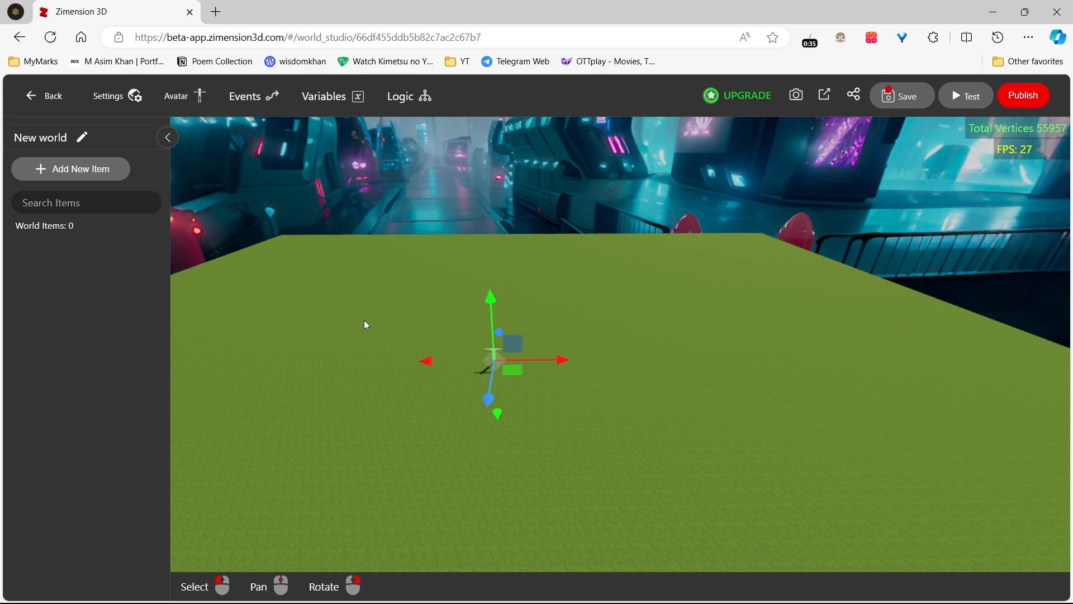
Step: Browse the item library and add the Young boy RDM character to the world
{"action": "right_click_drag", "start_coordinate": [314, 346], "coordinate": [294, 349]}
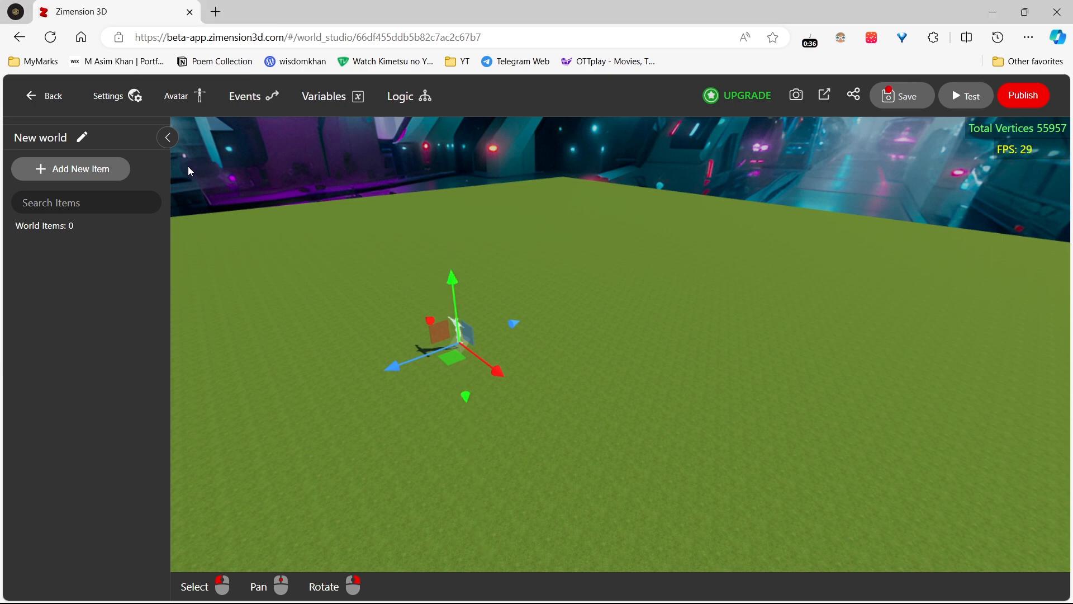
{"action": "left_click", "coordinate": [58, 178]}
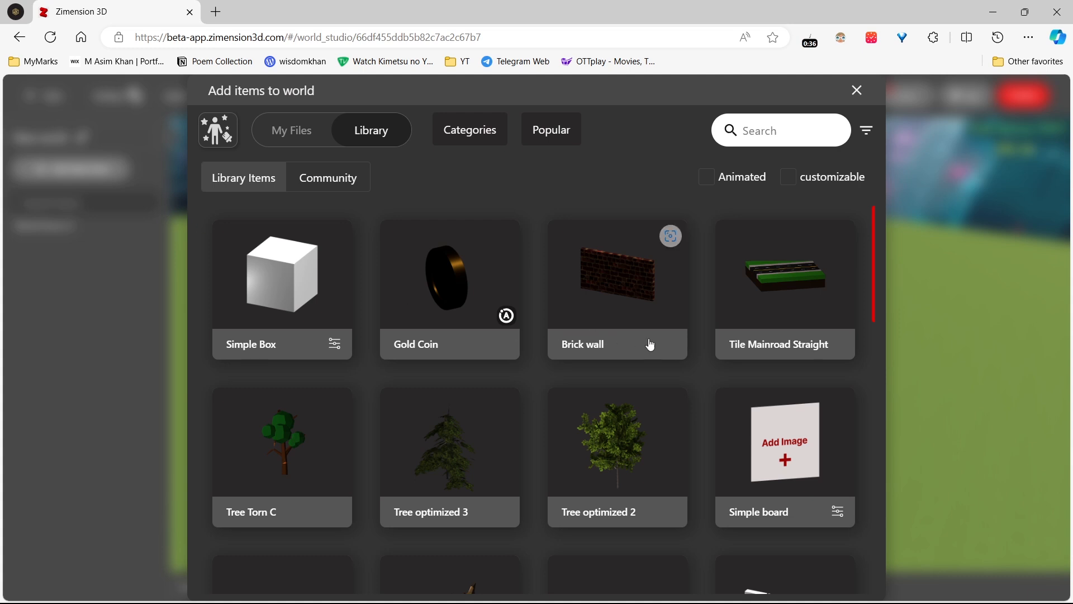
{"action": "scroll", "coordinate": [645, 419], "scroll_direction": "down", "scroll_amount": 6}
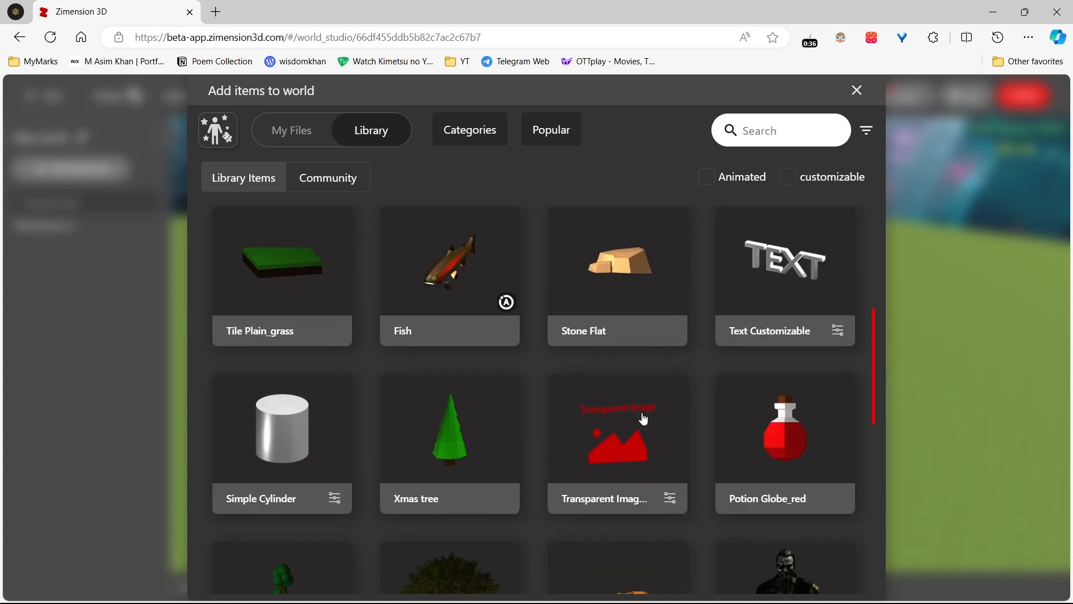
{"action": "scroll", "coordinate": [644, 419], "scroll_direction": "up", "scroll_amount": 3}
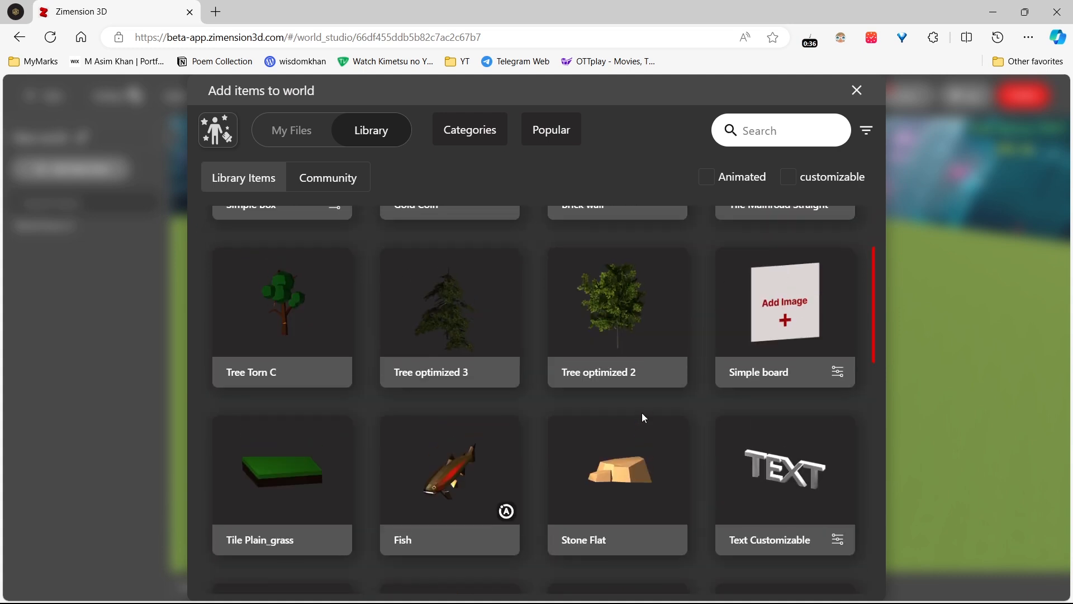
{"action": "scroll", "coordinate": [644, 419], "scroll_direction": "up", "scroll_amount": 3}
{"action": "scroll", "coordinate": [644, 420], "scroll_direction": "down", "scroll_amount": 5}
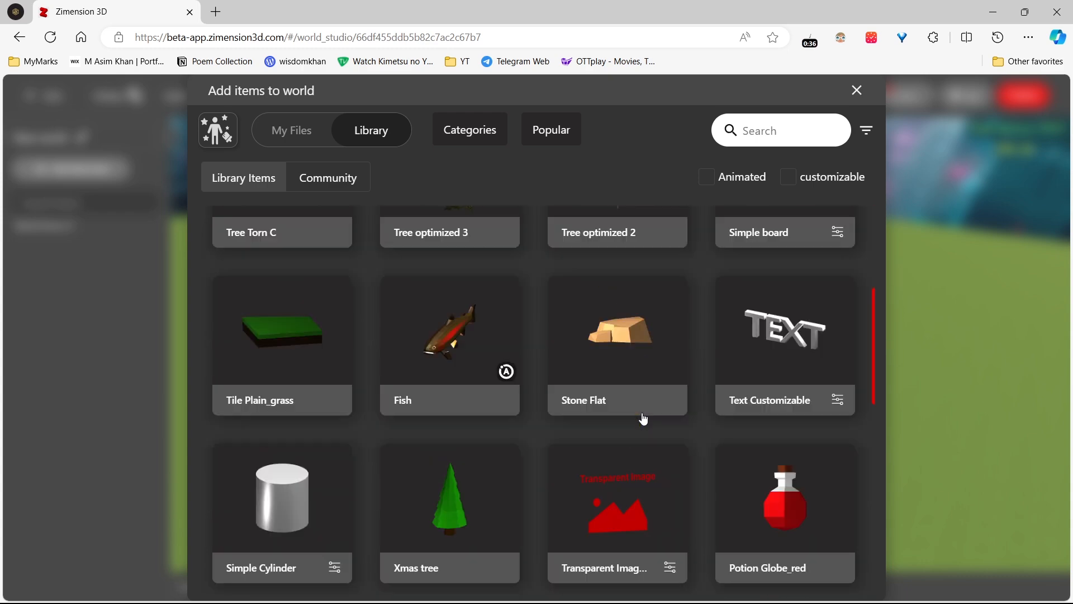
{"action": "scroll", "coordinate": [644, 420], "scroll_direction": "down", "scroll_amount": 4}
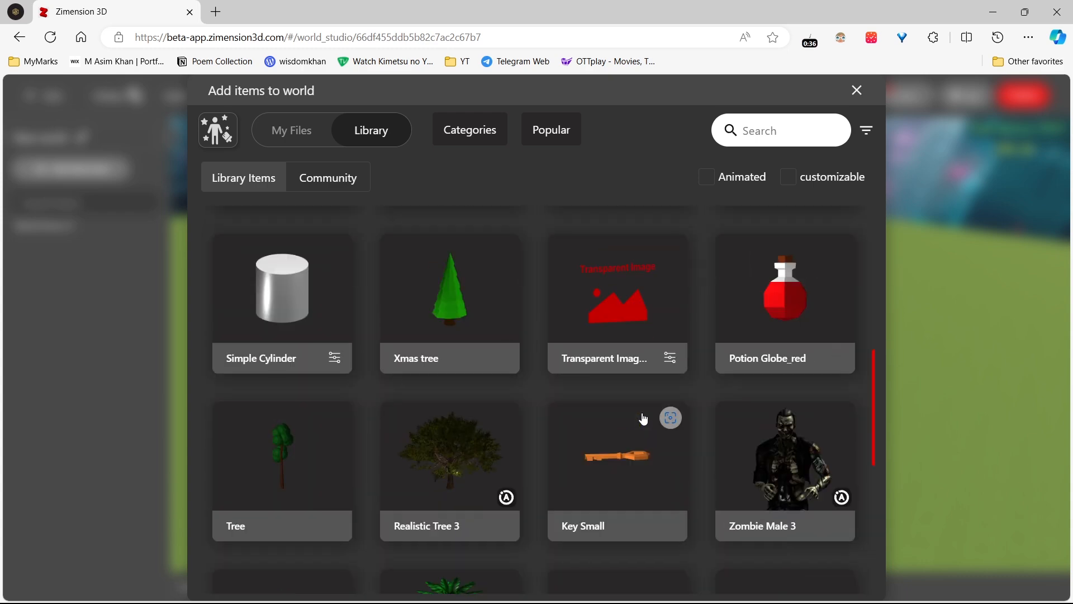
{"action": "mouse_move", "coordinate": [754, 324]}
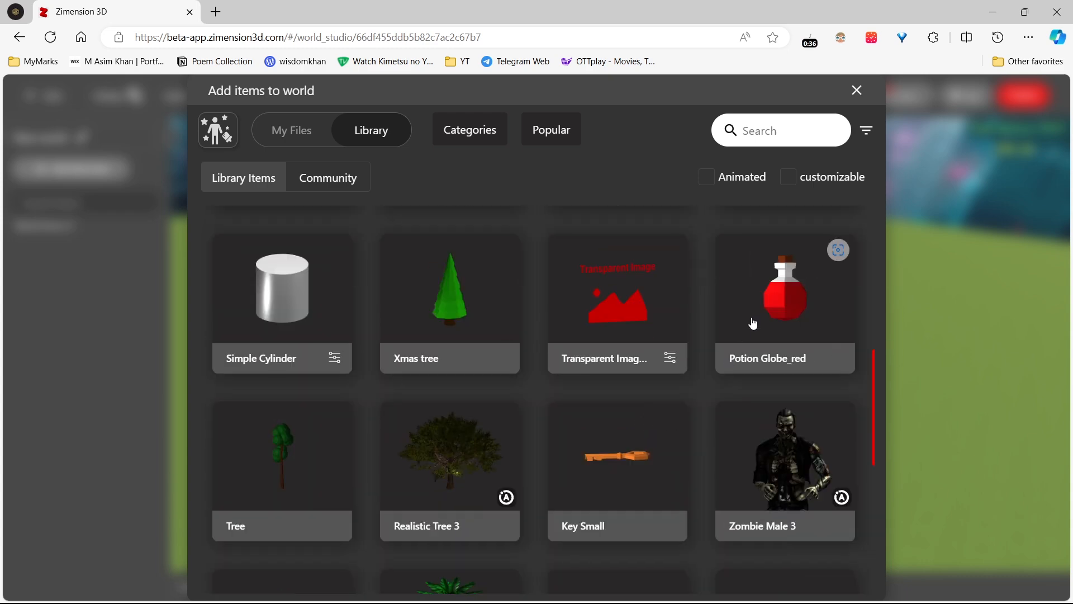
{"action": "scroll", "coordinate": [753, 324], "scroll_direction": "down", "scroll_amount": 8}
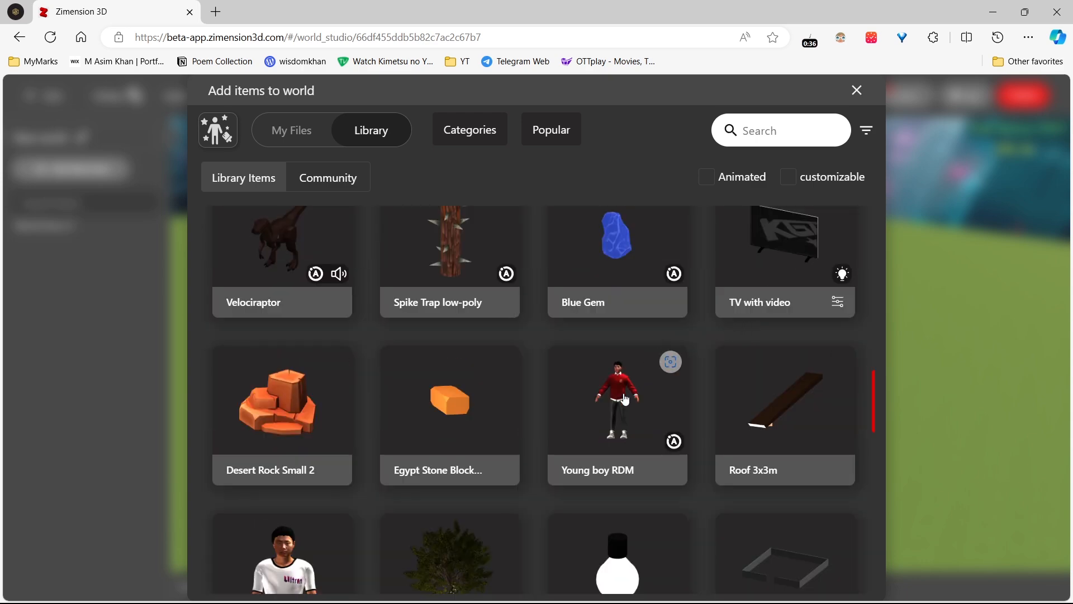
{"action": "left_click", "coordinate": [626, 400]}
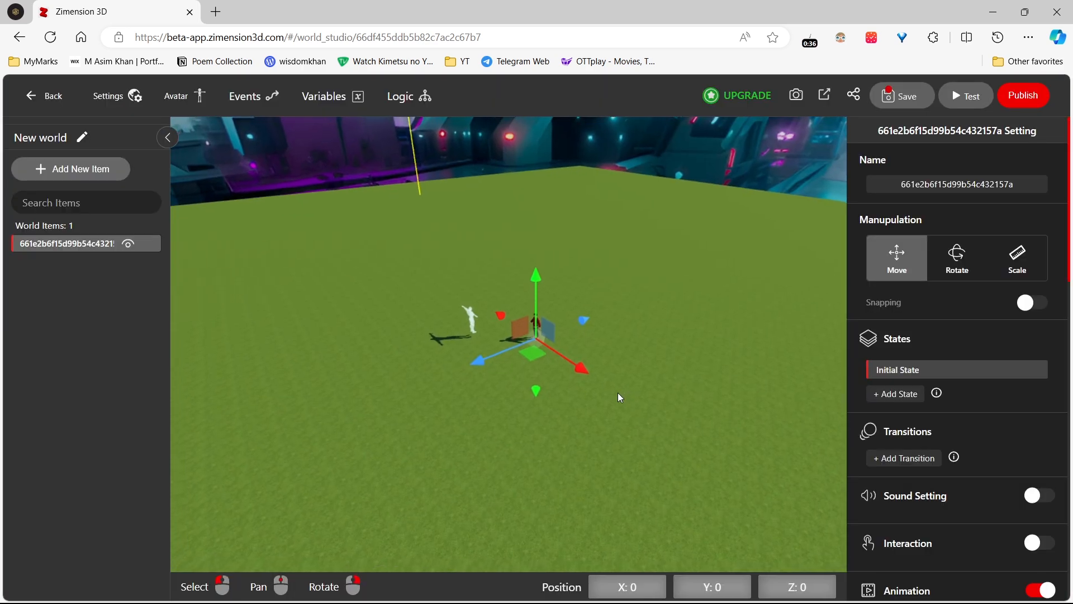
Step: Move the boy across the ground to about X -683, Z -714, and toggle his visibility off and on
{"action": "left_click_drag", "start_coordinate": [535, 339], "coordinate": [517, 358]}
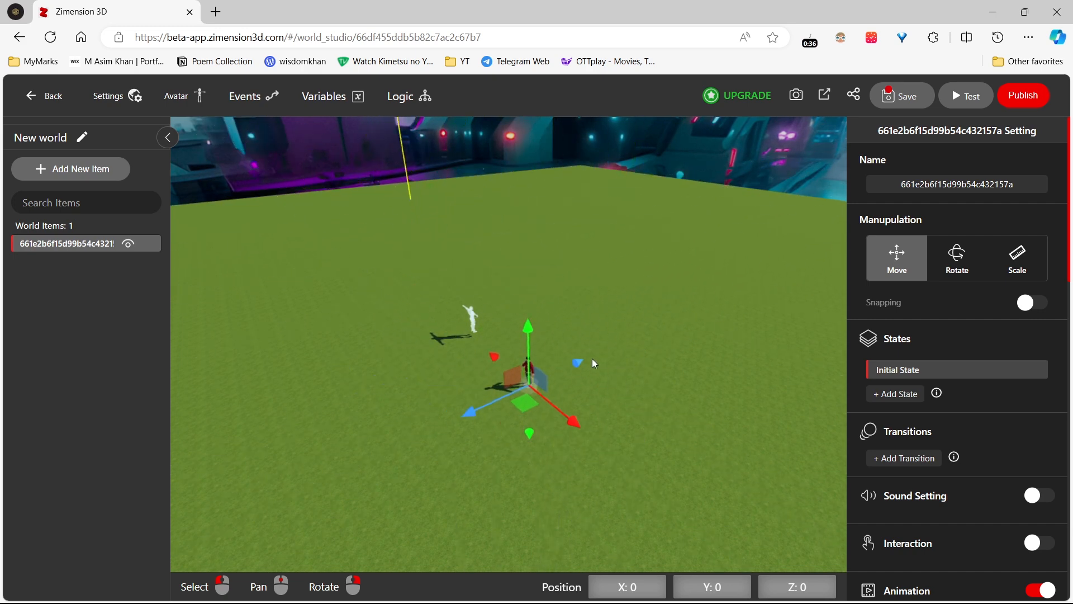
{"action": "left_click_drag", "start_coordinate": [594, 363], "coordinate": [510, 220]}
{"action": "left_click_drag", "start_coordinate": [386, 303], "coordinate": [546, 307]}
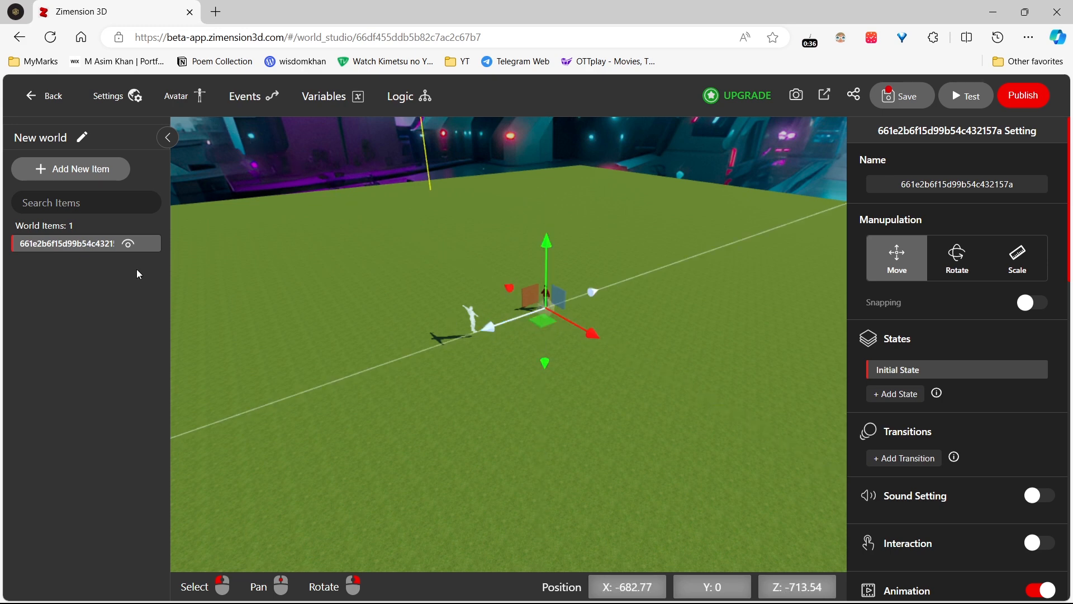
{"action": "left_click", "coordinate": [129, 247]}
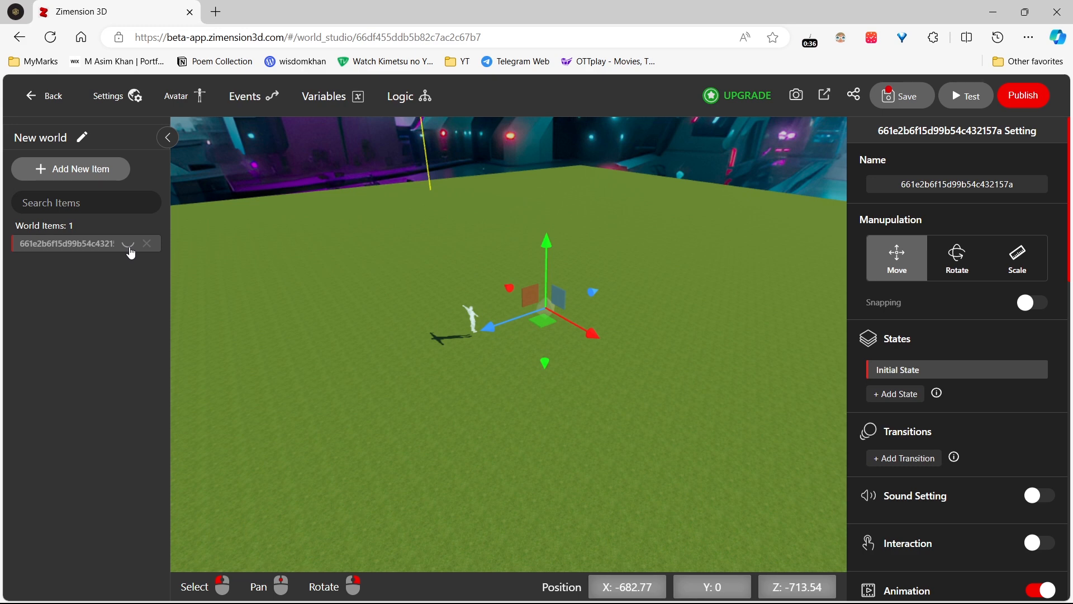
{"action": "left_click", "coordinate": [129, 247]}
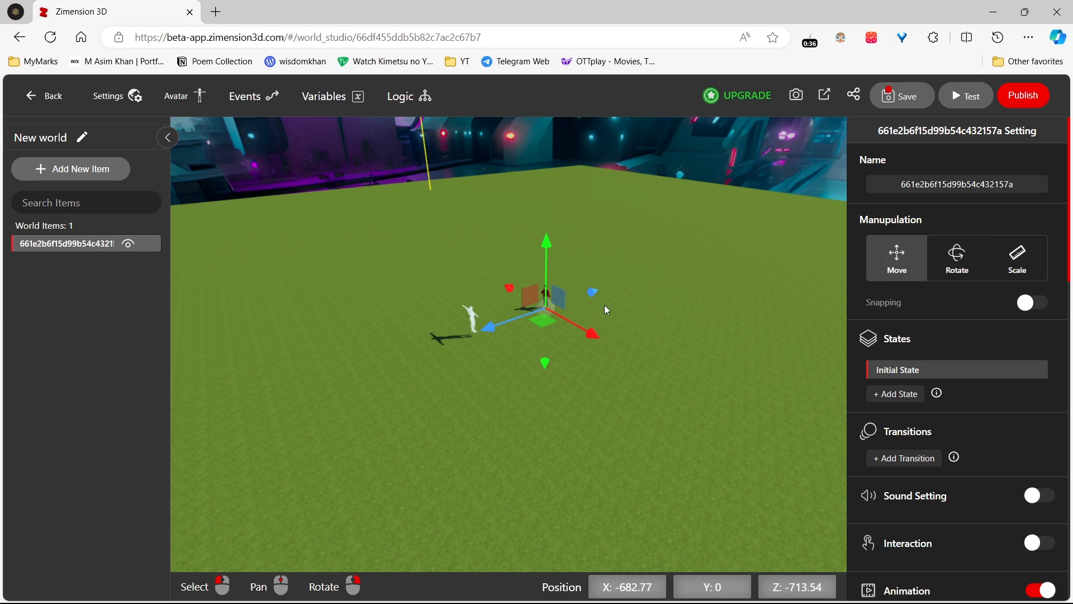
Step: Rotate the boy about the vertical axis to about -0.26 and inspect him up close
{"action": "left_click", "coordinate": [977, 263]}
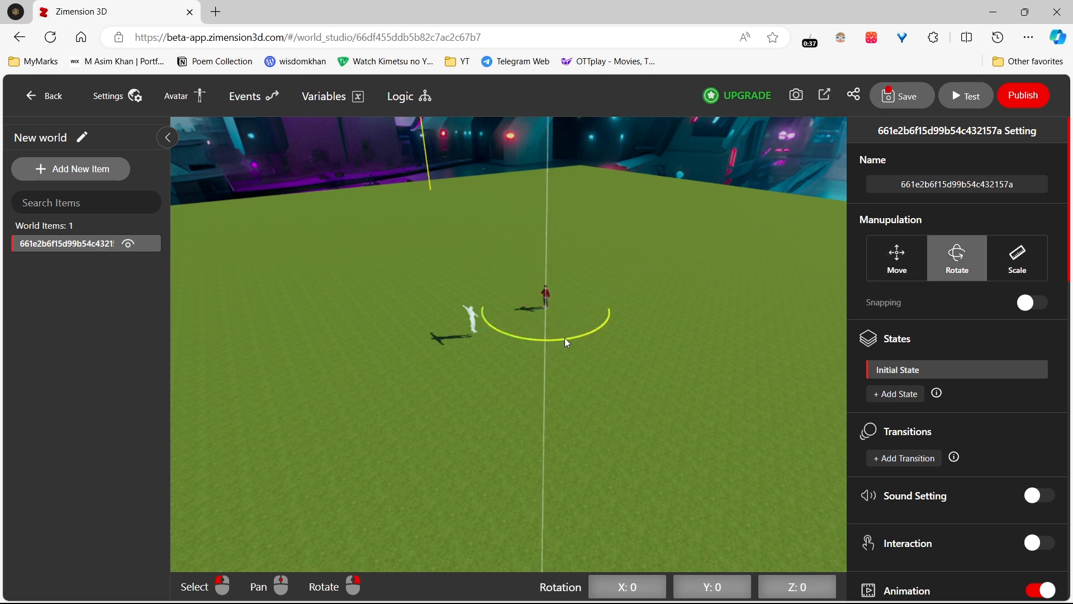
{"action": "left_click_drag", "start_coordinate": [567, 341], "coordinate": [536, 351]}
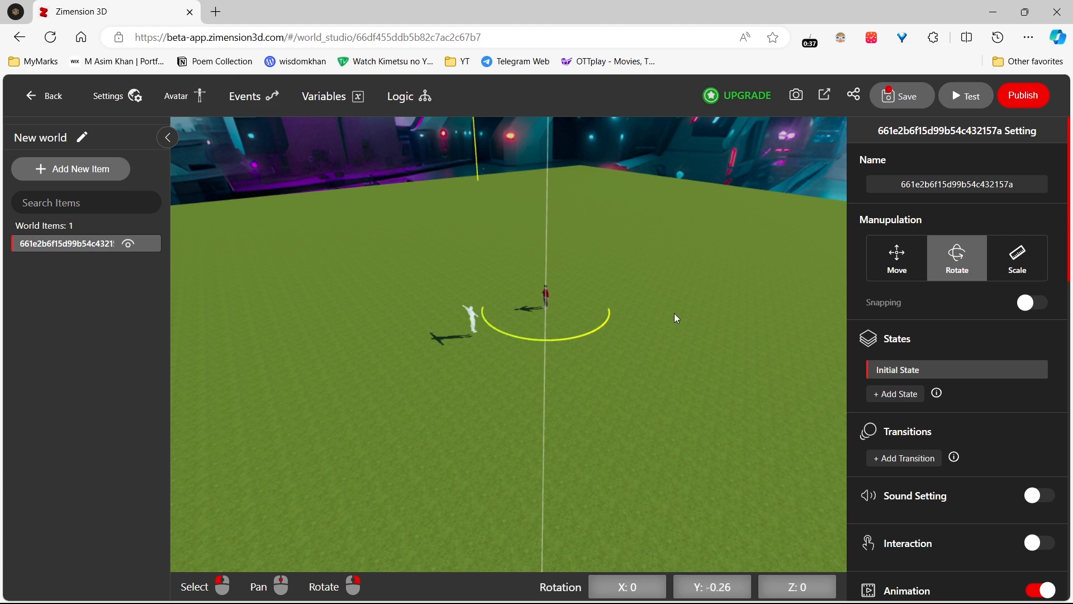
{"action": "scroll", "coordinate": [570, 377], "scroll_direction": "up", "scroll_amount": 3}
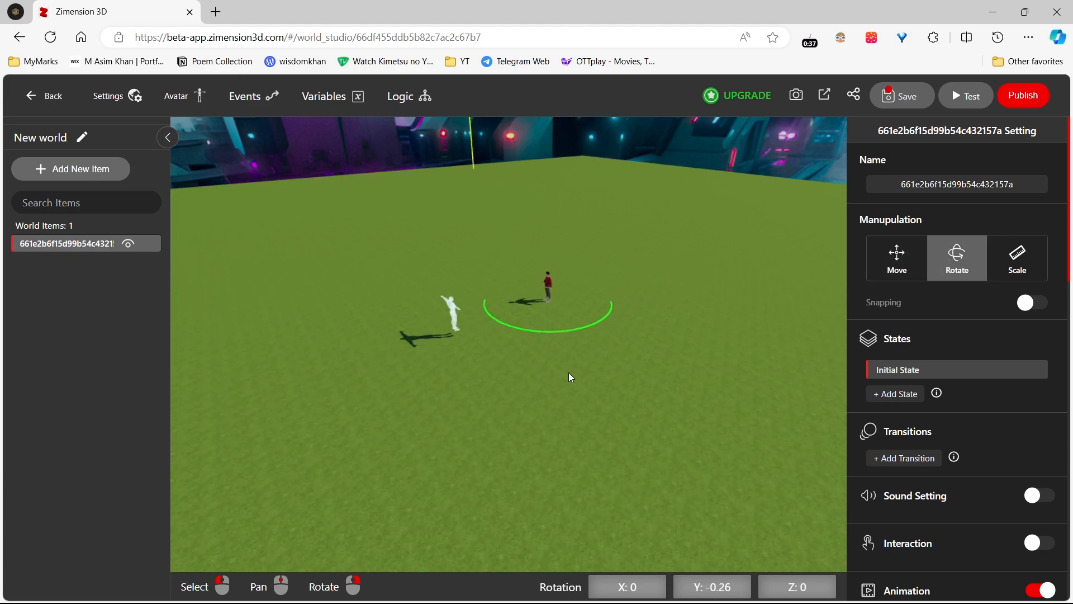
{"action": "scroll", "coordinate": [570, 375], "scroll_direction": "up", "scroll_amount": 5}
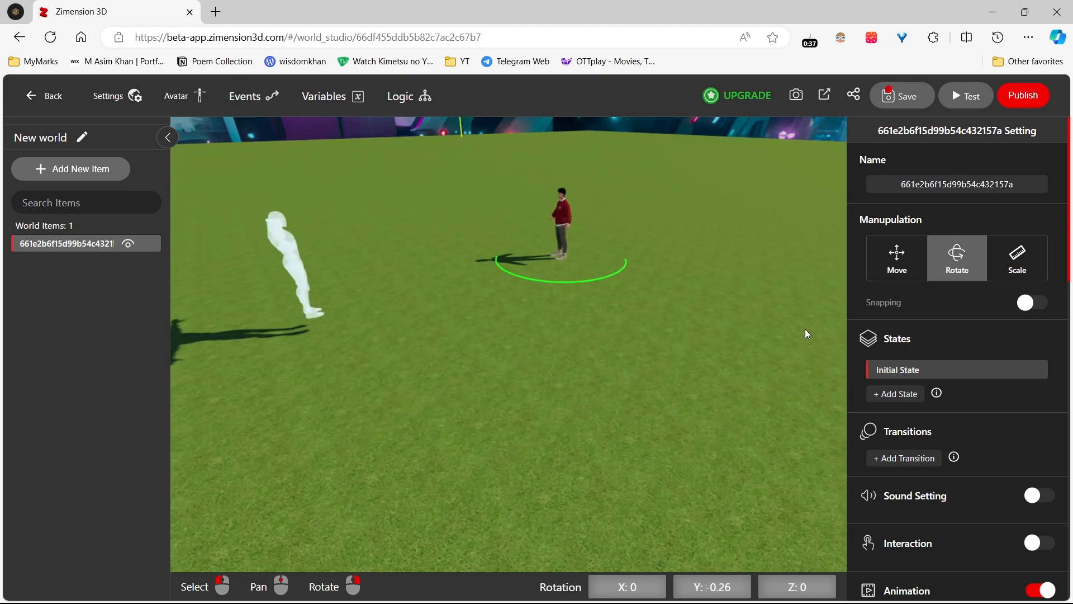
Step: Try scaling the boy up uniformly to about 2.57 and 5.92, and undo the scaling
{"action": "left_click", "coordinate": [1015, 271]}
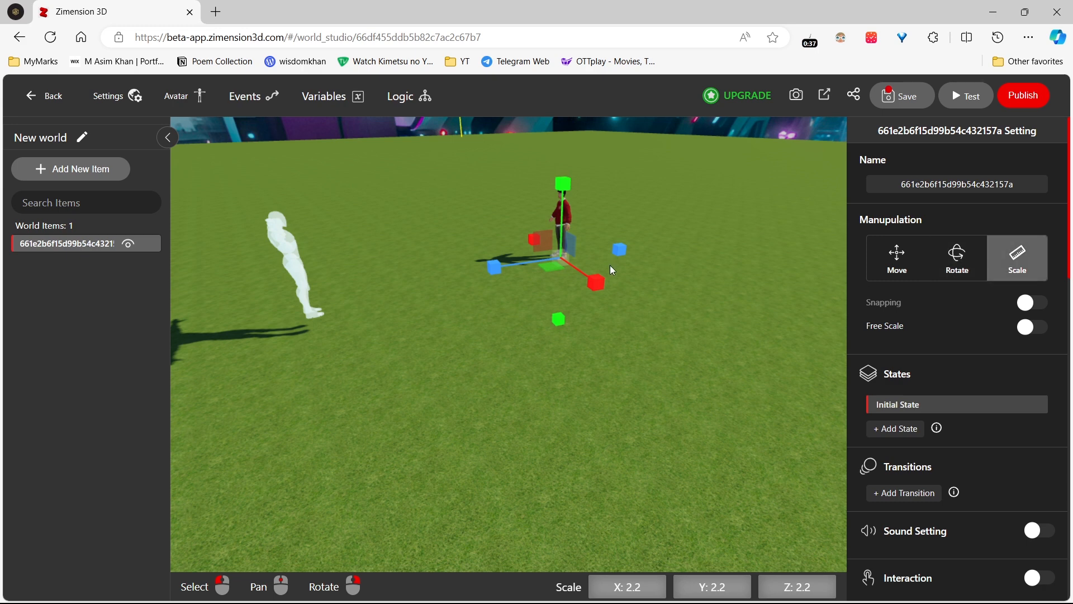
{"action": "left_click_drag", "start_coordinate": [596, 284], "coordinate": [592, 306]}
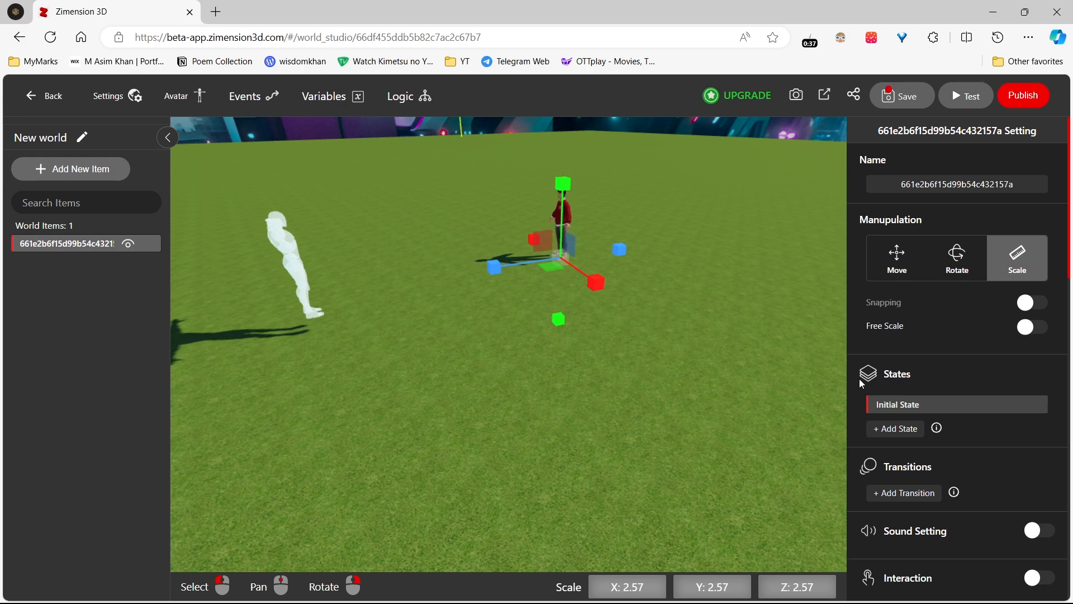
{"action": "left_click_drag", "start_coordinate": [593, 285], "coordinate": [695, 313]}
{"action": "key", "text": "ctrl+z"}
Step: Move the boy along the X axis to -600 with snapping enabled, and turn snapping off again
{"action": "left_click", "coordinate": [1026, 308]}
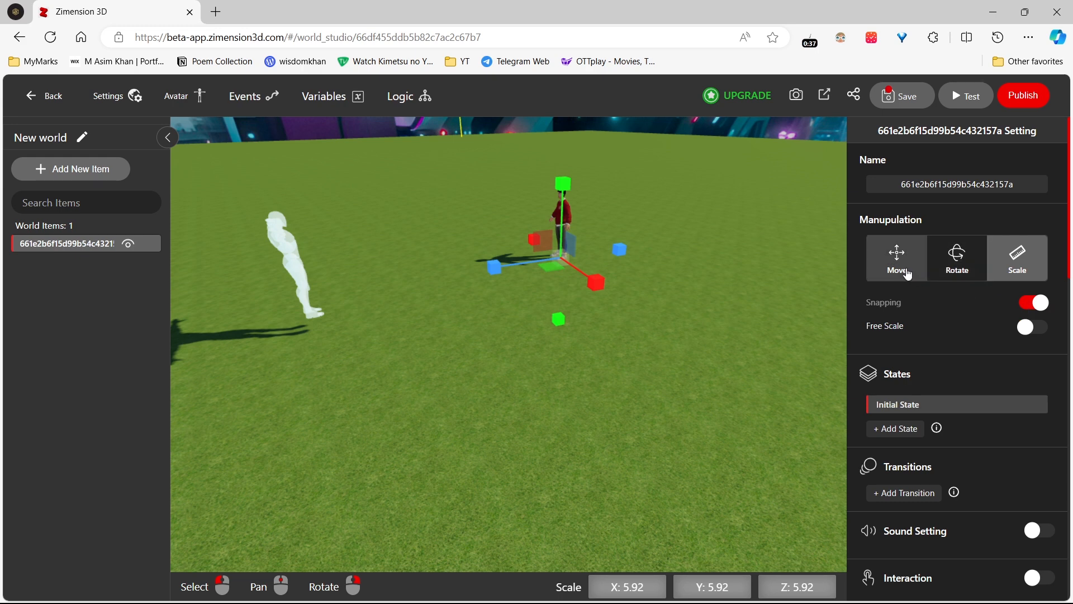
{"action": "left_click", "coordinate": [897, 258]}
{"action": "mouse_move", "coordinate": [616, 276]}
{"action": "left_mouse_down"}
{"action": "mouse_move", "coordinate": [709, 317]}
{"action": "mouse_move", "coordinate": [623, 281]}
{"action": "left_mouse_up"}
{"action": "left_click", "coordinate": [1034, 303]}
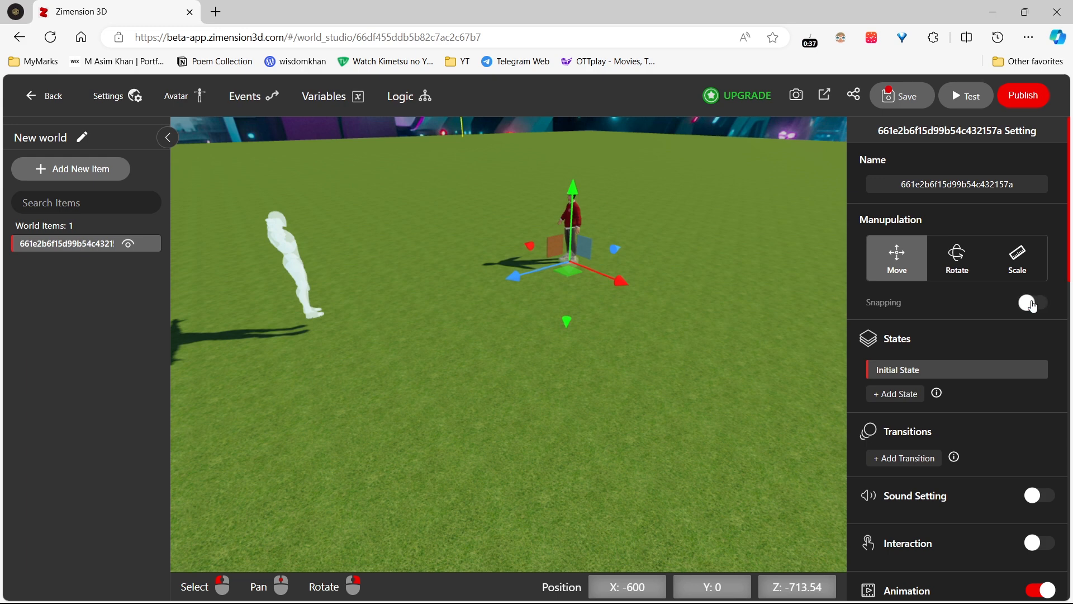
Step: Toggle the boy's lights on and off again, and view his available collision modes without changing the box mode
{"action": "scroll", "coordinate": [905, 393], "scroll_direction": "down", "scroll_amount": 3}
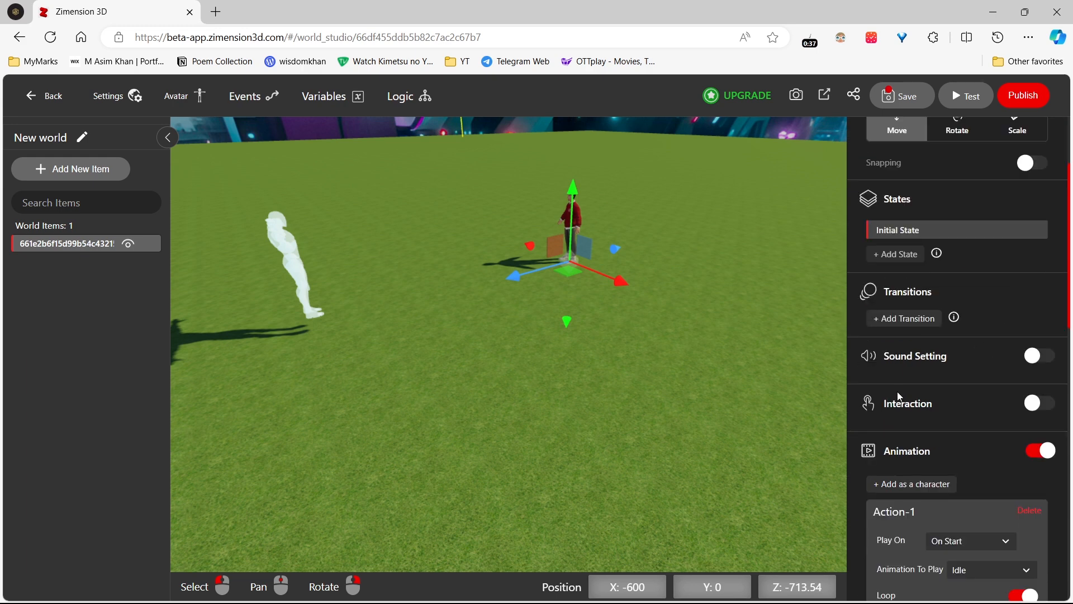
{"action": "scroll", "coordinate": [900, 398], "scroll_direction": "down", "scroll_amount": 3}
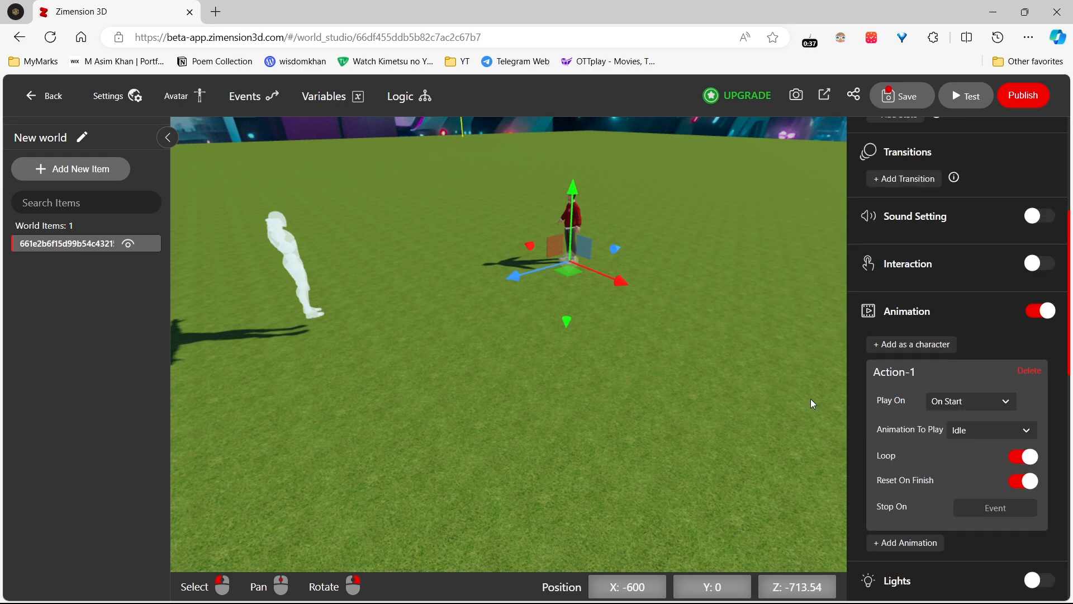
{"action": "scroll", "coordinate": [904, 316], "scroll_direction": "down", "scroll_amount": 6}
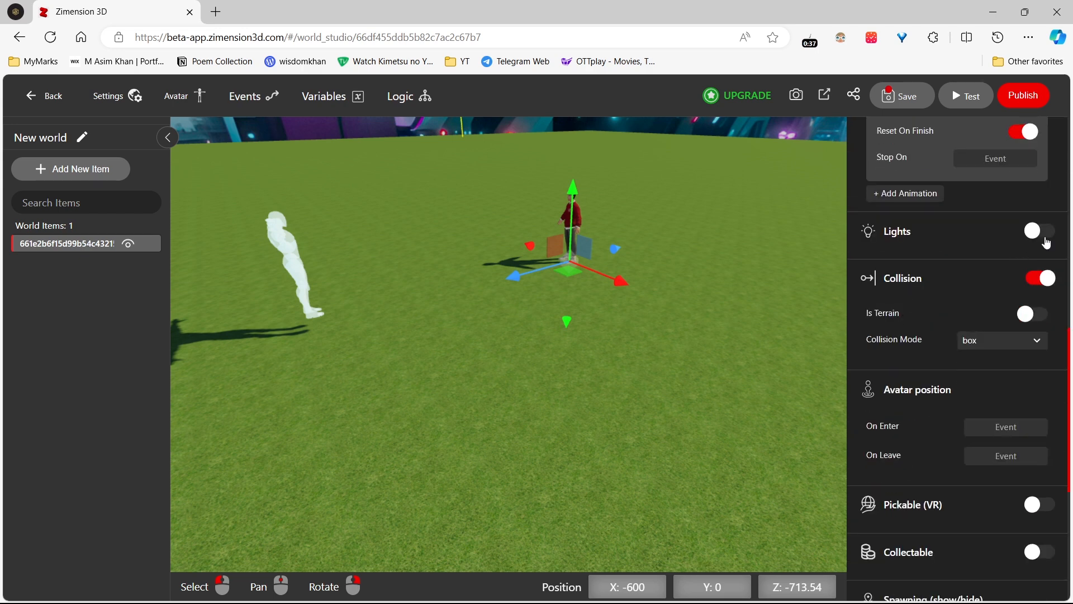
{"action": "left_click", "coordinate": [1043, 231]}
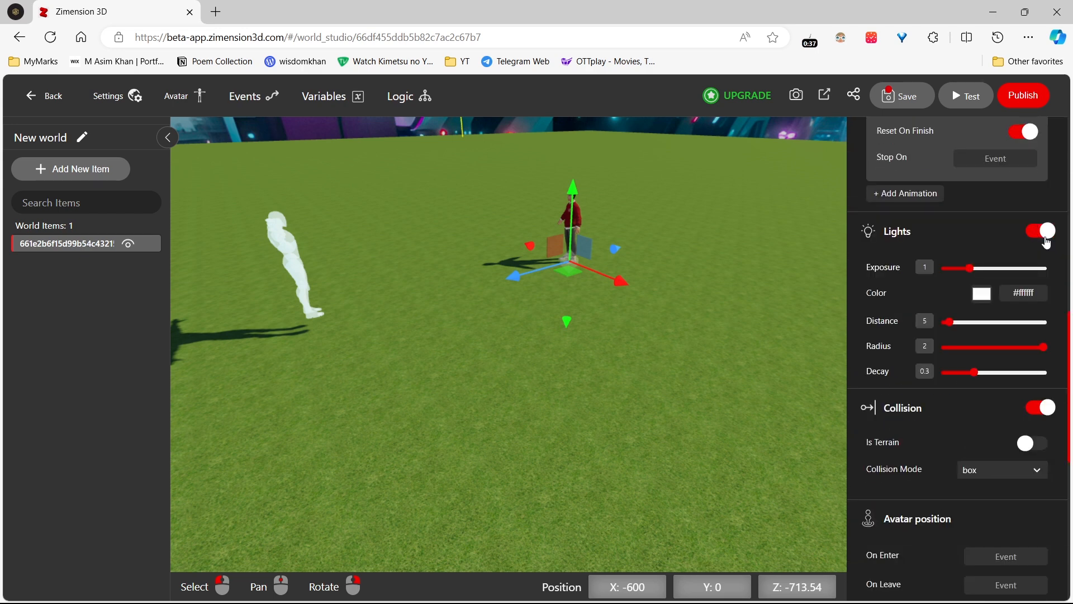
{"action": "left_click", "coordinate": [1046, 241]}
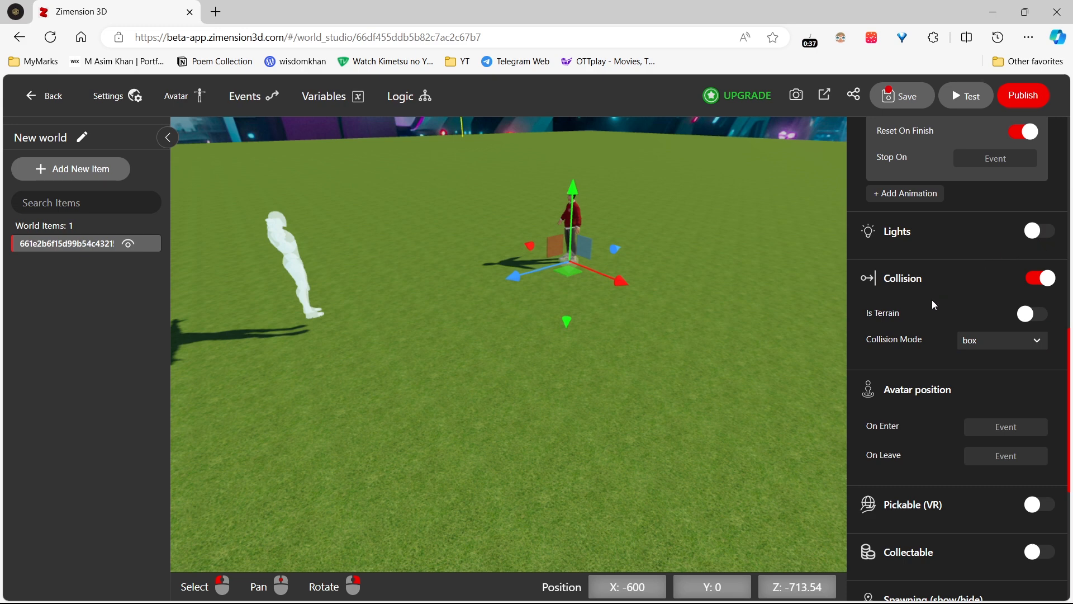
{"action": "left_click", "coordinate": [984, 345]}
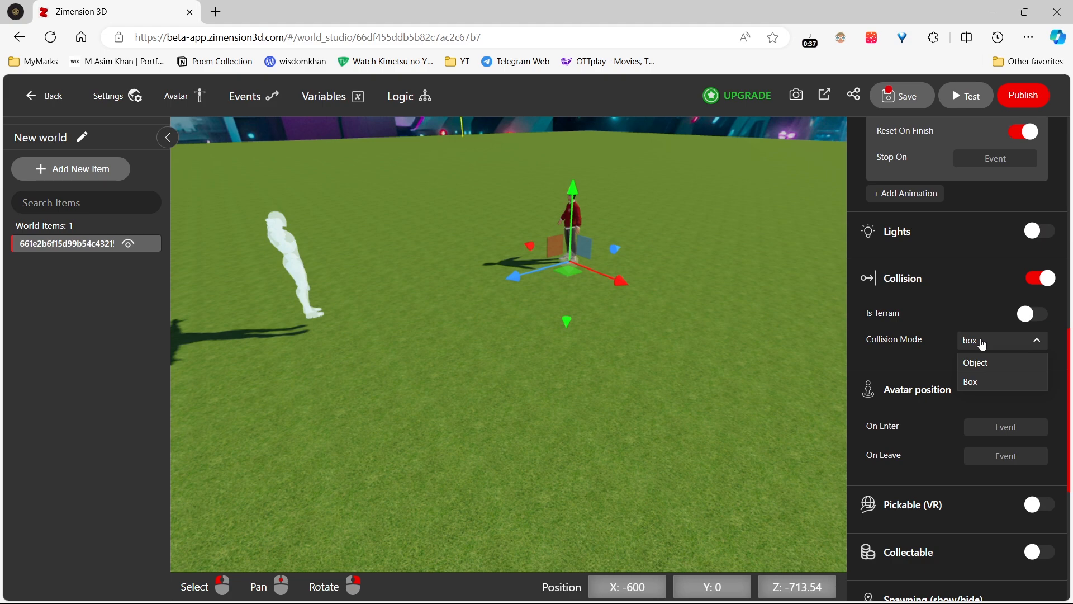
{"action": "left_click", "coordinate": [984, 345]}
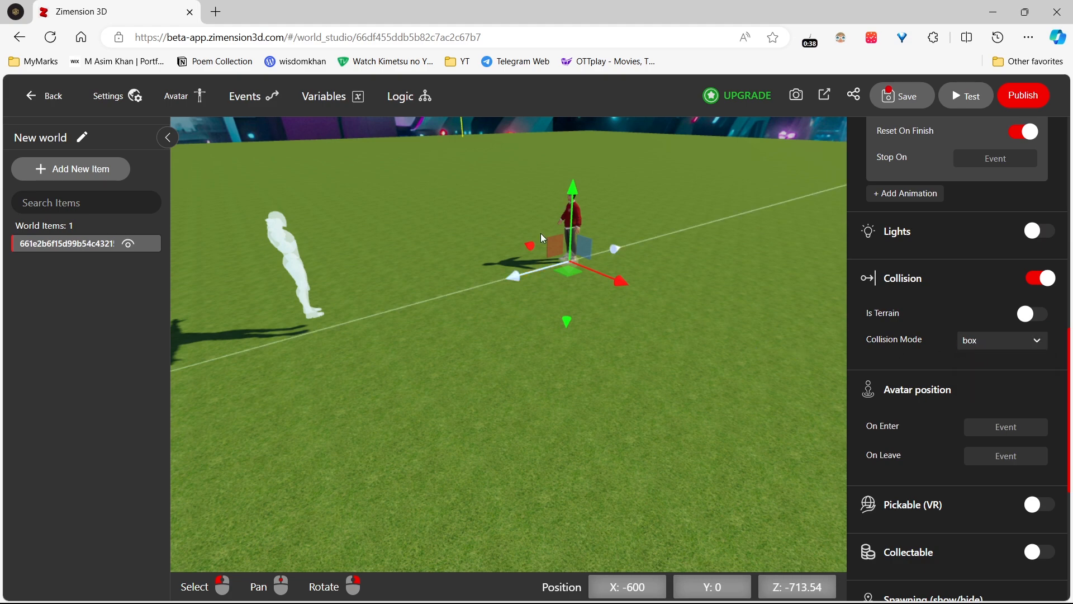
{"action": "left_click", "coordinate": [409, 369]}
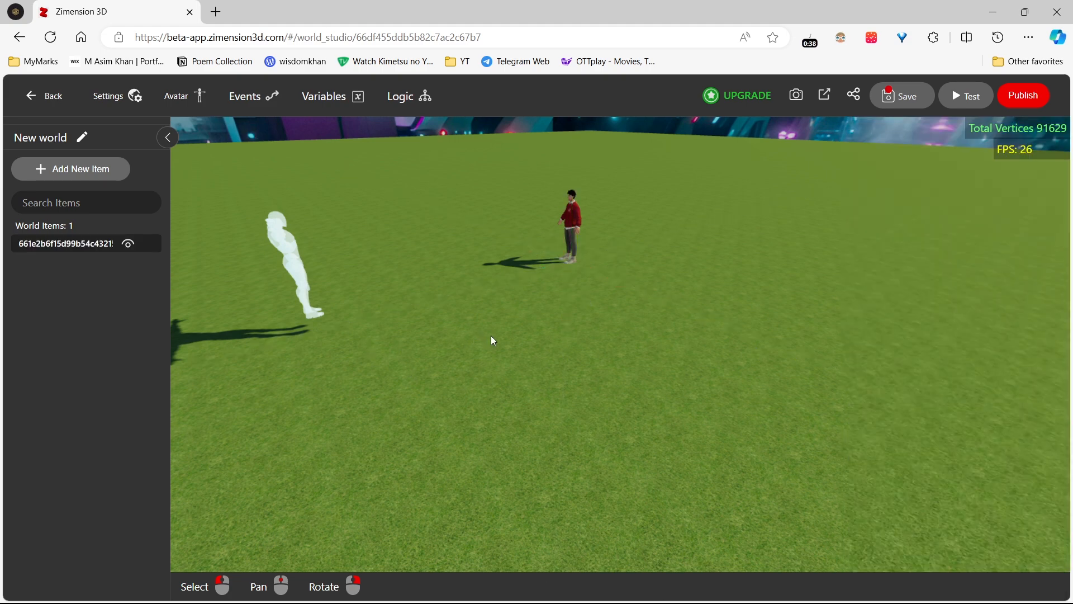
{"action": "scroll", "coordinate": [491, 336], "scroll_direction": "down", "scroll_amount": 5}
{"action": "scroll", "coordinate": [492, 336], "scroll_direction": "up", "scroll_amount": 2}
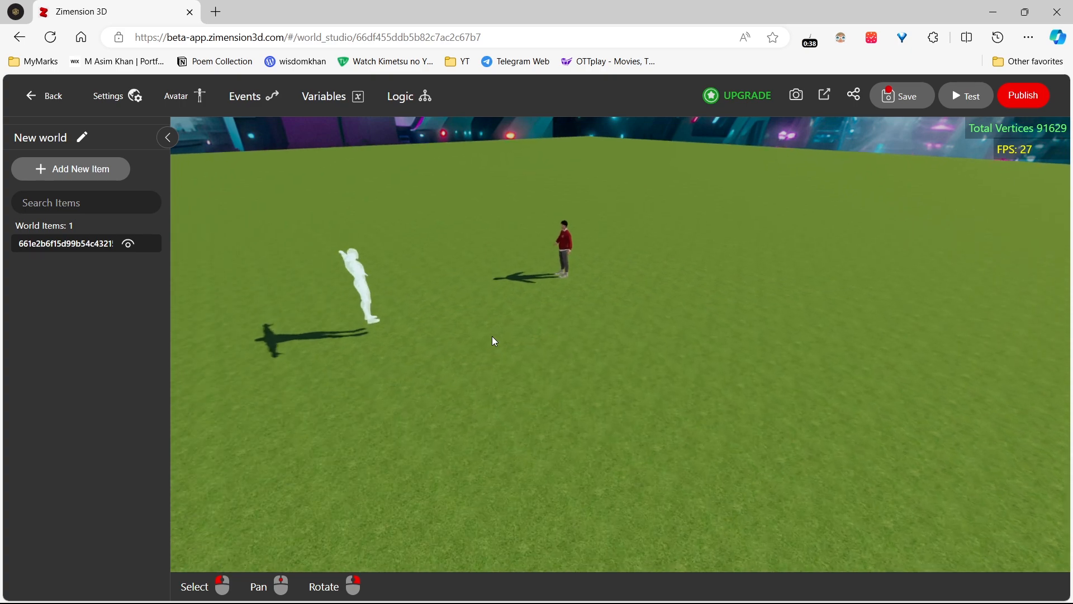
{"action": "scroll", "coordinate": [520, 297], "scroll_direction": "up", "scroll_amount": 1}
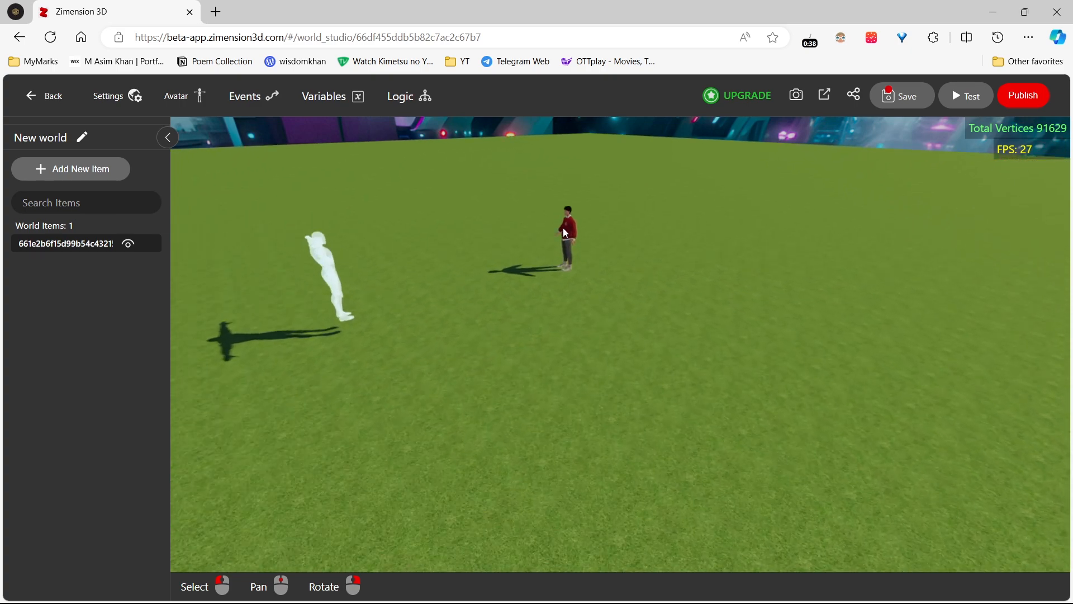
Step: Select the boy and examine his remaining settings, including collision, avatar position events, collectable, spawning, shadows and model optimization
{"action": "left_click", "coordinate": [100, 246]}
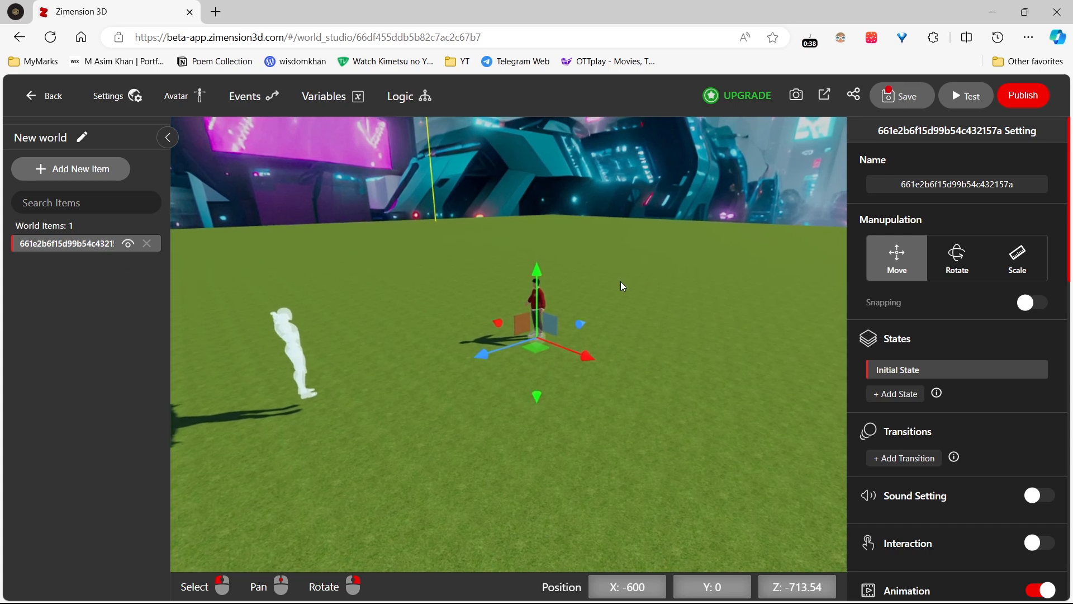
{"action": "left_click", "coordinate": [931, 264]}
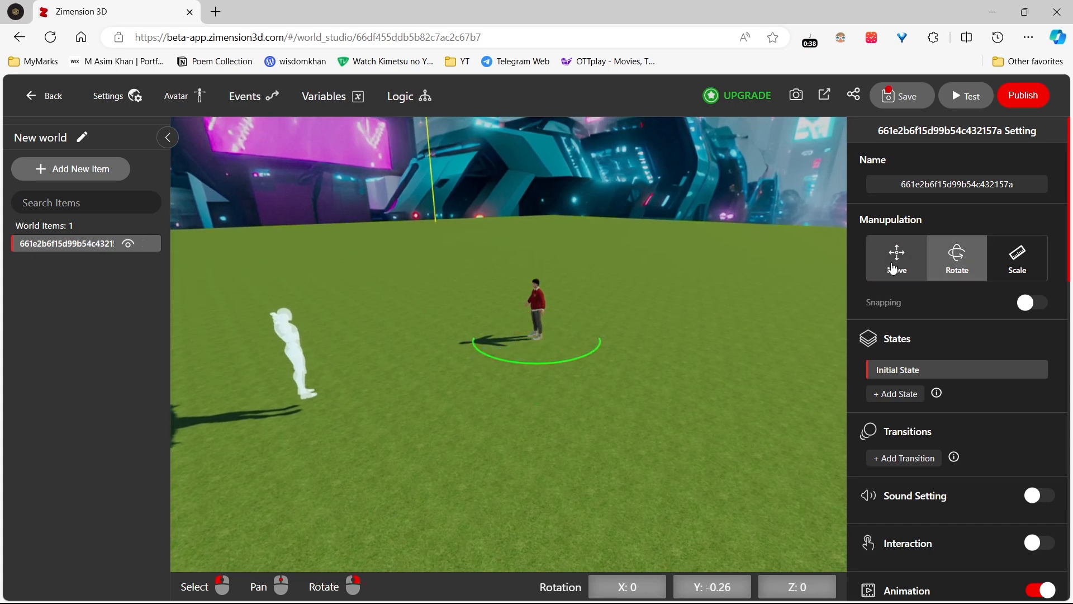
{"action": "left_click", "coordinate": [902, 266]}
{"action": "scroll", "coordinate": [900, 414], "scroll_direction": "down", "scroll_amount": 3}
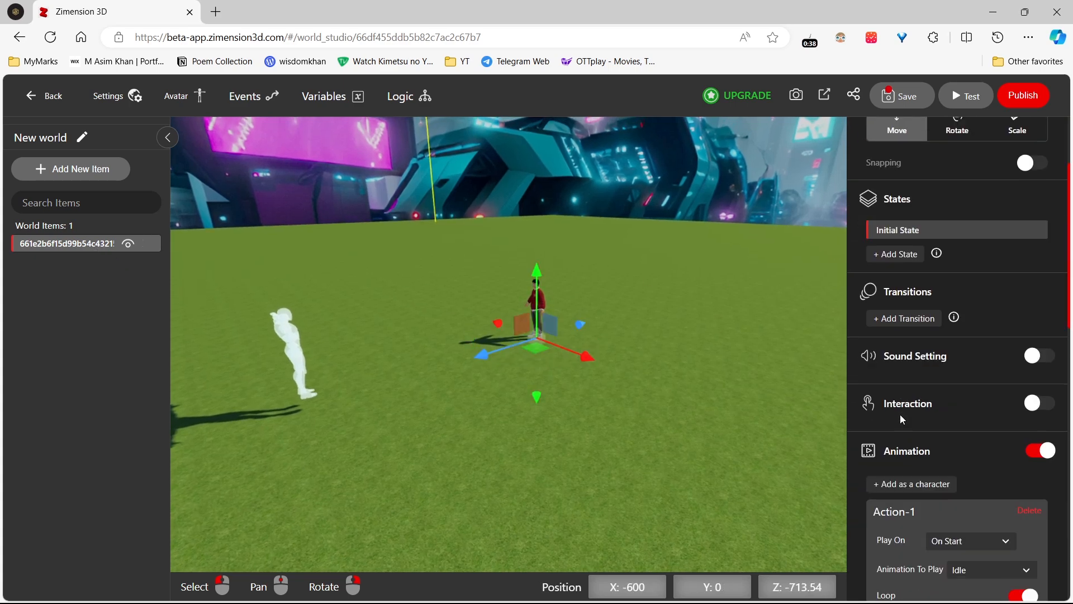
{"action": "scroll", "coordinate": [900, 414], "scroll_direction": "down", "scroll_amount": 8}
{"action": "scroll", "coordinate": [906, 420], "scroll_direction": "down", "scroll_amount": 4}
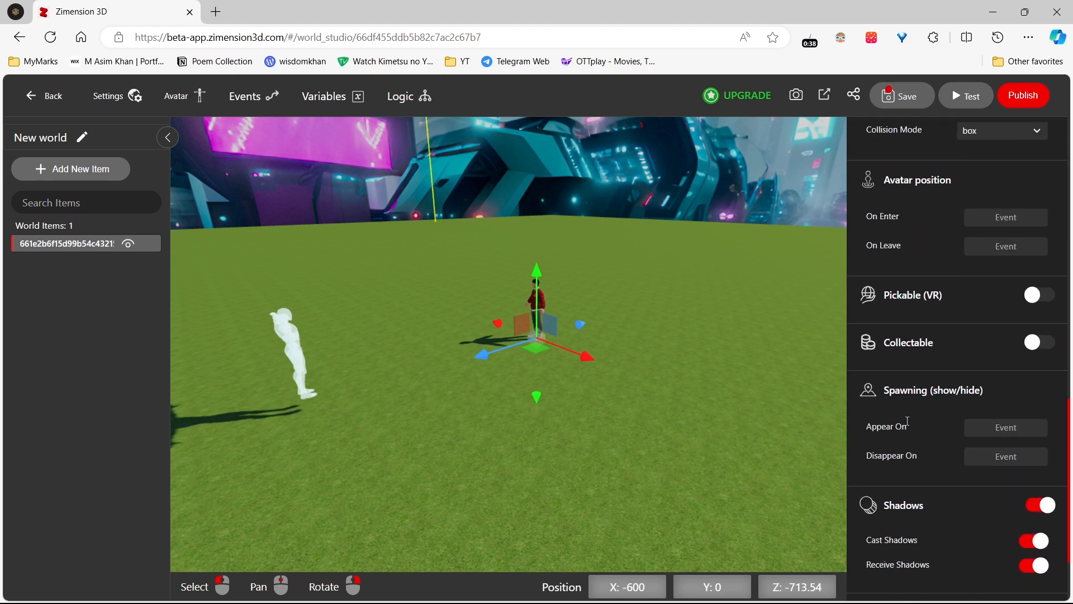
{"action": "scroll", "coordinate": [908, 420], "scroll_direction": "down", "scroll_amount": 3}
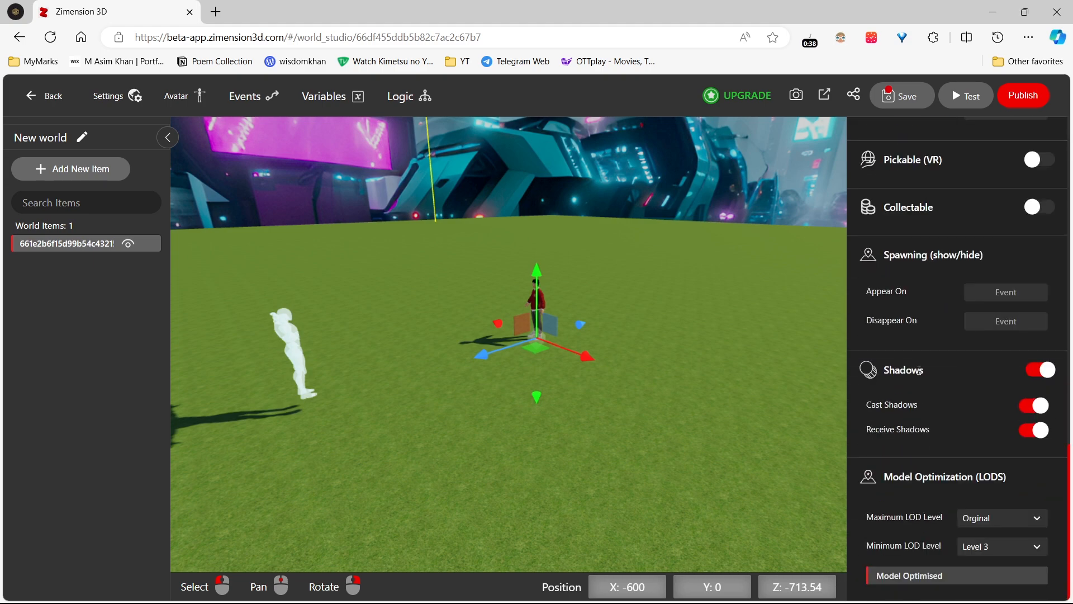
{"action": "scroll", "coordinate": [920, 373], "scroll_direction": "up", "scroll_amount": 3}
{"action": "scroll", "coordinate": [920, 374], "scroll_direction": "up", "scroll_amount": 4}
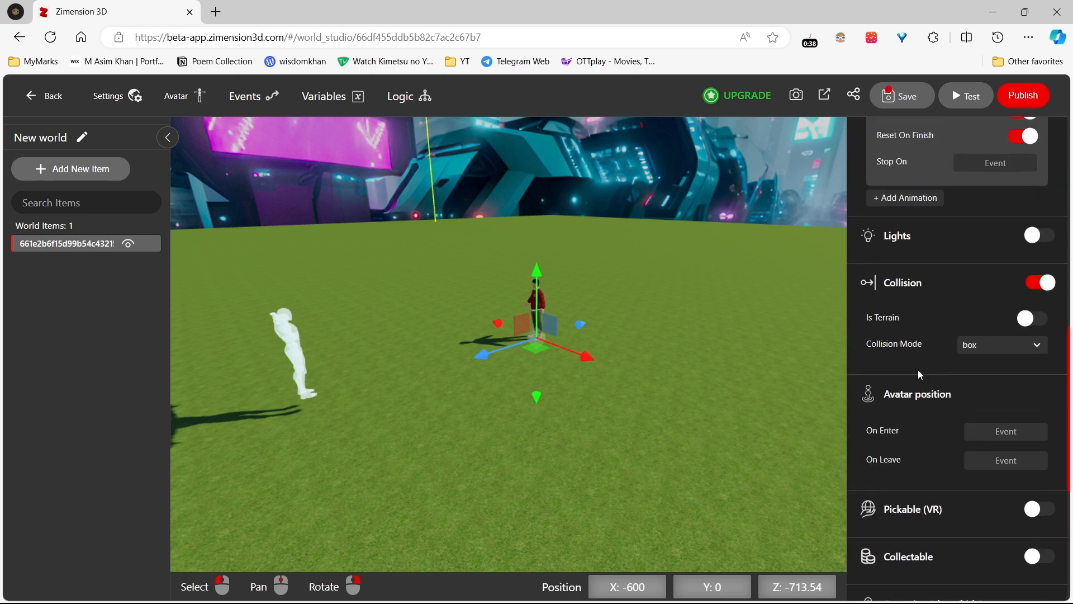
{"action": "scroll", "coordinate": [920, 373], "scroll_direction": "down", "scroll_amount": 3}
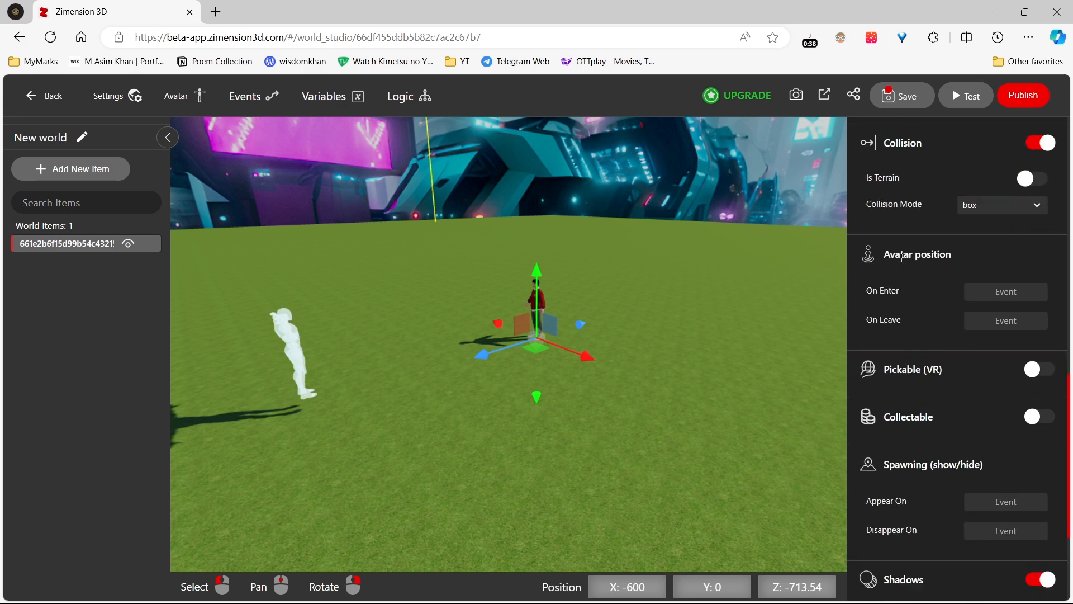
{"action": "left_click_drag", "start_coordinate": [957, 256], "coordinate": [881, 261]}
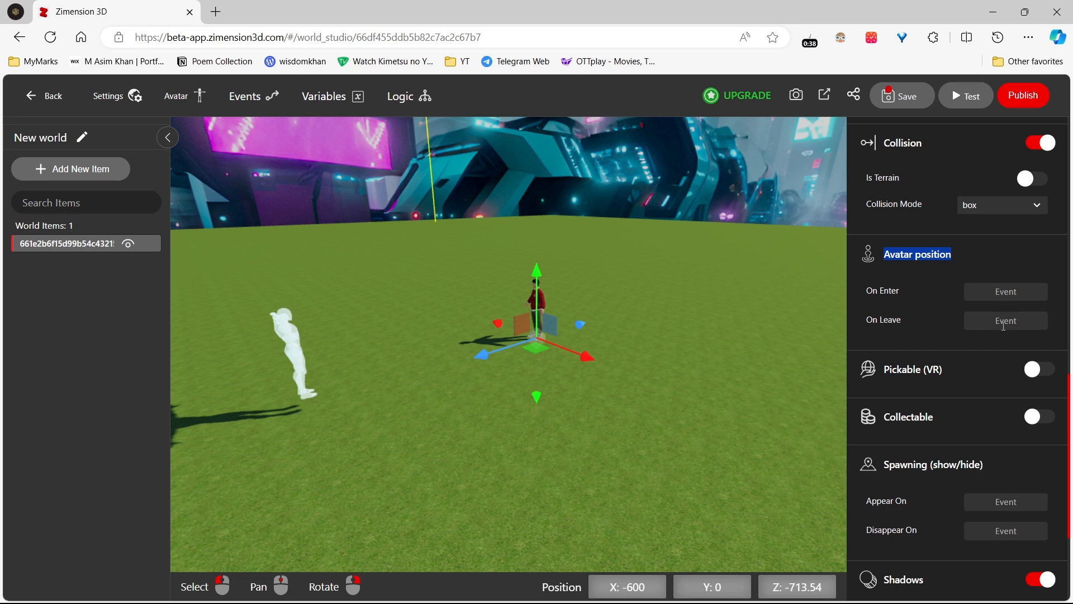
{"action": "scroll", "coordinate": [940, 356], "scroll_direction": "down", "scroll_amount": 1}
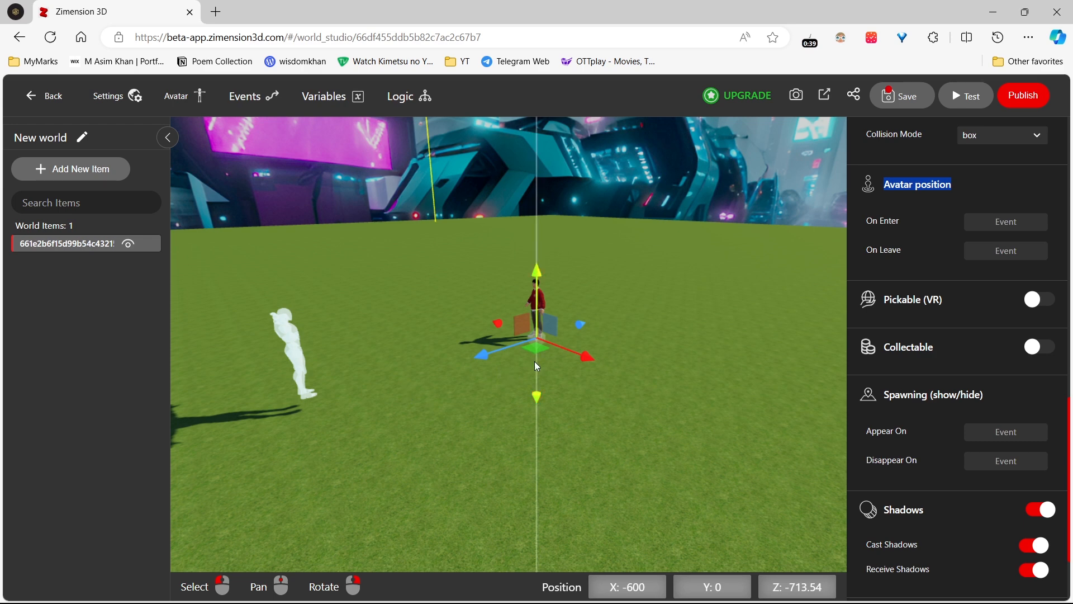
Step: Add the Gold Coin from the library and place it beside the boy at about X -1390, Z -508
{"action": "left_click", "coordinate": [110, 171]}
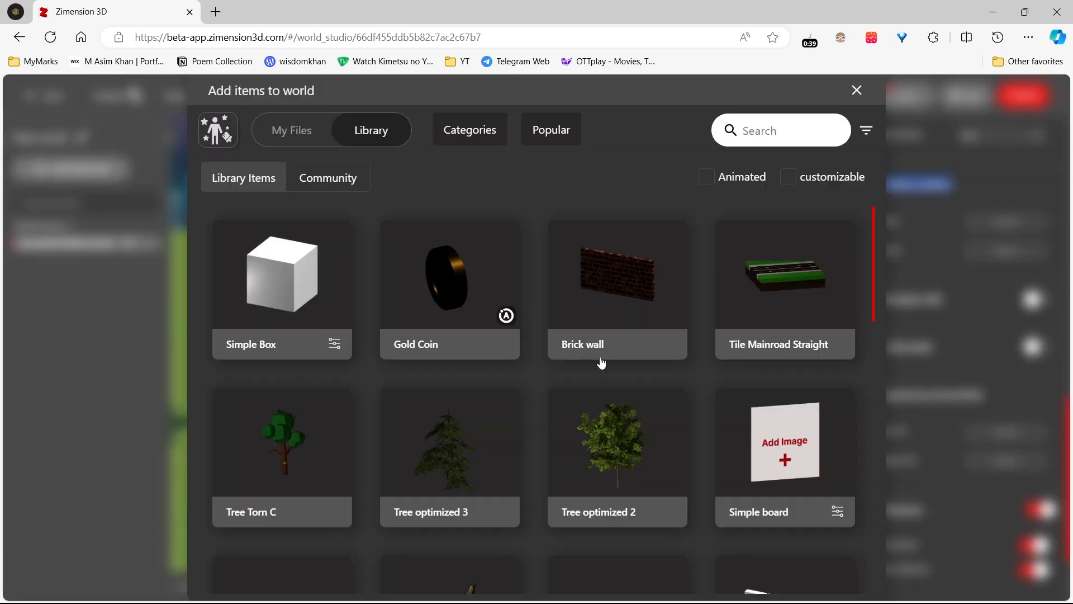
{"action": "left_click", "coordinate": [475, 271]}
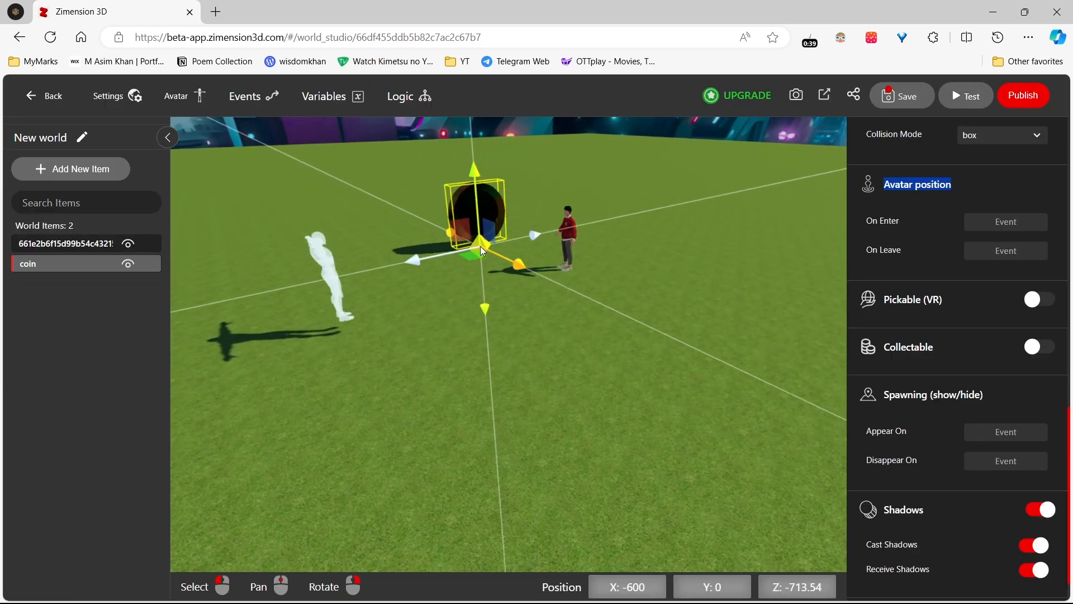
{"action": "left_click", "coordinate": [481, 246]}
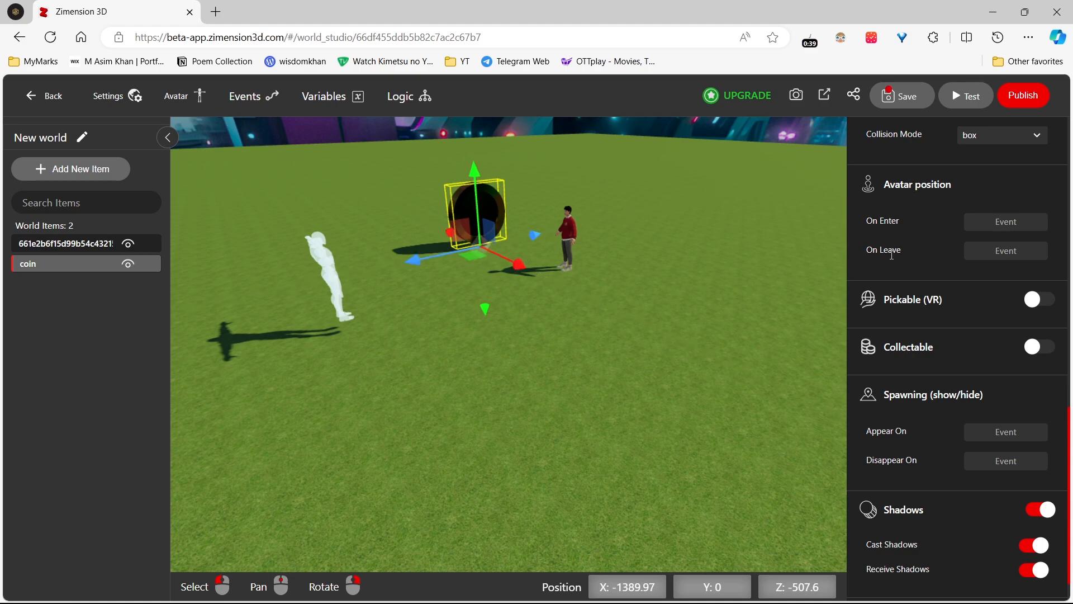
Step: Make the coin collectable and clear the variable assigned to it
{"action": "scroll", "coordinate": [893, 256], "scroll_direction": "up", "scroll_amount": 5}
{"action": "scroll", "coordinate": [892, 257], "scroll_direction": "down", "scroll_amount": 3}
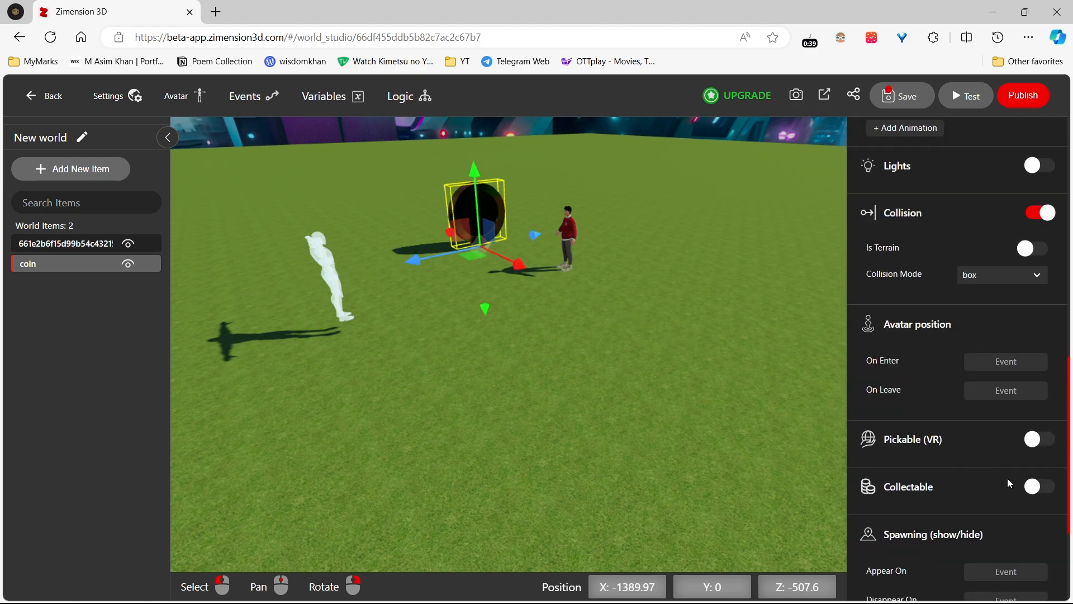
{"action": "left_click", "coordinate": [1033, 487]}
{"action": "scroll", "coordinate": [1029, 486], "scroll_direction": "down", "scroll_amount": 3}
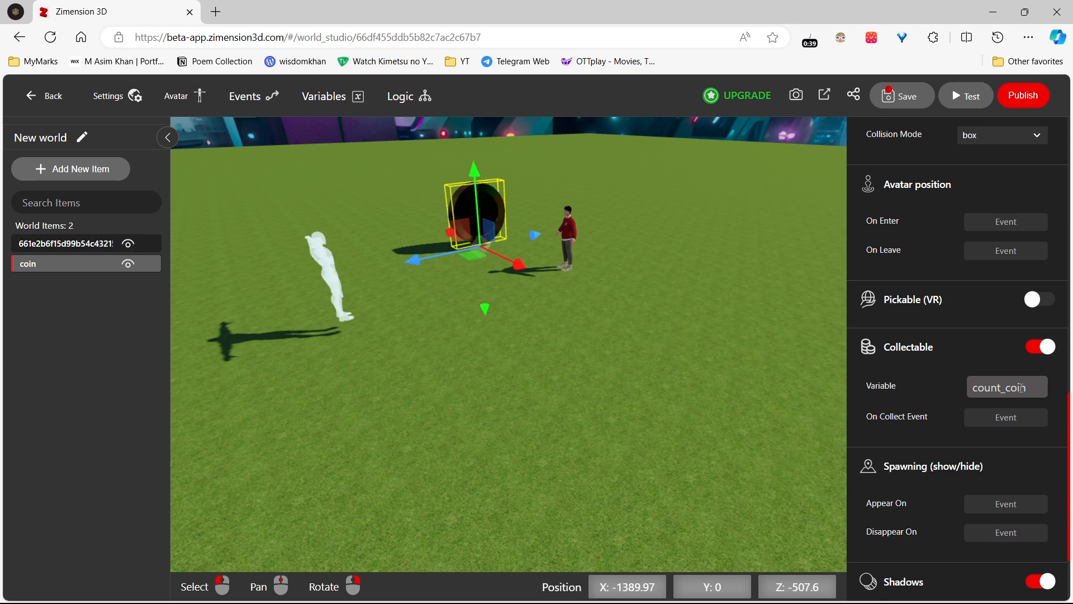
{"action": "double_click", "coordinate": [996, 387]}
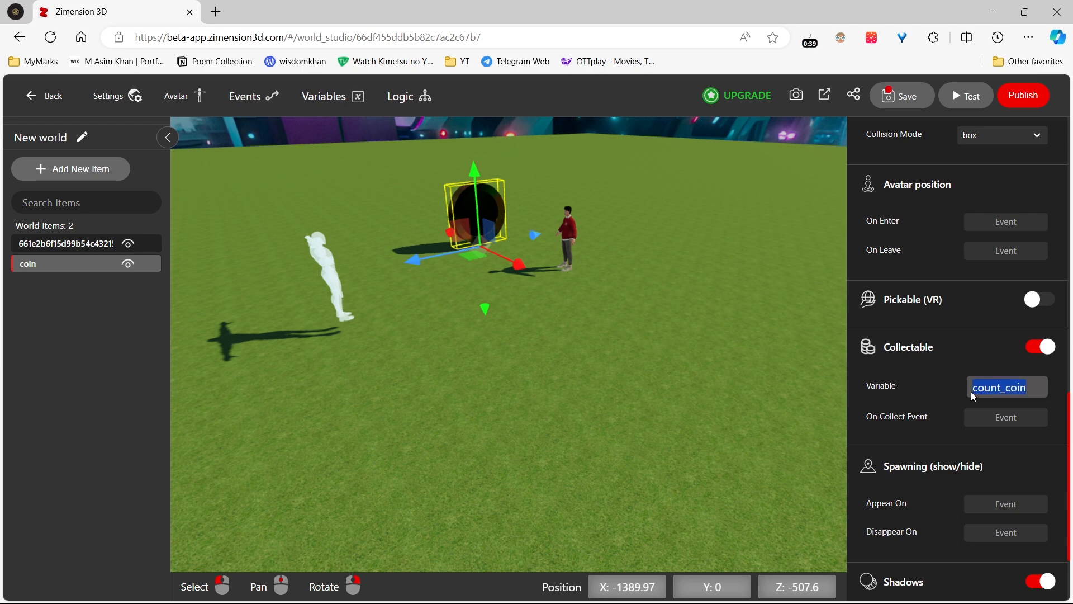
{"action": "key", "text": "BackSpace"}
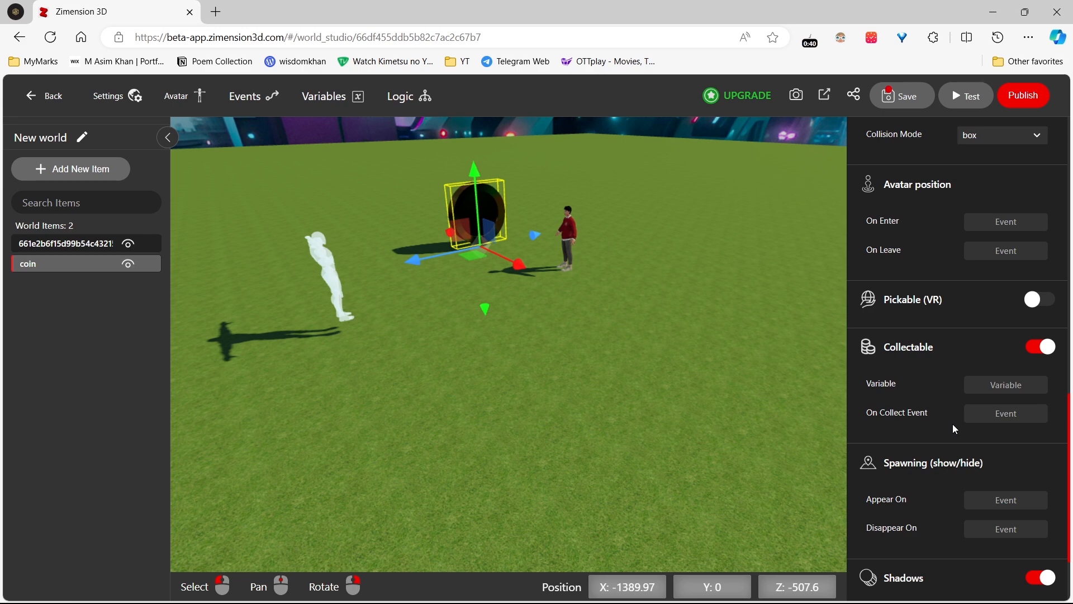
Step: Scale the coin down uniformly to about 0.78
{"action": "scroll", "coordinate": [954, 424], "scroll_direction": "up", "scroll_amount": 10}
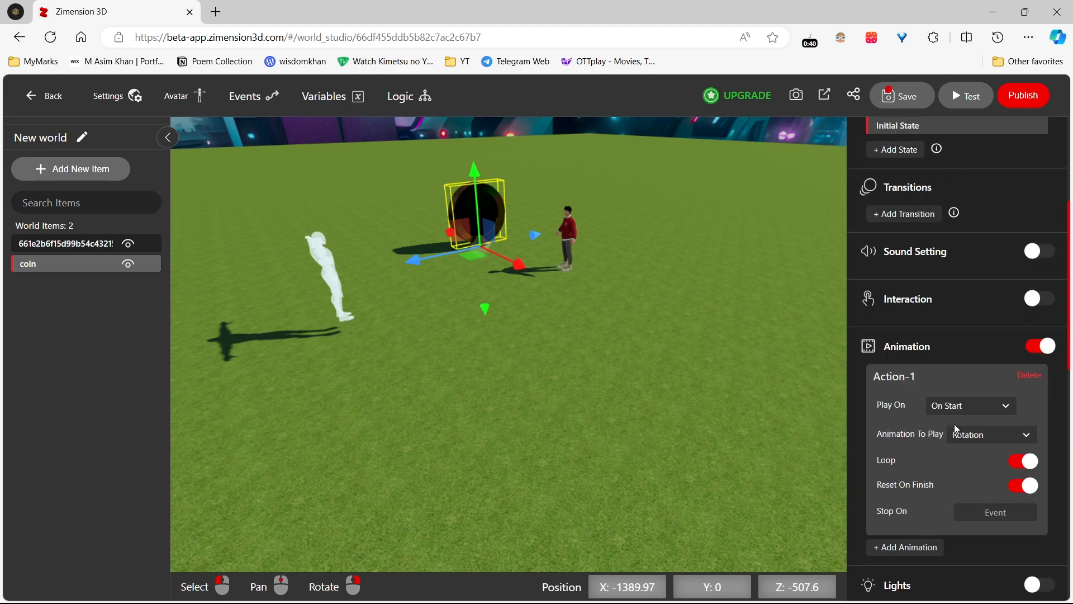
{"action": "scroll", "coordinate": [954, 424], "scroll_direction": "up", "scroll_amount": 3}
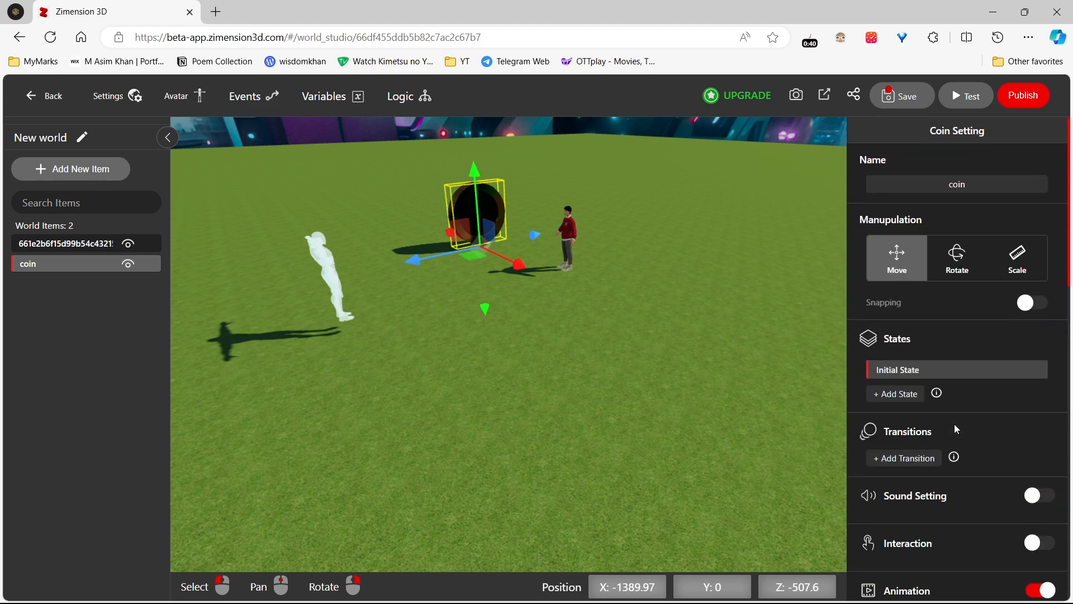
{"action": "left_click", "coordinate": [1013, 272]}
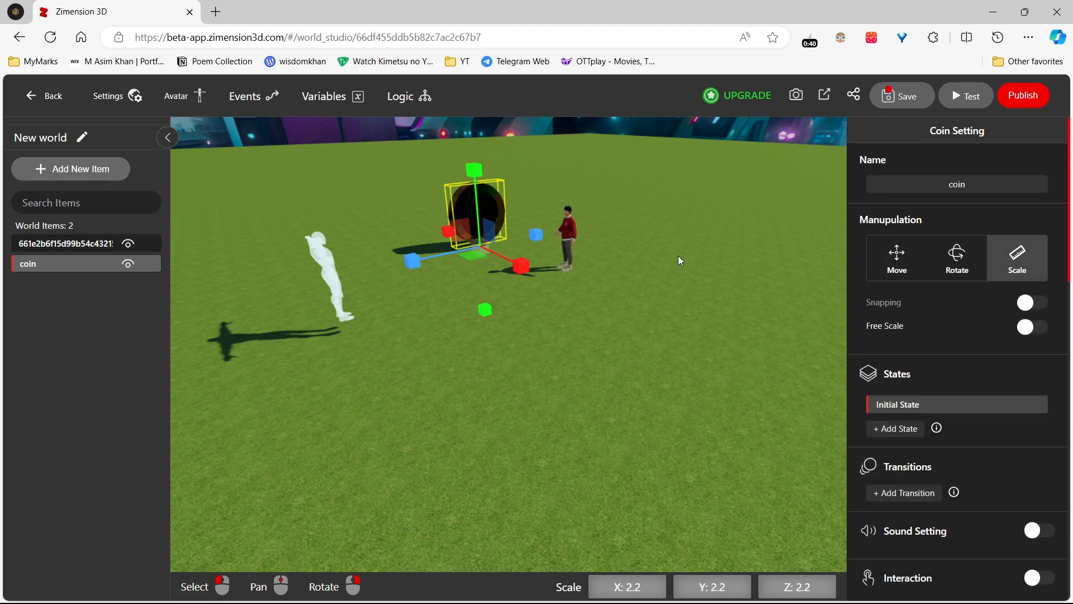
{"action": "left_click_drag", "start_coordinate": [525, 262], "coordinate": [489, 261]}
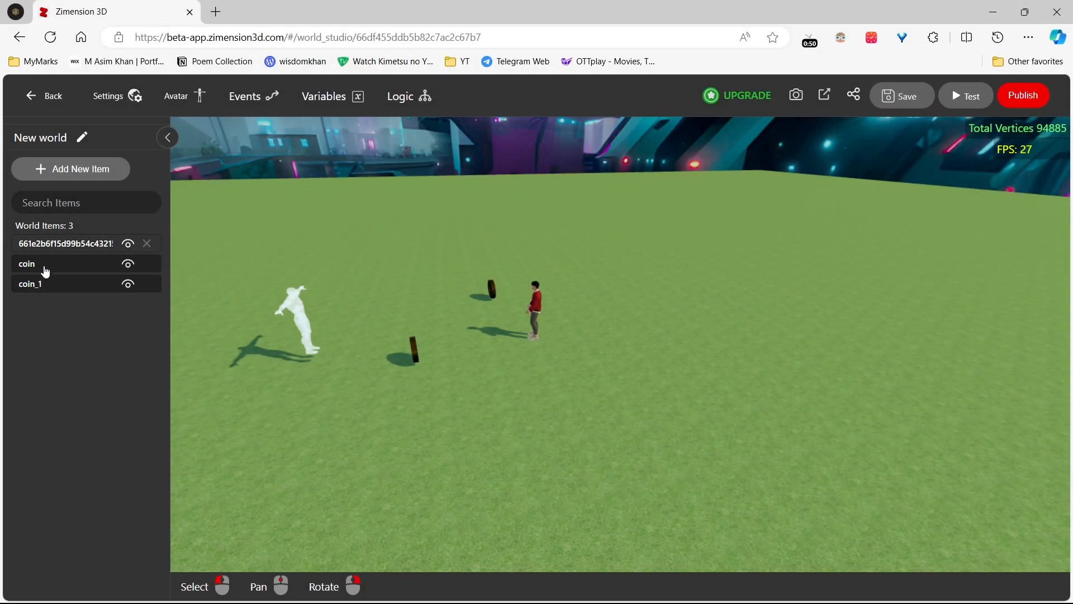
Step: Cycle the original coin through the manipulation modes back to scale, then deselect and reselect it
{"action": "left_click", "coordinate": [43, 264]}
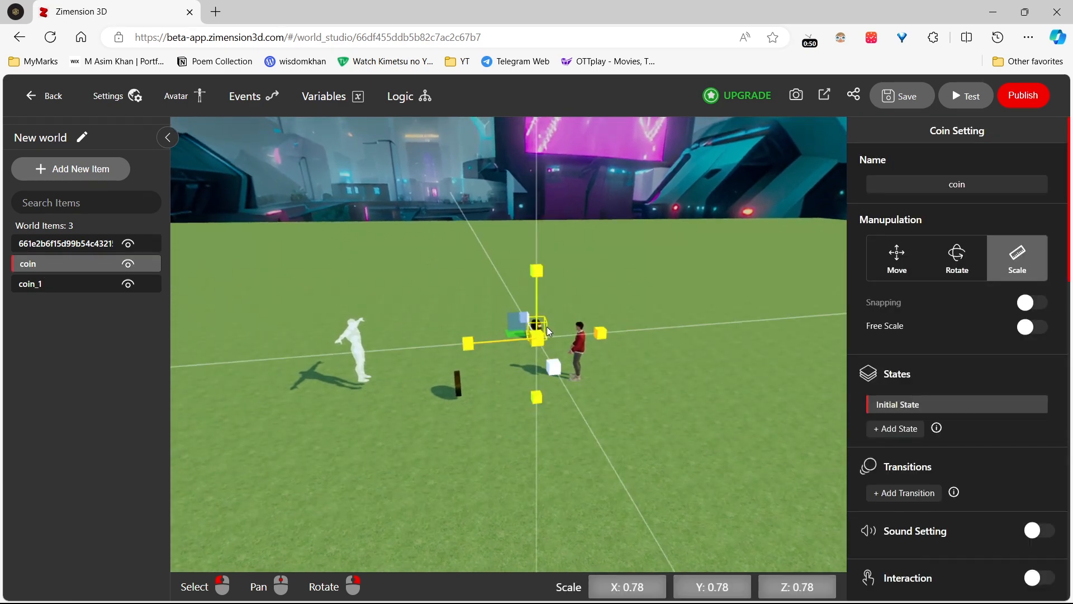
{"action": "key", "text": "w"}
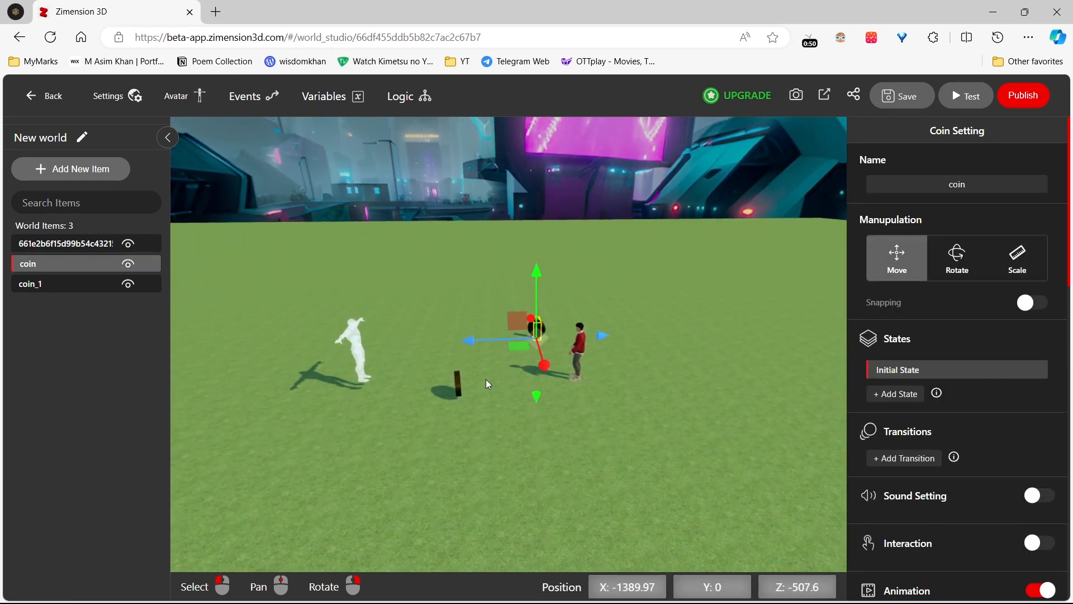
{"action": "key", "text": "e"}
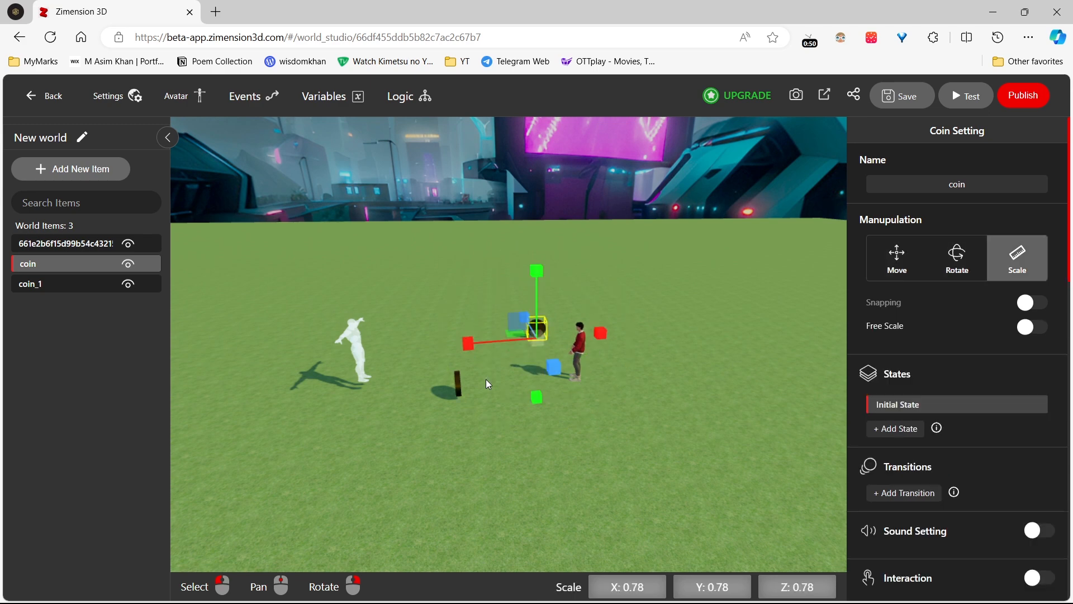
{"action": "key", "text": "r"}
{"action": "left_click", "coordinate": [482, 421]}
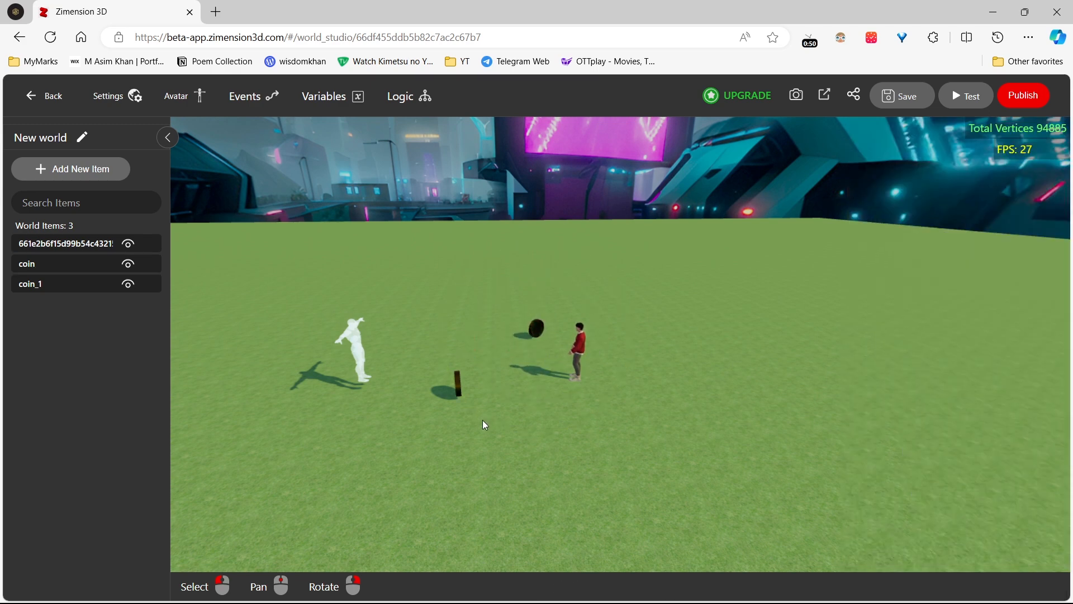
{"action": "left_click", "coordinate": [533, 327]}
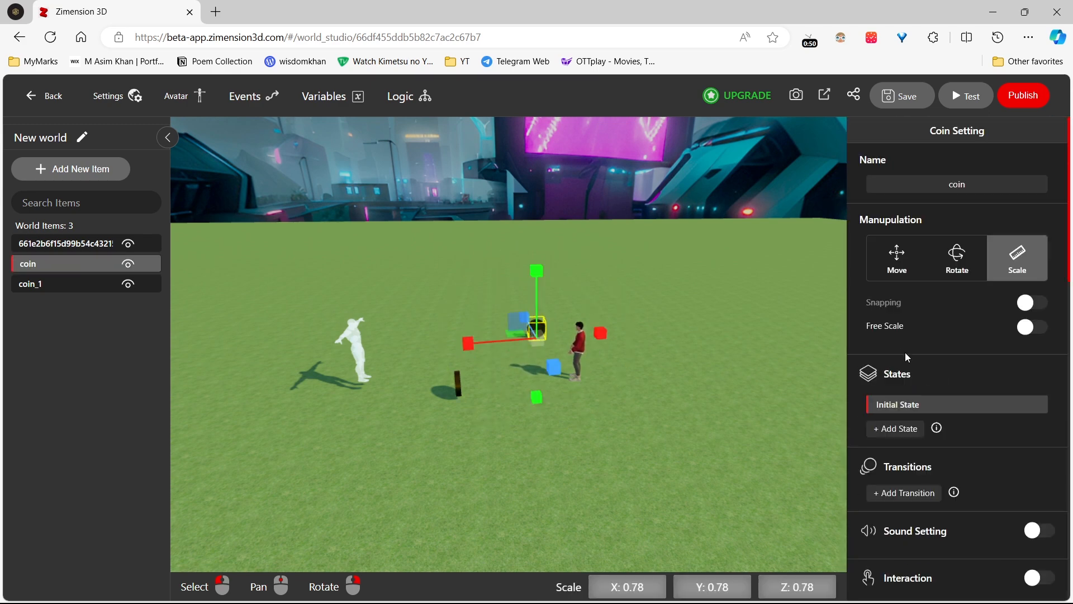
Step: Turn on the sound setting for the original coin and add a sound playback to it
{"action": "scroll", "coordinate": [906, 353], "scroll_direction": "down", "scroll_amount": 3}
{"action": "scroll", "coordinate": [907, 355], "scroll_direction": "down", "scroll_amount": 1}
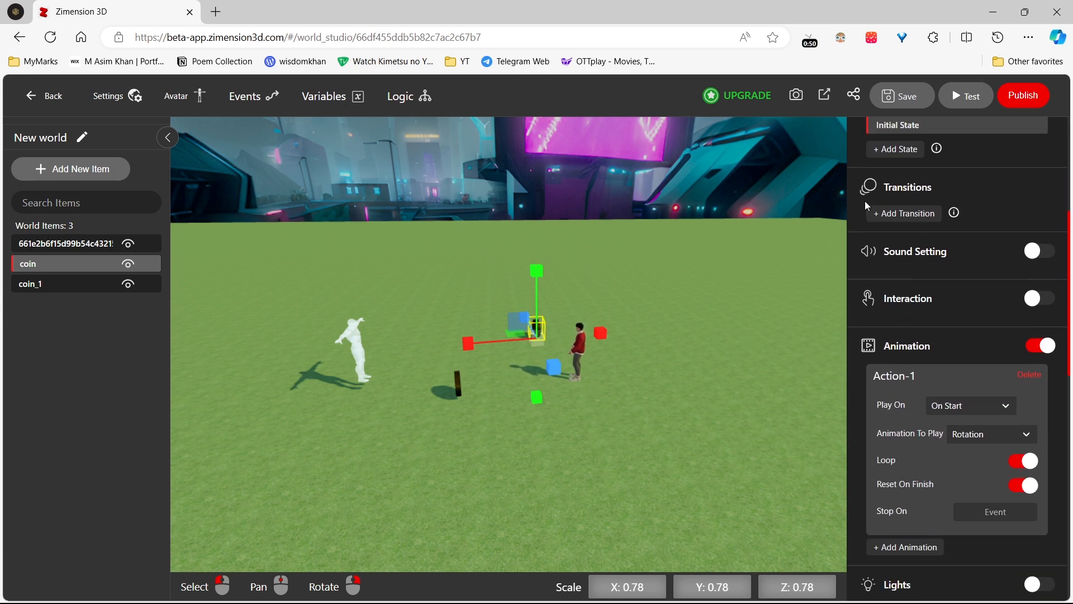
{"action": "scroll", "coordinate": [865, 202], "scroll_direction": "up", "scroll_amount": 1}
{"action": "scroll", "coordinate": [868, 210], "scroll_direction": "down", "scroll_amount": 2}
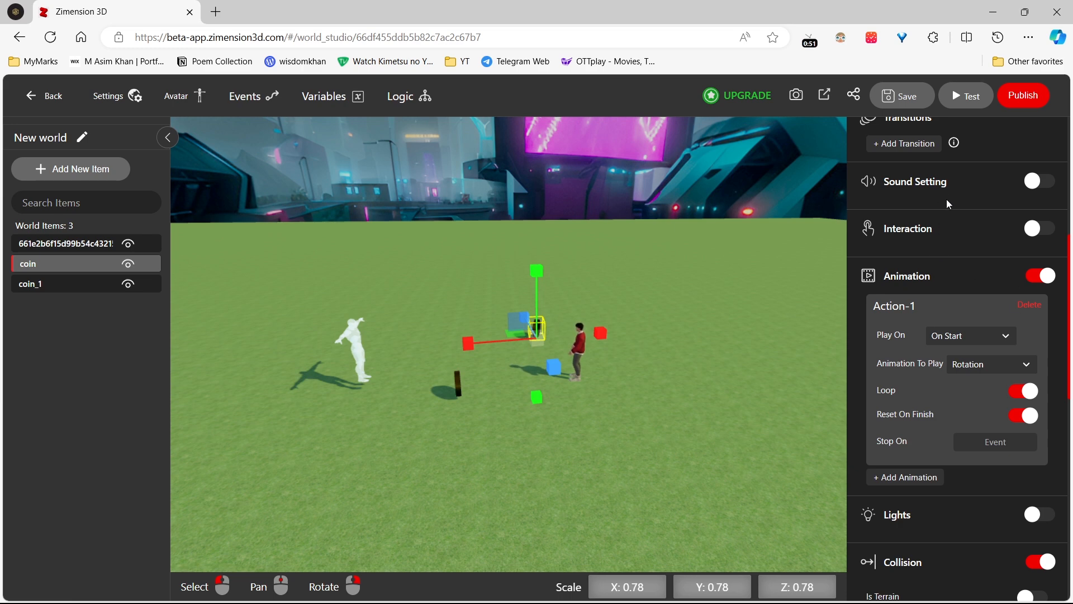
{"action": "scroll", "coordinate": [1011, 236], "scroll_direction": "up", "scroll_amount": 1}
{"action": "scroll", "coordinate": [1029, 257], "scroll_direction": "up", "scroll_amount": 2}
{"action": "left_click", "coordinate": [1042, 251]}
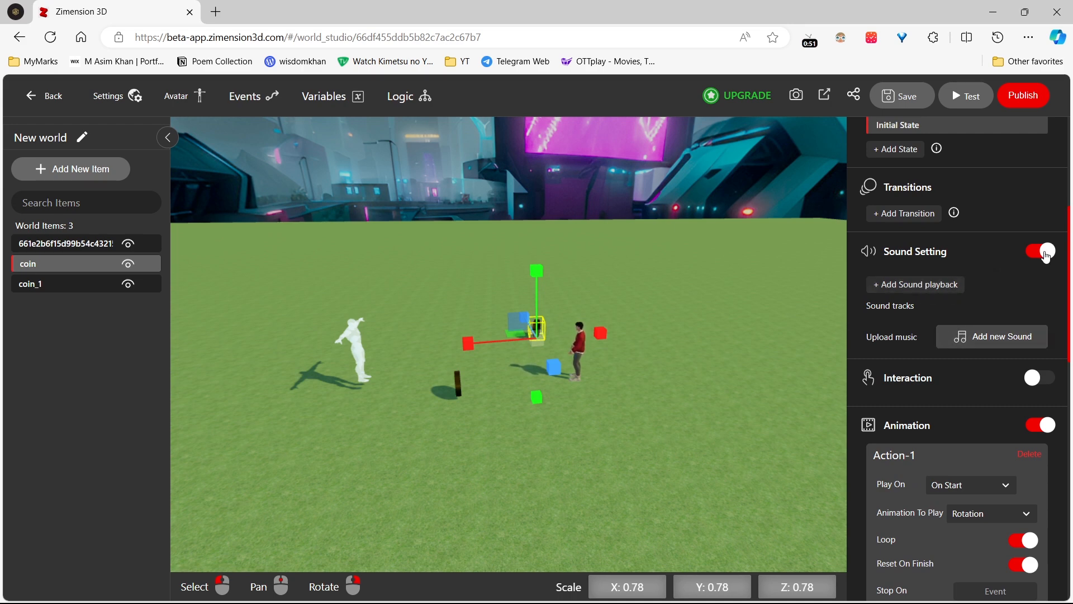
{"action": "left_click", "coordinate": [948, 283]}
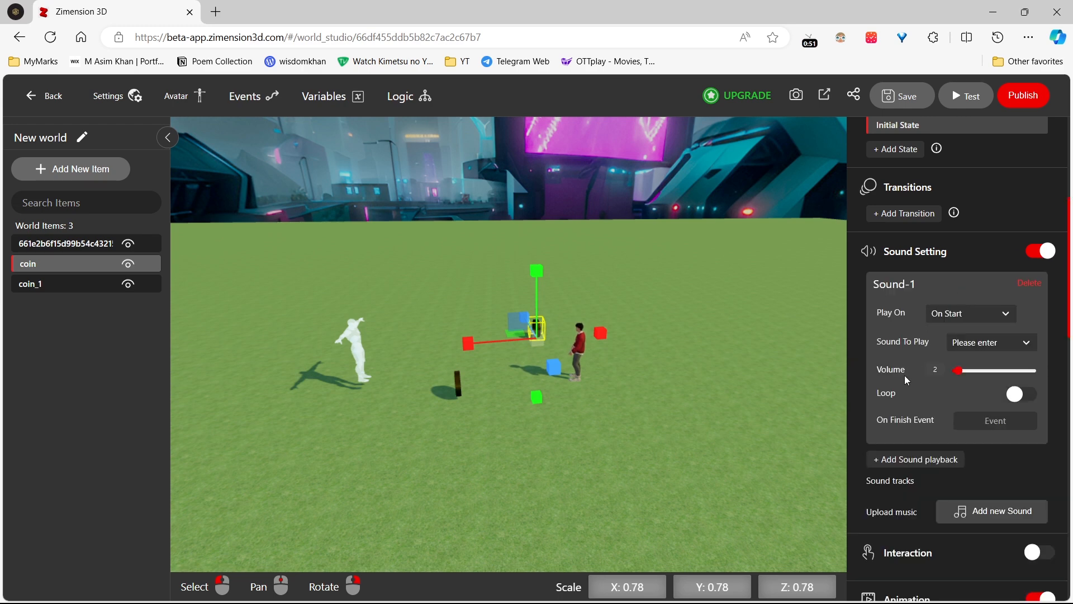
{"action": "left_click", "coordinate": [973, 313]}
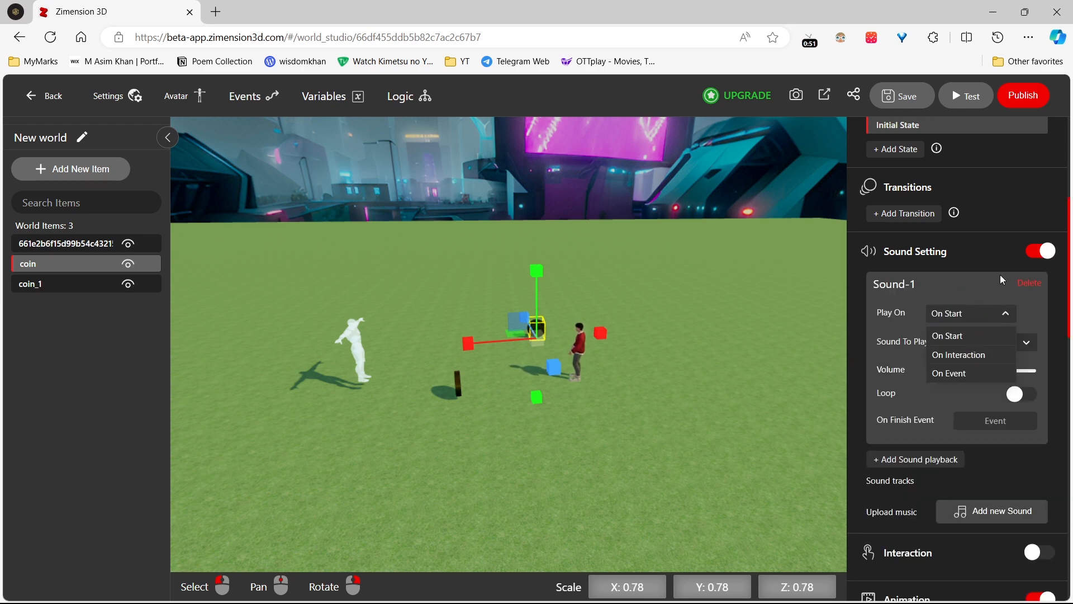
{"action": "left_click", "coordinate": [993, 261]}
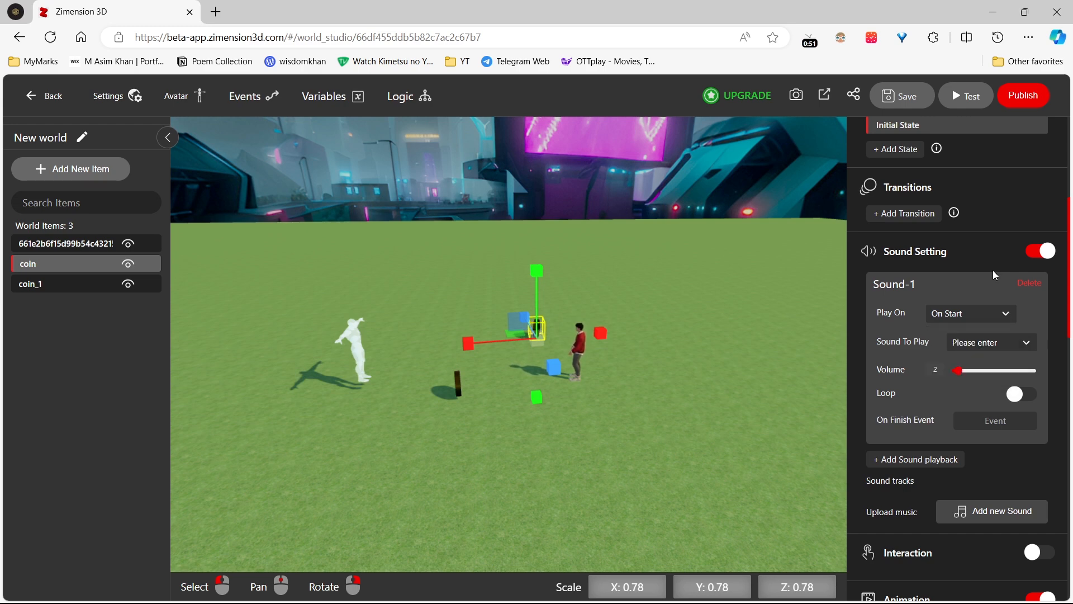
Step: Assign the count_coin variable to the coin's Collectable setting
{"action": "scroll", "coordinate": [901, 466], "scroll_direction": "down", "scroll_amount": 3}
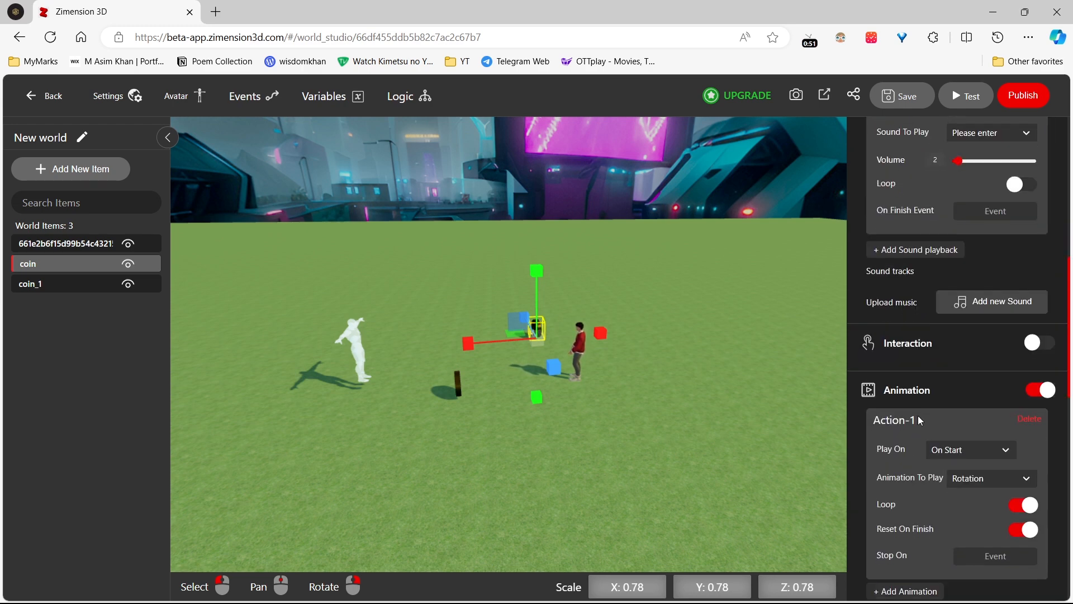
{"action": "scroll", "coordinate": [919, 420], "scroll_direction": "down", "scroll_amount": 3}
{"action": "scroll", "coordinate": [921, 420], "scroll_direction": "down", "scroll_amount": 1}
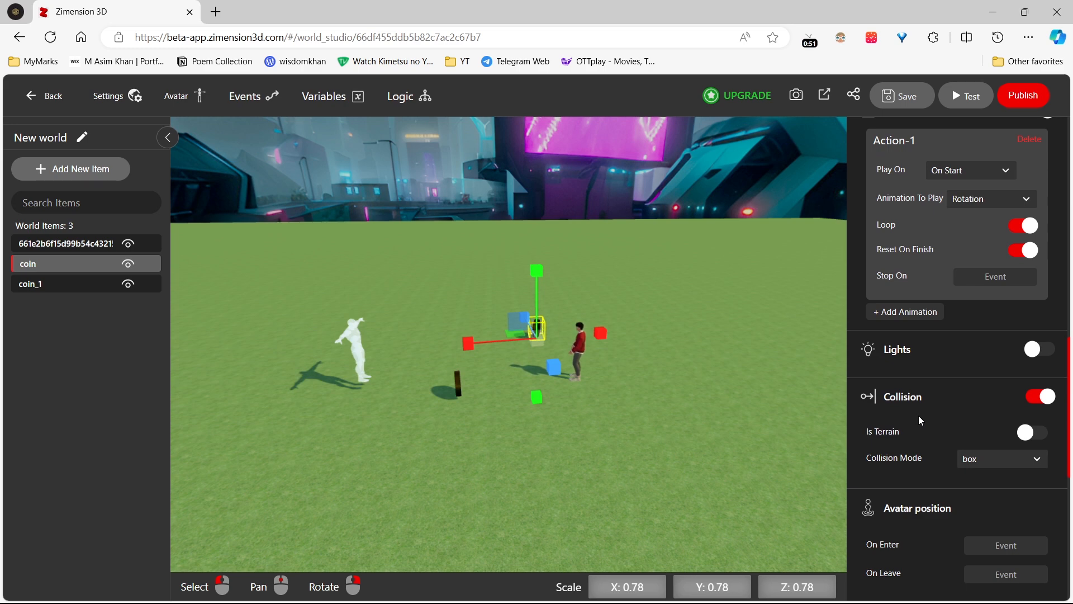
{"action": "scroll", "coordinate": [921, 420], "scroll_direction": "down", "scroll_amount": 2}
{"action": "scroll", "coordinate": [921, 428], "scroll_direction": "down", "scroll_amount": 2}
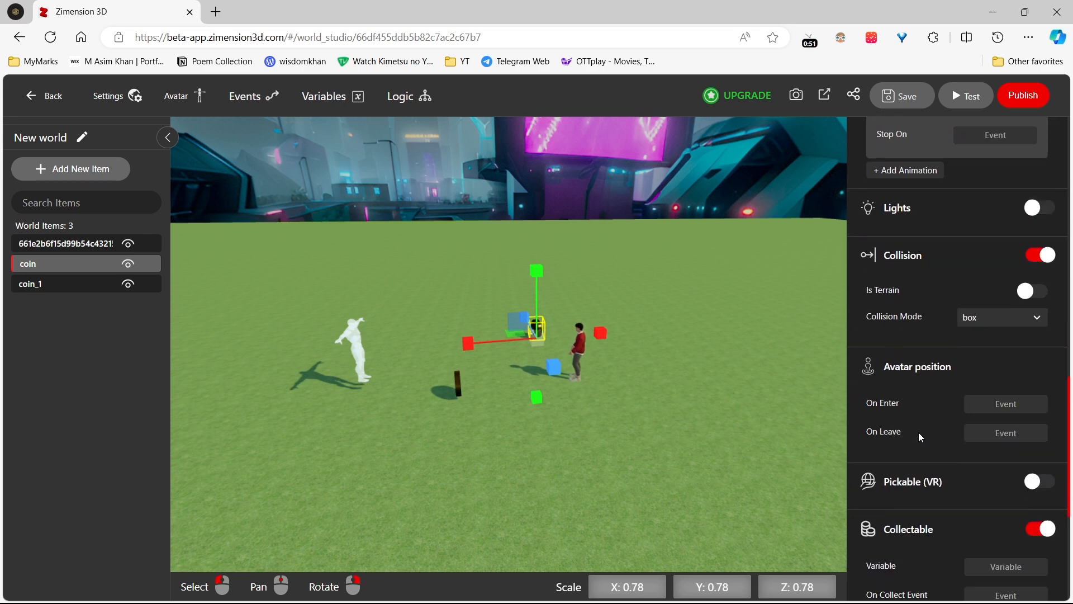
{"action": "left_click", "coordinate": [1028, 428]}
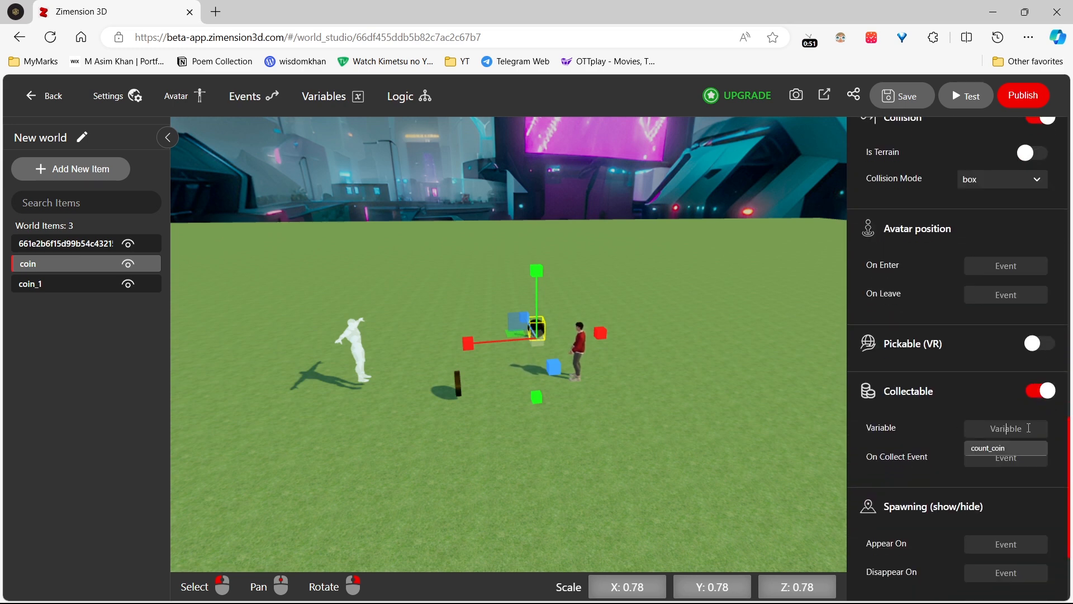
{"action": "left_click", "coordinate": [1019, 448]}
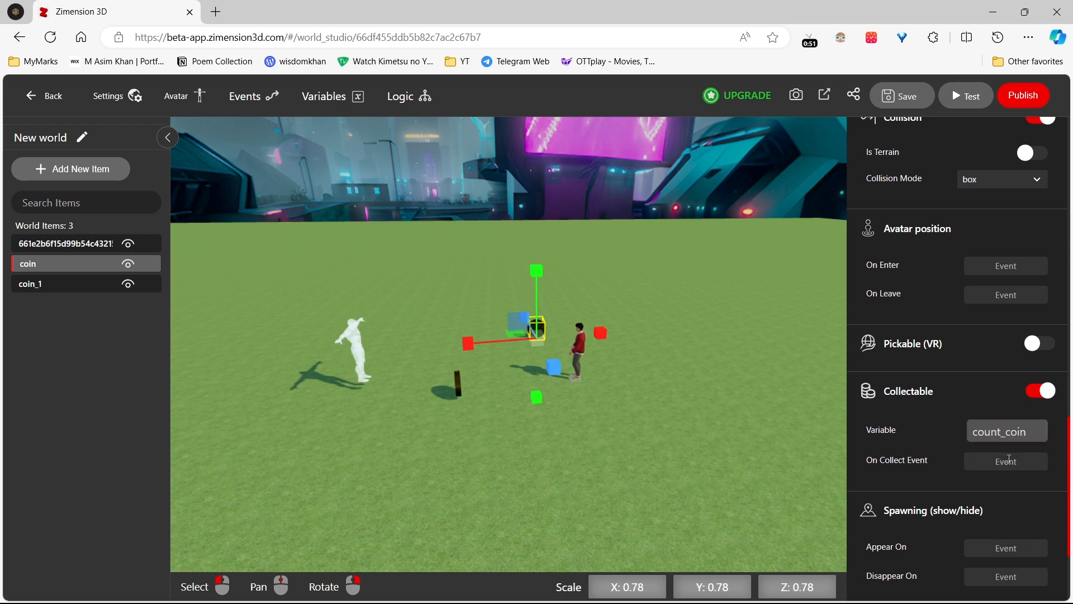
Step: Create a new event named coin_collected as the coin's On Collect Event
{"action": "left_click", "coordinate": [1008, 462]}
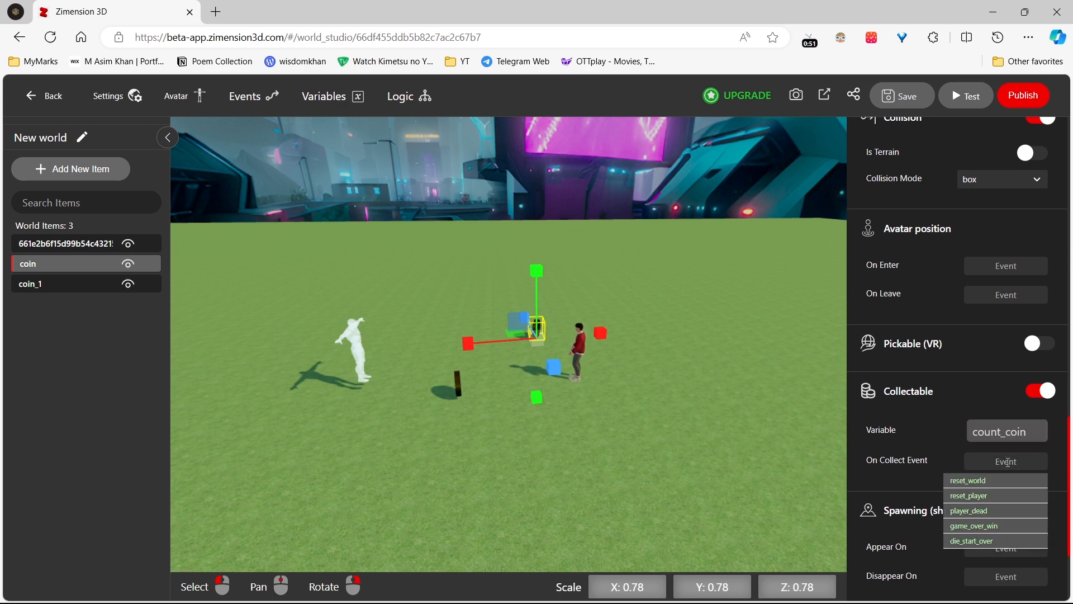
{"action": "type", "text": "coin_"}
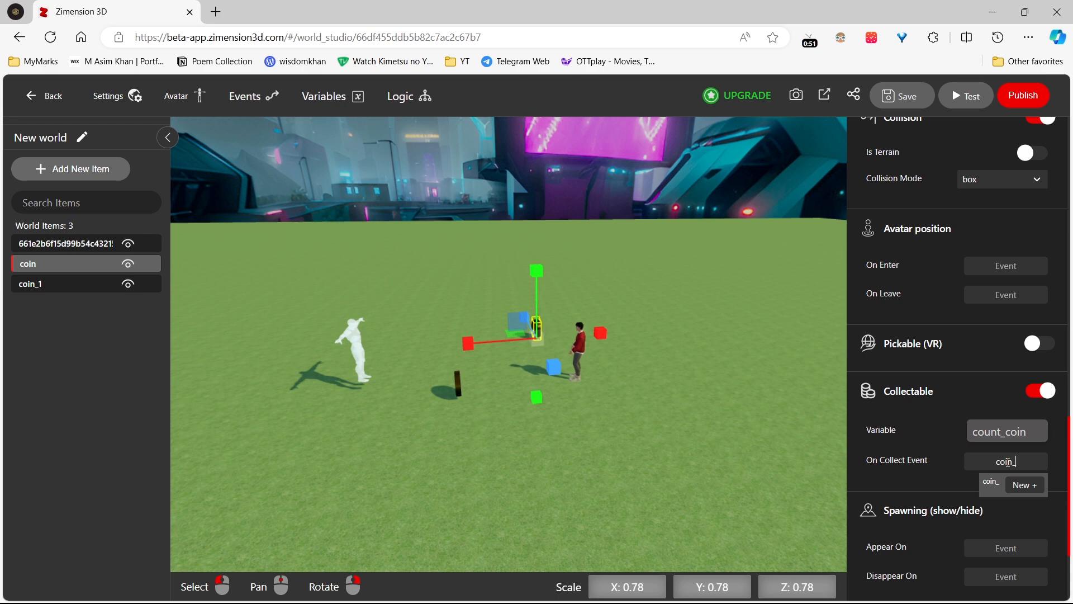
{"action": "type", "text": "collected"}
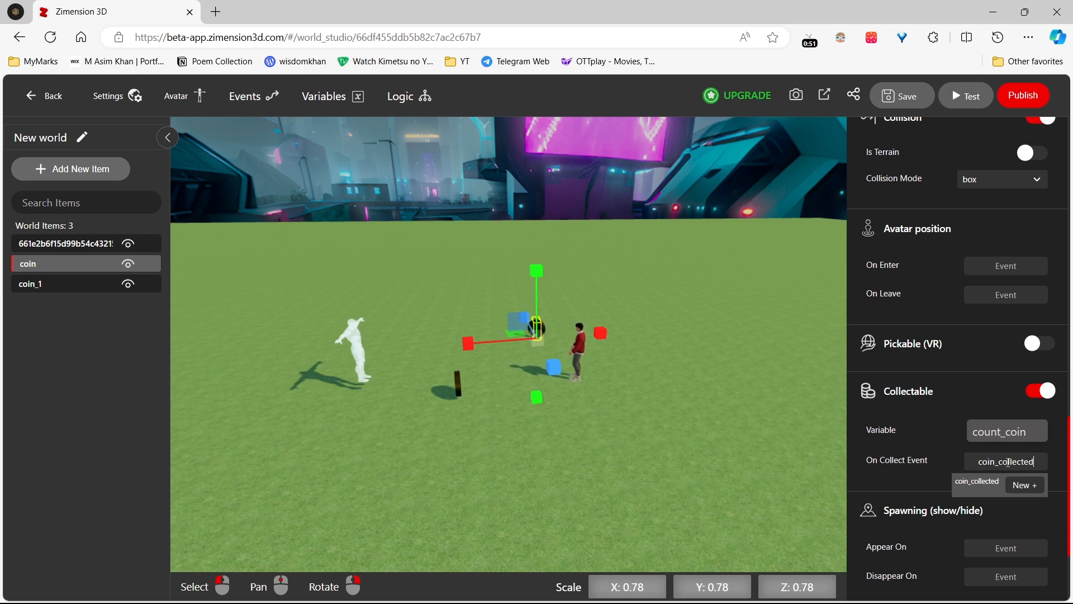
{"action": "left_click", "coordinate": [1018, 486]}
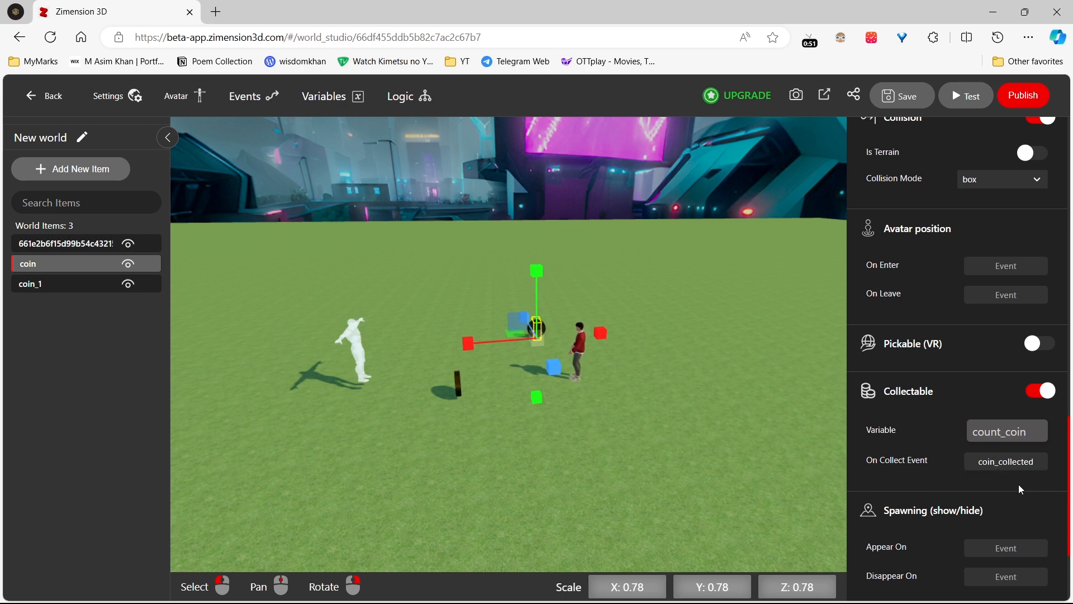
Step: Set the coin's sound to play on an event and start on coin_collected
{"action": "scroll", "coordinate": [935, 459], "scroll_direction": "up", "scroll_amount": 3}
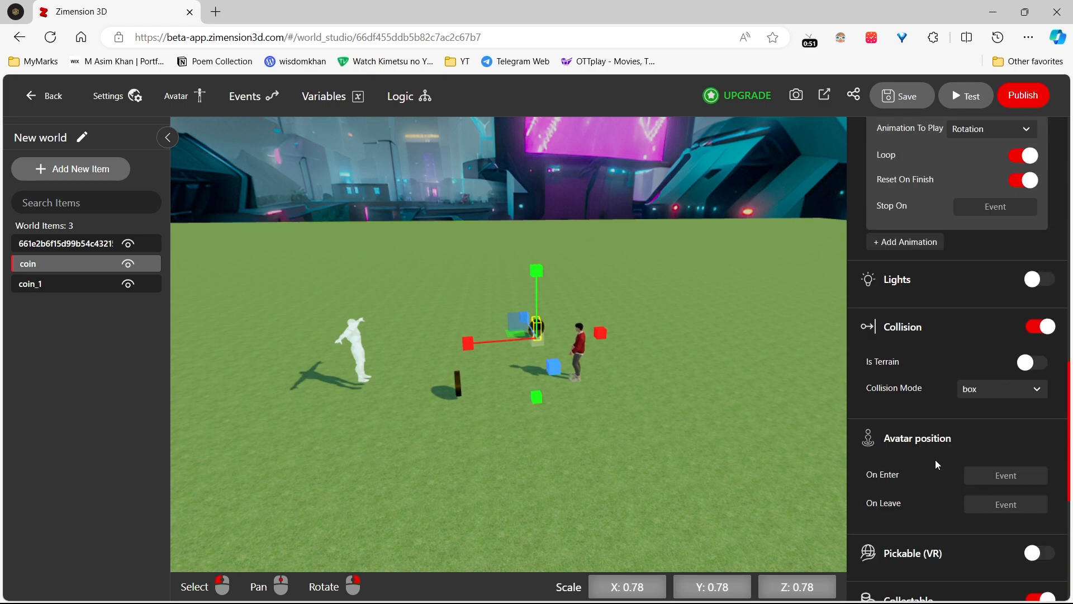
{"action": "scroll", "coordinate": [935, 460], "scroll_direction": "up", "scroll_amount": 3}
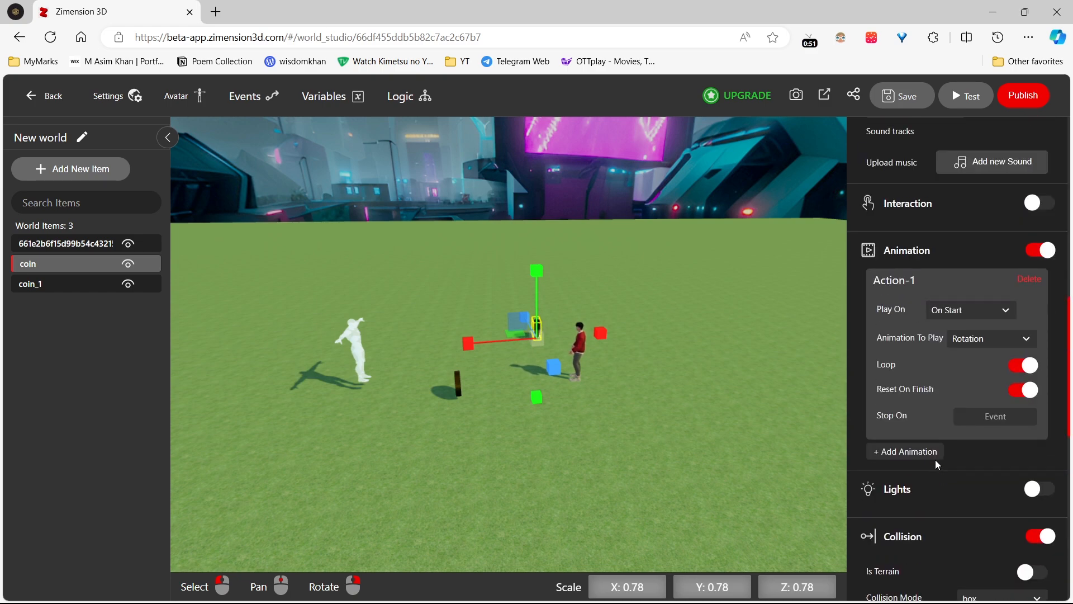
{"action": "scroll", "coordinate": [935, 459], "scroll_direction": "up", "scroll_amount": 1}
{"action": "scroll", "coordinate": [934, 460], "scroll_direction": "up", "scroll_amount": 2}
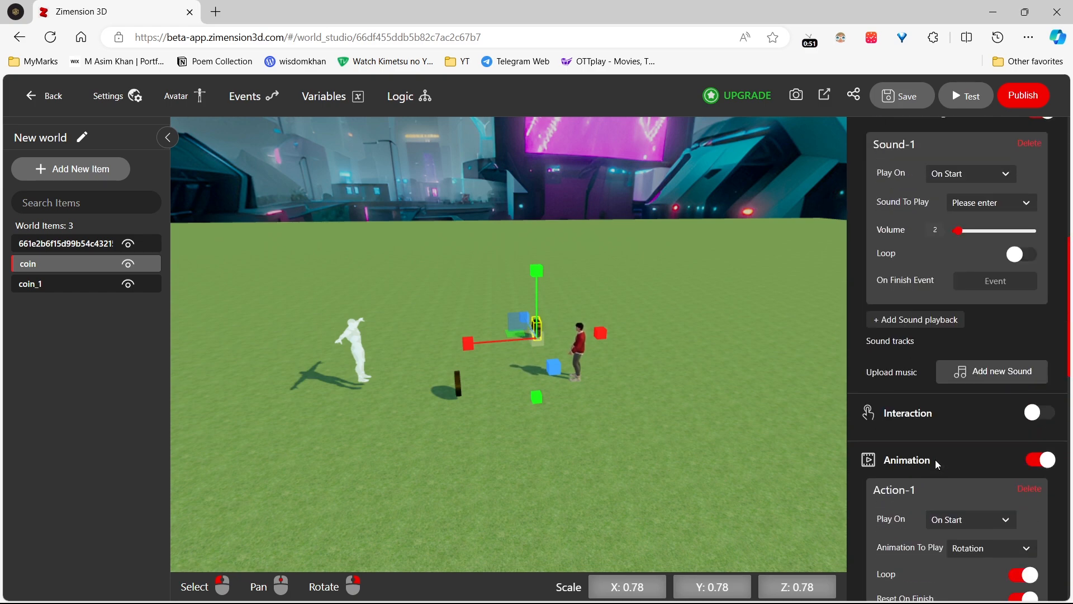
{"action": "scroll", "coordinate": [904, 393], "scroll_direction": "up", "scroll_amount": 2}
{"action": "left_click", "coordinate": [944, 313]}
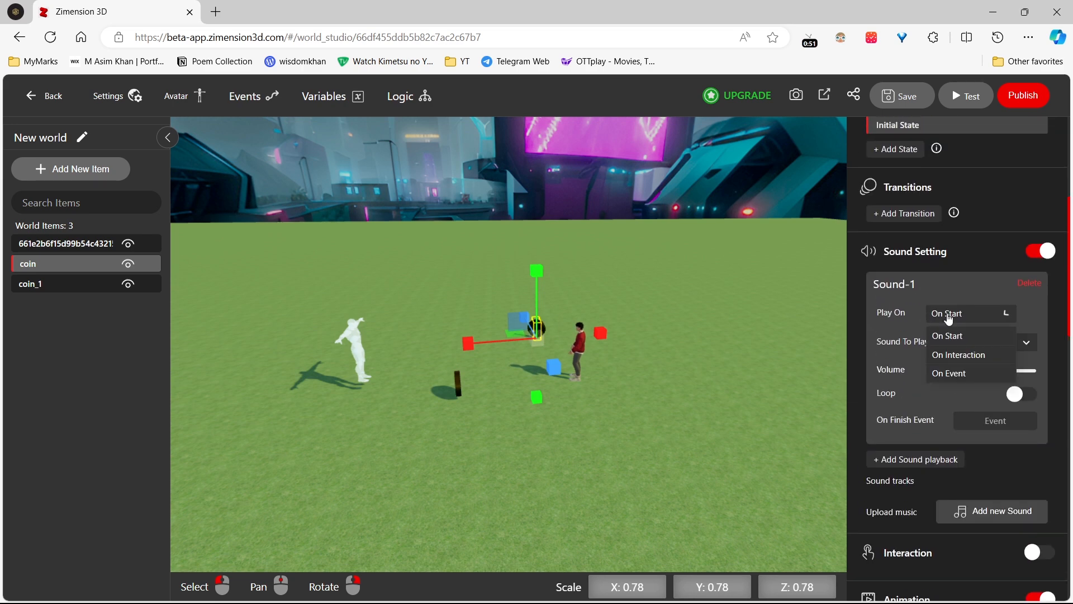
{"action": "left_click", "coordinate": [954, 374]}
{"action": "left_click", "coordinate": [987, 343]}
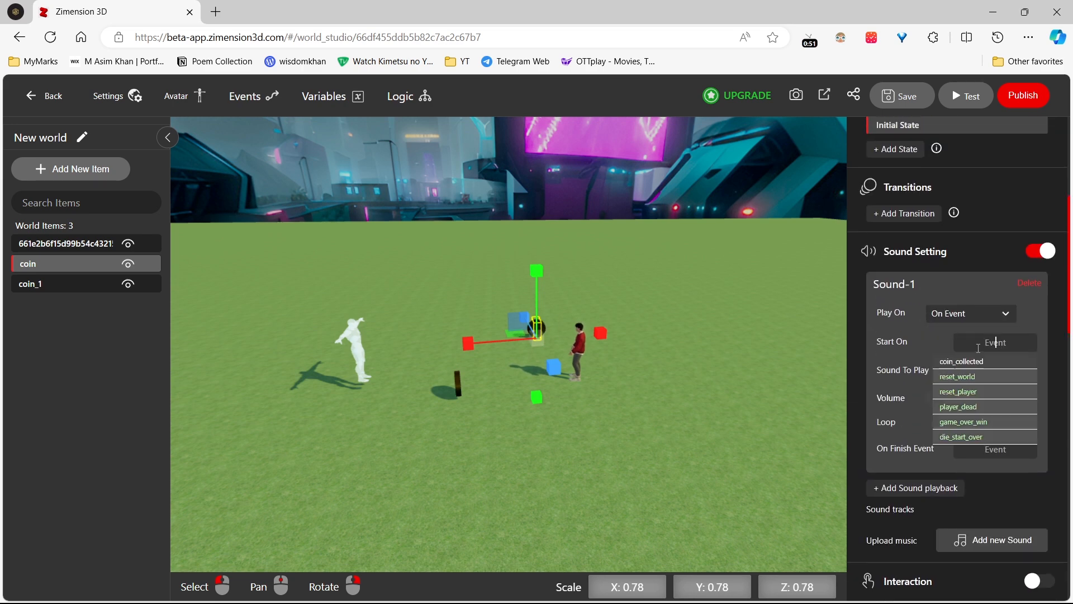
{"action": "left_click", "coordinate": [972, 361]}
Step: Upload pop-94319.mp3 from the device as the coin's sound to play and raise its volume to 3.8
{"action": "left_click", "coordinate": [981, 376]}
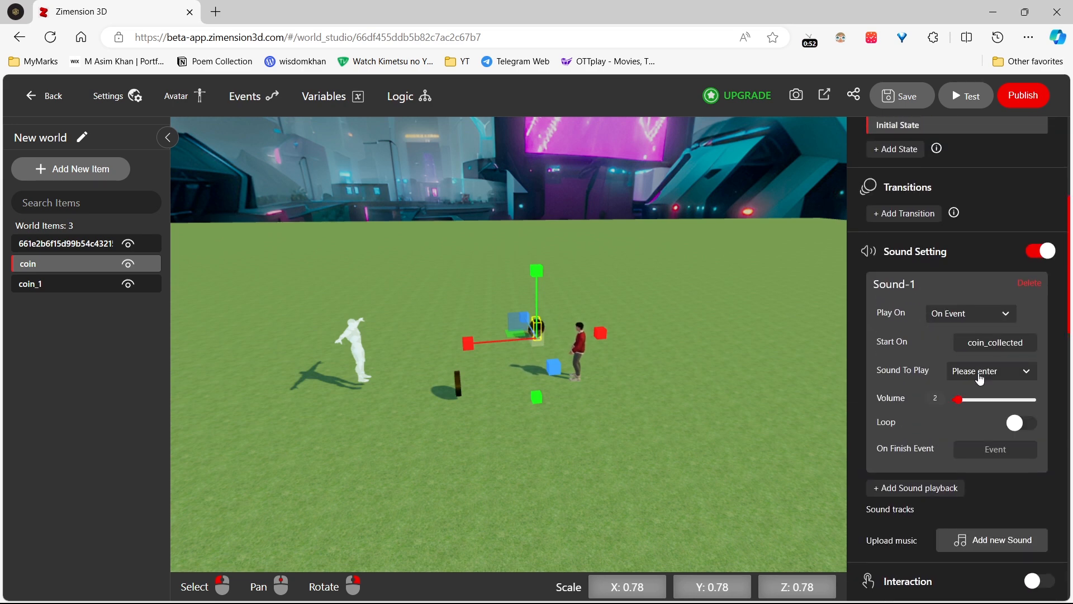
{"action": "left_click", "coordinate": [981, 374]}
{"action": "left_click", "coordinate": [961, 541]}
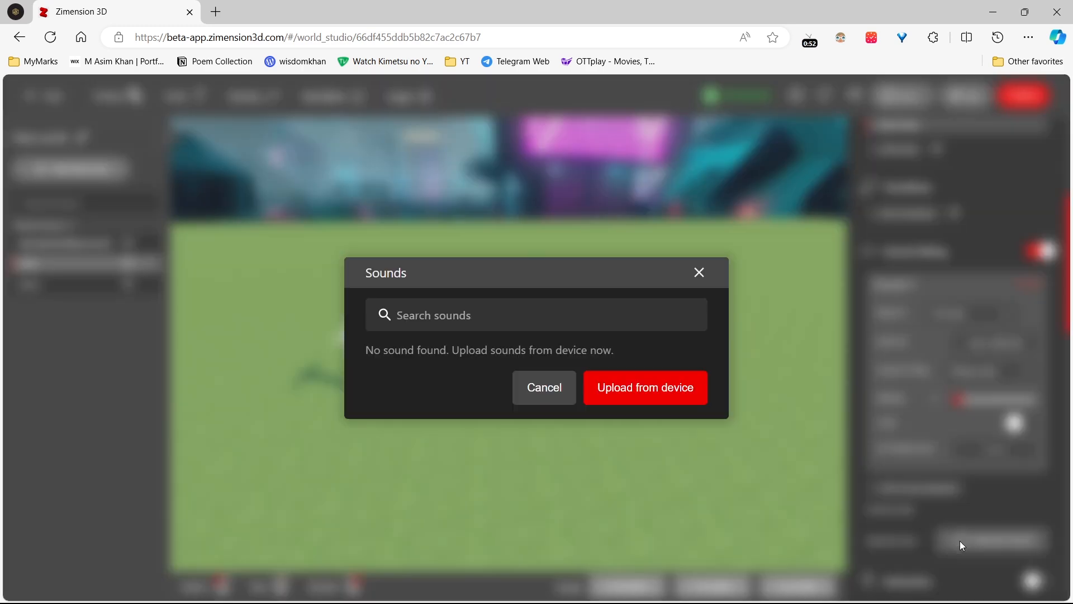
{"action": "left_click", "coordinate": [630, 418]}
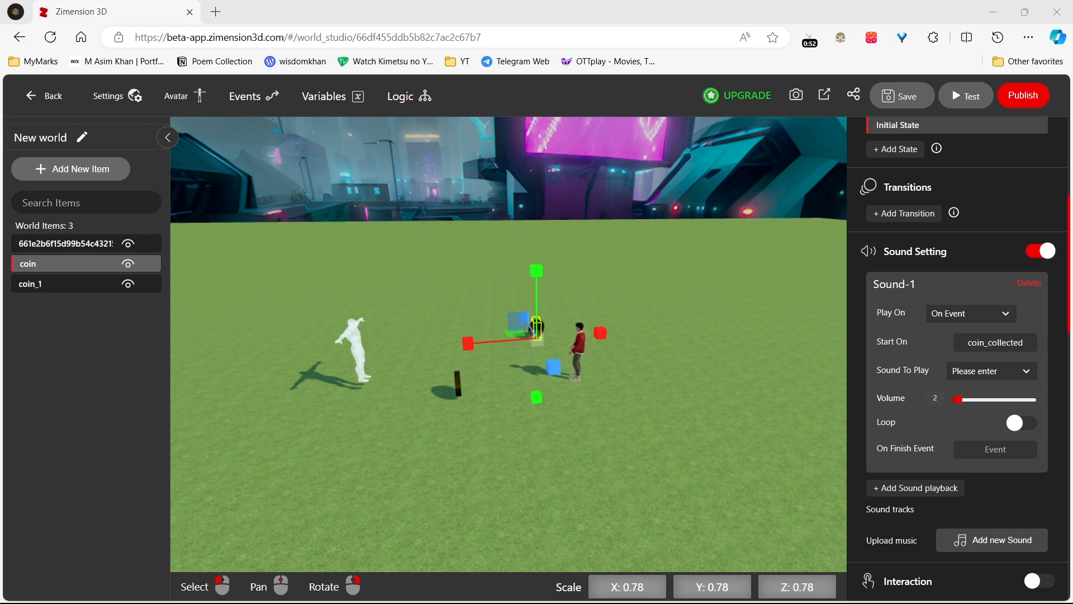
{"action": "left_click", "coordinate": [521, 408]}
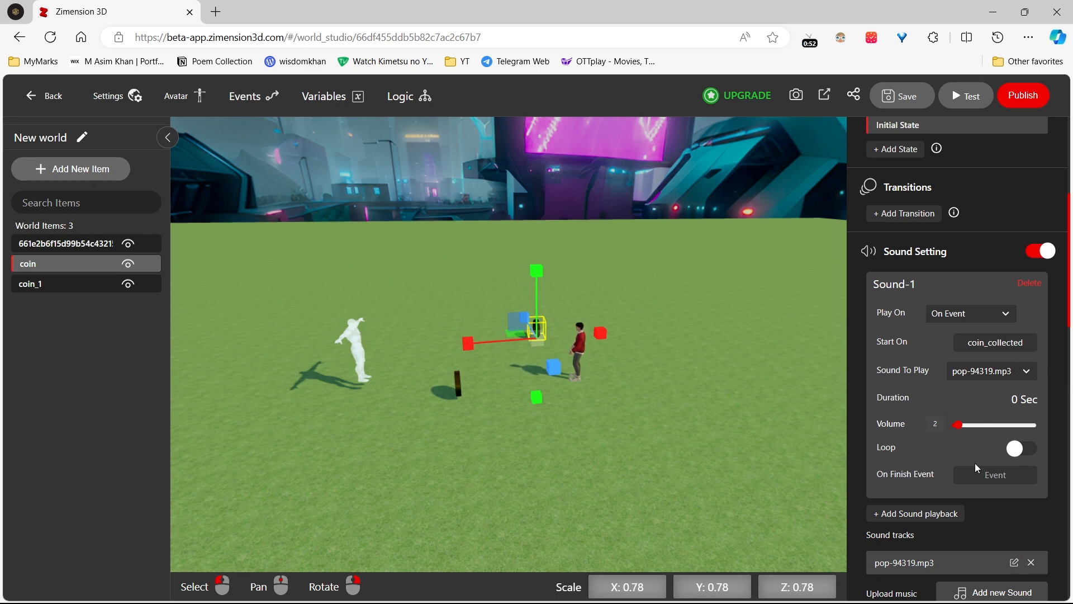
{"action": "left_click_drag", "start_coordinate": [959, 426], "coordinate": [963, 430]}
Step: Review the coin's animation, collision, avatar position, spawning and shadow settings, including the events available for avatar entry and for appearing
{"action": "scroll", "coordinate": [925, 412], "scroll_direction": "down", "scroll_amount": 1}
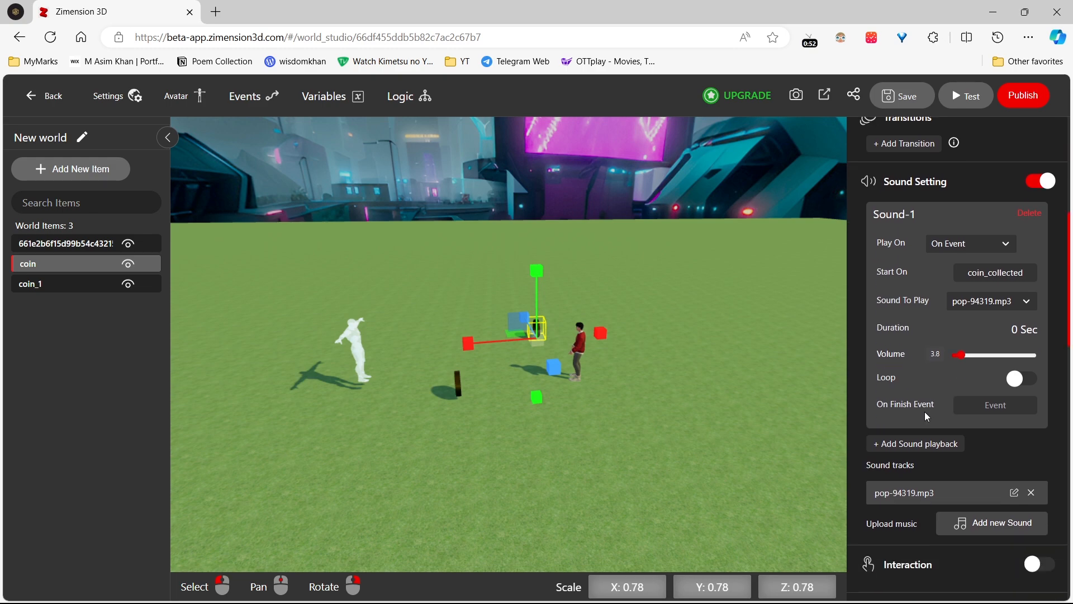
{"action": "scroll", "coordinate": [924, 414], "scroll_direction": "down", "scroll_amount": 5}
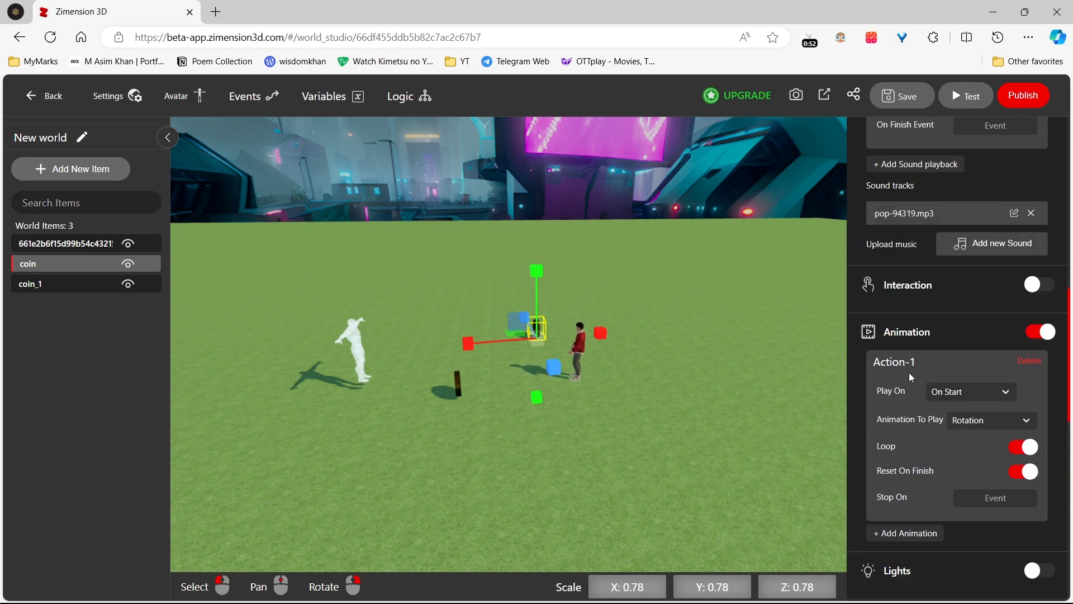
{"action": "scroll", "coordinate": [909, 372], "scroll_direction": "down", "scroll_amount": 2}
{"action": "scroll", "coordinate": [909, 373], "scroll_direction": "down", "scroll_amount": 2}
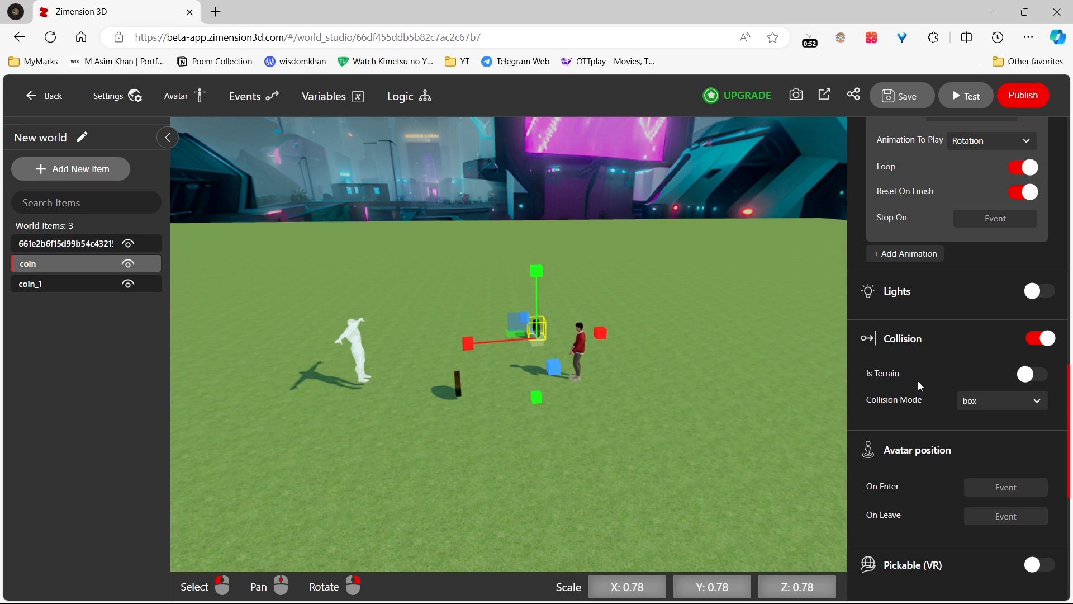
{"action": "scroll", "coordinate": [920, 384], "scroll_direction": "down", "scroll_amount": 1}
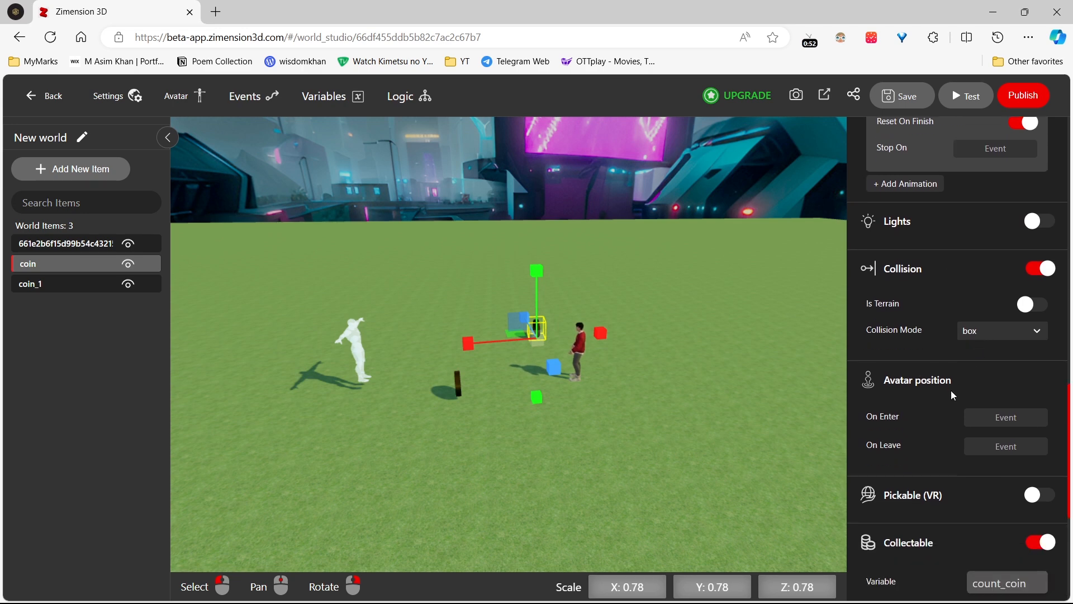
{"action": "scroll", "coordinate": [917, 437], "scroll_direction": "down", "scroll_amount": 2}
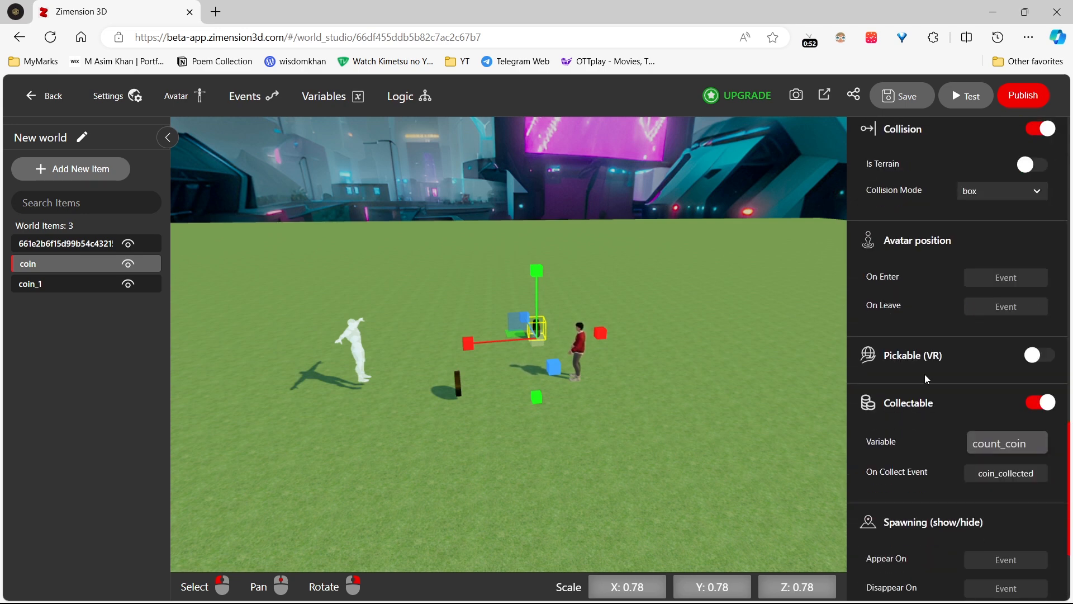
{"action": "scroll", "coordinate": [925, 374], "scroll_direction": "up", "scroll_amount": 1}
{"action": "left_click", "coordinate": [984, 375]}
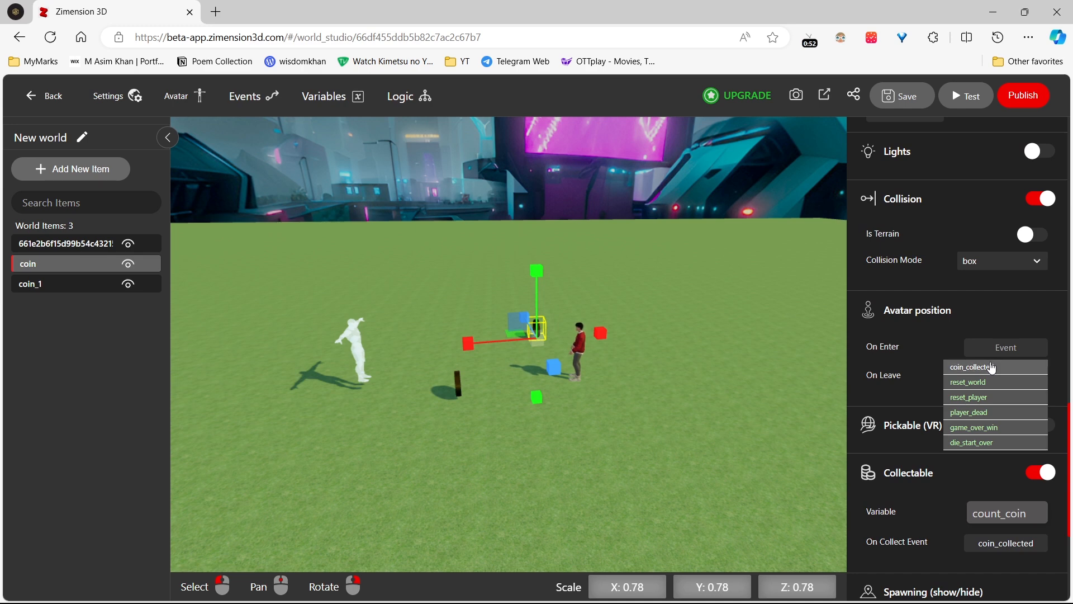
{"action": "left_click", "coordinate": [964, 329]}
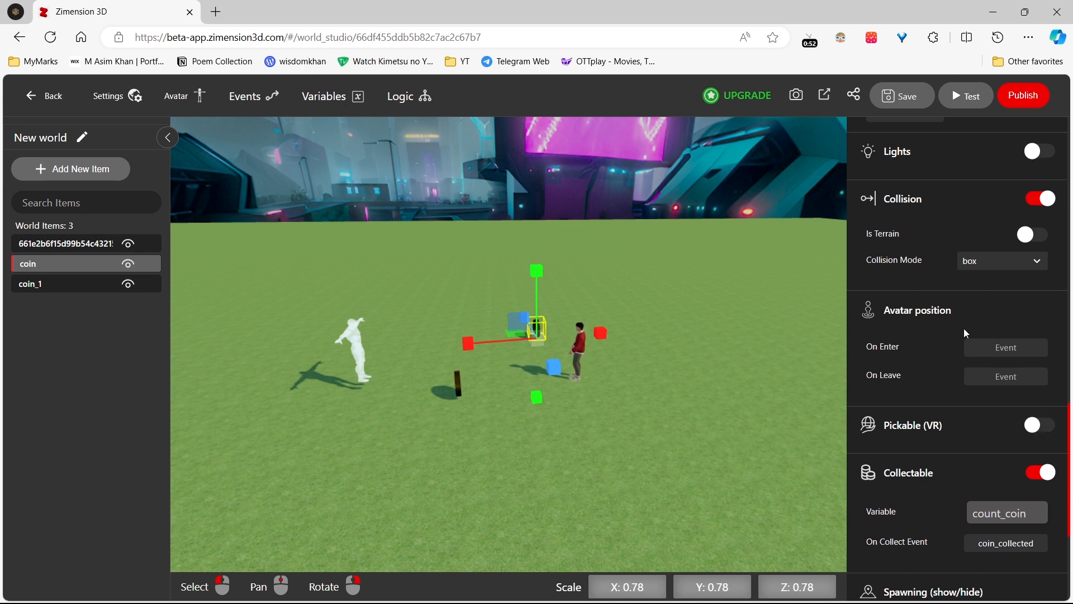
{"action": "scroll", "coordinate": [940, 476], "scroll_direction": "down", "scroll_amount": 3}
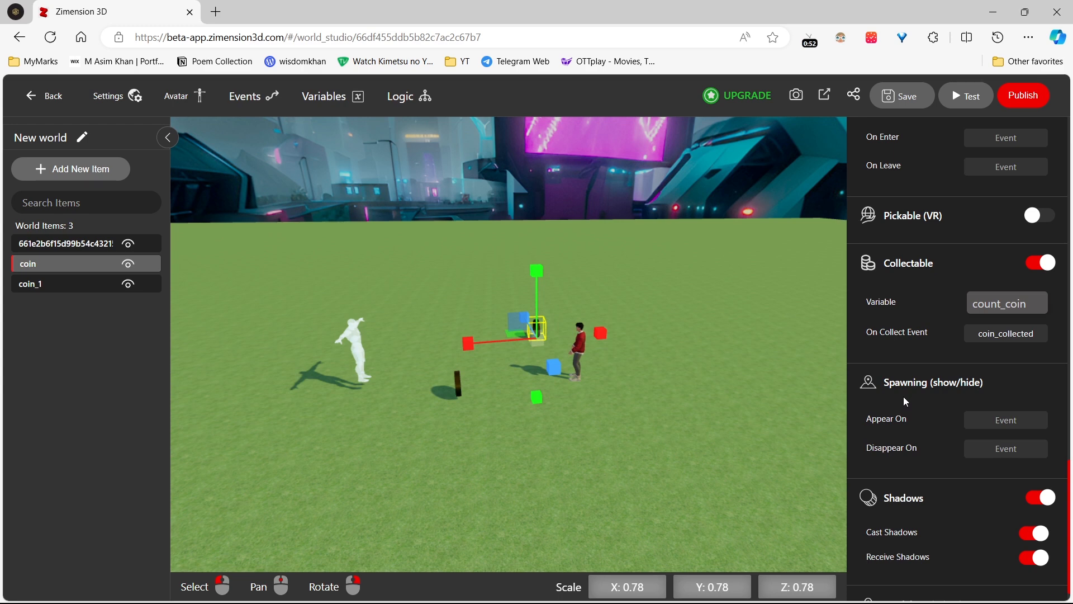
{"action": "left_click", "coordinate": [987, 419]}
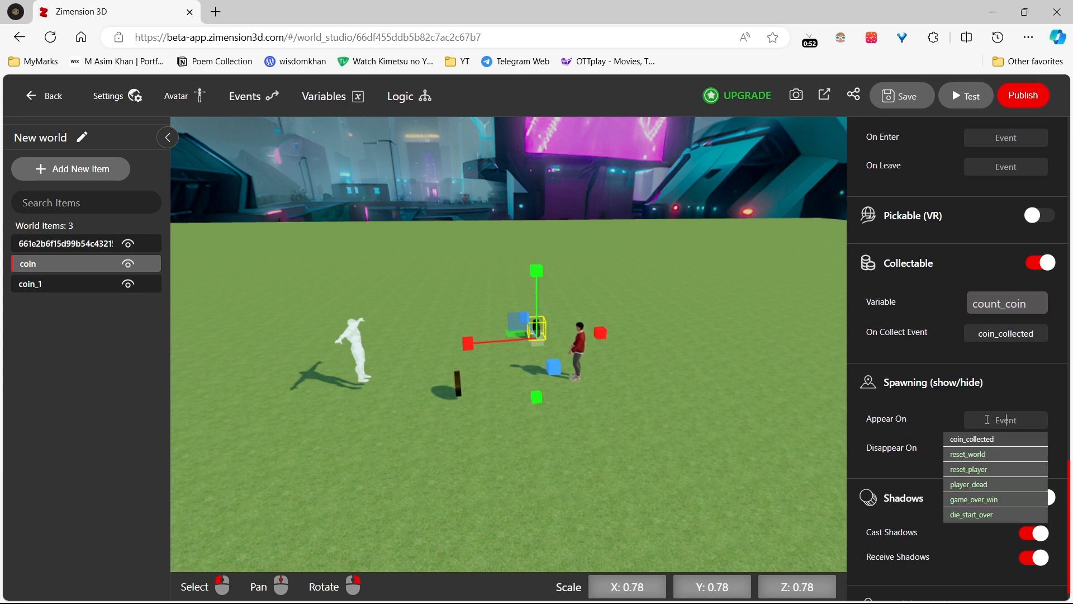
{"action": "left_click", "coordinate": [917, 448]}
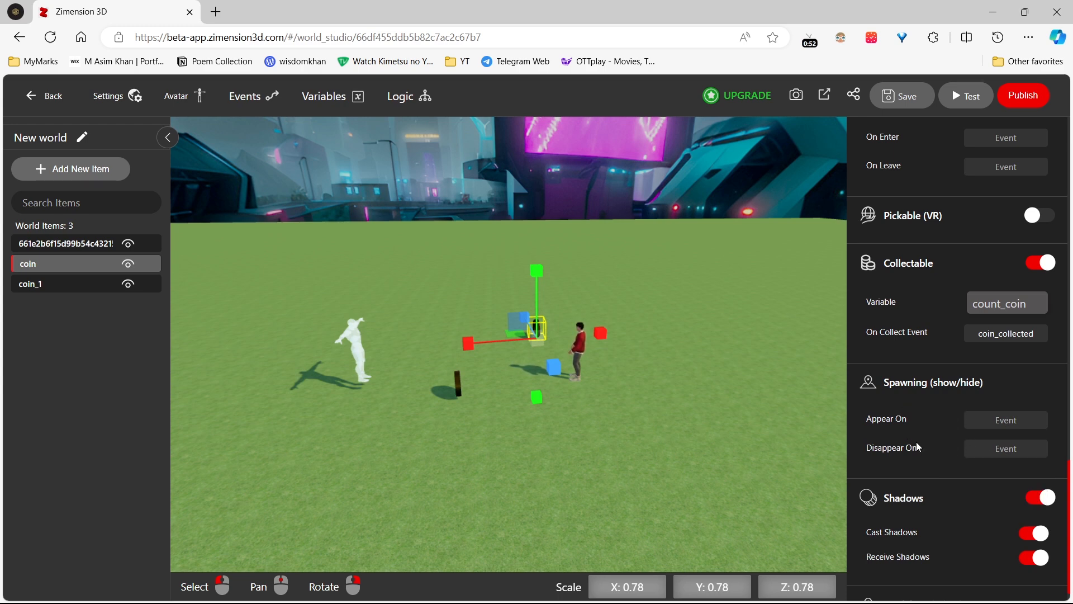
{"action": "scroll", "coordinate": [915, 515], "scroll_direction": "down", "scroll_amount": 1}
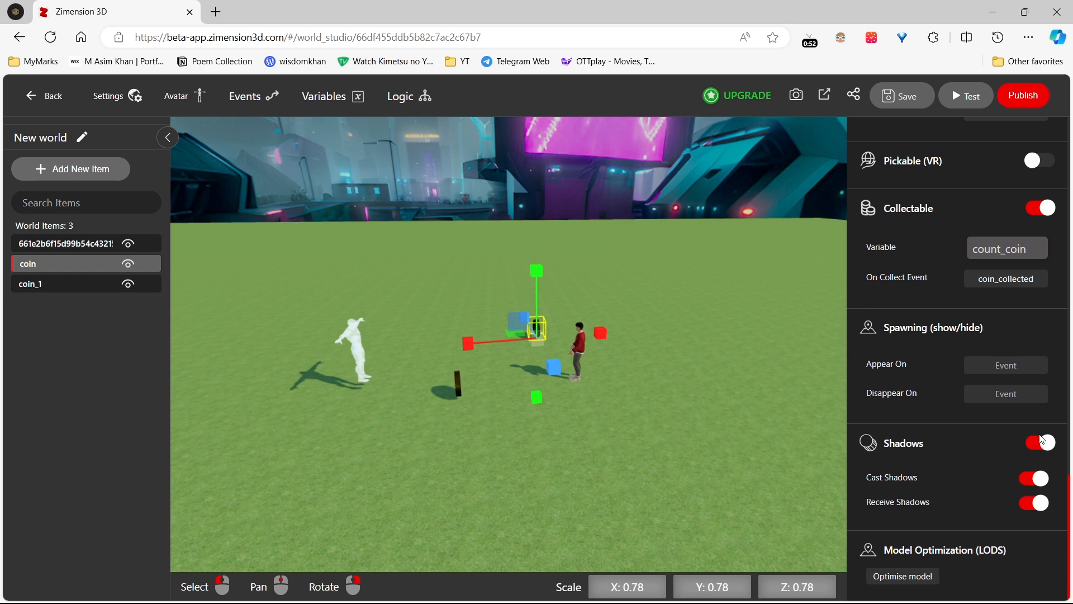
Step: Optimise the coin's model for levels of detail and deselect the coin
{"action": "left_click", "coordinate": [910, 576]}
{"action": "scroll", "coordinate": [932, 537], "scroll_direction": "down", "scroll_amount": 1}
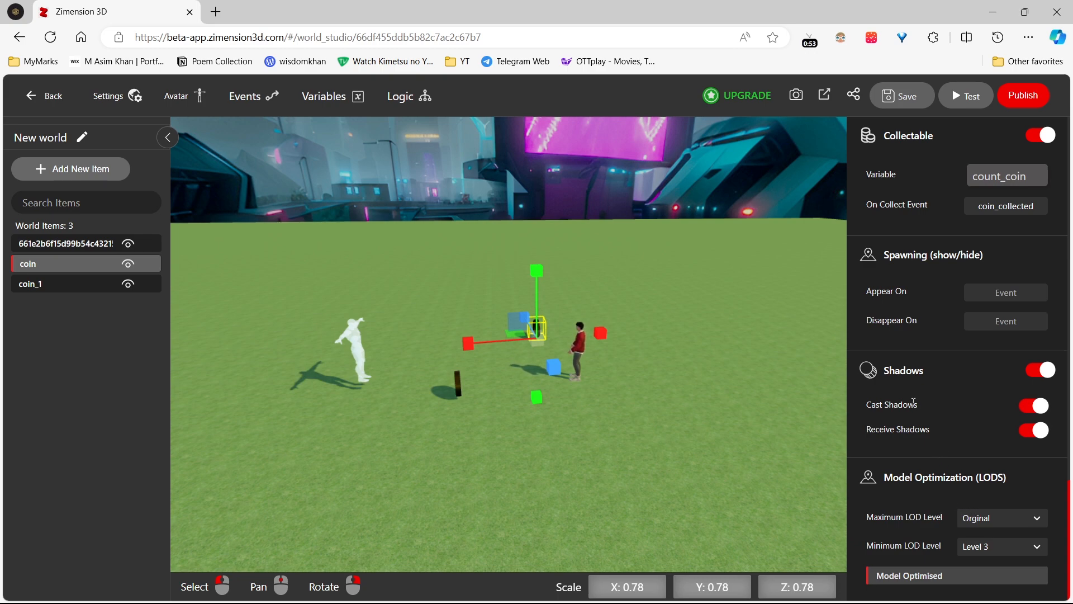
{"action": "scroll", "coordinate": [913, 403], "scroll_direction": "up", "scroll_amount": 15}
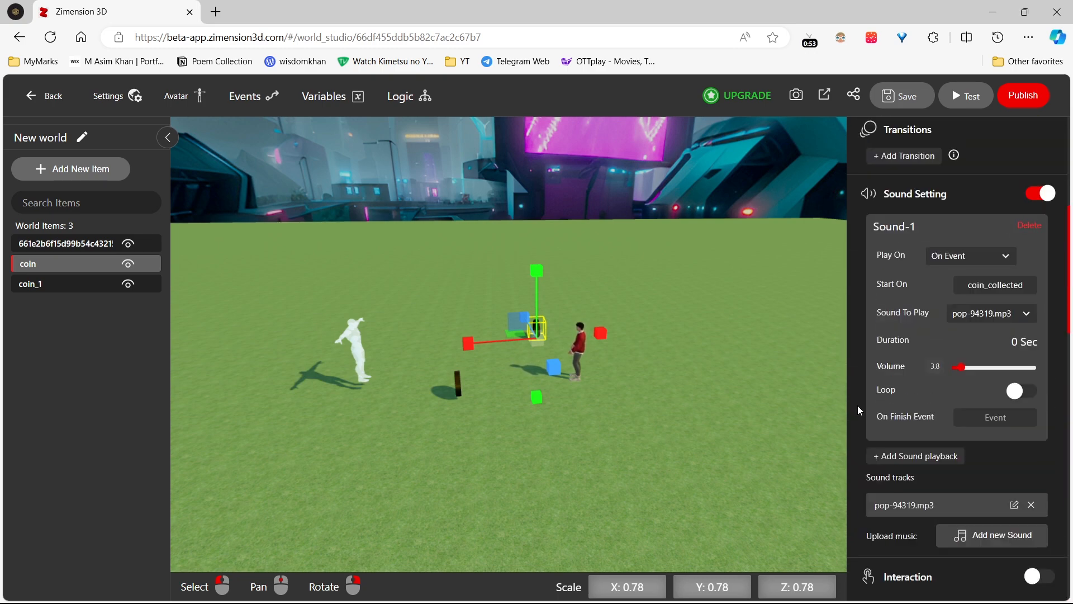
{"action": "left_click", "coordinate": [402, 432]}
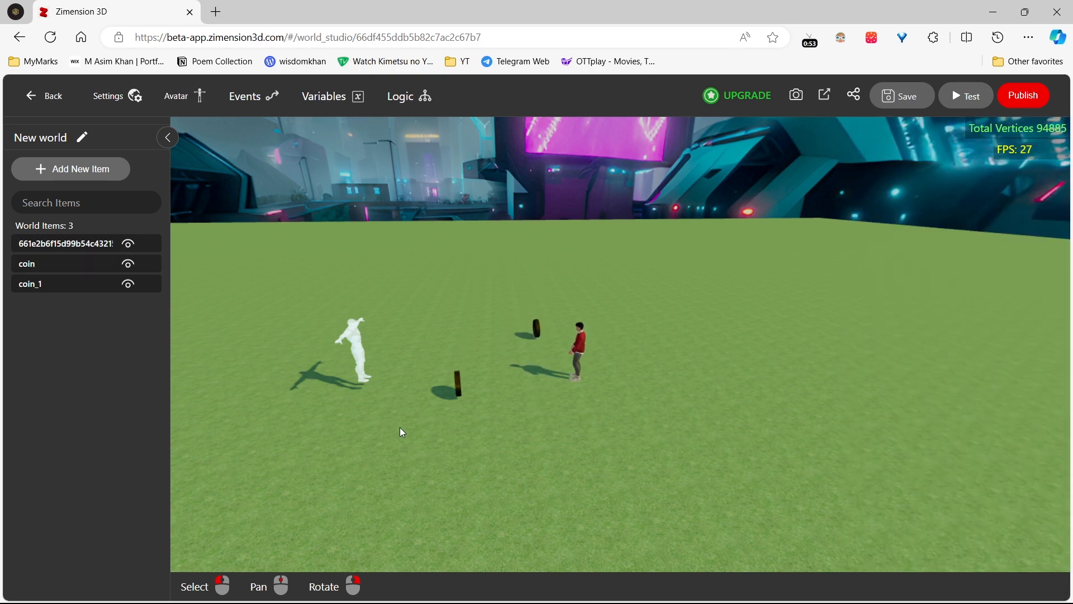
Step: Add the Transparent Image board from the customizable library items and place it on the grass behind the coins
{"action": "left_click", "coordinate": [71, 169]}
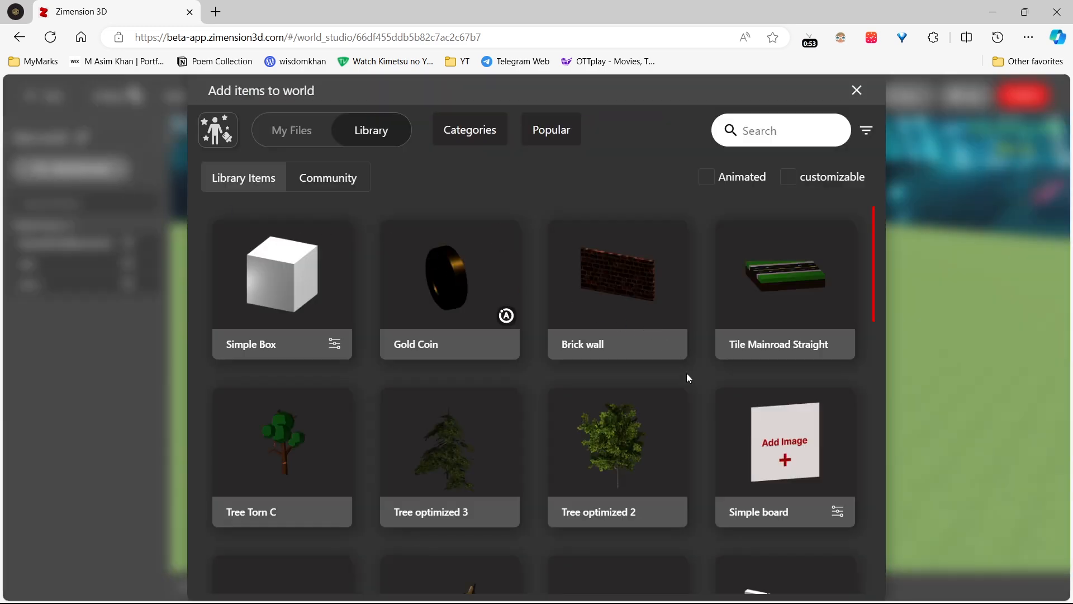
{"action": "left_click", "coordinate": [790, 178]}
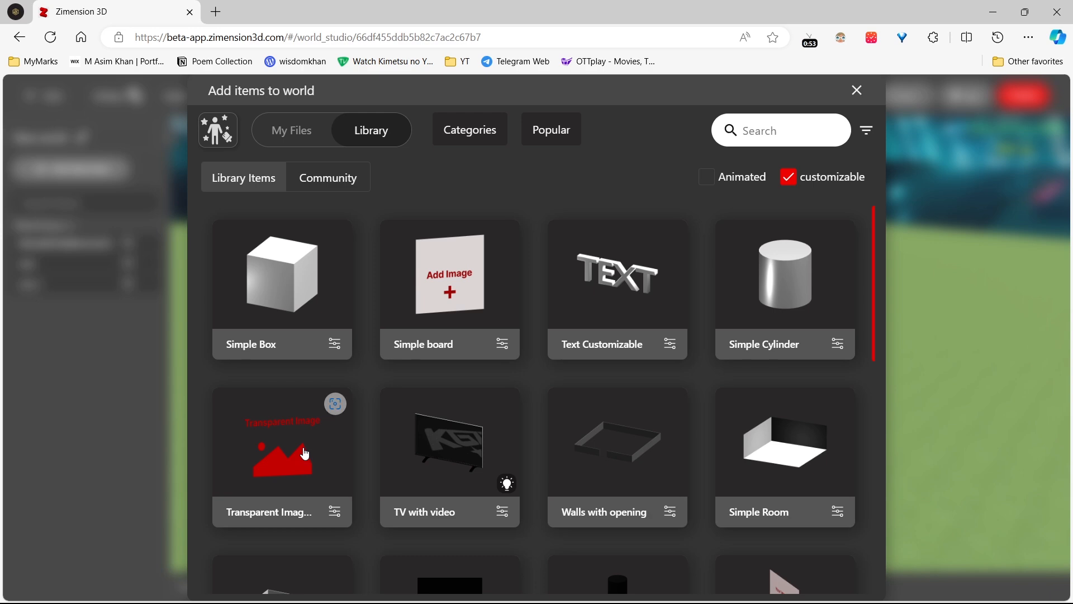
{"action": "left_click", "coordinate": [303, 448]}
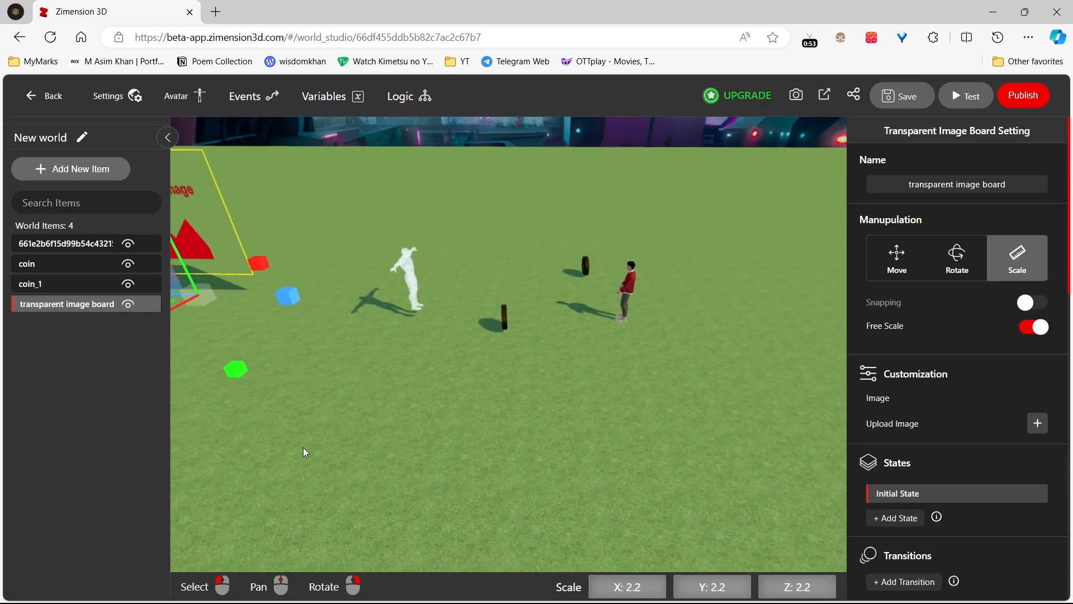
{"action": "left_click_drag", "start_coordinate": [584, 156], "coordinate": [581, 220]}
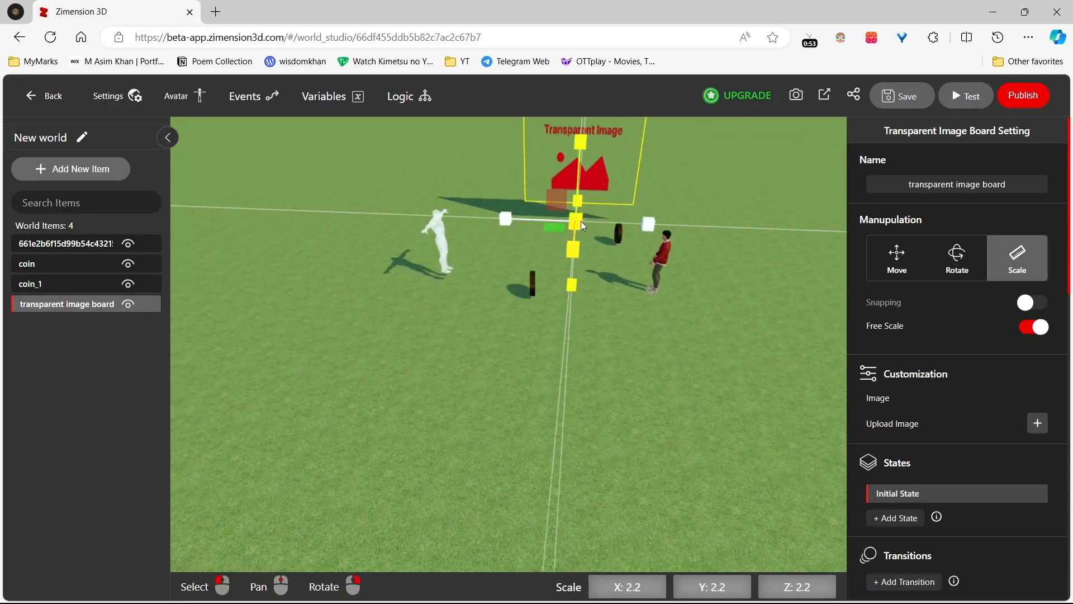
{"action": "left_click", "coordinate": [620, 171]}
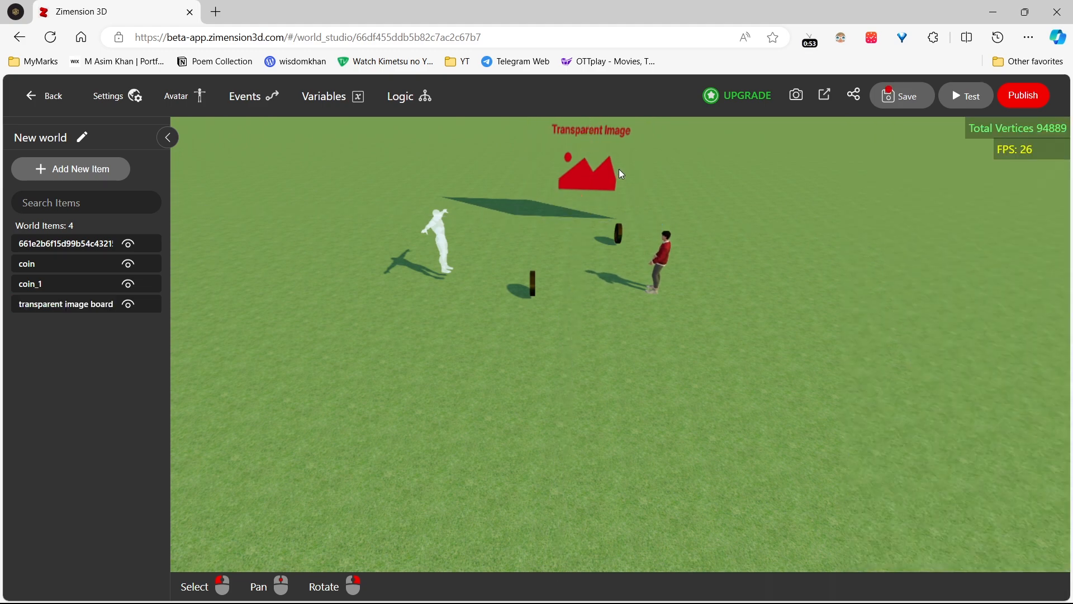
Step: Upload the picture of green pigs in wooden towers from the device as the transparent image board's image
{"action": "left_click", "coordinate": [621, 172]}
{"action": "scroll", "coordinate": [973, 447], "scroll_direction": "down", "scroll_amount": 2}
{"action": "scroll", "coordinate": [984, 456], "scroll_direction": "down", "scroll_amount": 7}
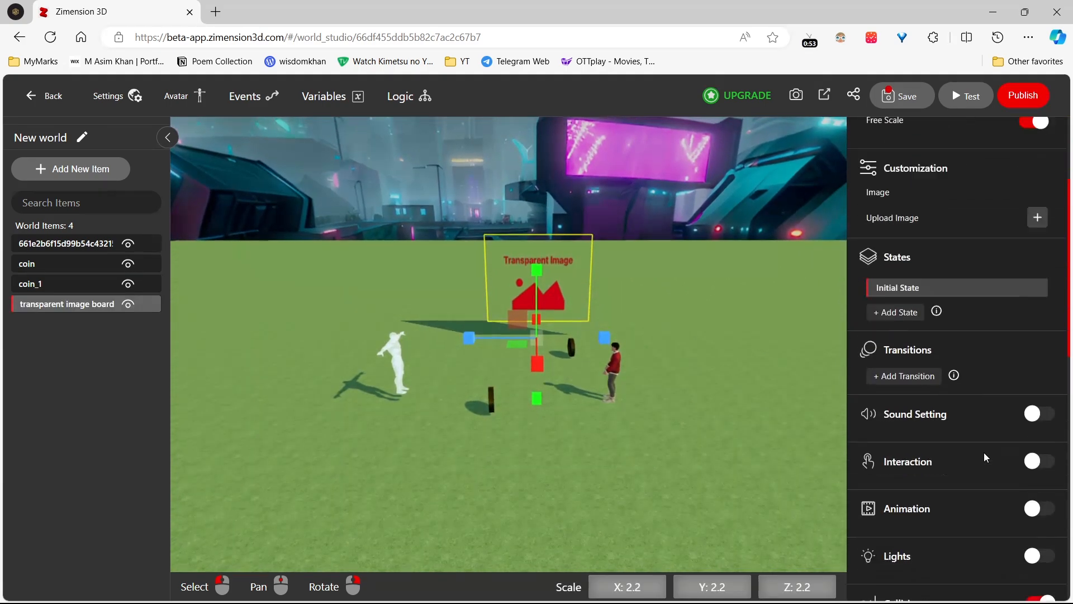
{"action": "scroll", "coordinate": [985, 458], "scroll_direction": "down", "scroll_amount": 7}
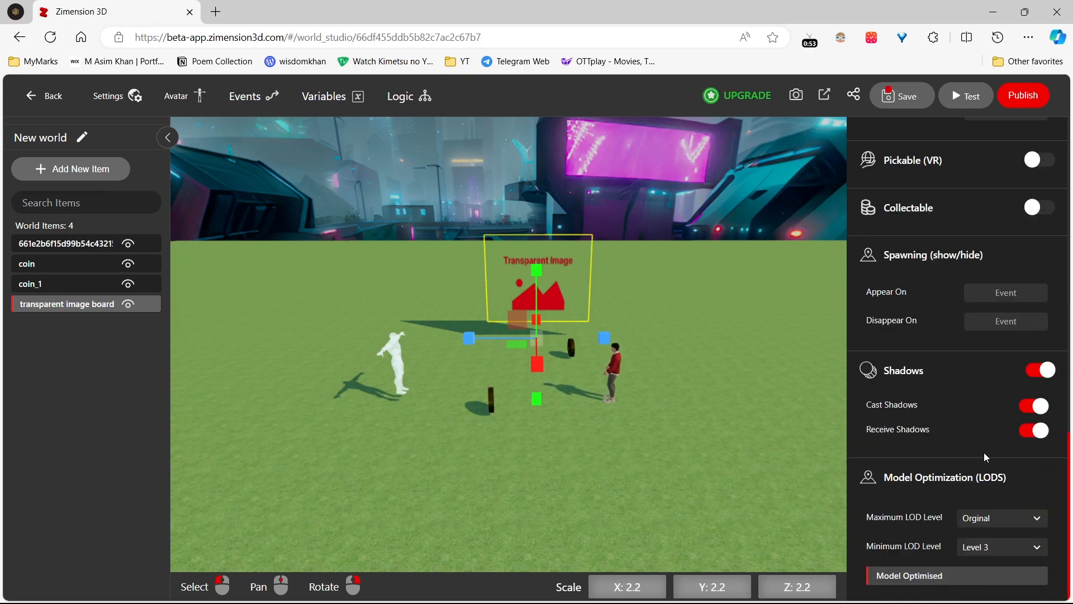
{"action": "scroll", "coordinate": [984, 452], "scroll_direction": "up", "scroll_amount": 10}
{"action": "scroll", "coordinate": [984, 452], "scroll_direction": "up", "scroll_amount": 5}
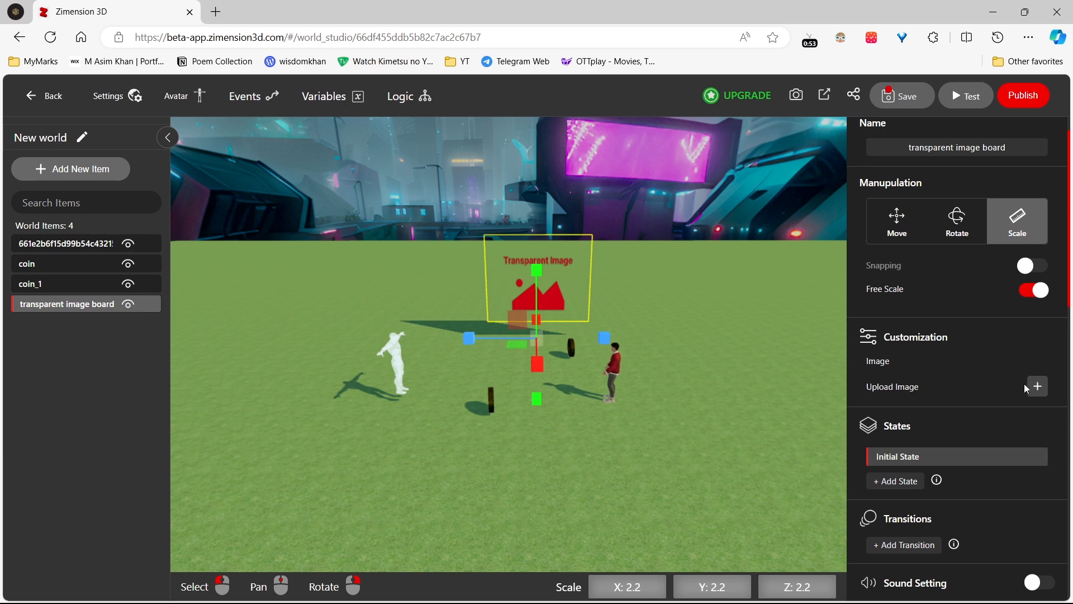
{"action": "left_click", "coordinate": [1034, 386]}
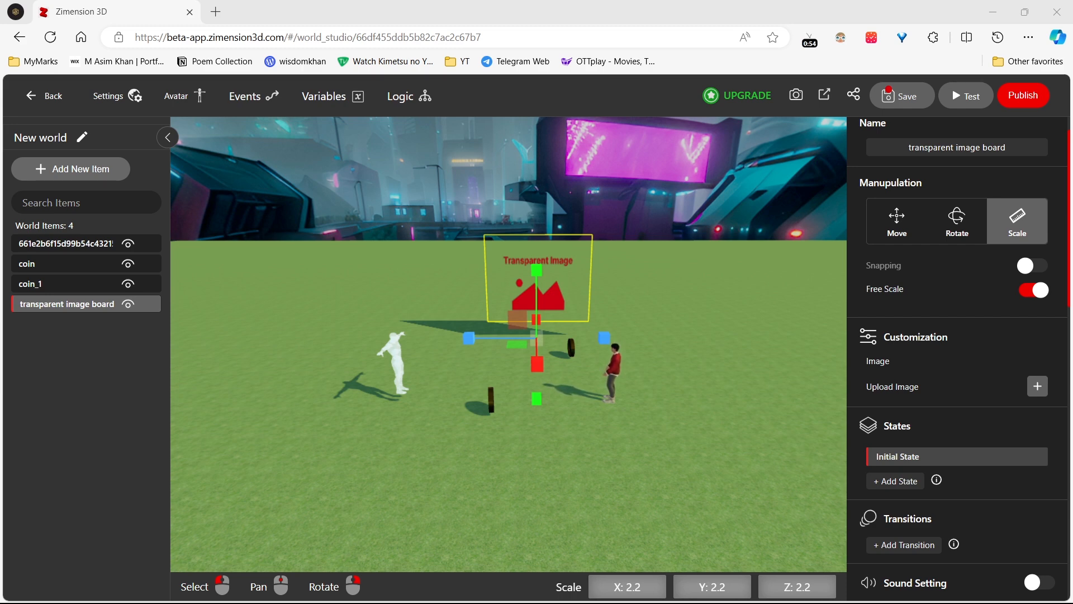
{"action": "double_click", "coordinate": [277, 280]}
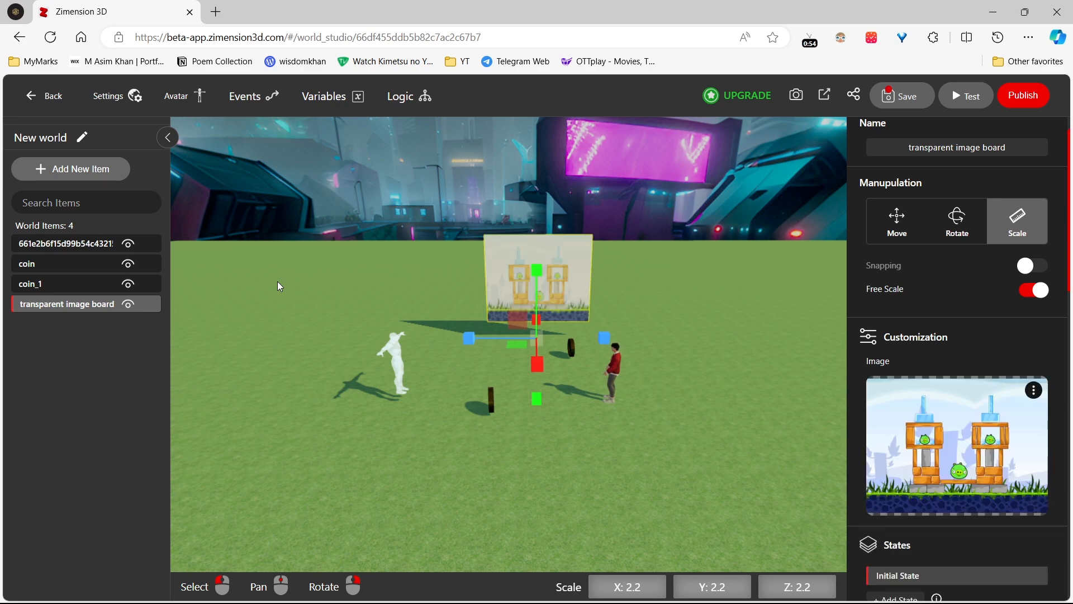
{"action": "left_click", "coordinate": [455, 414]}
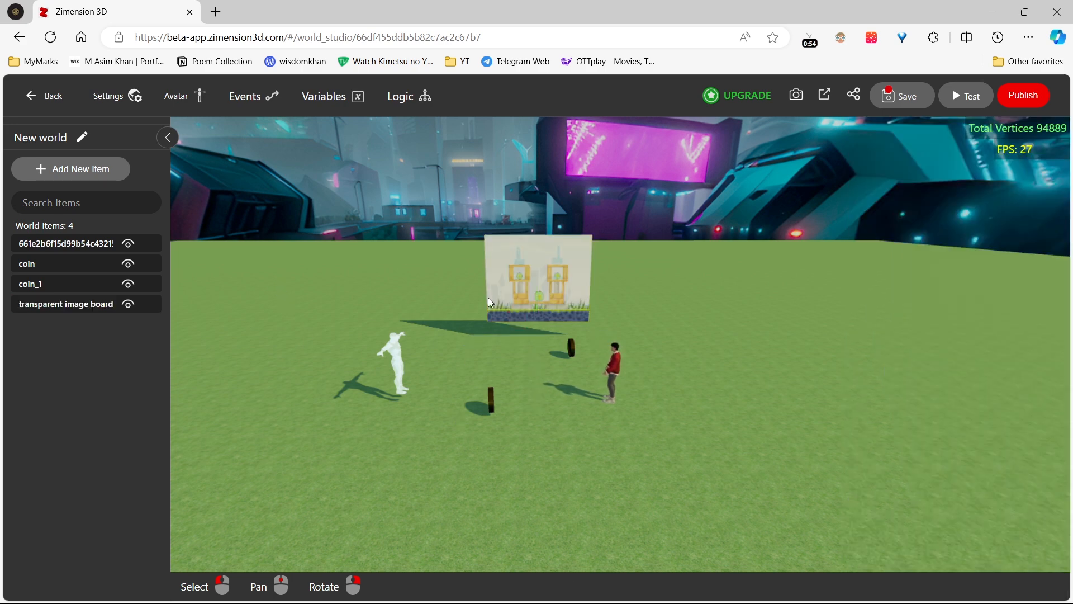
{"action": "scroll", "coordinate": [520, 300], "scroll_direction": "up", "scroll_amount": 5}
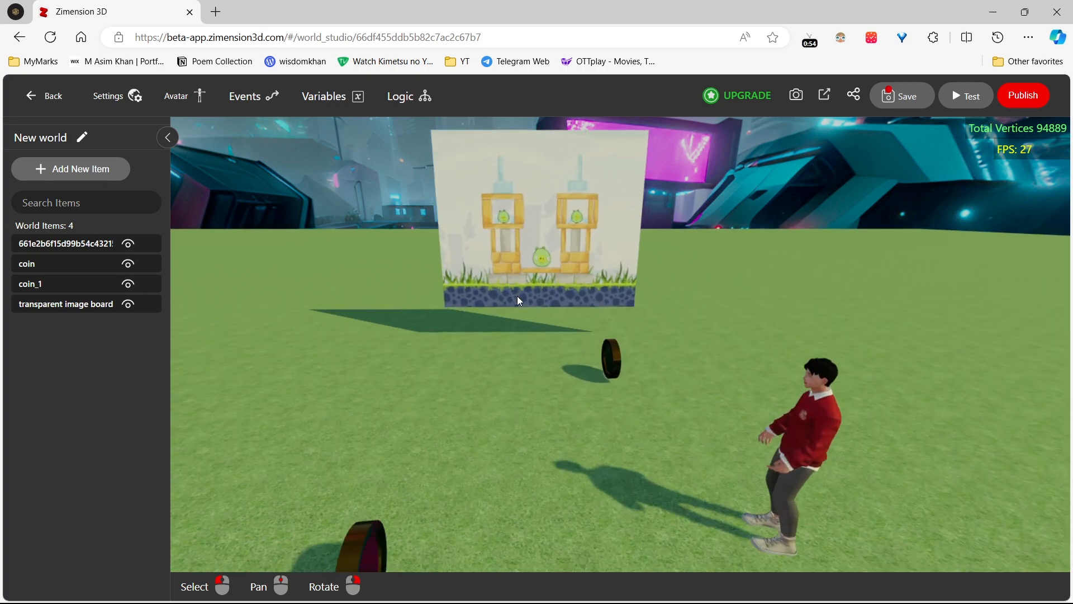
{"action": "scroll", "coordinate": [518, 298], "scroll_direction": "down", "scroll_amount": 6}
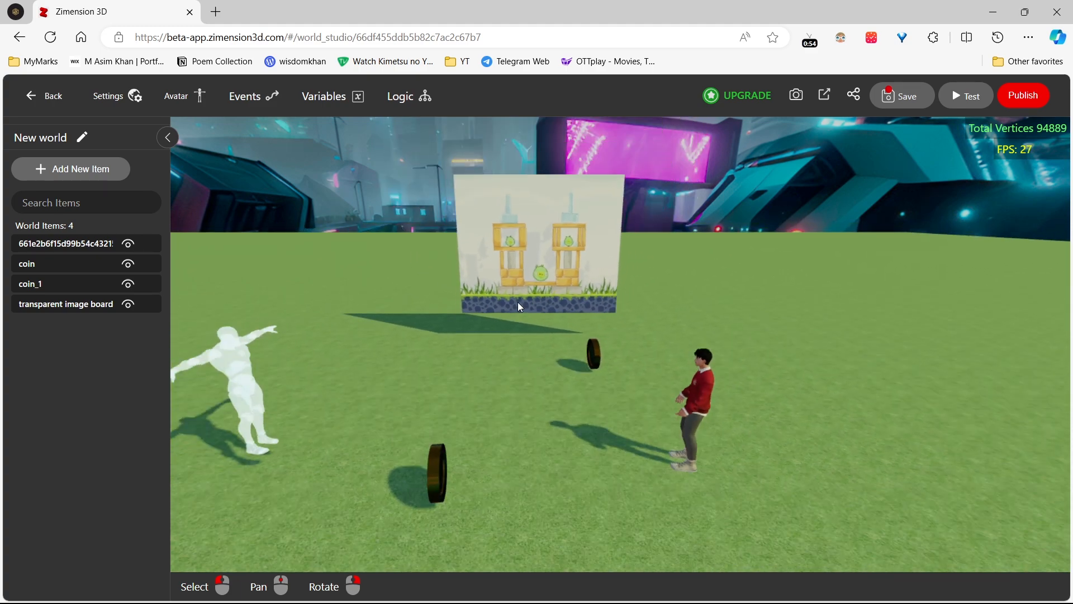
Step: Set the transparent image board's minimum LOD level to Orginal
{"action": "left_click", "coordinate": [526, 284]}
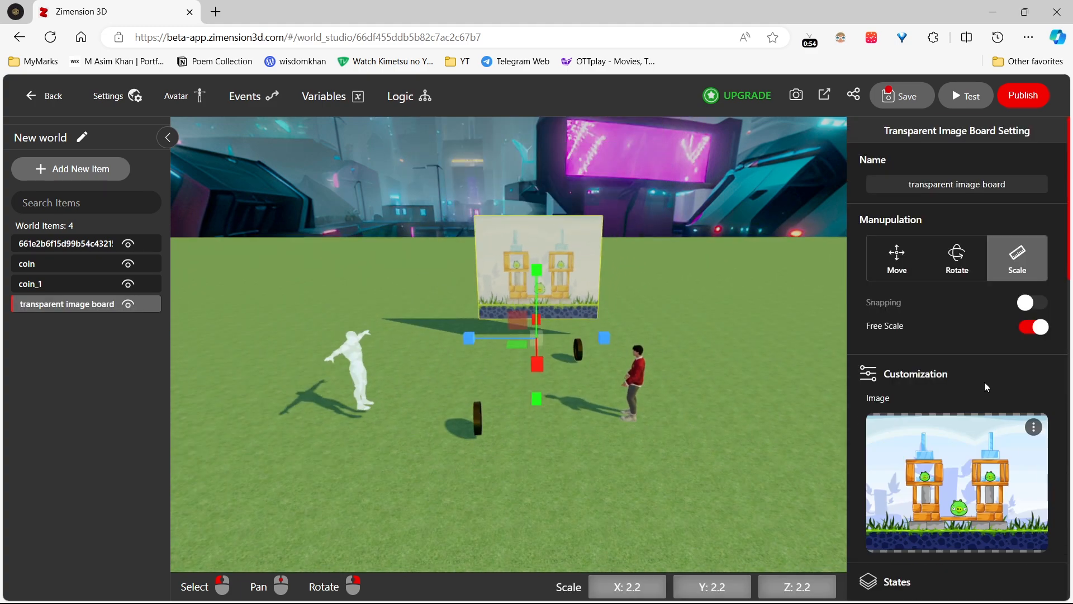
{"action": "scroll", "coordinate": [984, 383], "scroll_direction": "down", "scroll_amount": 5}
{"action": "scroll", "coordinate": [985, 387], "scroll_direction": "down", "scroll_amount": 10}
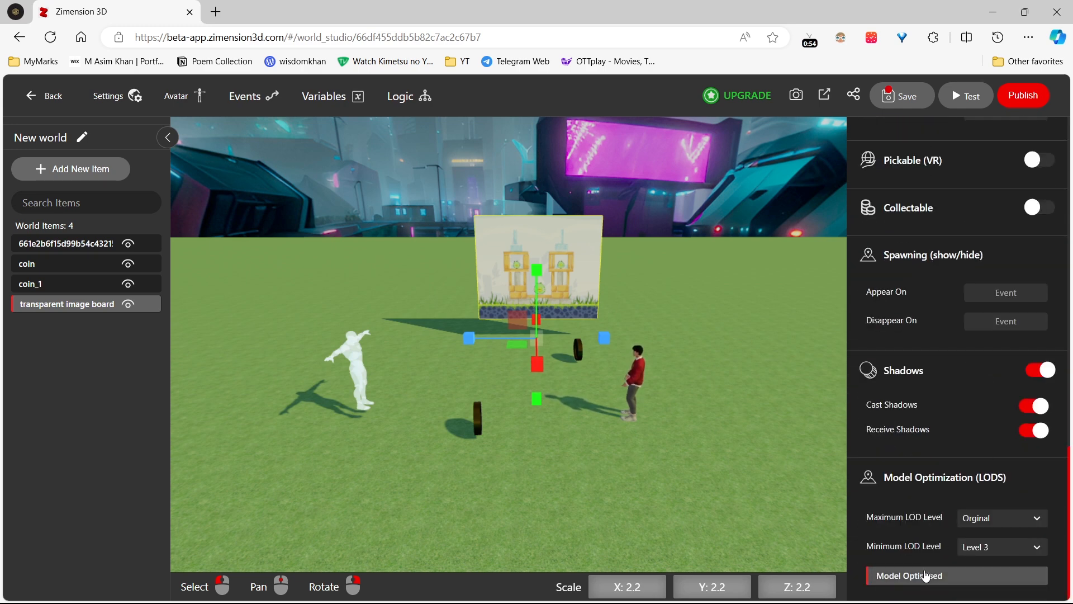
{"action": "left_click", "coordinate": [1015, 546]}
{"action": "left_click", "coordinate": [1013, 570]}
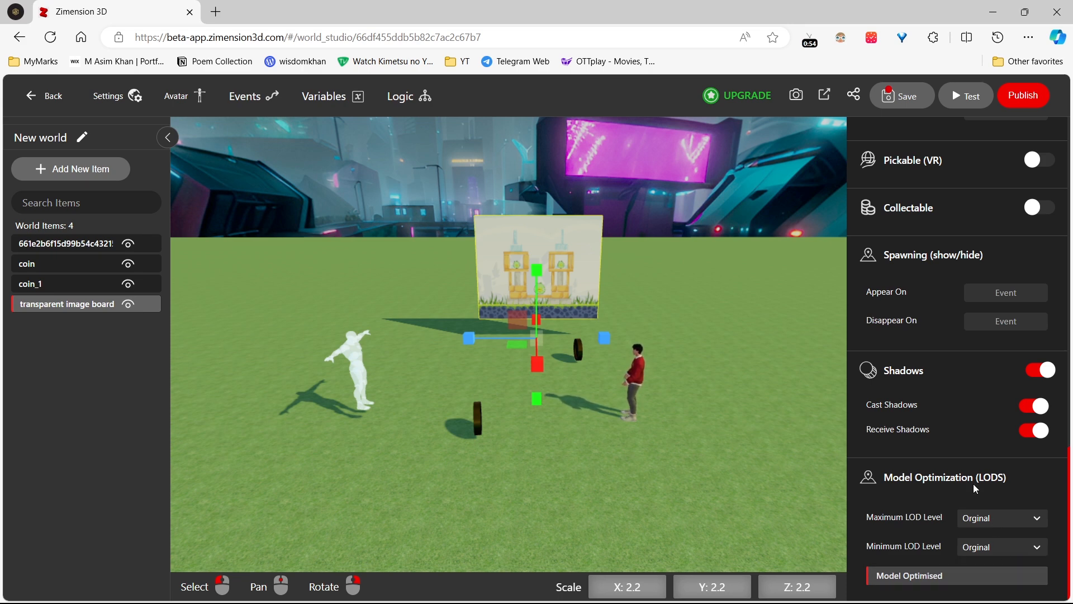
Step: Switch the image board's shadows off and on again, re-enabling Cast Shadows and Receive Shadows
{"action": "left_click", "coordinate": [1038, 369]}
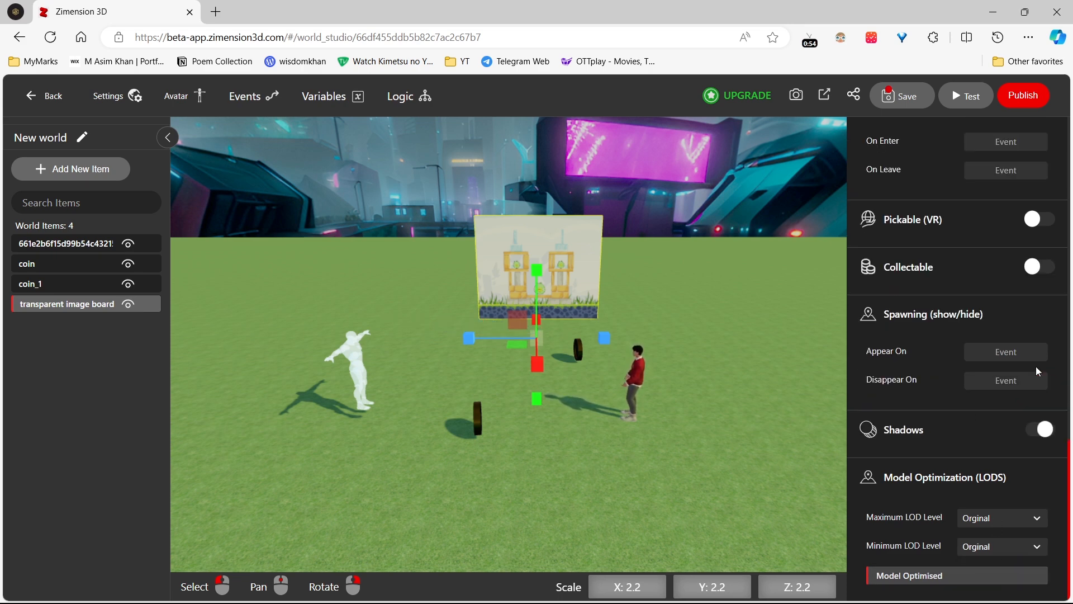
{"action": "left_click", "coordinate": [1037, 439]}
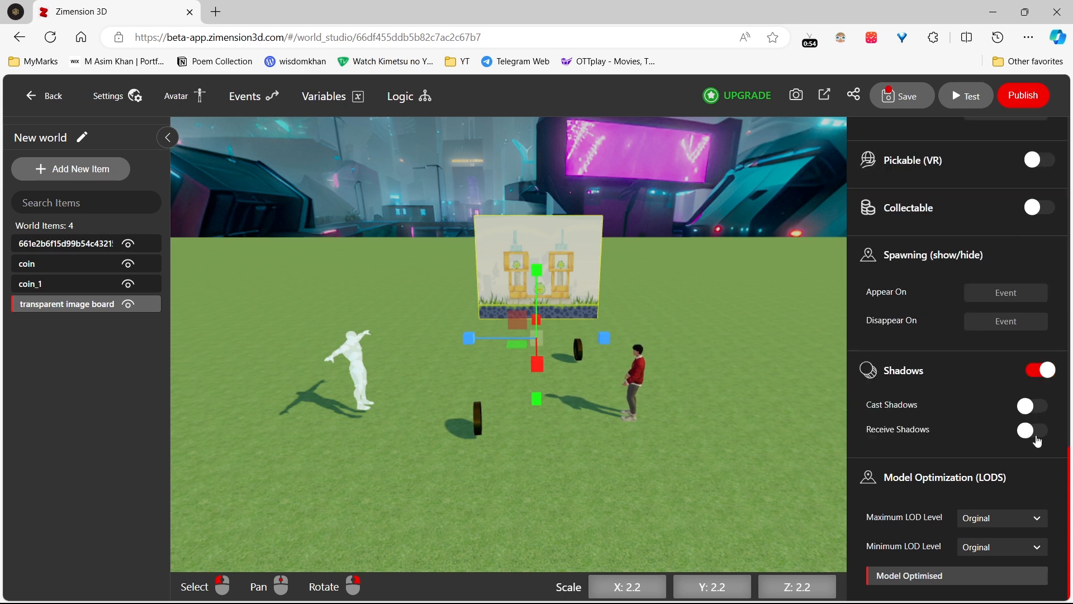
{"action": "left_click", "coordinate": [1038, 407]}
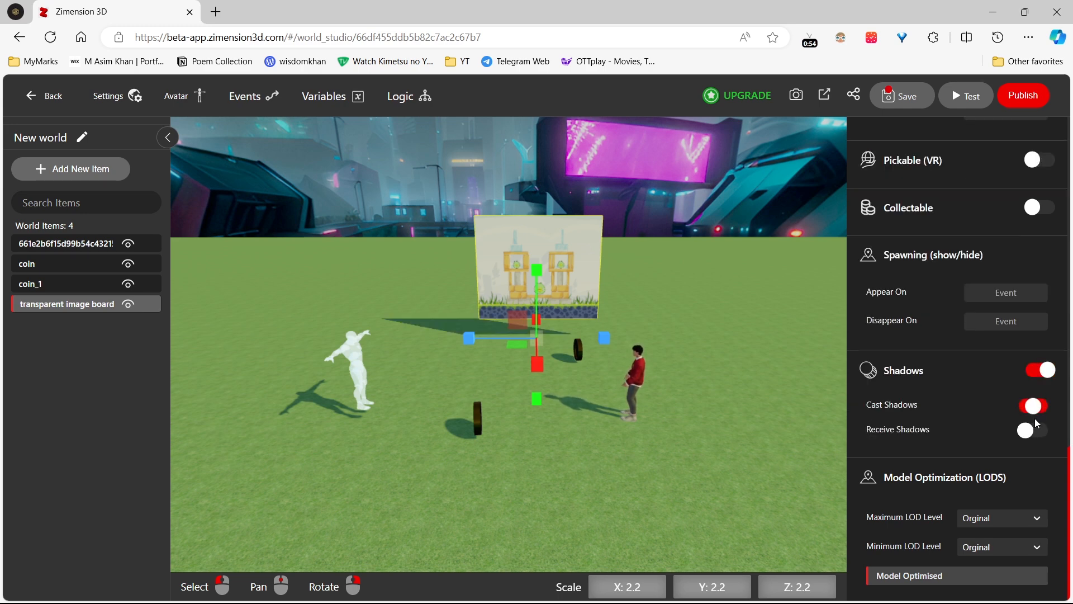
{"action": "left_click", "coordinate": [1035, 429]}
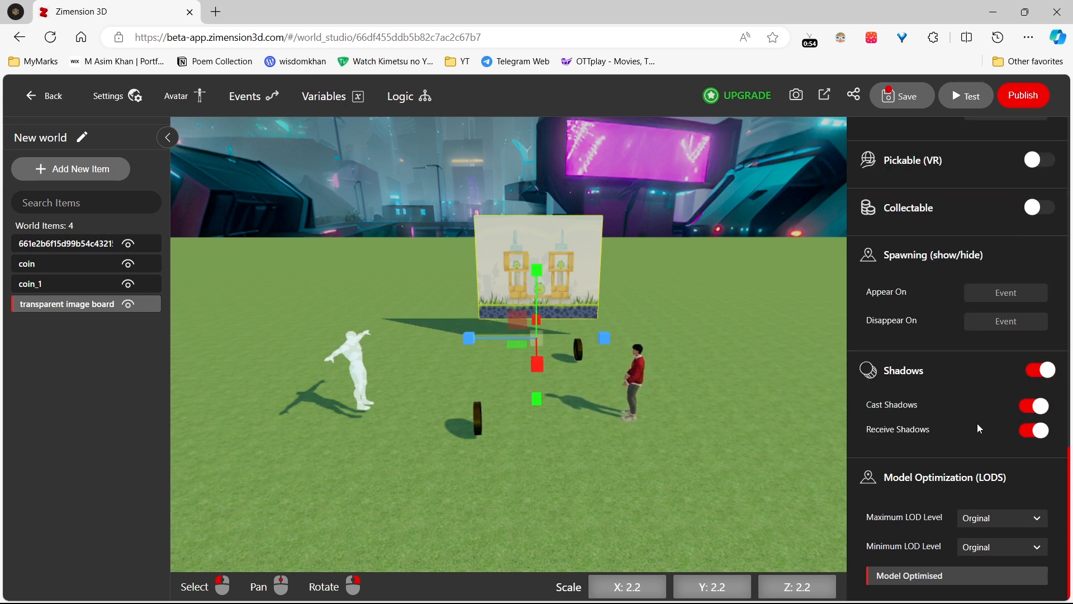
Step: Try the edit and delete options for the image board's uploaded picture
{"action": "scroll", "coordinate": [977, 424], "scroll_direction": "up", "scroll_amount": 8}
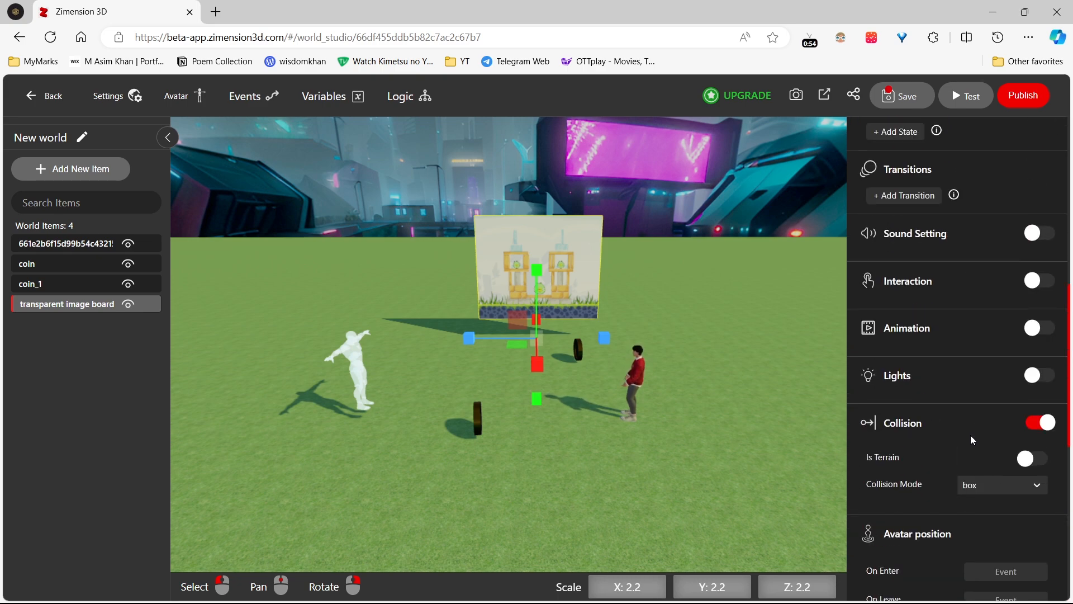
{"action": "scroll", "coordinate": [970, 434], "scroll_direction": "down", "scroll_amount": 4}
{"action": "scroll", "coordinate": [965, 436], "scroll_direction": "up", "scroll_amount": 9}
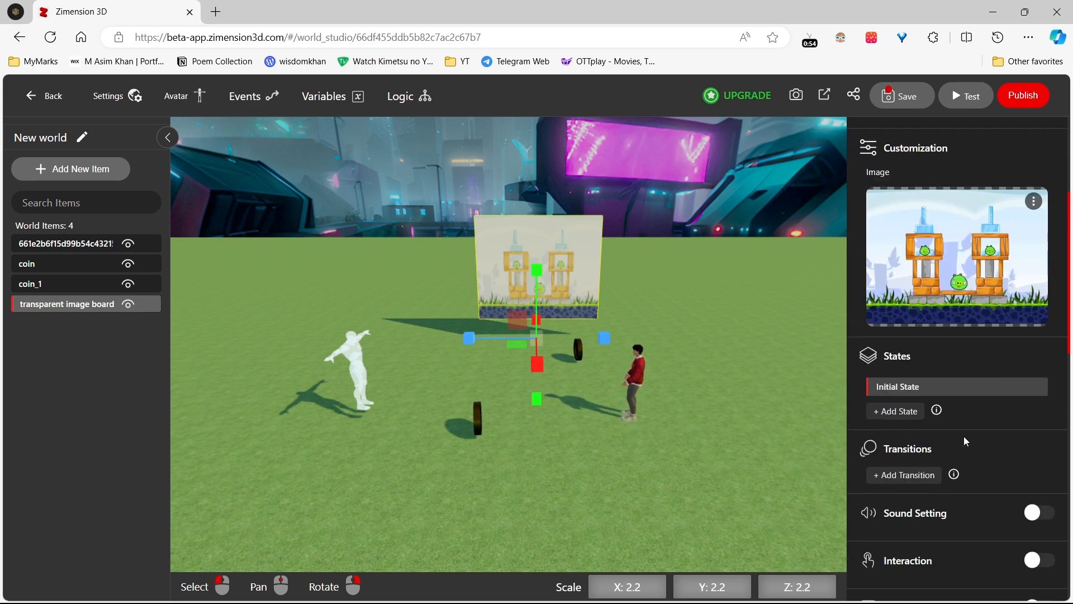
{"action": "scroll", "coordinate": [961, 434], "scroll_direction": "up", "scroll_amount": 4}
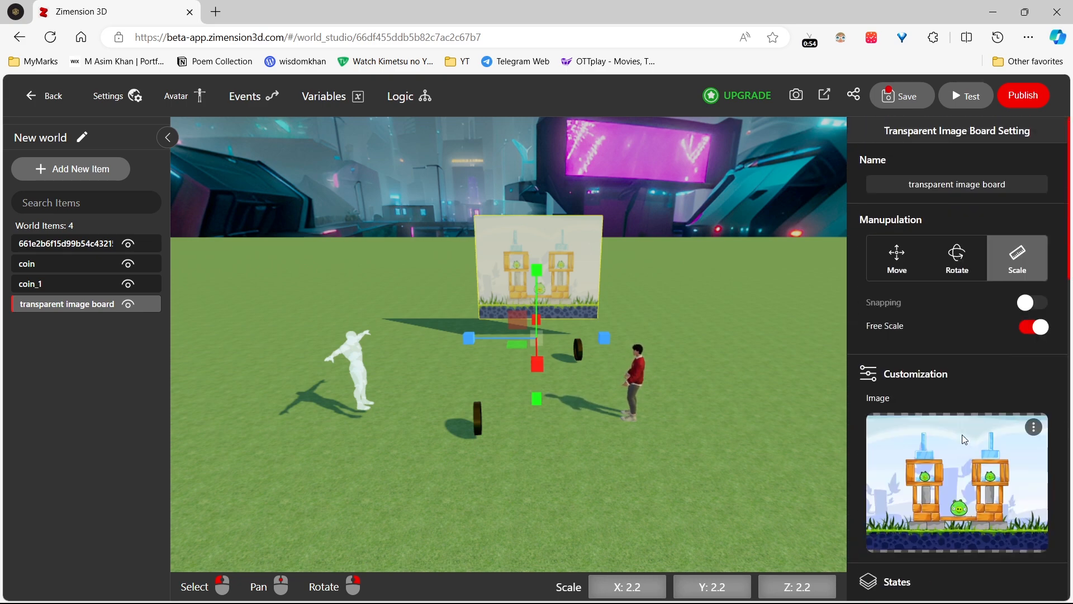
{"action": "left_click", "coordinate": [1030, 430]}
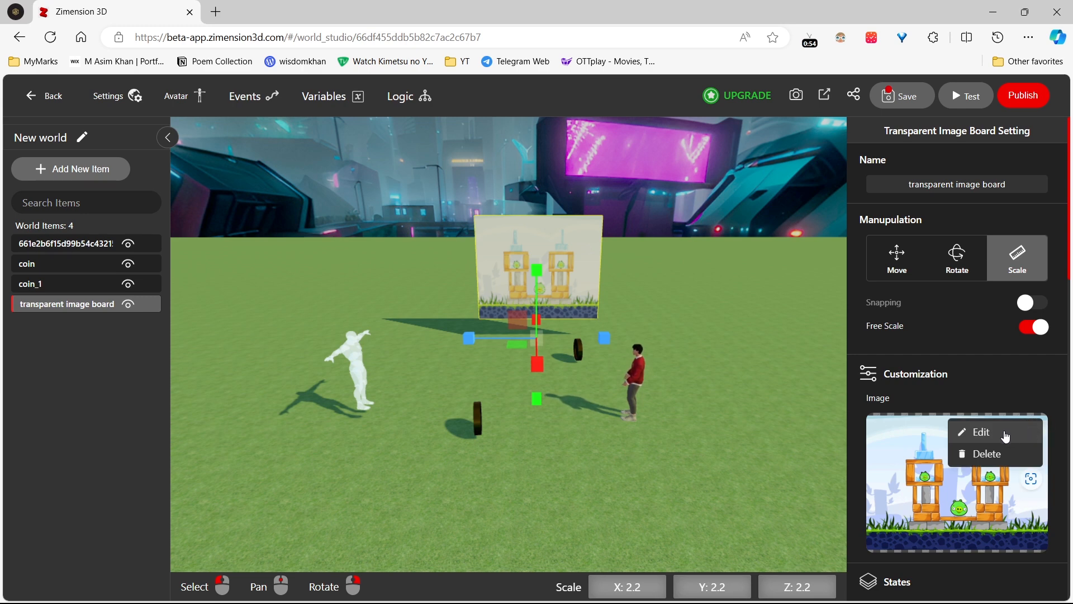
{"action": "left_click", "coordinate": [1004, 434]}
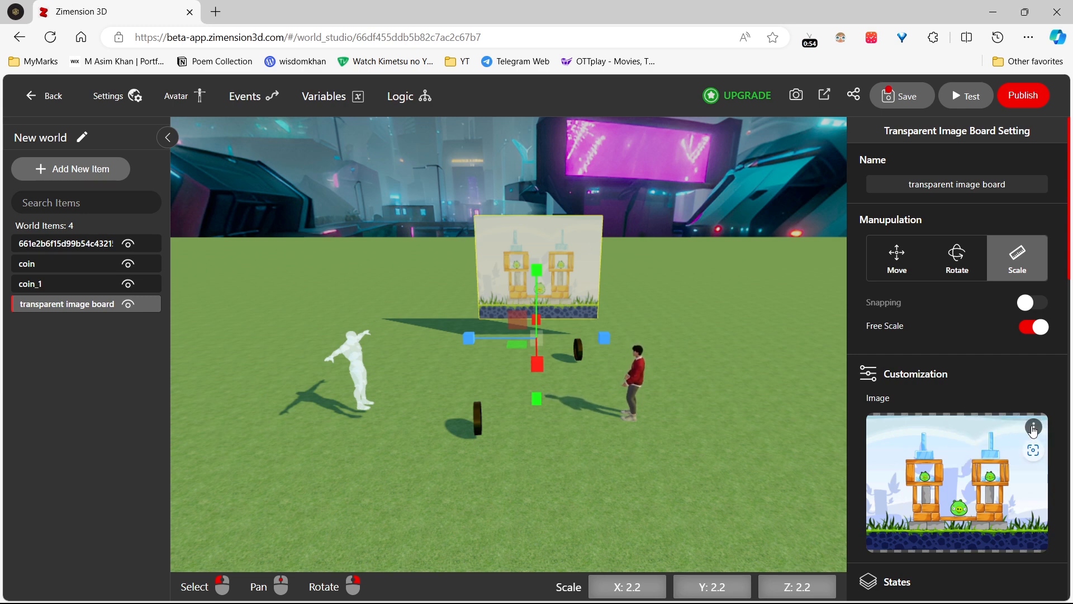
{"action": "left_click", "coordinate": [1033, 430]}
{"action": "left_click", "coordinate": [1000, 453]}
Step: Replace the image board's picture with the Angry Birds artwork from the device and deselect the board
{"action": "scroll", "coordinate": [1043, 426], "scroll_direction": "down", "scroll_amount": 5}
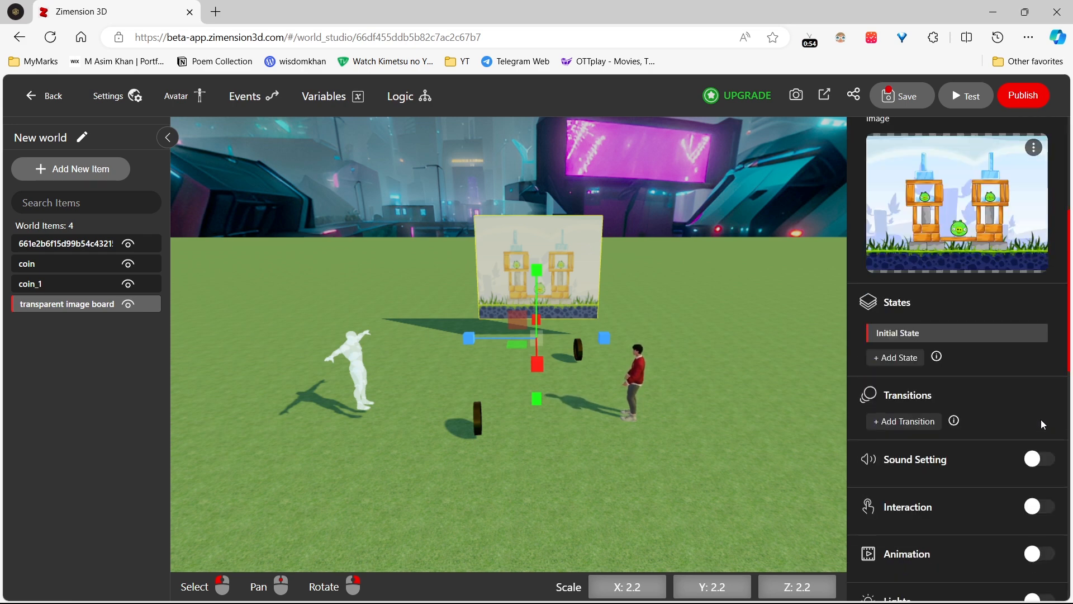
{"action": "scroll", "coordinate": [1040, 419], "scroll_direction": "up", "scroll_amount": 1}
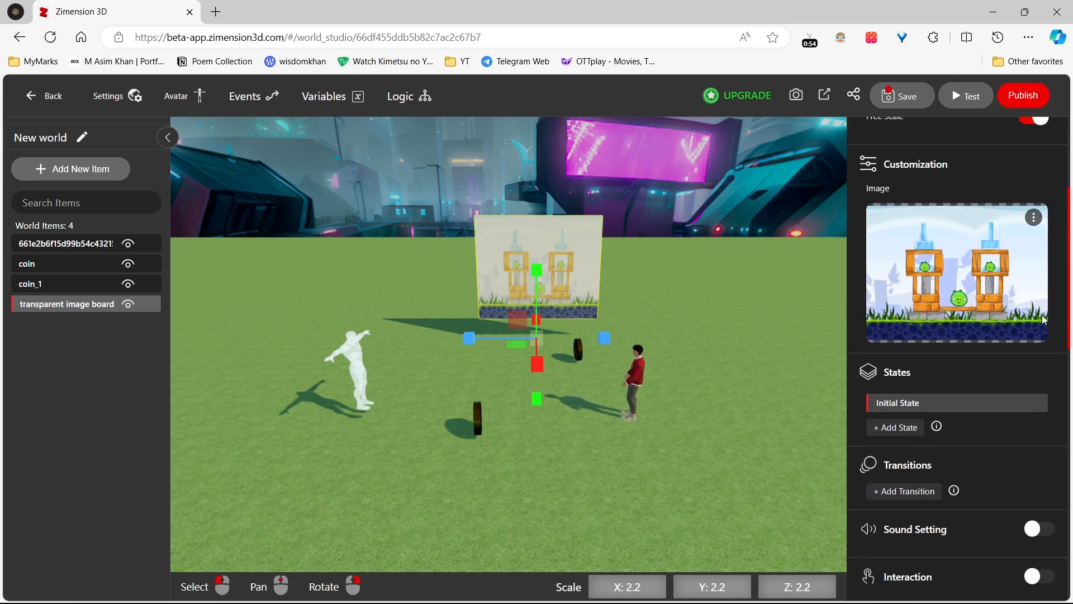
{"action": "left_click", "coordinate": [1034, 218]}
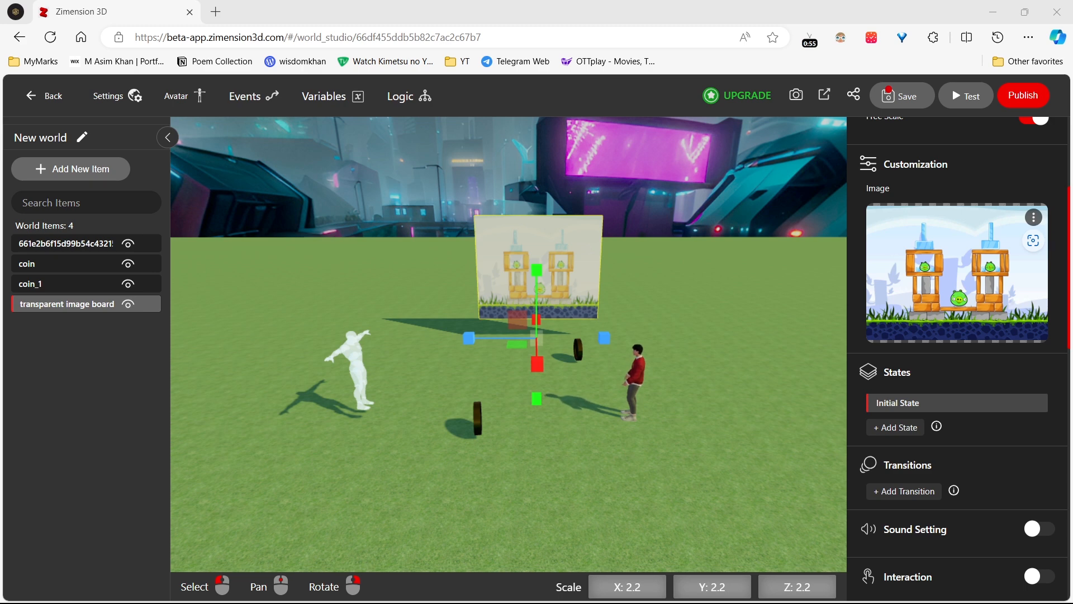
{"action": "double_click", "coordinate": [346, 256]}
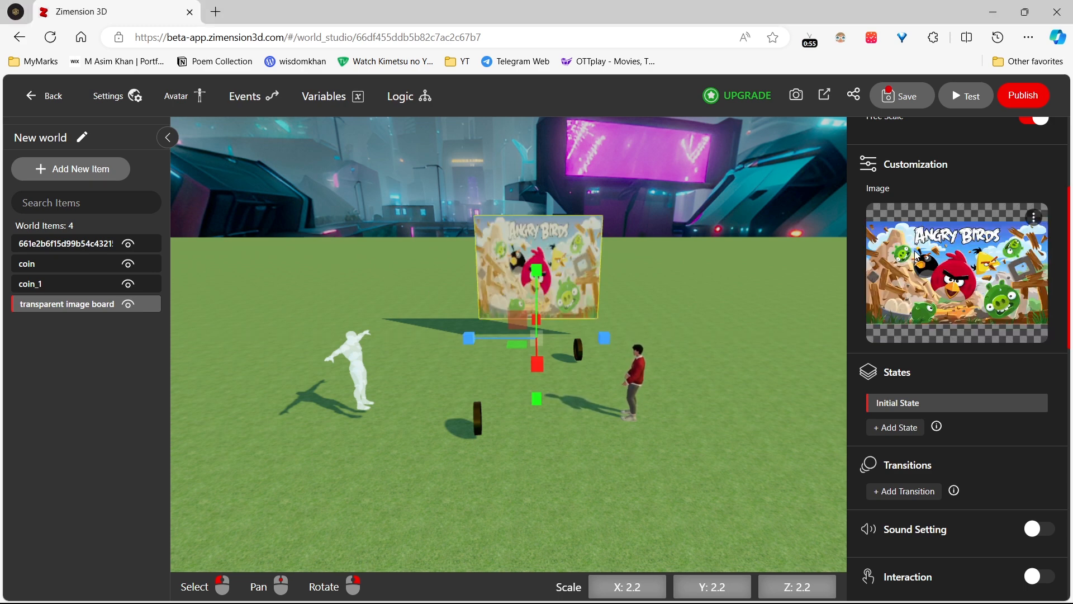
{"action": "scroll", "coordinate": [887, 358], "scroll_direction": "up", "scroll_amount": 2}
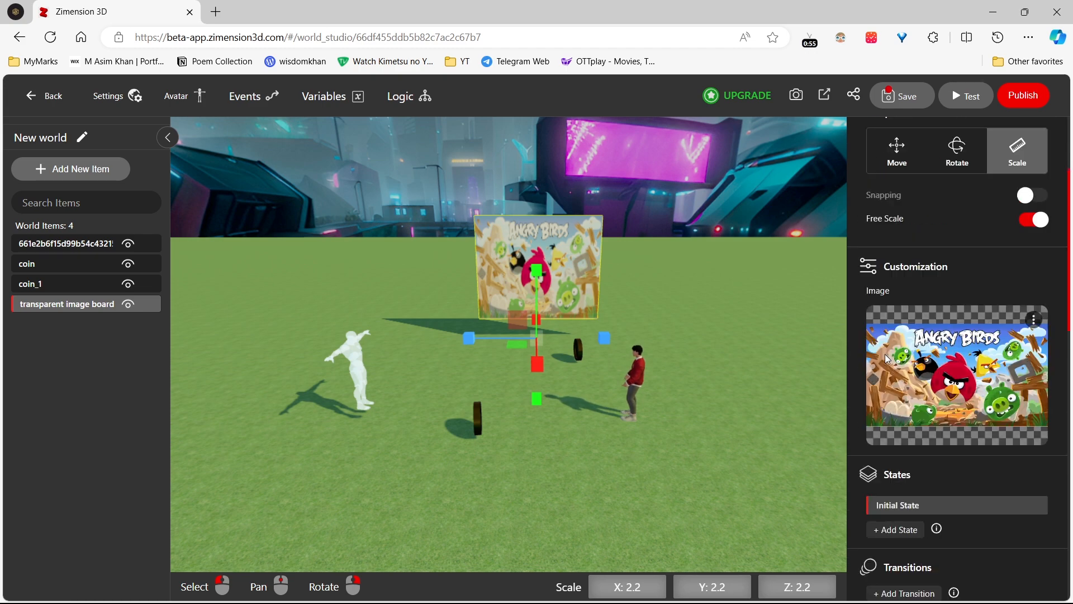
{"action": "scroll", "coordinate": [884, 353], "scroll_direction": "up", "scroll_amount": 2}
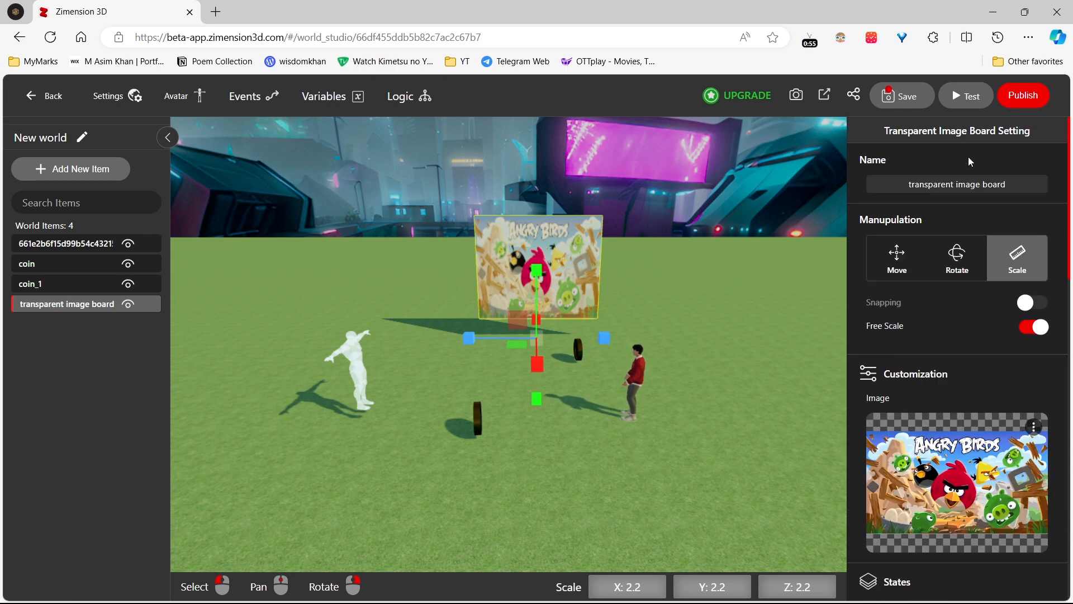
{"action": "left_click", "coordinate": [760, 339]}
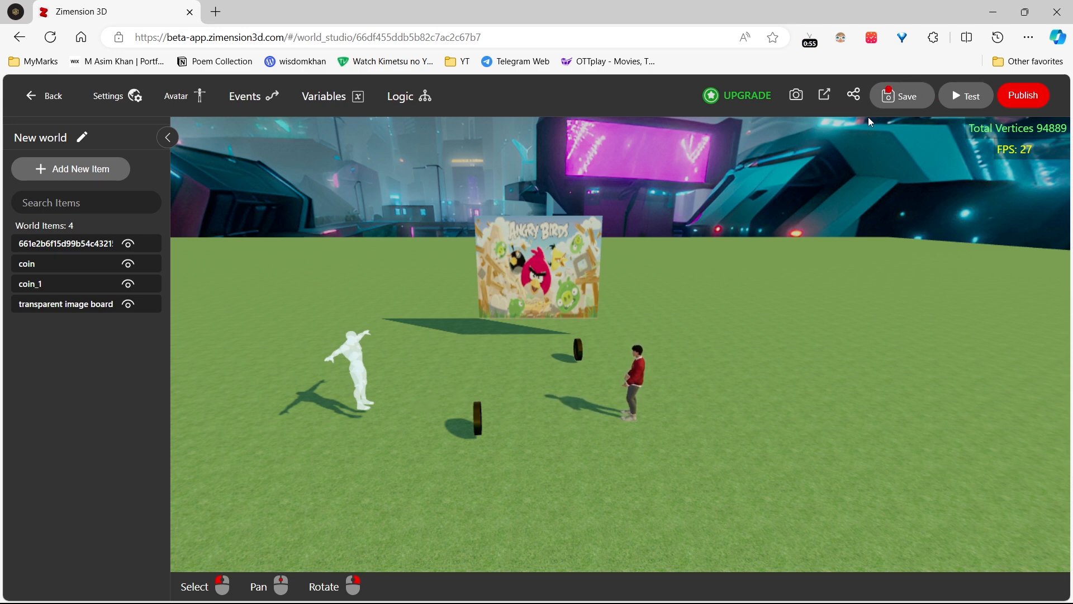
Step: Save the world and check the permission options in its sharing settings
{"action": "left_click", "coordinate": [907, 99]}
{"action": "left_click", "coordinate": [854, 95]}
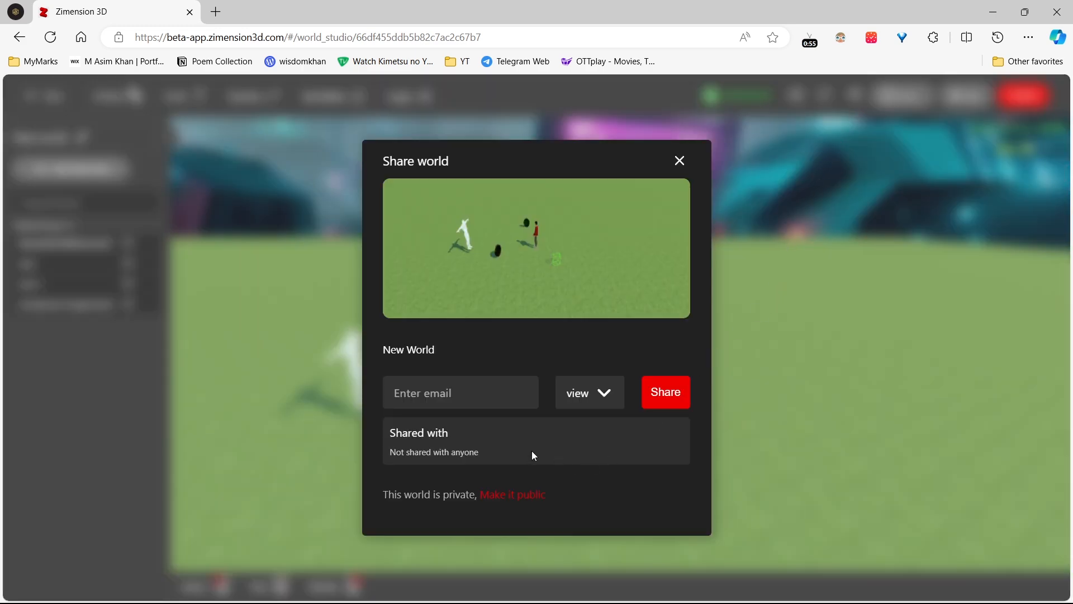
{"action": "left_click", "coordinate": [605, 399]}
{"action": "left_click", "coordinate": [606, 401]}
{"action": "left_click", "coordinate": [680, 162]}
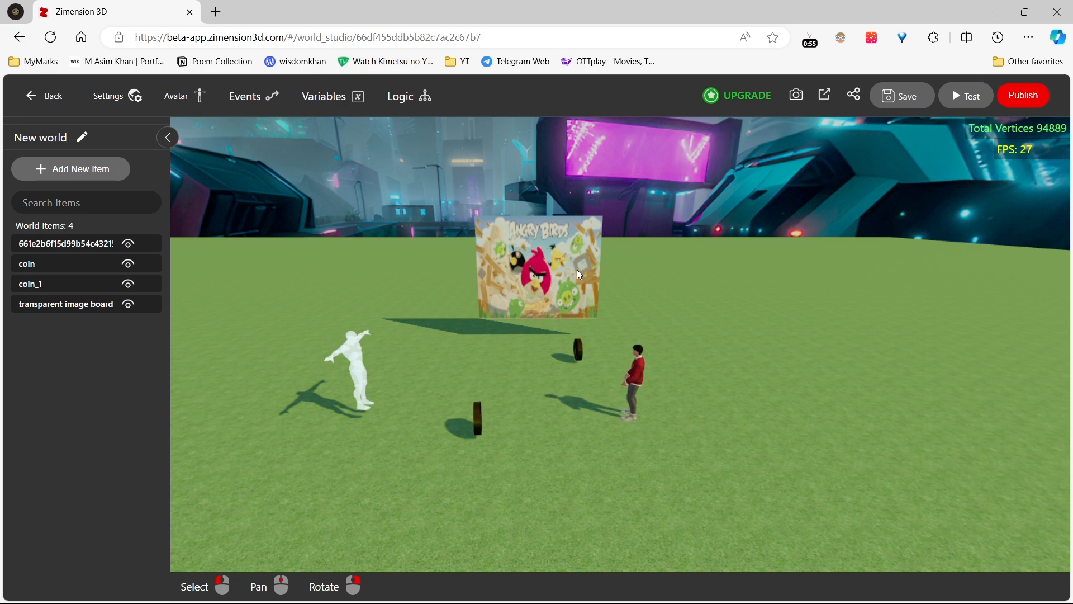
Step: Review the avatar's settings and the transparent image board's settings, leaving nothing selected
{"action": "left_click", "coordinate": [175, 99]}
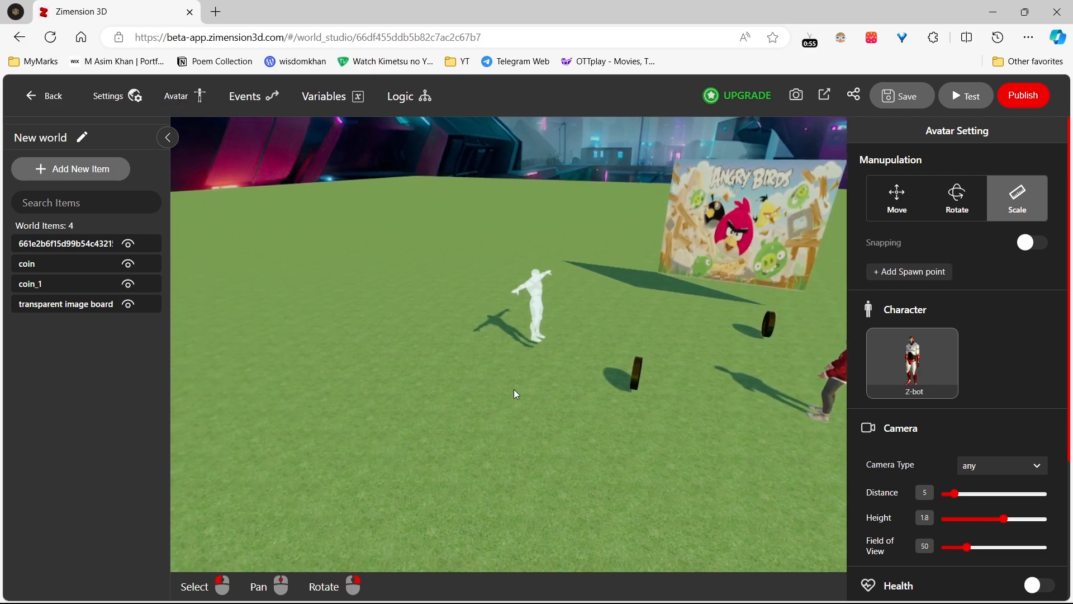
{"action": "left_click", "coordinate": [796, 208]}
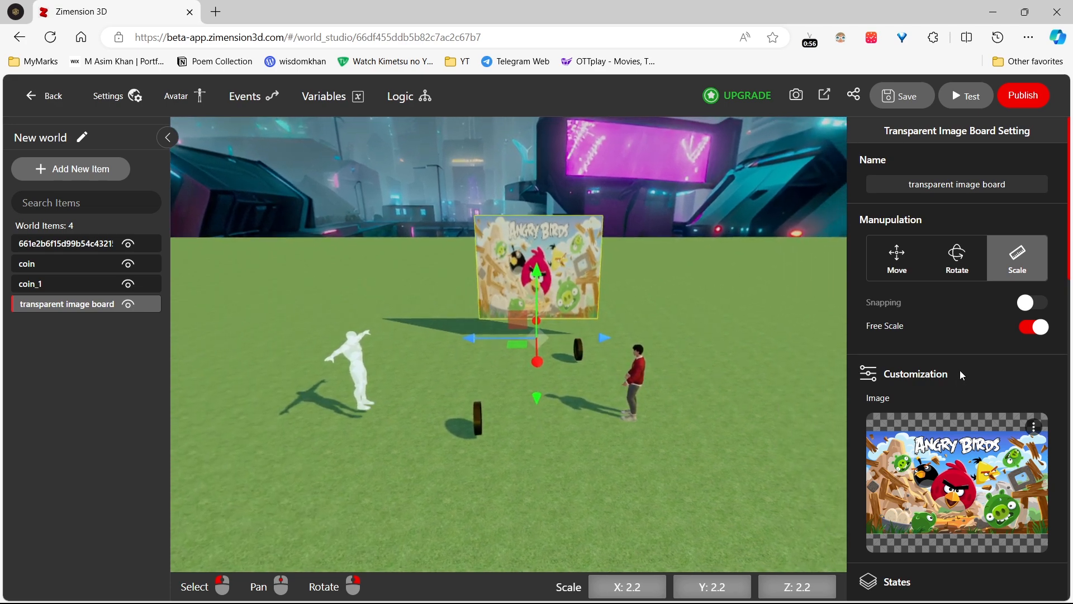
{"action": "scroll", "coordinate": [961, 370], "scroll_direction": "down", "scroll_amount": 4}
{"action": "left_click", "coordinate": [702, 390]}
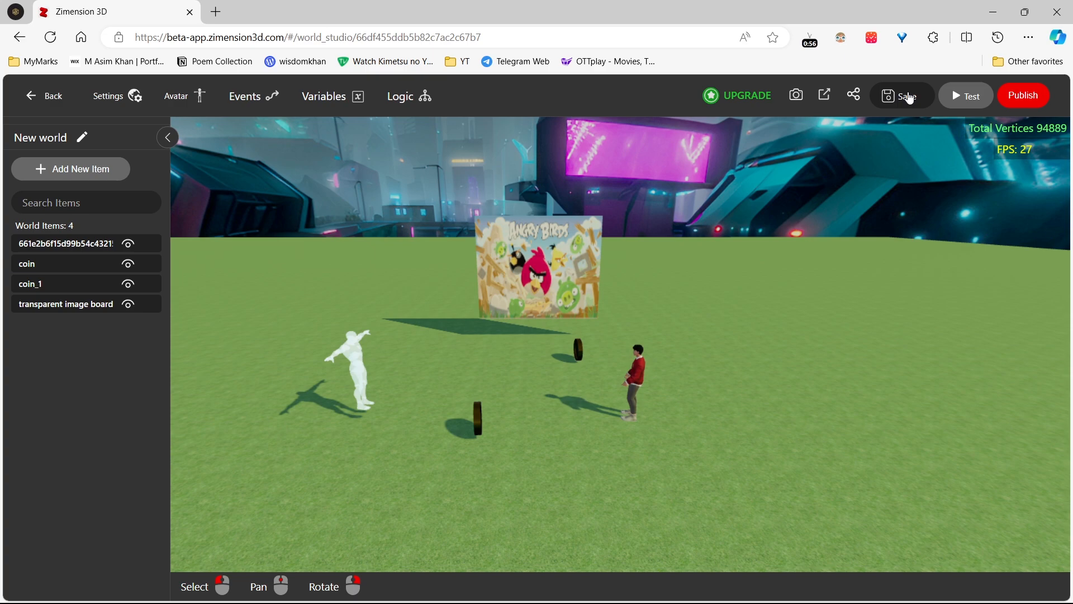
Step: Run the world in test mode and try switching between first-person and third-person camera views
{"action": "left_click", "coordinate": [958, 97]}
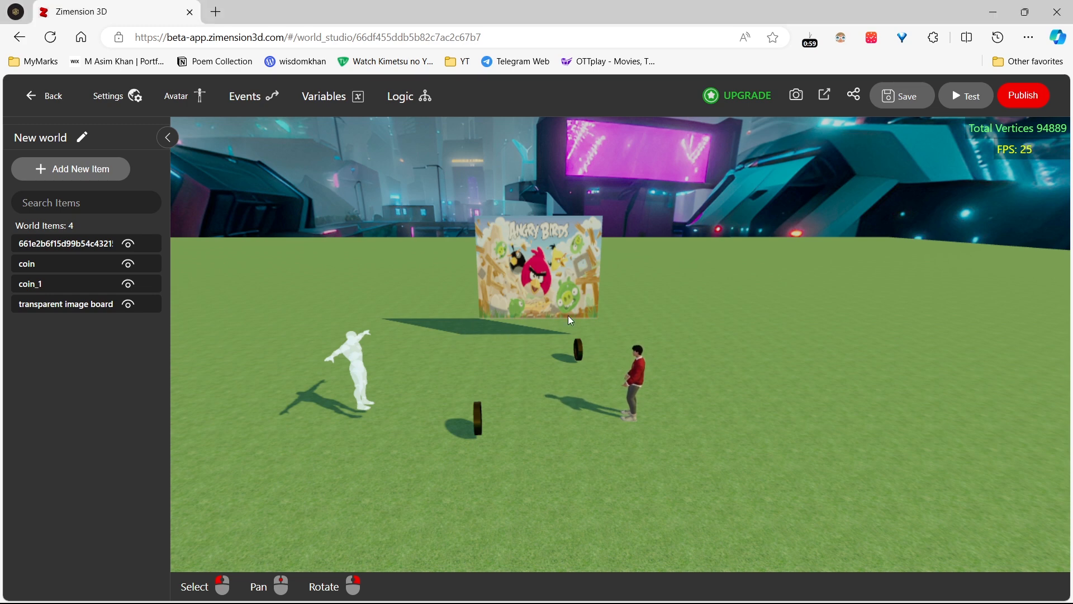
{"action": "left_click", "coordinate": [965, 96]}
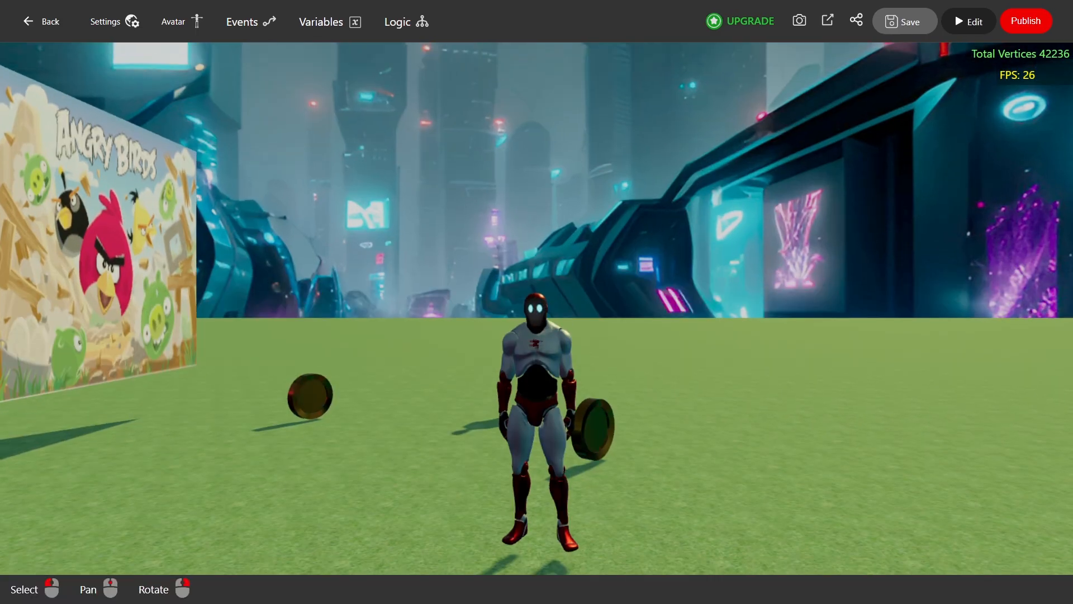
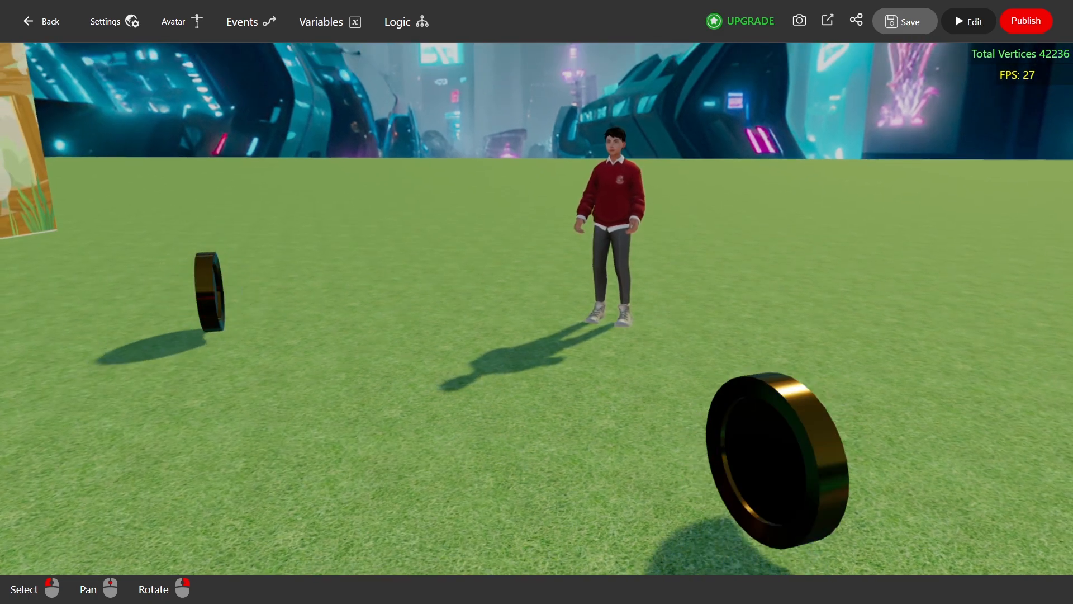
{"action": "scroll", "coordinate": [537, 309], "scroll_direction": "down", "scroll_amount": 5}
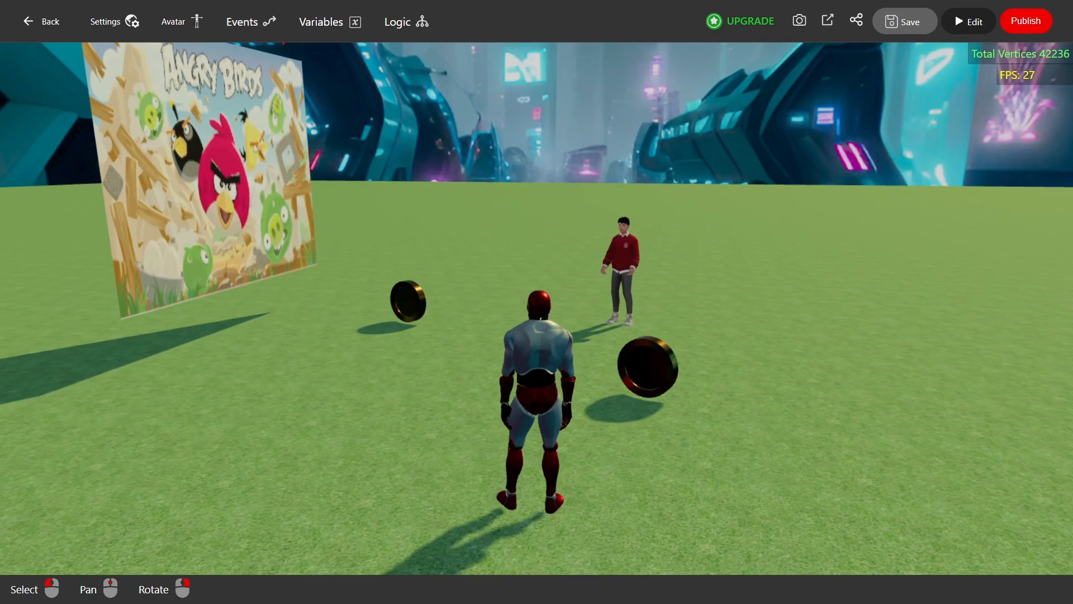
{"action": "key", "text": "v"}
{"action": "key", "text": "v"}
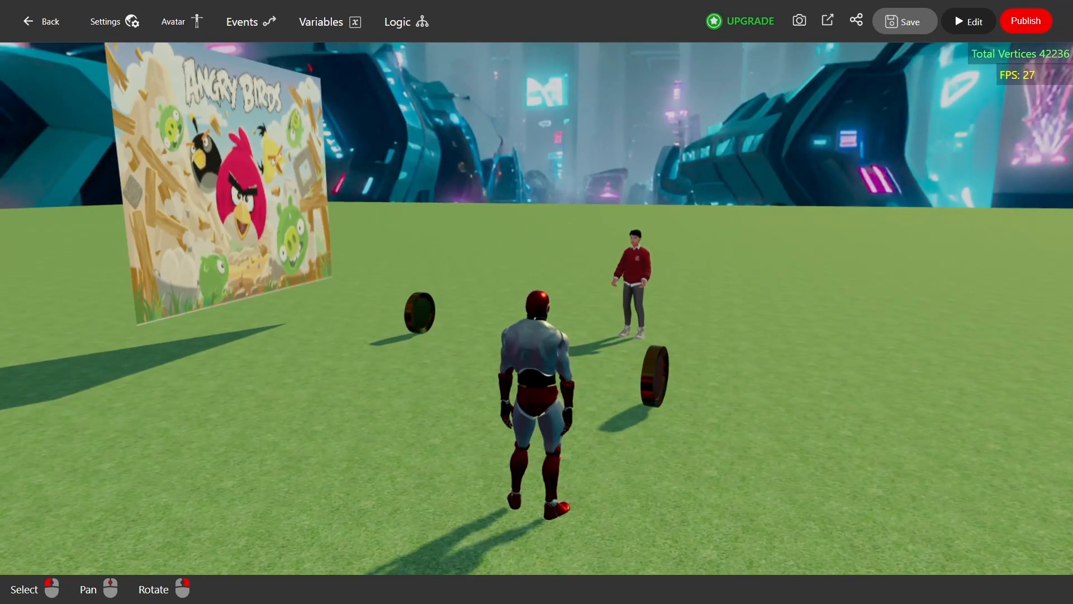
Step: Try the avatar's sideways movement and jumping in the test run
{"action": "key", "text": "d"}
{"action": "key", "text": "a"}
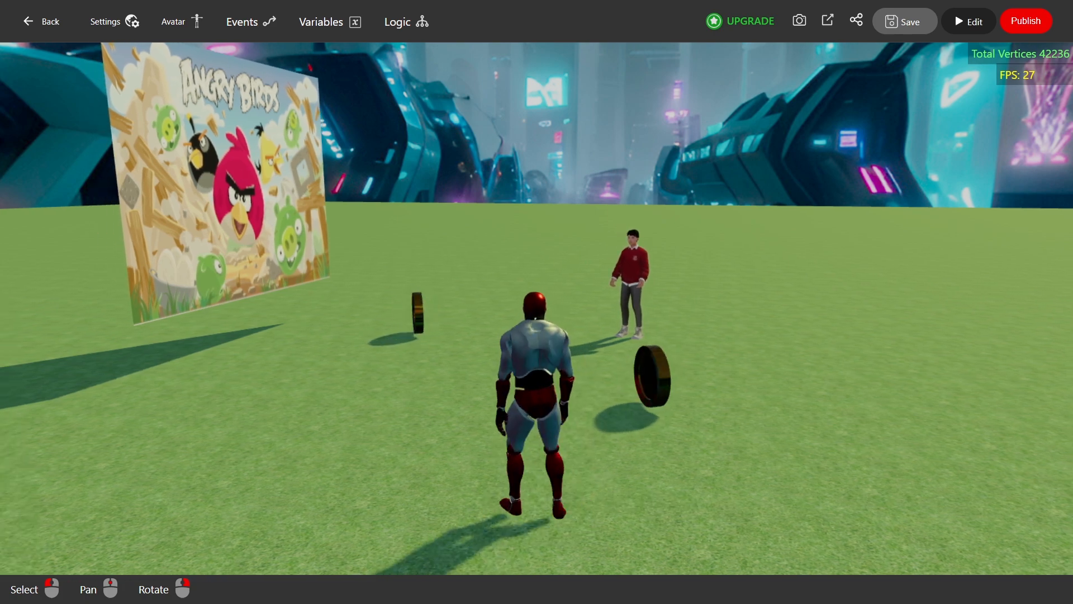
{"action": "key", "text": "d"}
{"action": "key", "text": "space"}
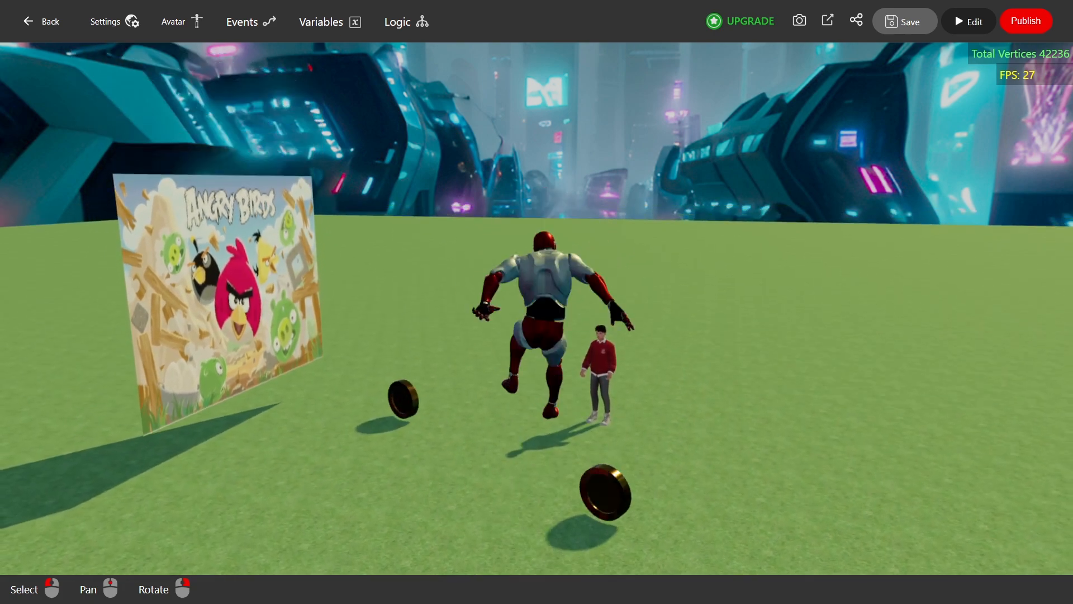
{"action": "key", "text": "space"}
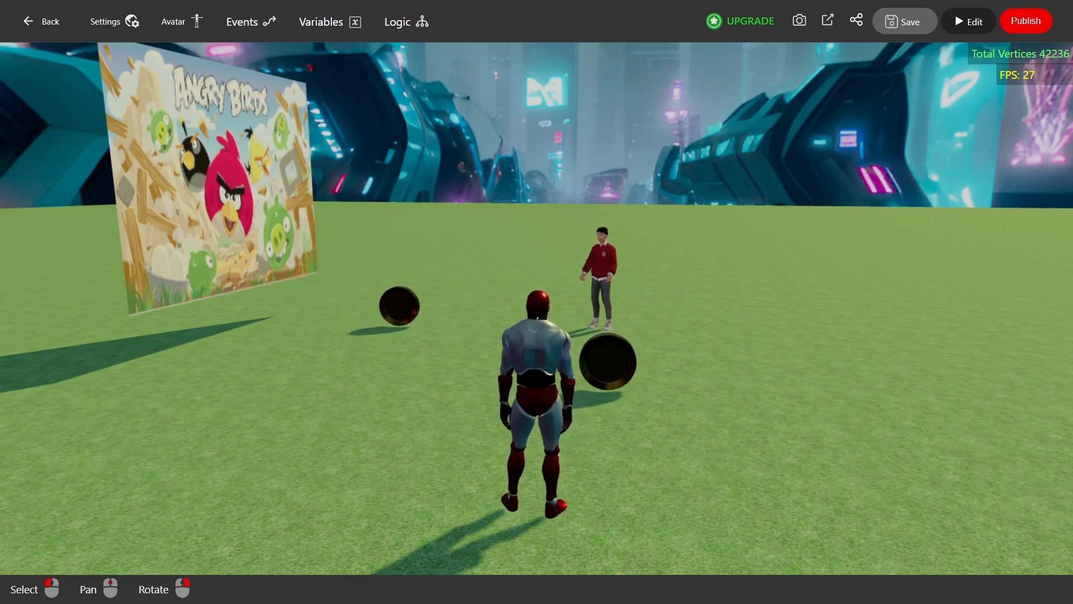
Step: Run the avatar around the coins and up to the boy in the red sweater, and leave the test
{"action": "key", "text": "d"}
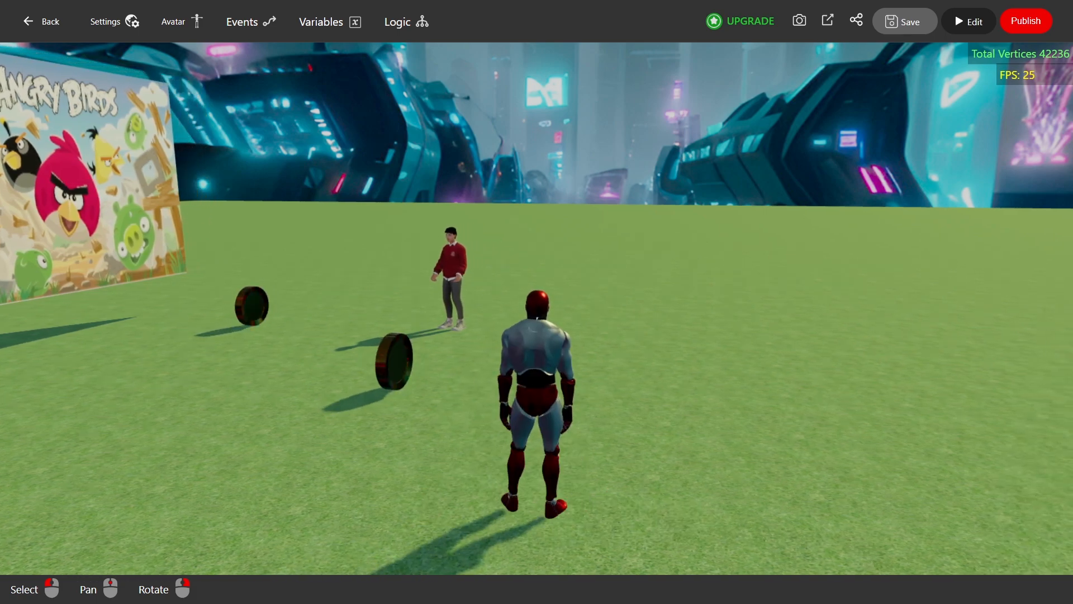
{"action": "key", "text": "w"}
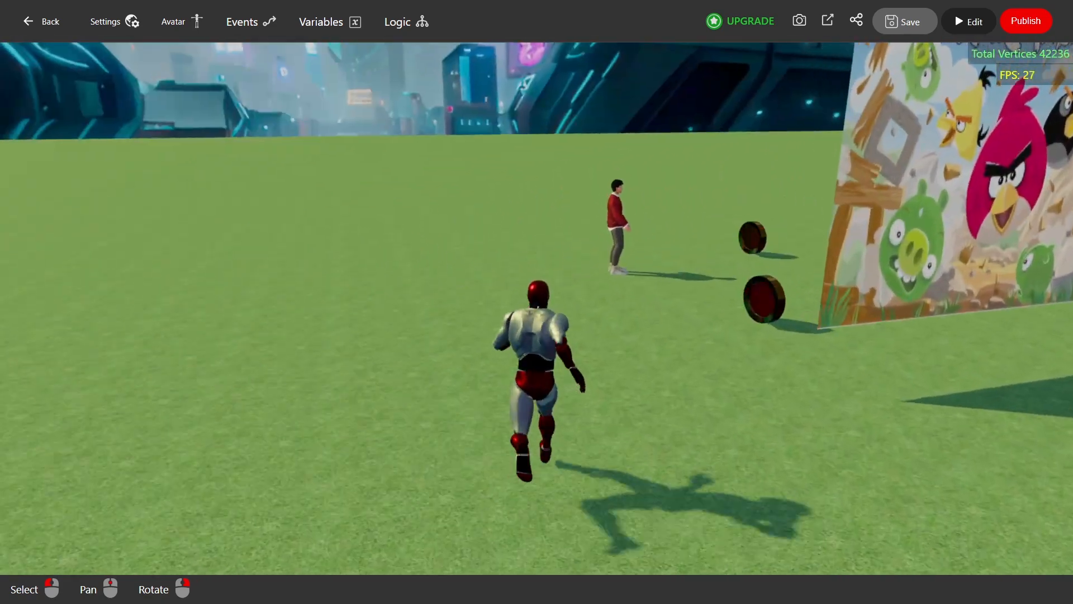
{"action": "key", "text": "w"}
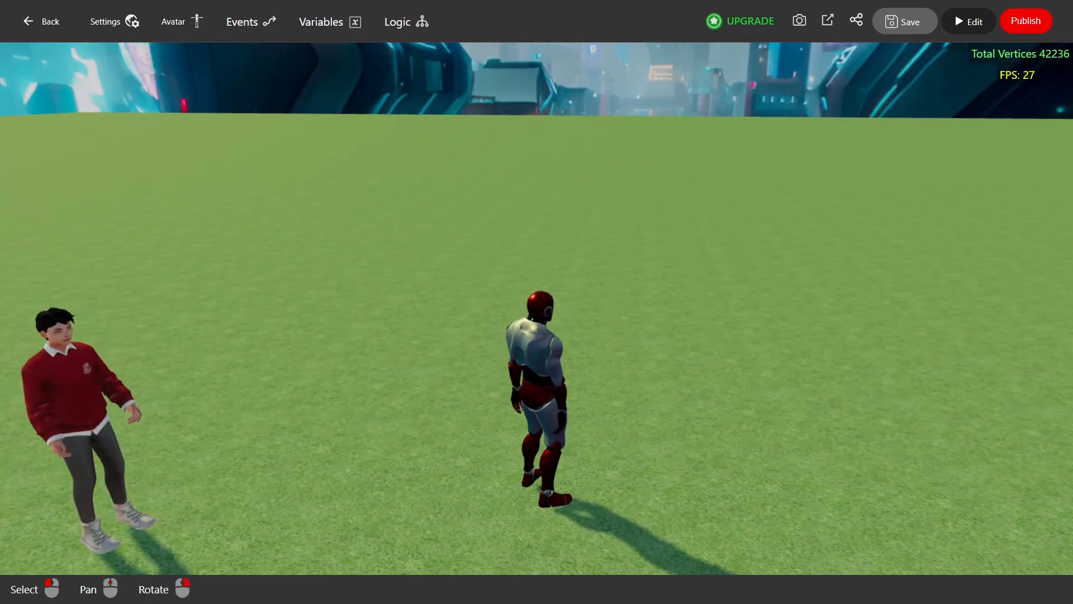
{"action": "key", "text": "w"}
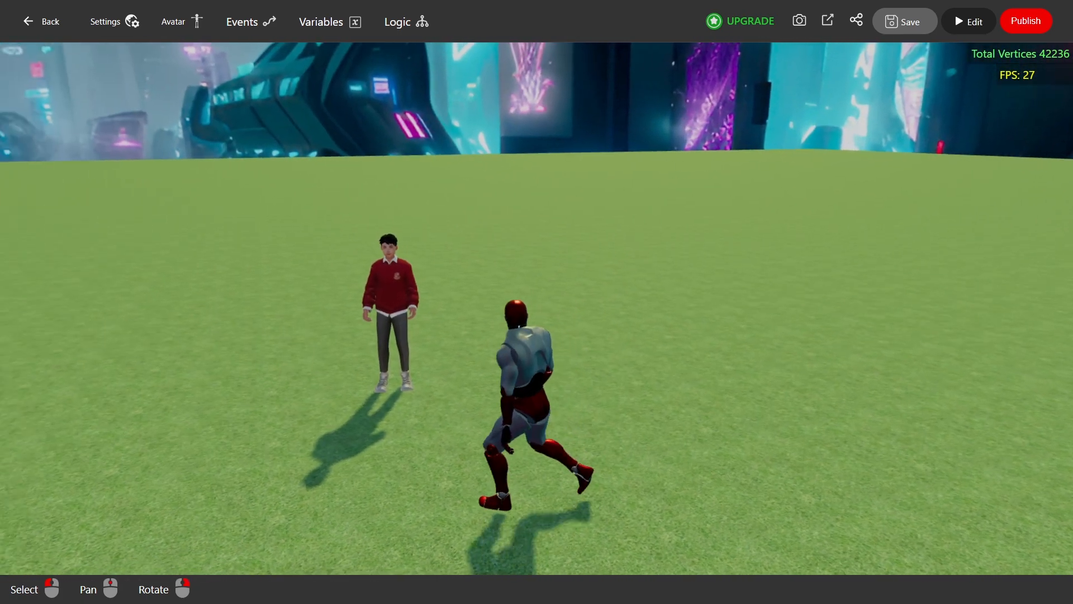
{"action": "key", "text": "a"}
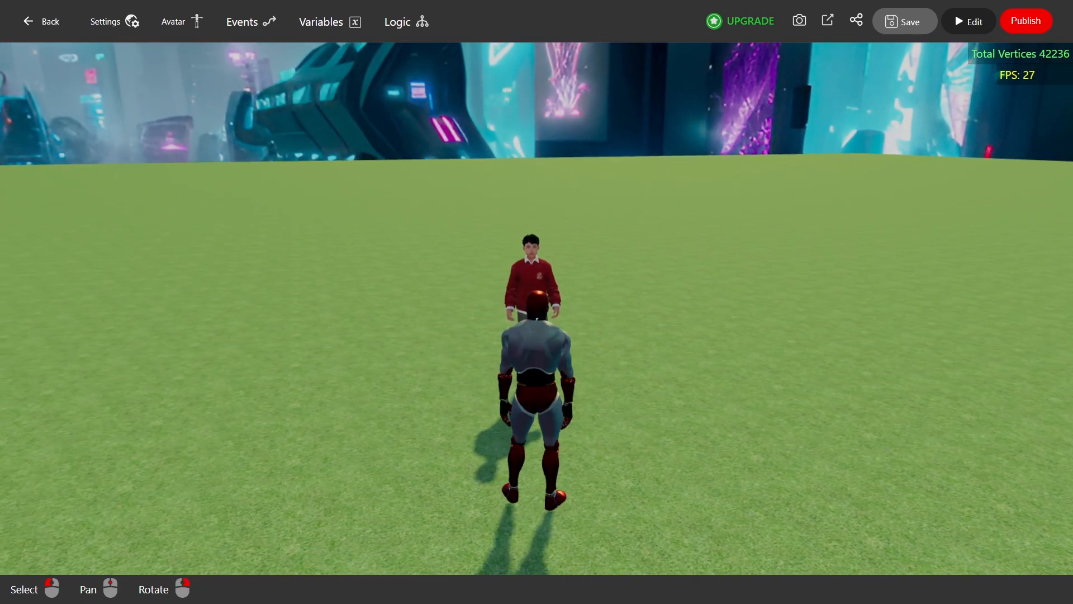
{"action": "key", "text": "w"}
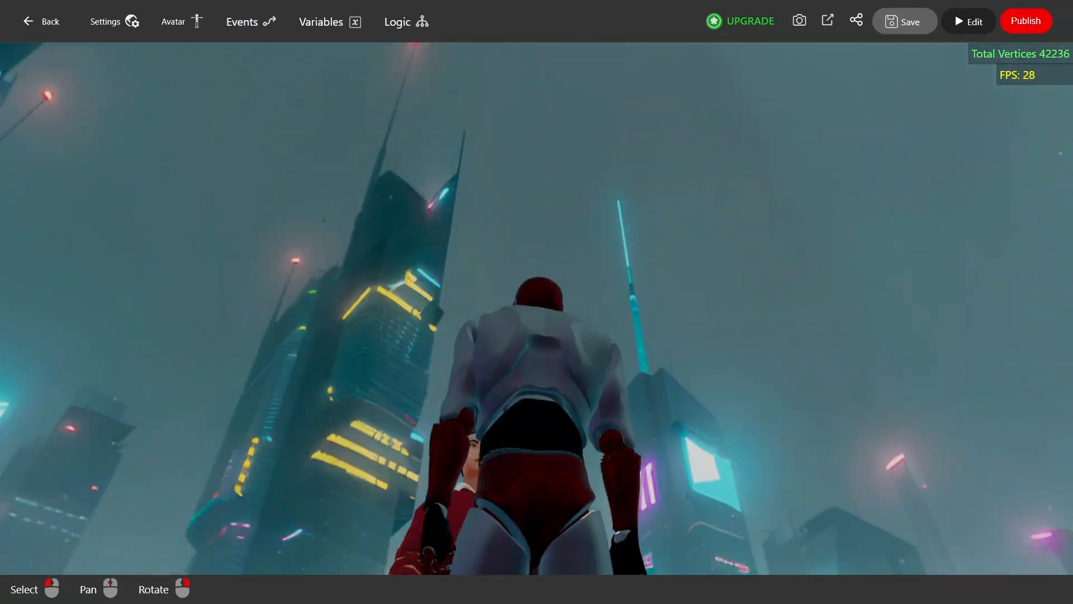
{"action": "key", "text": "Escape"}
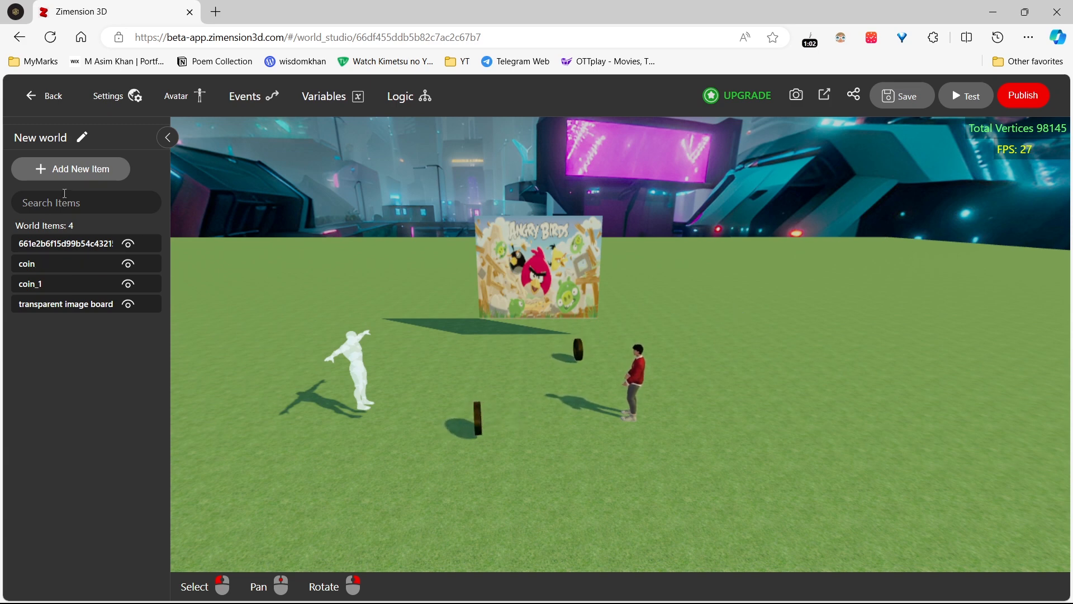
Step: Change the avatar's character to Rachel from the library characters and add a spawn point
{"action": "left_click", "coordinate": [360, 359]}
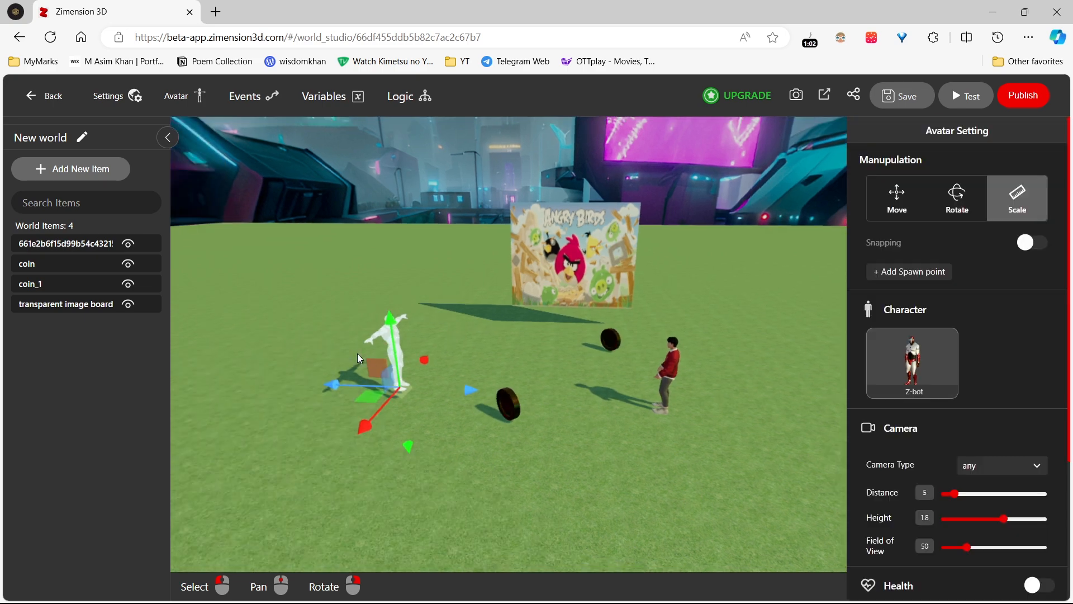
{"action": "scroll", "coordinate": [969, 422], "scroll_direction": "down", "scroll_amount": 4}
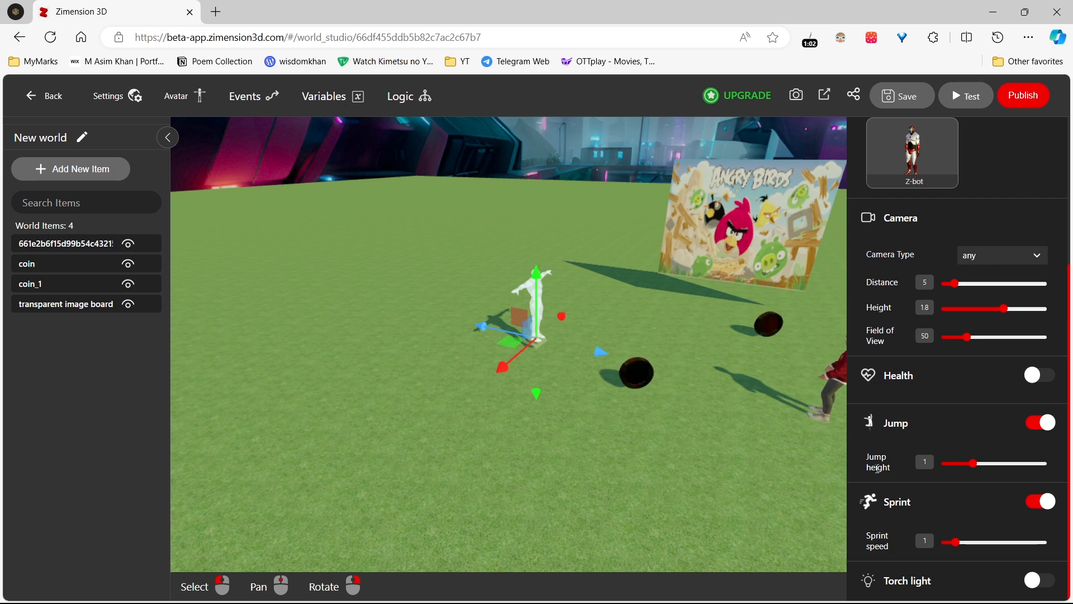
{"action": "scroll", "coordinate": [878, 468], "scroll_direction": "up", "scroll_amount": 1}
{"action": "scroll", "coordinate": [877, 468], "scroll_direction": "up", "scroll_amount": 2}
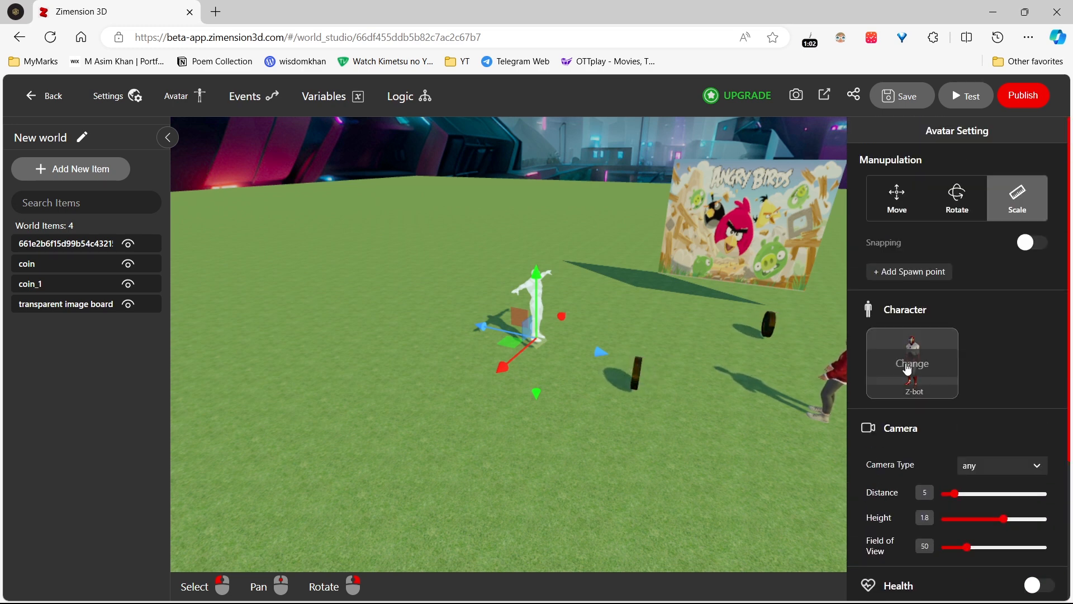
{"action": "left_click", "coordinate": [907, 362]}
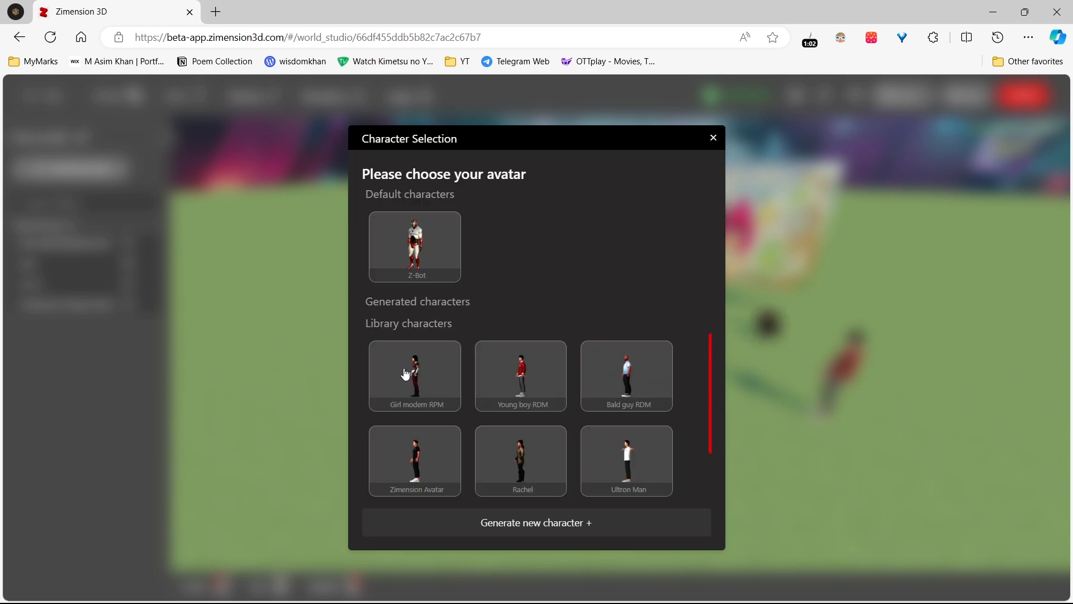
{"action": "left_click", "coordinate": [496, 441]}
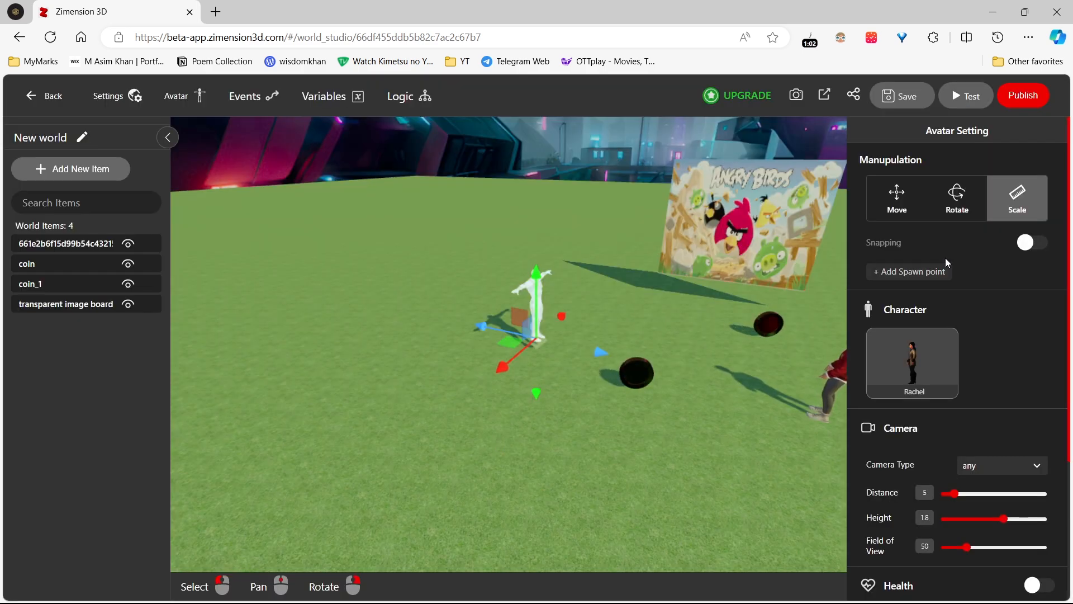
{"action": "left_click", "coordinate": [917, 271]}
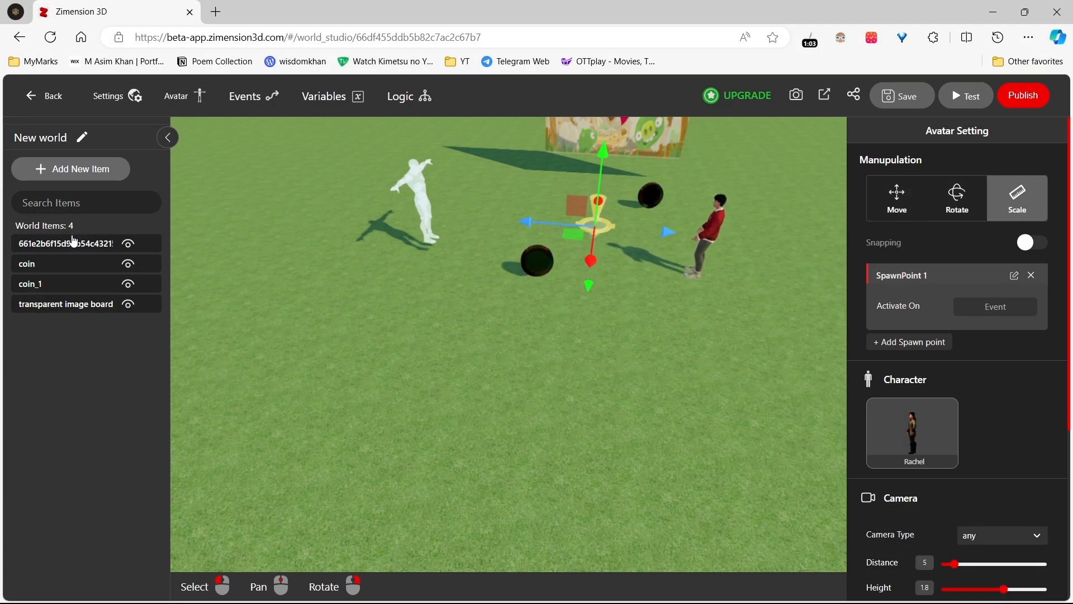
Step: Enable interaction on the boy character and set its interaction label to Talk
{"action": "left_click", "coordinate": [72, 243]}
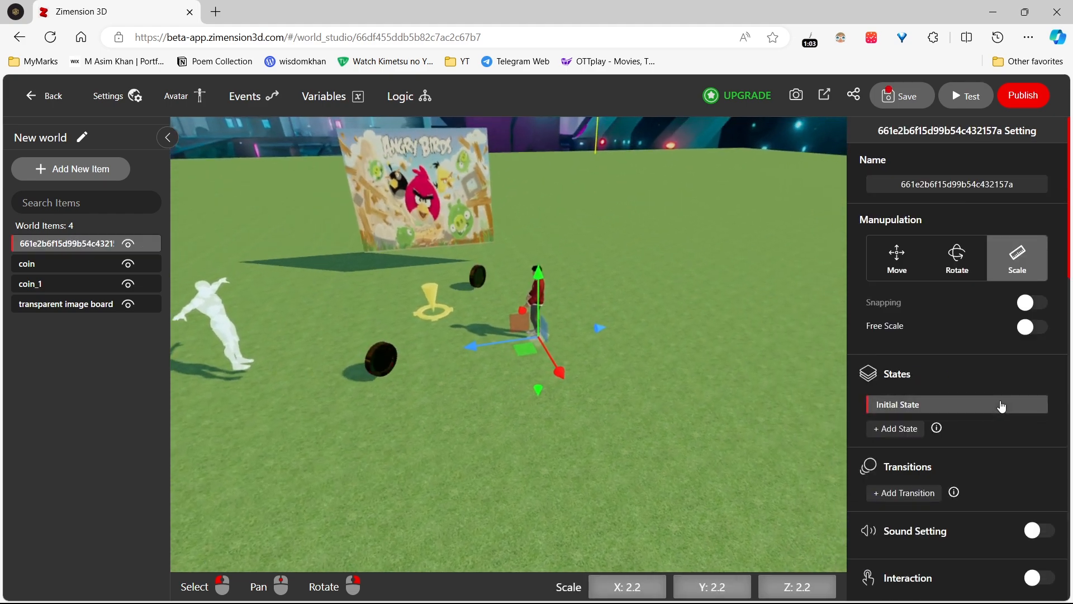
{"action": "scroll", "coordinate": [1000, 410], "scroll_direction": "down", "scroll_amount": 3}
{"action": "scroll", "coordinate": [1000, 412], "scroll_direction": "down", "scroll_amount": 3}
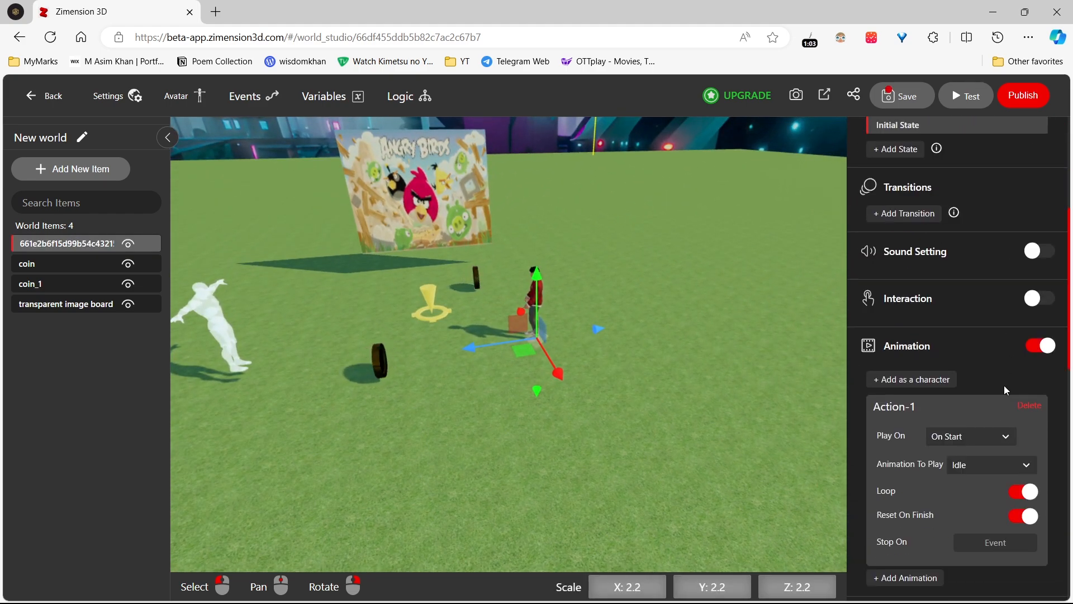
{"action": "left_click", "coordinate": [1044, 298]}
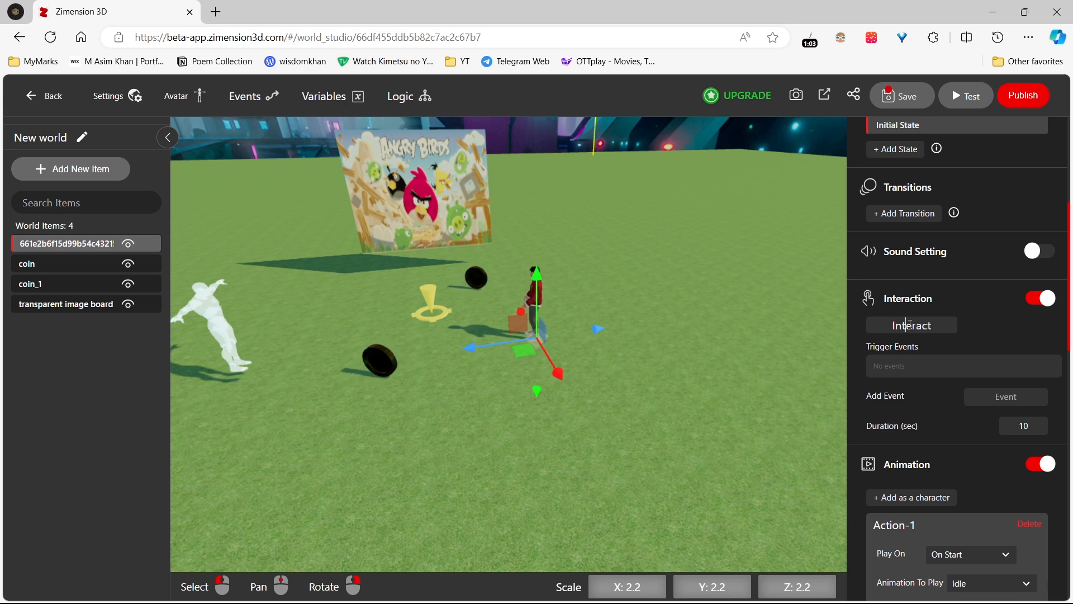
{"action": "key", "text": "BackSpace"}
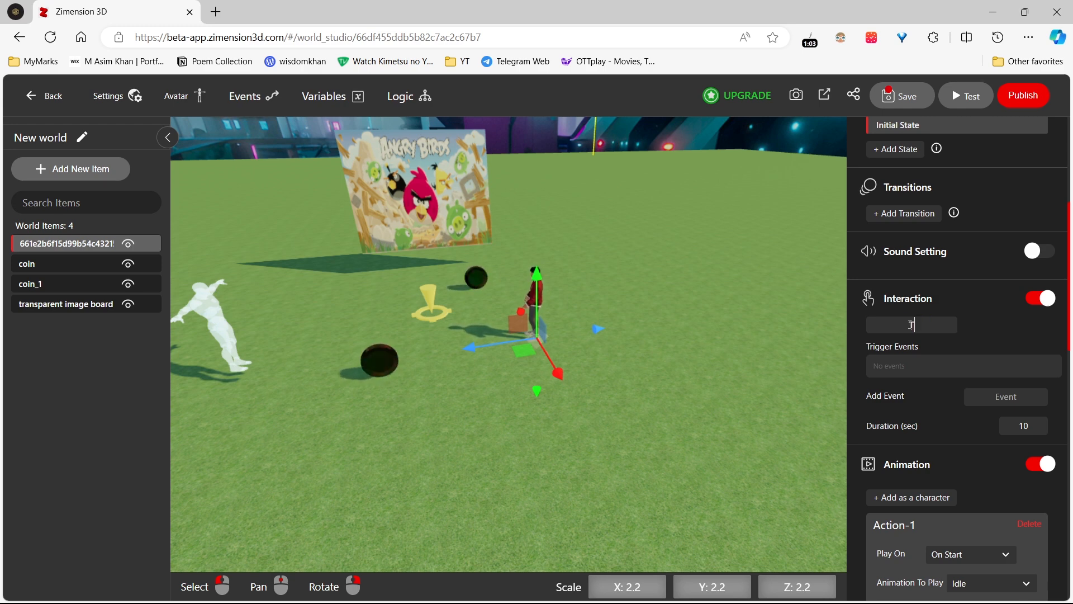
{"action": "type", "text": "Talk"}
{"action": "scroll", "coordinate": [1016, 400], "scroll_direction": "down", "scroll_amount": 5}
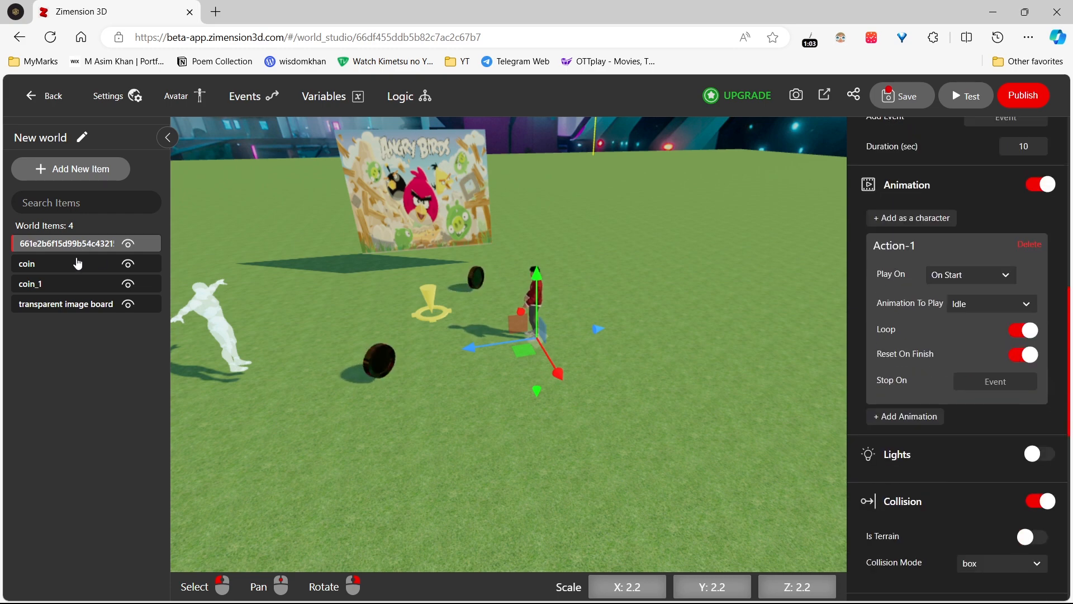
Step: Review the first coin's animation, collision and collectable settings, including its On Collect Event
{"action": "left_click", "coordinate": [52, 264]}
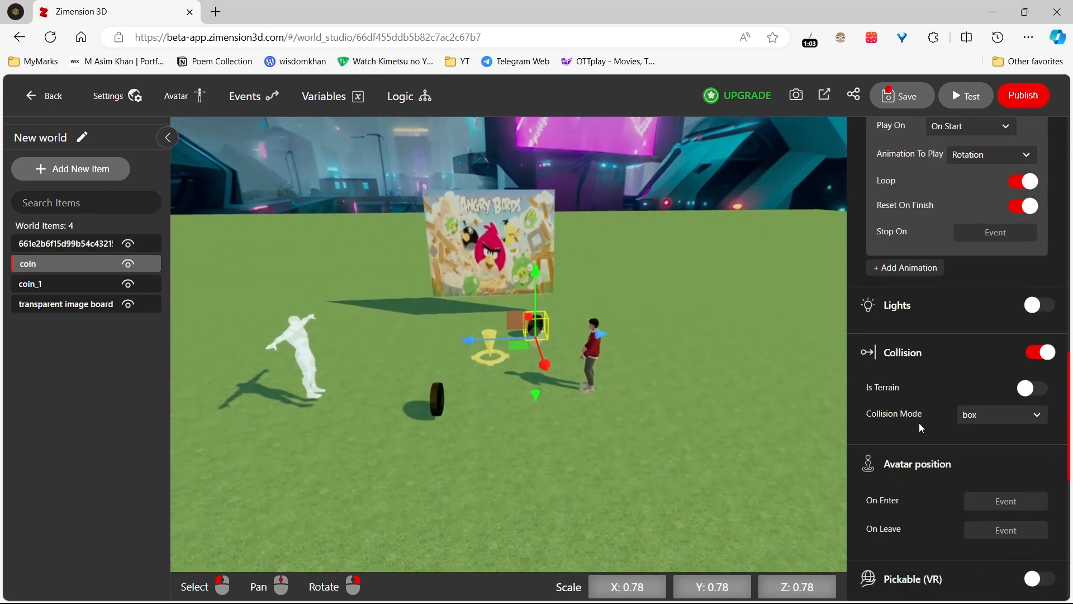
{"action": "scroll", "coordinate": [921, 430], "scroll_direction": "up", "scroll_amount": 2}
{"action": "scroll", "coordinate": [921, 429], "scroll_direction": "up", "scroll_amount": 2}
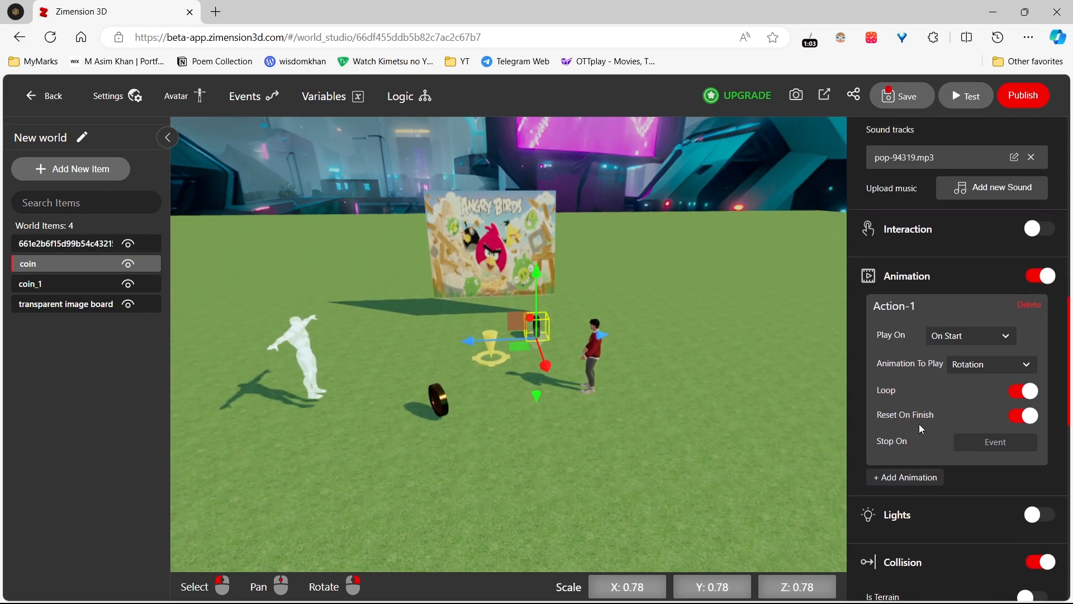
{"action": "scroll", "coordinate": [921, 429], "scroll_direction": "down", "scroll_amount": 5}
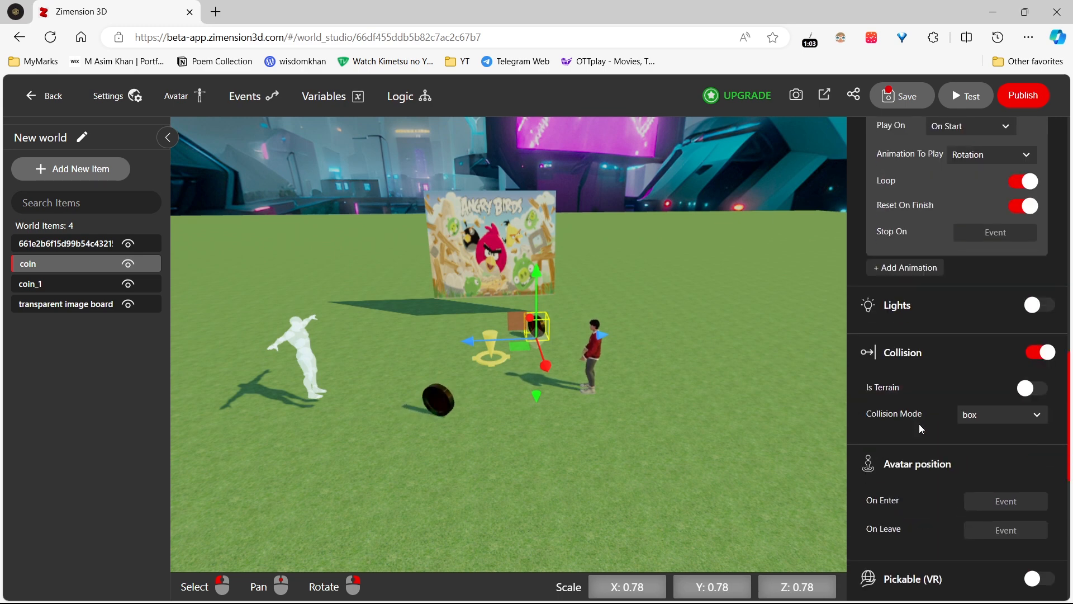
{"action": "scroll", "coordinate": [921, 429], "scroll_direction": "down", "scroll_amount": 4}
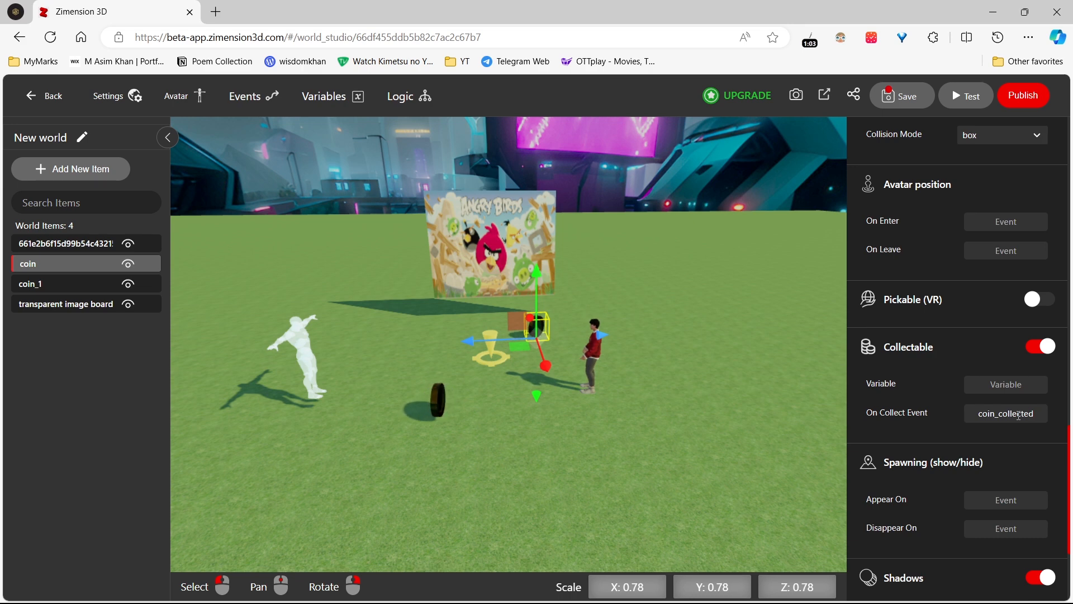
Step: Check the first coin's sound settings, including the event that starts its sound
{"action": "scroll", "coordinate": [1019, 414], "scroll_direction": "down", "scroll_amount": 1}
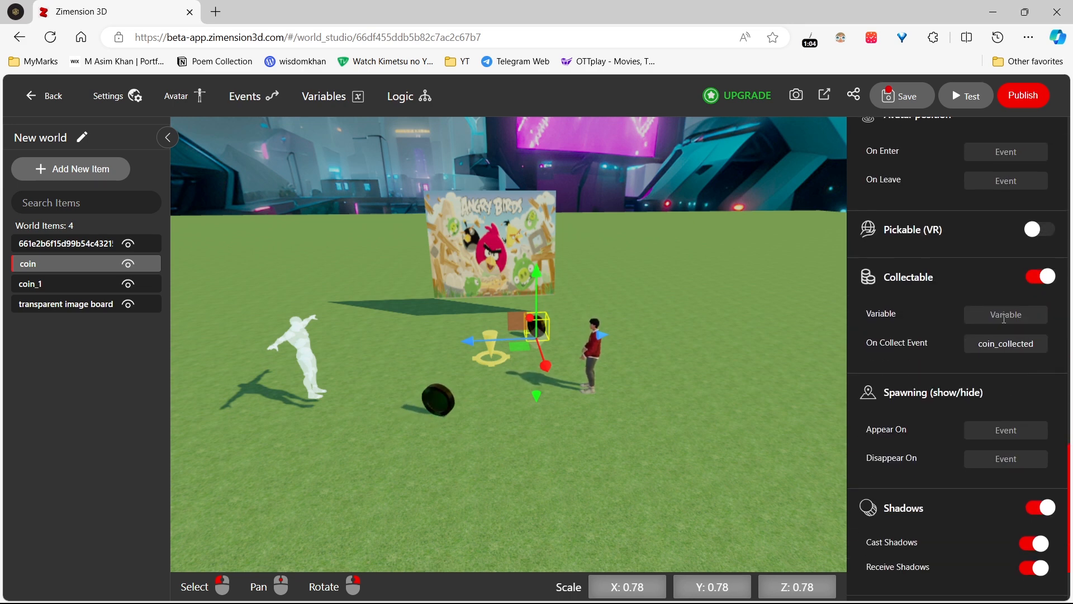
{"action": "scroll", "coordinate": [1005, 318], "scroll_direction": "up", "scroll_amount": 4}
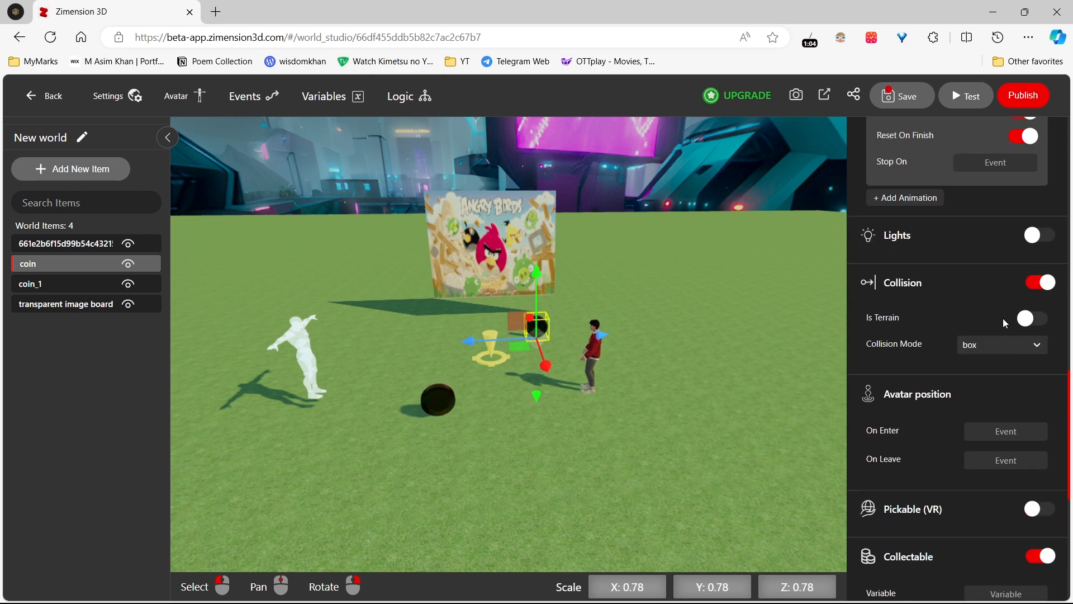
{"action": "scroll", "coordinate": [1006, 323], "scroll_direction": "up", "scroll_amount": 3}
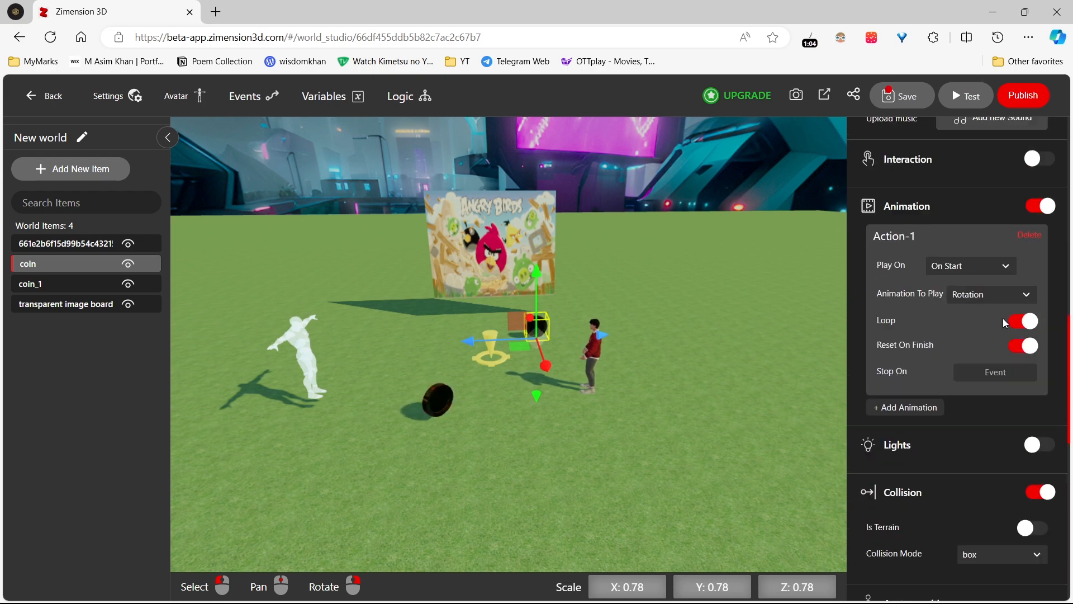
{"action": "scroll", "coordinate": [1005, 323], "scroll_direction": "up", "scroll_amount": 4}
{"action": "scroll", "coordinate": [1006, 323], "scroll_direction": "up", "scroll_amount": 2}
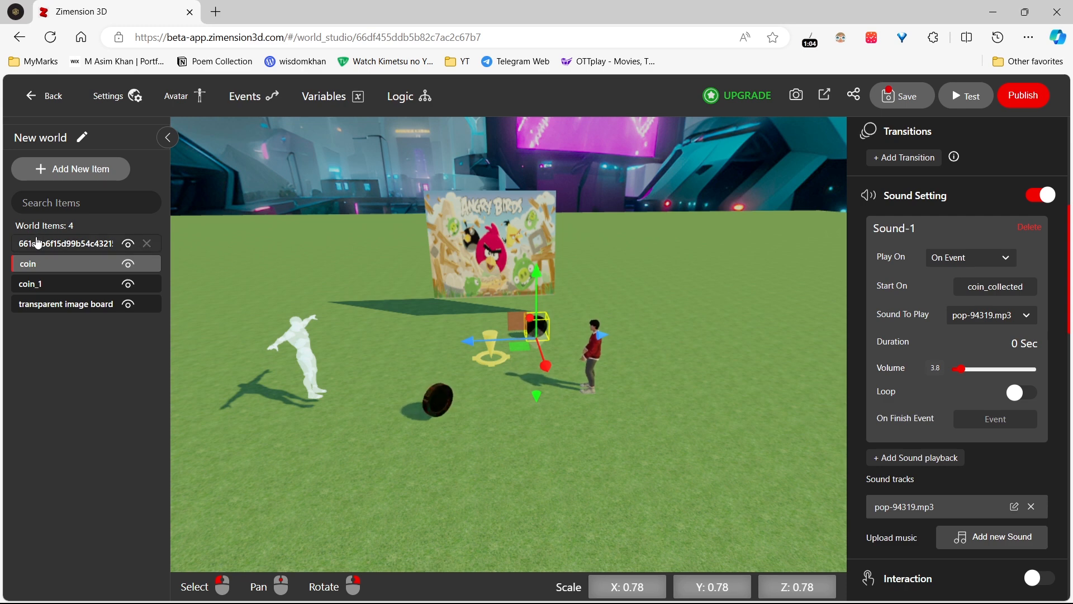
Step: Select the boy character and add a new event named interact to its interaction's trigger events
{"action": "left_click", "coordinate": [37, 243]}
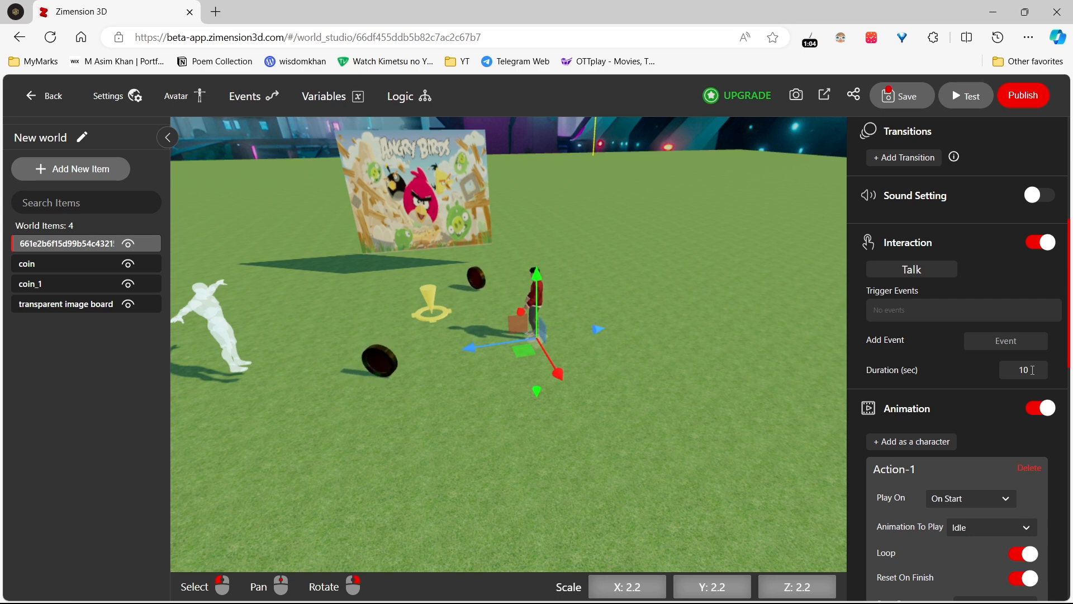
{"action": "left_click", "coordinate": [1020, 338]}
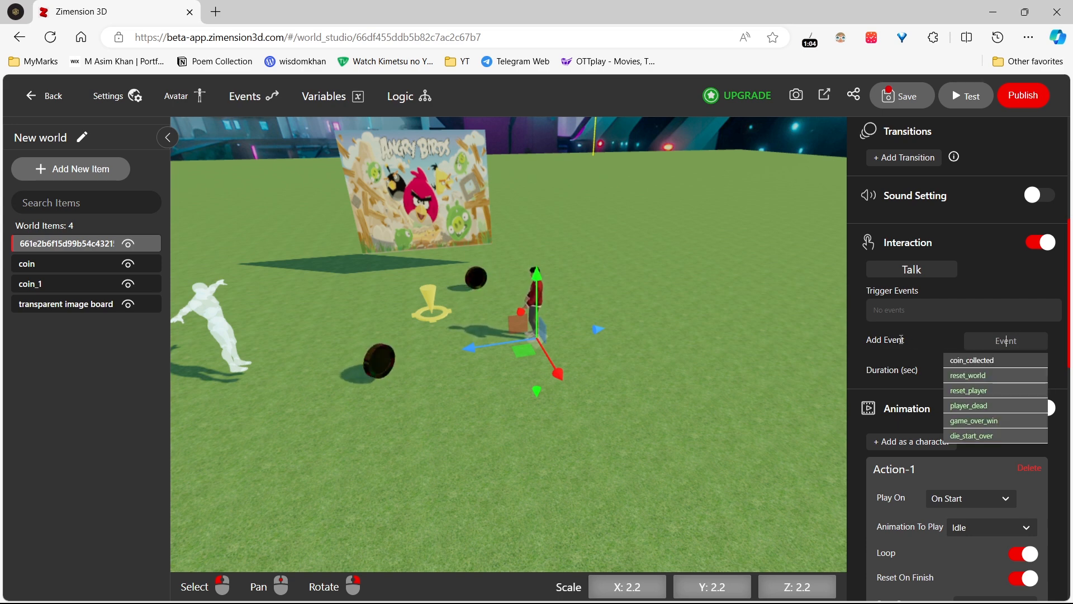
{"action": "type", "text": "interact"}
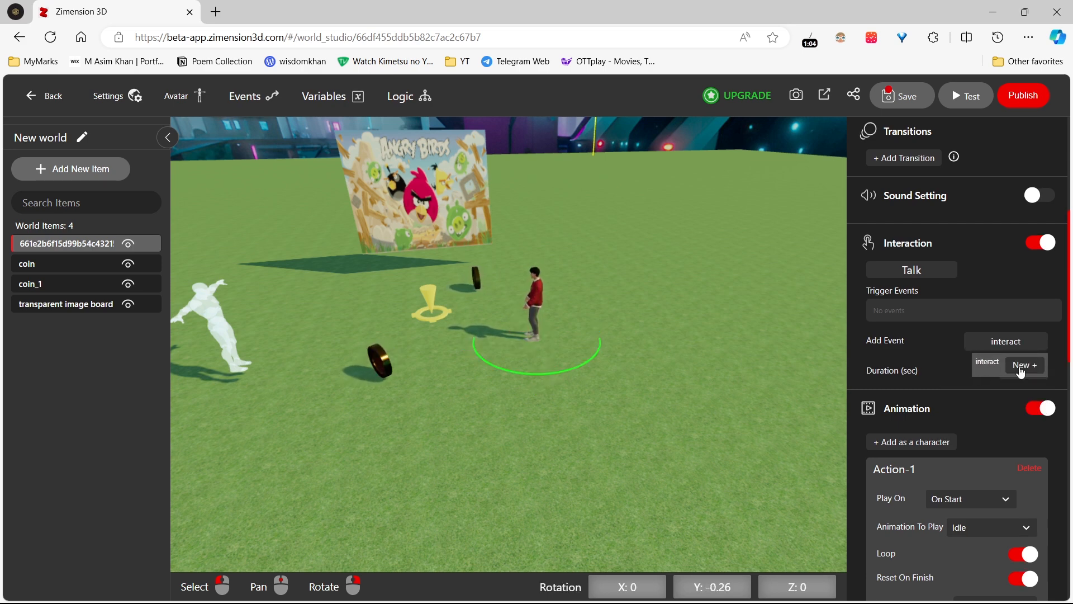
{"action": "left_click", "coordinate": [1024, 365]}
Step: Add a second animation action to the boy character and set its Play On option to On Event
{"action": "scroll", "coordinate": [988, 371], "scroll_direction": "down", "scroll_amount": 4}
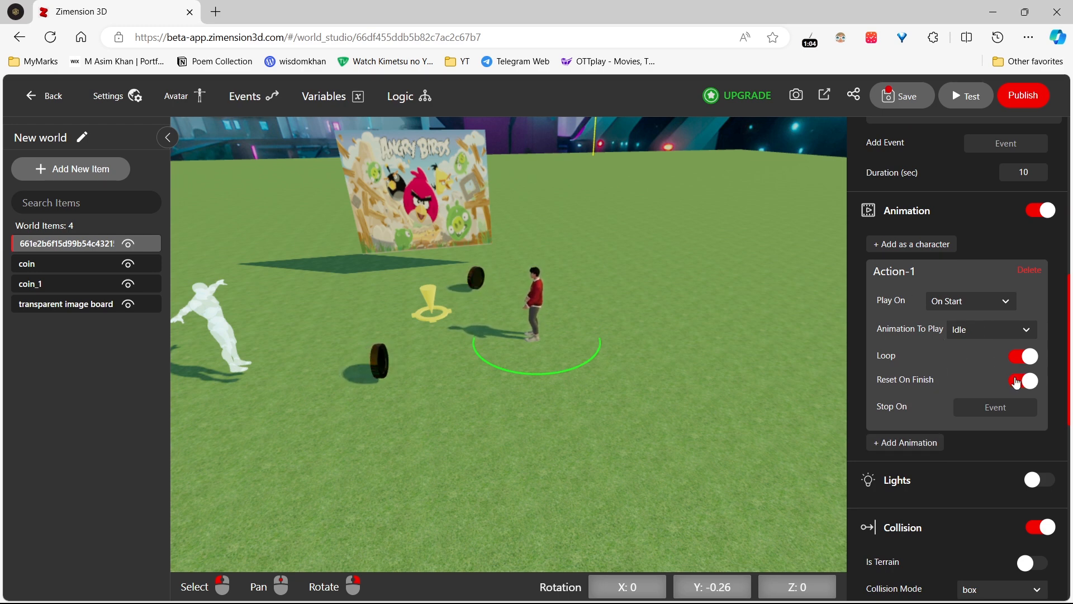
{"action": "left_click", "coordinate": [931, 444]}
{"action": "scroll", "coordinate": [928, 444], "scroll_direction": "down", "scroll_amount": 3}
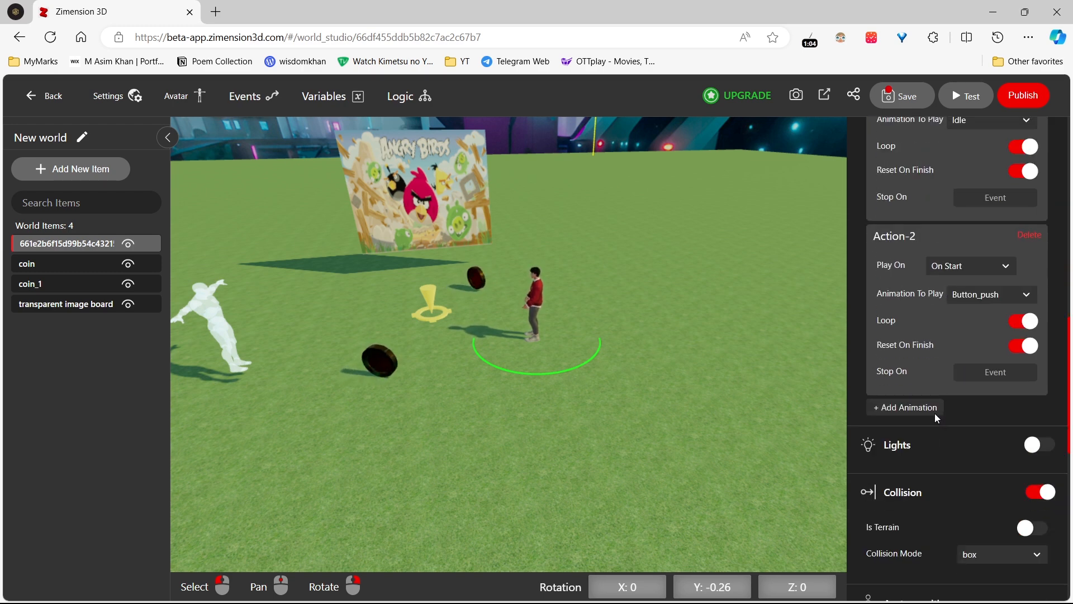
{"action": "left_click", "coordinate": [960, 272]}
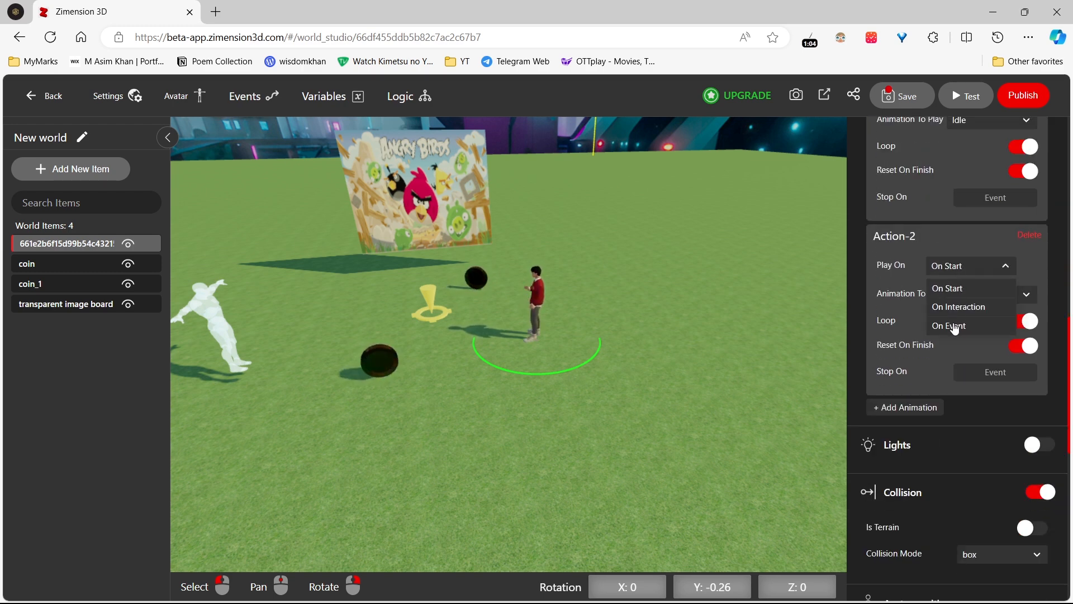
{"action": "left_click", "coordinate": [955, 326]}
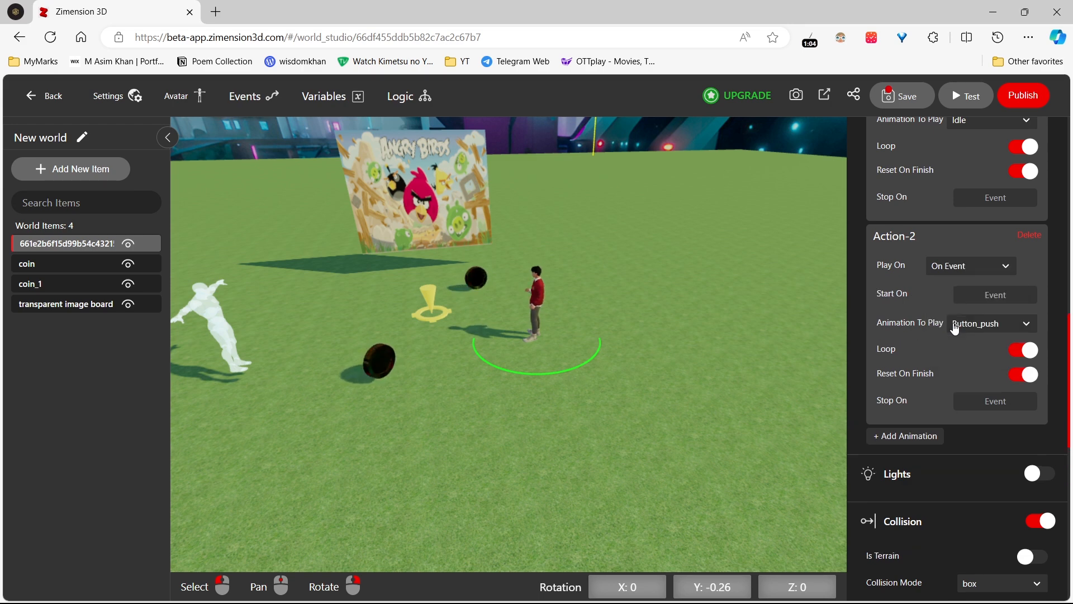
Step: Remove the interact event from the boy character's interaction trigger events
{"action": "scroll", "coordinate": [955, 329], "scroll_direction": "up", "scroll_amount": 3}
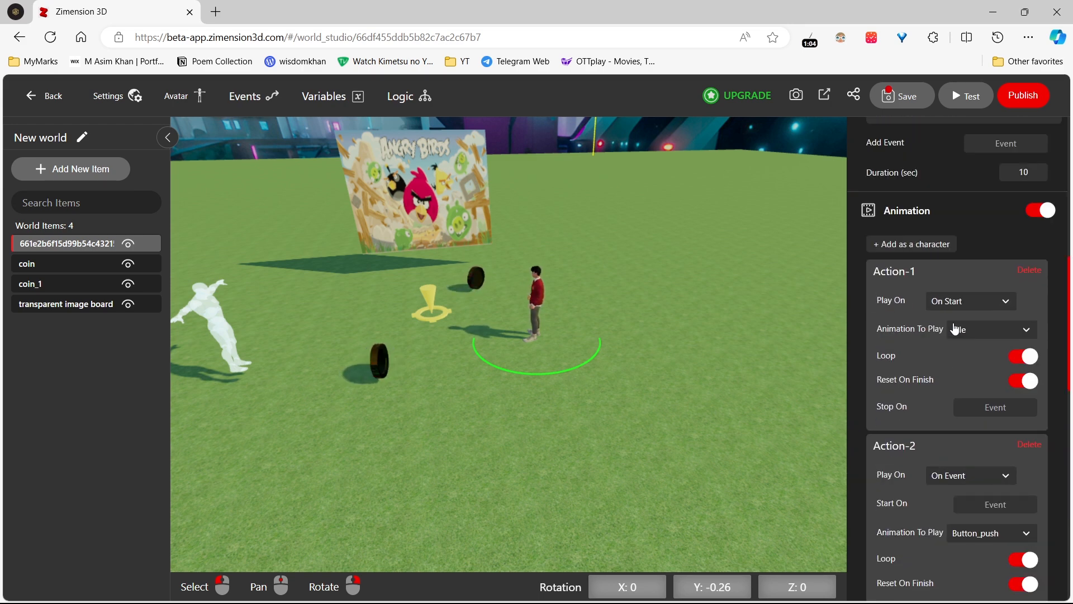
{"action": "scroll", "coordinate": [955, 328], "scroll_direction": "up", "scroll_amount": 3}
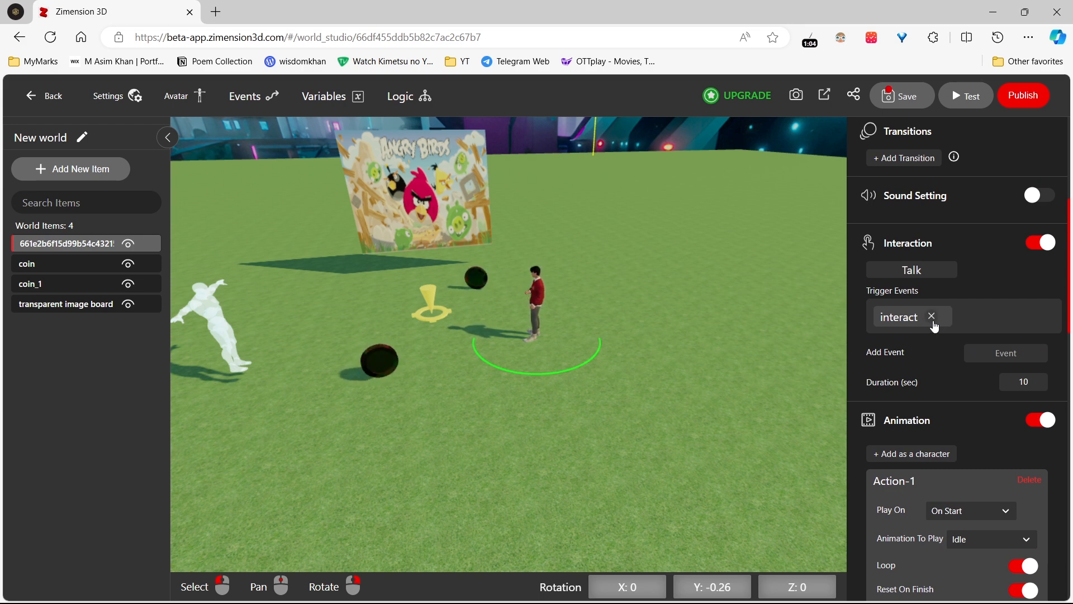
{"action": "left_click", "coordinate": [932, 318]}
Step: Set the boy's Action-2 to play On Interaction with the Chicken_Dance animation
{"action": "scroll", "coordinate": [935, 323], "scroll_direction": "down", "scroll_amount": 5}
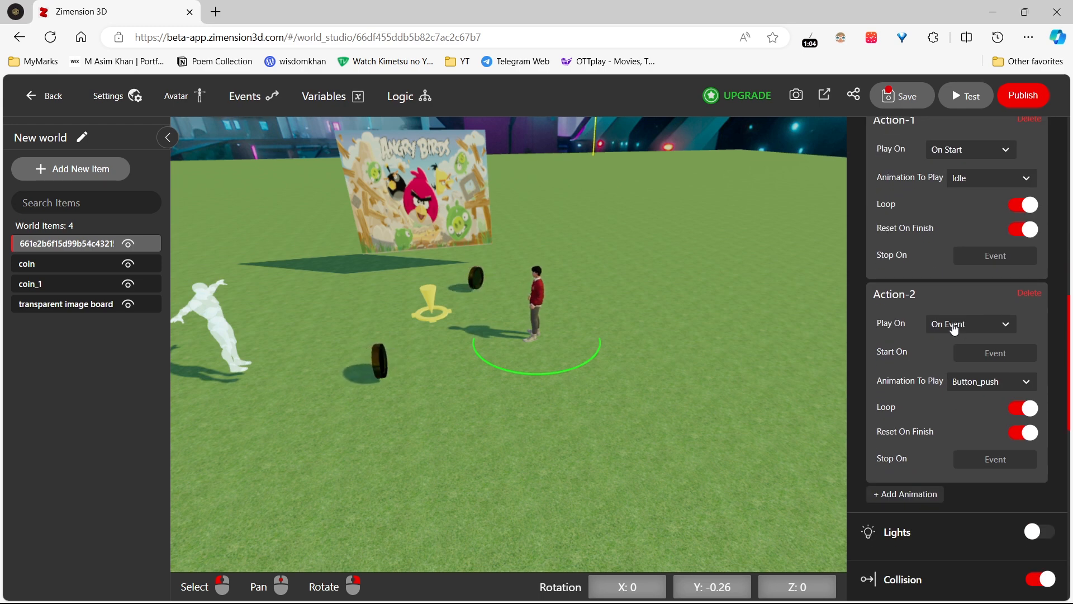
{"action": "left_click", "coordinate": [954, 330]}
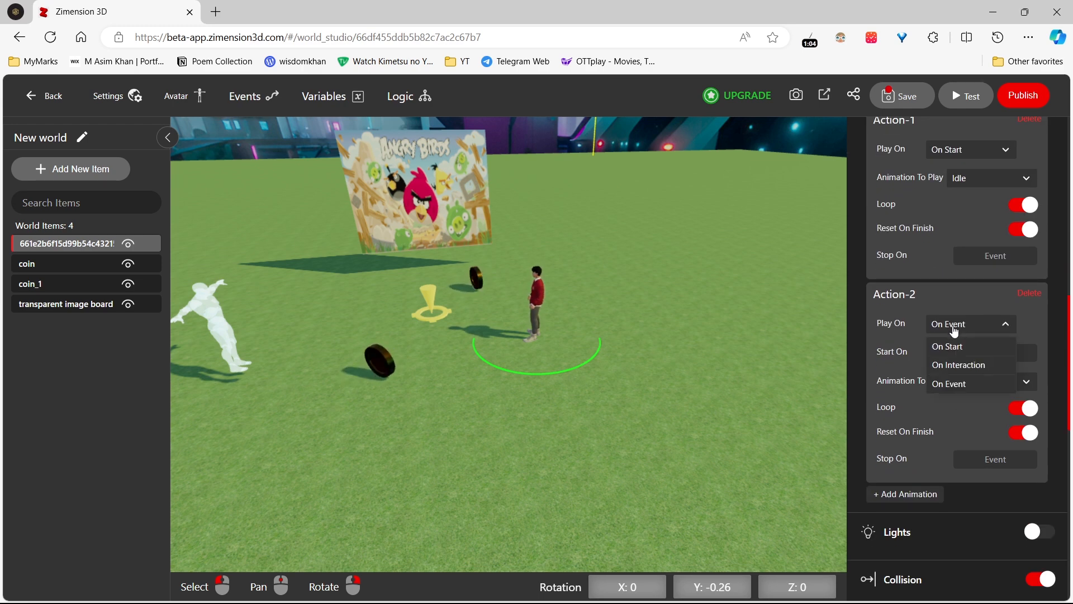
{"action": "left_click", "coordinate": [957, 366]}
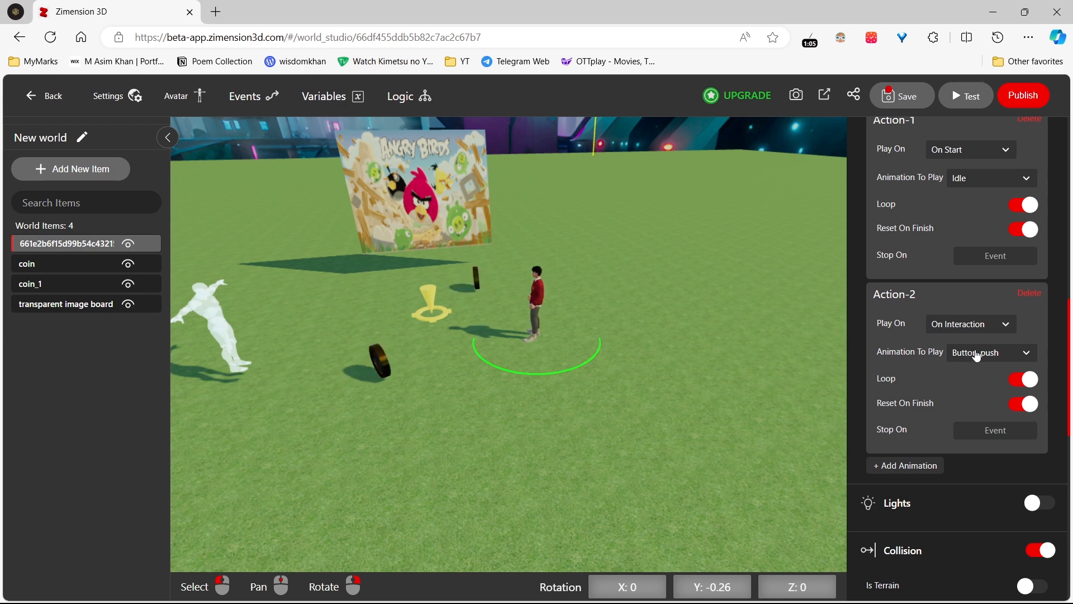
{"action": "left_click", "coordinate": [977, 355]}
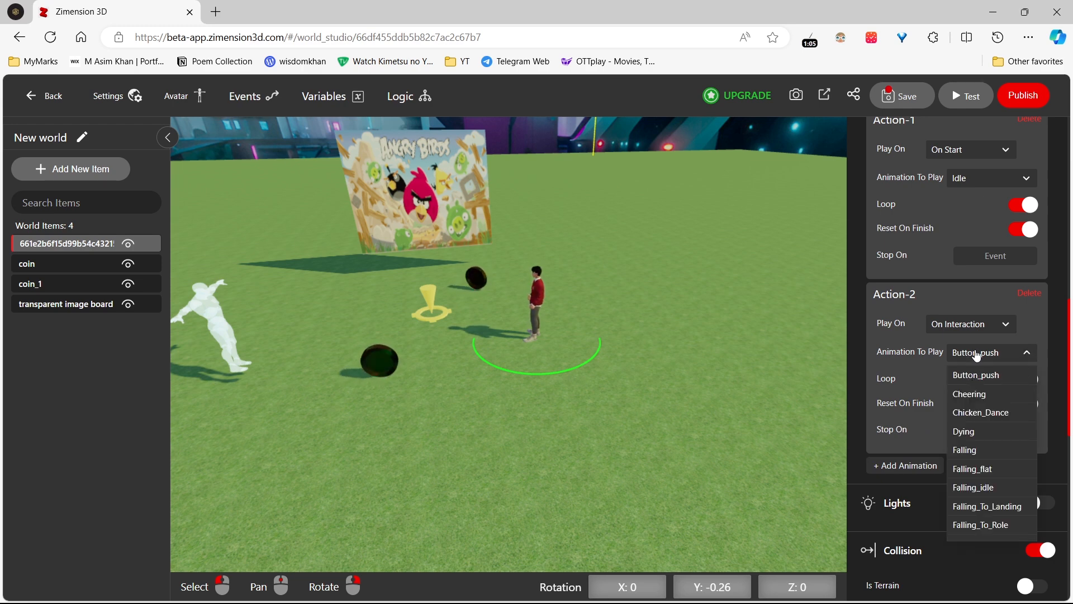
{"action": "left_click", "coordinate": [977, 413]}
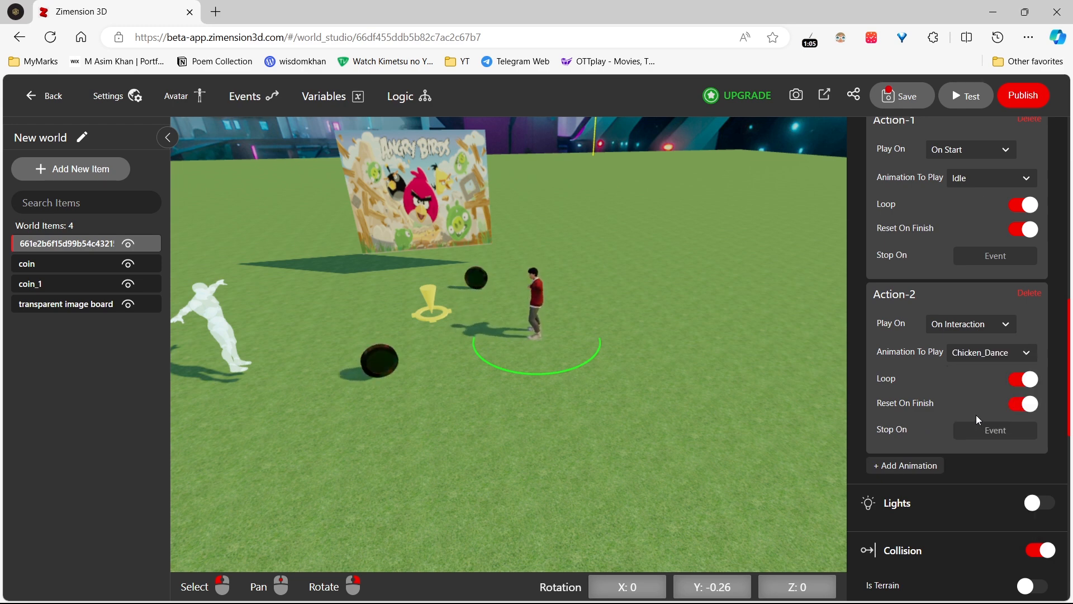
Step: Change the animation to play in the boy's Action-2 to Talking_Action
{"action": "left_click", "coordinate": [985, 357]}
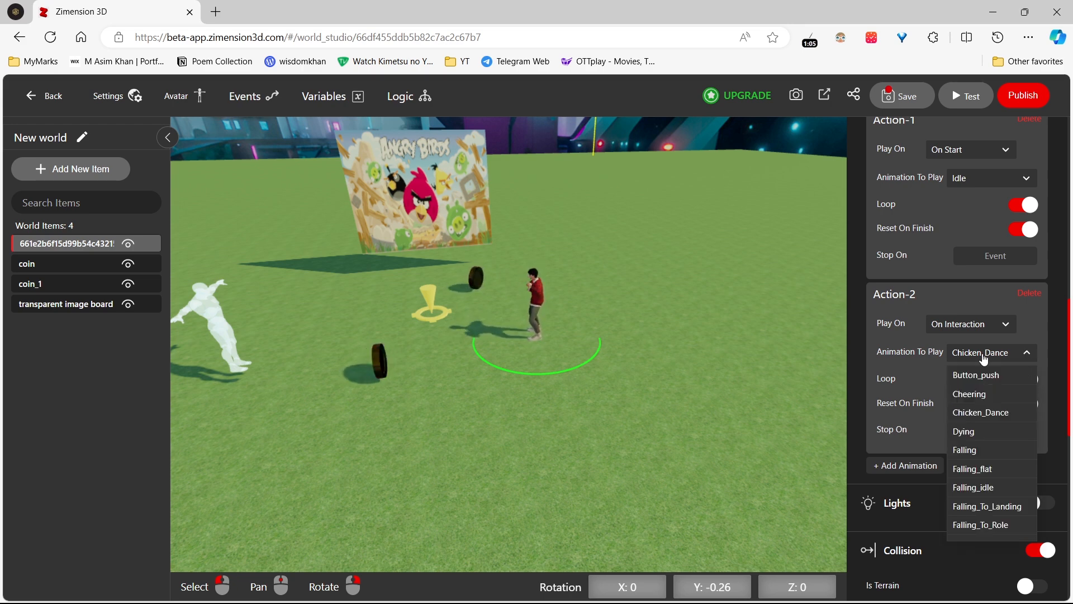
{"action": "left_click", "coordinate": [984, 358]}
{"action": "scroll", "coordinate": [982, 356], "scroll_direction": "up", "scroll_amount": 3}
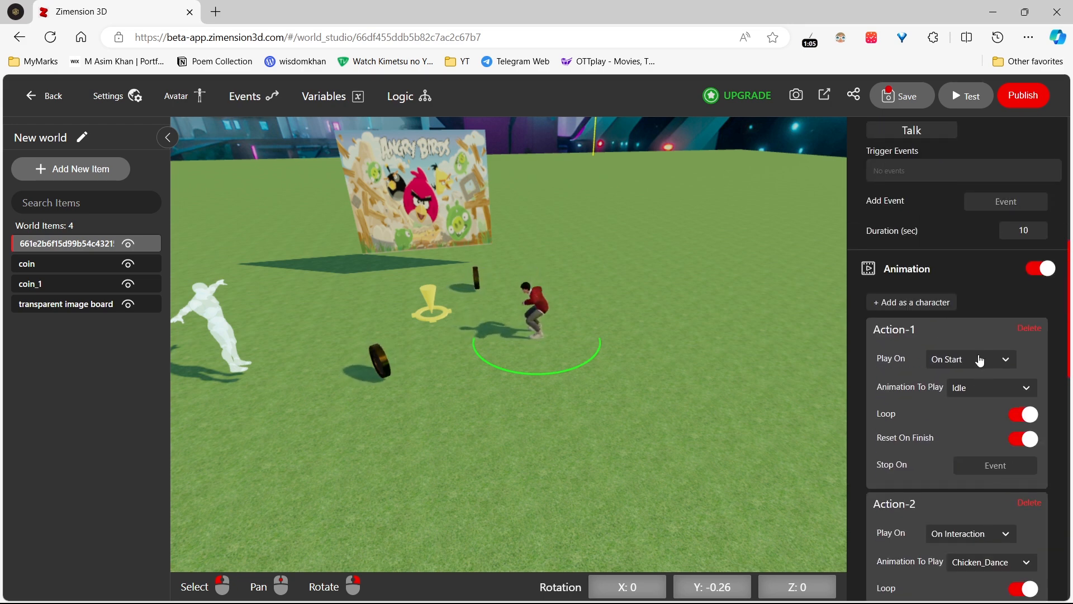
{"action": "scroll", "coordinate": [927, 249], "scroll_direction": "down", "scroll_amount": 4}
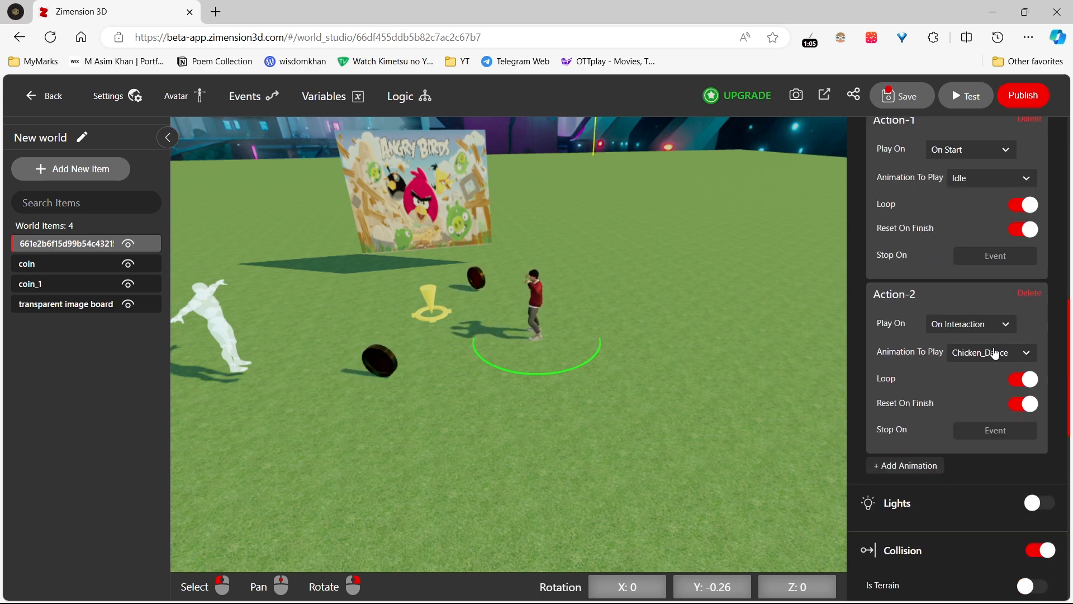
{"action": "left_click", "coordinate": [995, 353]}
{"action": "scroll", "coordinate": [984, 478], "scroll_direction": "down", "scroll_amount": 4}
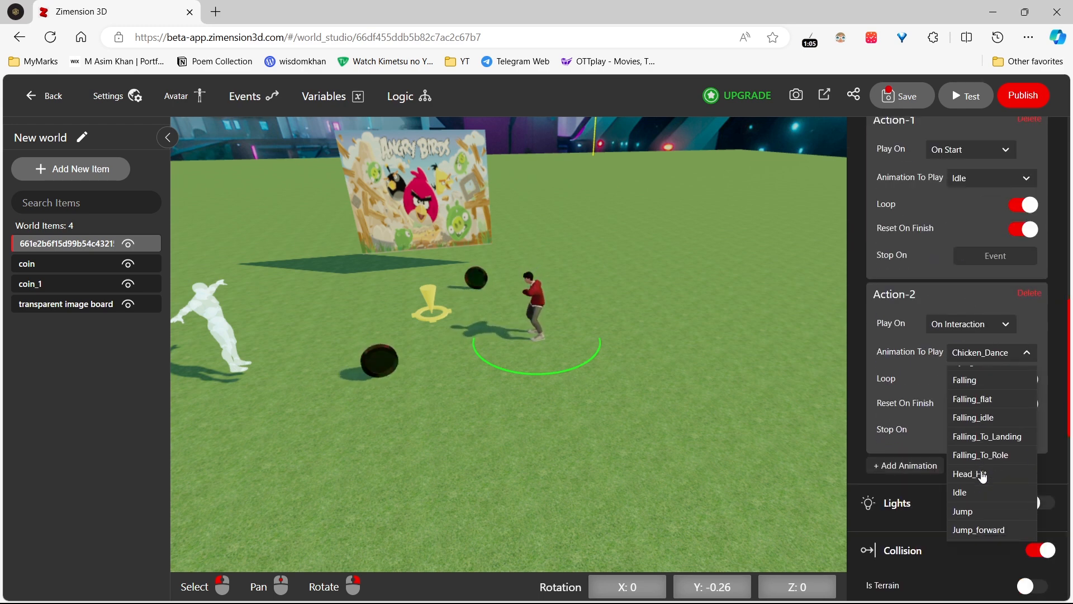
{"action": "scroll", "coordinate": [983, 477], "scroll_direction": "down", "scroll_amount": 3}
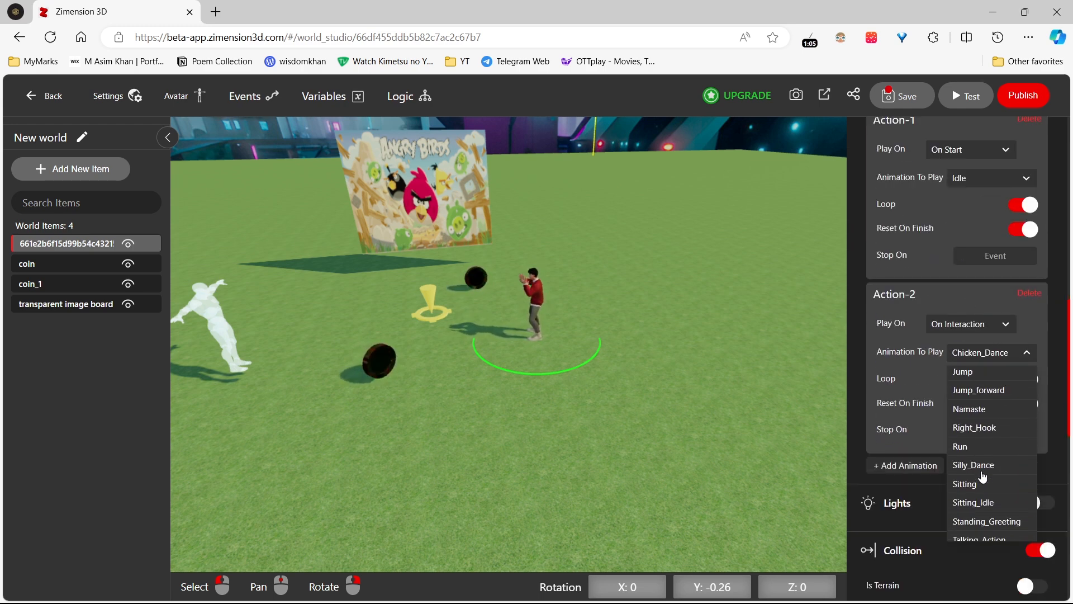
{"action": "scroll", "coordinate": [983, 476], "scroll_direction": "down", "scroll_amount": 3}
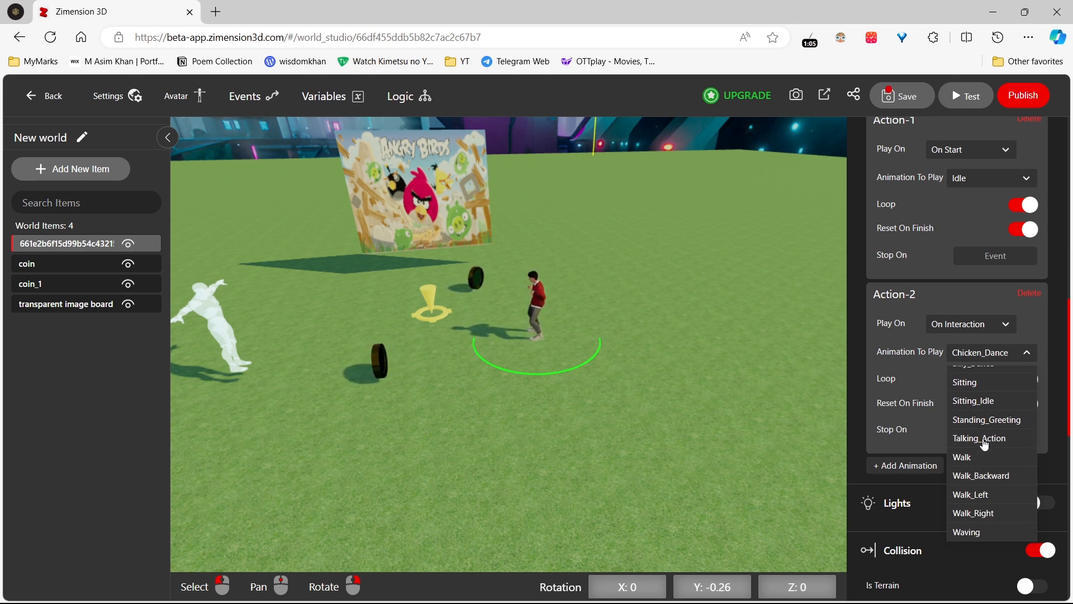
{"action": "left_click", "coordinate": [985, 441]}
Step: Check which events can be chosen for Action-2's Stop On and for the avatar position's On Enter, without choosing any
{"action": "left_click", "coordinate": [975, 426]}
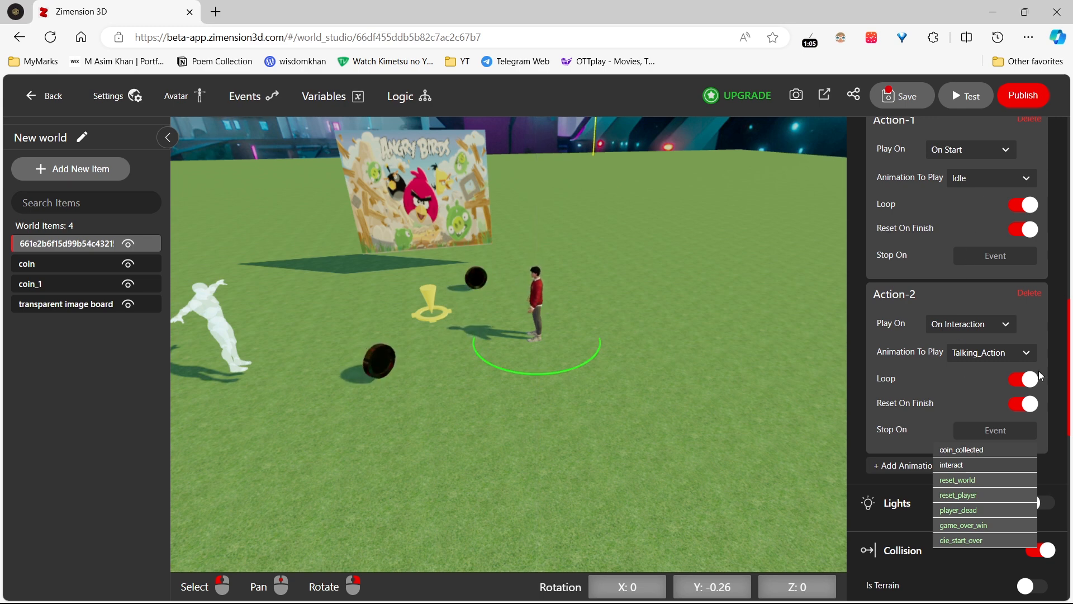
{"action": "left_click", "coordinate": [910, 444]}
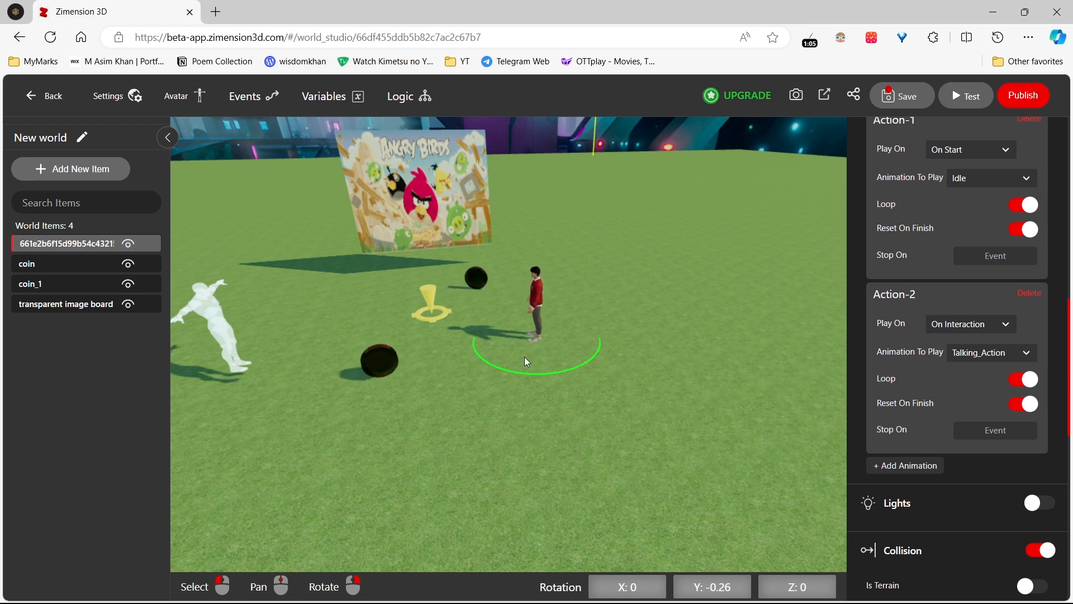
{"action": "scroll", "coordinate": [950, 361], "scroll_direction": "down", "scroll_amount": 1}
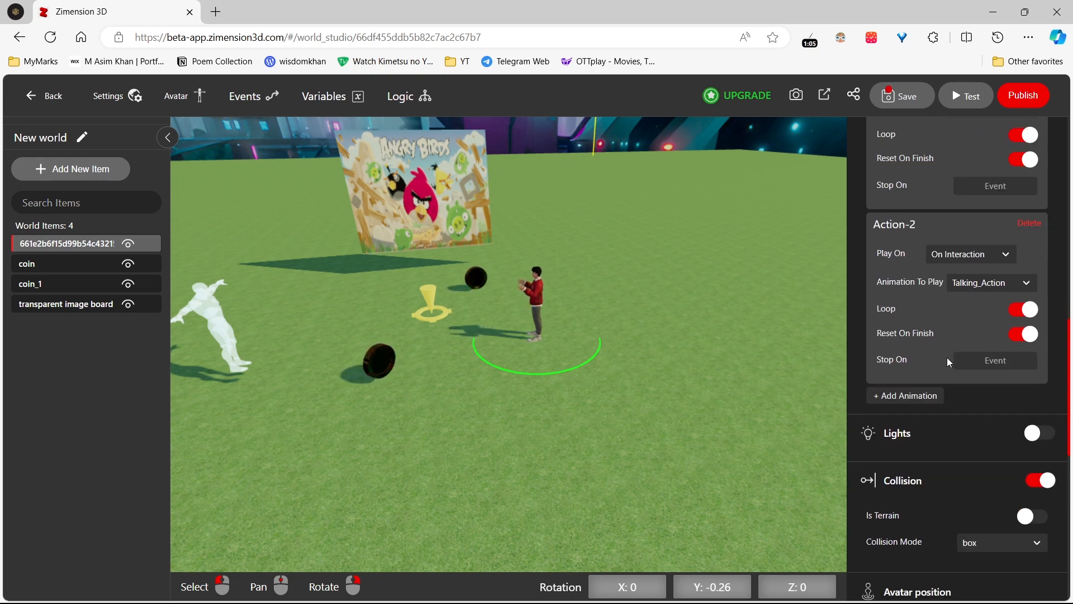
{"action": "scroll", "coordinate": [948, 361], "scroll_direction": "down", "scroll_amount": 2}
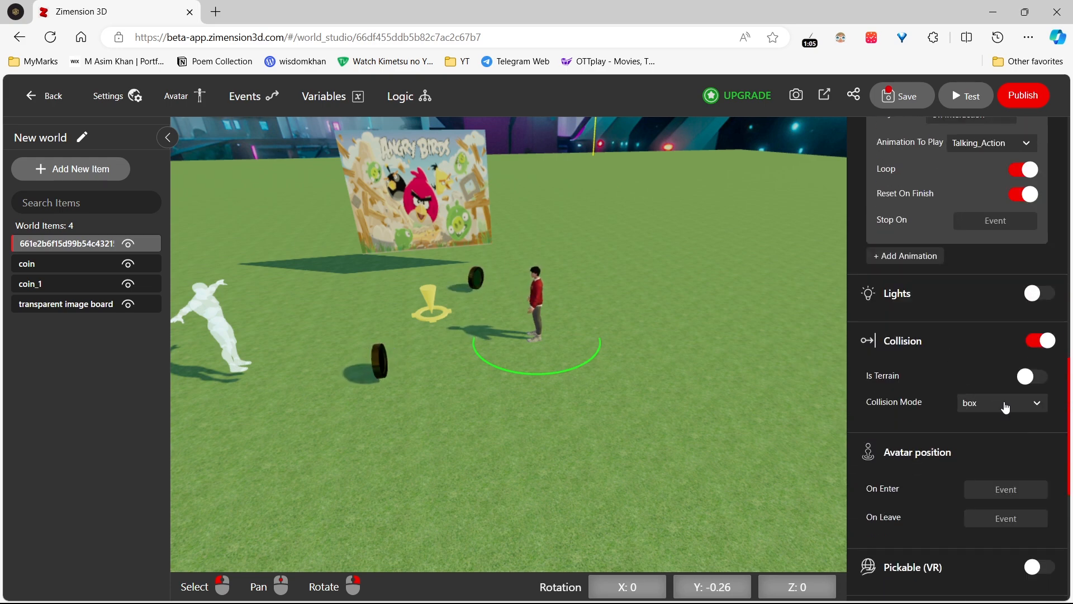
{"action": "scroll", "coordinate": [958, 440], "scroll_direction": "down", "scroll_amount": 2}
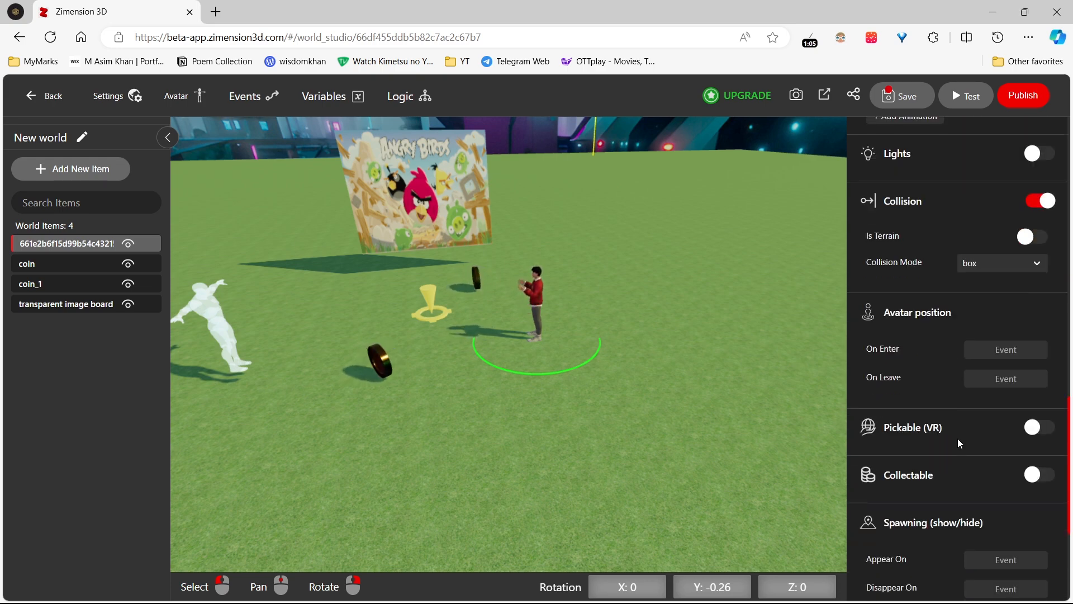
{"action": "left_click", "coordinate": [995, 349]}
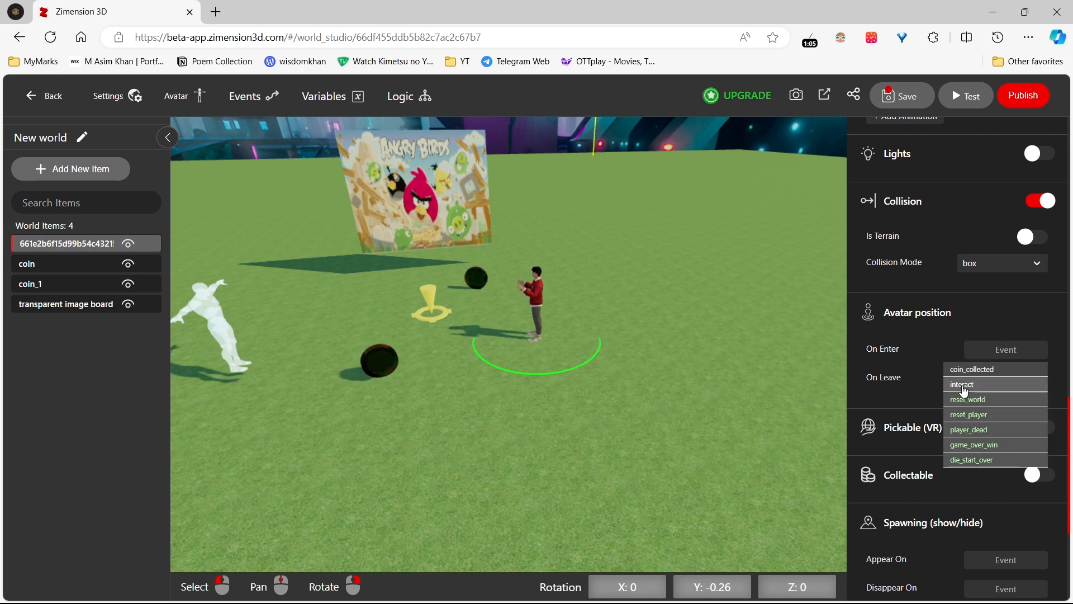
{"action": "left_click", "coordinate": [933, 316]}
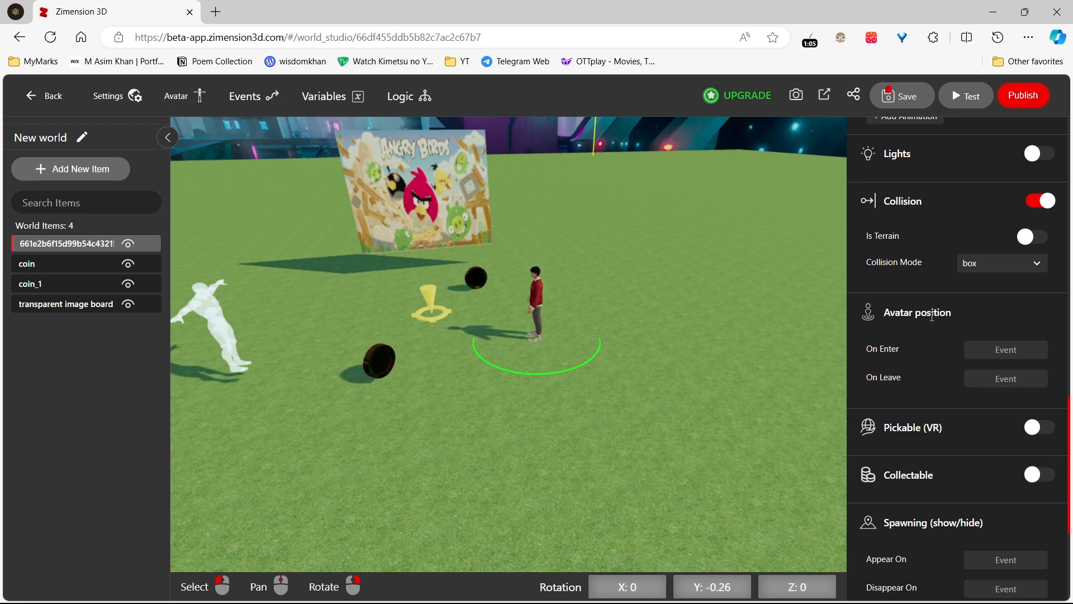
Step: Look back over the boy character's animation, interaction, transition and state settings
{"action": "scroll", "coordinate": [930, 317], "scroll_direction": "up", "scroll_amount": 5}
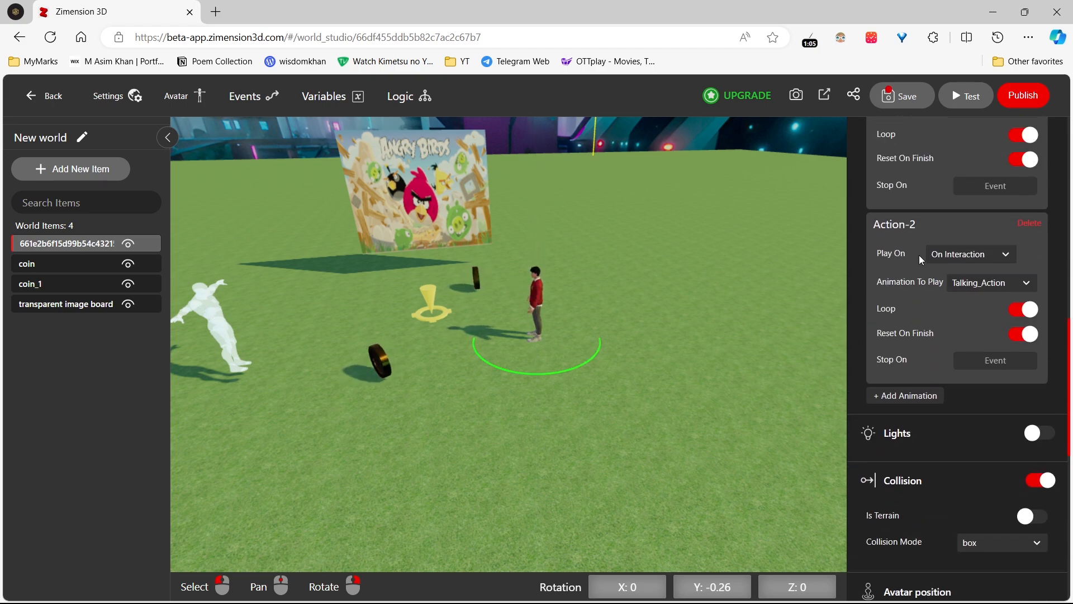
{"action": "scroll", "coordinate": [921, 256], "scroll_direction": "up", "scroll_amount": 3}
{"action": "scroll", "coordinate": [921, 256], "scroll_direction": "up", "scroll_amount": 2}
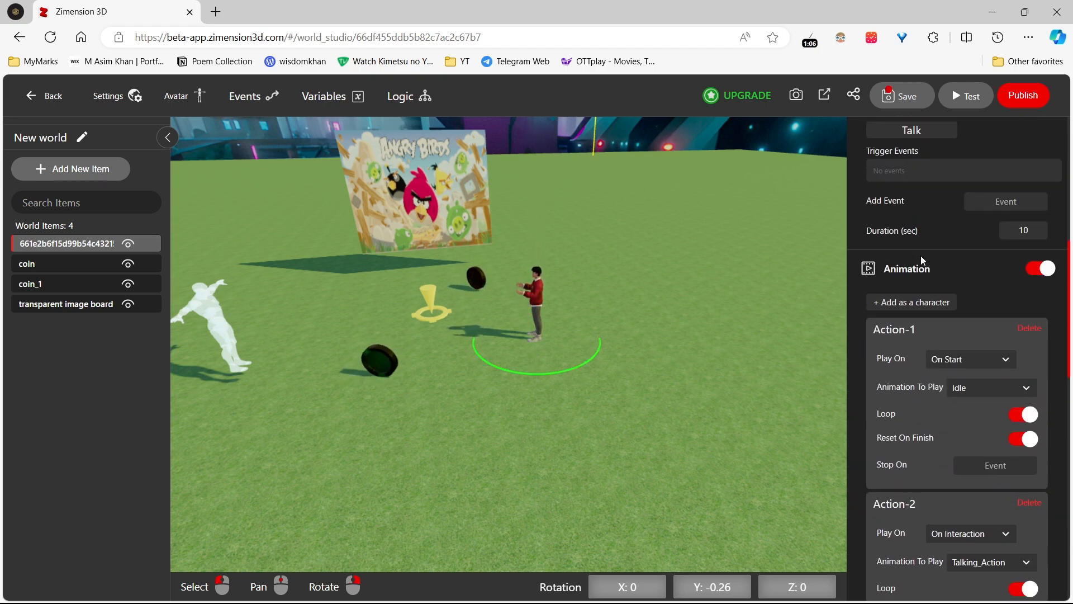
{"action": "scroll", "coordinate": [921, 256], "scroll_direction": "up", "scroll_amount": 3}
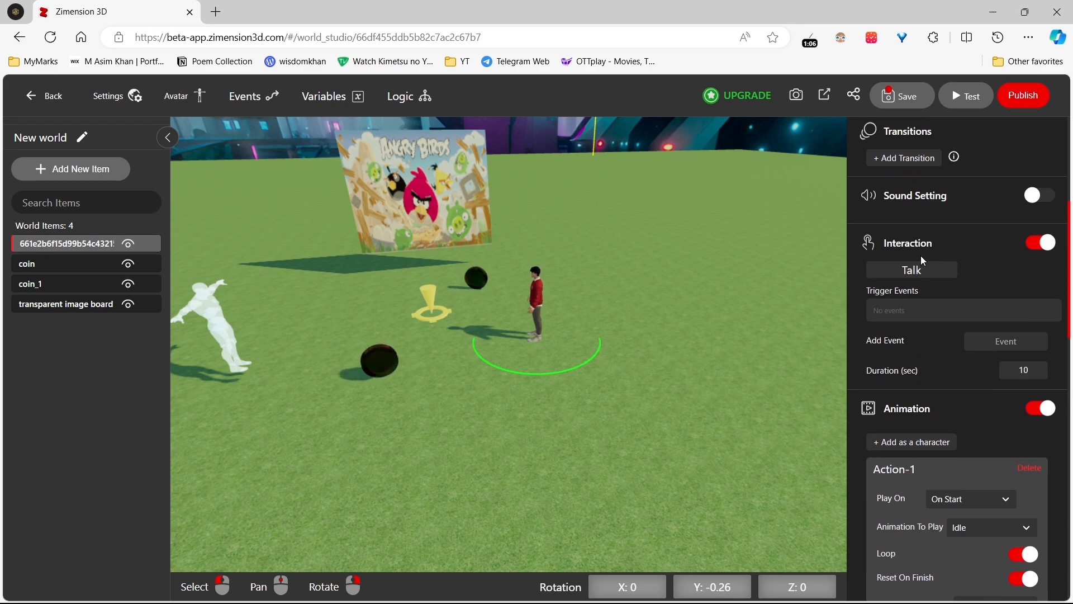
{"action": "scroll", "coordinate": [920, 256], "scroll_direction": "up", "scroll_amount": 5}
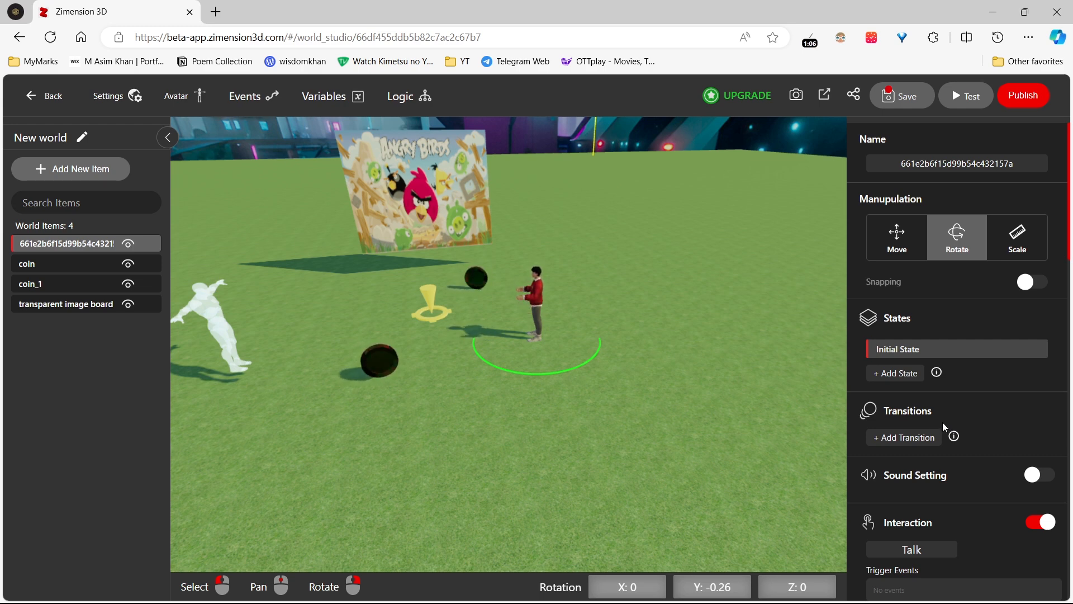
Step: Clear the selection of the boy character and save the world
{"action": "left_click", "coordinate": [377, 441]}
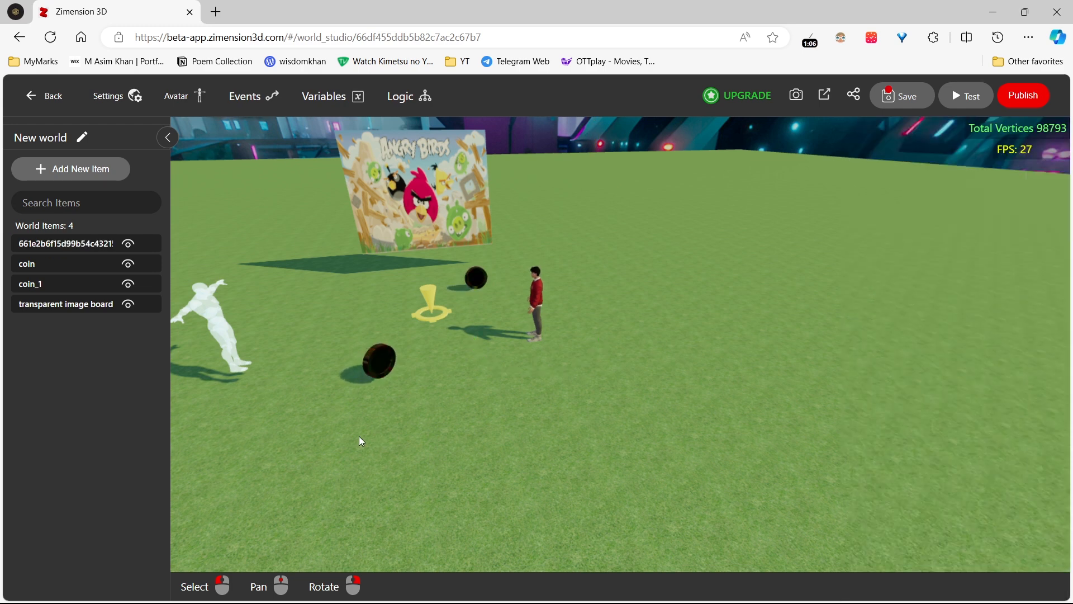
{"action": "left_click", "coordinate": [84, 243]}
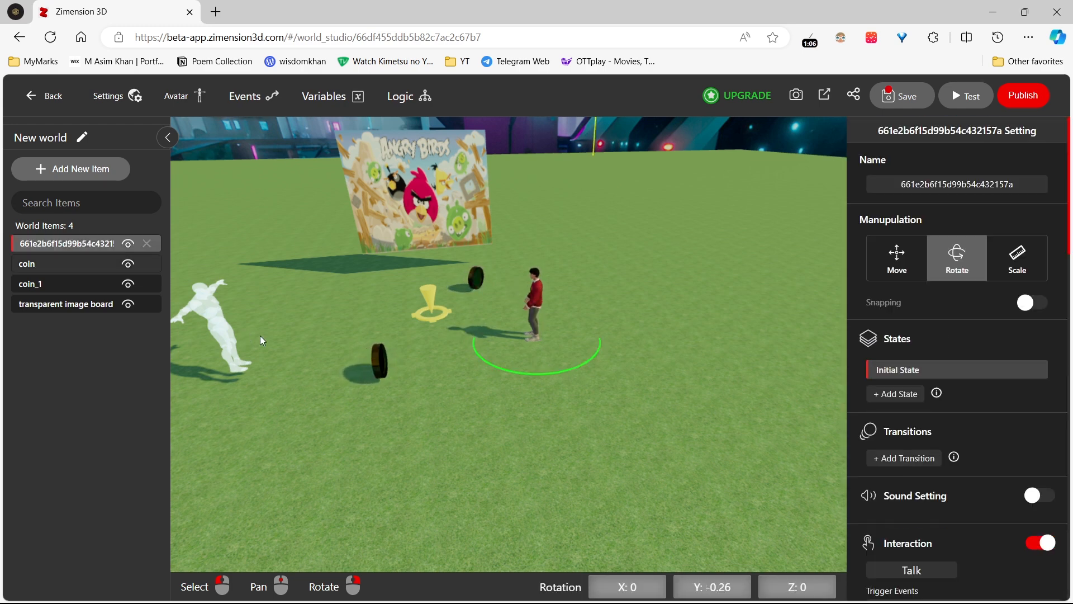
{"action": "left_click", "coordinate": [299, 389]}
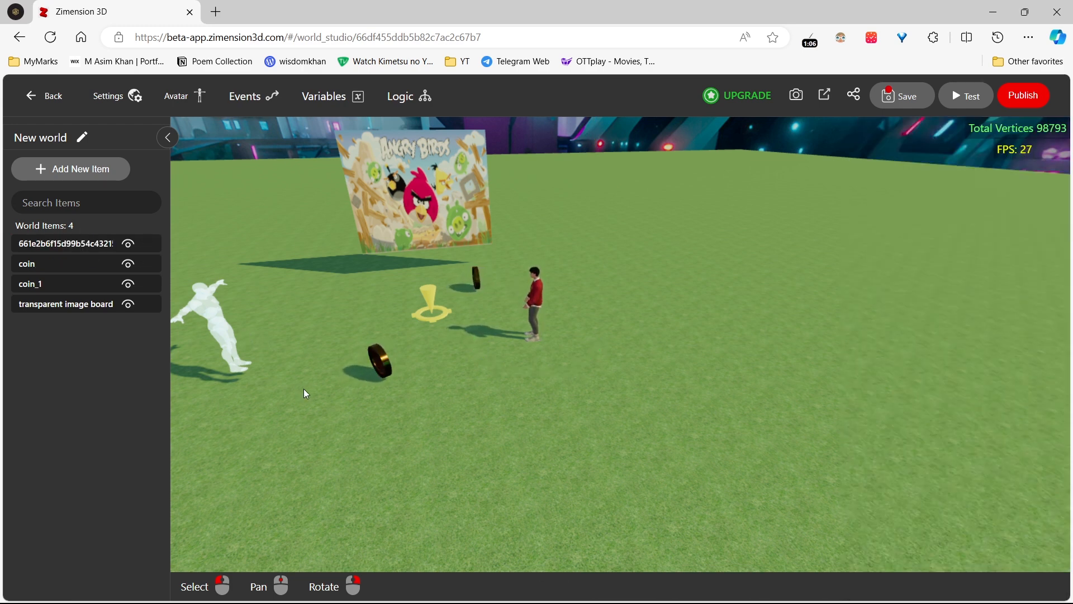
{"action": "left_click", "coordinate": [902, 96]}
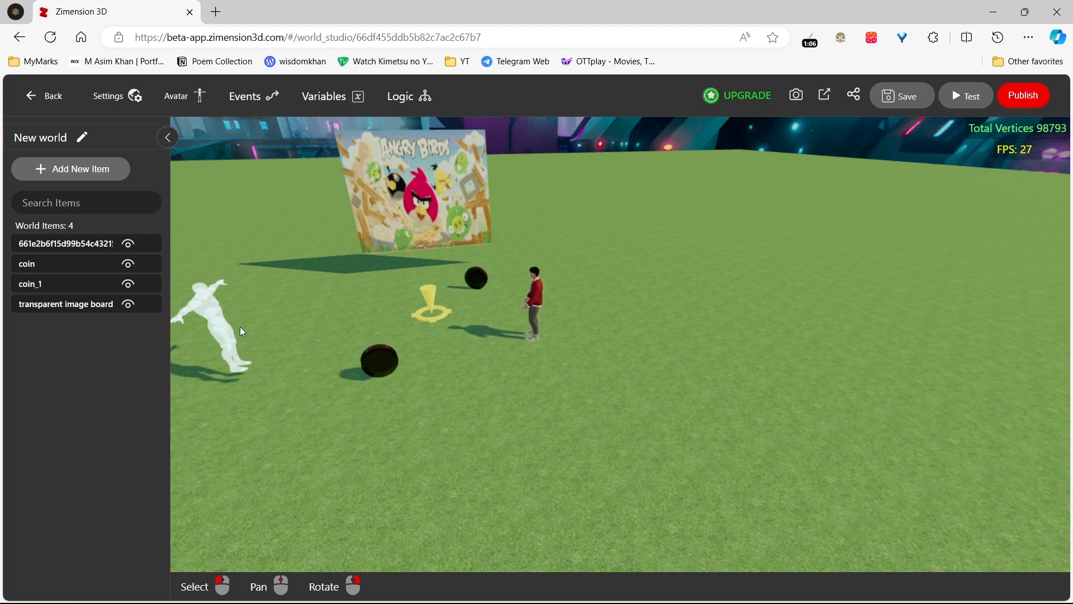
Step: View the avatar and the boy character in the scene, and reload the world's page
{"action": "left_click", "coordinate": [221, 323]}
{"action": "left_click_drag", "start_coordinate": [220, 323], "coordinate": [709, 425]}
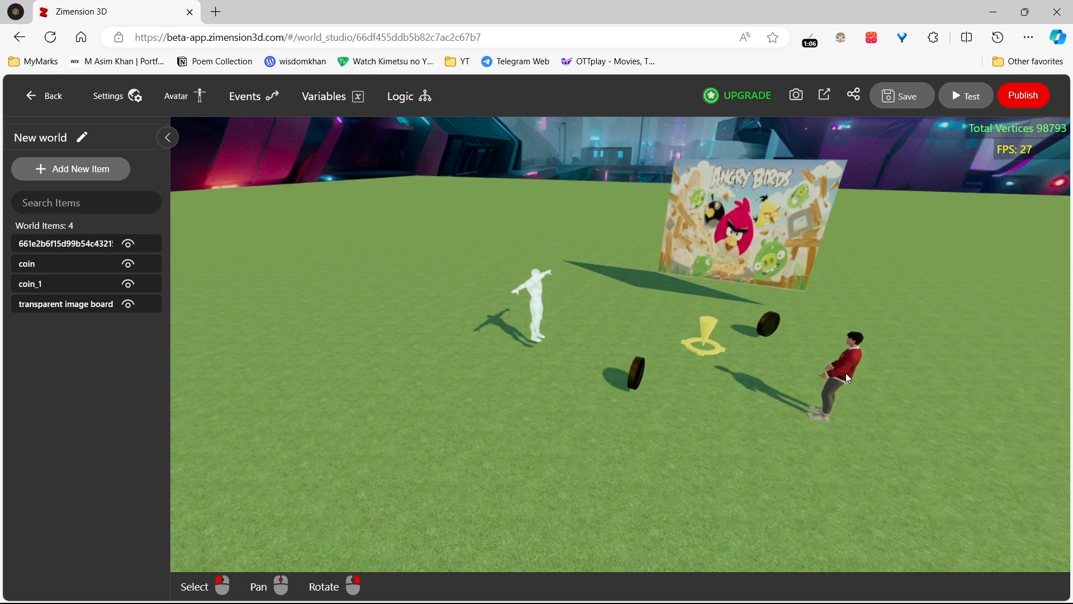
{"action": "left_click", "coordinate": [94, 244]}
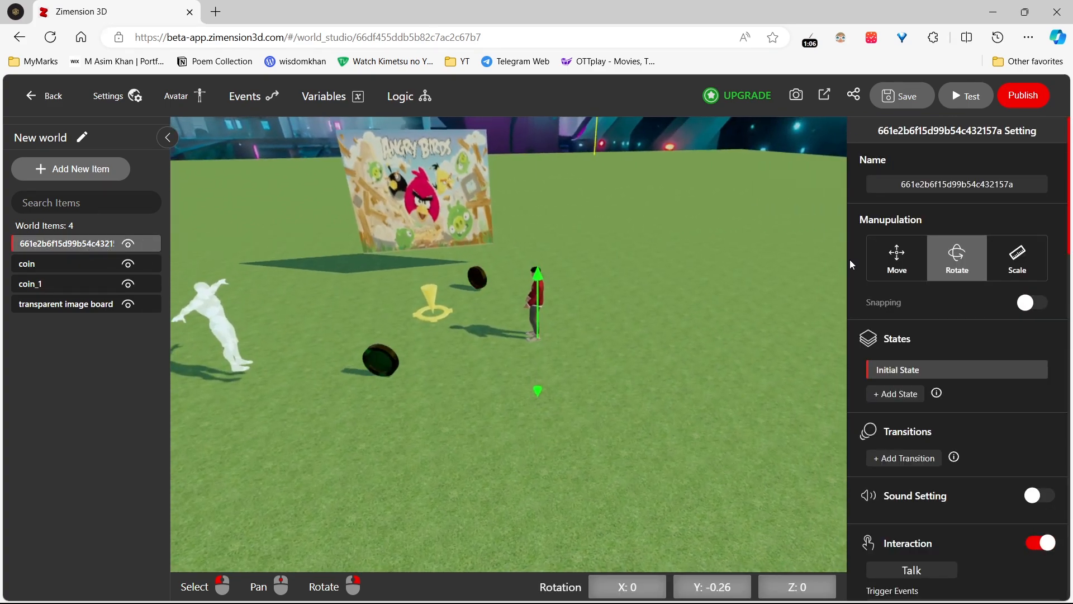
{"action": "left_click", "coordinate": [547, 434]}
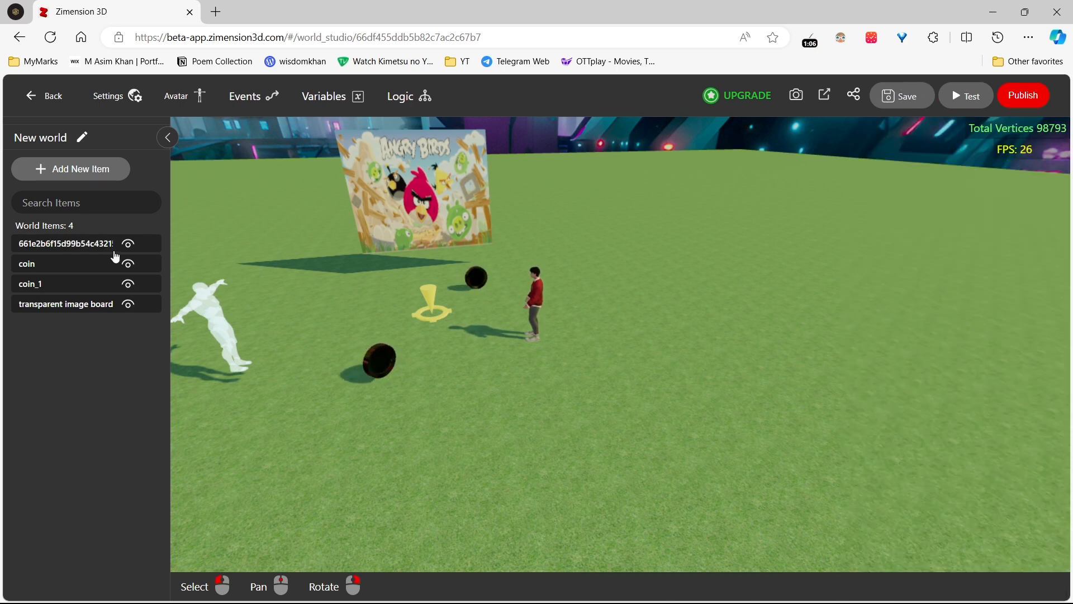
{"action": "mouse_move", "coordinate": [90, 253]}
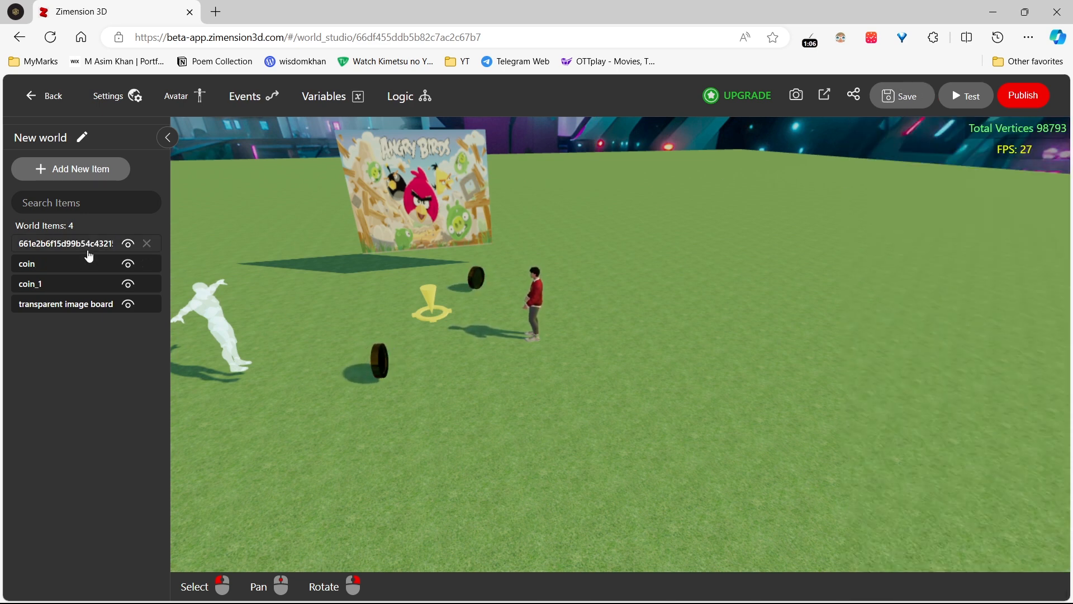
{"action": "key", "text": "ctrl+r"}
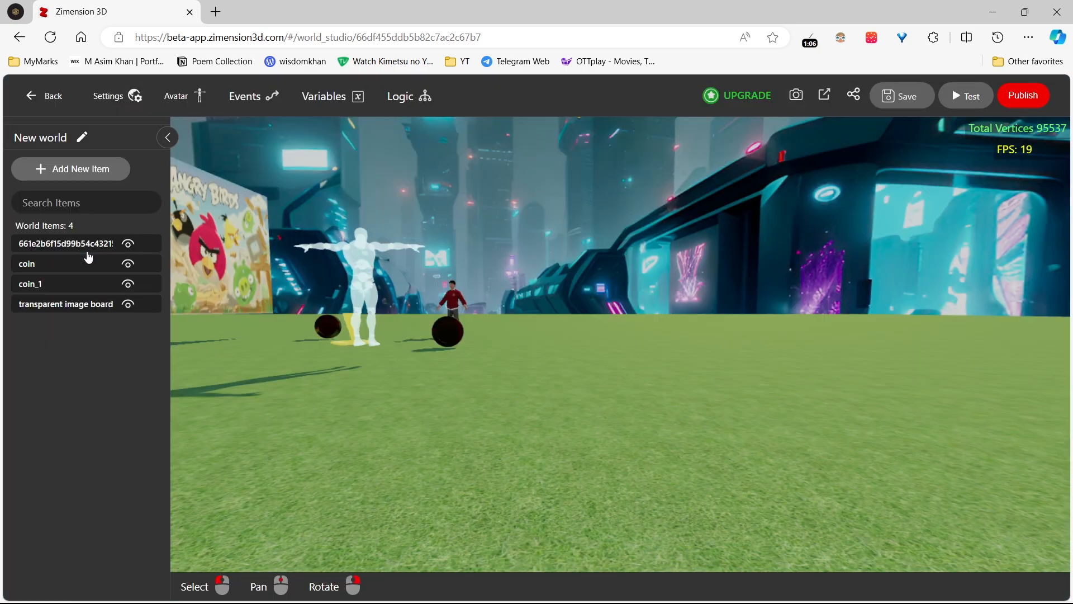
Step: Examine the boy character's interaction settings and its Action-1 and Action-2 animation settings, leaving the character deselected
{"action": "right_click_drag", "start_coordinate": [658, 381], "coordinate": [496, 406]}
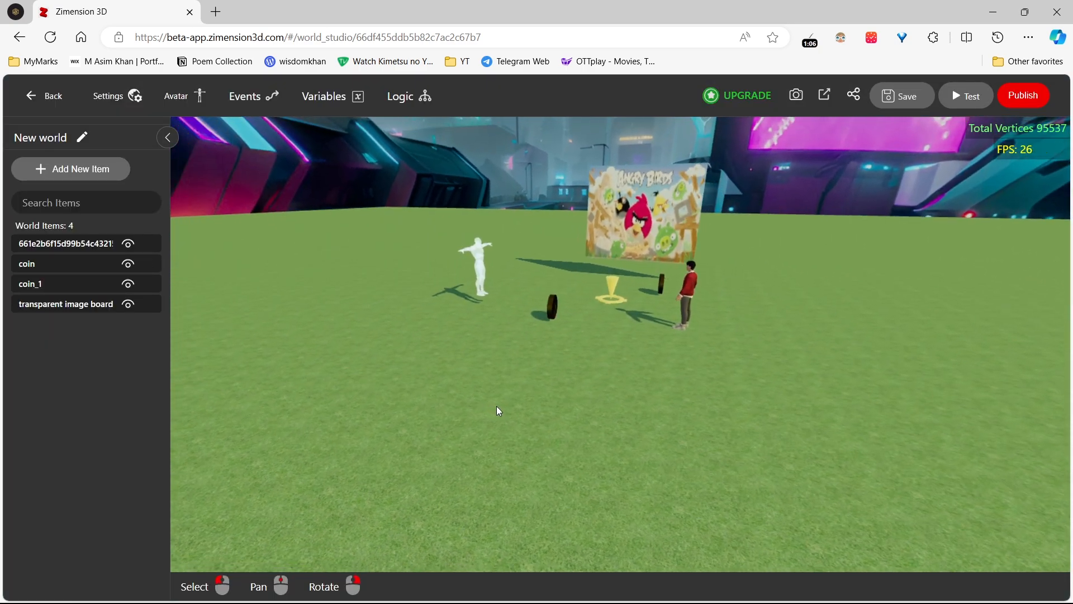
{"action": "left_click", "coordinate": [75, 246]}
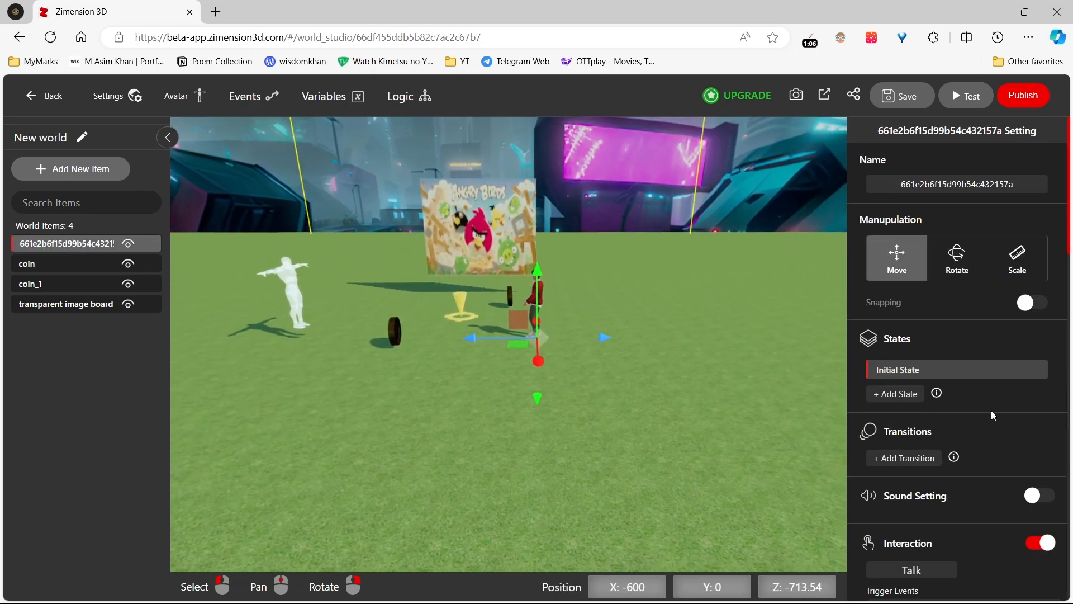
{"action": "scroll", "coordinate": [991, 410], "scroll_direction": "down", "scroll_amount": 4}
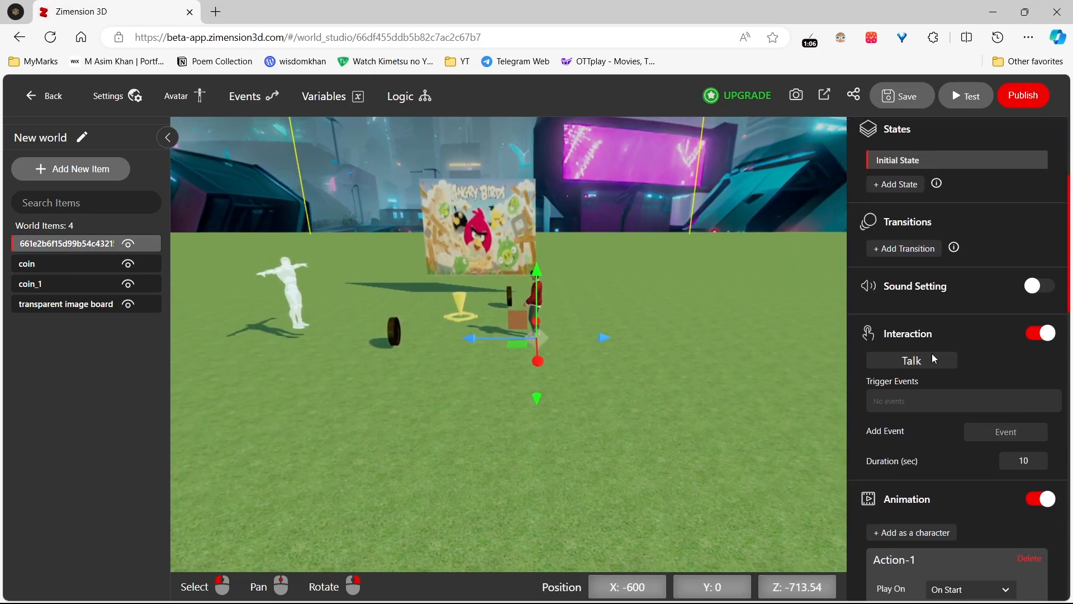
{"action": "scroll", "coordinate": [937, 387], "scroll_direction": "down", "scroll_amount": 1}
{"action": "scroll", "coordinate": [937, 387], "scroll_direction": "down", "scroll_amount": 7}
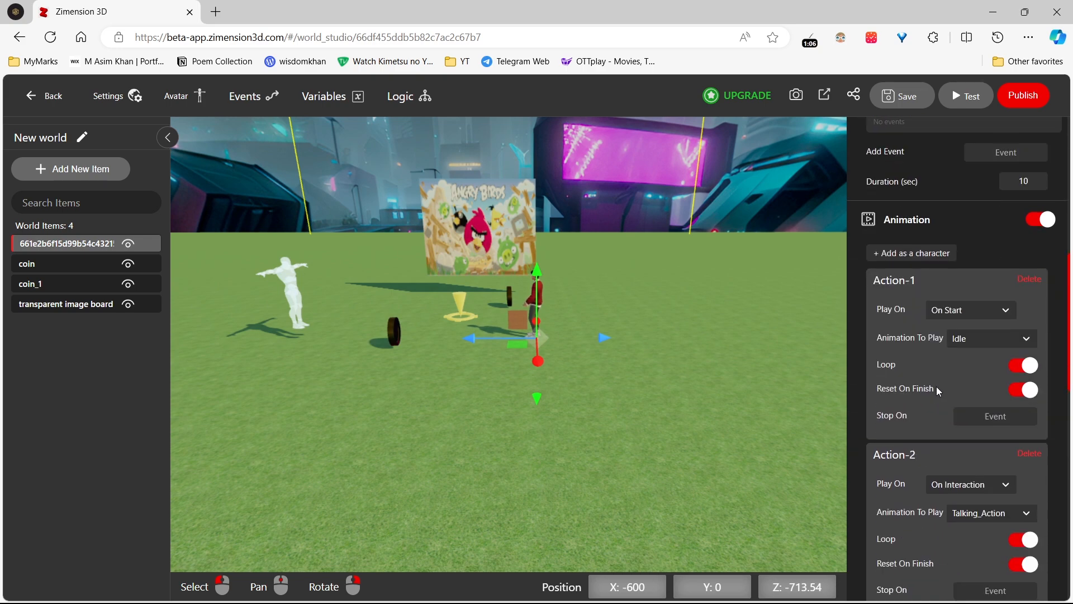
{"action": "left_click", "coordinate": [643, 390]}
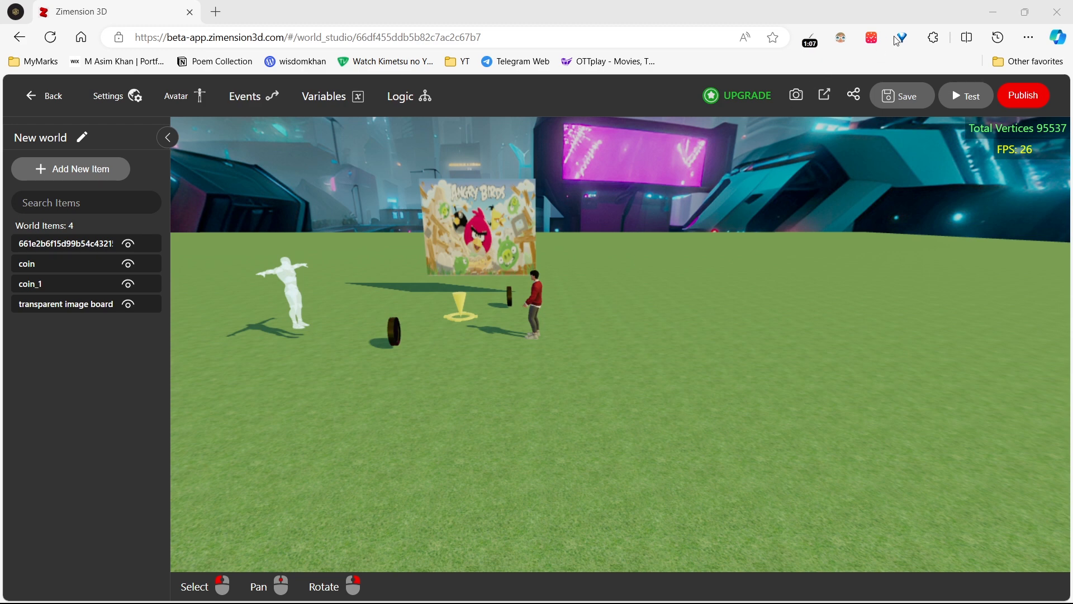
{"action": "left_click", "coordinate": [989, 7]}
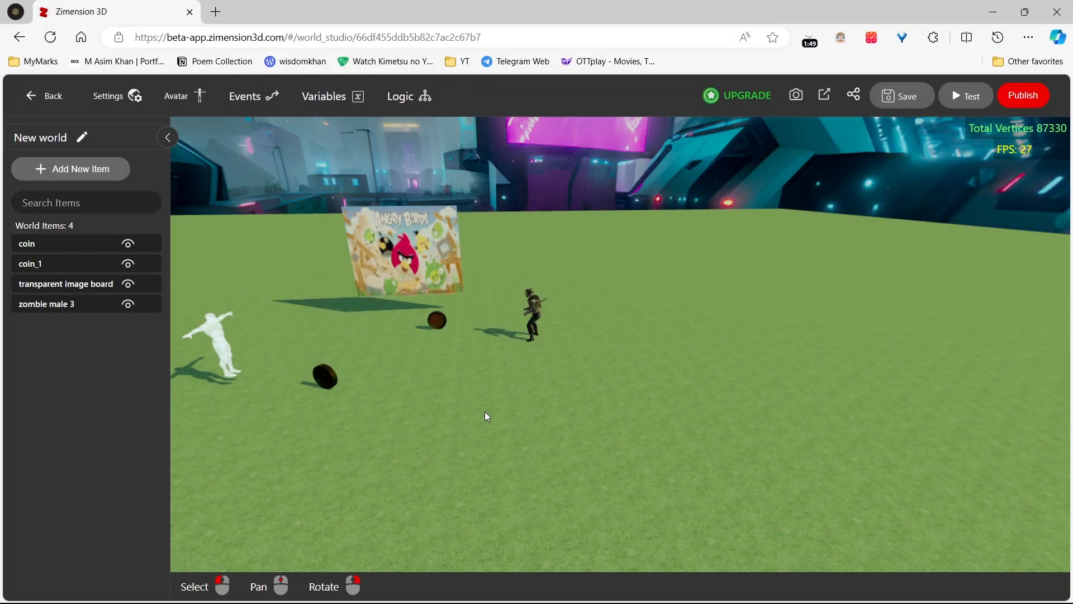
{"action": "right_click_drag", "start_coordinate": [484, 411], "coordinate": [441, 411]}
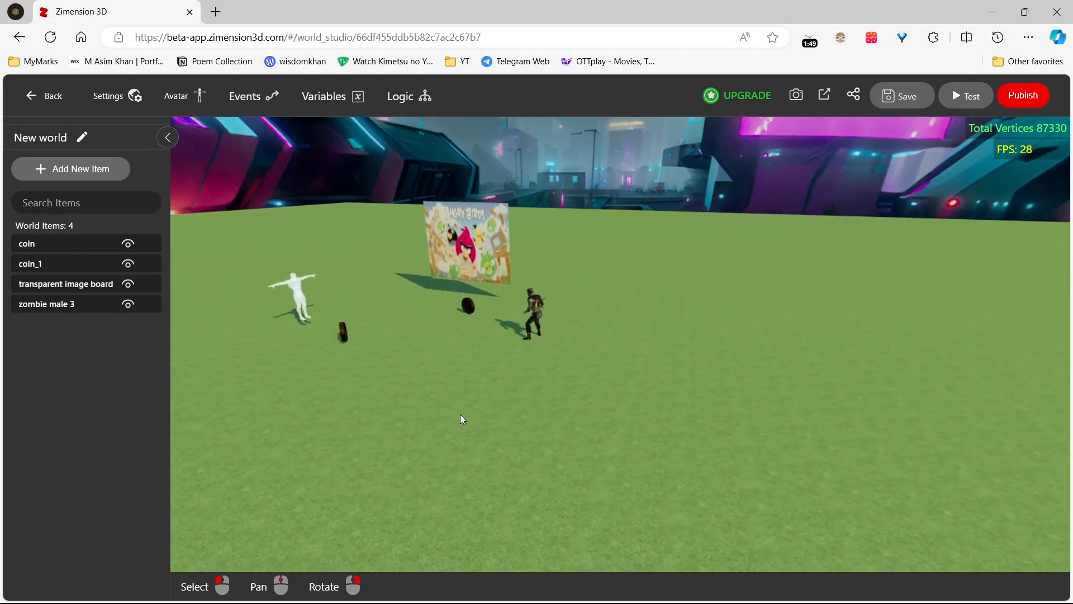
Step: Select zombie male 3 and examine its Action-2 animation's start event and animation choices
{"action": "middle_click_drag", "start_coordinate": [461, 414], "coordinate": [552, 422]}
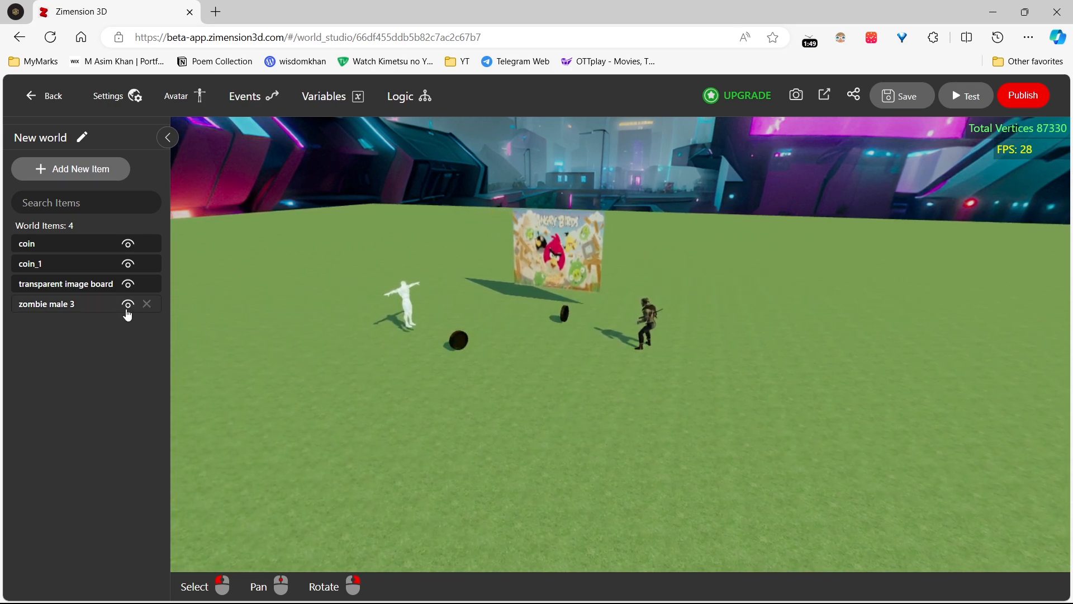
{"action": "left_click", "coordinate": [95, 314]}
{"action": "scroll", "coordinate": [888, 370], "scroll_direction": "down", "scroll_amount": 5}
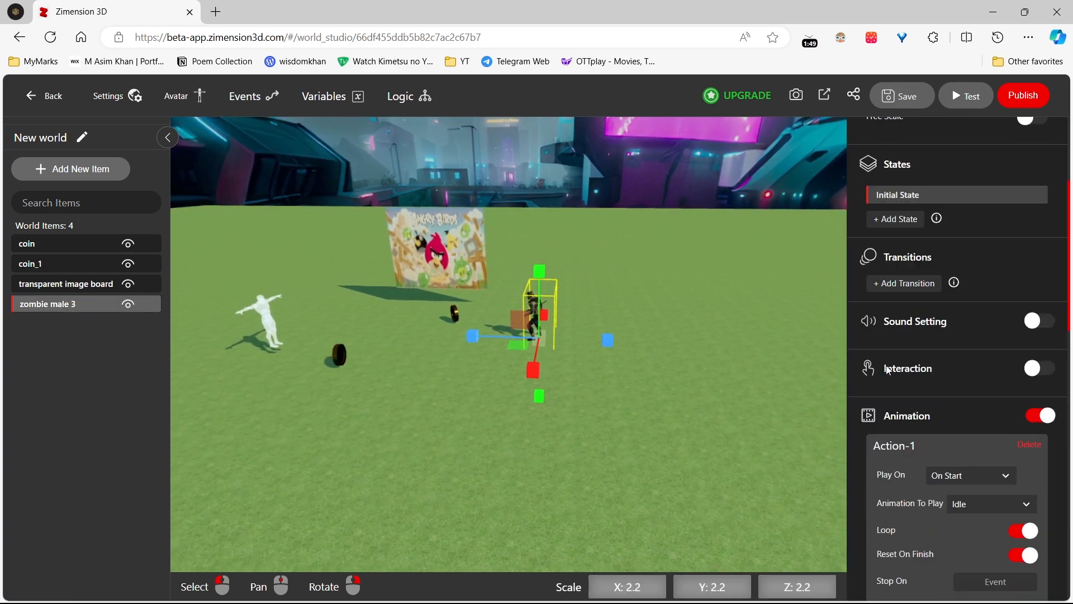
{"action": "scroll", "coordinate": [888, 370], "scroll_direction": "down", "scroll_amount": 3}
{"action": "scroll", "coordinate": [906, 423], "scroll_direction": "down", "scroll_amount": 3}
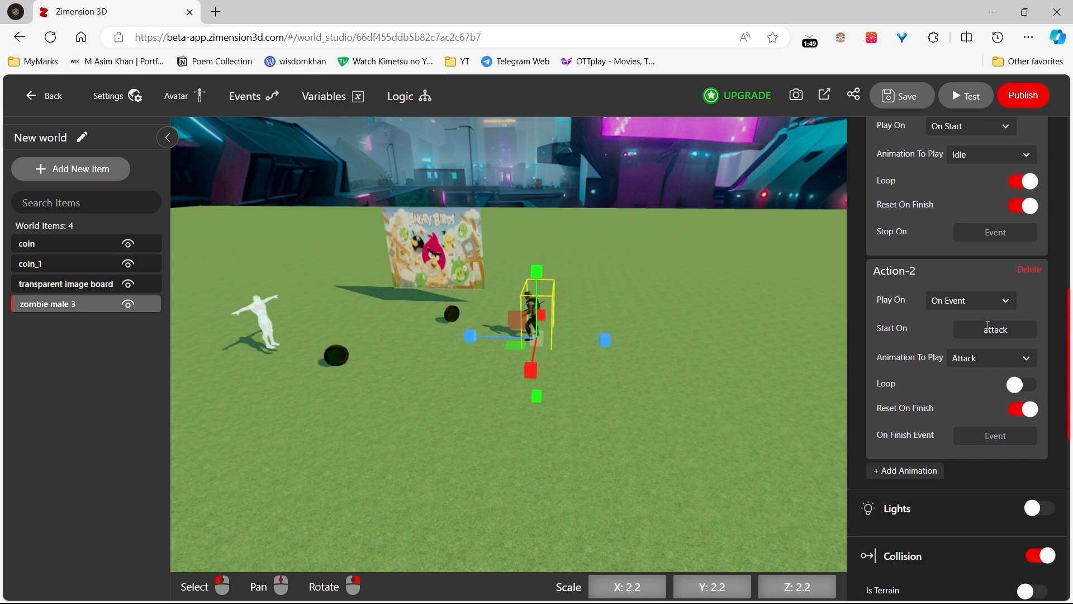
{"action": "left_click", "coordinate": [1024, 332]}
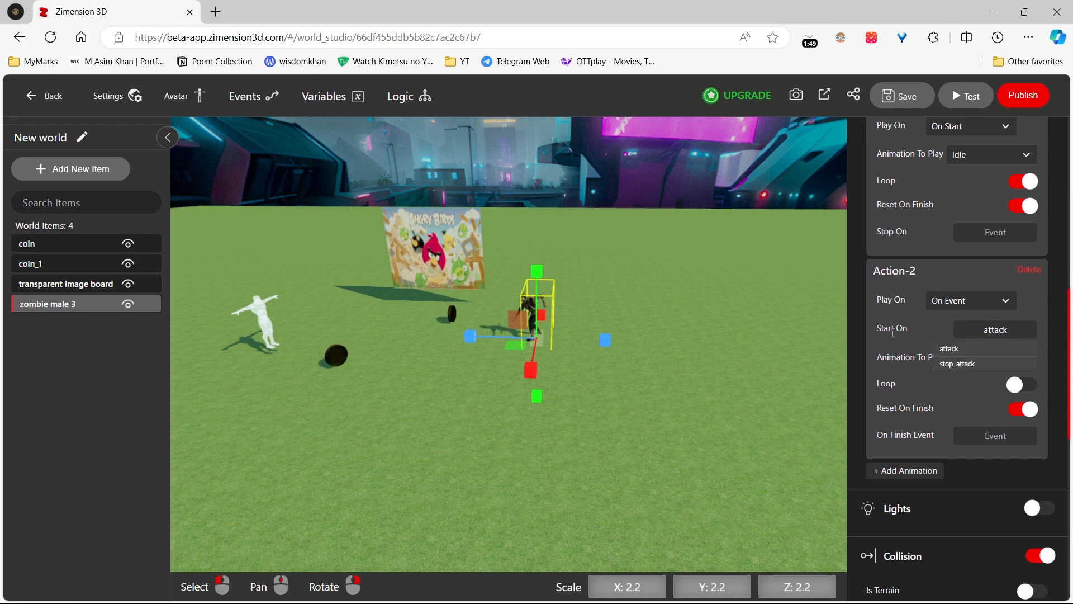
{"action": "left_click", "coordinate": [897, 358]}
{"action": "left_click", "coordinate": [958, 368]}
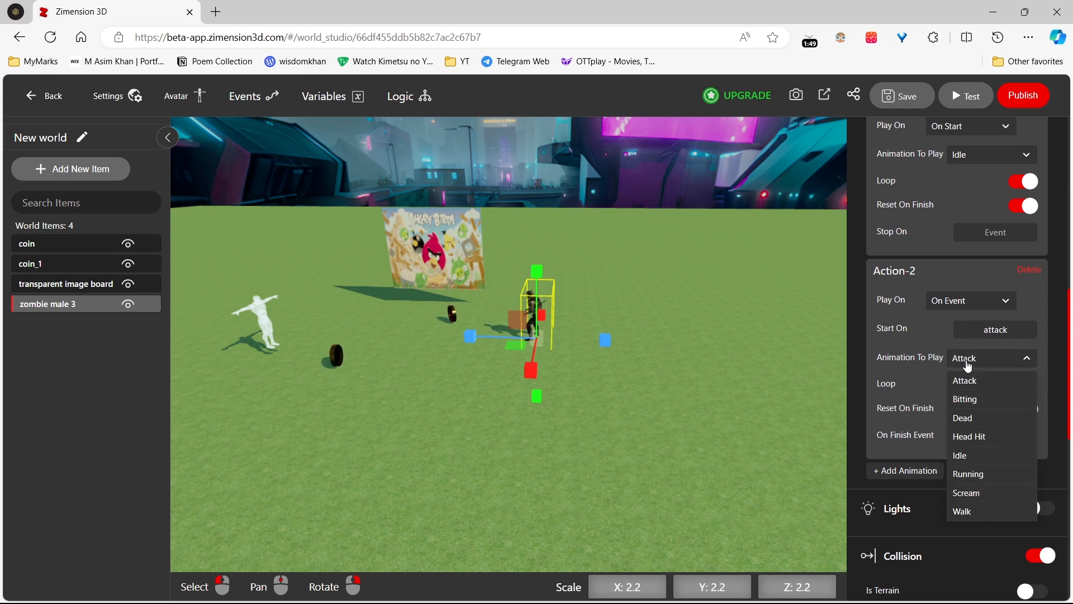
{"action": "left_click", "coordinate": [959, 364]}
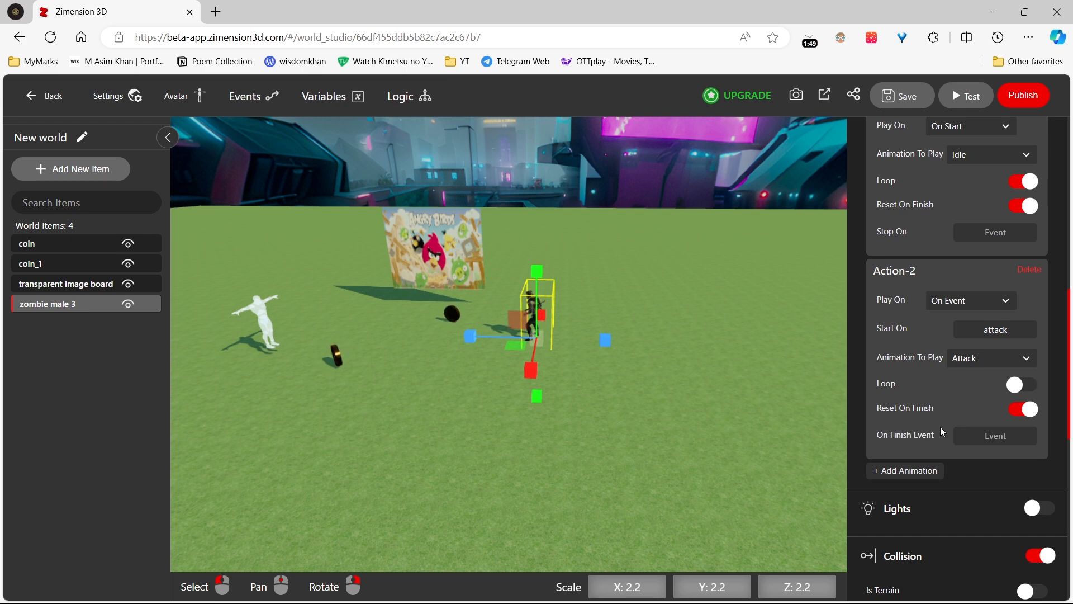
Step: Clear the On Leave event in the zombie's Avatar position settings
{"action": "scroll", "coordinate": [943, 431], "scroll_direction": "down", "scroll_amount": 5}
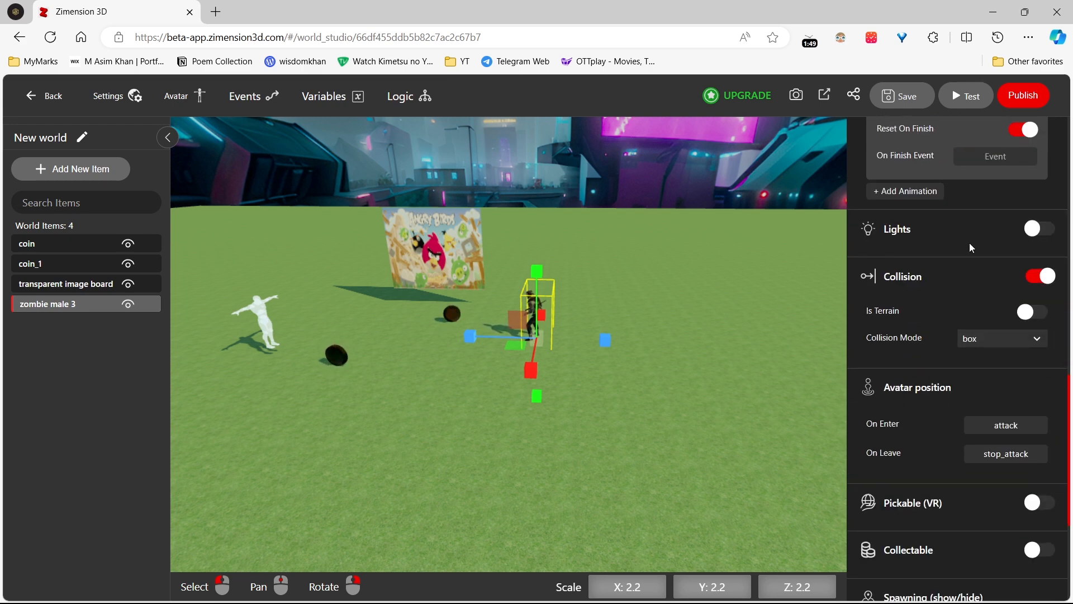
{"action": "scroll", "coordinate": [973, 202], "scroll_direction": "down", "scroll_amount": 3}
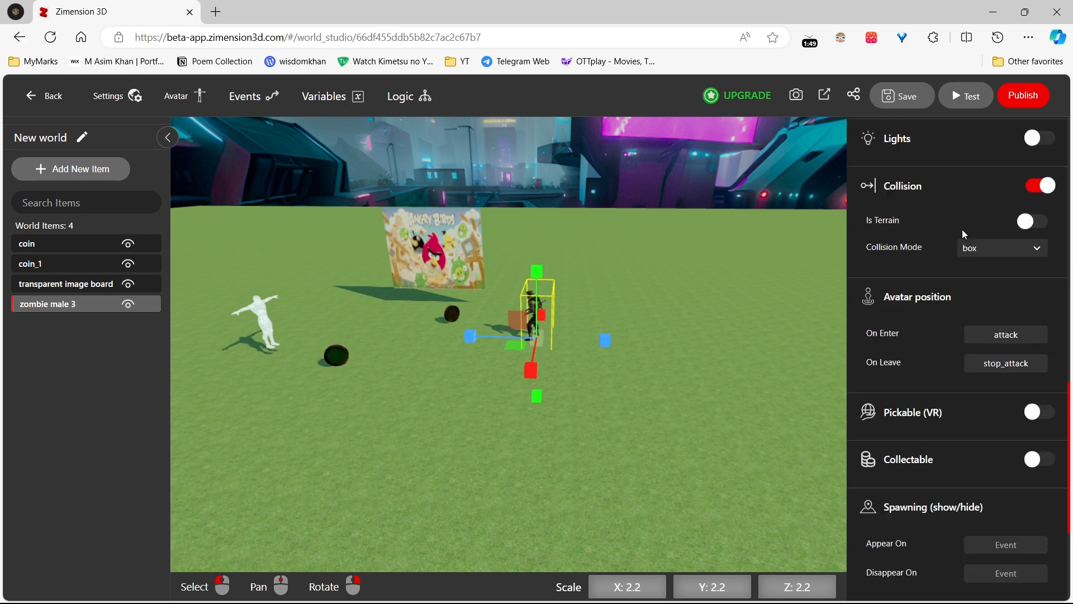
{"action": "scroll", "coordinate": [931, 402], "scroll_direction": "down", "scroll_amount": 2}
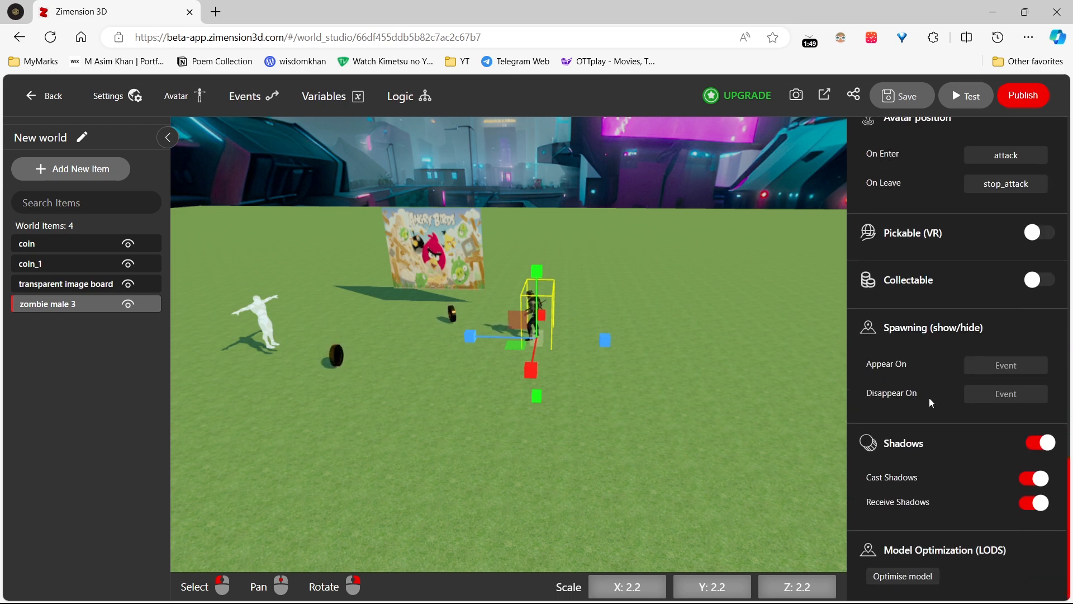
{"action": "scroll", "coordinate": [929, 397], "scroll_direction": "up", "scroll_amount": 3}
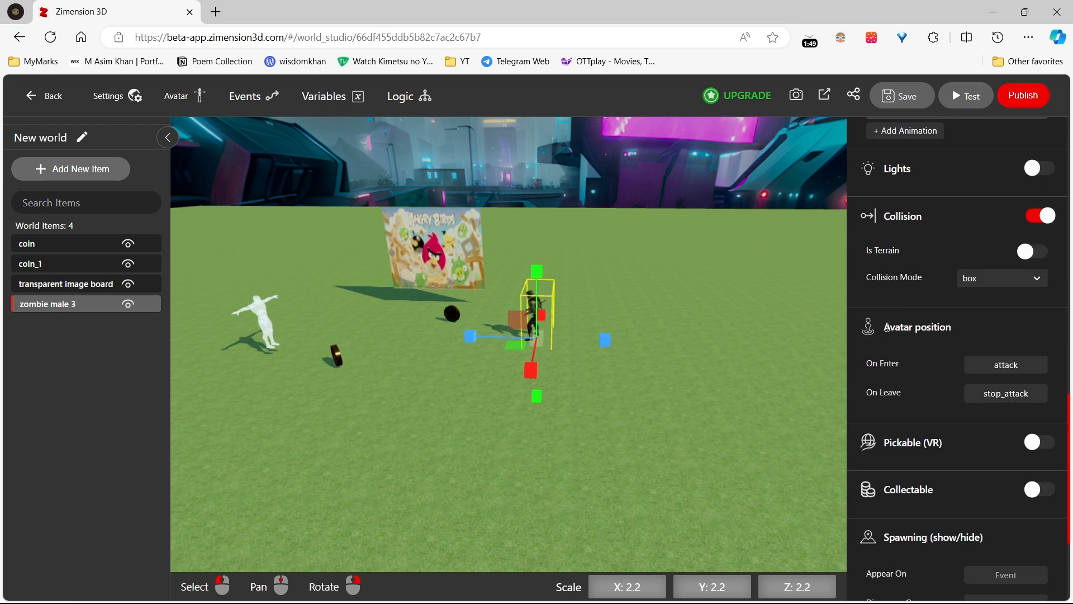
{"action": "left_click_drag", "start_coordinate": [883, 328], "coordinate": [964, 331]}
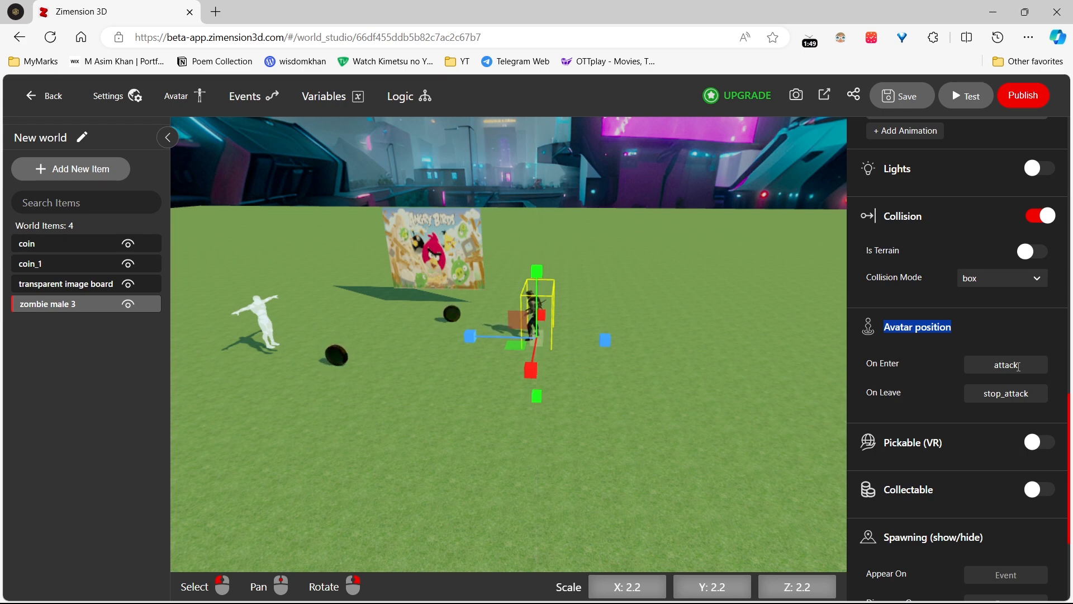
{"action": "left_click_drag", "start_coordinate": [1032, 394], "coordinate": [982, 397]}
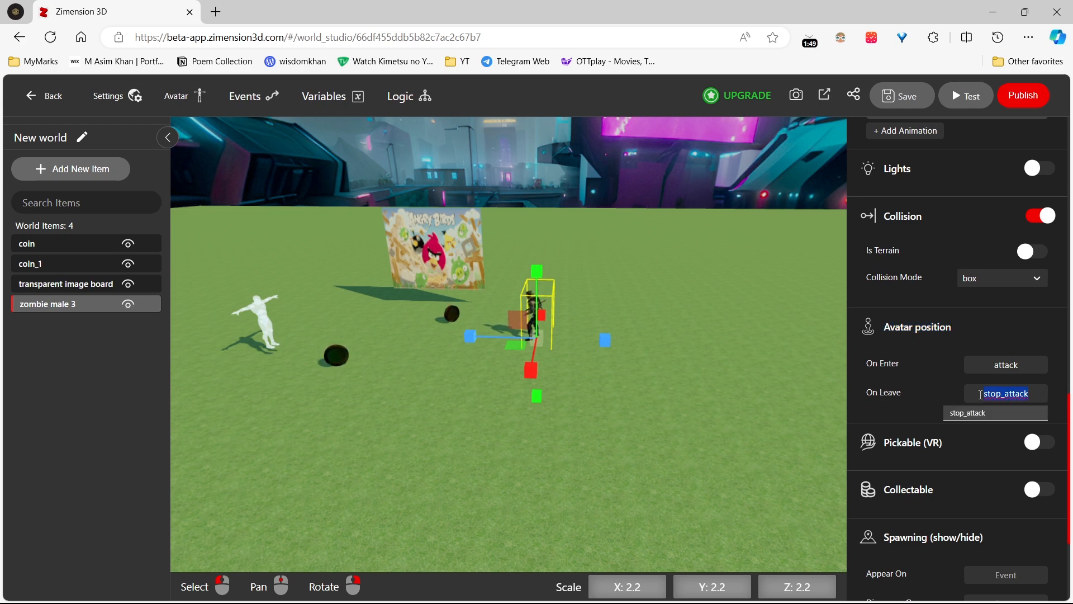
{"action": "key", "text": "BackSpace"}
{"action": "left_click", "coordinate": [887, 397]}
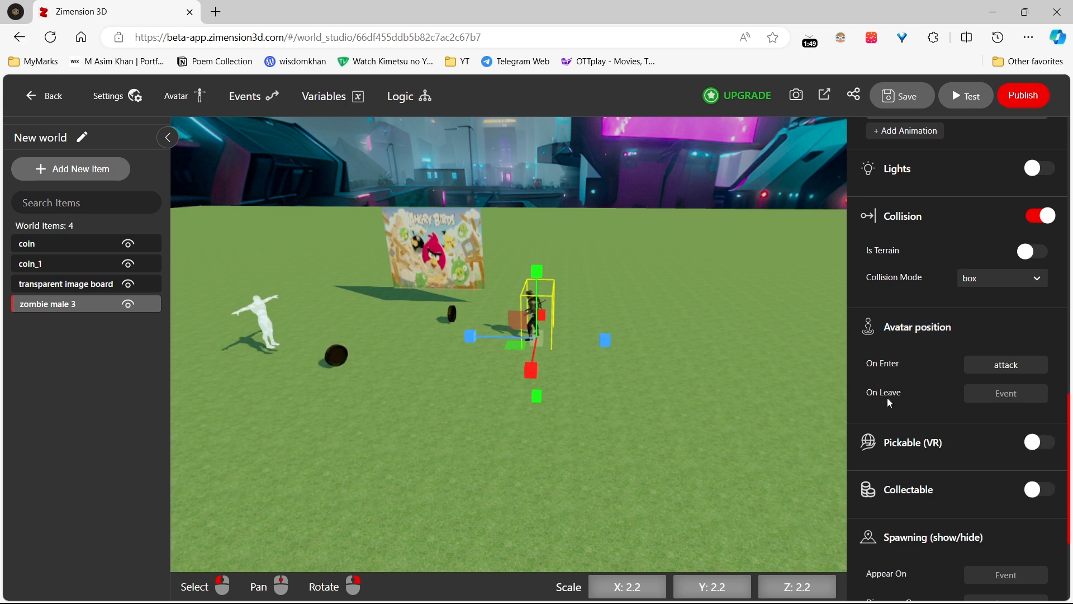
Step: Set the zombie's Appear On spawning event to coin_collected
{"action": "scroll", "coordinate": [887, 394], "scroll_direction": "up", "scroll_amount": 3}
{"action": "scroll", "coordinate": [886, 392], "scroll_direction": "up", "scroll_amount": 5}
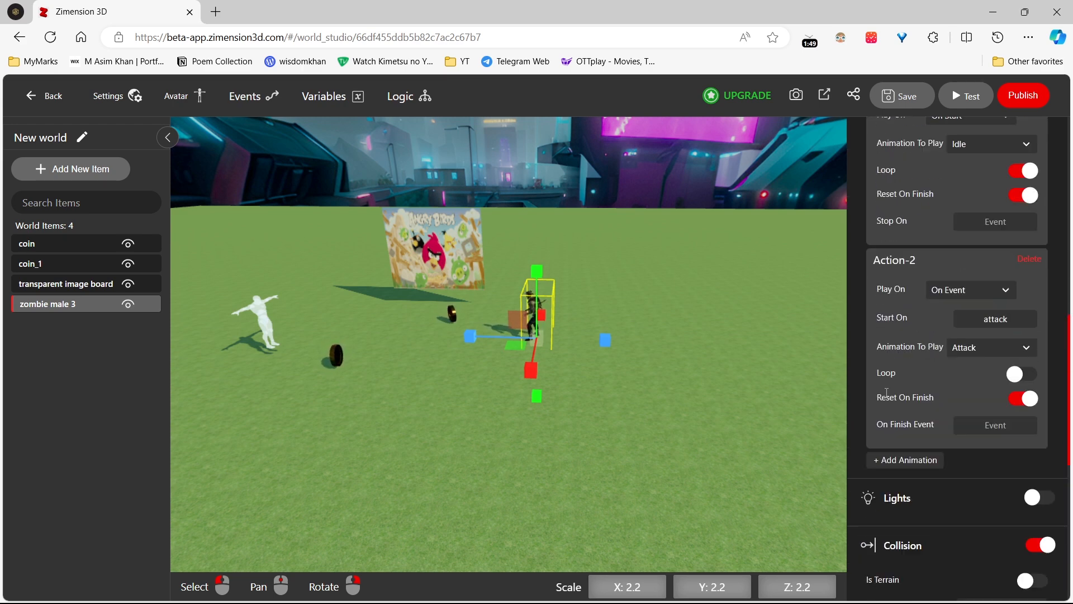
{"action": "scroll", "coordinate": [884, 395], "scroll_direction": "down", "scroll_amount": 10}
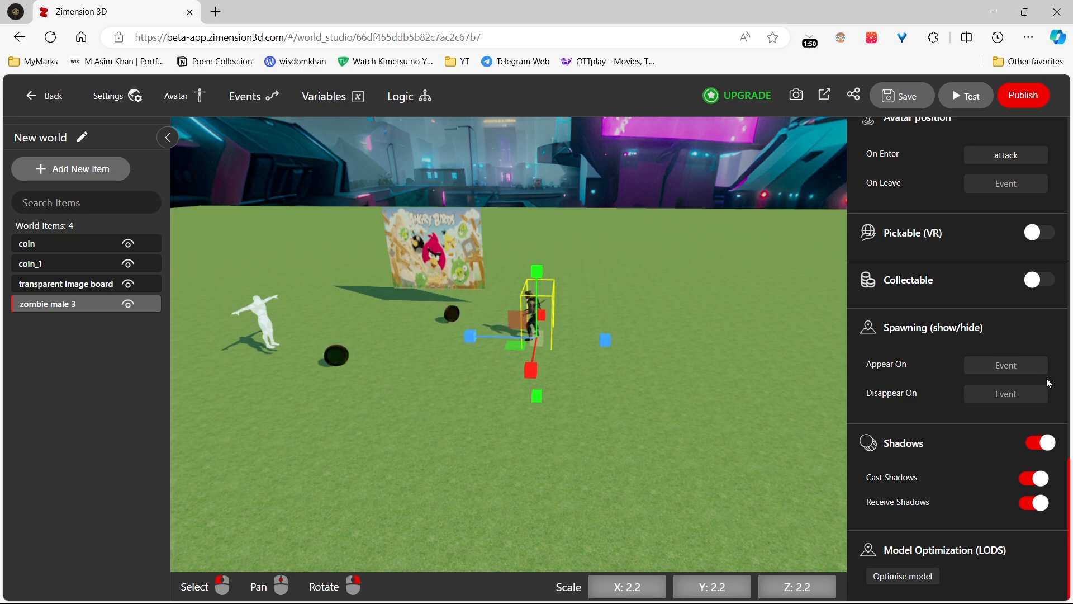
{"action": "left_click", "coordinate": [1012, 393]}
{"action": "left_click", "coordinate": [1013, 385]}
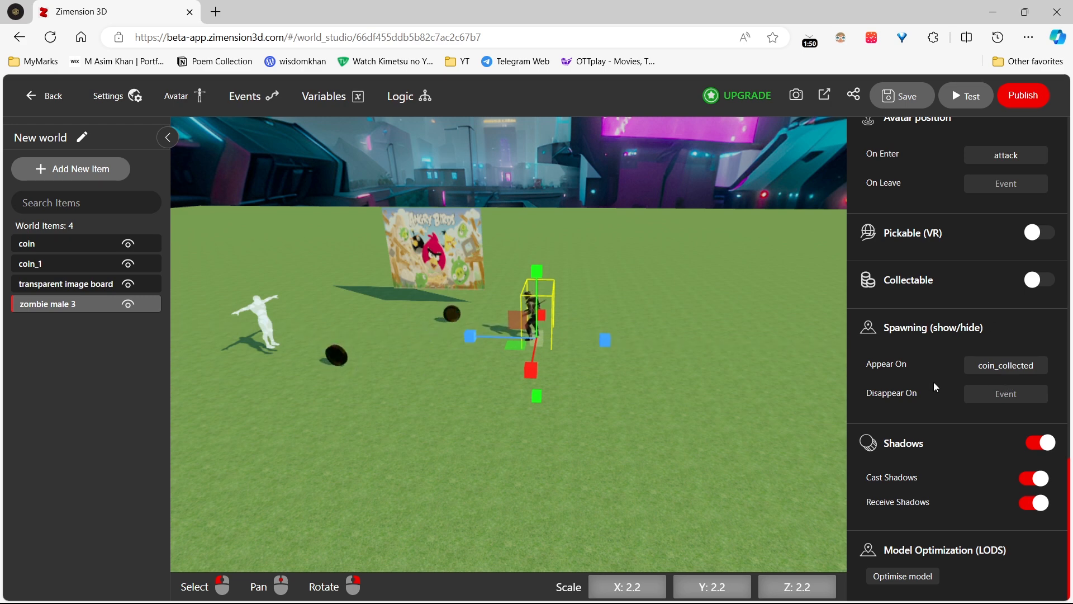
Step: Save the world and start a test run
{"action": "scroll", "coordinate": [931, 380], "scroll_direction": "up", "scroll_amount": 5}
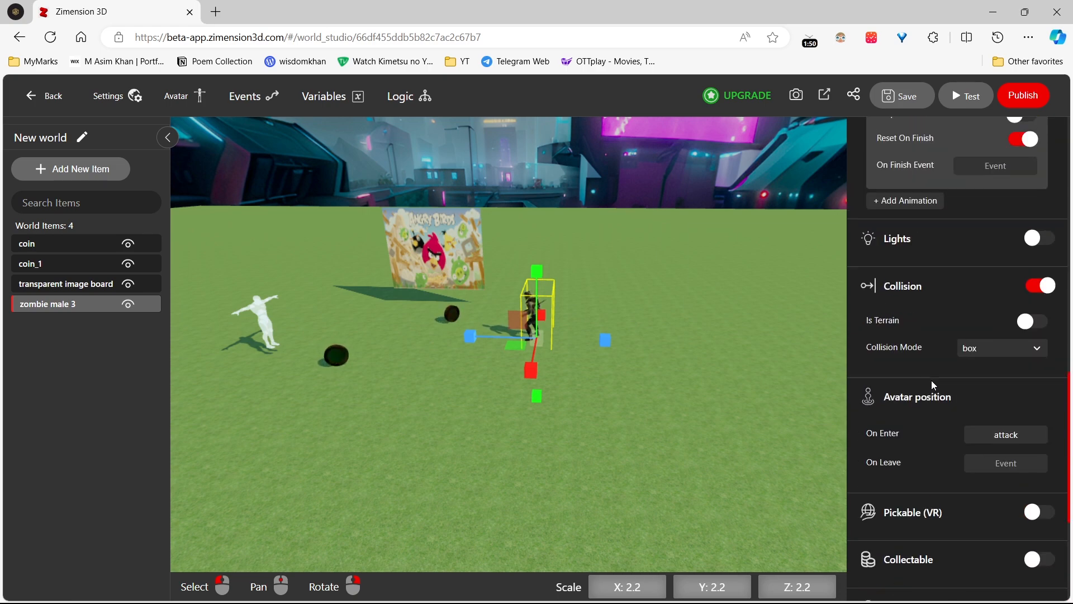
{"action": "scroll", "coordinate": [931, 380], "scroll_direction": "up", "scroll_amount": 5}
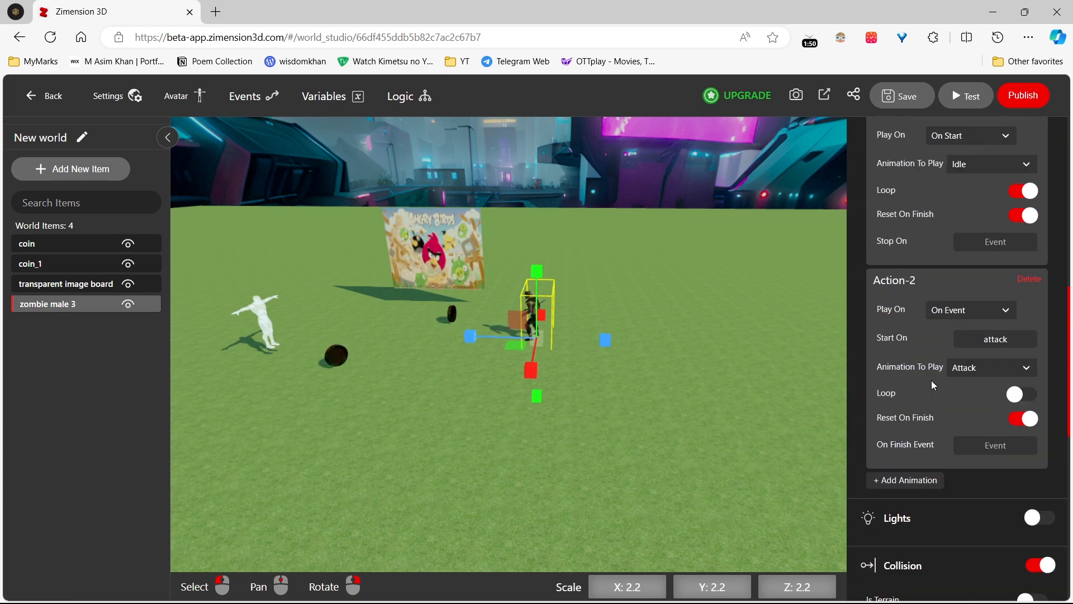
{"action": "scroll", "coordinate": [931, 380], "scroll_direction": "up", "scroll_amount": 3}
{"action": "scroll", "coordinate": [931, 380], "scroll_direction": "up", "scroll_amount": 1}
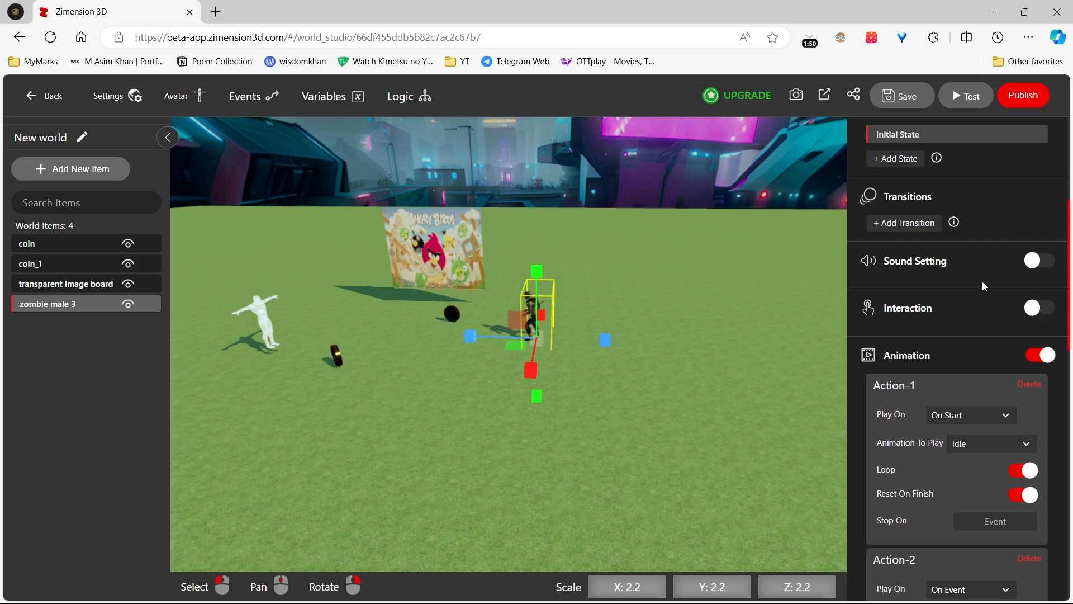
{"action": "left_click", "coordinate": [901, 99]}
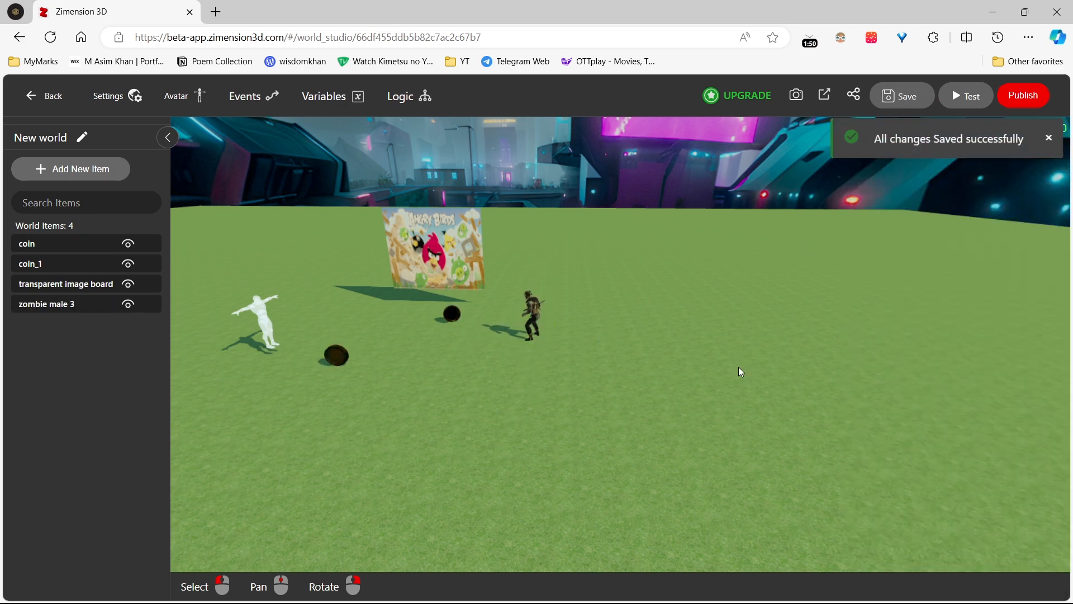
{"action": "left_click", "coordinate": [969, 105]}
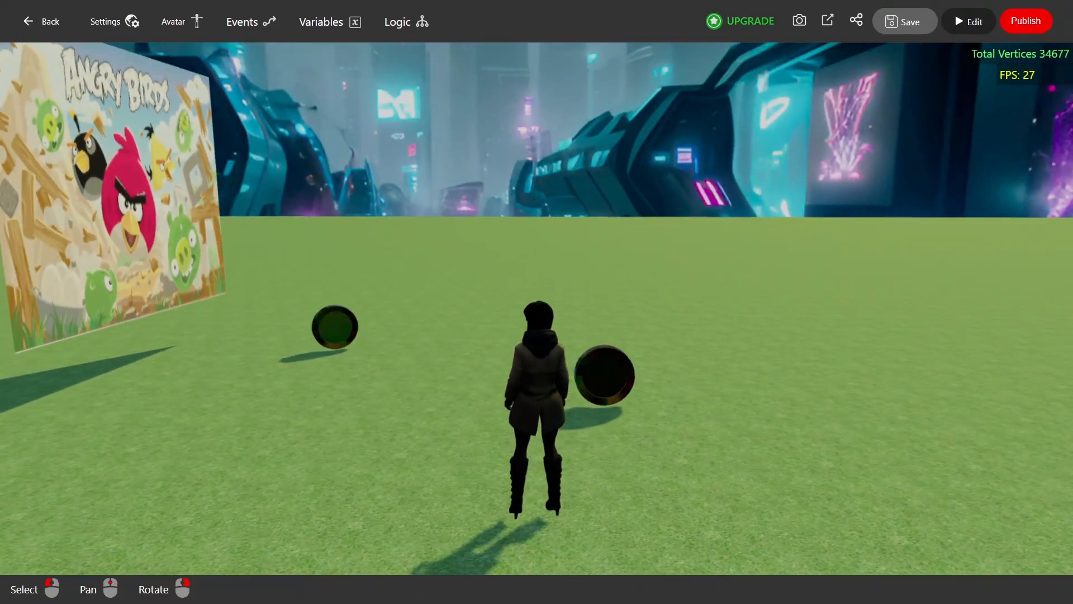
Step: Walk the avatar through both coins to test whether collecting them spawns the zombie
{"action": "key", "text": "d"}
{"action": "key", "text": "w"}
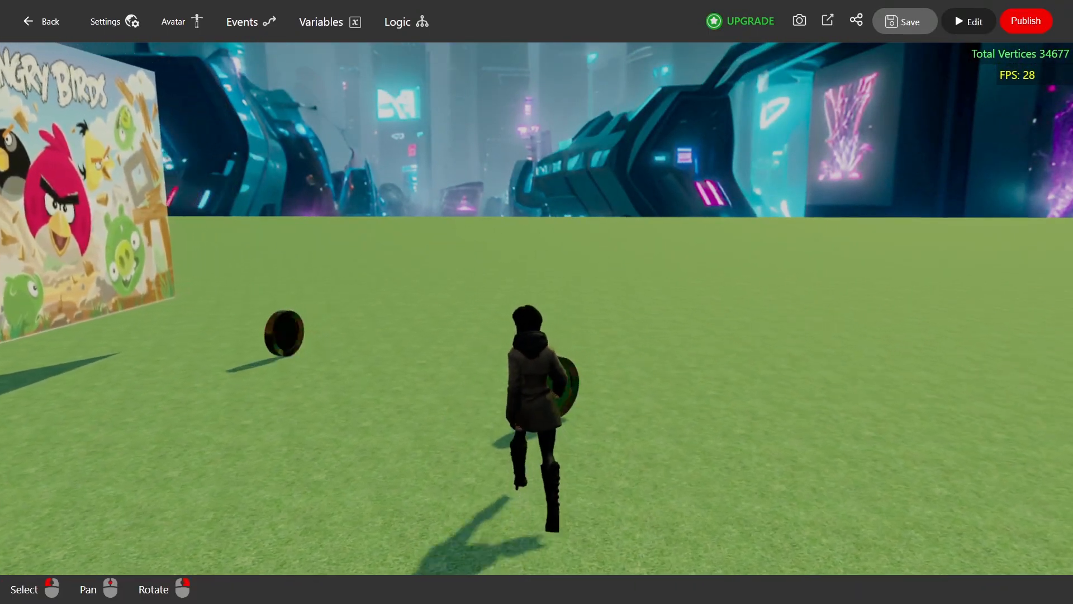
{"action": "key", "text": "a"}
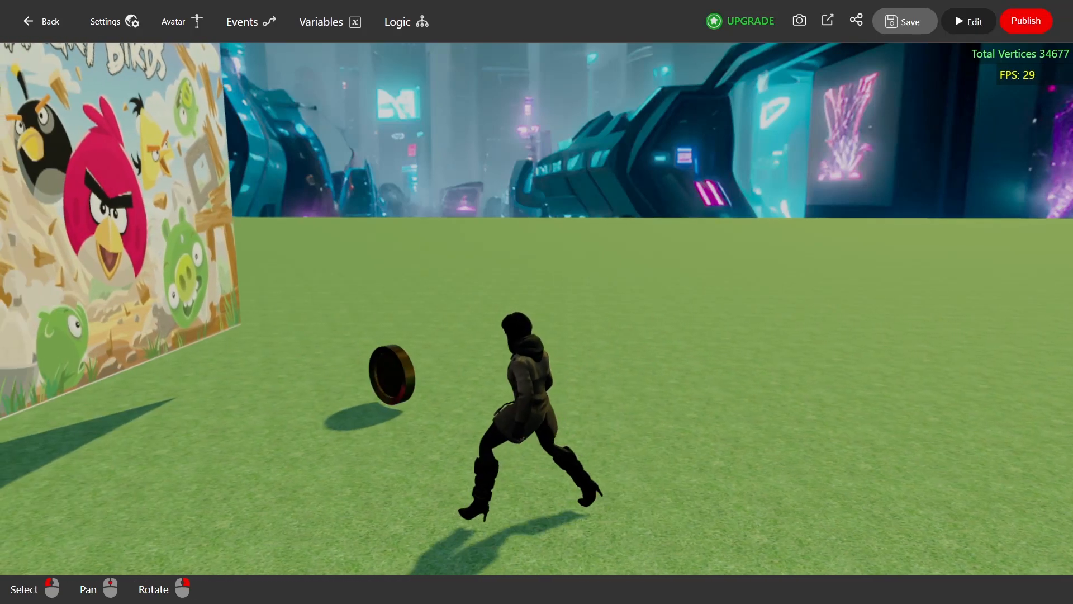
{"action": "key", "text": "w"}
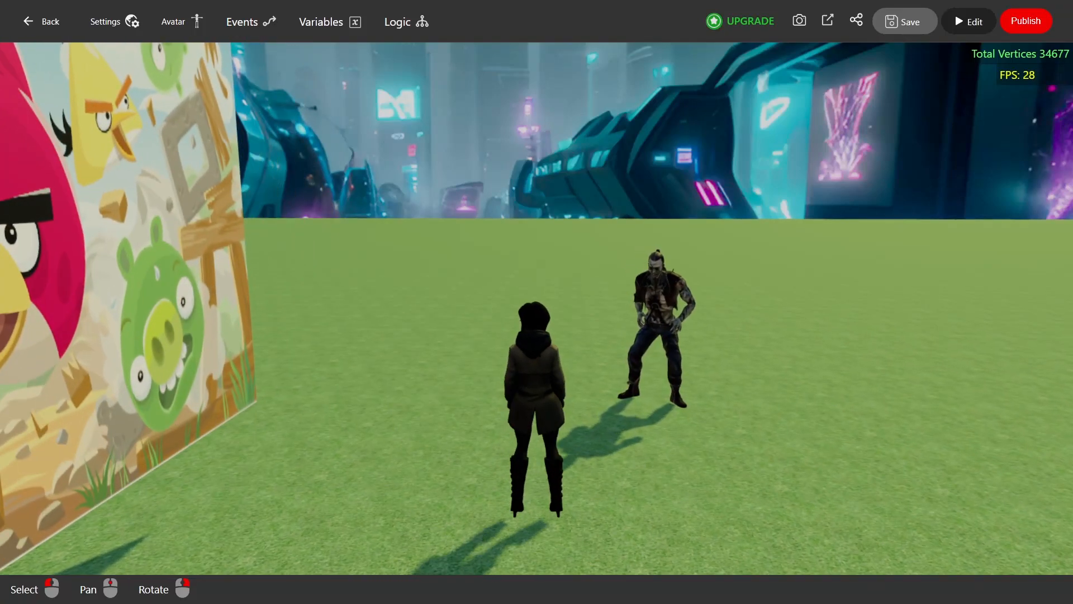
Step: Walk the avatar up to the zombie and back away repeatedly to test its attack animation
{"action": "key", "text": "d"}
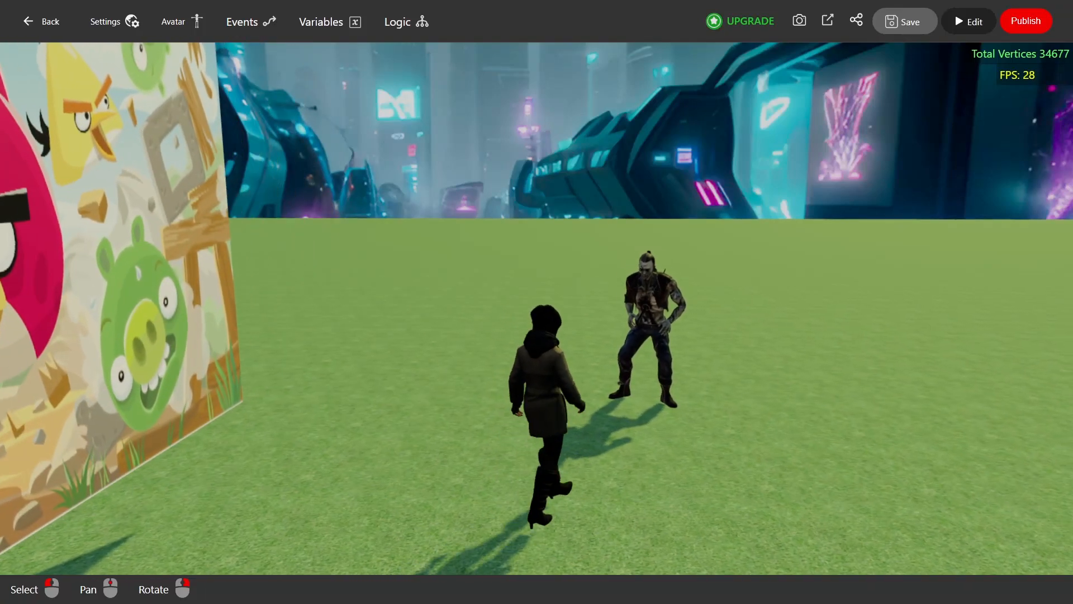
{"action": "key", "text": "w"}
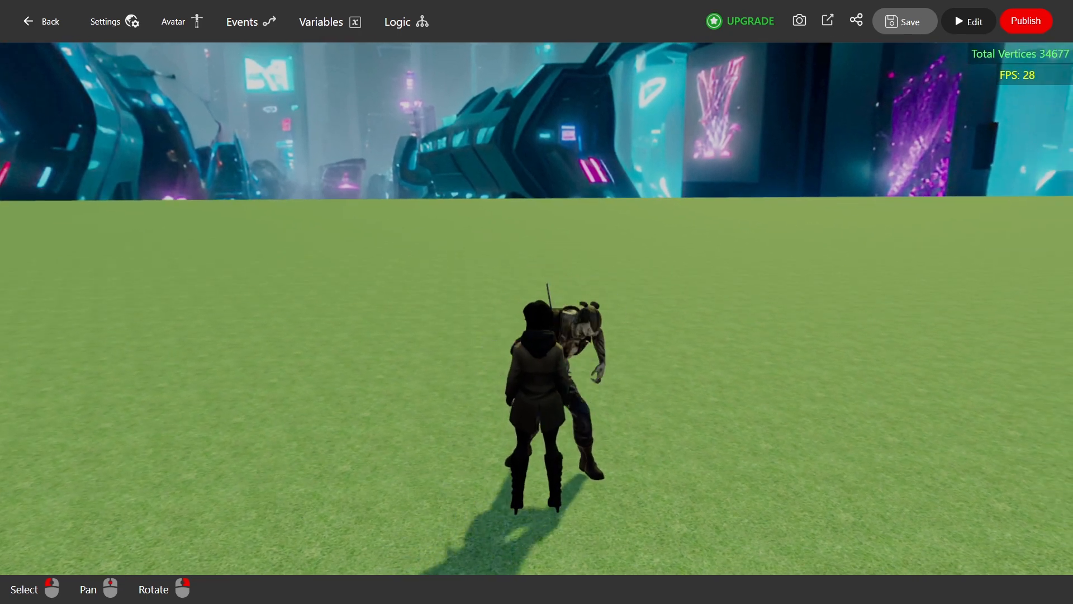
{"action": "key", "text": "s"}
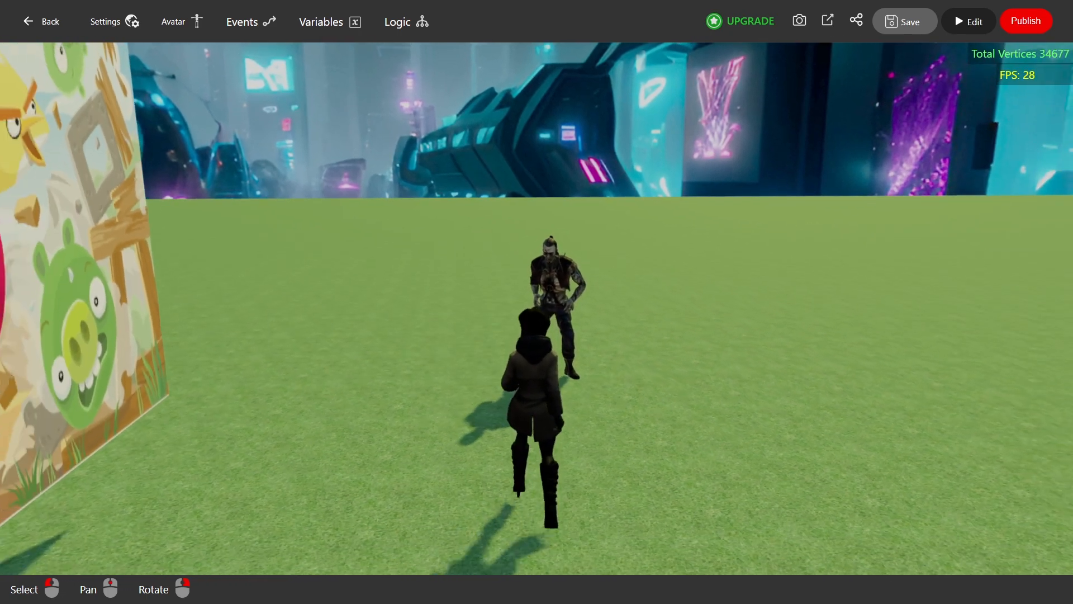
{"action": "key", "text": "w"}
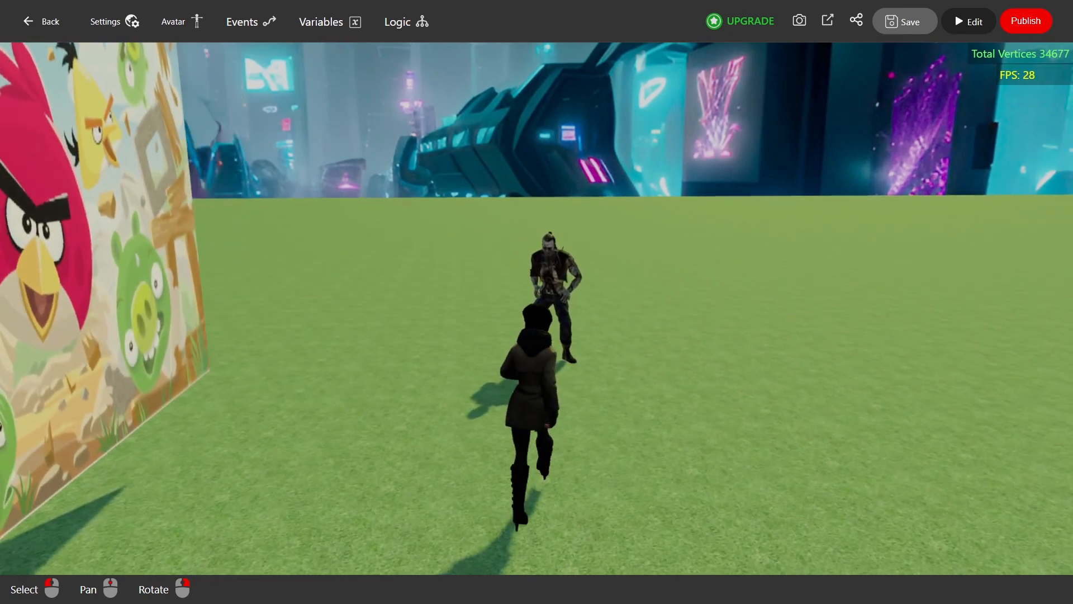
{"action": "key", "text": "w"}
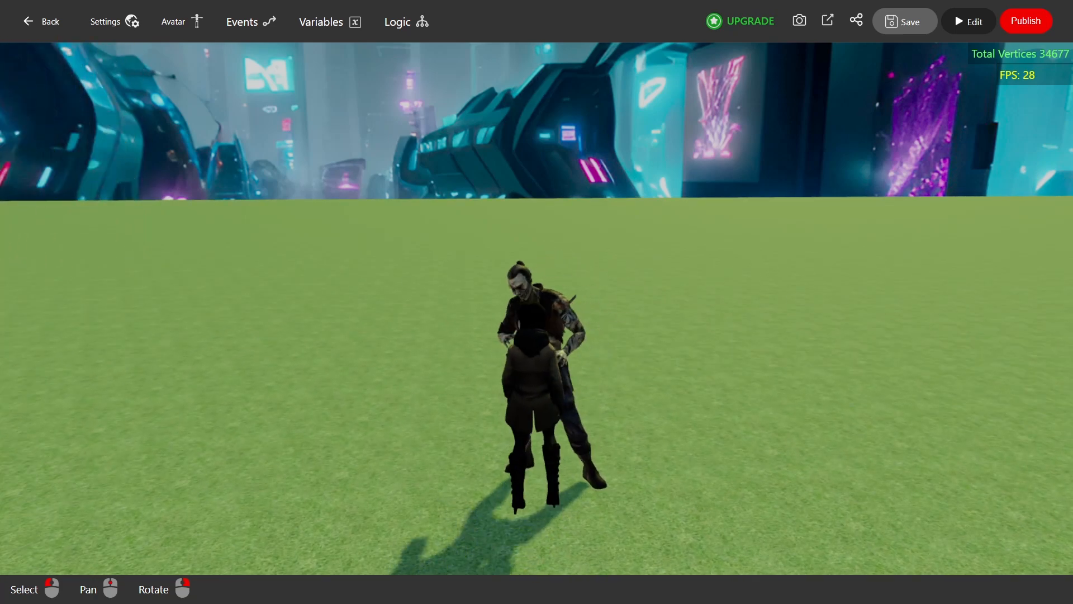
{"action": "key", "text": "s"}
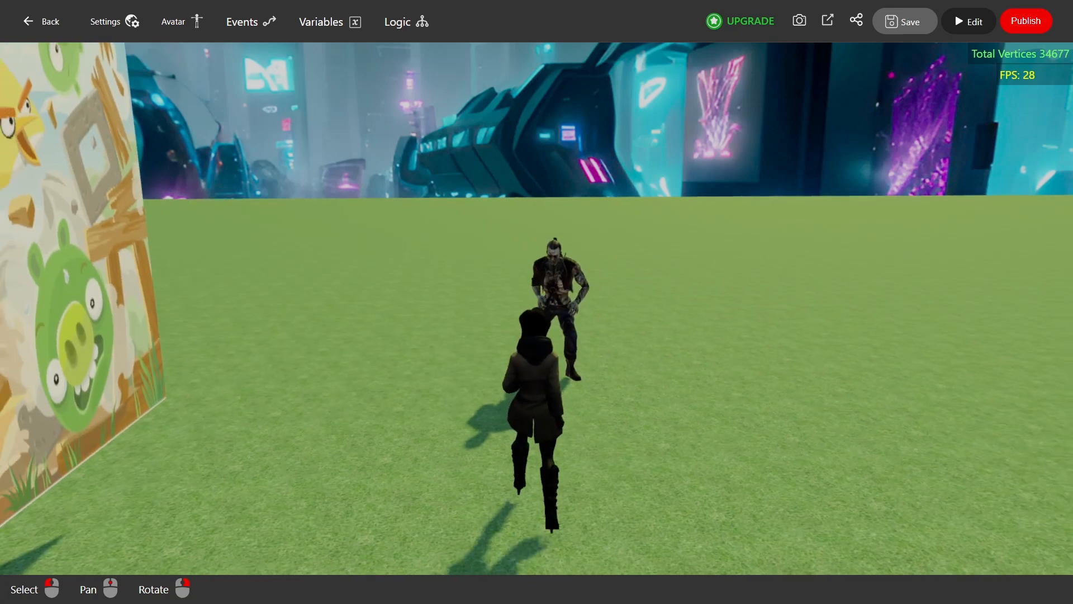
{"action": "key", "text": "s"}
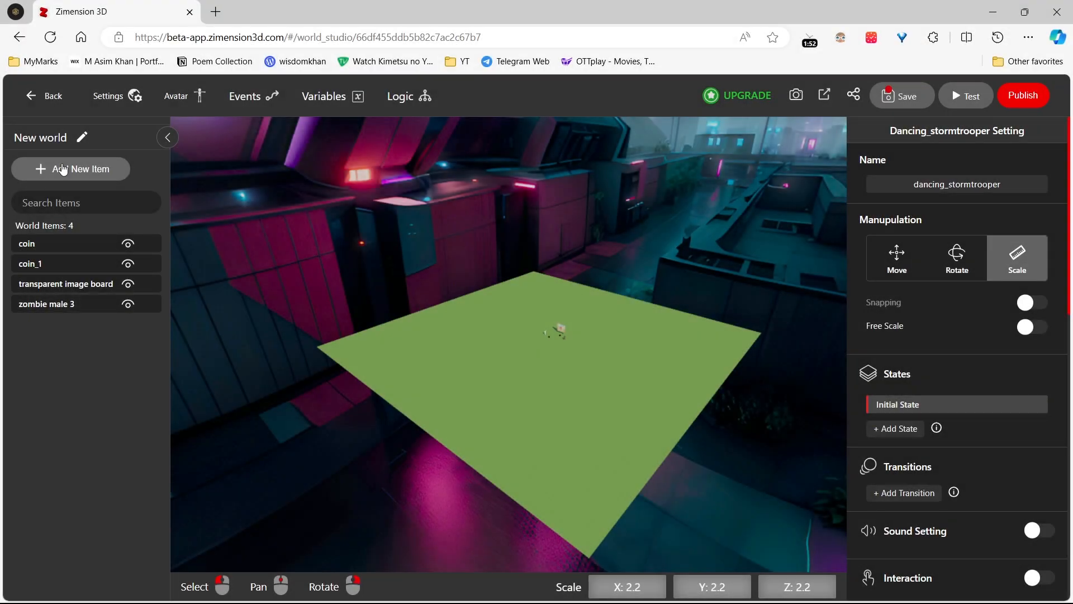
Step: Add the Zimension Avatar model from the item library to the world
{"action": "left_click", "coordinate": [63, 169]}
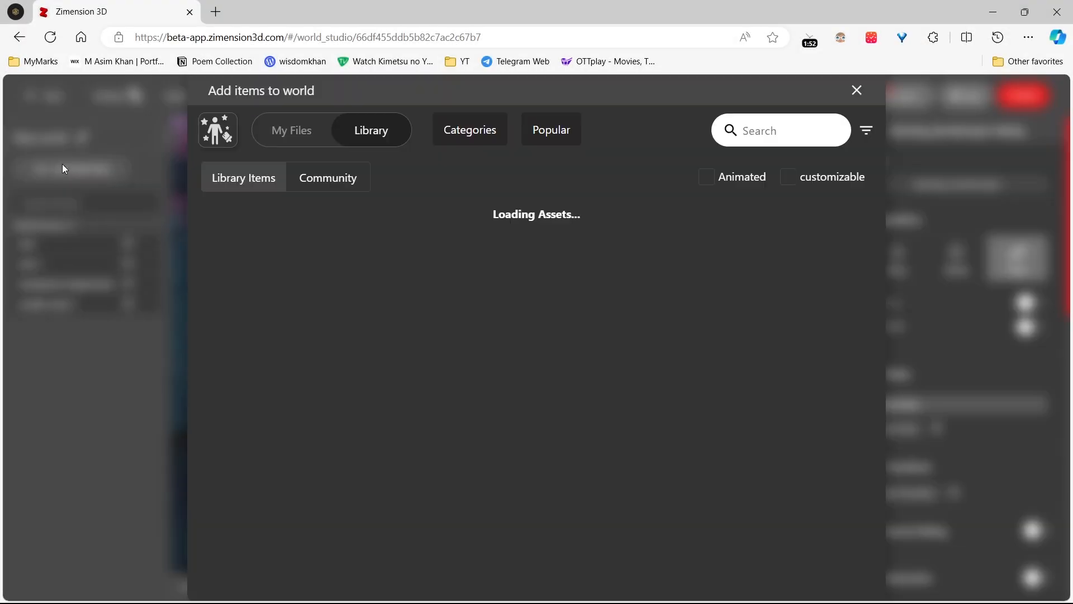
{"action": "scroll", "coordinate": [291, 362], "scroll_direction": "down", "scroll_amount": 15}
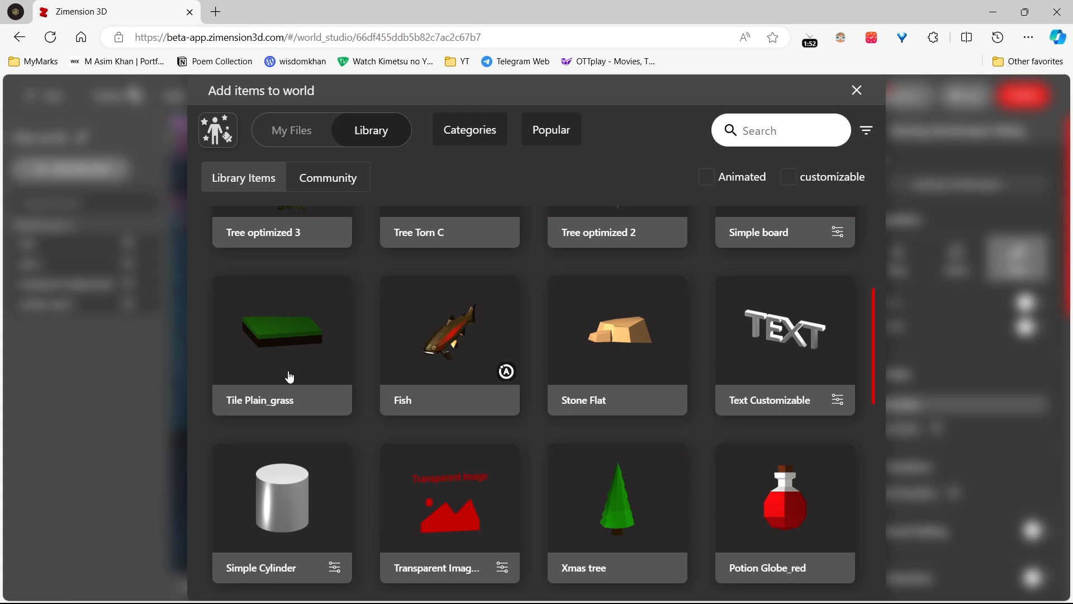
{"action": "scroll", "coordinate": [290, 378], "scroll_direction": "down", "scroll_amount": 5}
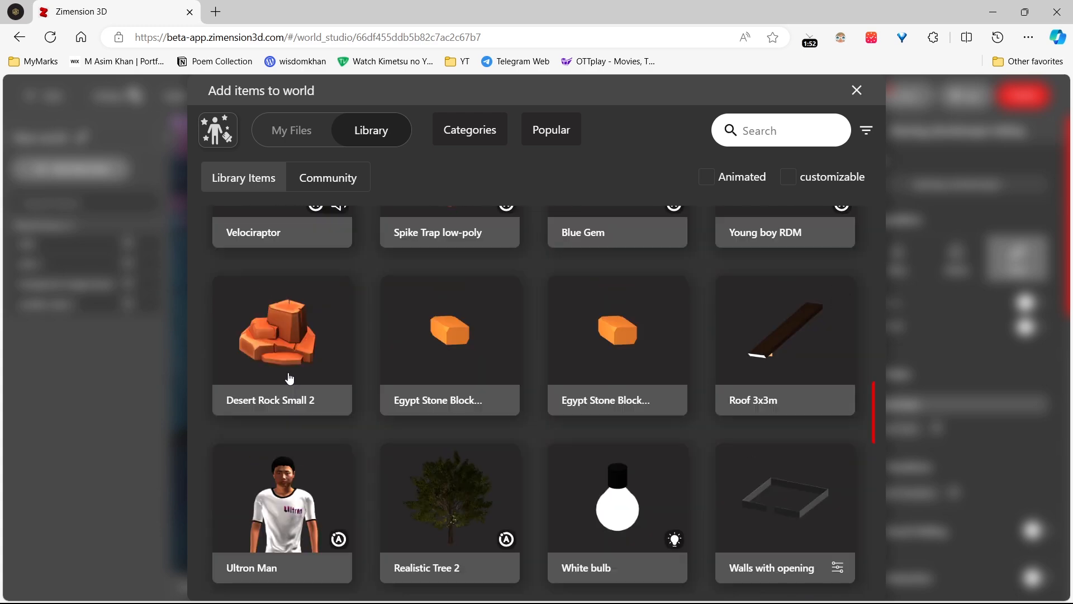
{"action": "scroll", "coordinate": [290, 378], "scroll_direction": "down", "scroll_amount": 4}
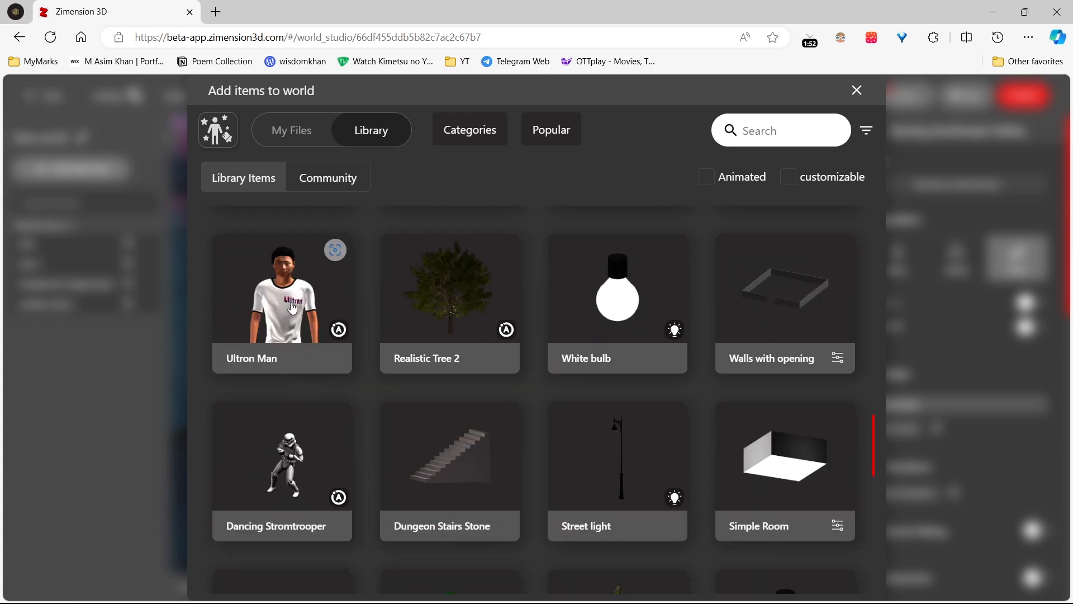
{"action": "scroll", "coordinate": [293, 309], "scroll_direction": "down", "scroll_amount": 12}
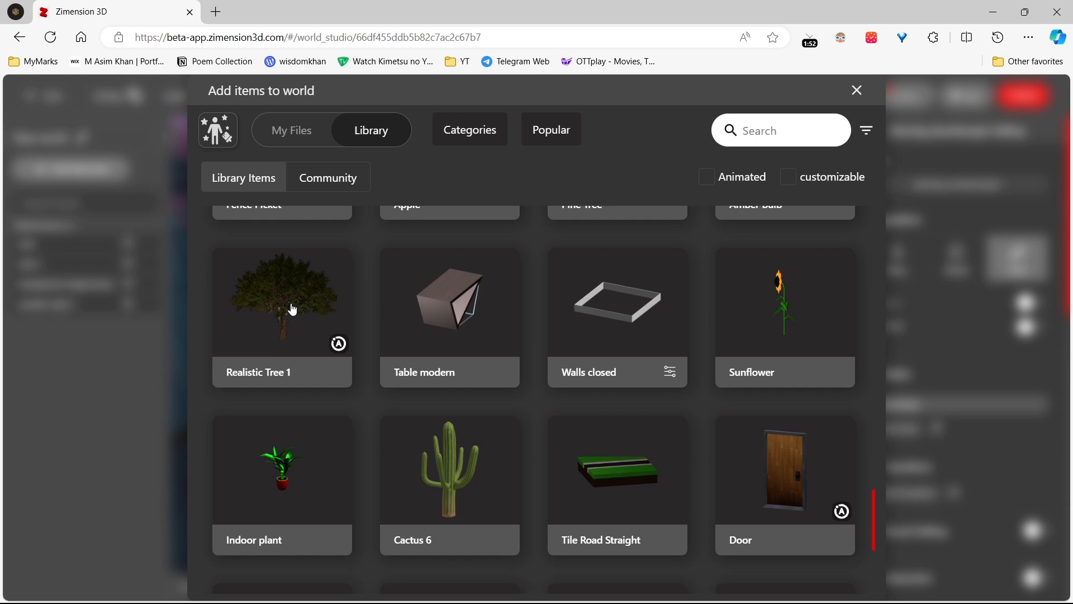
{"action": "scroll", "coordinate": [293, 310], "scroll_direction": "down", "scroll_amount": 3}
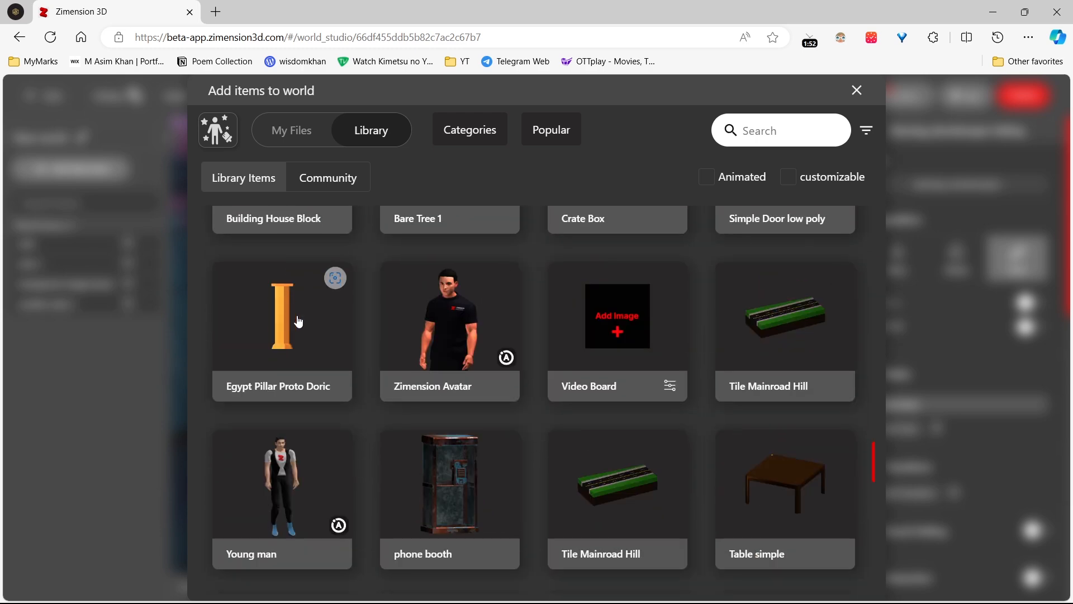
{"action": "left_click", "coordinate": [420, 329]}
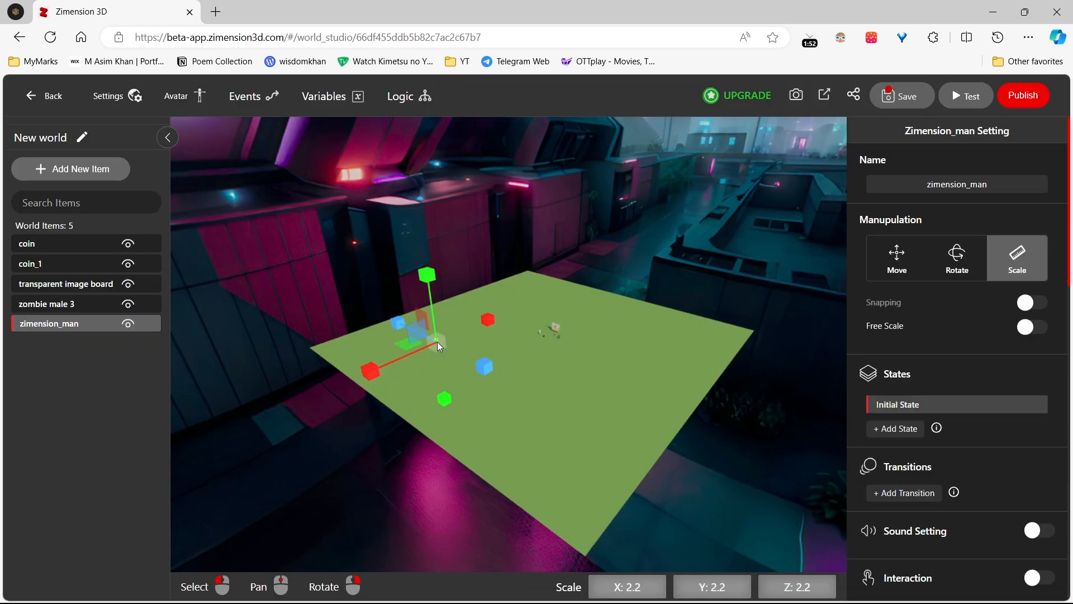
Step: Move the zimension_man character across the grass to an open spot near the coins and the zombie
{"action": "left_click_drag", "start_coordinate": [437, 342], "coordinate": [509, 343]}
{"action": "scroll", "coordinate": [508, 342], "scroll_direction": "up", "scroll_amount": 5}
{"action": "scroll", "coordinate": [508, 342], "scroll_direction": "up", "scroll_amount": 5}
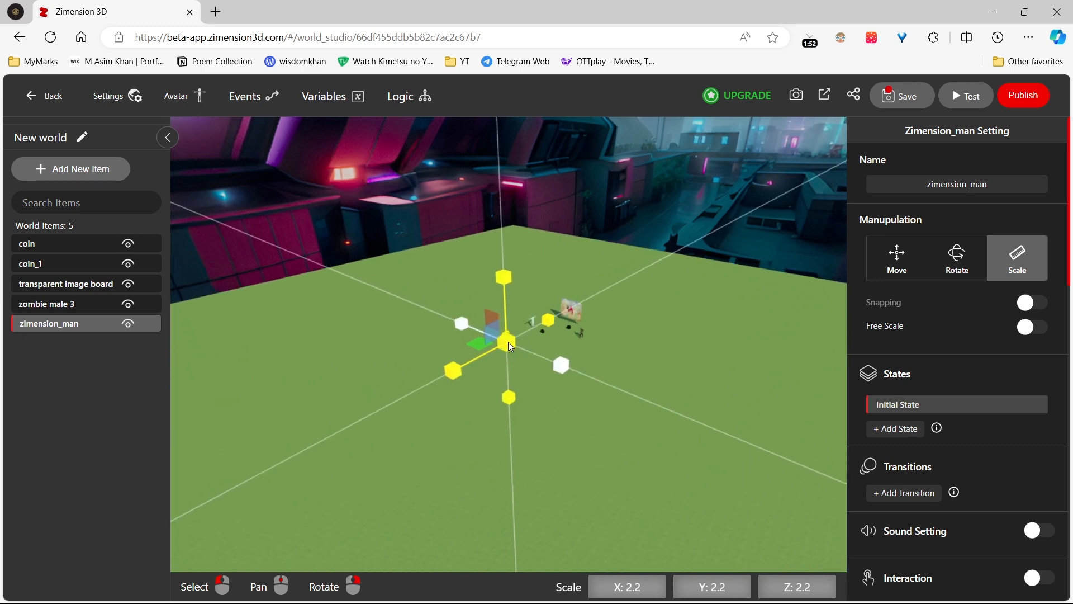
{"action": "scroll", "coordinate": [507, 346], "scroll_direction": "up", "scroll_amount": 5}
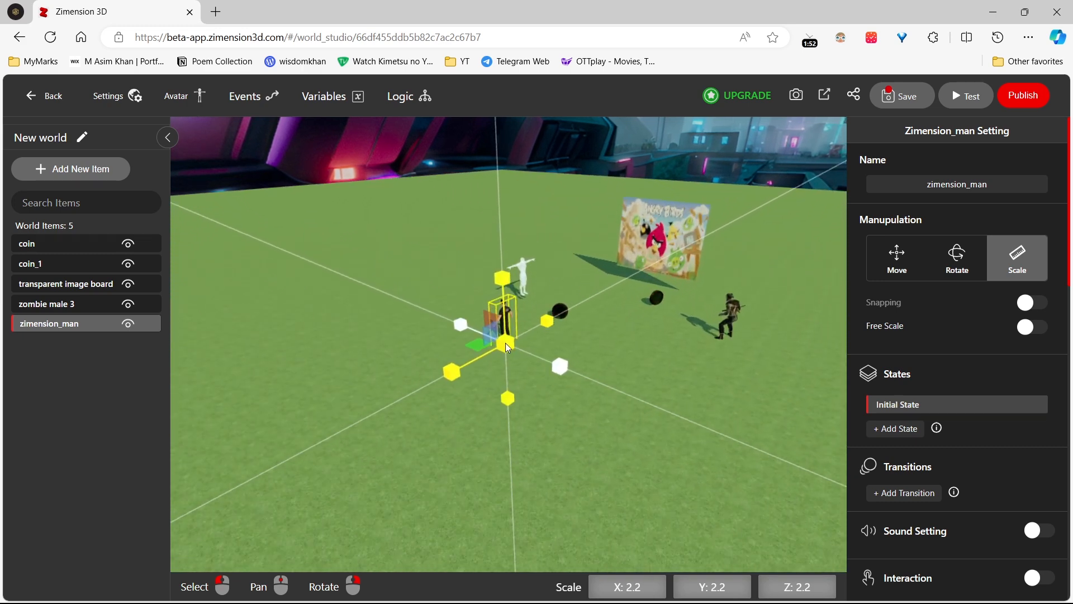
{"action": "left_click_drag", "start_coordinate": [604, 402], "coordinate": [645, 415]}
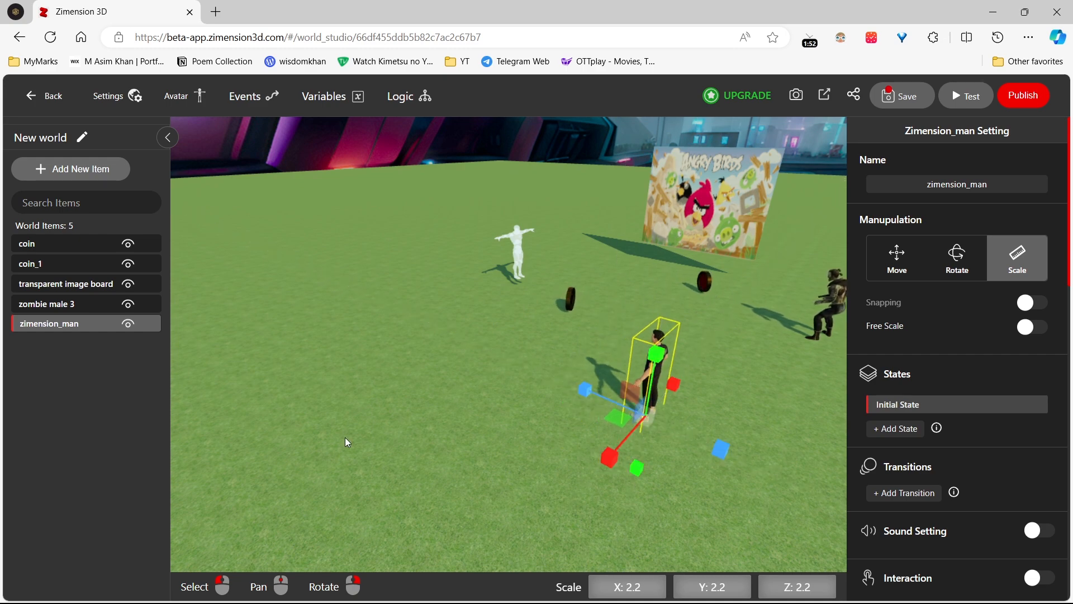
{"action": "right_click_drag", "start_coordinate": [397, 432], "coordinate": [431, 433]}
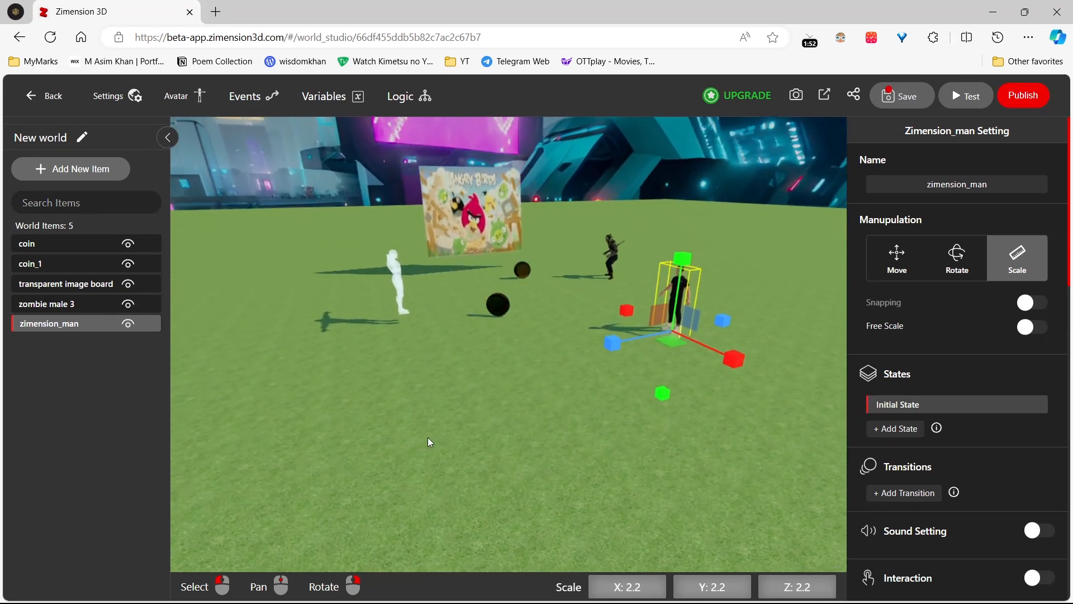
Step: Enable interaction on zimension_man with the label Talk, a new trigger event named talk and a duration of 3 seconds
{"action": "scroll", "coordinate": [944, 416], "scroll_direction": "down", "scroll_amount": 5}
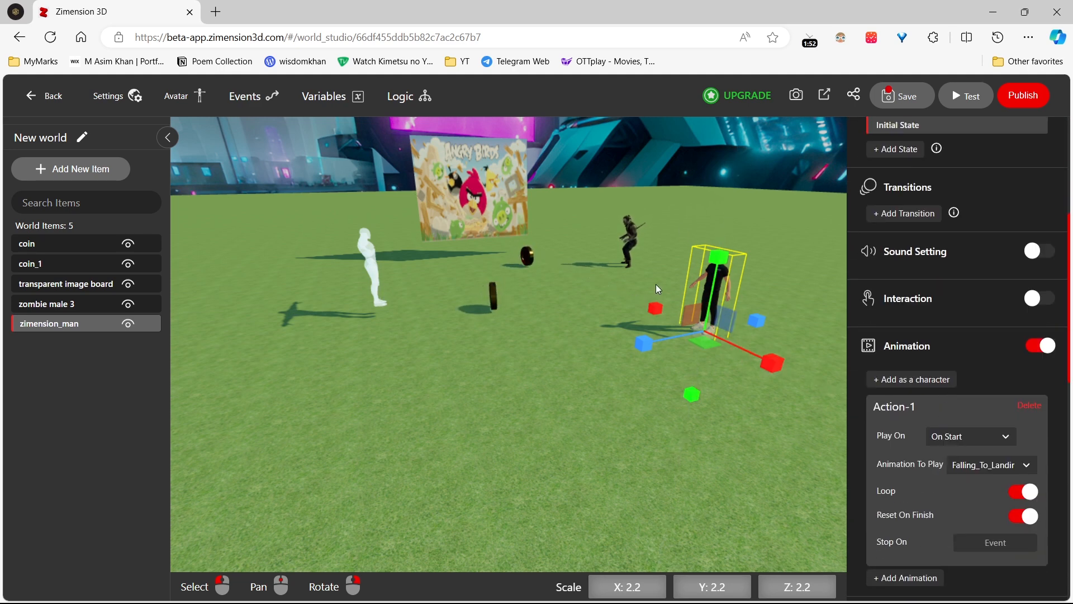
{"action": "left_click", "coordinate": [1044, 302]}
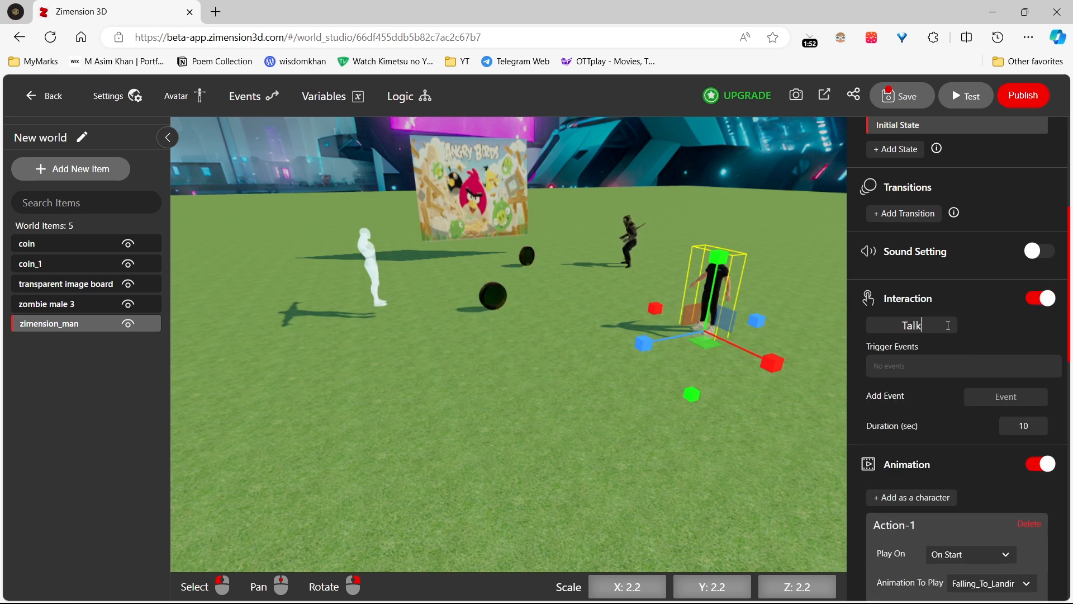
{"action": "left_click", "coordinate": [1019, 400]}
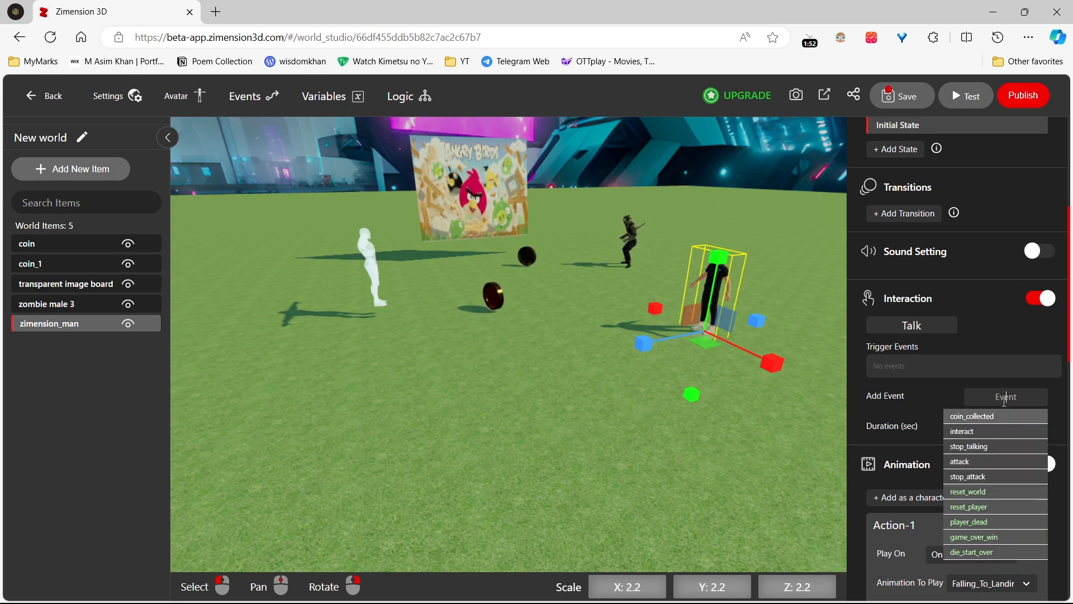
{"action": "type", "text": "talk"}
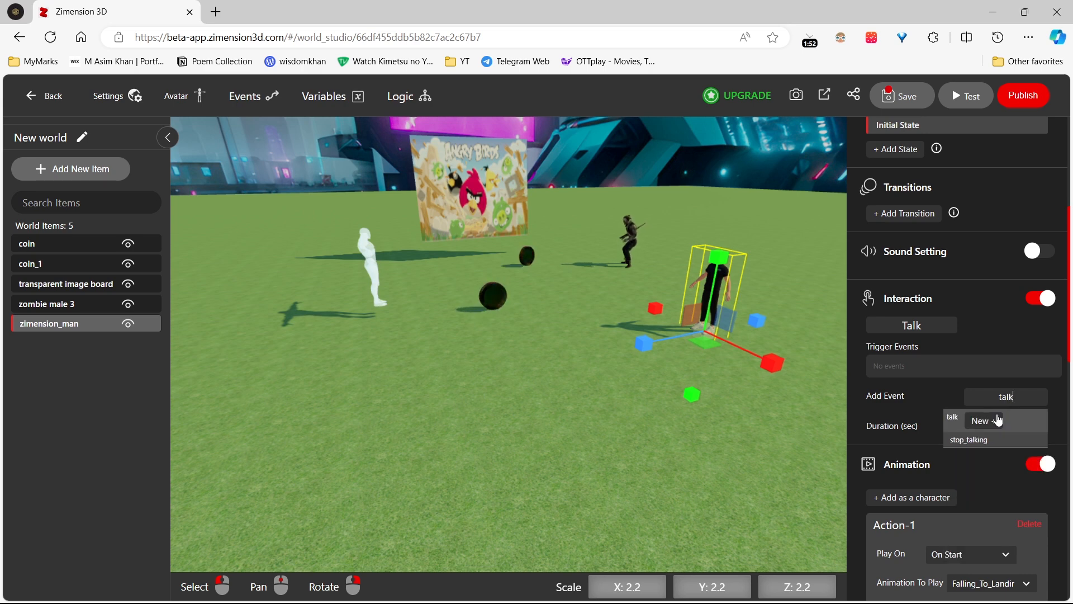
{"action": "left_click", "coordinate": [999, 420]}
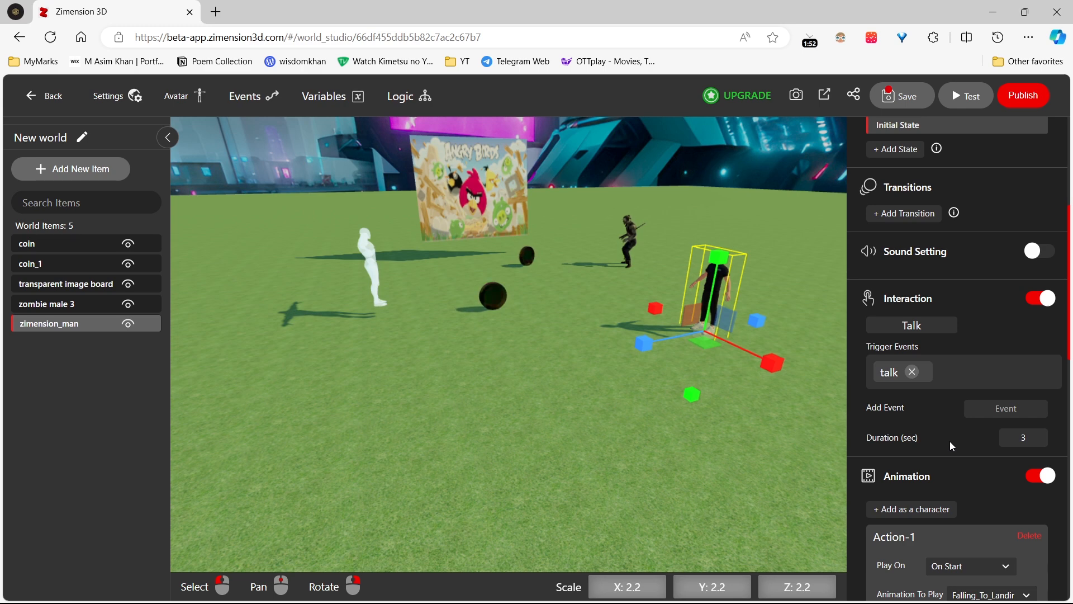
Step: Set zimension_man's Action-1 to play the Idle animation
{"action": "scroll", "coordinate": [951, 441], "scroll_direction": "down", "scroll_amount": 4}
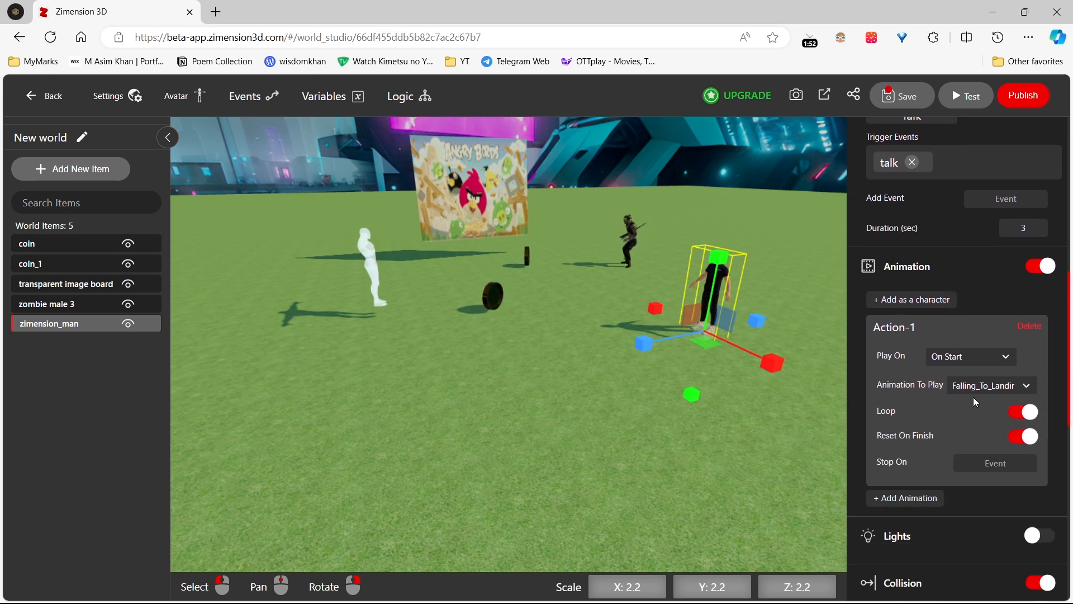
{"action": "left_click", "coordinate": [986, 391]}
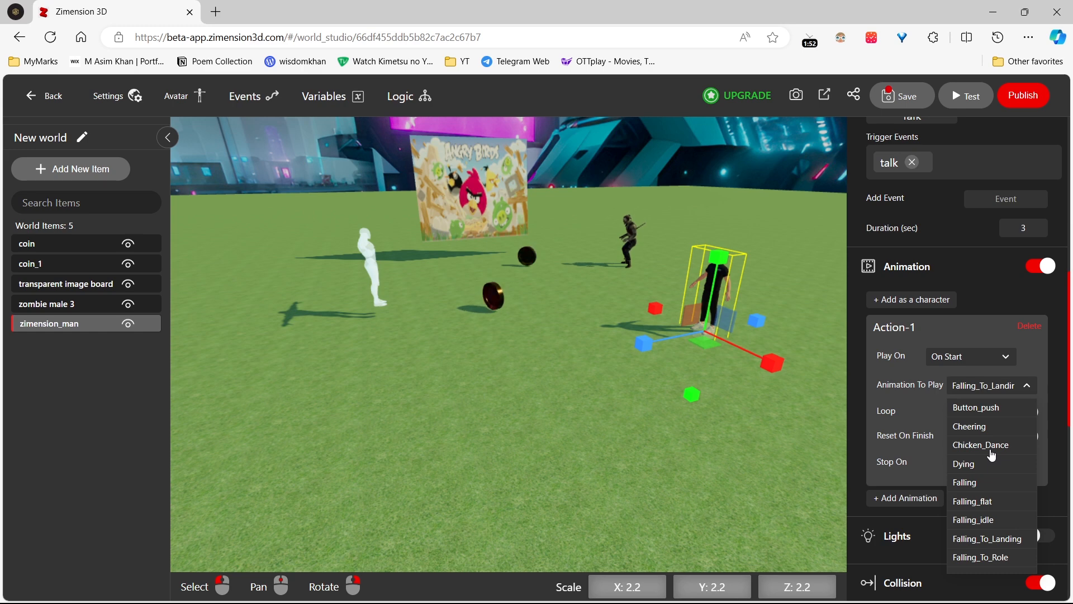
{"action": "scroll", "coordinate": [993, 455], "scroll_direction": "down", "scroll_amount": 3}
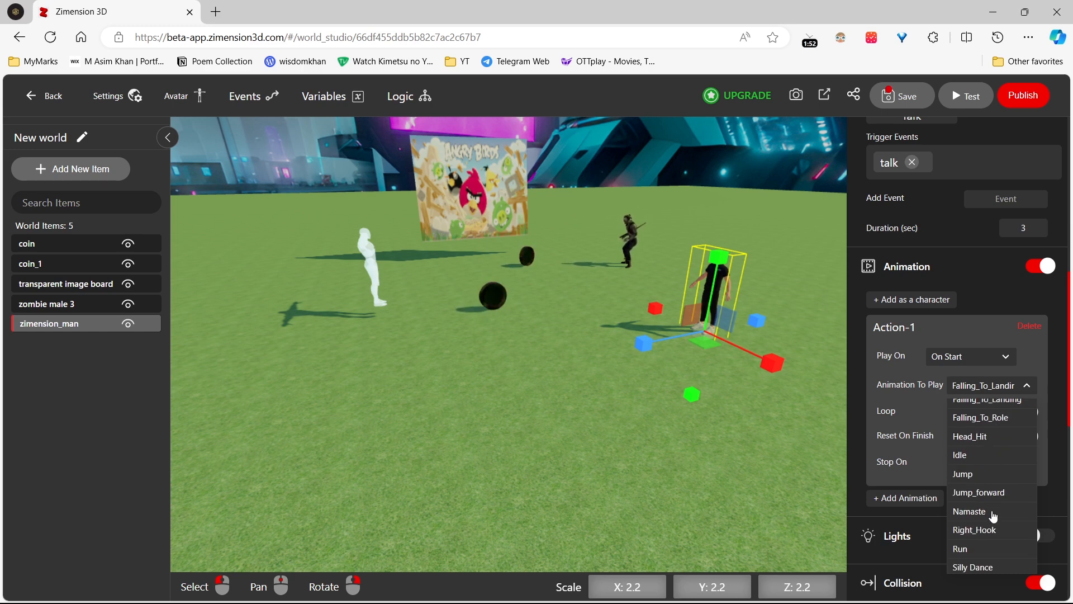
{"action": "left_click", "coordinate": [991, 455]}
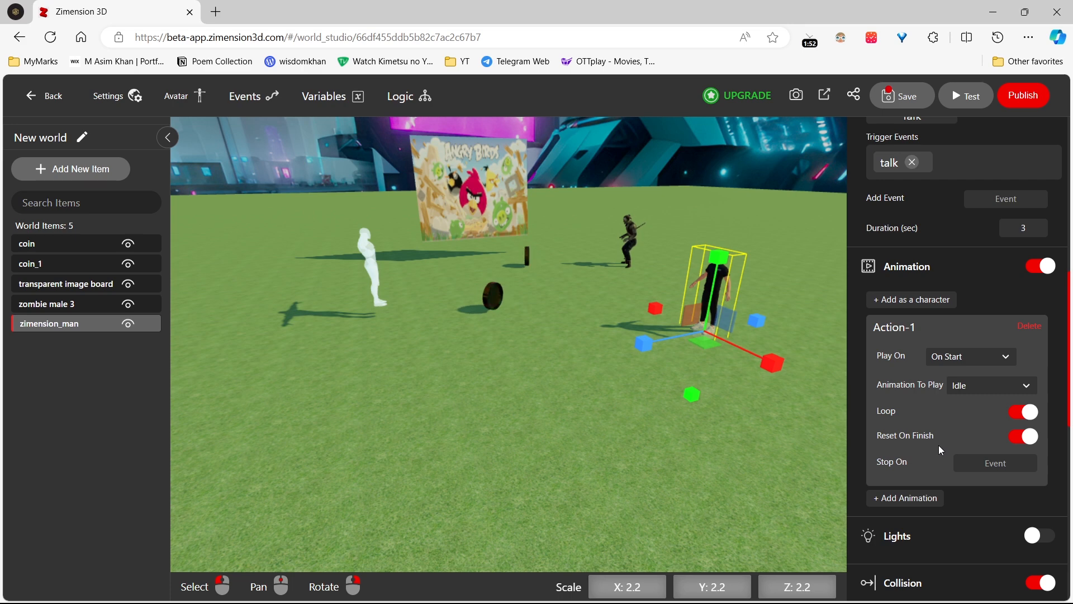
Step: Add a second animation action to zimension_man and set it to play On Interaction
{"action": "left_click", "coordinate": [923, 497]}
{"action": "scroll", "coordinate": [925, 452], "scroll_direction": "down", "scroll_amount": 2}
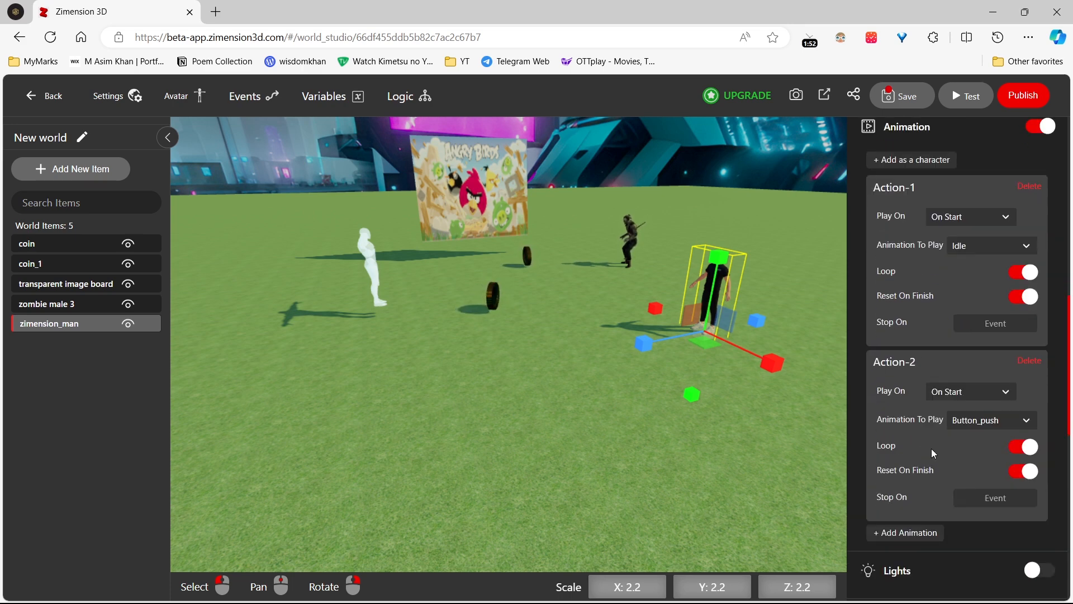
{"action": "left_click", "coordinate": [962, 394]}
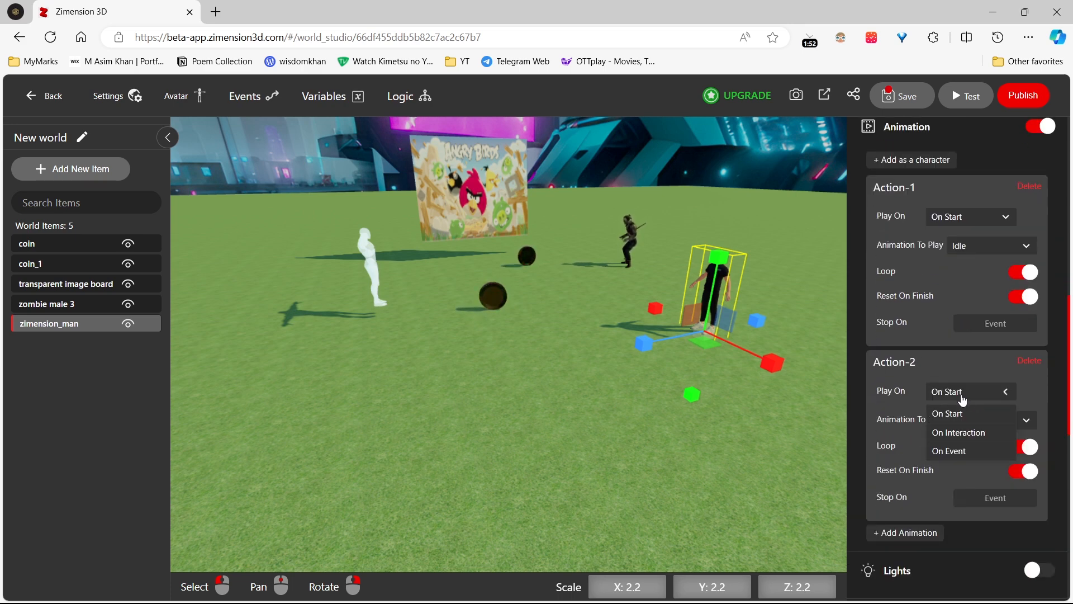
{"action": "left_click", "coordinate": [954, 434]}
Step: Set Action-2's animation to Talking_Action and turn off its looping
{"action": "left_click", "coordinate": [977, 426]}
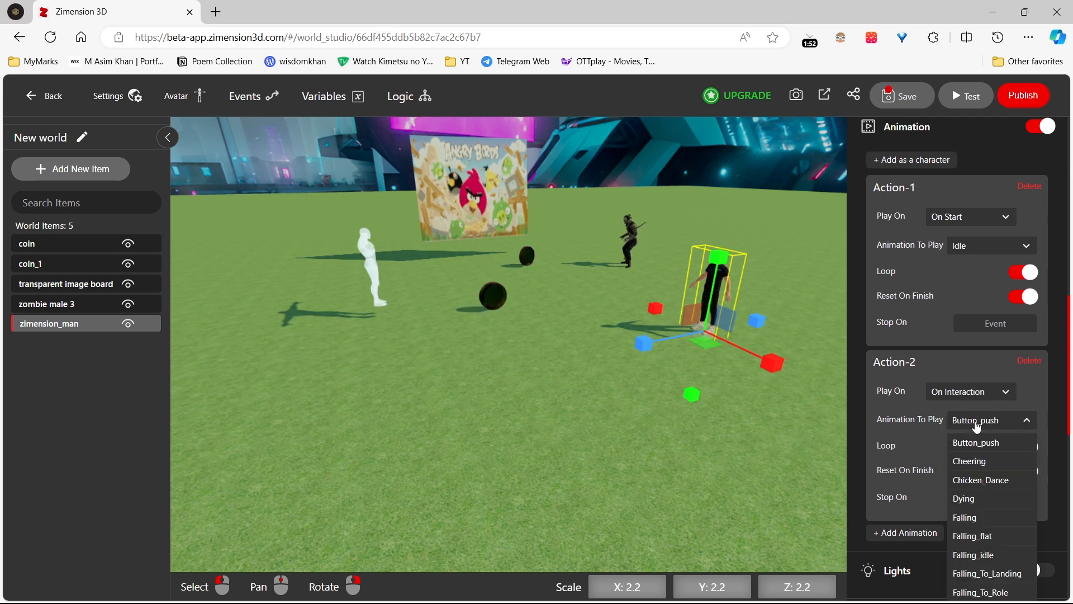
{"action": "scroll", "coordinate": [962, 555], "scroll_direction": "down", "scroll_amount": 2}
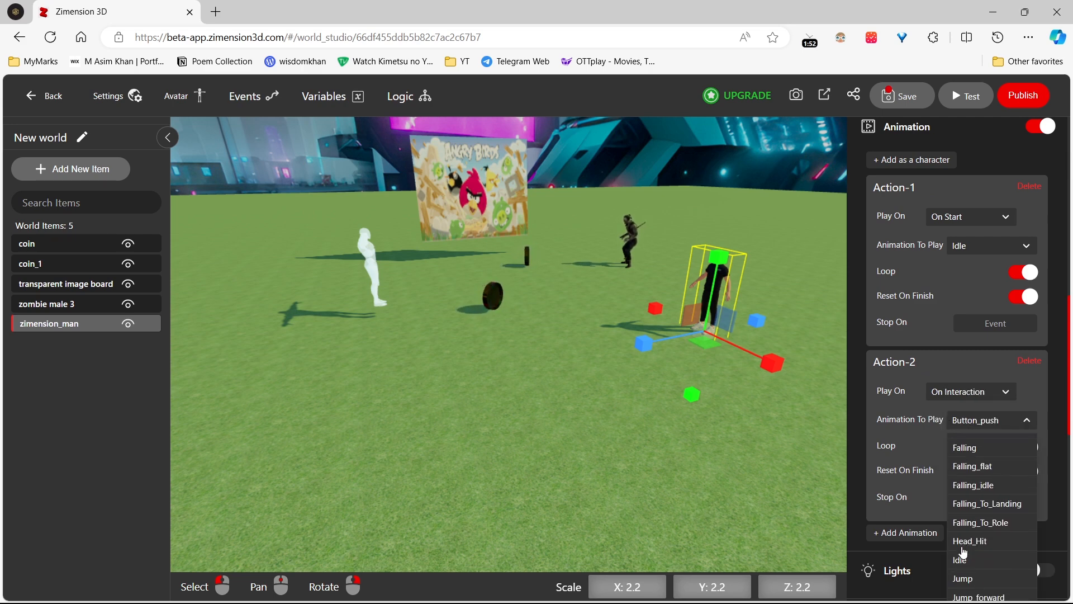
{"action": "scroll", "coordinate": [963, 552], "scroll_direction": "down", "scroll_amount": 3}
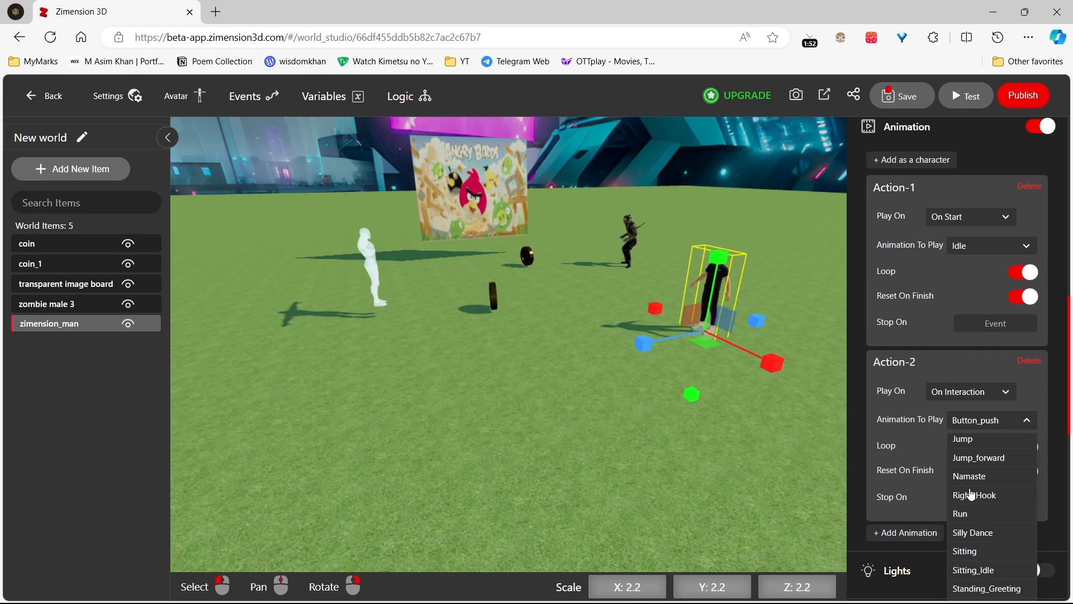
{"action": "scroll", "coordinate": [972, 494], "scroll_direction": "down", "scroll_amount": 3}
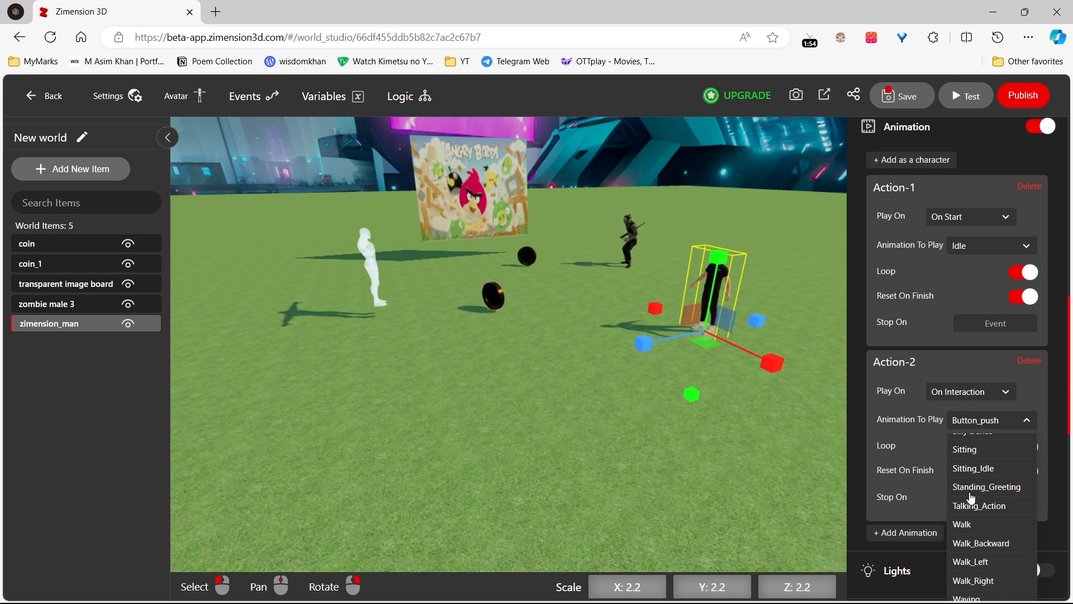
{"action": "scroll", "coordinate": [973, 497], "scroll_direction": "down", "scroll_amount": 2}
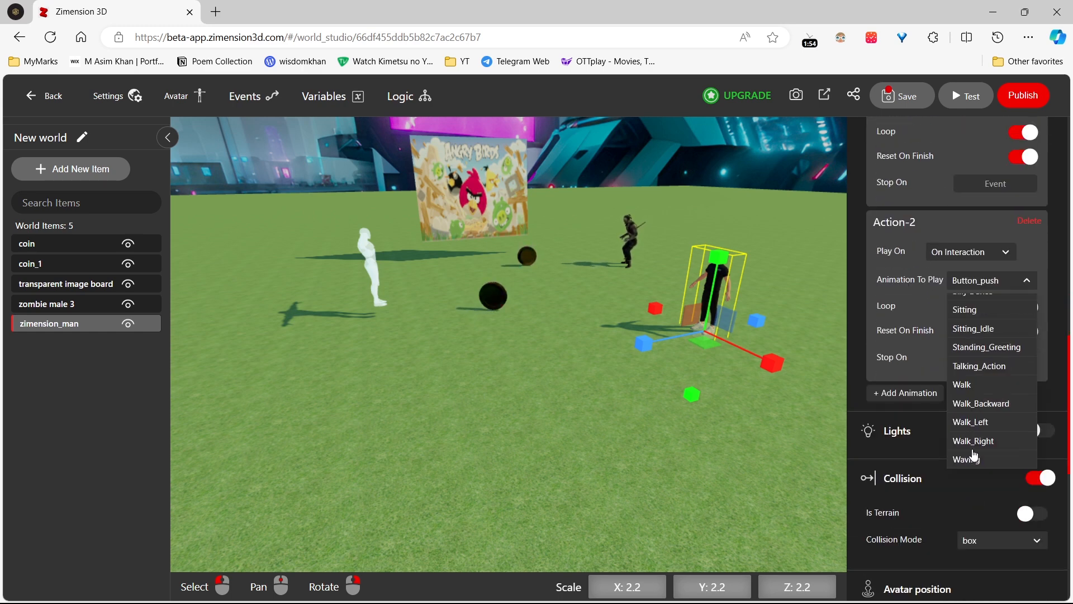
{"action": "scroll", "coordinate": [974, 455], "scroll_direction": "up", "scroll_amount": 10}
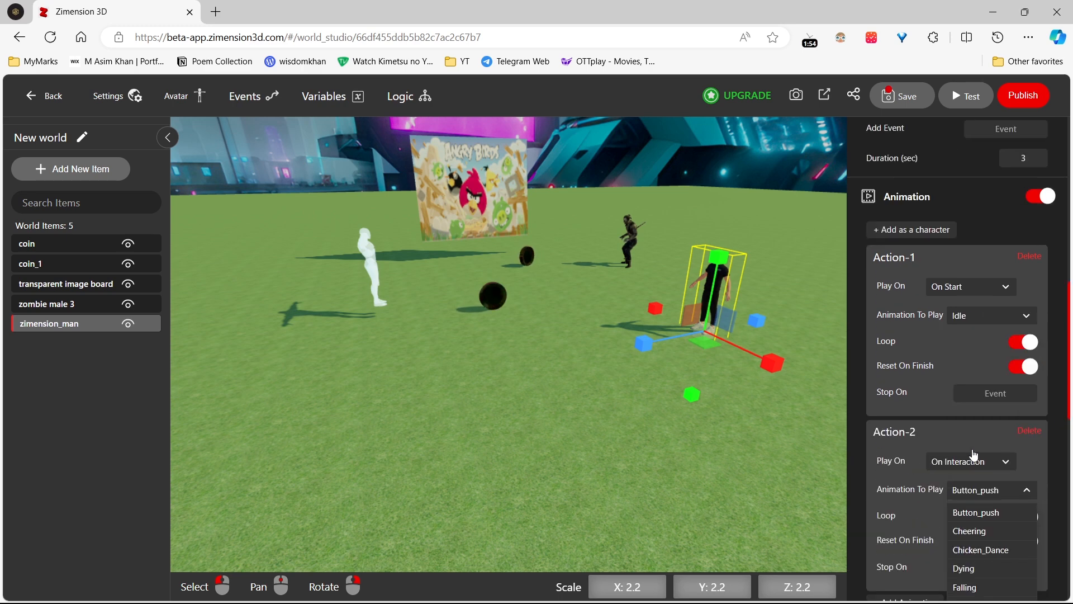
{"action": "scroll", "coordinate": [966, 529], "scroll_direction": "down", "scroll_amount": 8}
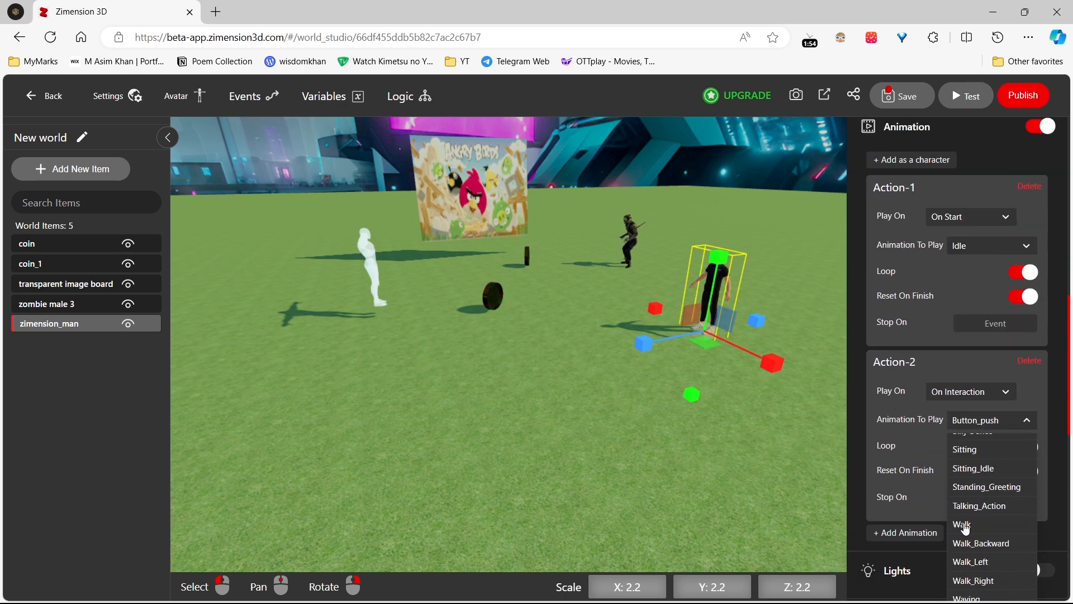
{"action": "scroll", "coordinate": [965, 535], "scroll_direction": "down", "scroll_amount": 1}
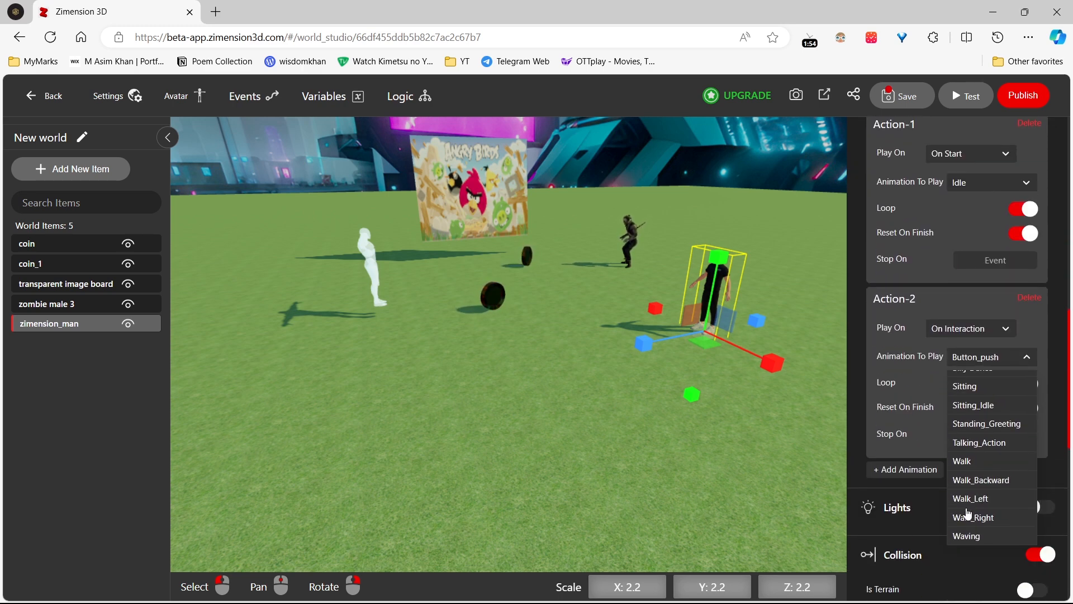
{"action": "left_click", "coordinate": [985, 436]}
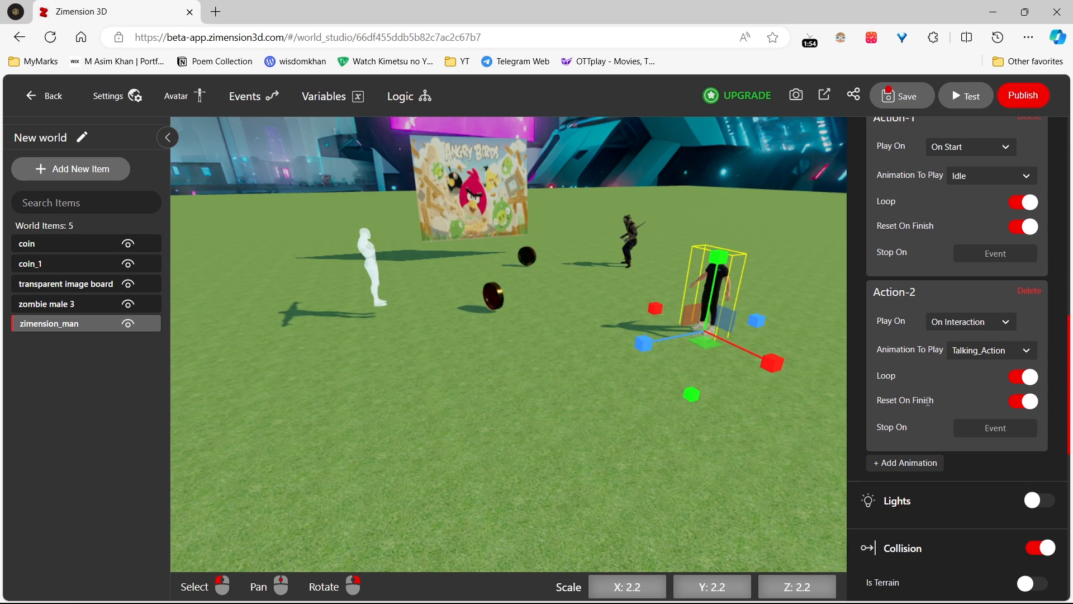
{"action": "left_click", "coordinate": [1028, 376]}
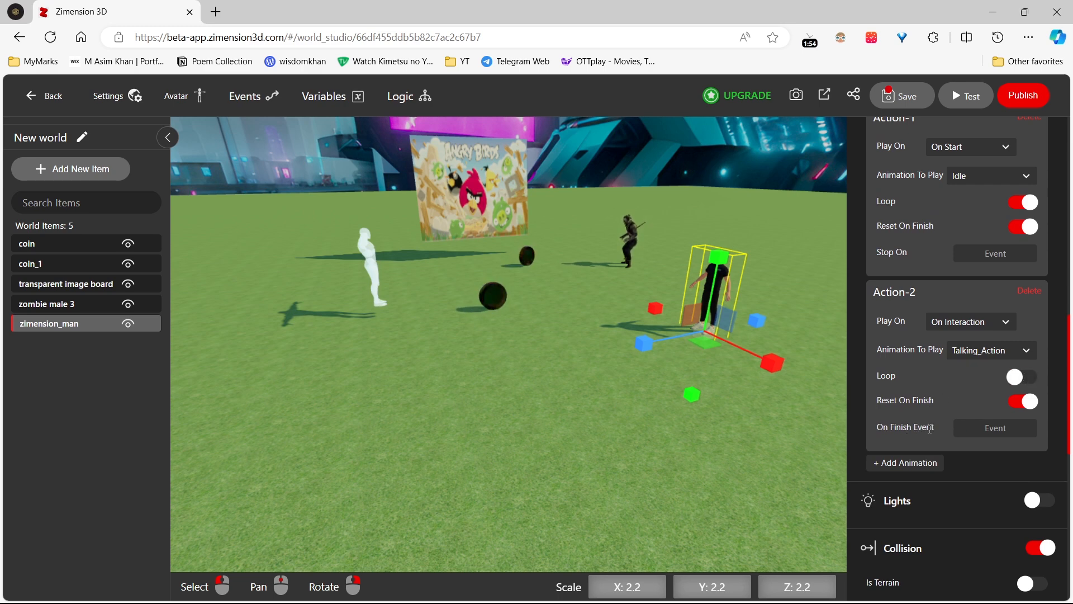
Step: Save the world and start a test run
{"action": "scroll", "coordinate": [930, 428], "scroll_direction": "up", "scroll_amount": 4}
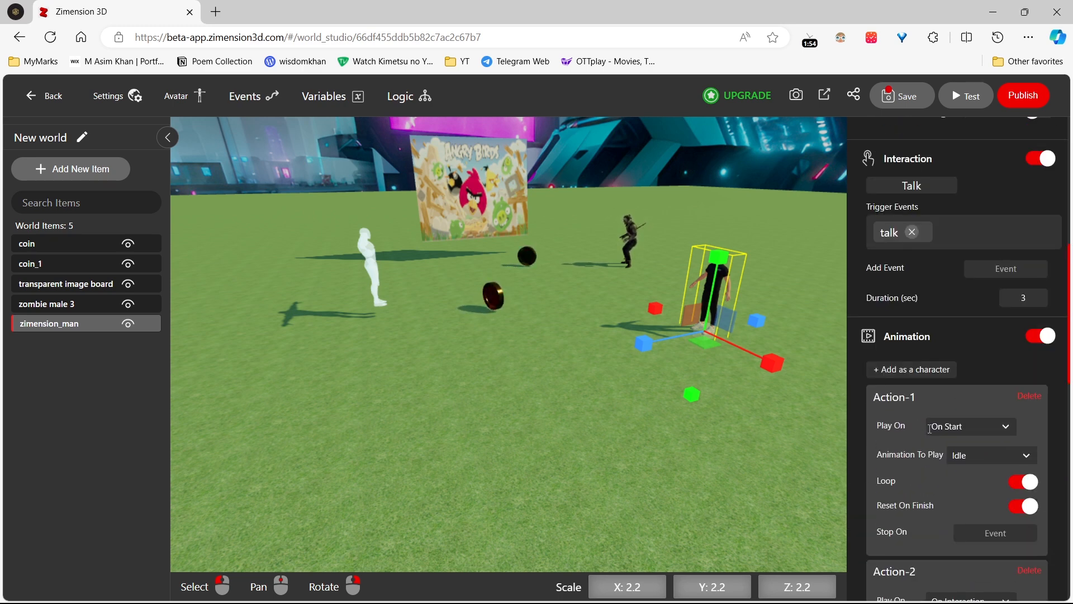
{"action": "left_click", "coordinate": [900, 97]}
{"action": "left_click", "coordinate": [966, 96]}
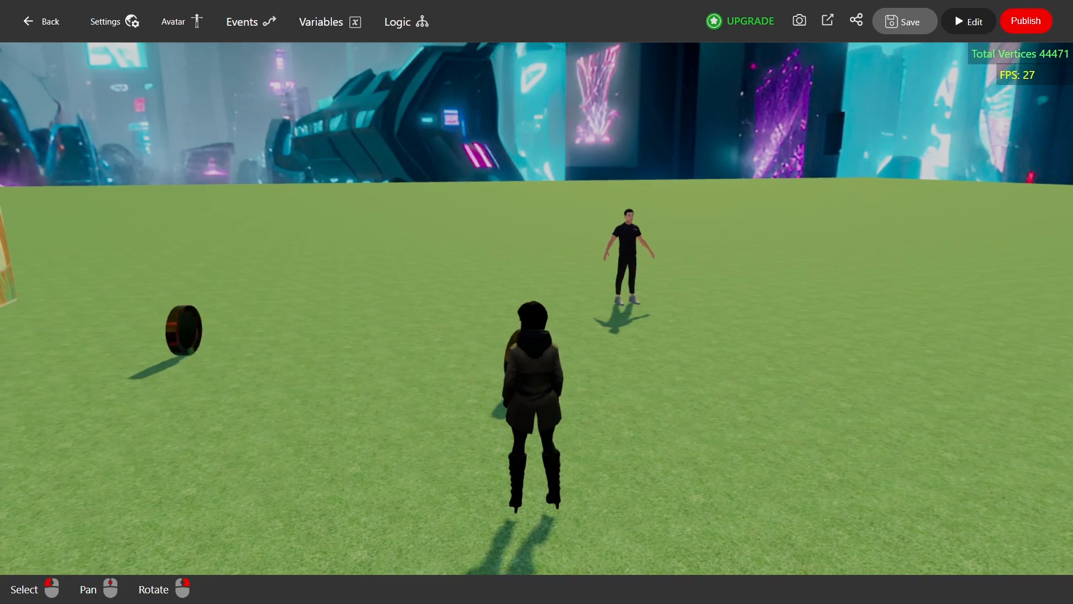
Step: Walk the avatar up to zimension_man, try the Talk interaction, back off and approach again to retry it, and end the test
{"action": "key", "text": "d"}
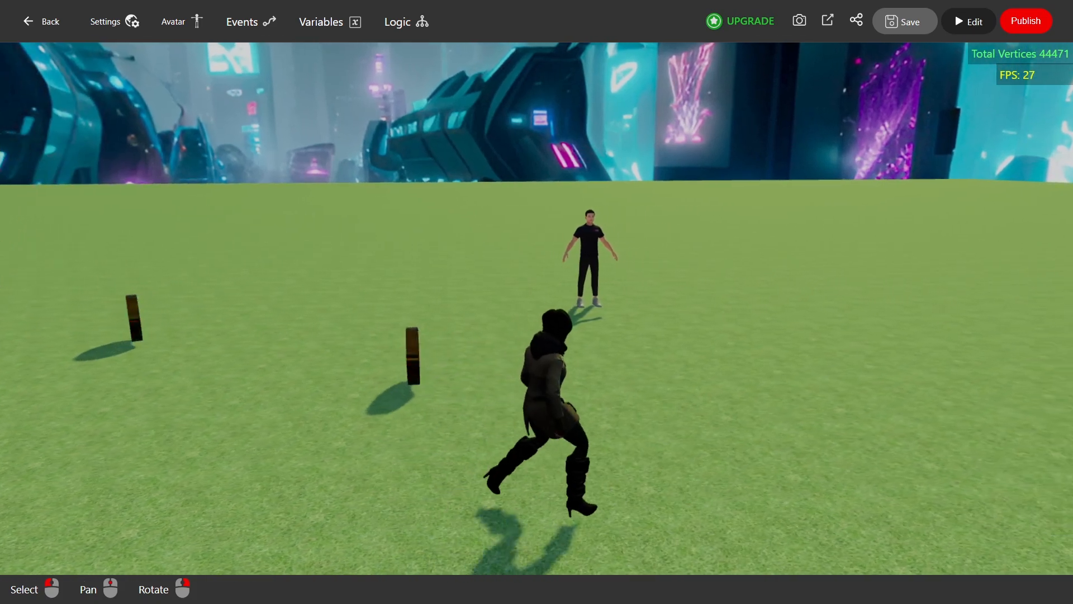
{"action": "key", "text": "w"}
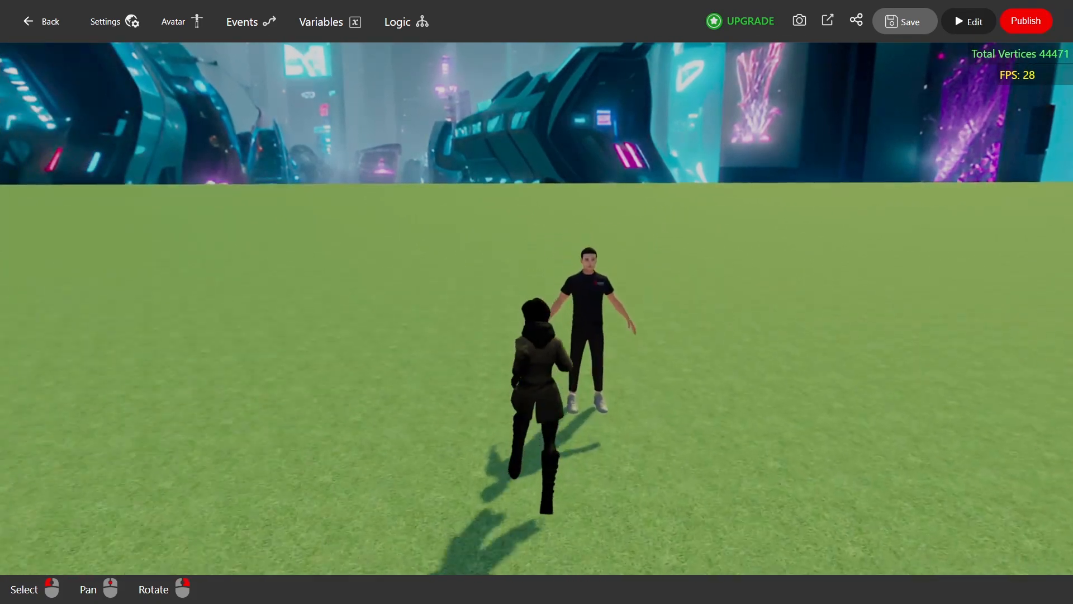
{"action": "key", "text": "d"}
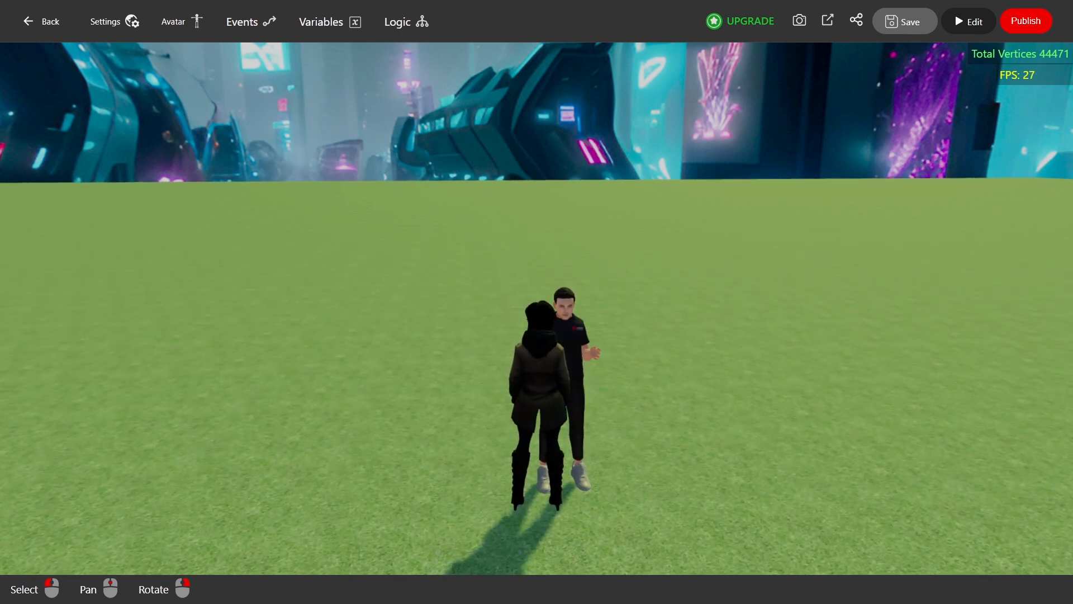
{"action": "key", "text": "s"}
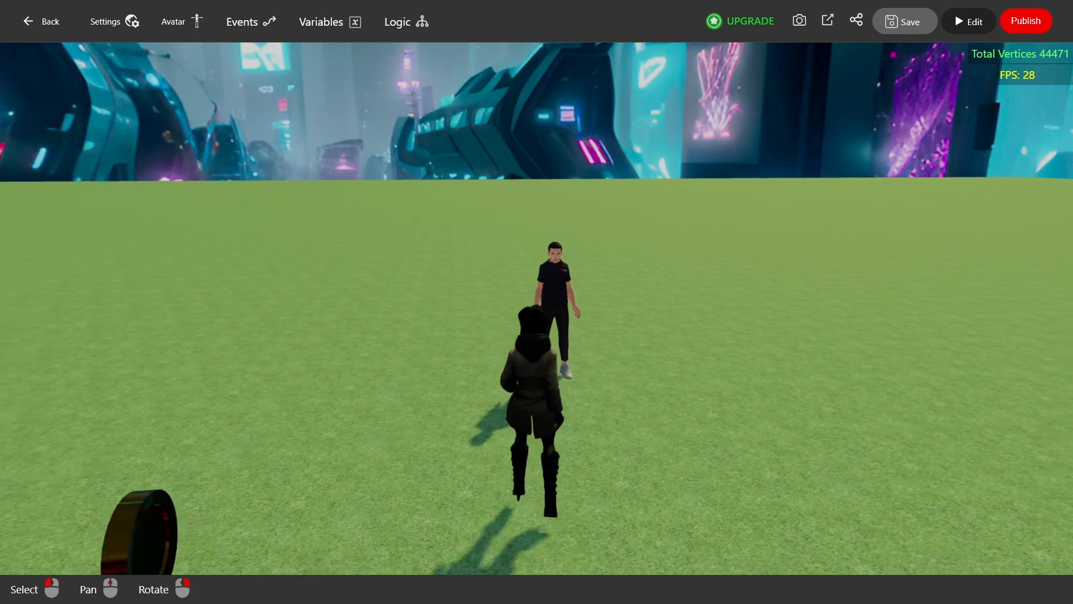
{"action": "key", "text": "s"}
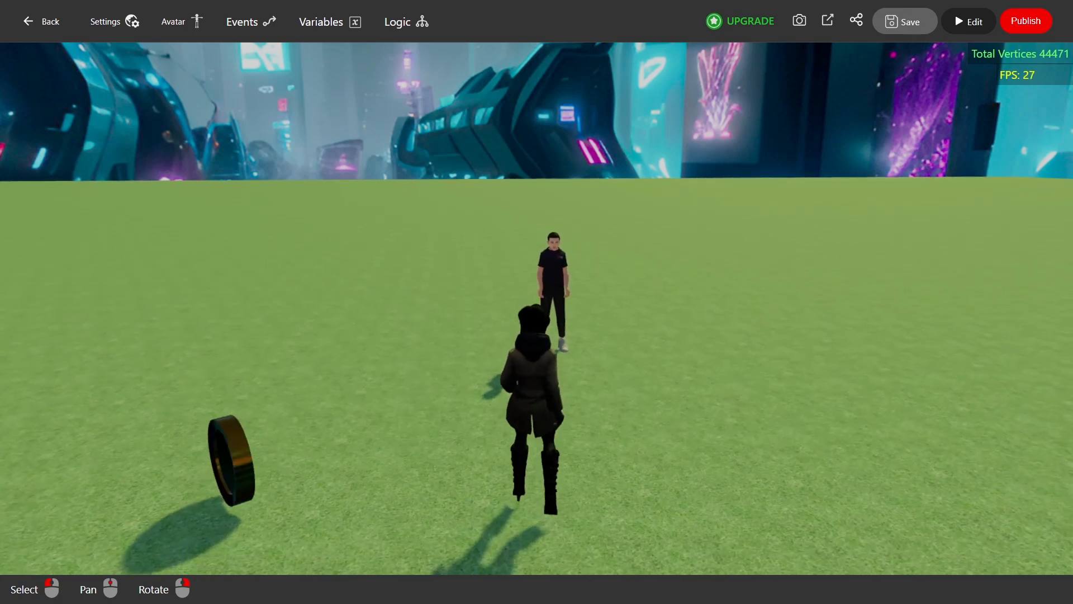
{"action": "key", "text": "d"}
{"action": "key", "text": "w"}
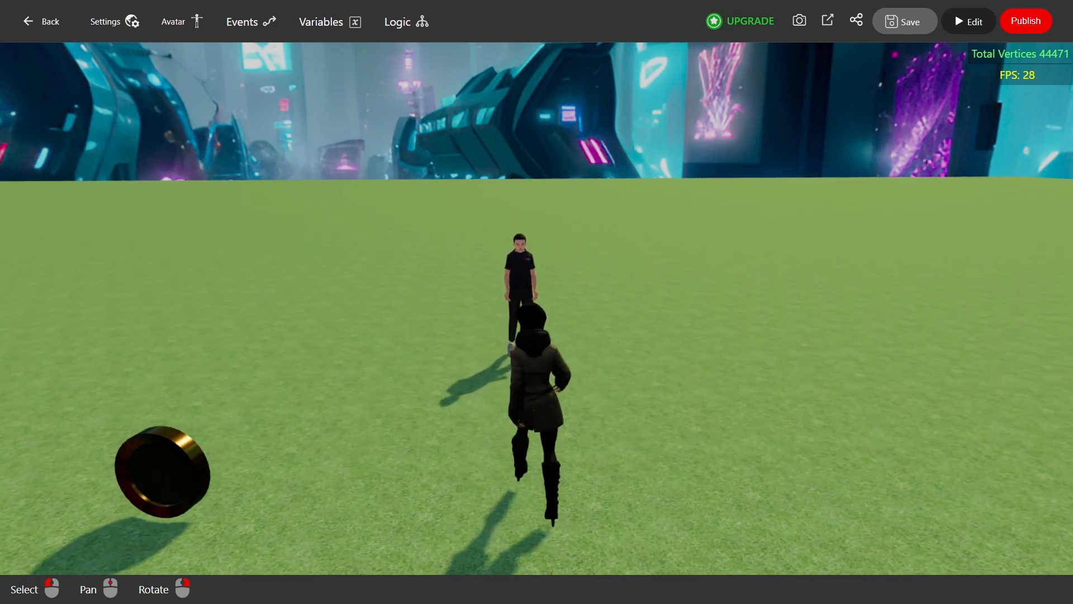
{"action": "key", "text": "a"}
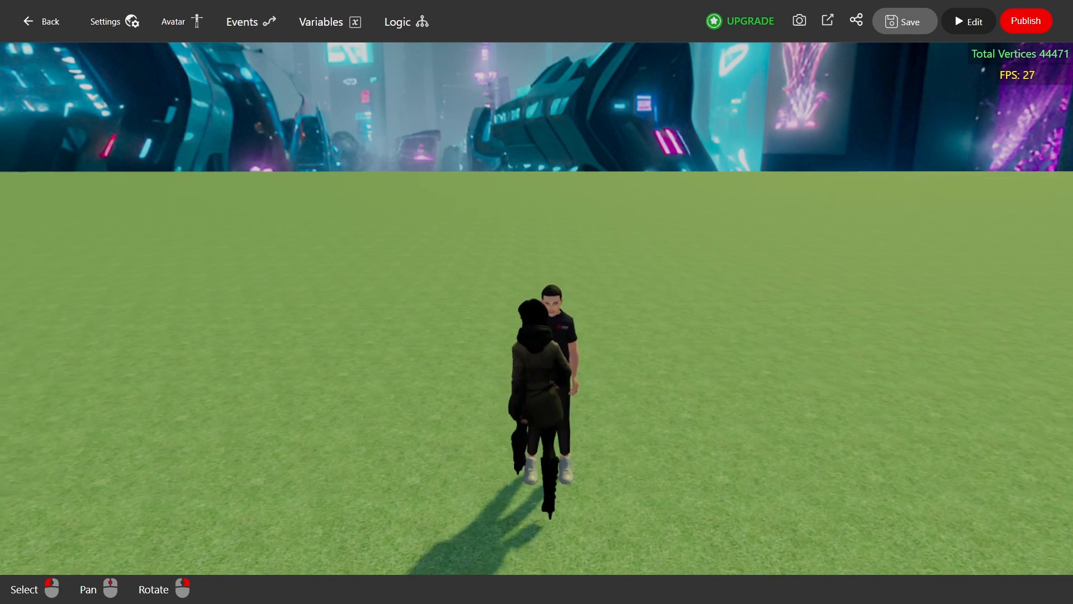
{"action": "key", "text": "f"}
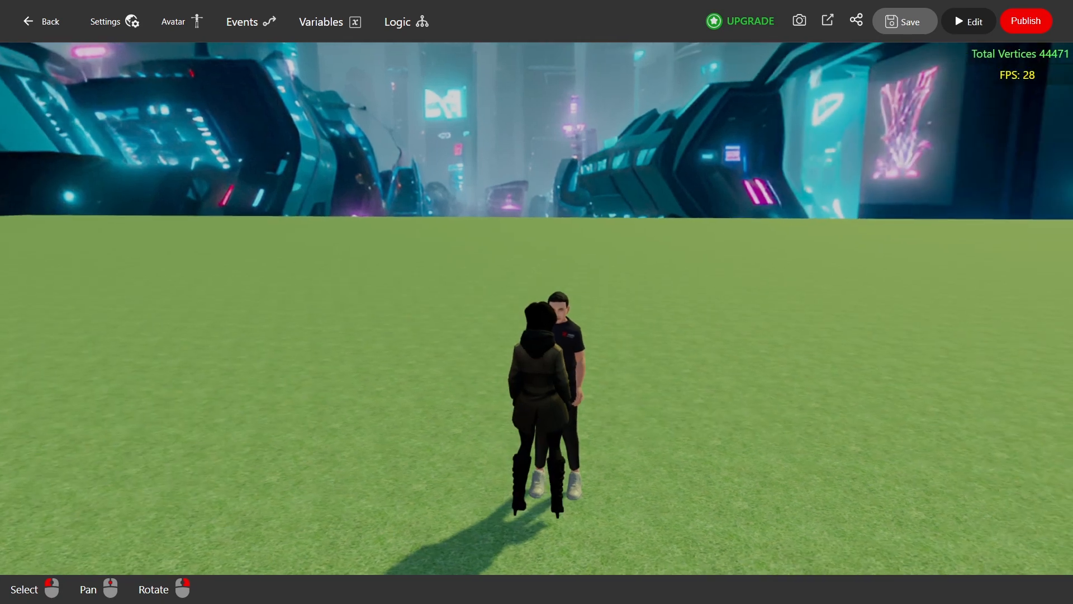
{"action": "left_click", "coordinate": [953, 21]}
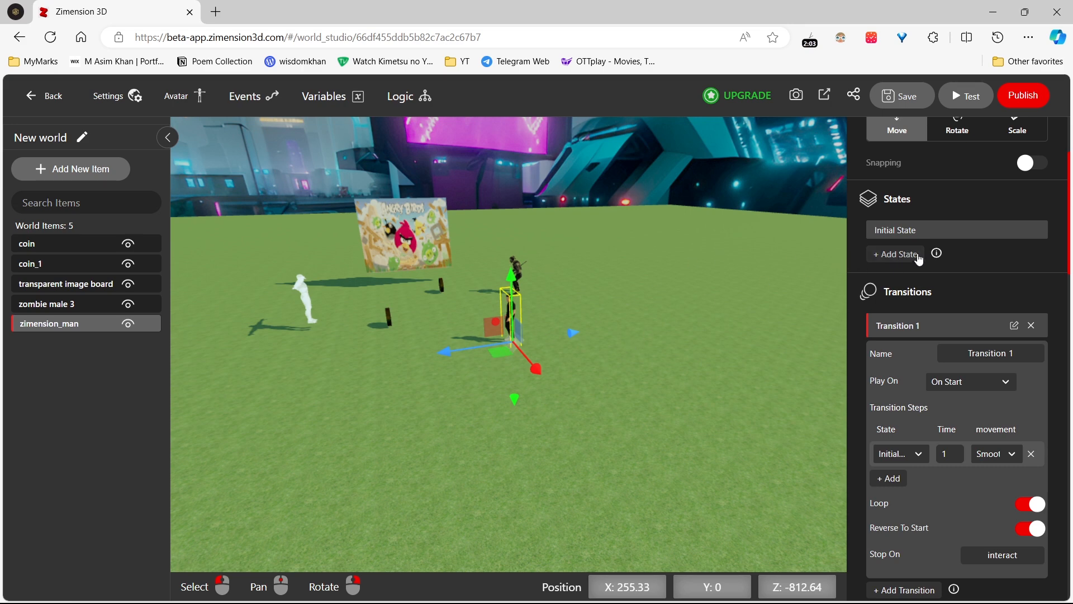
Step: Read the built-in explanation of how states work for zimension_man, and close it
{"action": "left_click", "coordinate": [937, 254]}
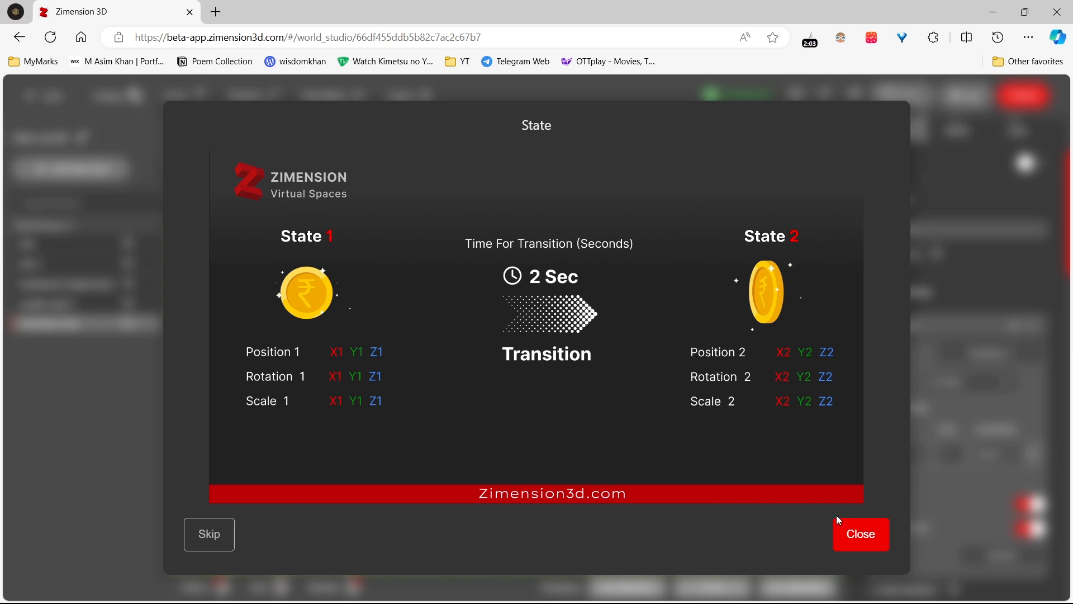
{"action": "left_click", "coordinate": [860, 534]}
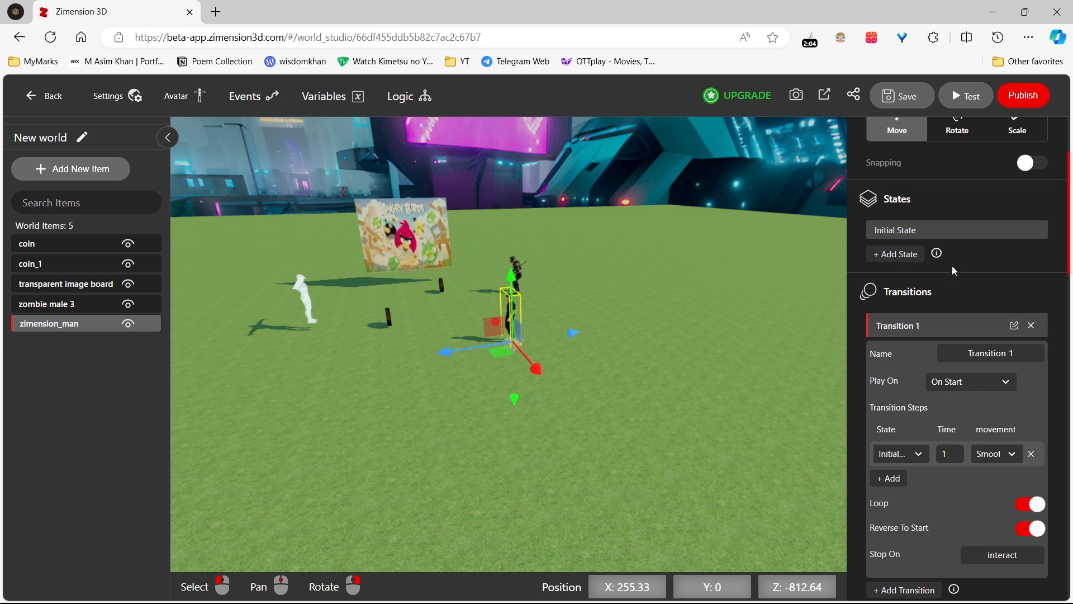
Step: Save the world and reload the editor page
{"action": "left_click", "coordinate": [921, 100]}
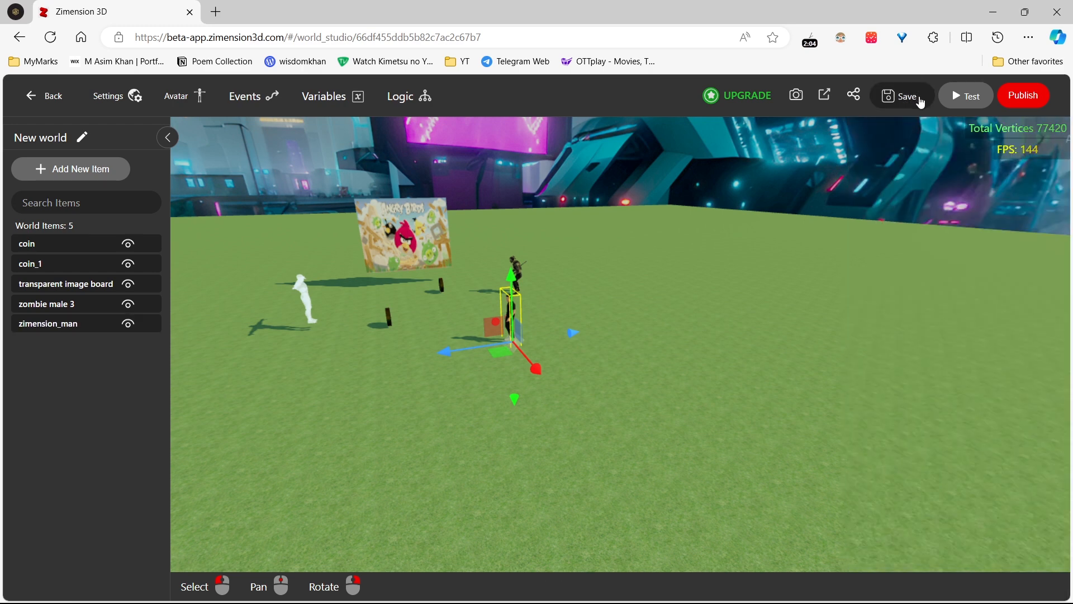
{"action": "key", "text": "F5"}
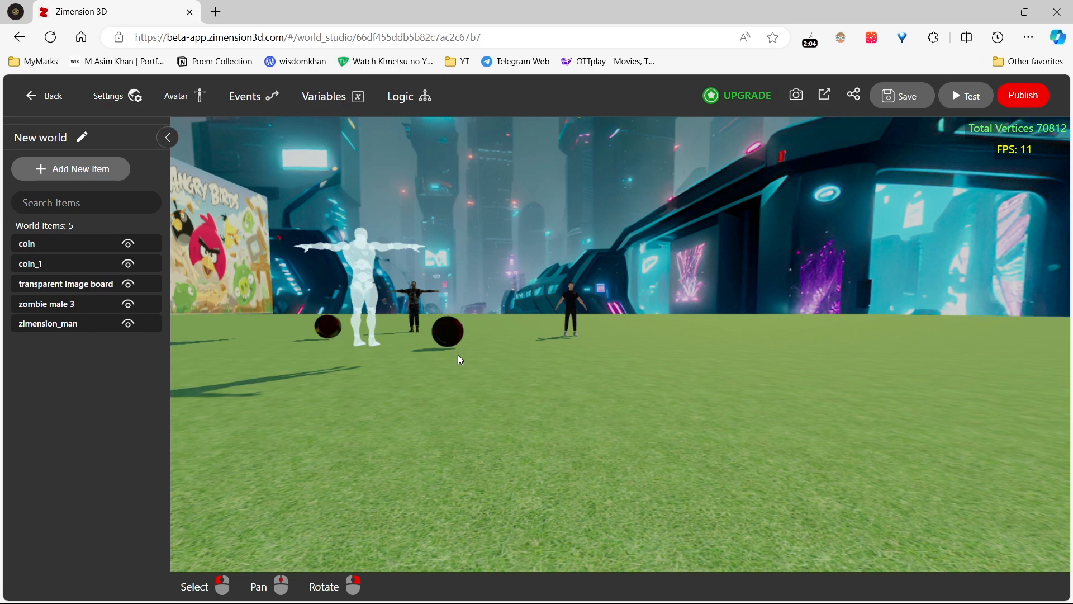
Step: Add a second state to zimension_man and make State 2 the active one
{"action": "left_click", "coordinate": [88, 325]}
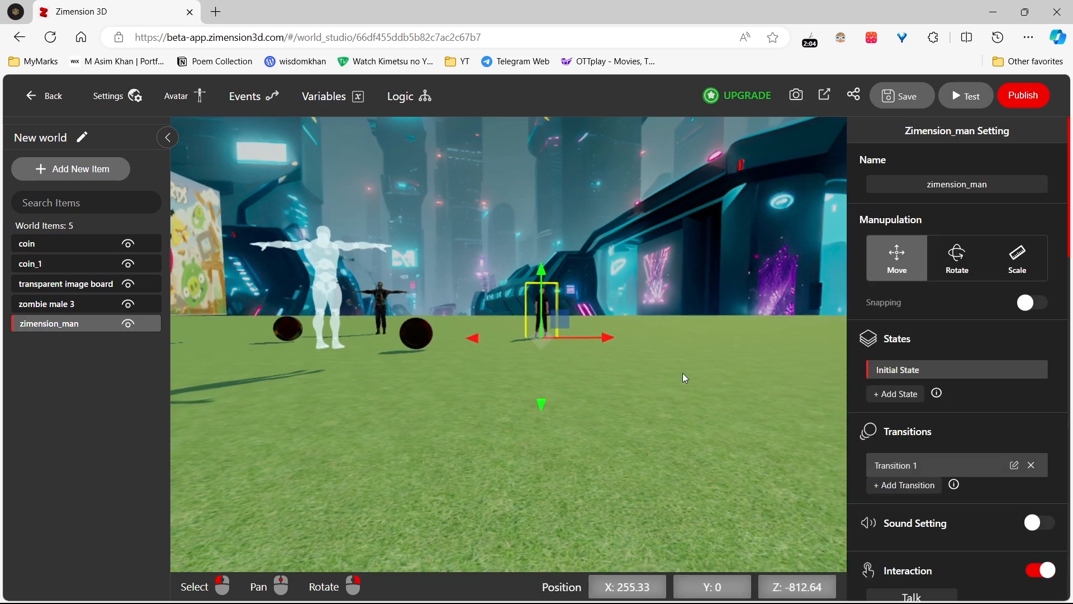
{"action": "left_click", "coordinate": [707, 378]}
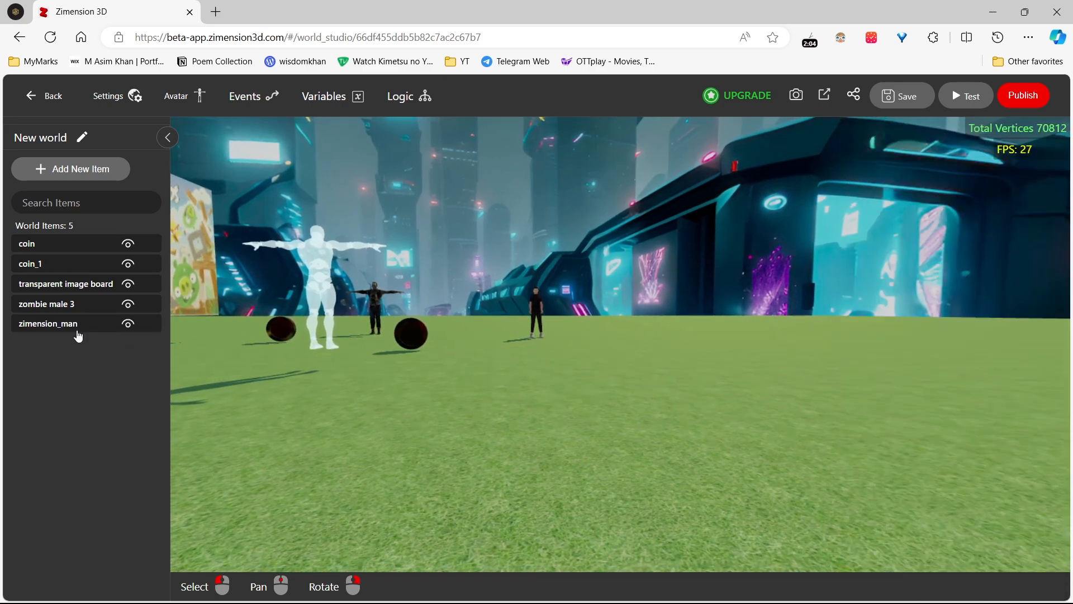
{"action": "left_click", "coordinate": [78, 324]}
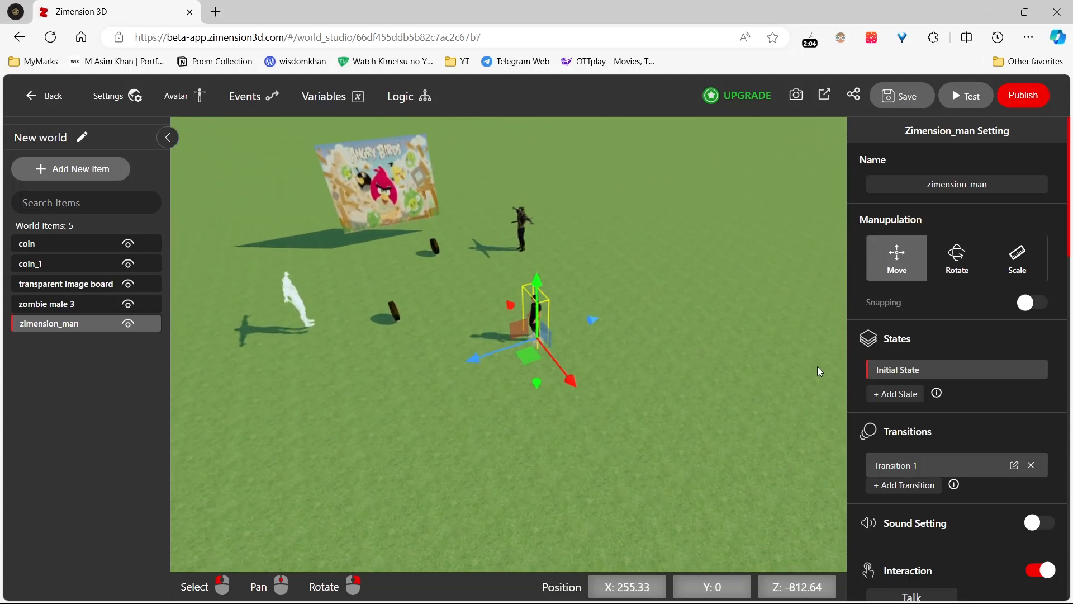
{"action": "left_click", "coordinate": [885, 395]}
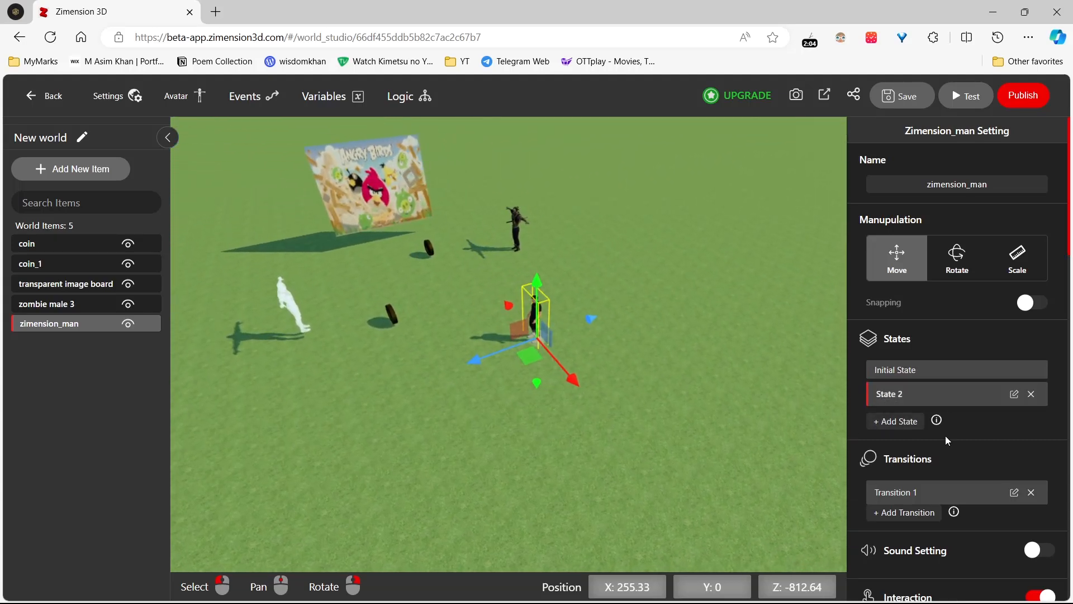
{"action": "scroll", "coordinate": [944, 437], "scroll_direction": "down", "scroll_amount": 3}
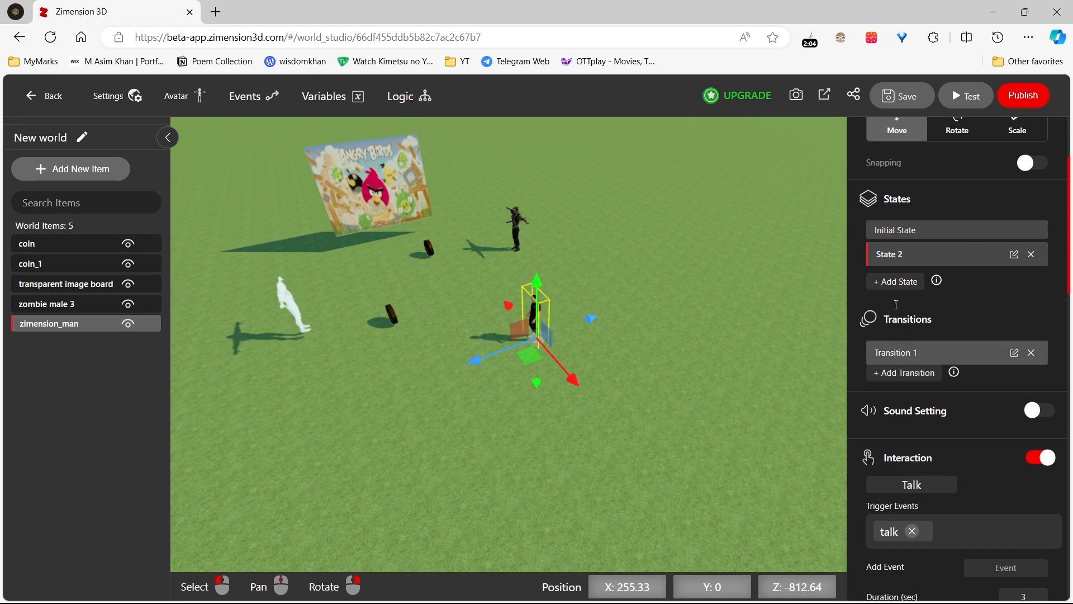
{"action": "left_click", "coordinate": [897, 235]}
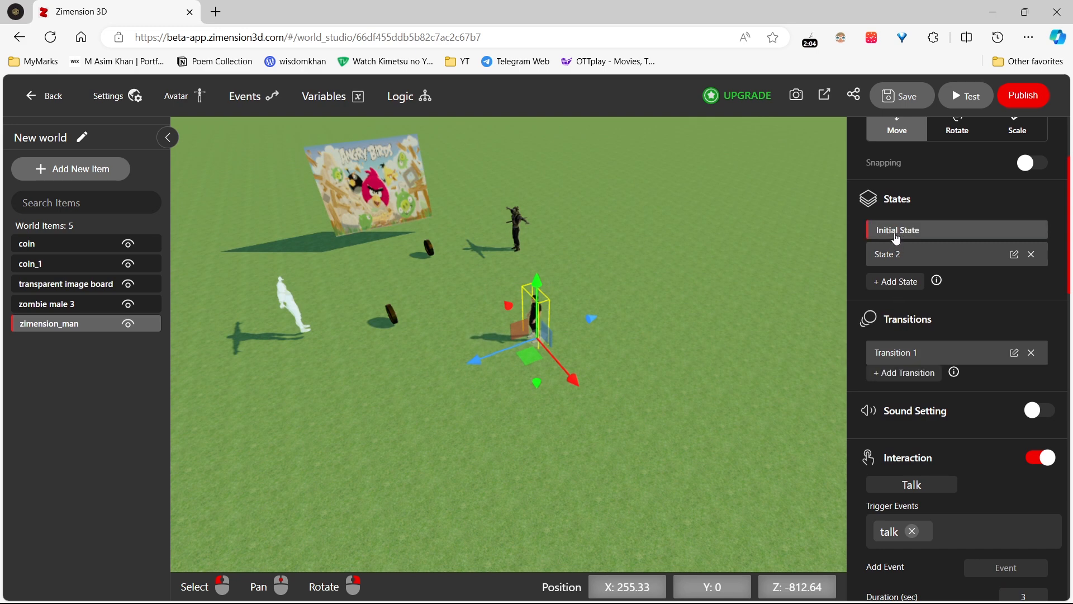
{"action": "left_click", "coordinate": [895, 256]}
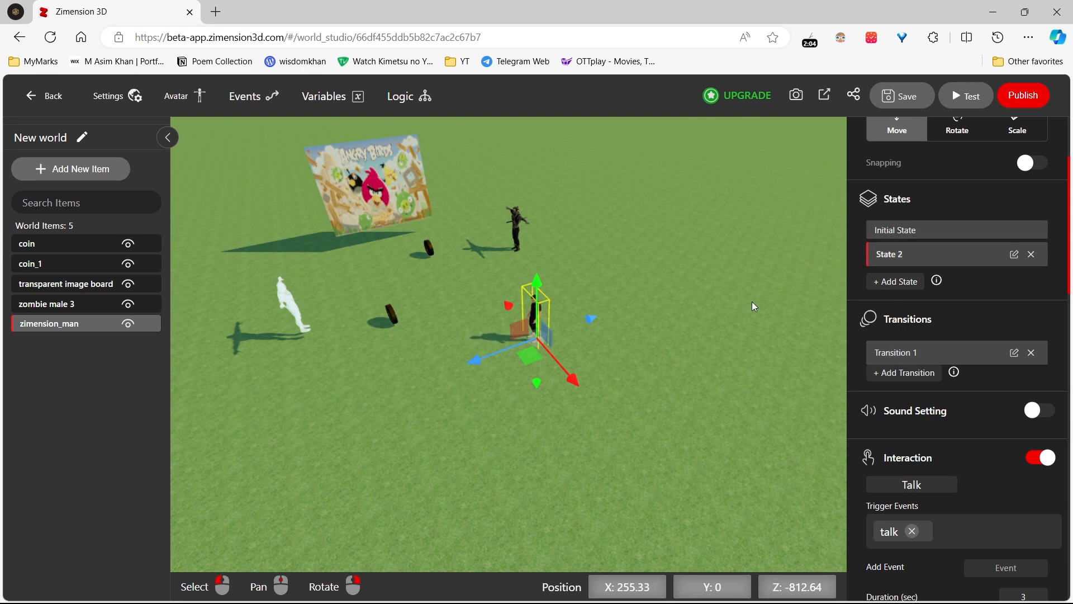
Step: In State 2, move zimension_man along Z to about -1300 and rotate it around Y to about 1.67
{"action": "left_click_drag", "start_coordinate": [593, 321], "coordinate": [643, 314]}
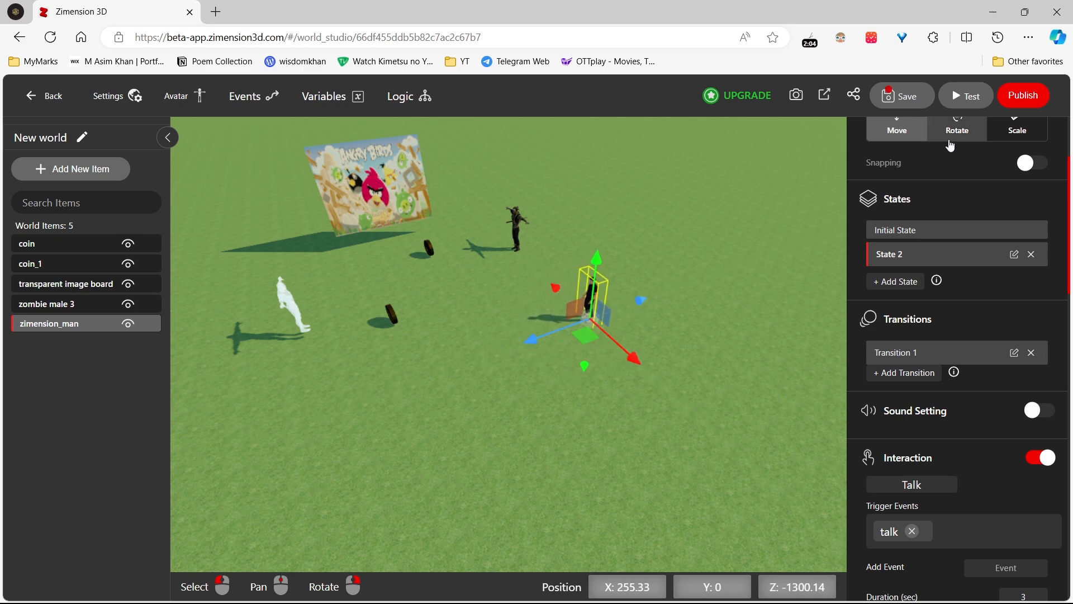
{"action": "left_click", "coordinate": [954, 134]}
{"action": "left_click_drag", "start_coordinate": [612, 362], "coordinate": [772, 251]}
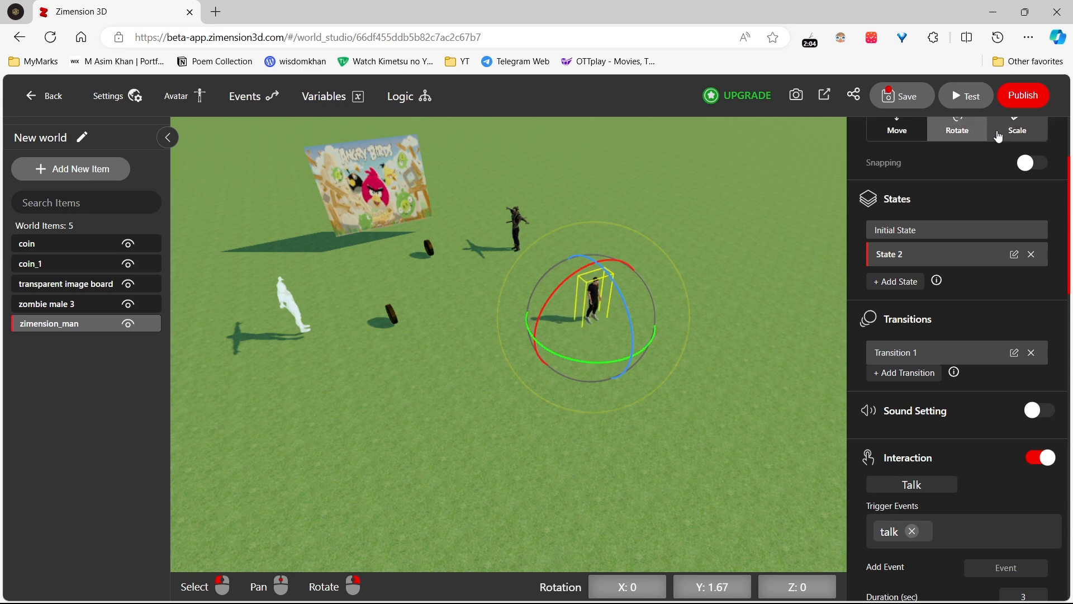
{"action": "left_click", "coordinate": [913, 136]}
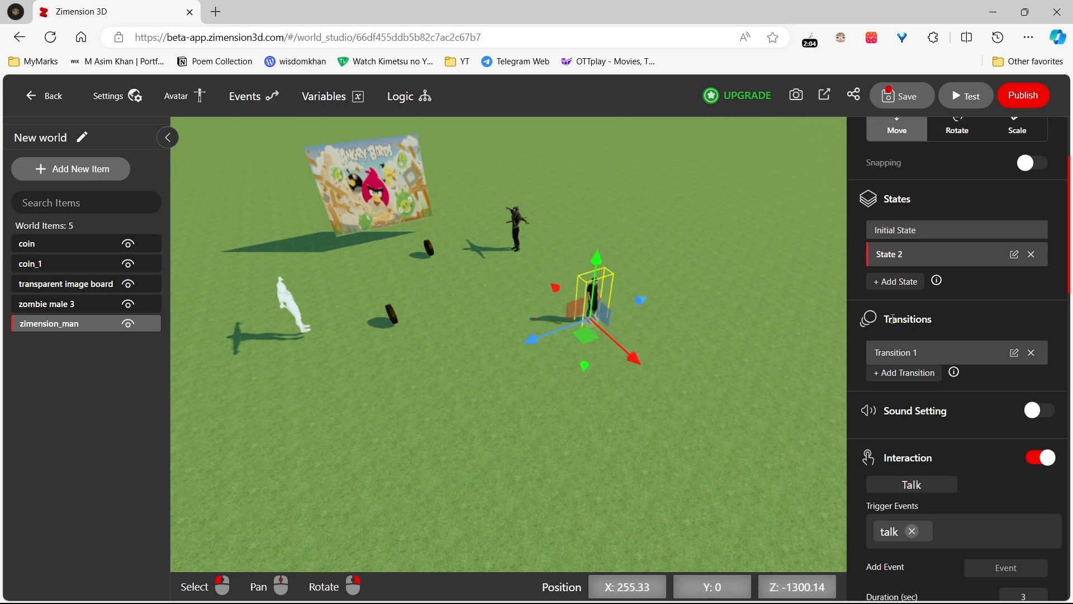
Step: Open zimension_man's Transition 1 settings and read the built-in explanation of transitions
{"action": "scroll", "coordinate": [914, 277], "scroll_direction": "down", "scroll_amount": 3}
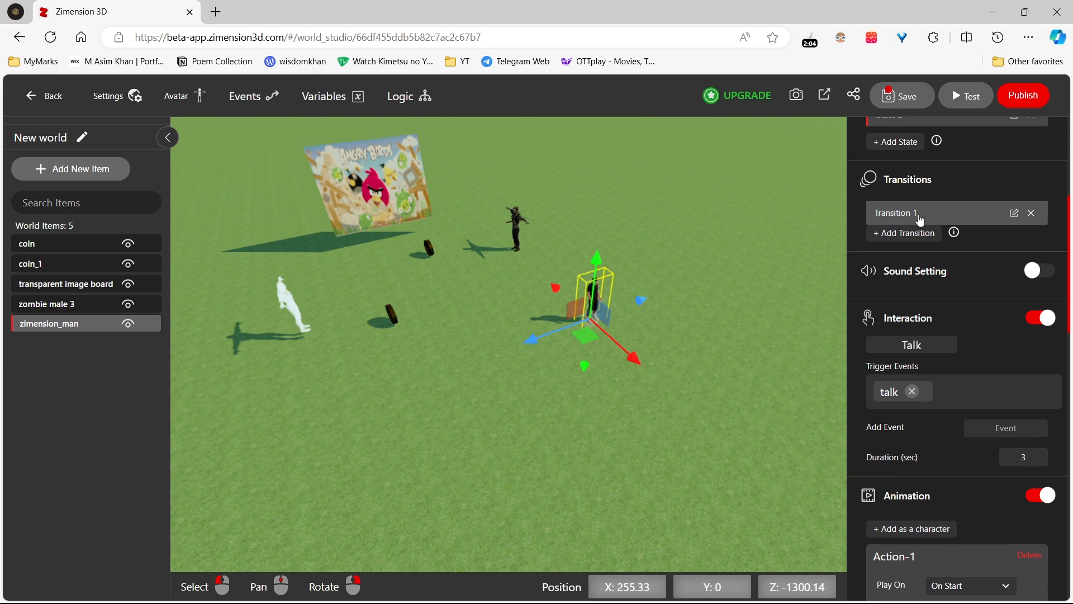
{"action": "left_click", "coordinate": [921, 219]}
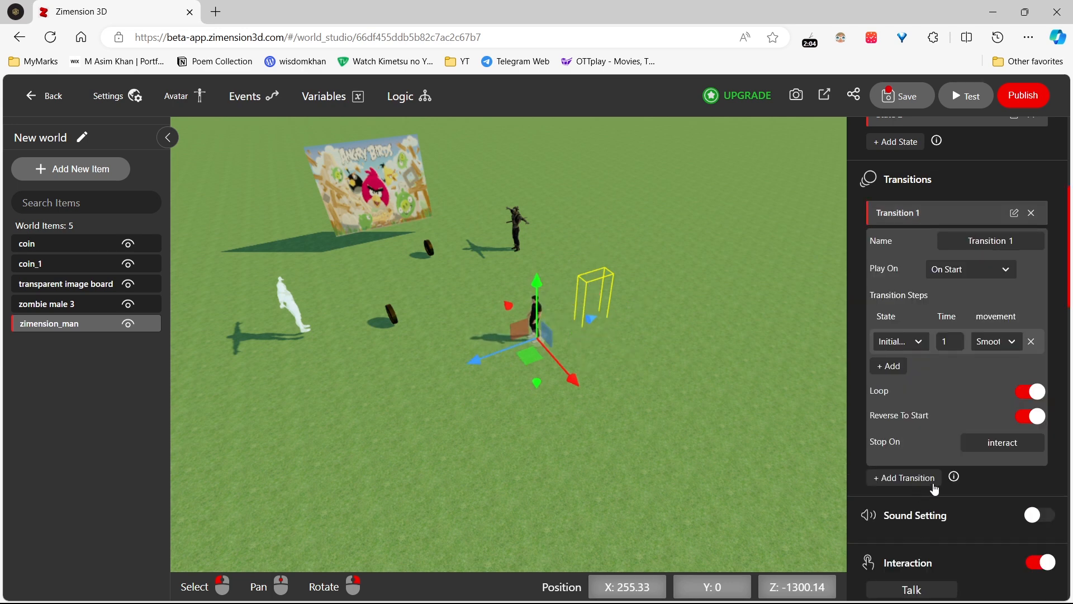
{"action": "left_click", "coordinate": [950, 478]}
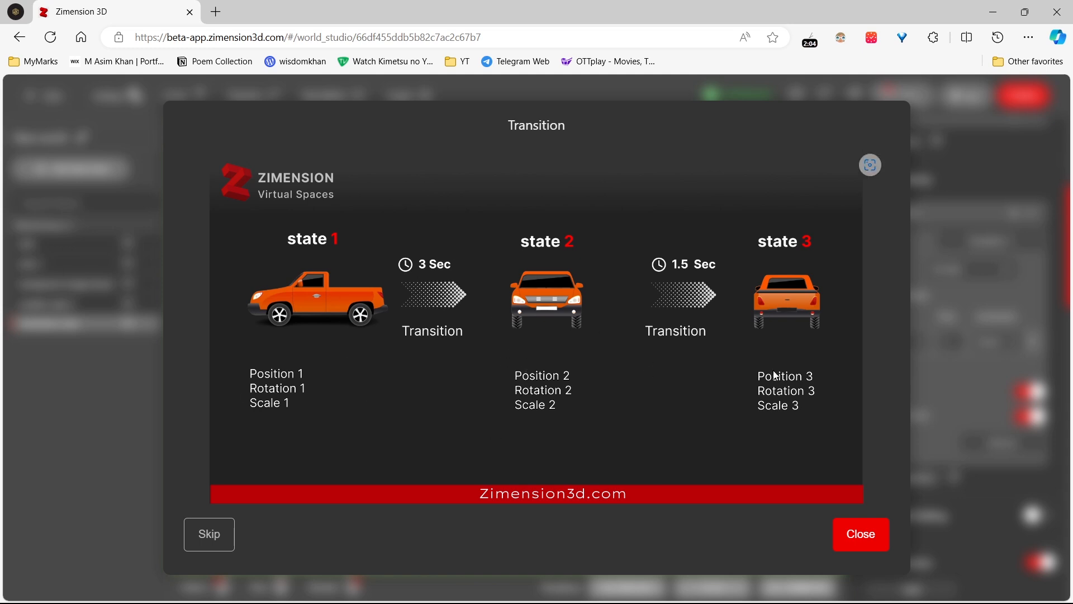
{"action": "left_click", "coordinate": [860, 533]}
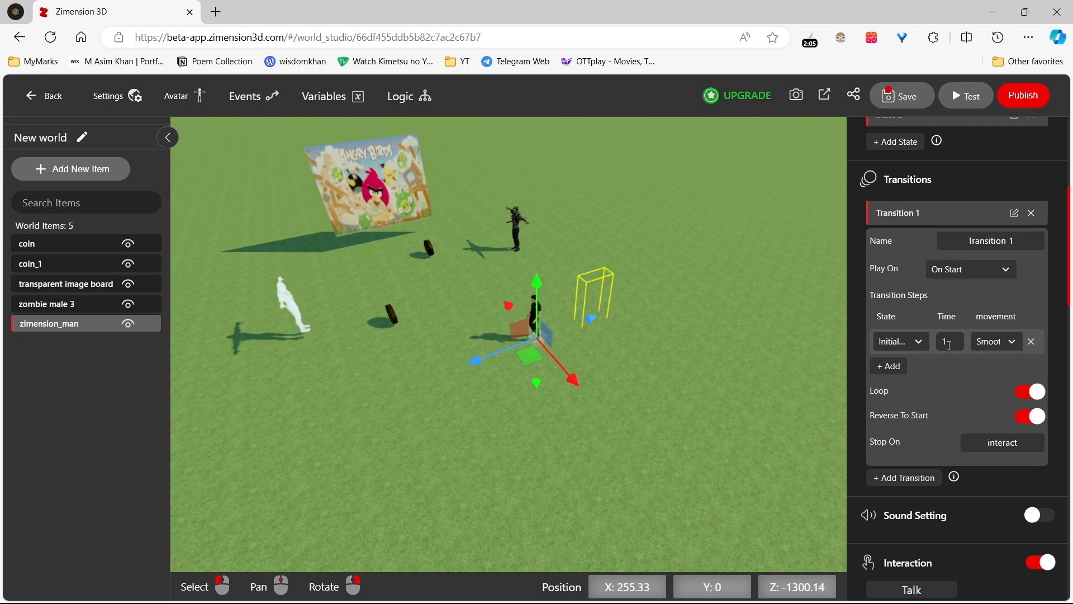
Step: Add a second step to Transition 1 that goes to State 2 with Smooth movement
{"action": "left_click", "coordinate": [992, 348]}
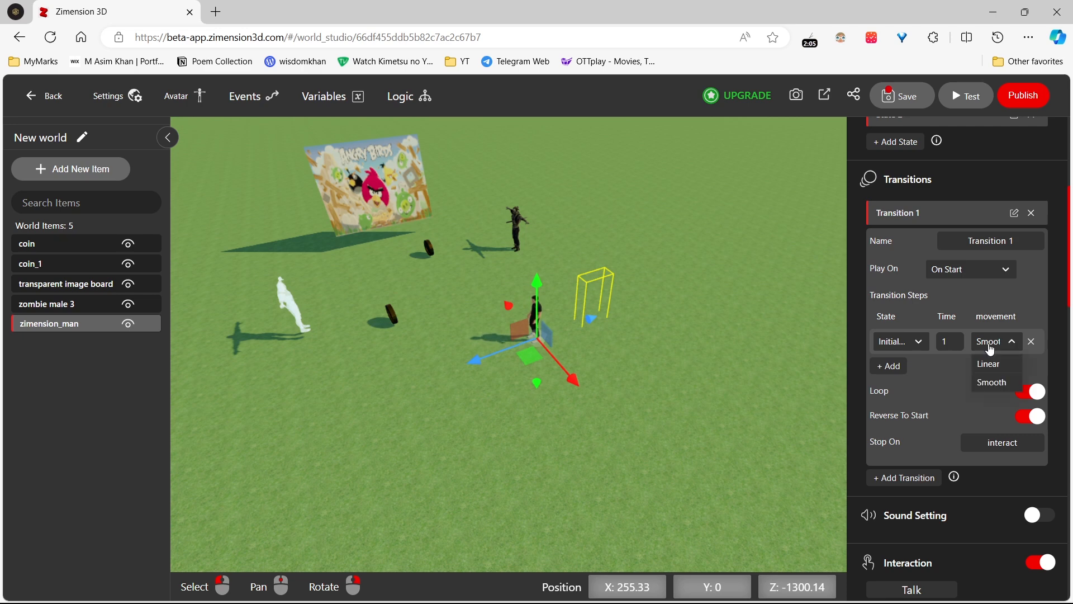
{"action": "left_click", "coordinate": [991, 349]}
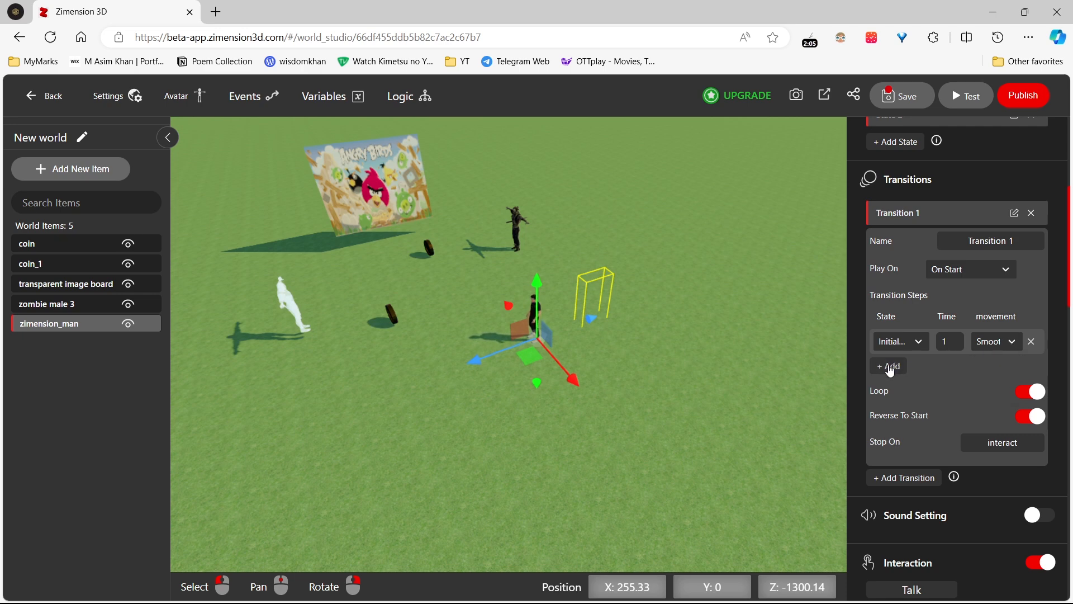
{"action": "left_click", "coordinate": [889, 366]}
{"action": "left_click", "coordinate": [892, 371]}
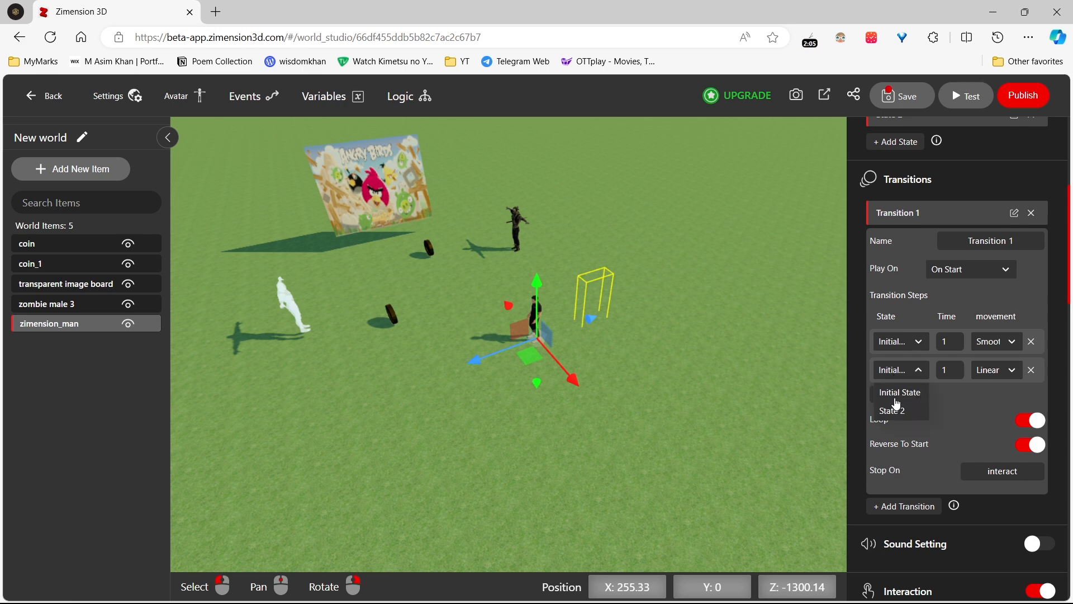
{"action": "left_click", "coordinate": [897, 414]}
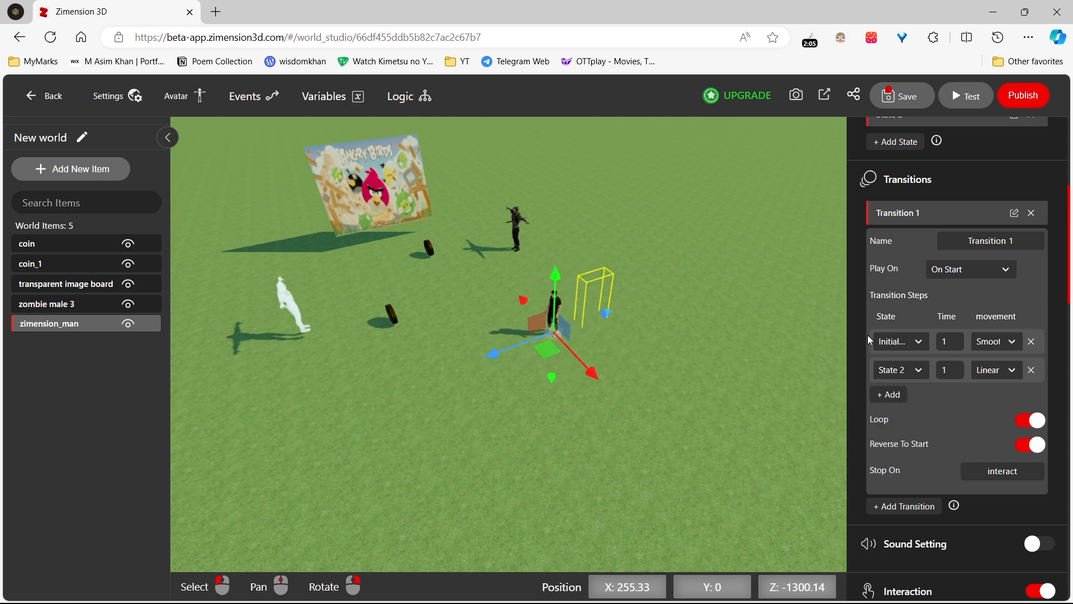
{"action": "left_click", "coordinate": [994, 377]}
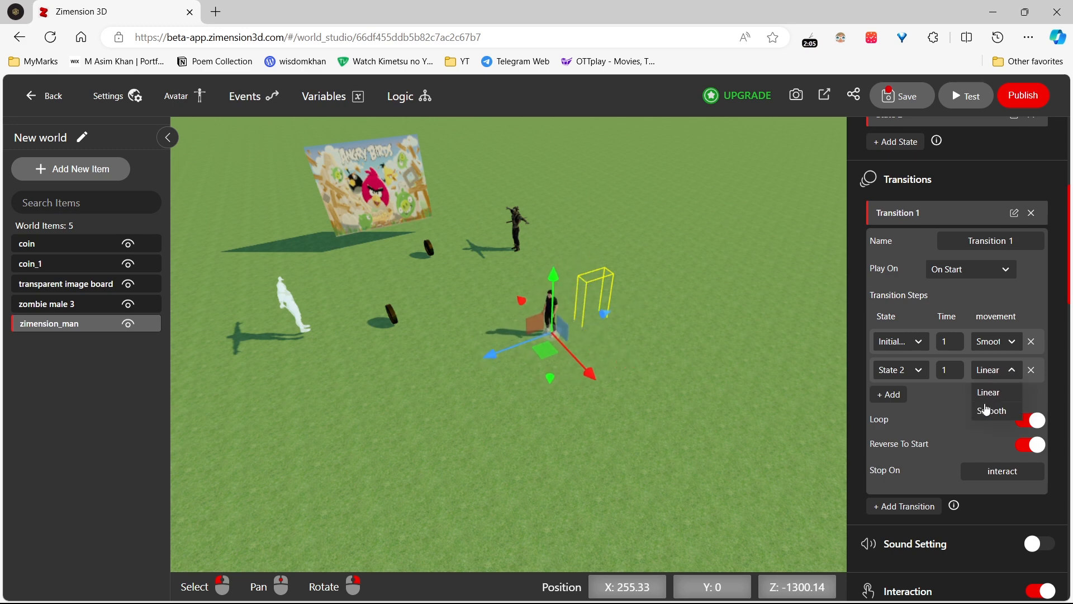
{"action": "left_click", "coordinate": [988, 408]}
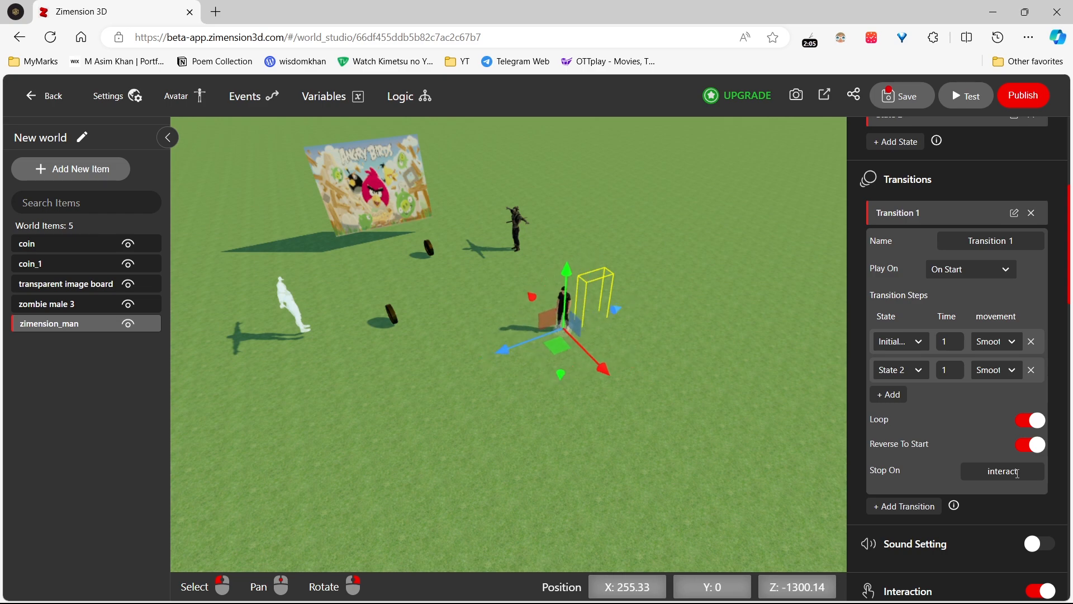
Step: Save the world, run a brief test of it and return to editing
{"action": "scroll", "coordinate": [1021, 465], "scroll_direction": "down", "scroll_amount": 3}
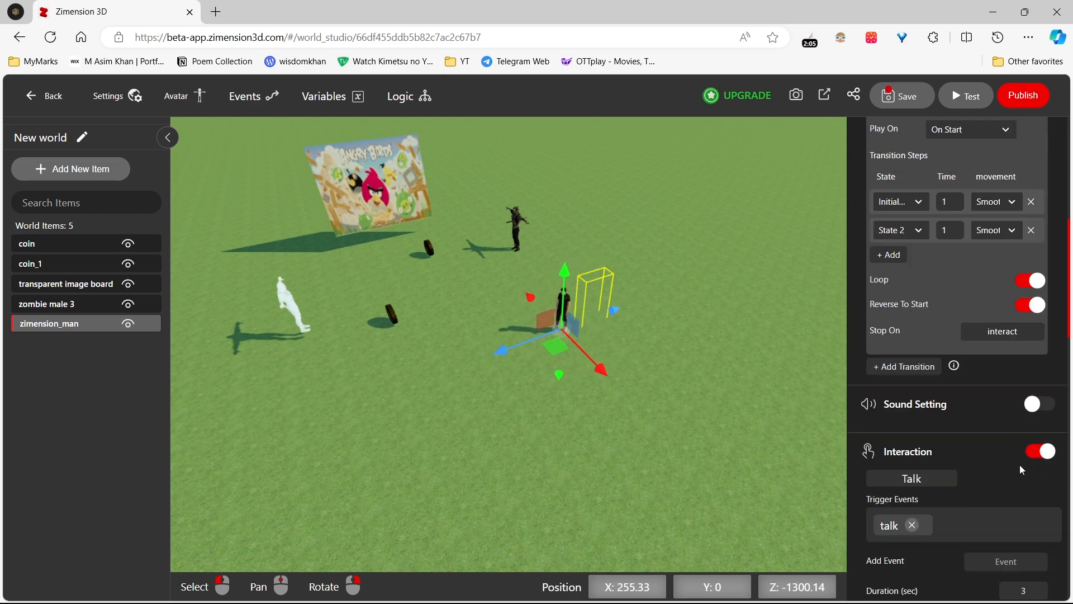
{"action": "scroll", "coordinate": [1022, 469], "scroll_direction": "up", "scroll_amount": 9}
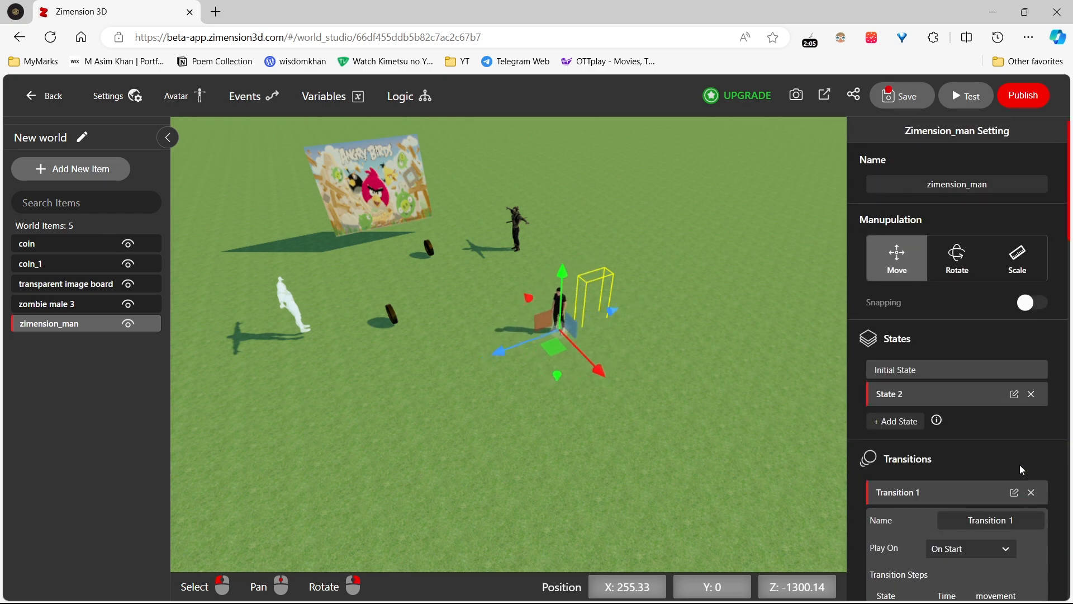
{"action": "left_click", "coordinate": [906, 98]}
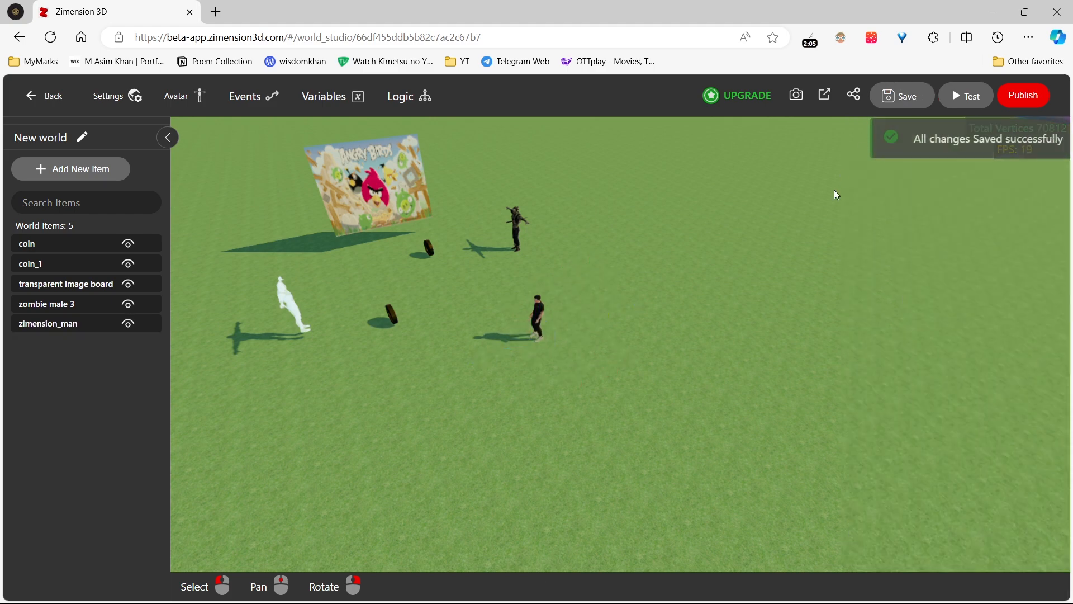
{"action": "left_click", "coordinate": [983, 95]}
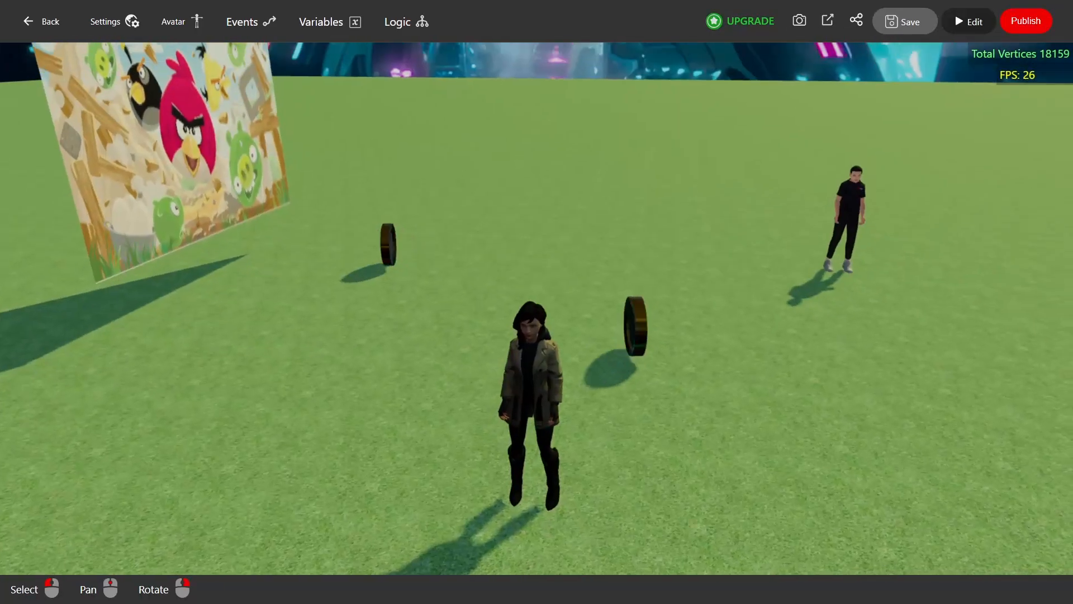
{"action": "left_click", "coordinate": [974, 21]}
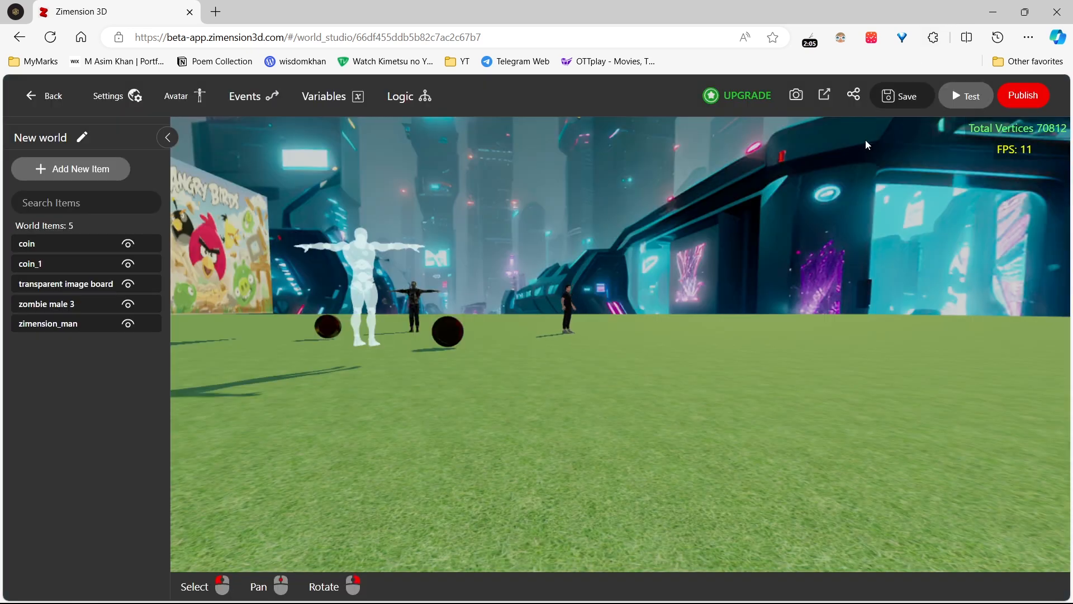
Step: Test the world by walking the avatar up to zimension_man and triggering the Talk interaction, and return to editing
{"action": "left_click", "coordinate": [959, 98]}
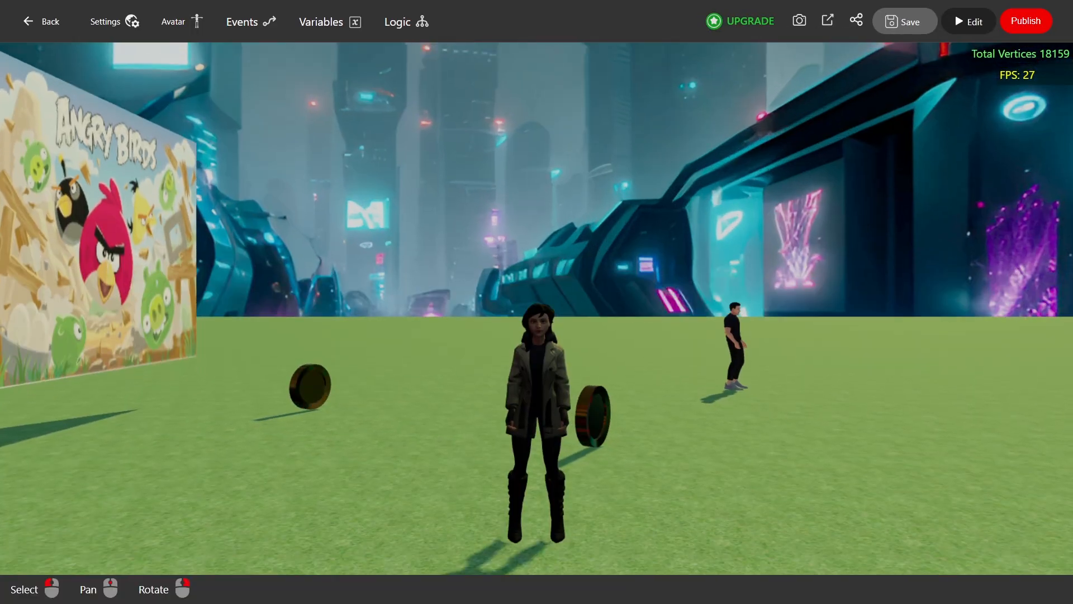
{"action": "key", "text": "d"}
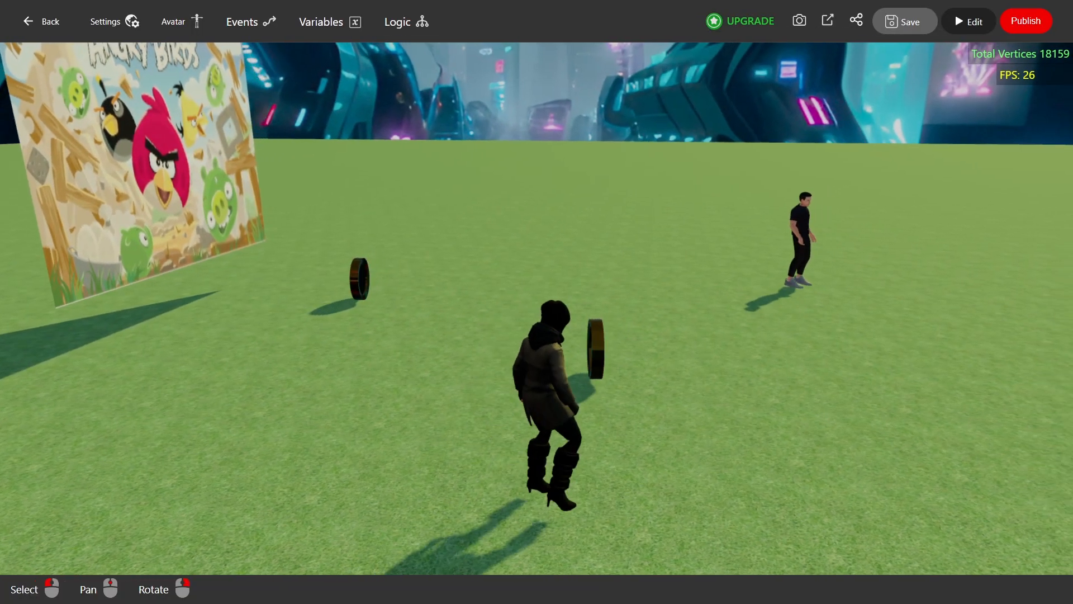
{"action": "key", "text": "d"}
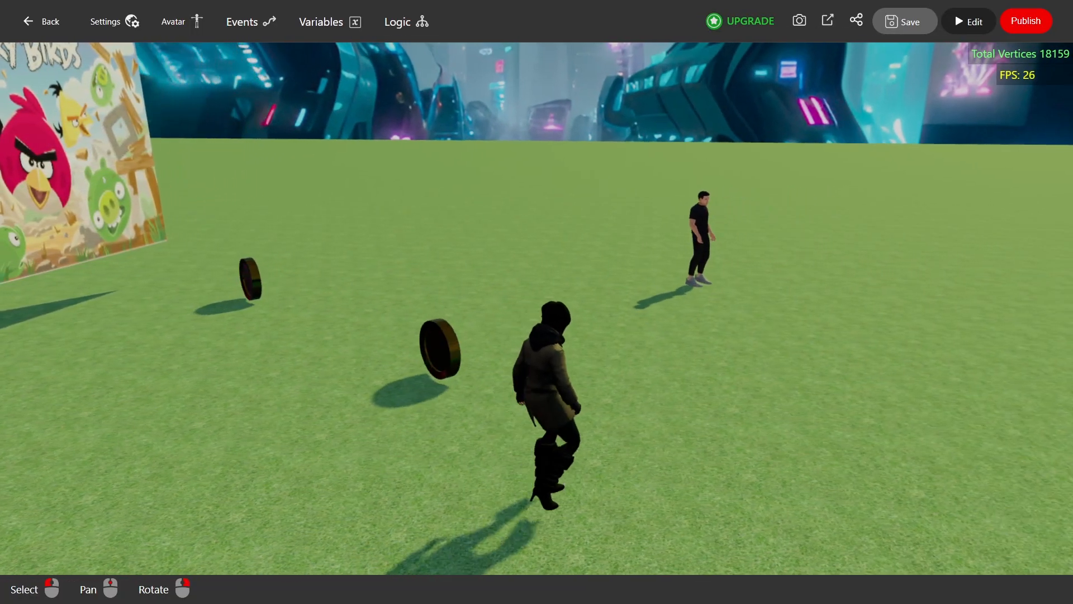
{"action": "key", "text": "d"}
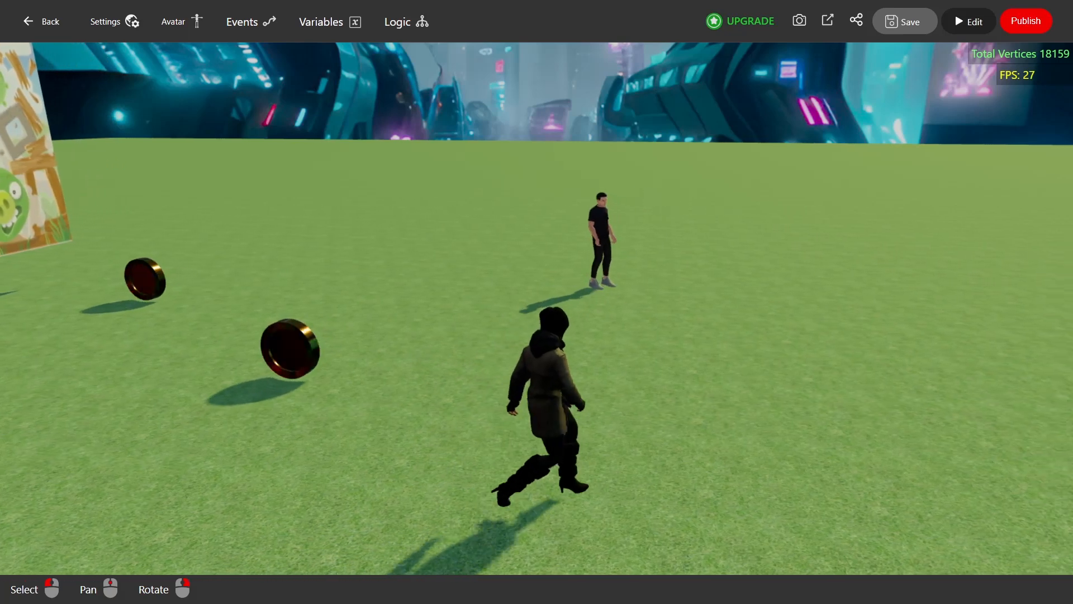
{"action": "key", "text": "d"}
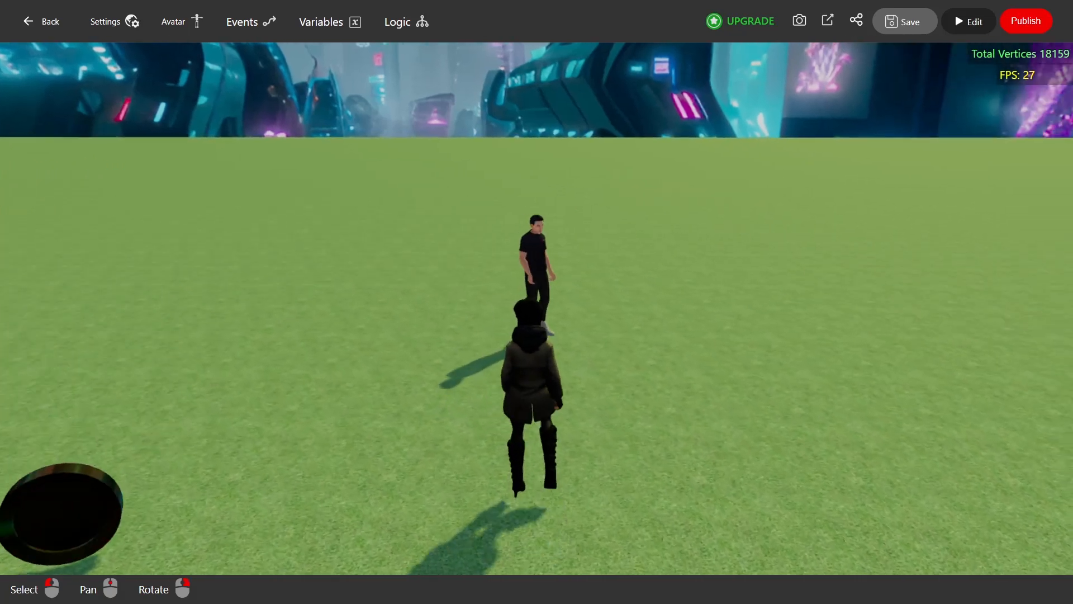
{"action": "key", "text": "w"}
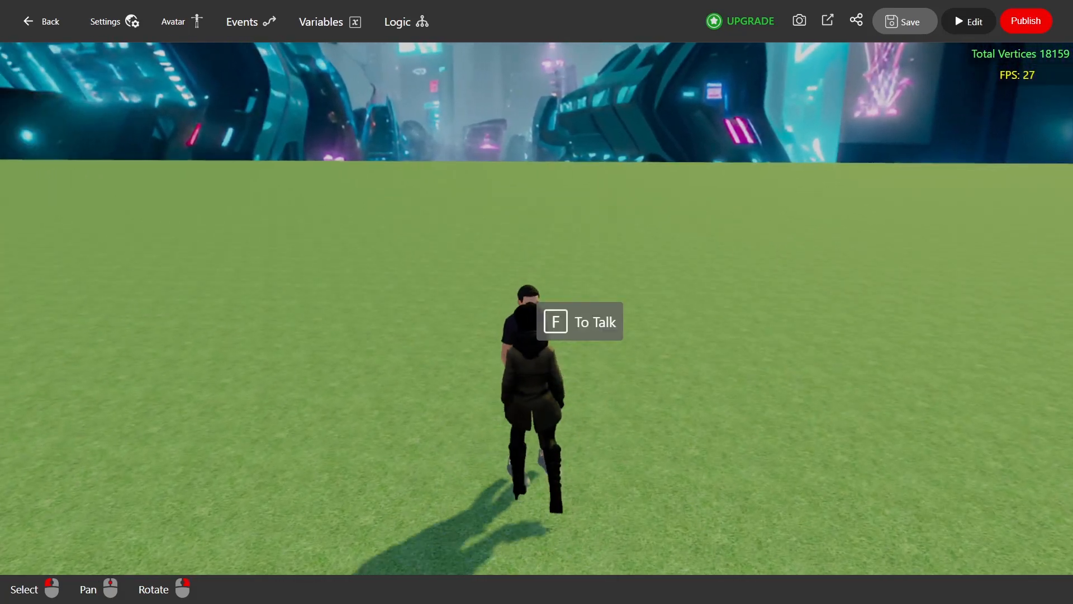
{"action": "key", "text": "f"}
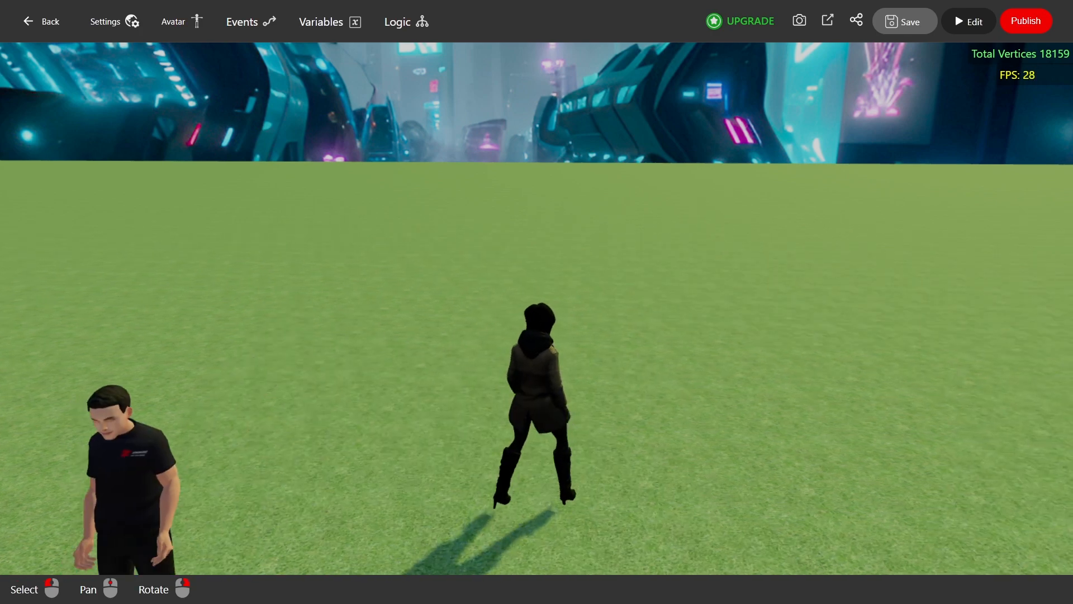
{"action": "key", "text": "a"}
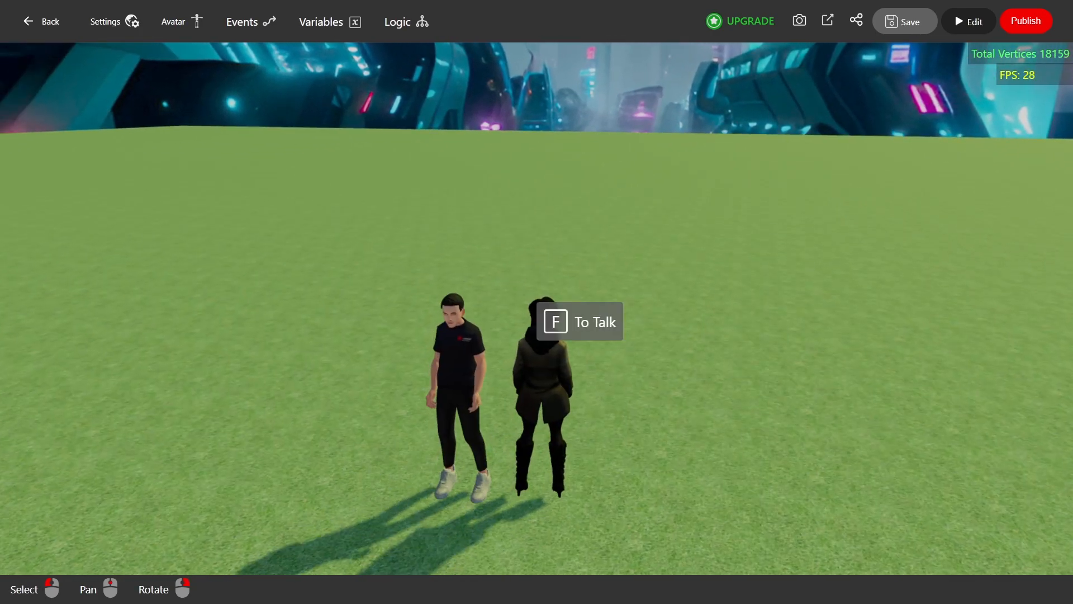
{"action": "key", "text": "w"}
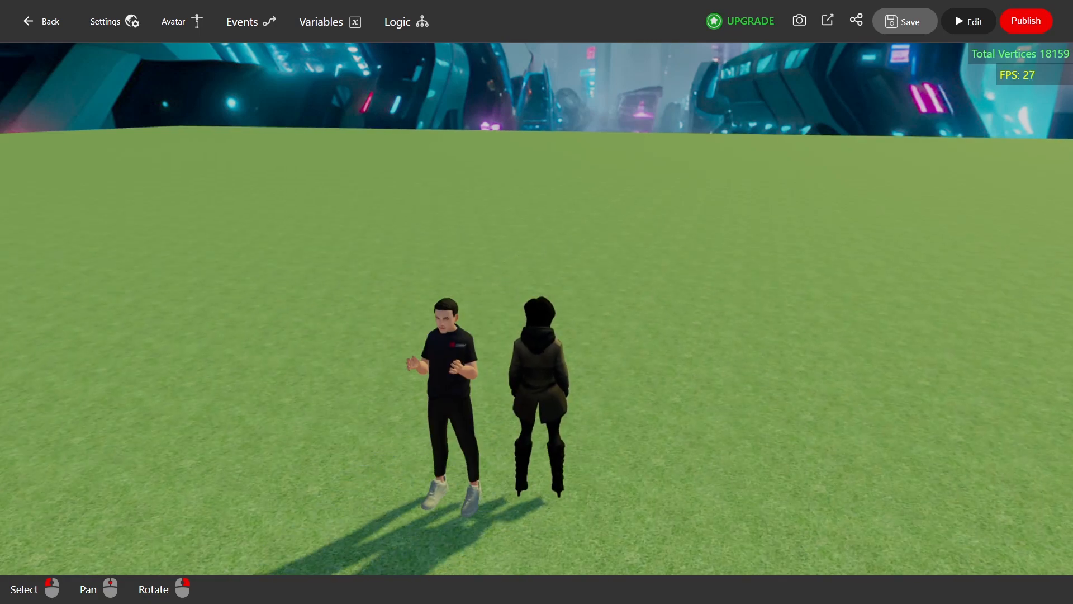
{"action": "left_click", "coordinate": [962, 21]}
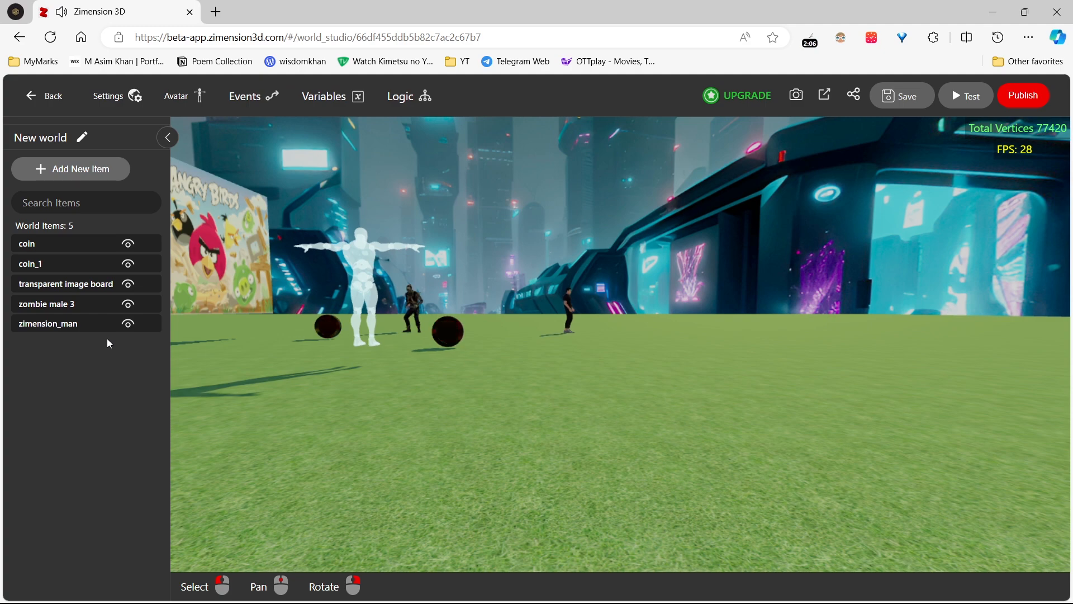
Step: Select zimension_man and open its Transition 1 settings
{"action": "left_click", "coordinate": [106, 324]}
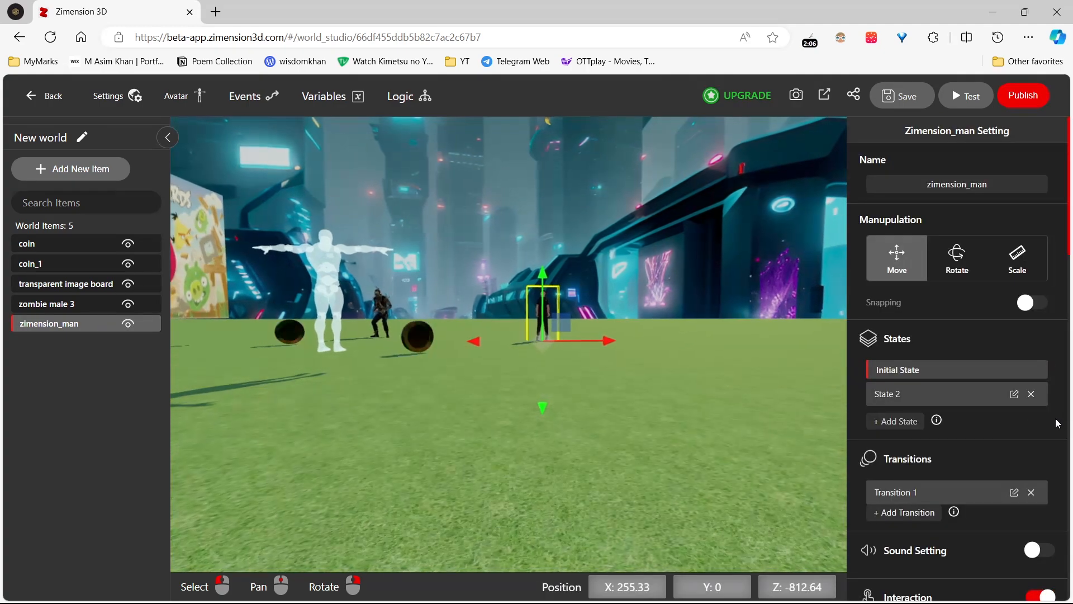
{"action": "scroll", "coordinate": [1016, 405], "scroll_direction": "down", "scroll_amount": 3}
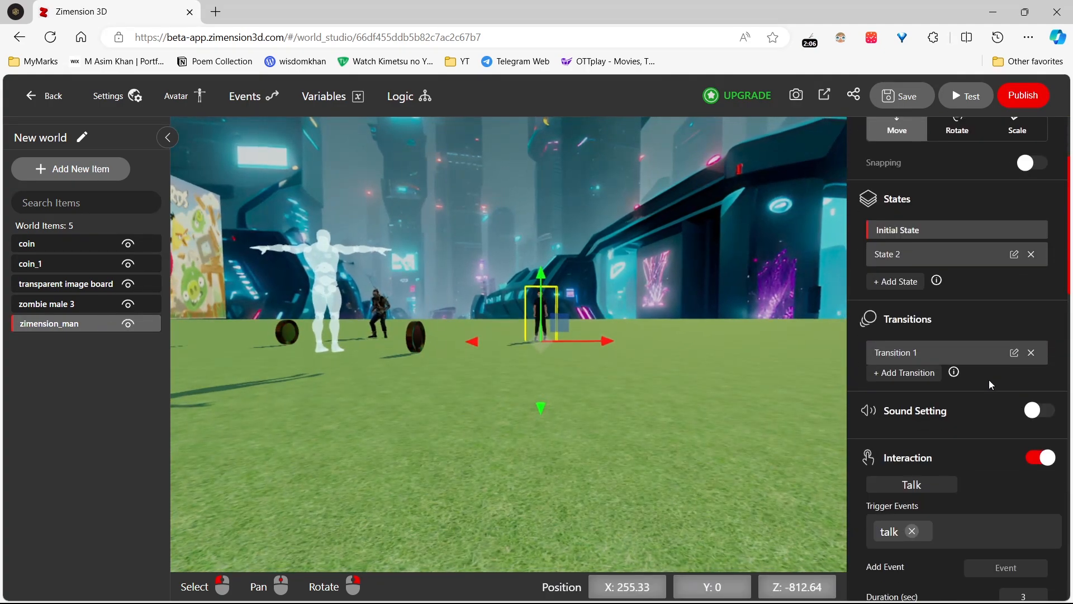
{"action": "left_click", "coordinate": [973, 352]}
{"action": "scroll", "coordinate": [976, 350], "scroll_direction": "down", "scroll_amount": 2}
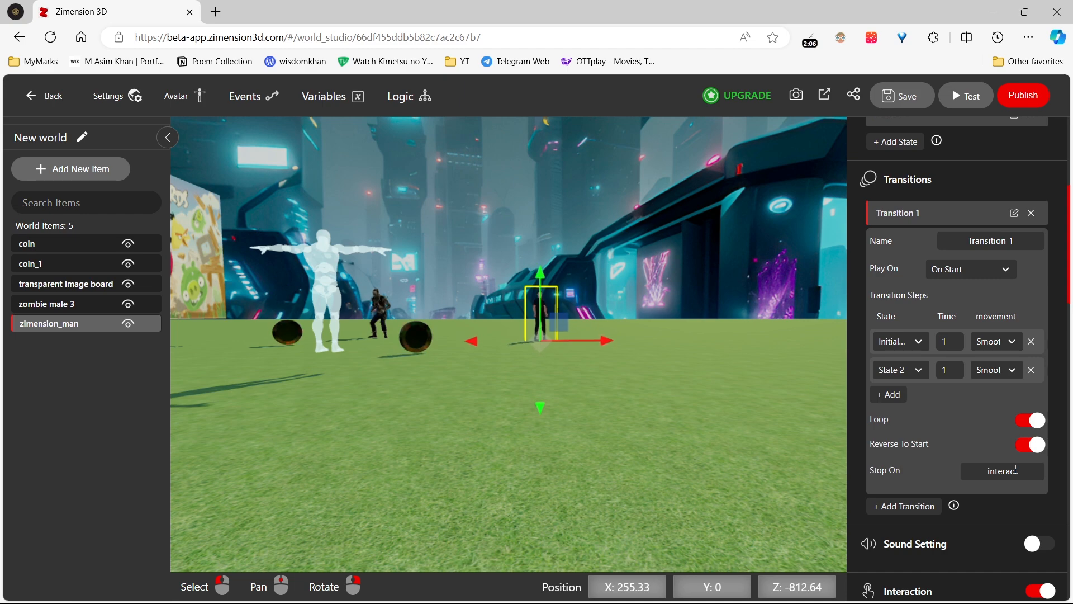
Step: Add the interact event to the trigger events of zimension_man's Talk interaction
{"action": "scroll", "coordinate": [1016, 468], "scroll_direction": "up", "scroll_amount": 5}
{"action": "scroll", "coordinate": [1022, 473], "scroll_direction": "down", "scroll_amount": 6}
{"action": "scroll", "coordinate": [1020, 467], "scroll_direction": "down", "scroll_amount": 1}
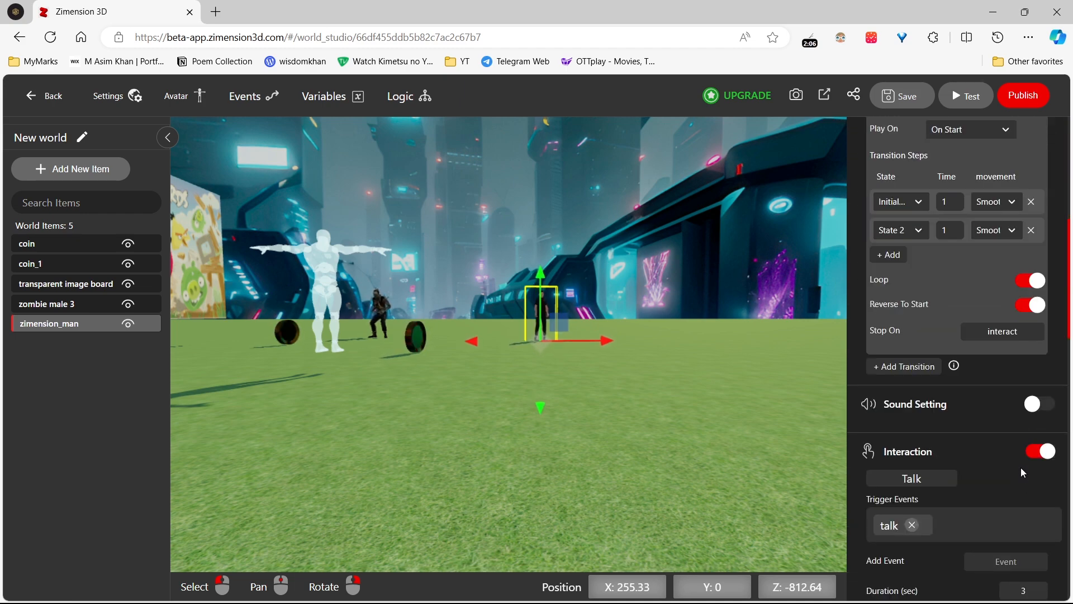
{"action": "scroll", "coordinate": [1021, 468], "scroll_direction": "down", "scroll_amount": 2}
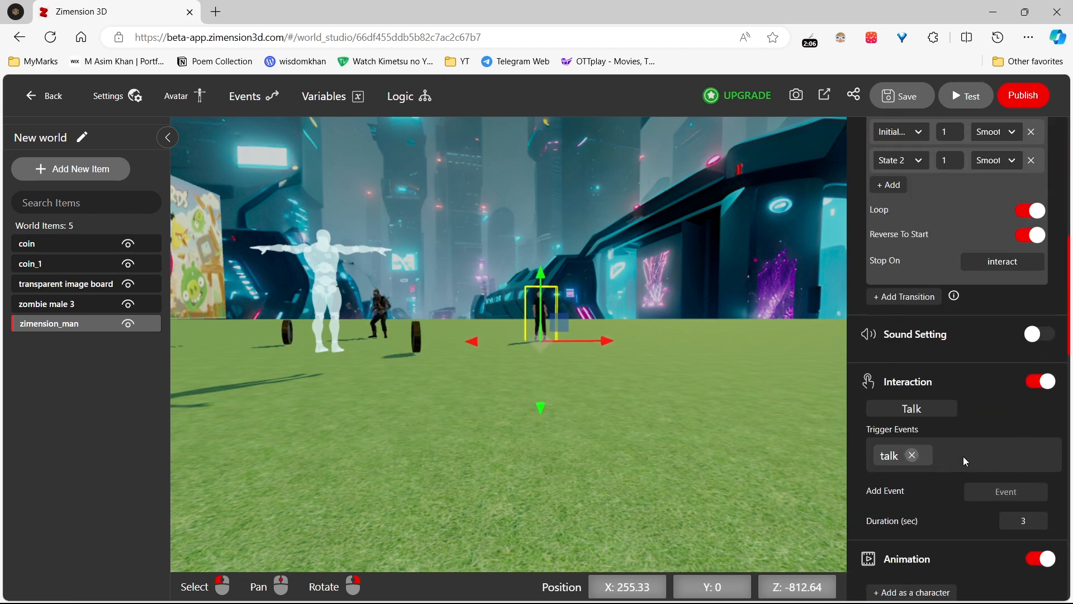
{"action": "left_click", "coordinate": [1018, 493]}
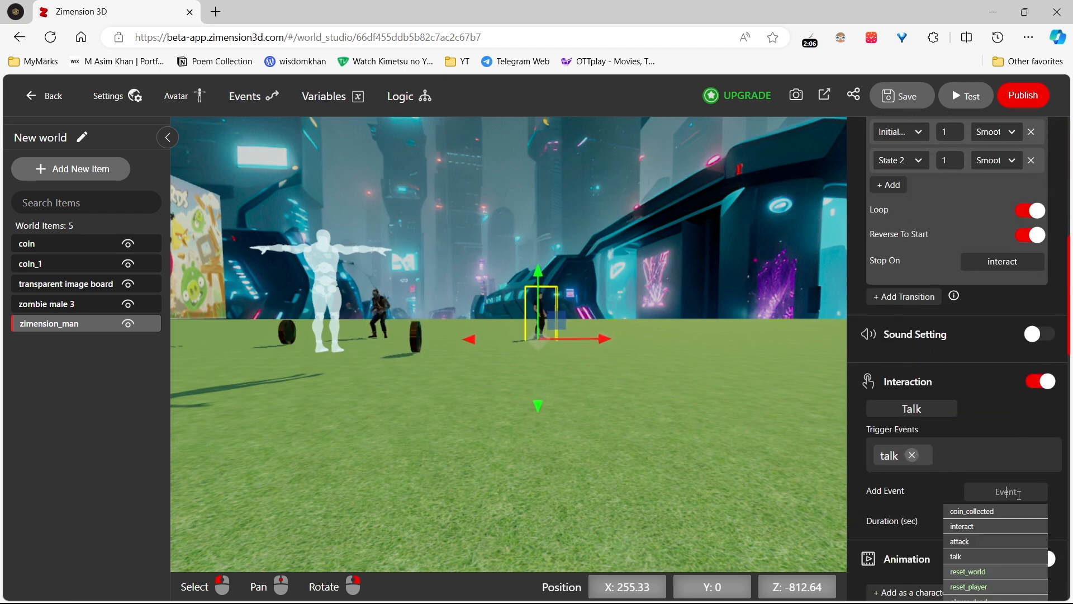
{"action": "left_click", "coordinate": [981, 526]}
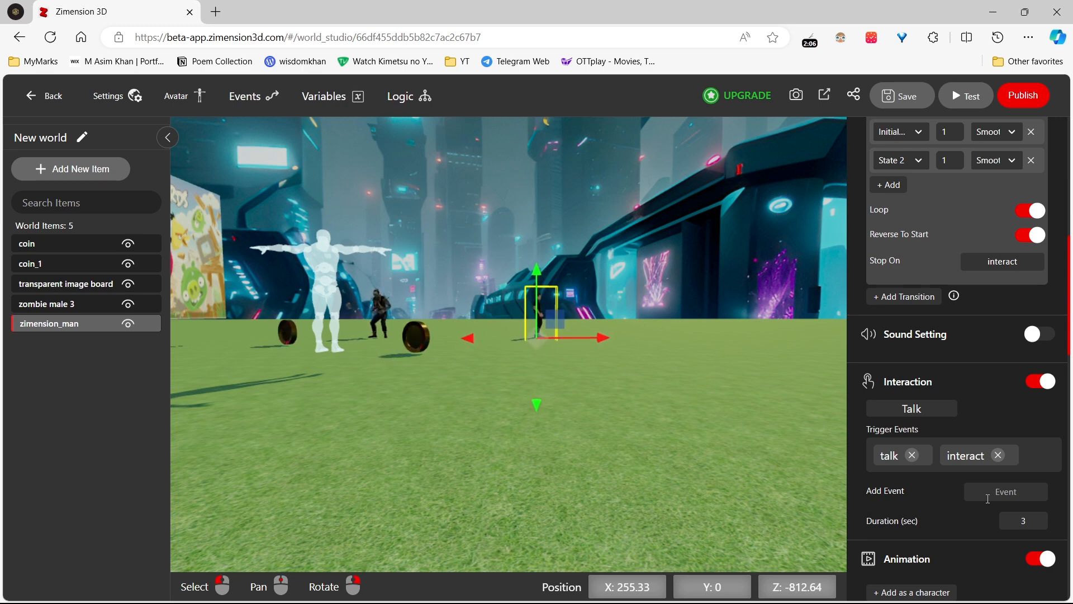
Step: Clear the Stop On event of zimension_man's Transition 1
{"action": "scroll", "coordinate": [988, 498], "scroll_direction": "up", "scroll_amount": 5}
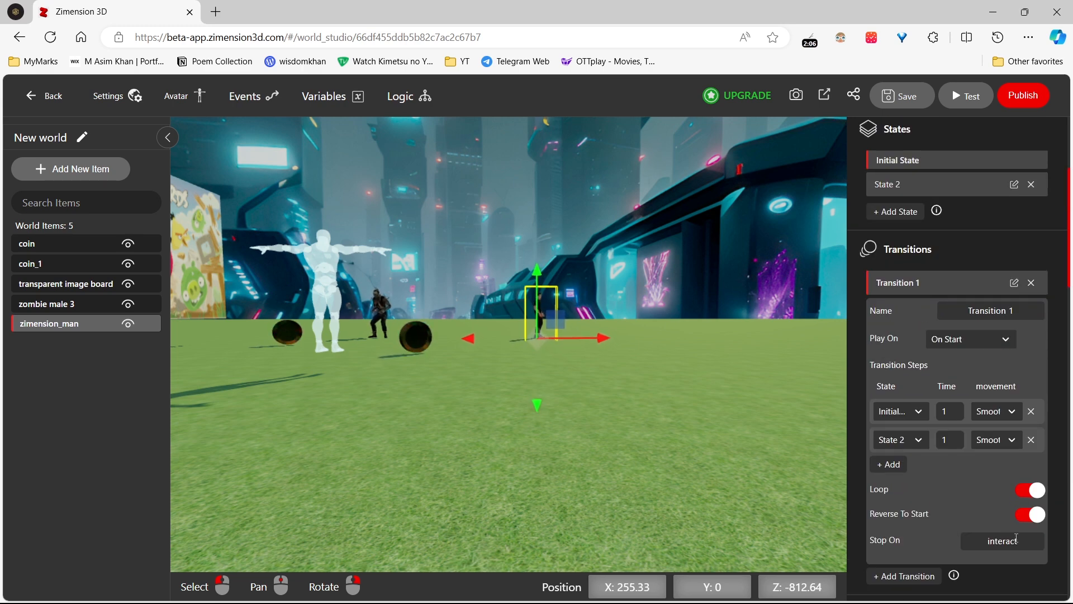
{"action": "left_click", "coordinate": [1020, 541]}
{"action": "key", "text": "BackSpace"}
{"action": "key", "text": "BackSpace"}
{"action": "key", "text": "BackSpace"}
{"action": "key", "text": "BackSpace"}
{"action": "key", "text": "BackSpace"}
{"action": "key", "text": "BackSpace"}
{"action": "key", "text": "BackSpace"}
{"action": "key", "text": "BackSpace"}
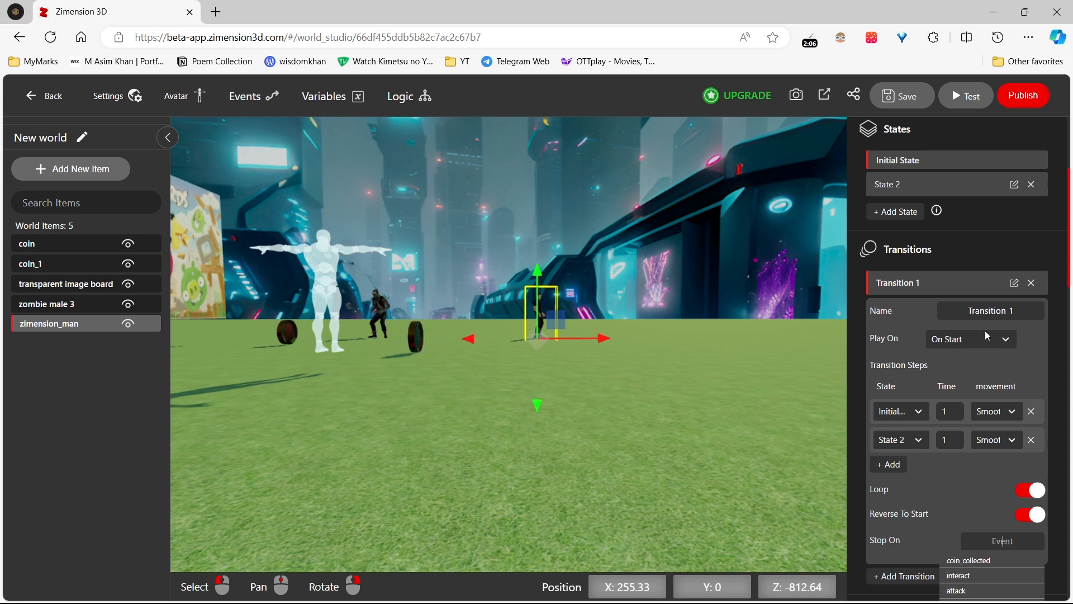
Step: Set zimension_man's Transition 1 to play On Interaction
{"action": "left_click", "coordinate": [987, 346]}
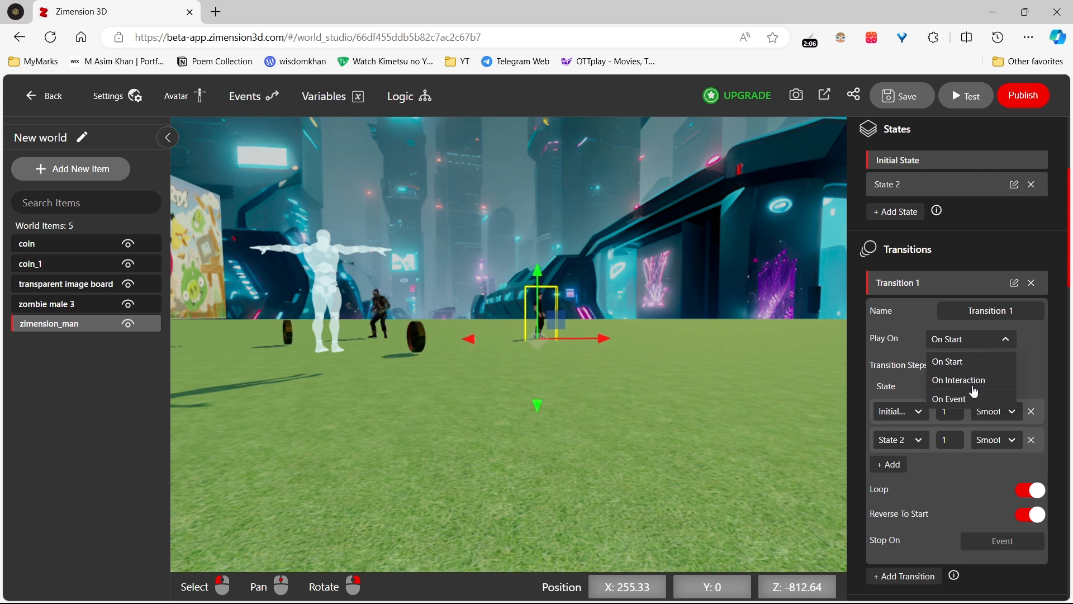
{"action": "left_click", "coordinate": [1032, 385]}
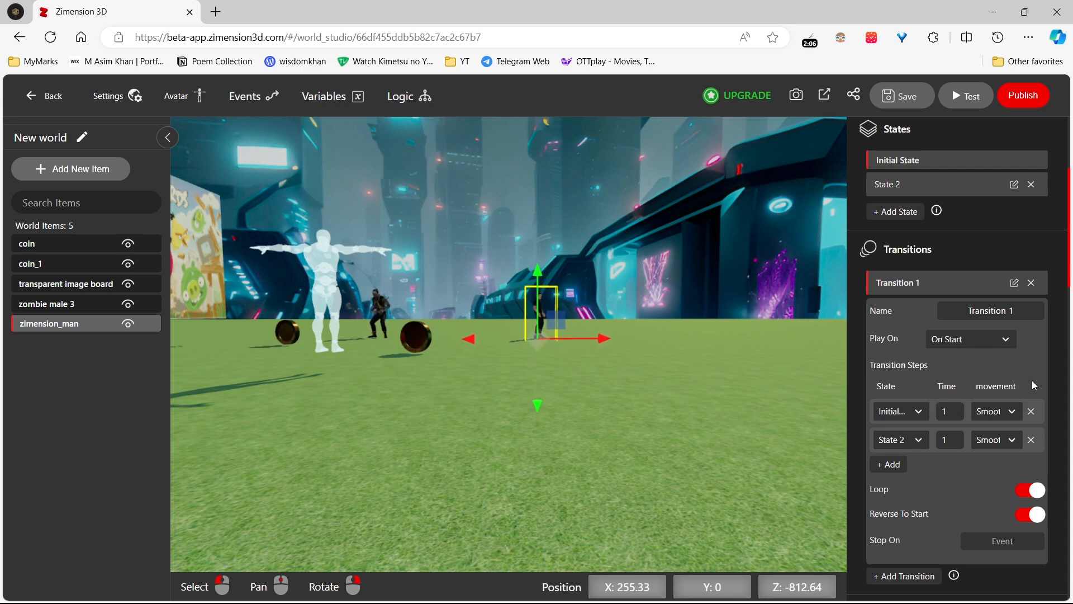
{"action": "left_click", "coordinate": [1007, 347]}
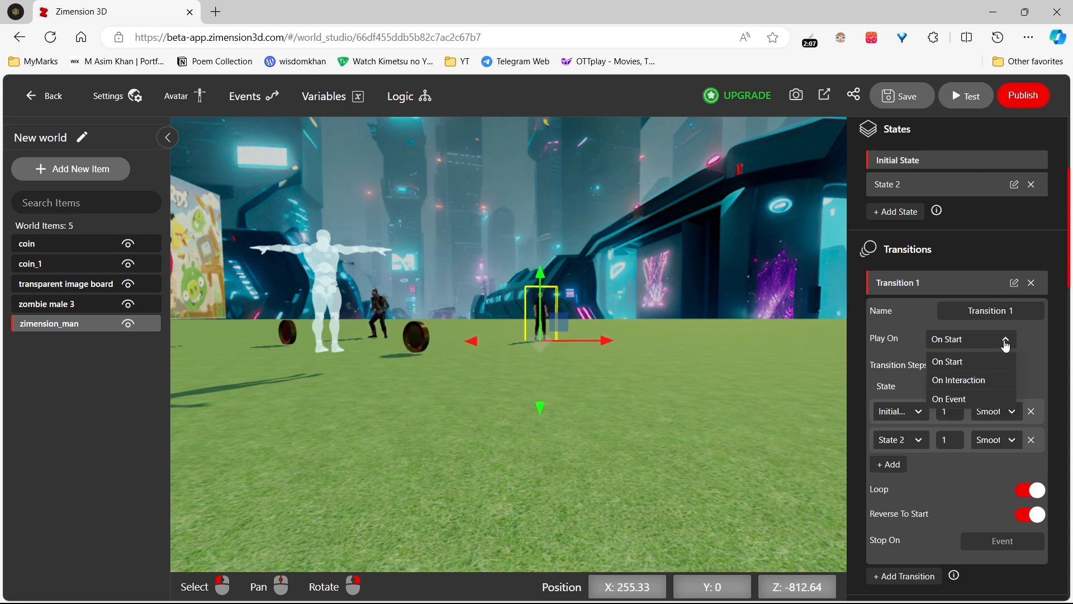
{"action": "left_click", "coordinate": [985, 381]}
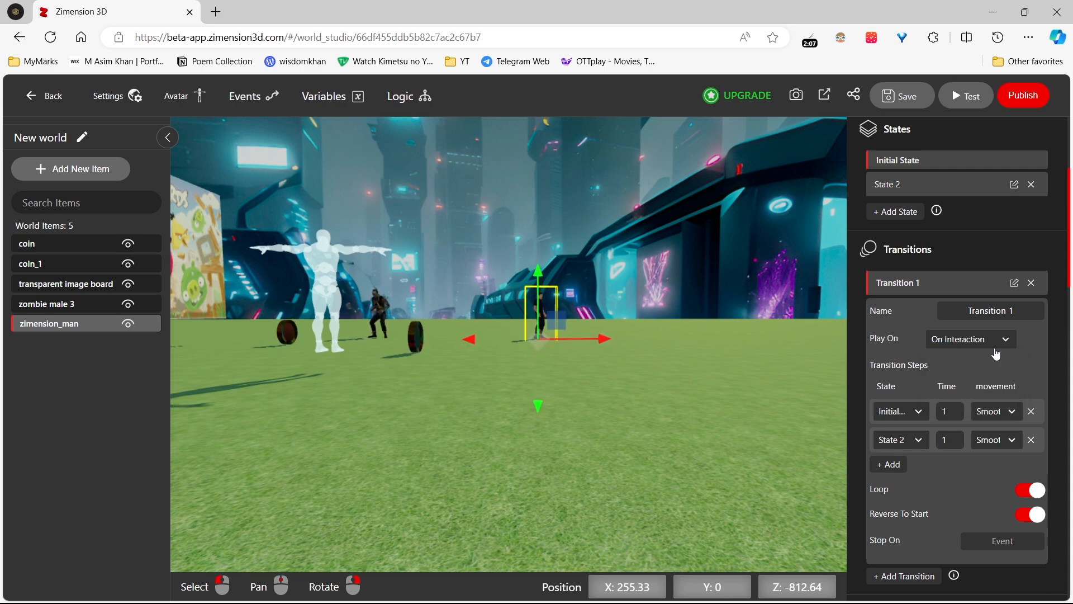
Step: Remove the interact event from zimension_man's interaction trigger events and save the world
{"action": "scroll", "coordinate": [997, 354], "scroll_direction": "down", "scroll_amount": 3}
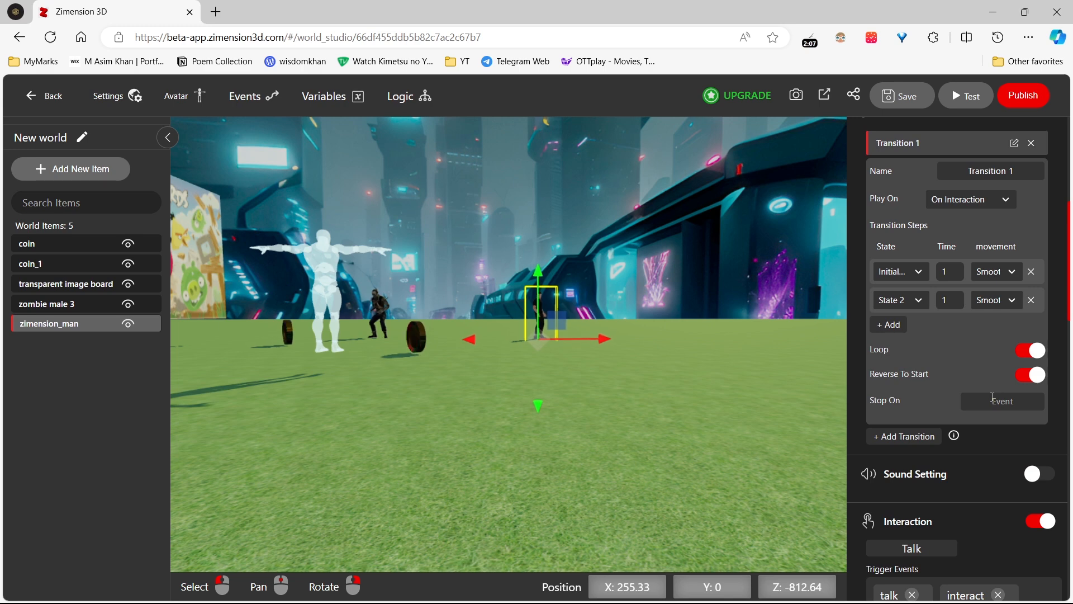
{"action": "scroll", "coordinate": [994, 398], "scroll_direction": "down", "scroll_amount": 4}
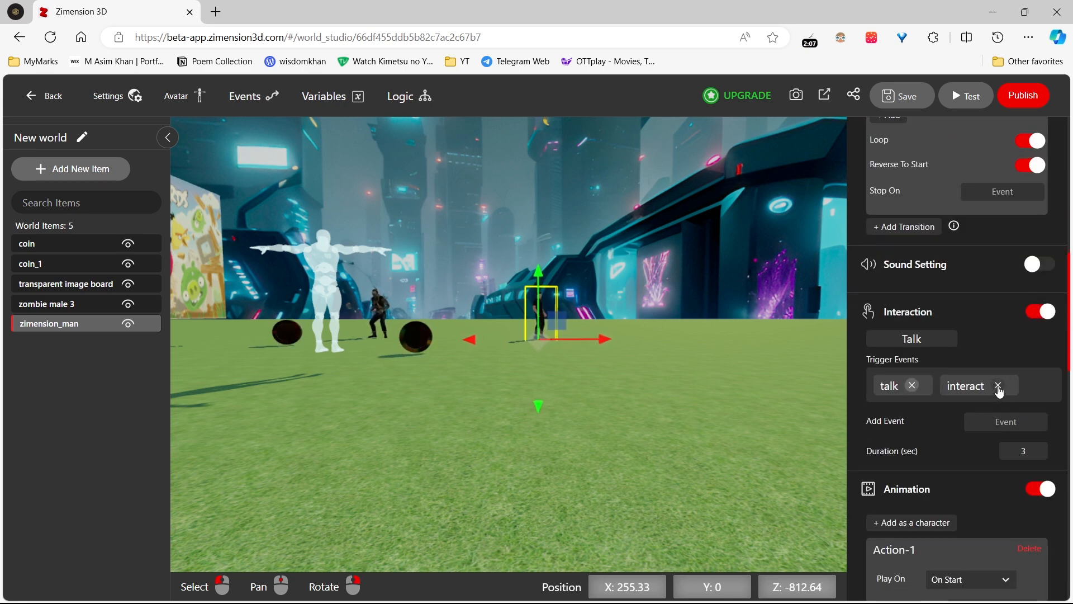
{"action": "left_click", "coordinate": [998, 386]}
{"action": "scroll", "coordinate": [985, 390], "scroll_direction": "up", "scroll_amount": 5}
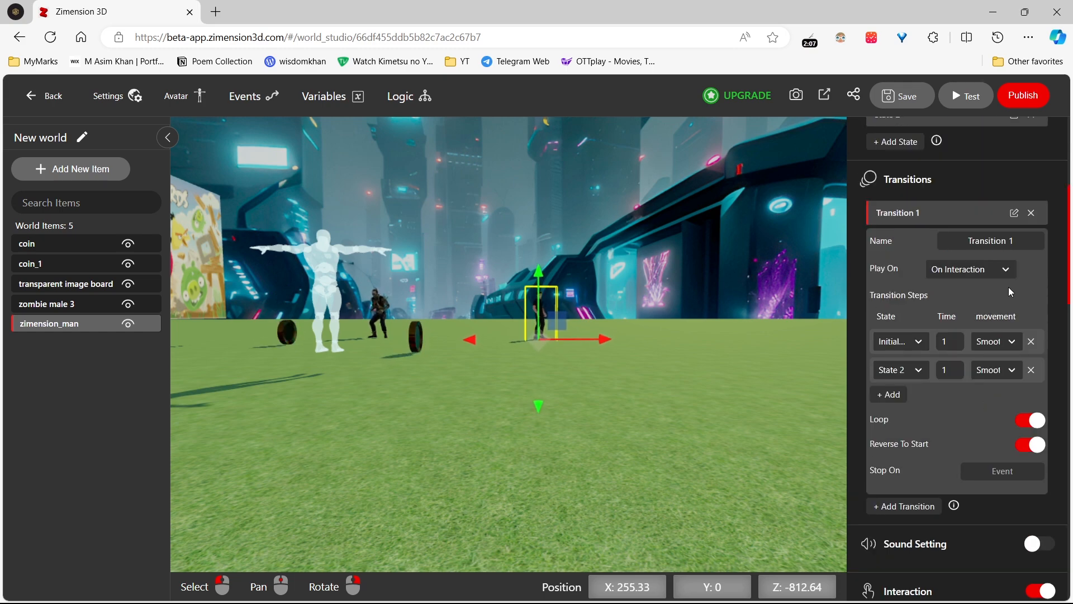
{"action": "left_click", "coordinate": [899, 96]}
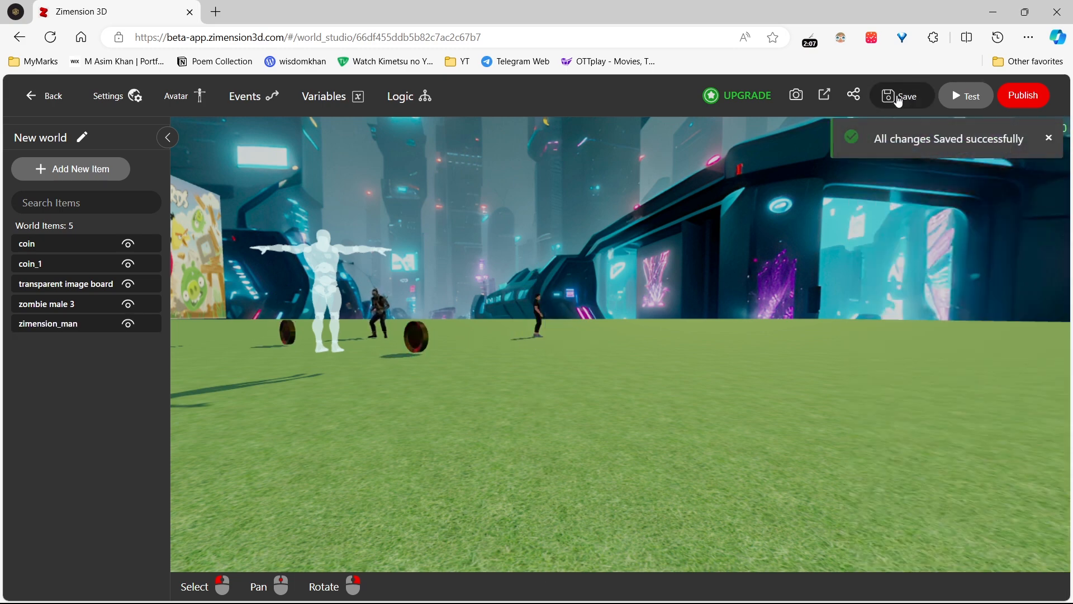
Step: Reload the world and test it by walking the avatar up to zimension_man and back away twice
{"action": "key", "text": "F5"}
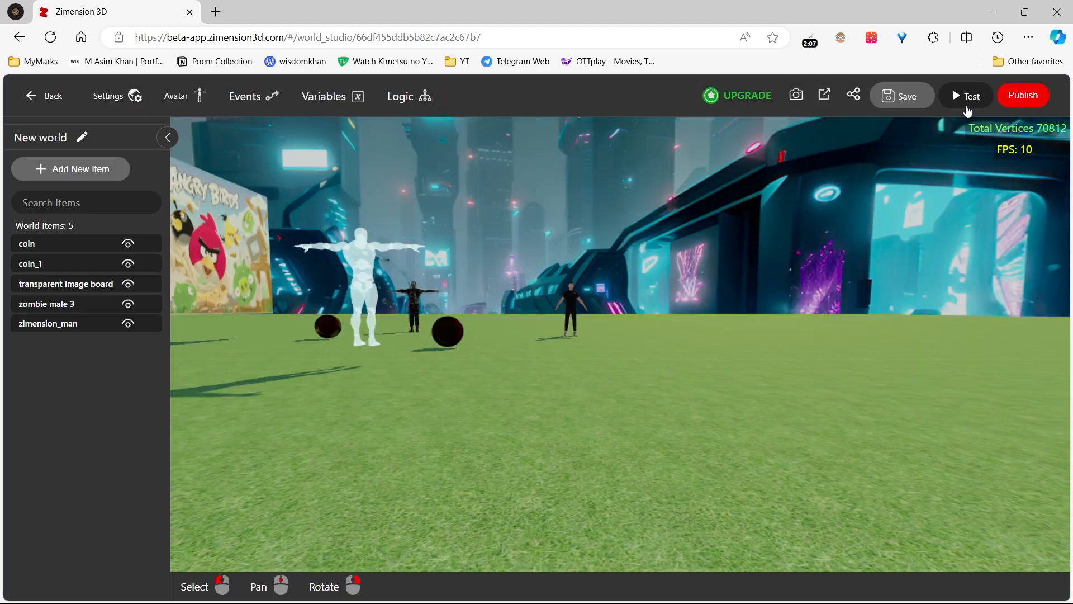
{"action": "left_click", "coordinate": [967, 96]}
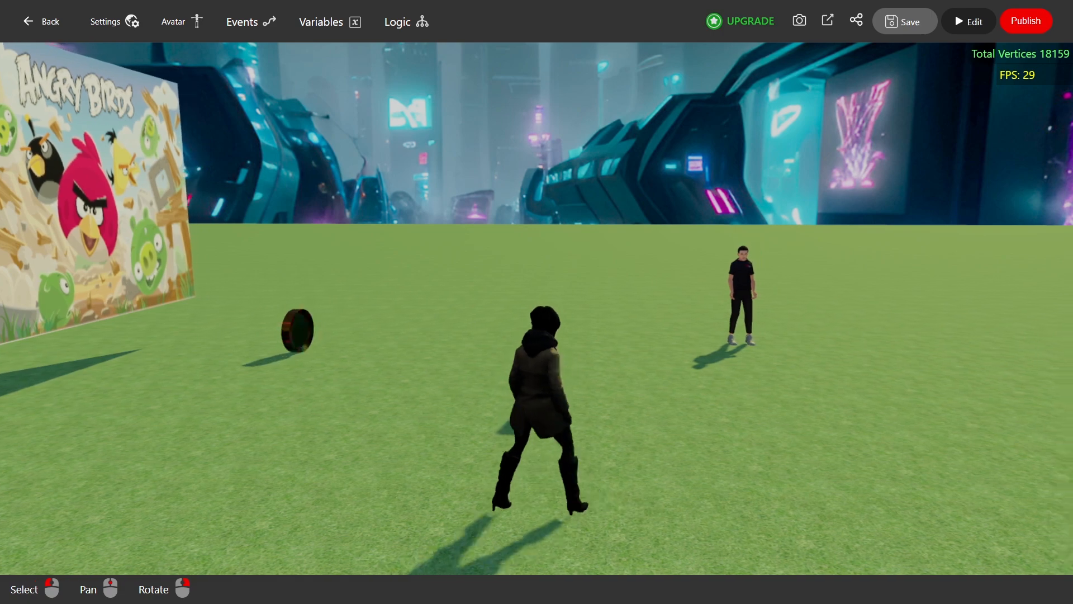
{"action": "key", "text": "w"}
{"action": "key", "text": "d"}
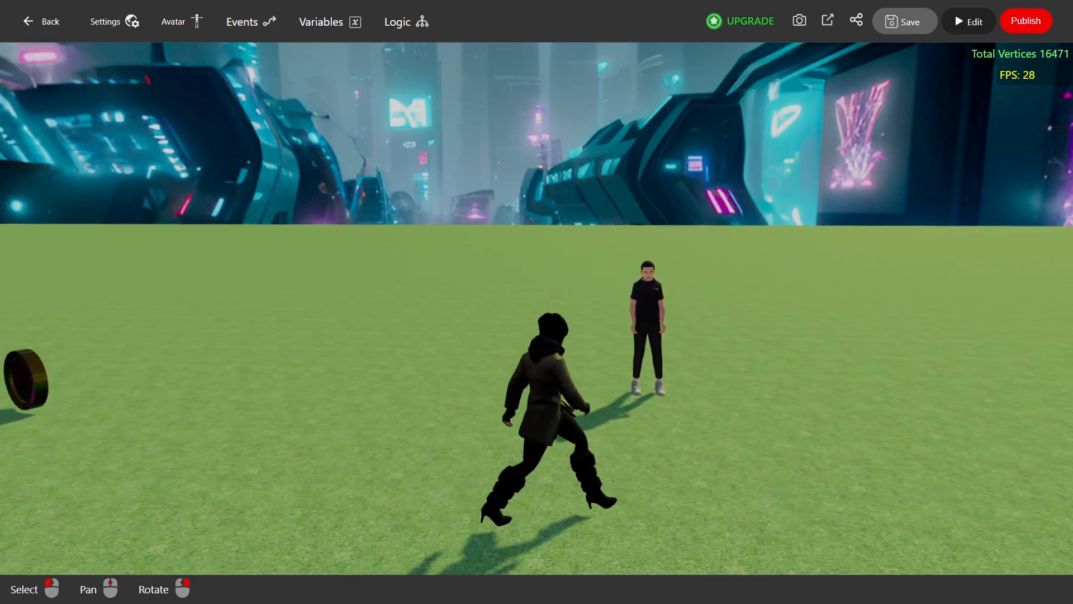
{"action": "key", "text": "w"}
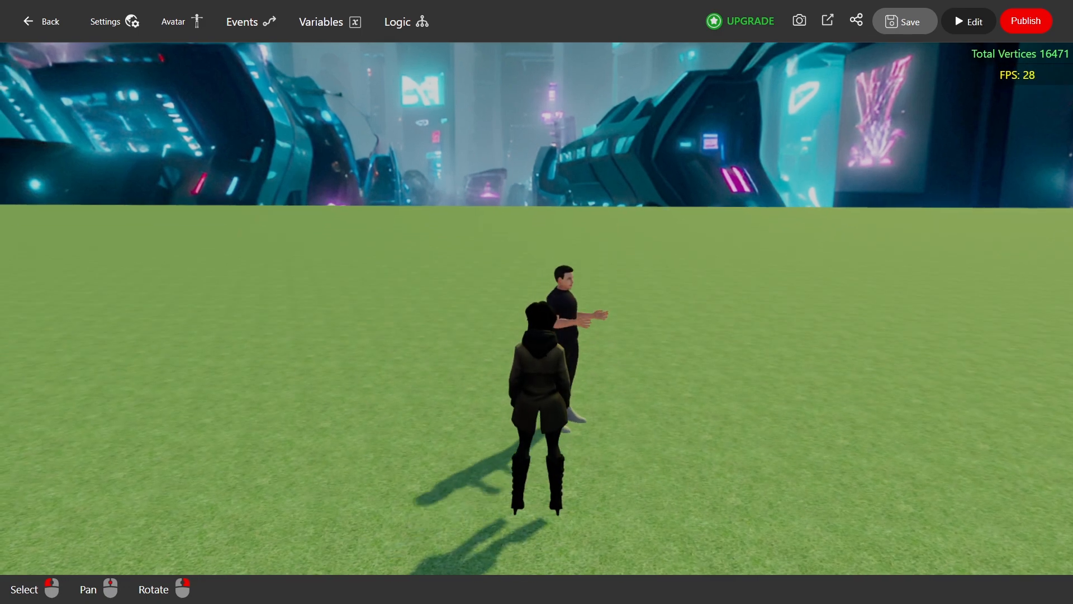
{"action": "key", "text": "s"}
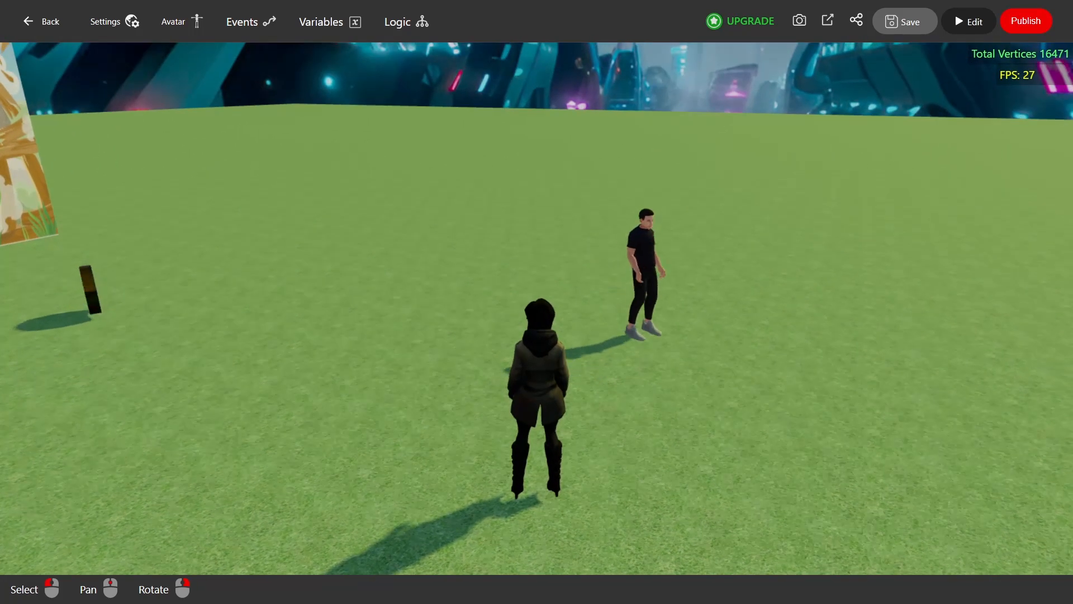
{"action": "key", "text": "w"}
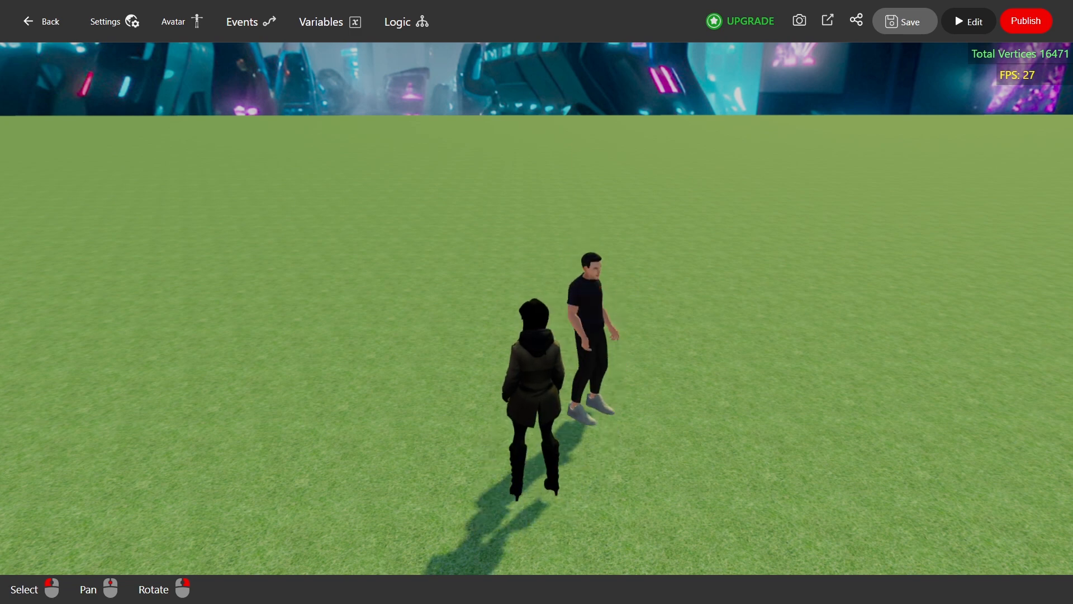
{"action": "key", "text": "s"}
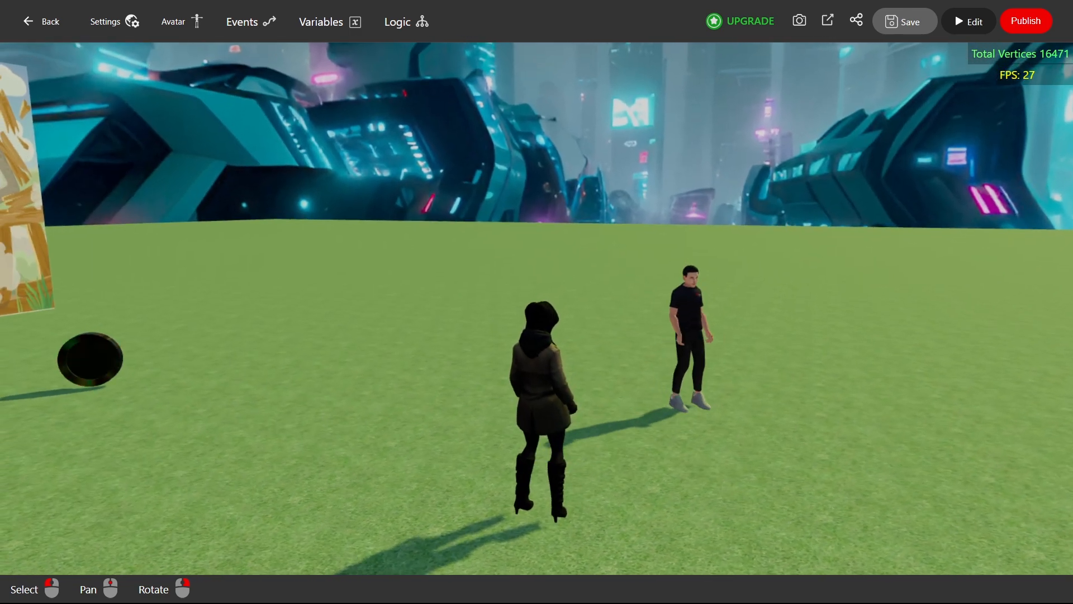
{"action": "left_click", "coordinate": [953, 22]}
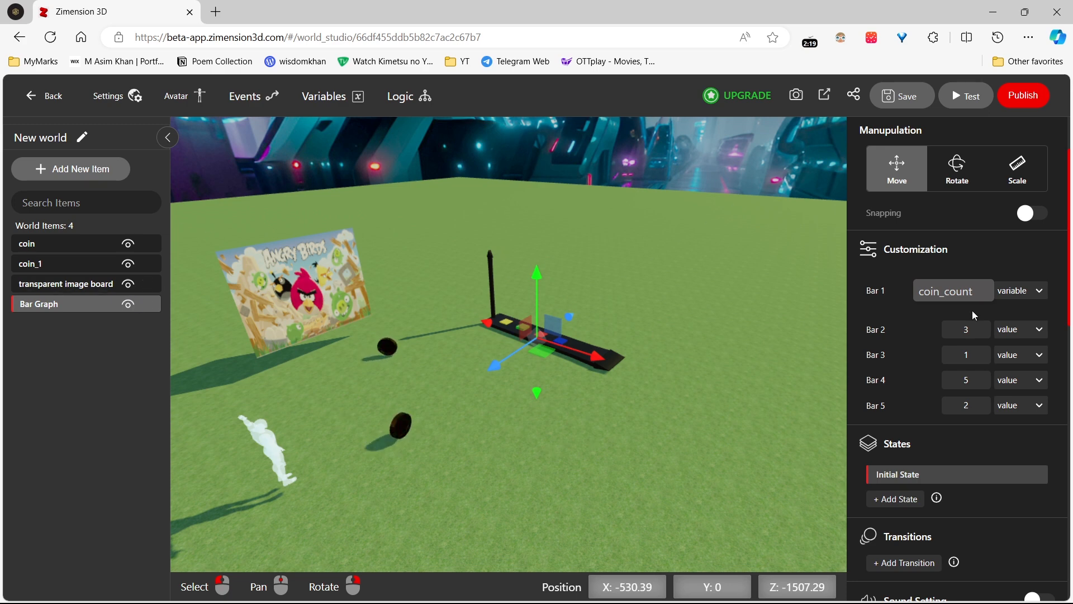
Step: Create a number variable named coins and assign it to Bar 1 of the Bar Graph
{"action": "left_click", "coordinate": [949, 292]}
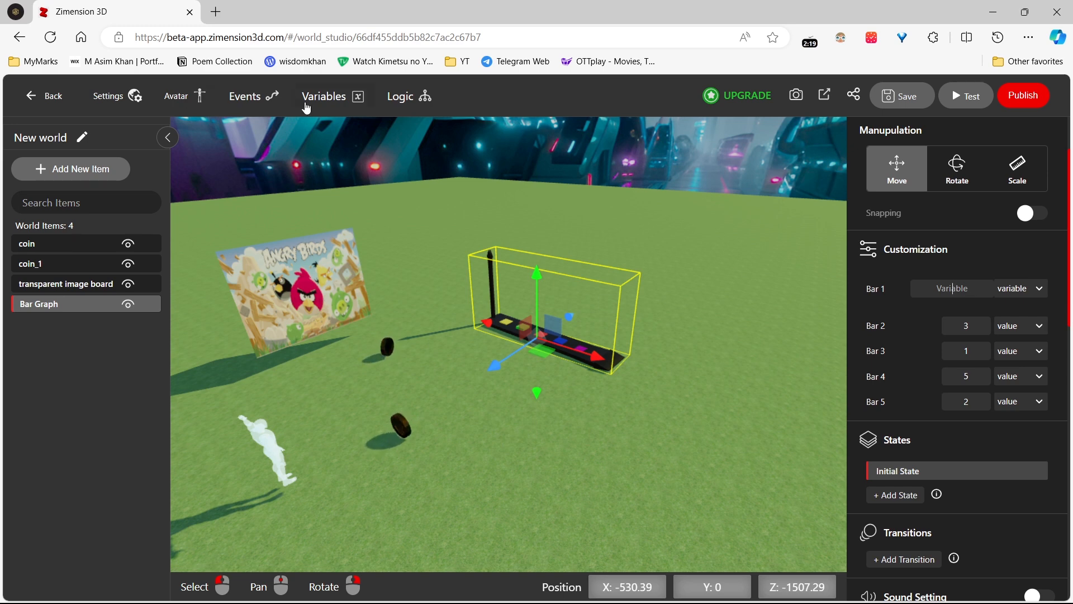
{"action": "left_click", "coordinate": [331, 101]}
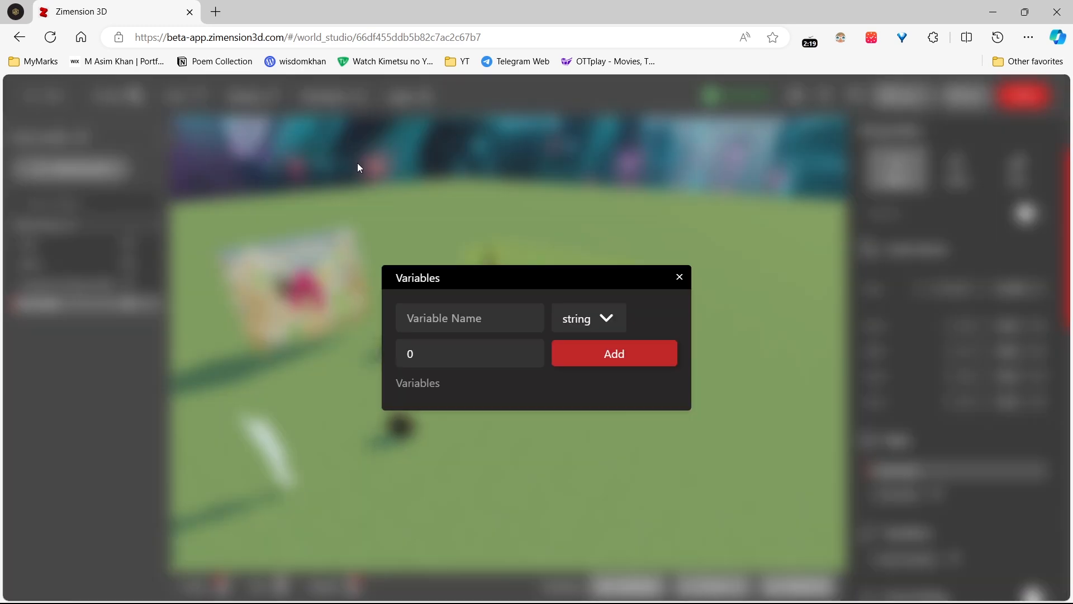
{"action": "left_click", "coordinate": [476, 330]}
{"action": "type", "text": "coins"}
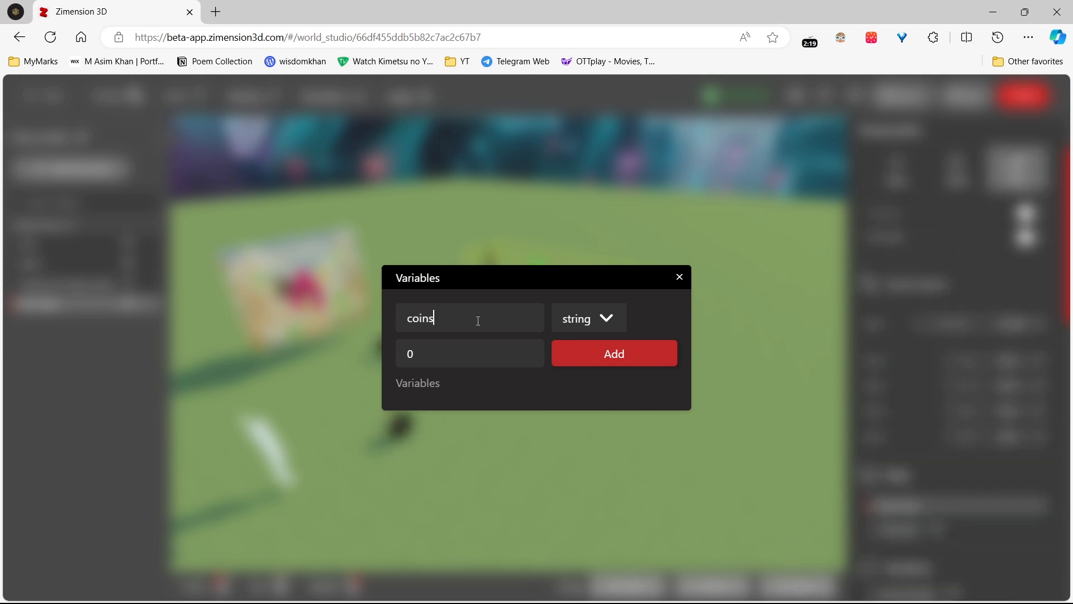
{"action": "left_click", "coordinate": [603, 329]}
{"action": "left_click", "coordinate": [594, 378]}
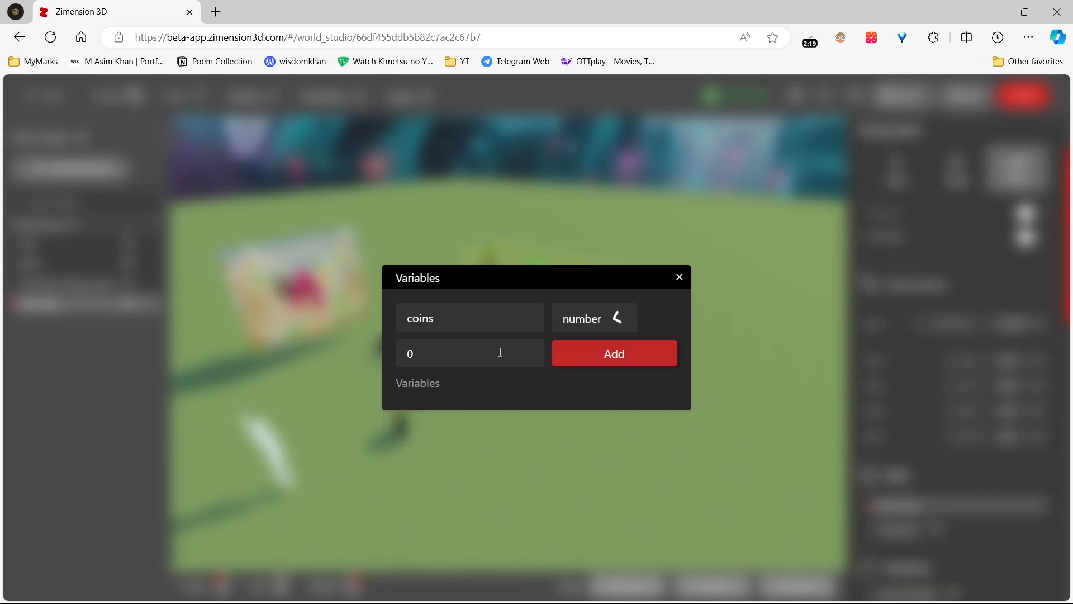
{"action": "left_click", "coordinate": [603, 360]}
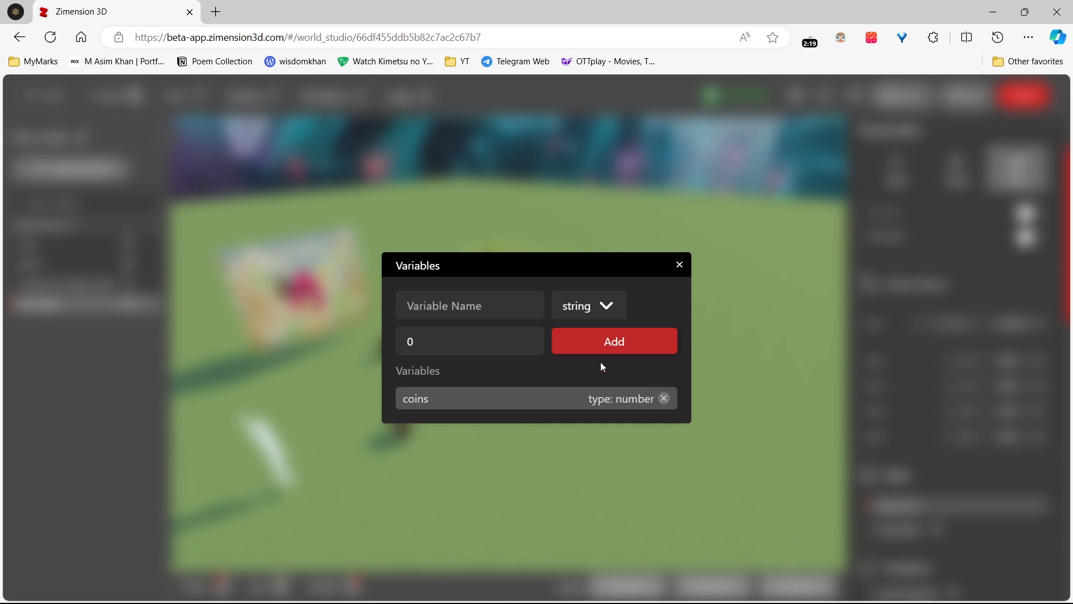
{"action": "left_click", "coordinate": [680, 265]}
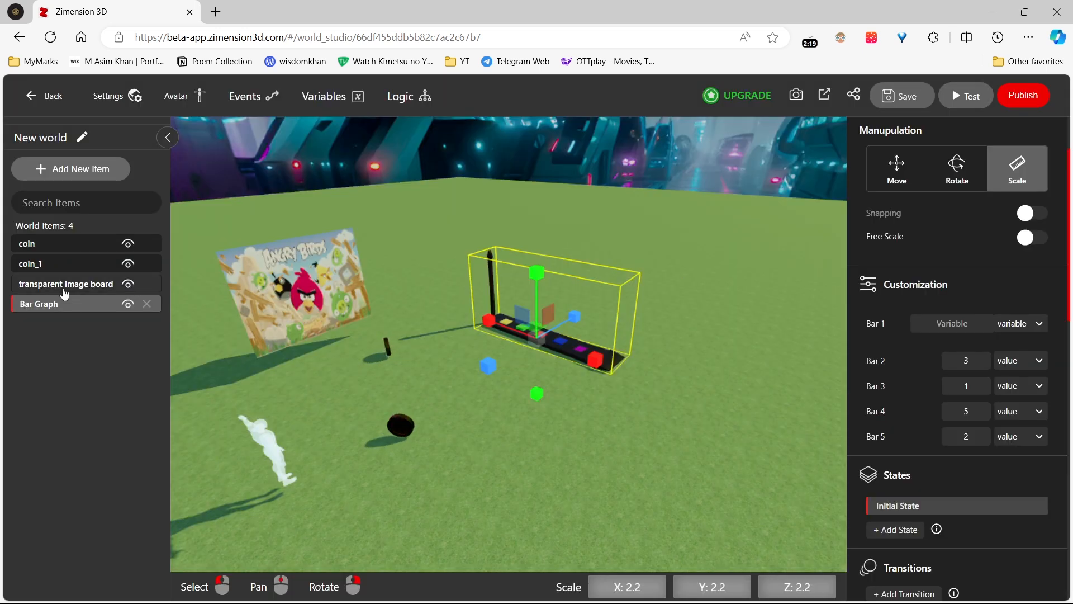
{"action": "left_click", "coordinate": [977, 324]}
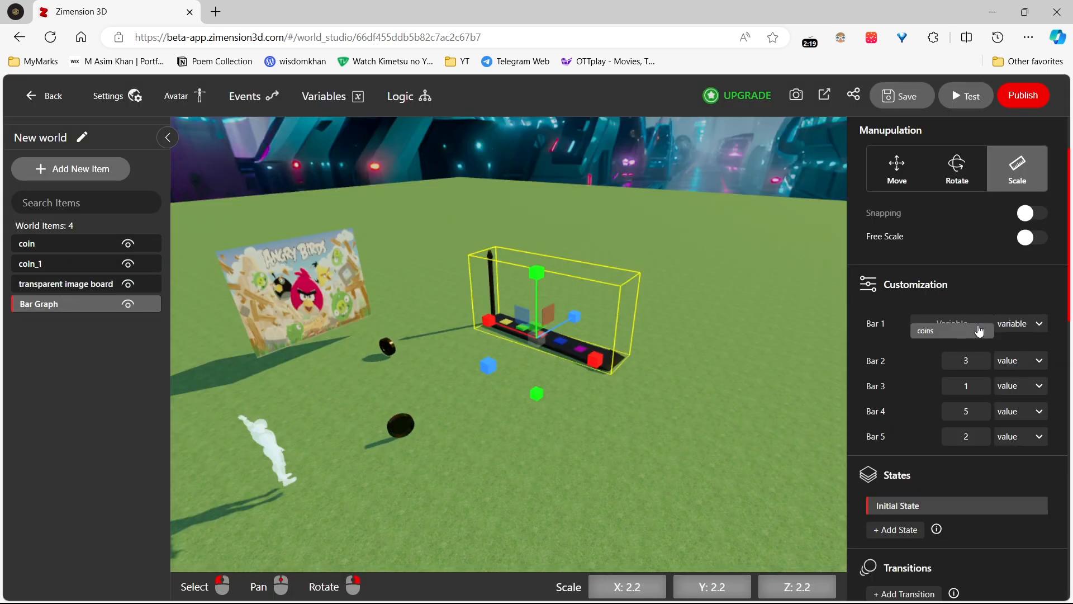
{"action": "left_click", "coordinate": [944, 330]}
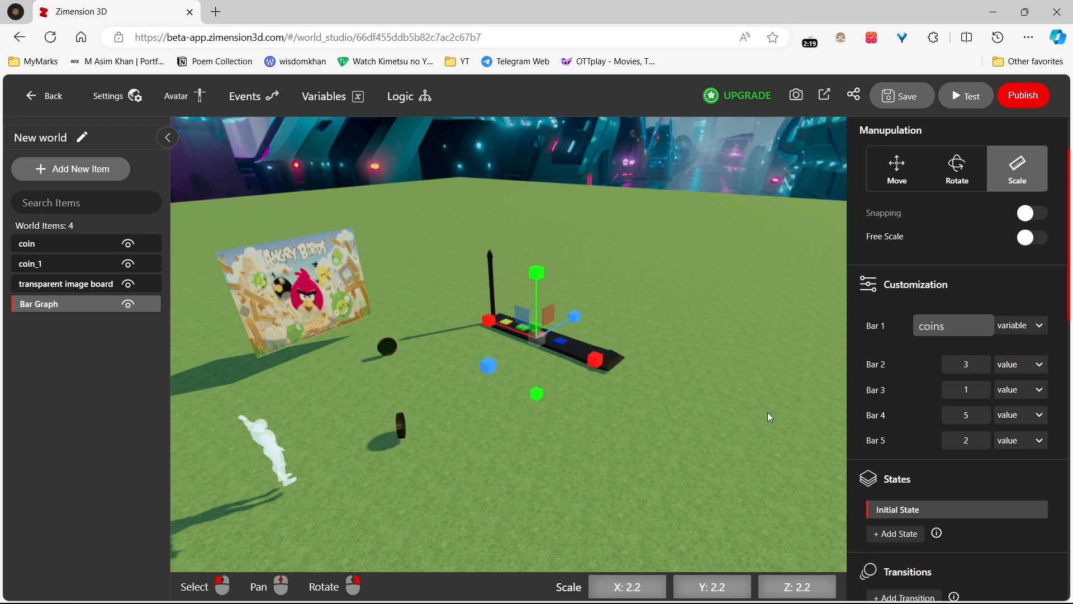
Step: Set the Collectable variable of coin_1 to coins
{"action": "left_click", "coordinate": [71, 265]}
{"action": "scroll", "coordinate": [914, 428], "scroll_direction": "down", "scroll_amount": 10}
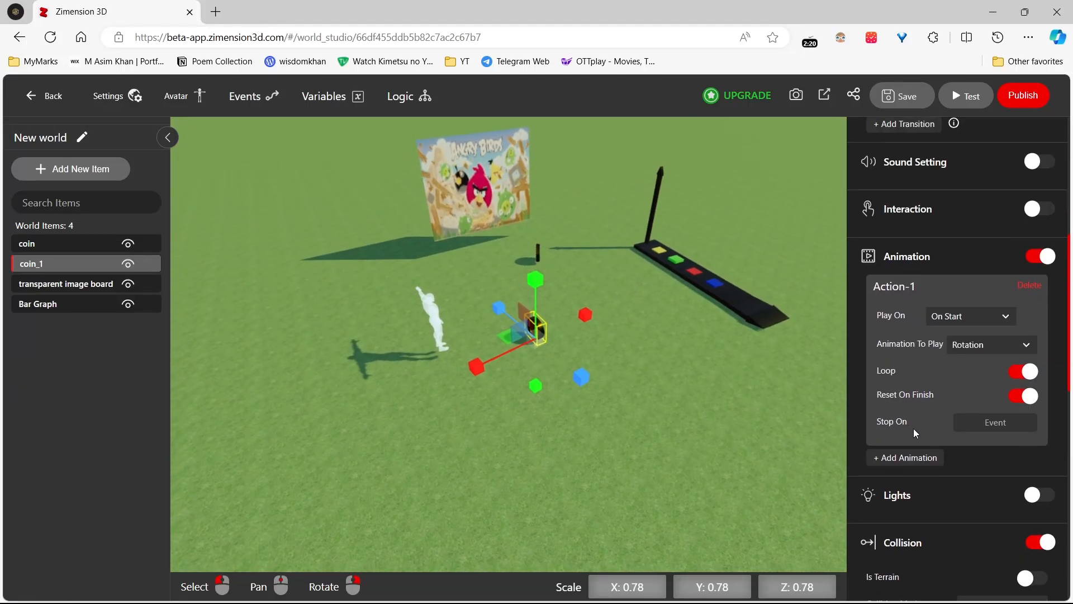
{"action": "scroll", "coordinate": [917, 428], "scroll_direction": "down", "scroll_amount": 5}
{"action": "scroll", "coordinate": [1014, 338], "scroll_direction": "up", "scroll_amount": 3}
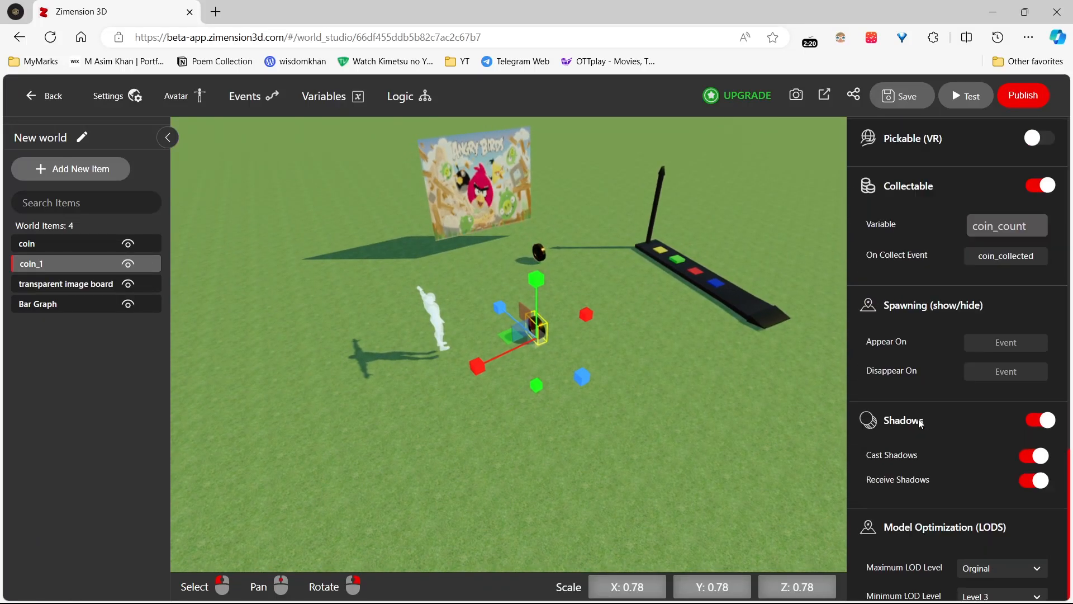
{"action": "left_click", "coordinate": [1029, 315]}
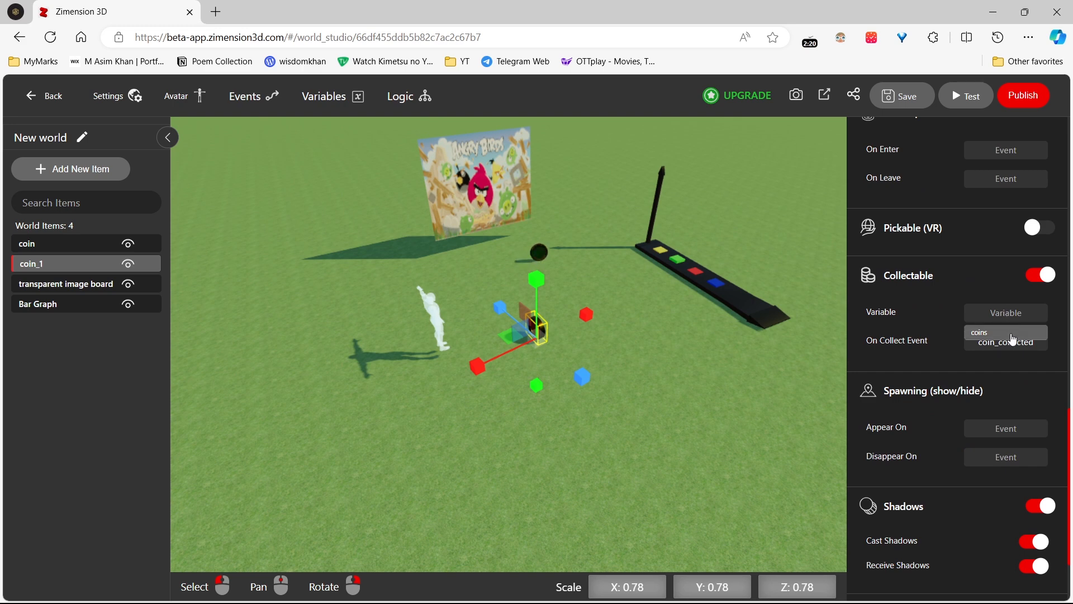
{"action": "left_click", "coordinate": [1011, 333]}
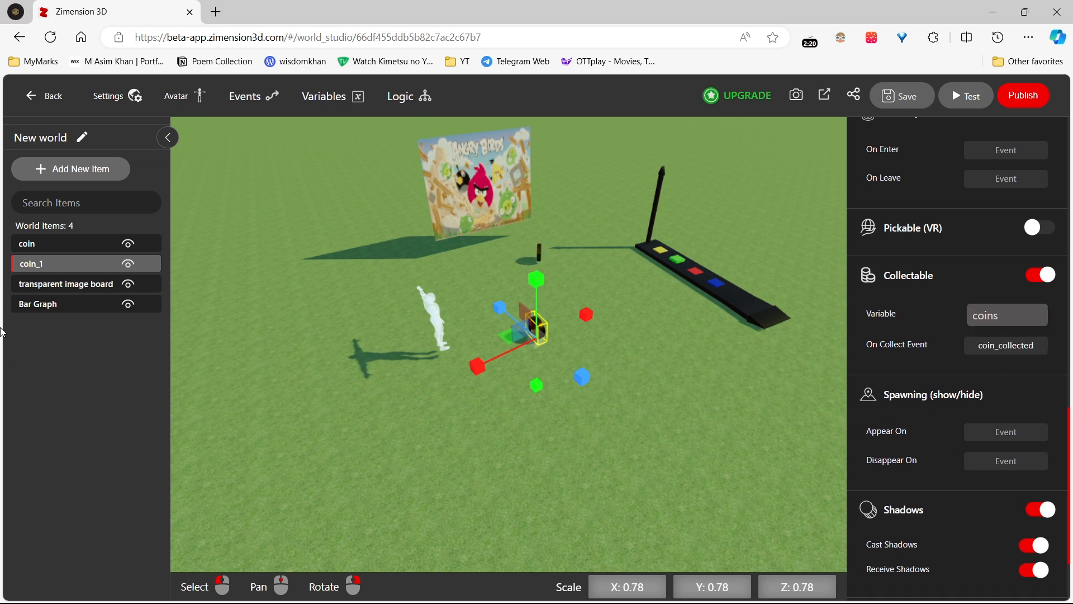
Step: Check which variables are assigned to the Bar Graph's Bar 1 and to the Collectable setting of coin
{"action": "left_click", "coordinate": [40, 244]}
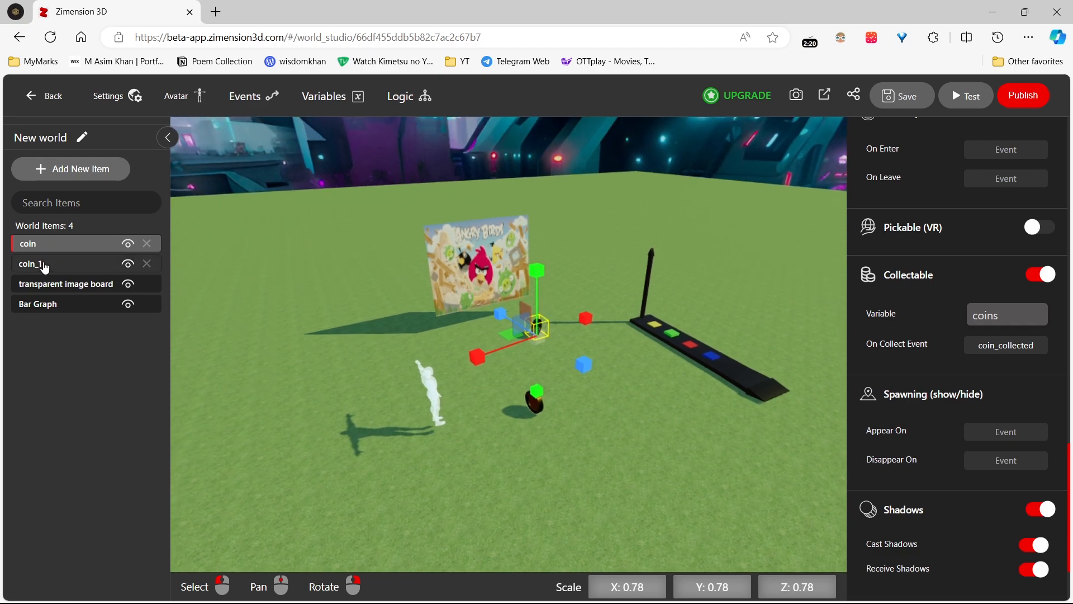
{"action": "left_click", "coordinate": [54, 305]}
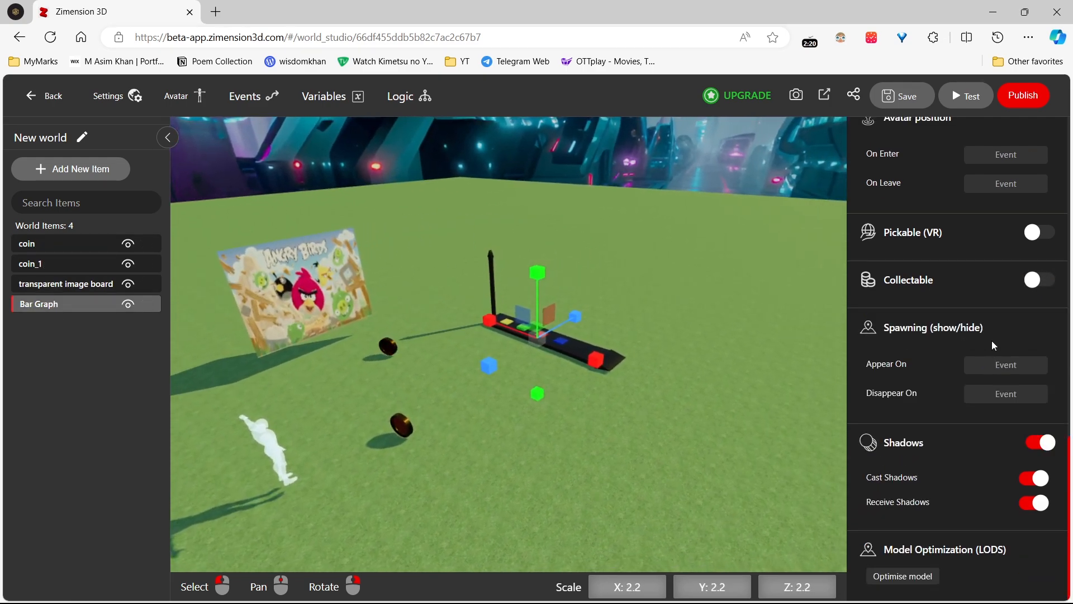
{"action": "scroll", "coordinate": [993, 345], "scroll_direction": "up", "scroll_amount": 10}
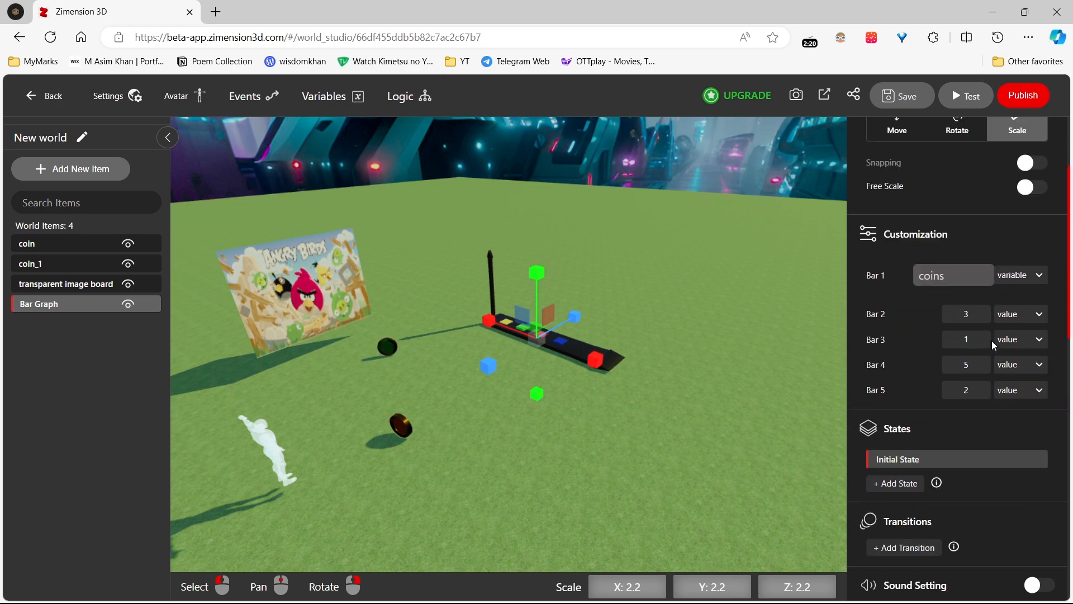
{"action": "left_click", "coordinate": [76, 249]}
{"action": "scroll", "coordinate": [1029, 398], "scroll_direction": "down", "scroll_amount": 7}
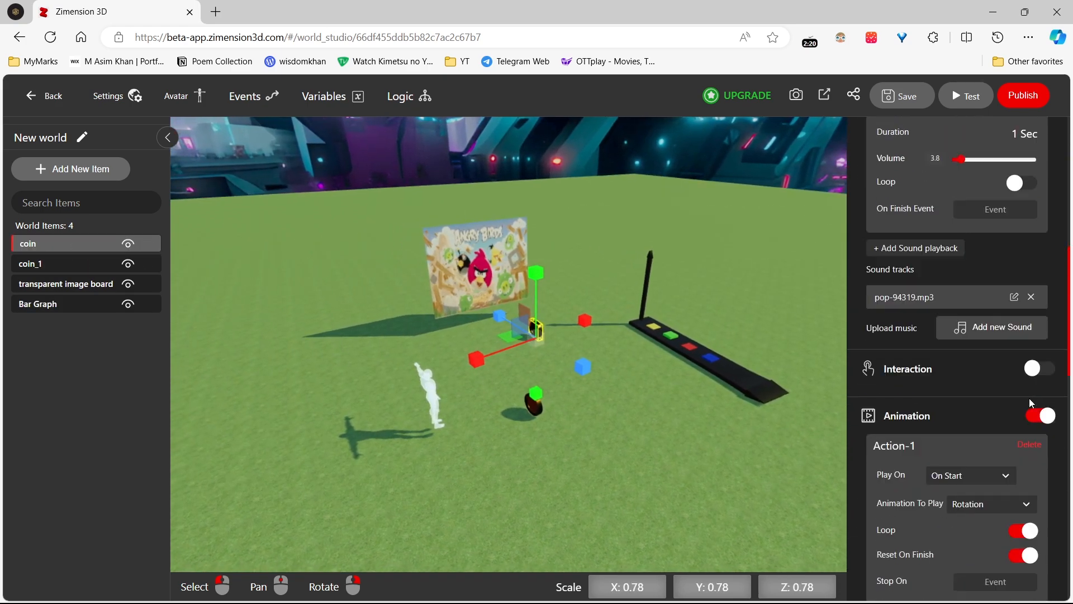
{"action": "scroll", "coordinate": [1029, 401], "scroll_direction": "down", "scroll_amount": 5}
{"action": "scroll", "coordinate": [1031, 402], "scroll_direction": "down", "scroll_amount": 4}
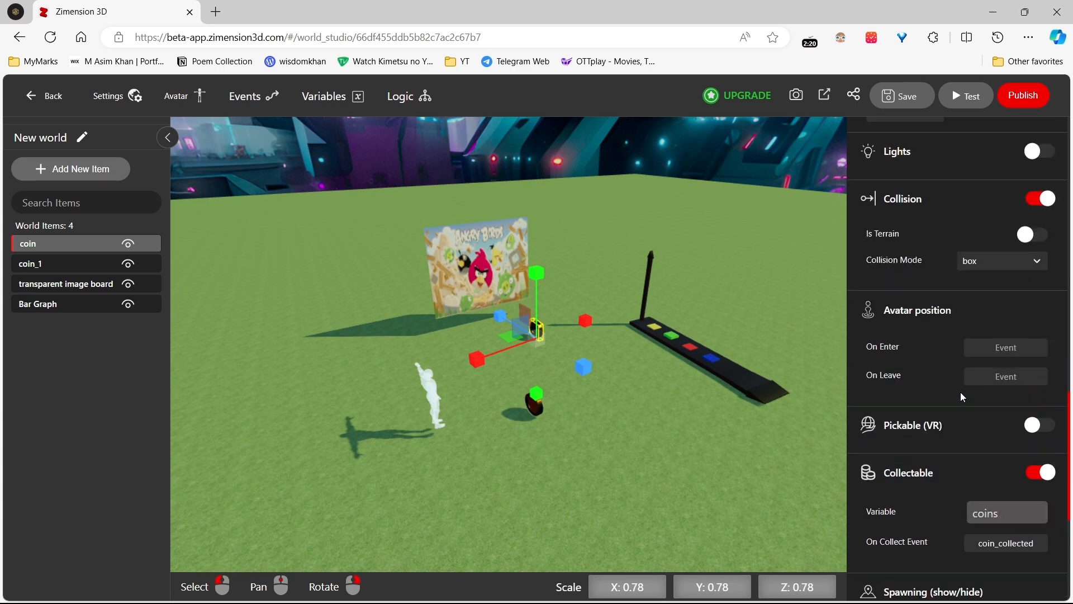
Step: Examine the Trigger Events, Change Variable and Check Conditions options of a new logic flow without adding it
{"action": "left_click", "coordinate": [402, 96]}
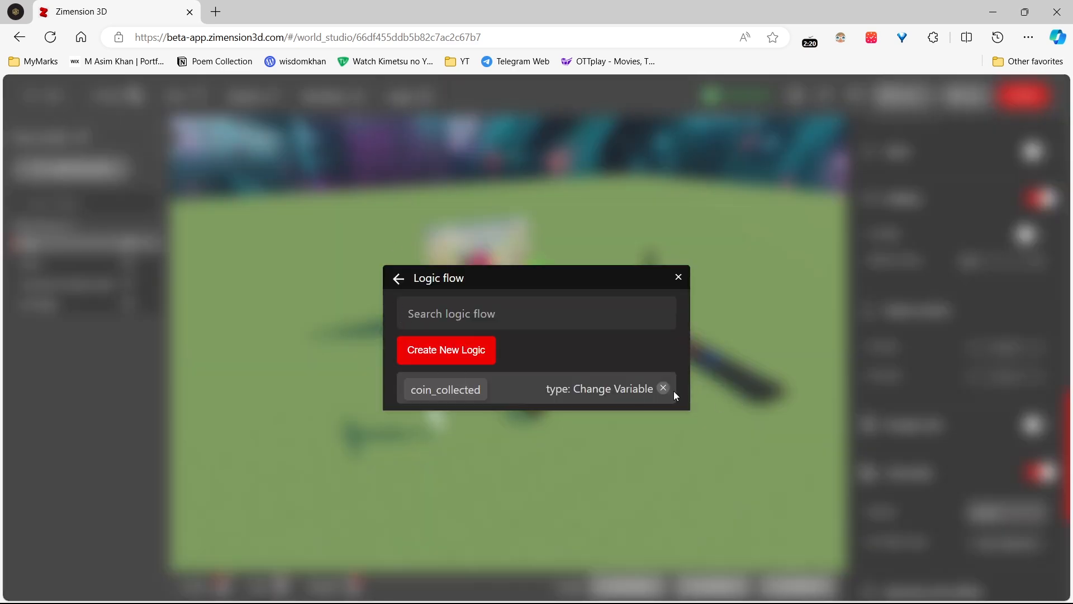
{"action": "left_click", "coordinate": [461, 348]}
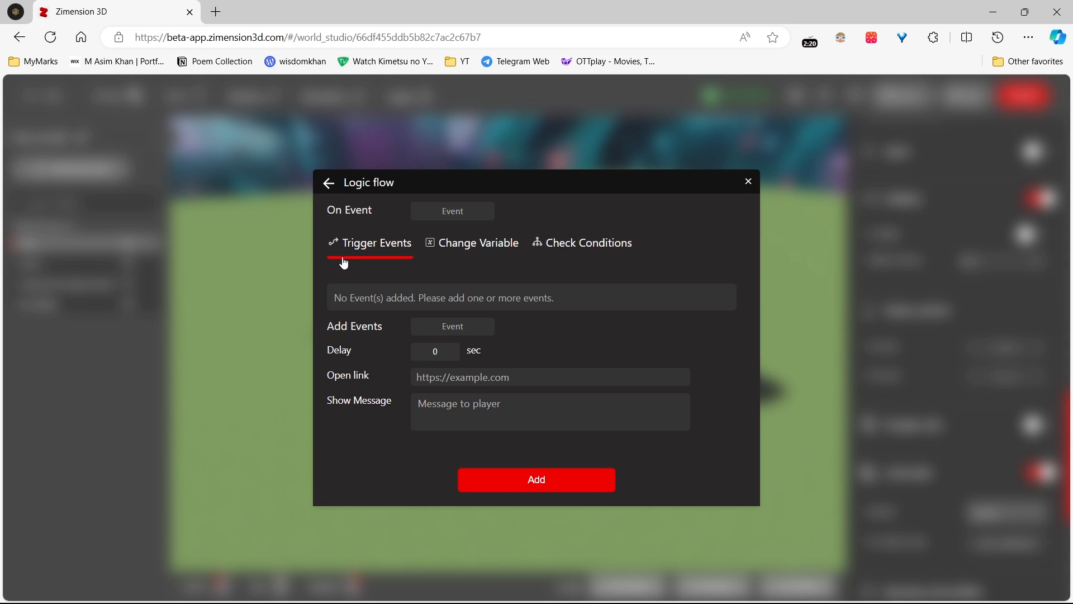
{"action": "left_click", "coordinate": [456, 249]}
{"action": "left_click", "coordinate": [559, 246]}
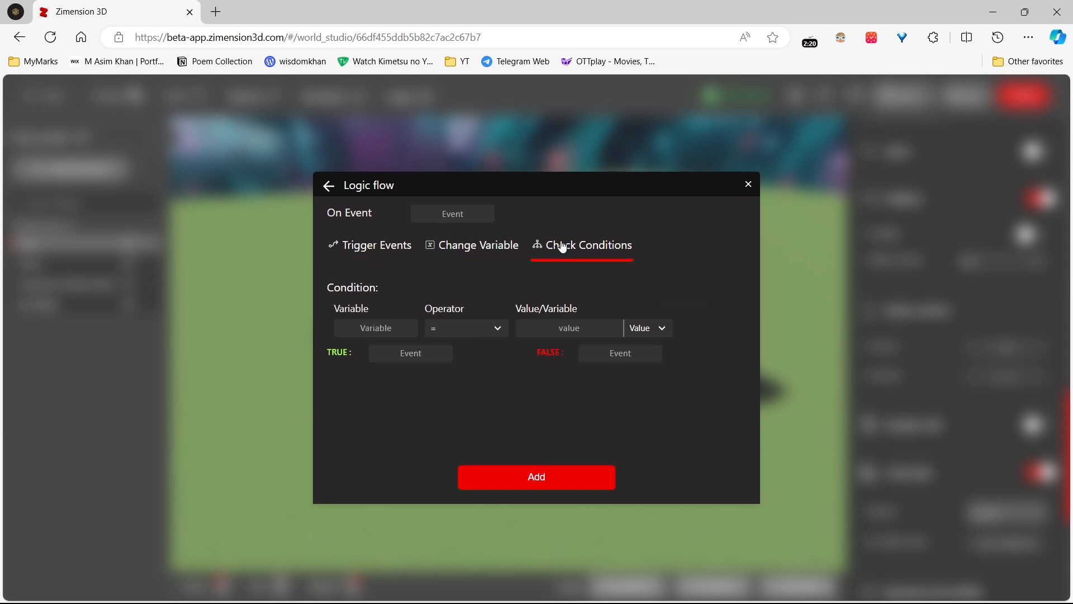
{"action": "left_click", "coordinate": [352, 253]}
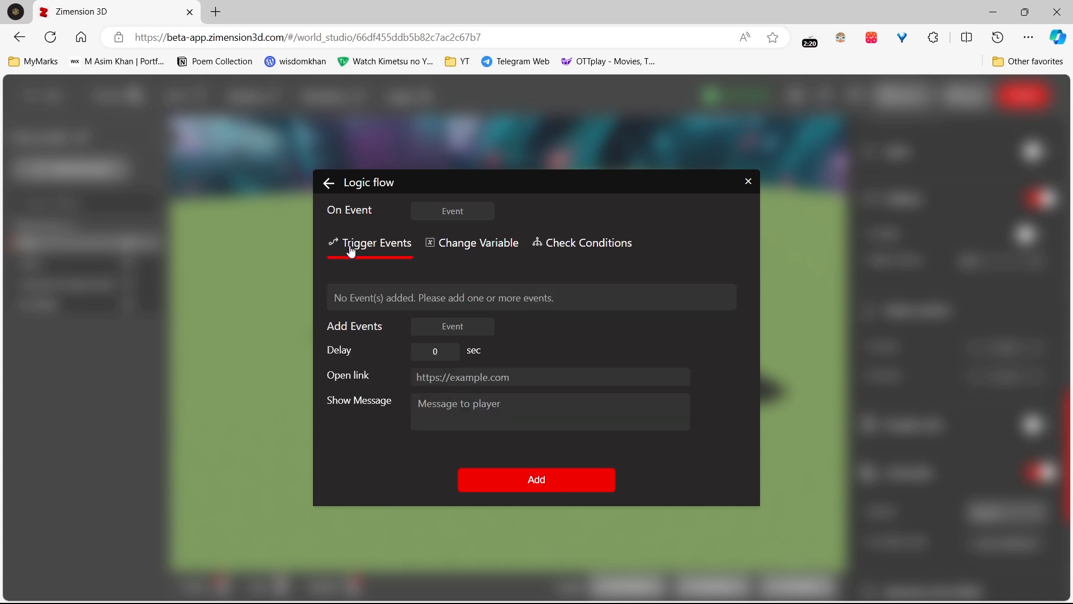
{"action": "left_click", "coordinate": [456, 249]}
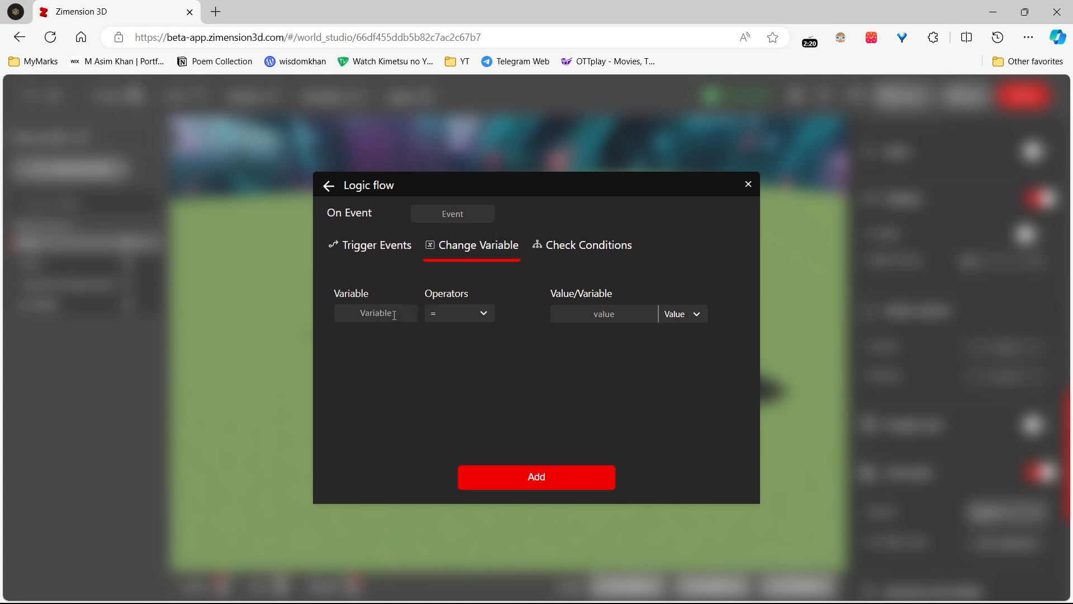
{"action": "left_click", "coordinate": [748, 185]}
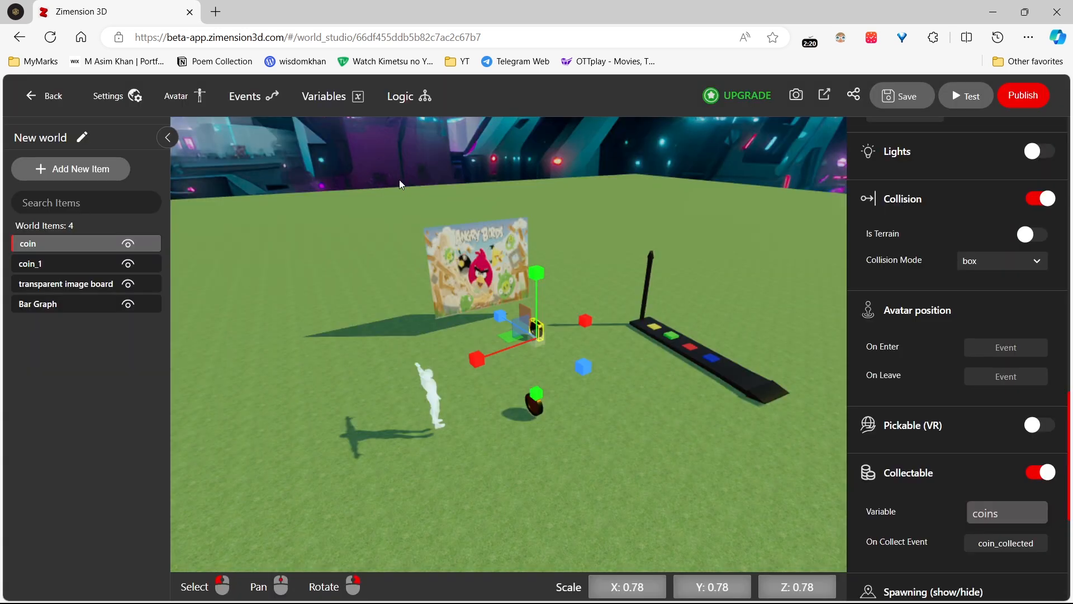
Step: Add a variable named coins of type number with an initial value of 0
{"action": "left_click", "coordinate": [328, 96]}
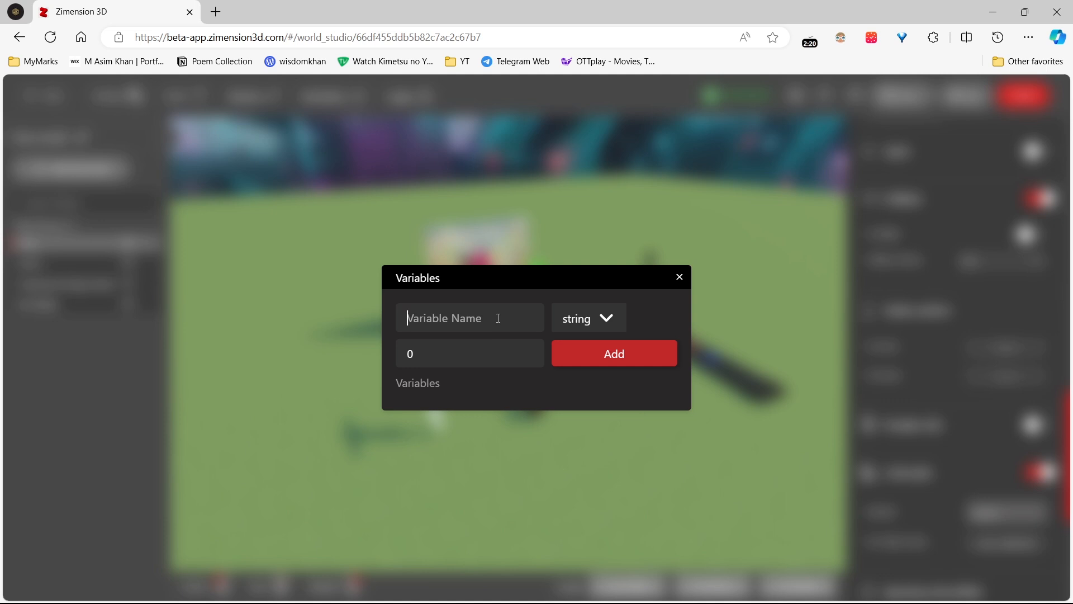
{"action": "type", "text": "coins"}
{"action": "left_click", "coordinate": [601, 319]}
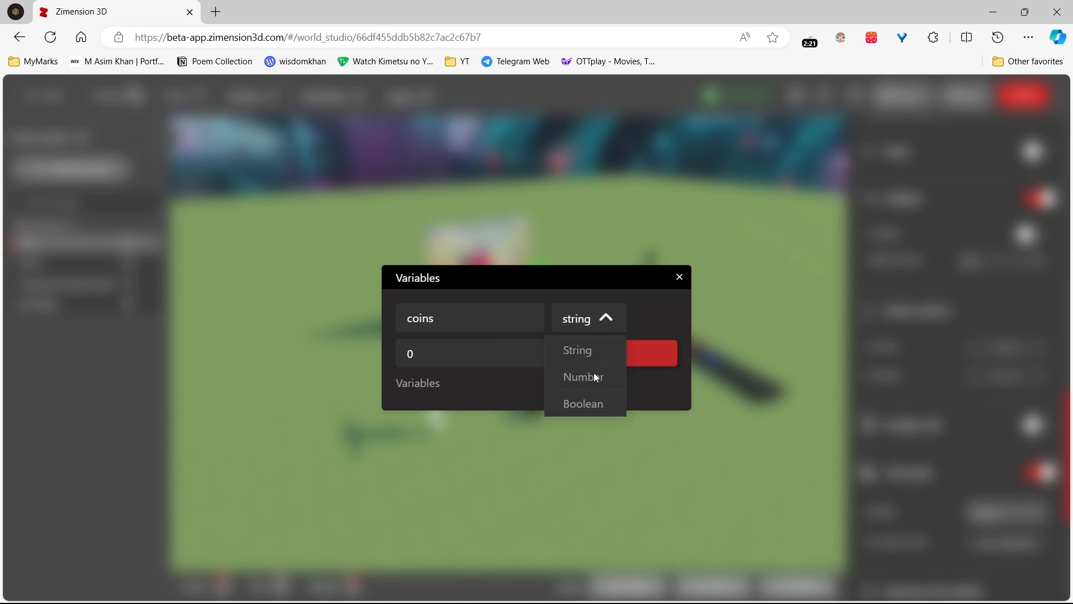
{"action": "left_click", "coordinate": [586, 377]}
{"action": "left_click", "coordinate": [563, 357]}
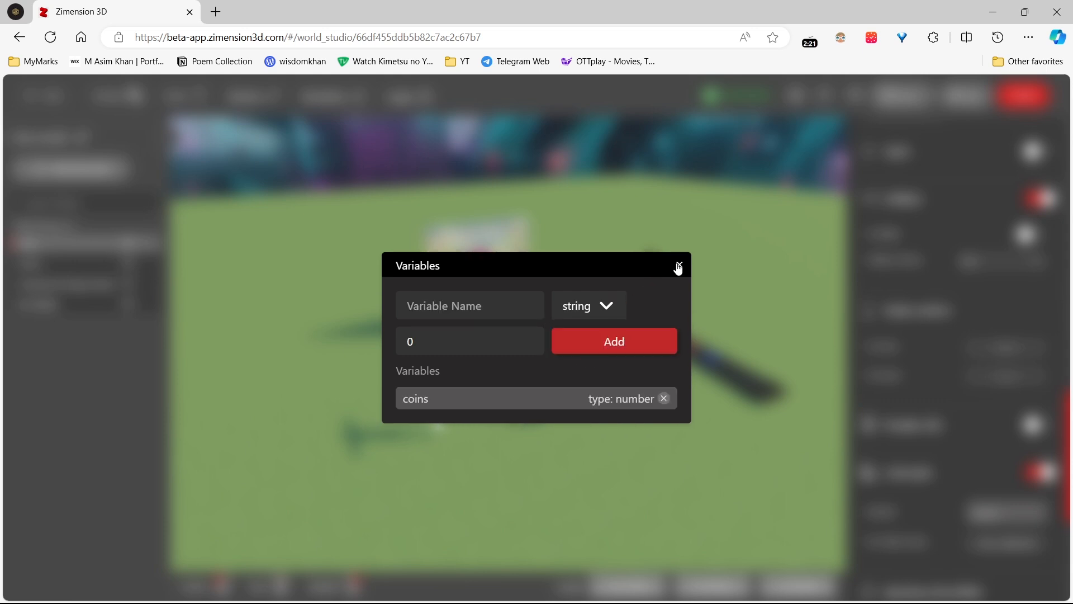
{"action": "left_click", "coordinate": [679, 267]}
Step: Try to add a Change Variable logic flow that adds the value 10 to coins without a start event
{"action": "left_click", "coordinate": [416, 101]}
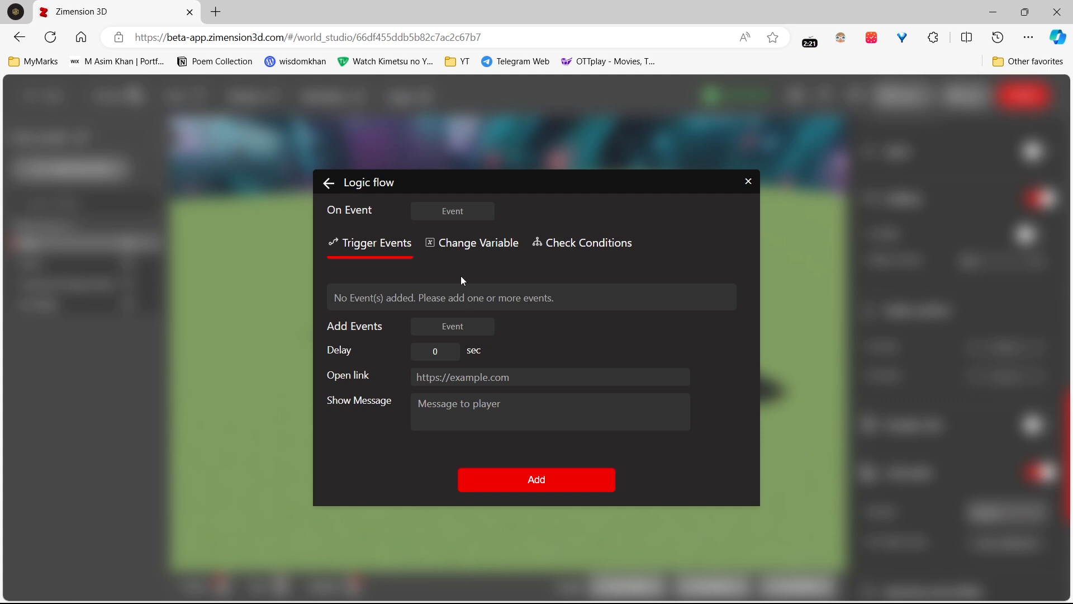
{"action": "left_click", "coordinate": [458, 253]}
{"action": "left_click", "coordinate": [404, 313]}
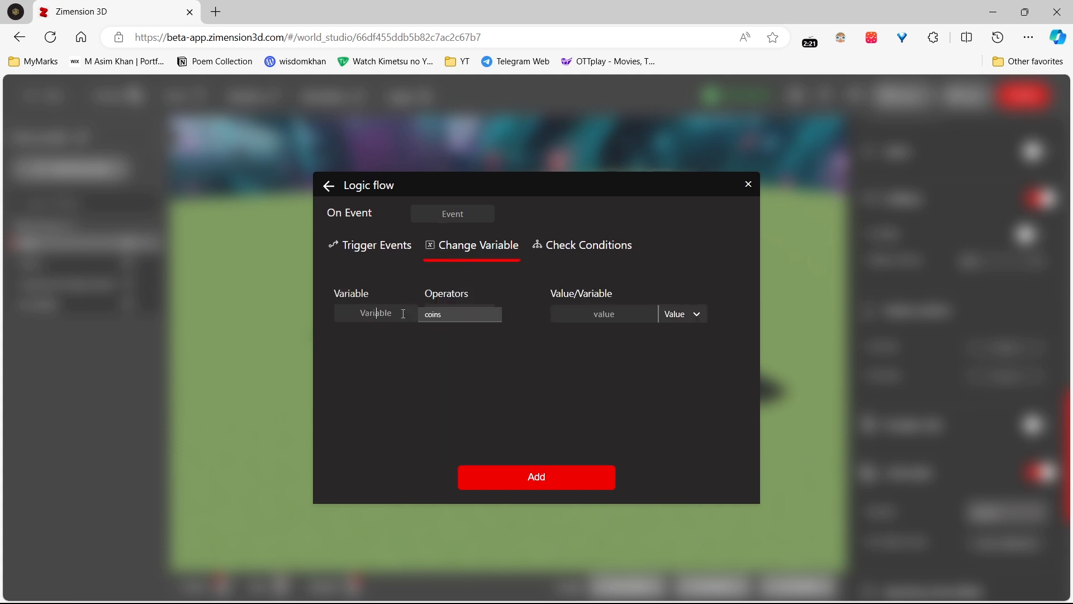
{"action": "left_click", "coordinate": [447, 317]}
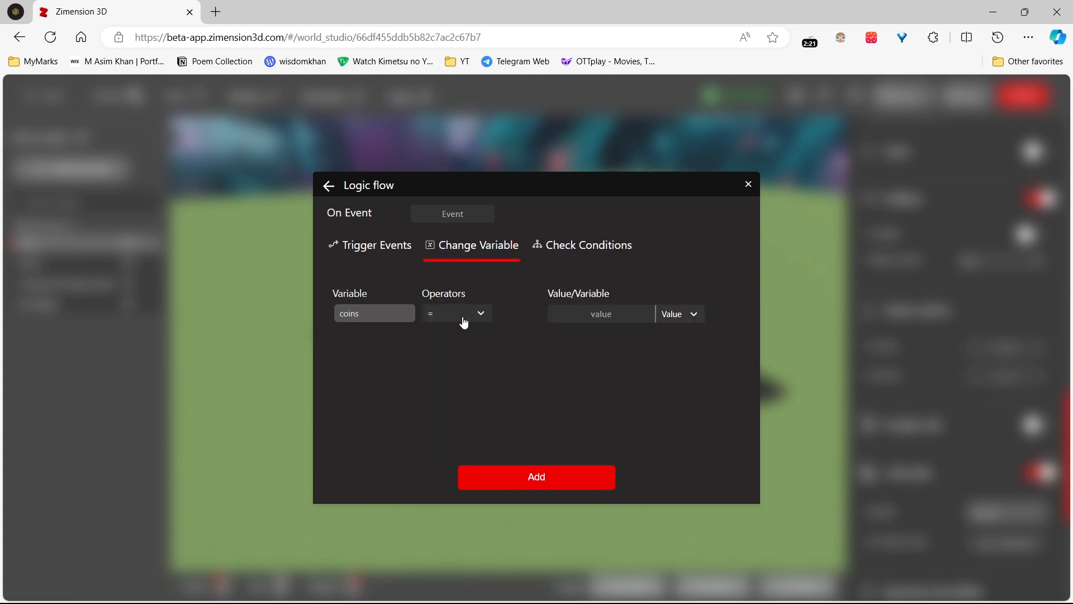
{"action": "left_click", "coordinate": [464, 322]}
{"action": "left_click", "coordinate": [454, 353]}
{"action": "left_click", "coordinate": [604, 315]}
{"action": "type", "text": "10"}
{"action": "left_click", "coordinate": [553, 479]}
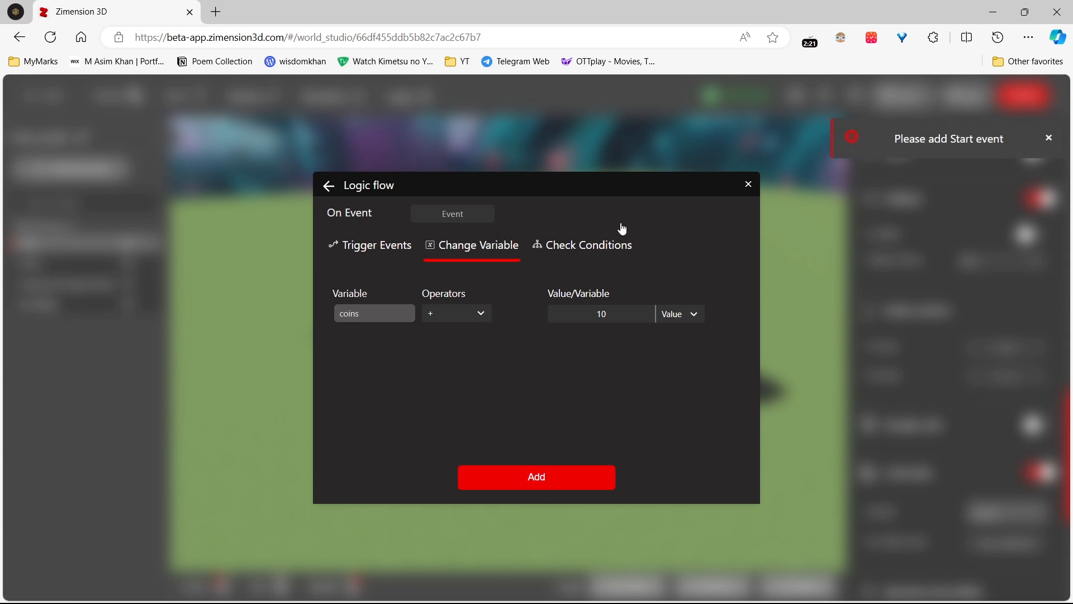
Step: Add the flow with coin_collected as its start event, and delete the coin_collected entries from the logic flow list
{"action": "left_click", "coordinate": [476, 214]}
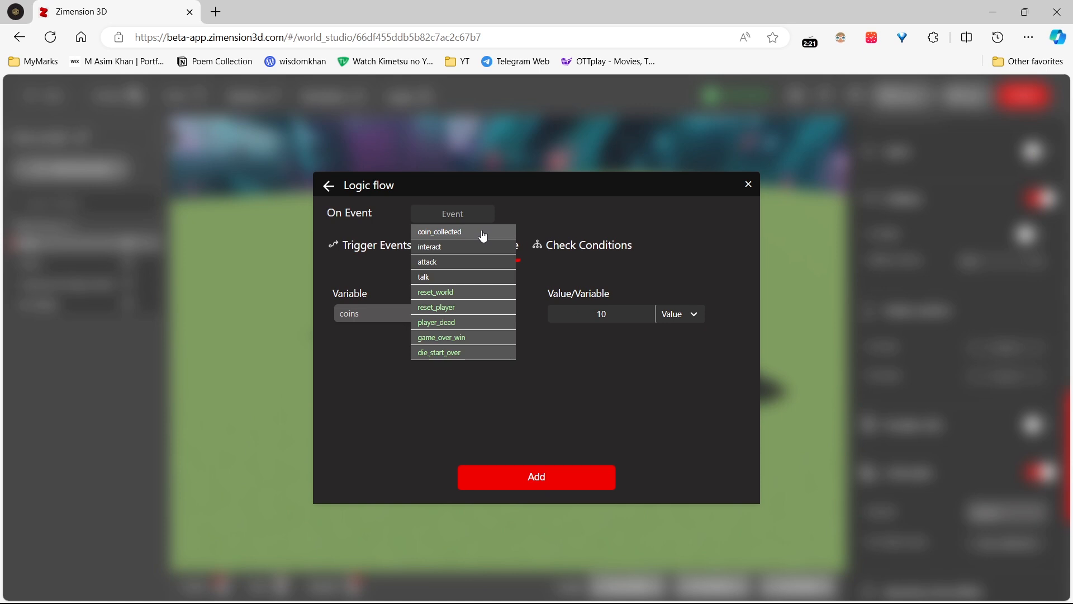
{"action": "left_click", "coordinate": [483, 232]}
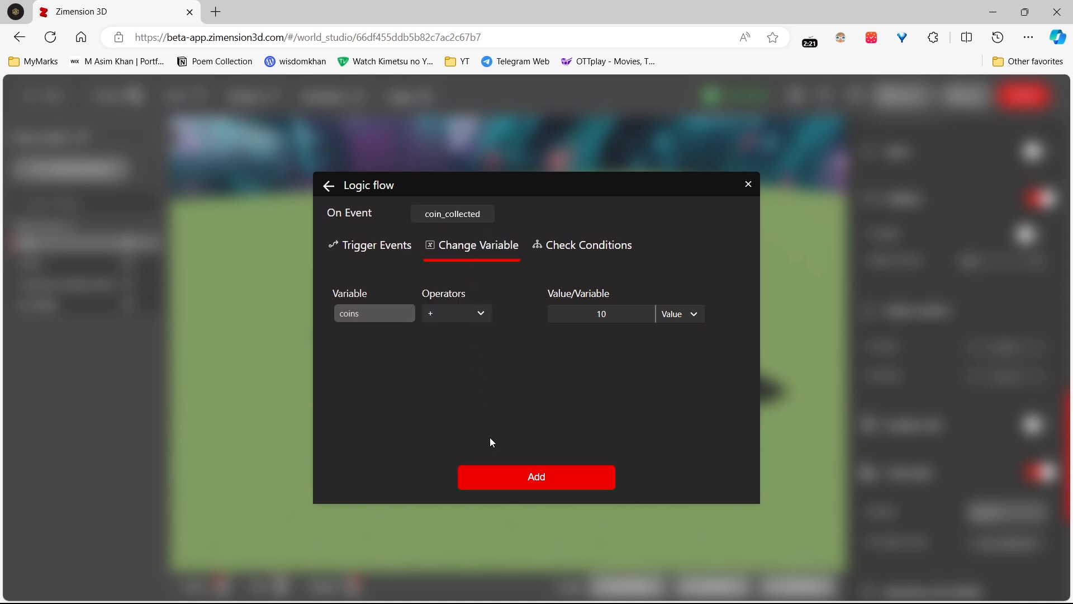
{"action": "left_click", "coordinate": [510, 478]}
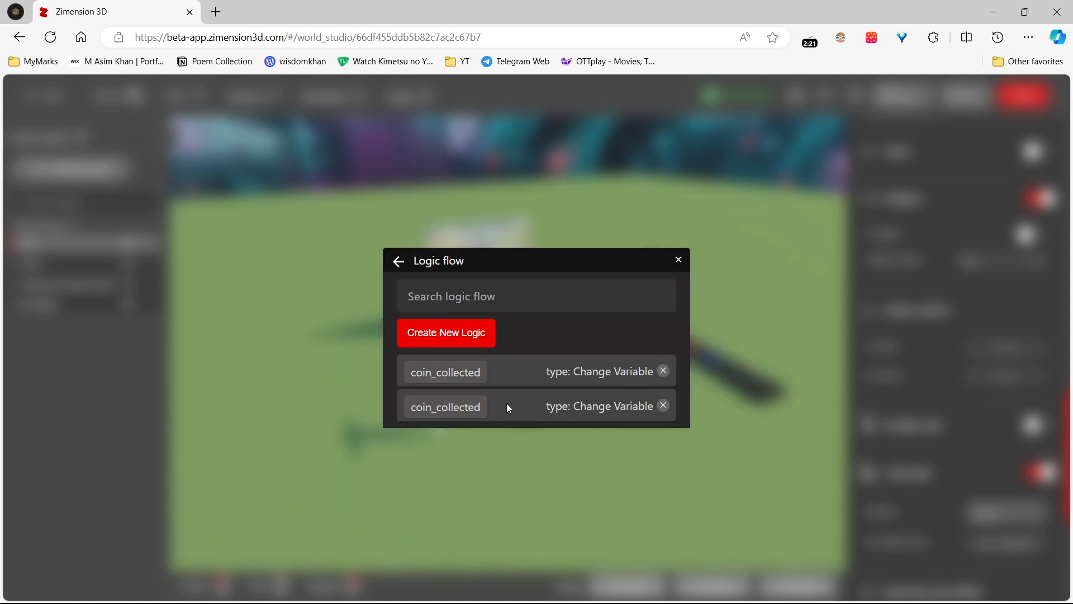
{"action": "left_click", "coordinate": [664, 405]}
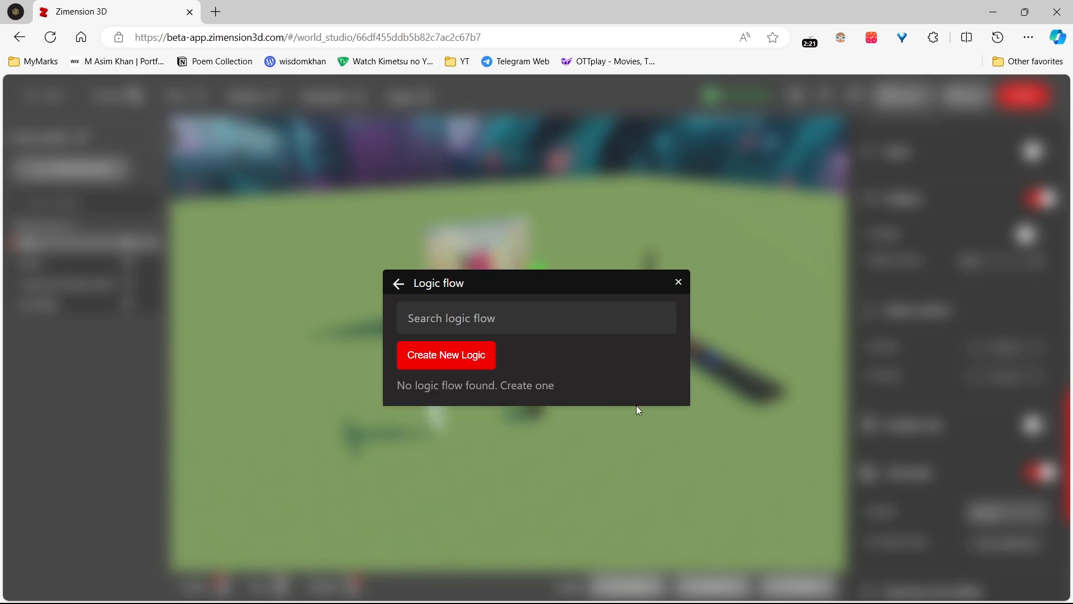
Step: Set up a new Change Variable logic that increases coins with the + operator by the value 10
{"action": "left_click", "coordinate": [472, 361]}
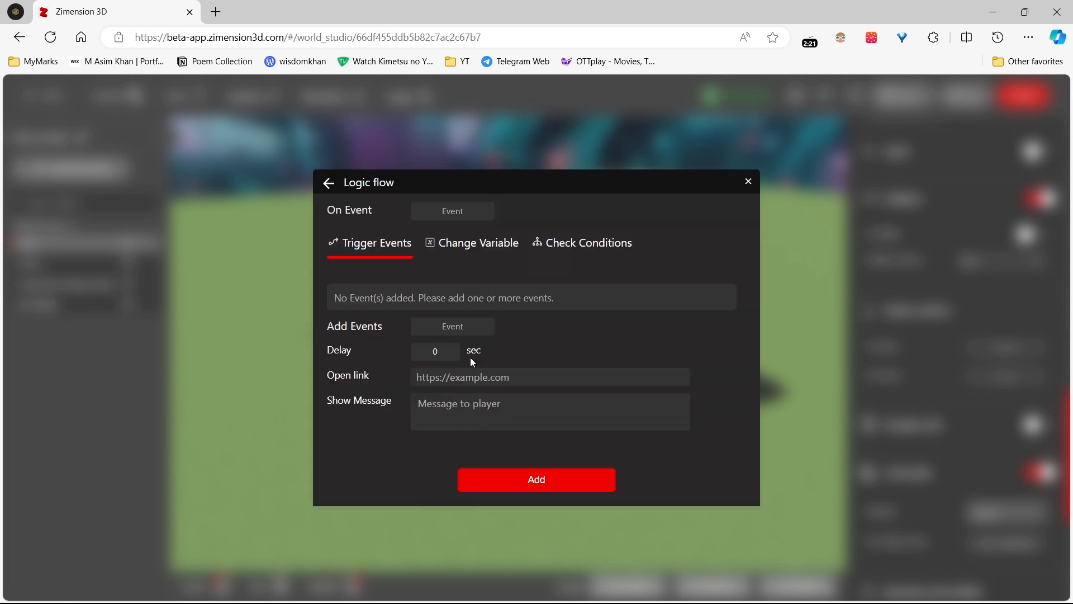
{"action": "left_click", "coordinate": [459, 253]}
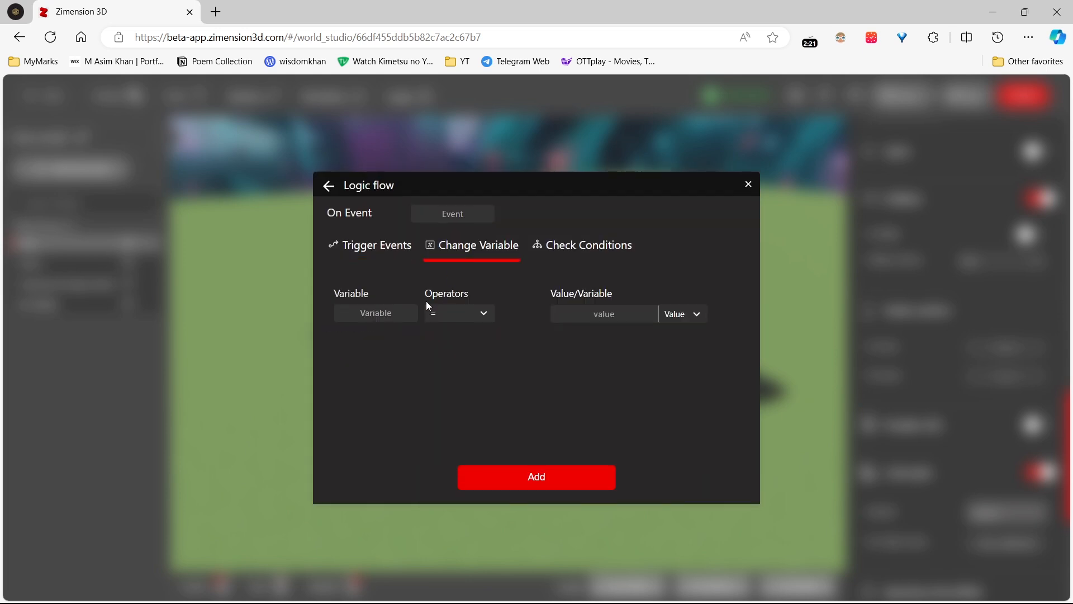
{"action": "left_click", "coordinate": [398, 312]}
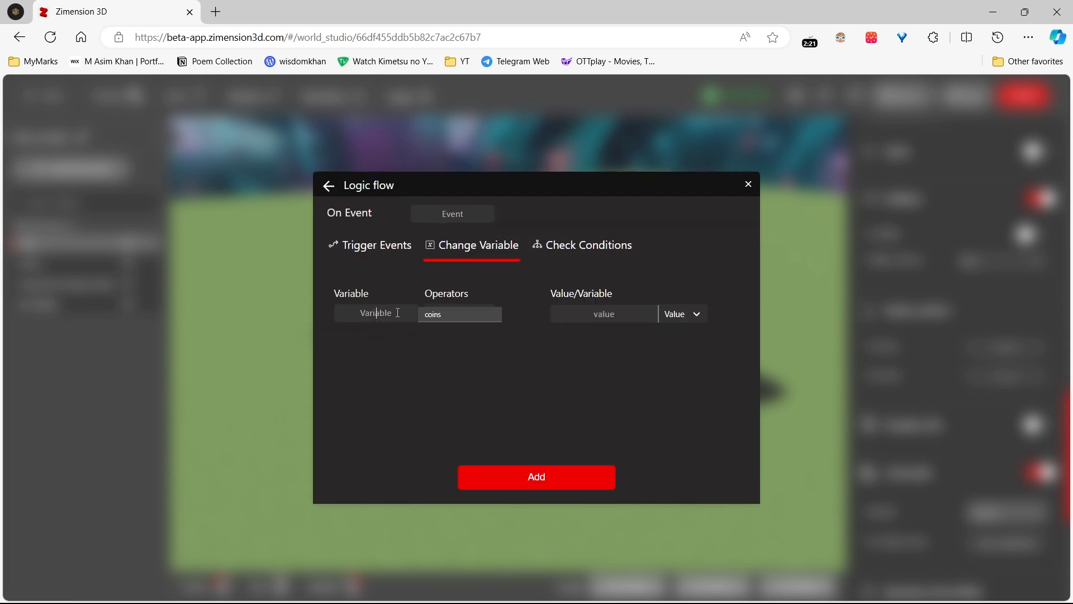
{"action": "left_click", "coordinate": [454, 316]}
{"action": "left_click", "coordinate": [462, 320]}
{"action": "left_click", "coordinate": [463, 356]}
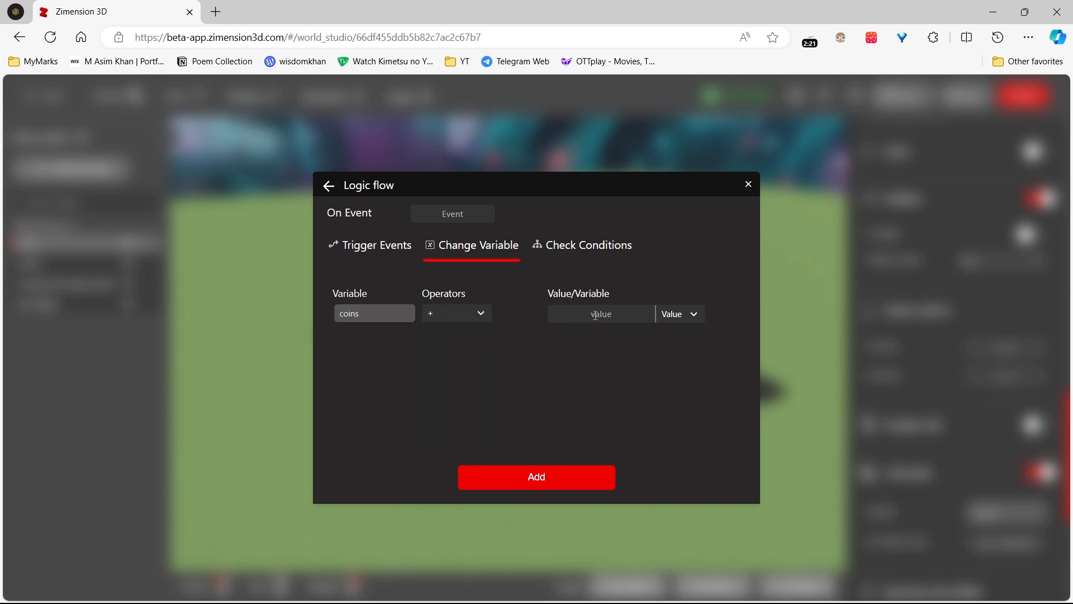
{"action": "left_click", "coordinate": [601, 312]}
{"action": "type", "text": "10"}
{"action": "left_click", "coordinate": [688, 323]}
{"action": "left_click", "coordinate": [688, 320]}
{"action": "left_click", "coordinate": [678, 314]}
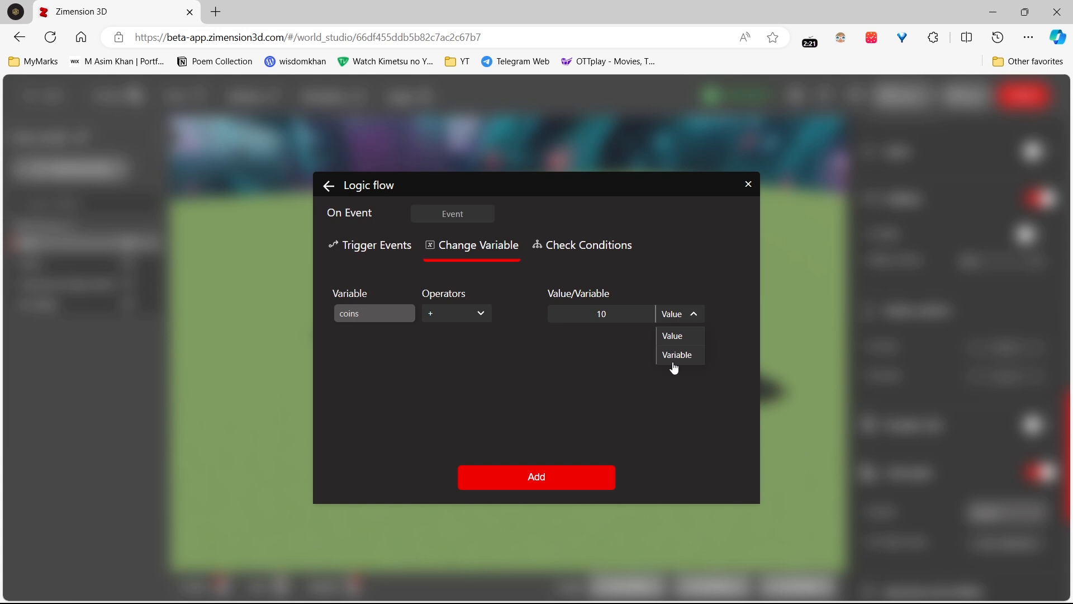
Step: Assign coin_collected as the start event and add the Change Variable flow to the world's logic
{"action": "left_click", "coordinate": [500, 485]}
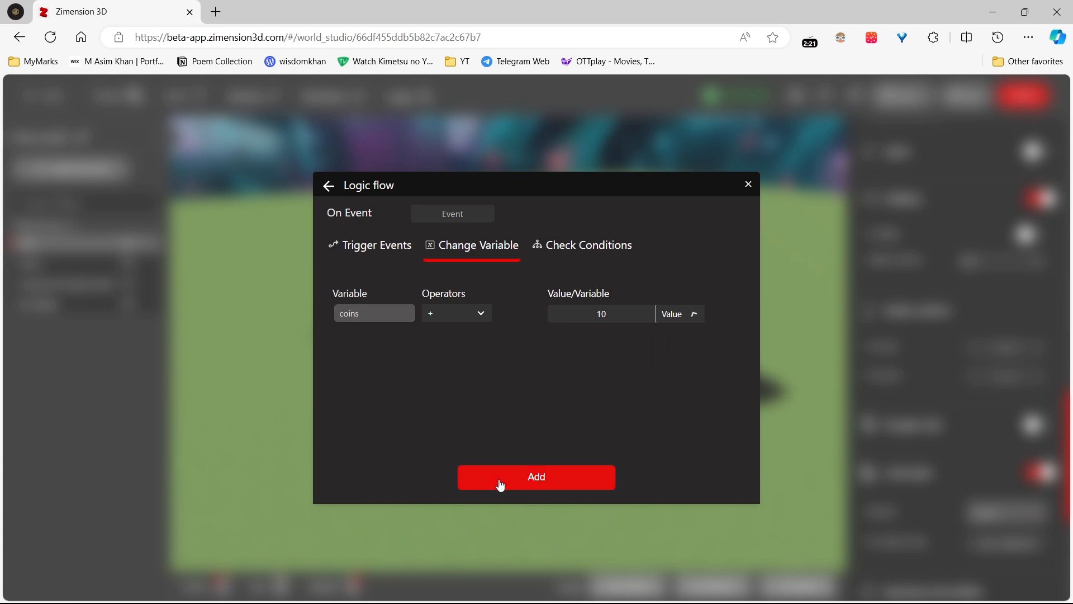
{"action": "left_click", "coordinate": [458, 215]}
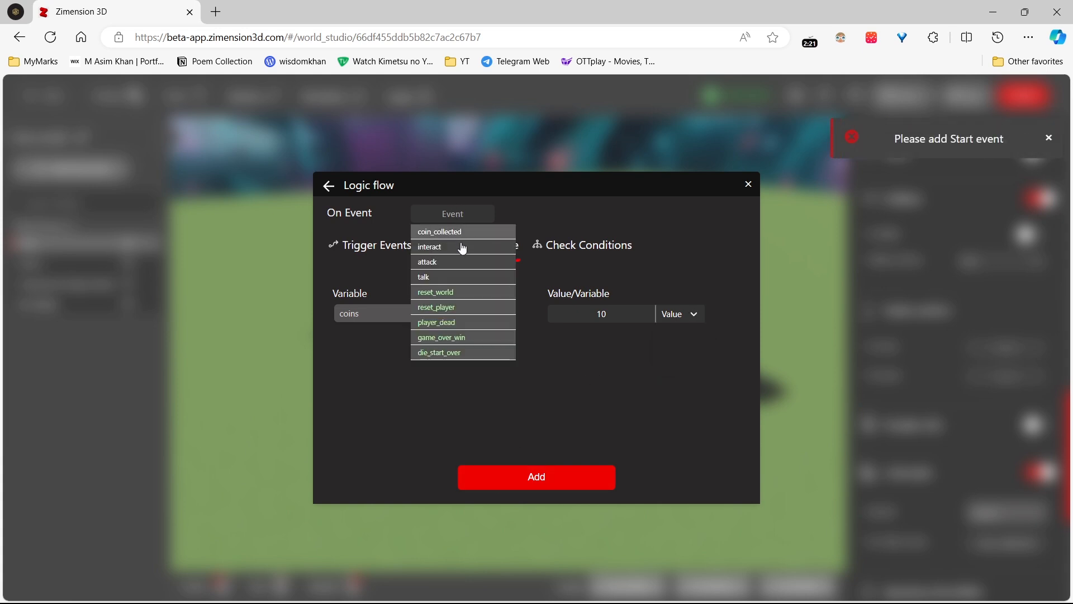
{"action": "left_click", "coordinate": [465, 233]}
{"action": "left_click", "coordinate": [532, 479]}
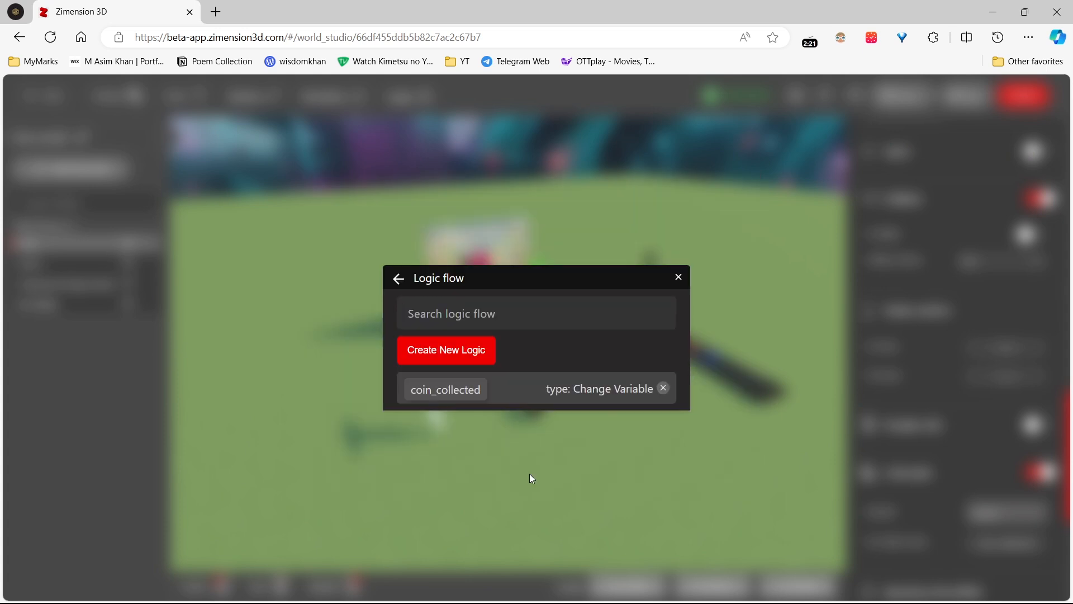
Step: Try coin_collected as a triggered event in another new logic flow, and remove it again
{"action": "left_click", "coordinate": [482, 352]}
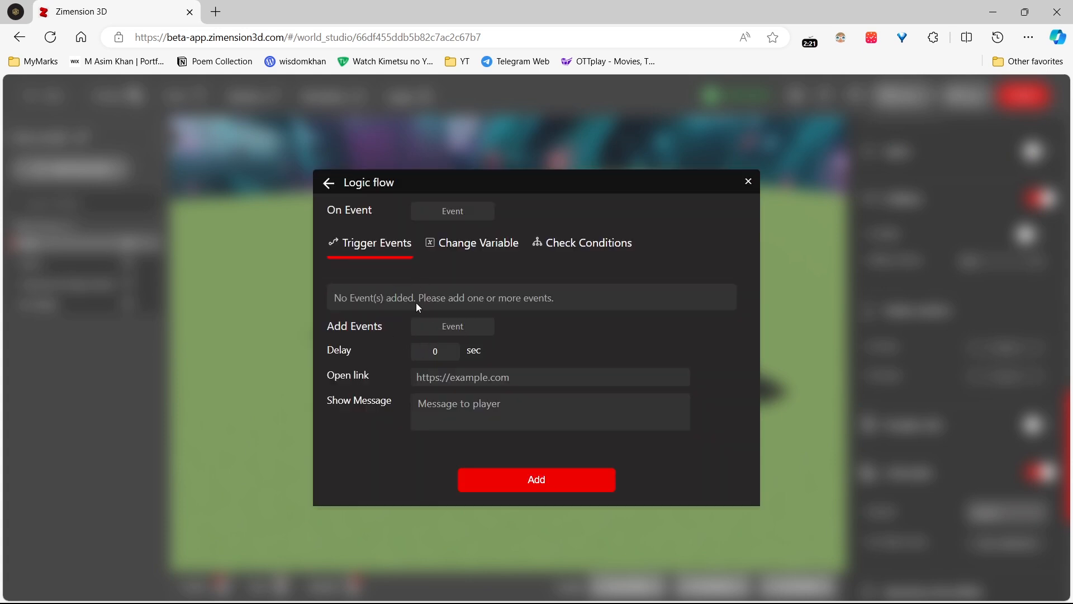
{"action": "left_click", "coordinate": [452, 326]}
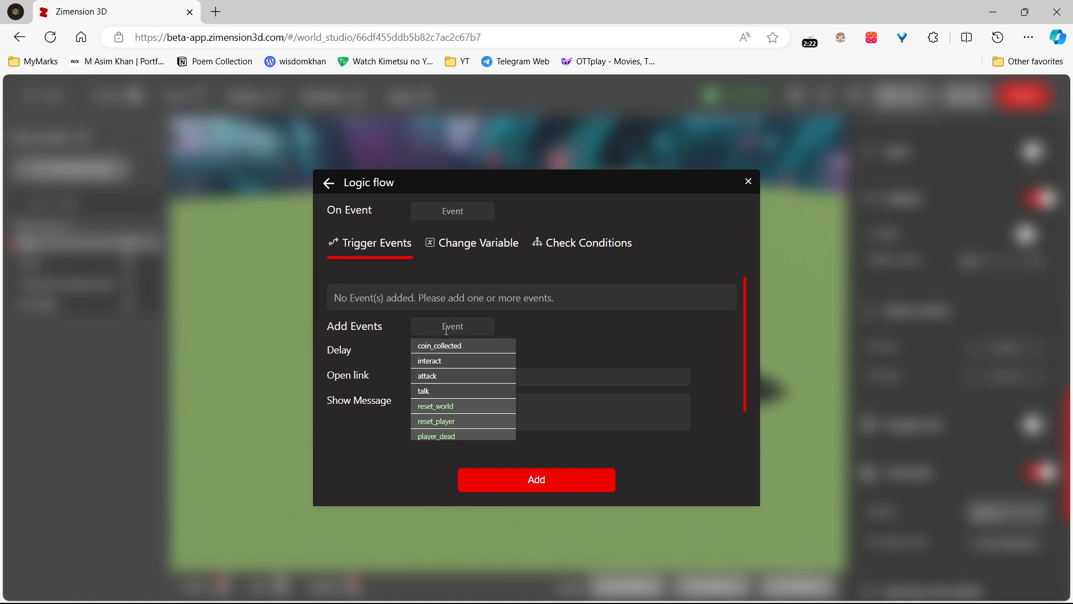
{"action": "left_click", "coordinate": [445, 346]}
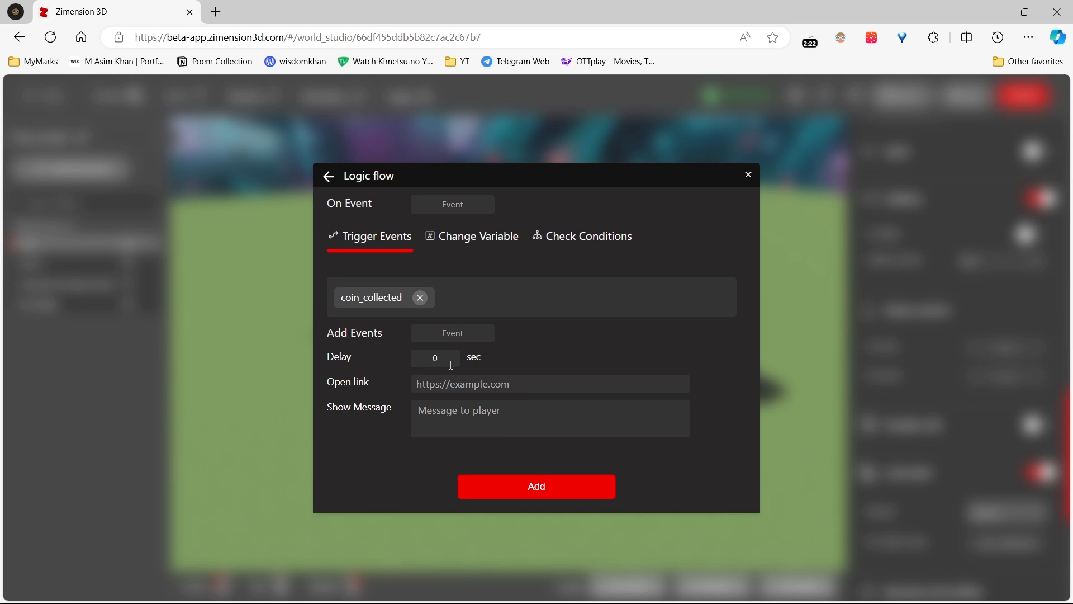
{"action": "left_click", "coordinate": [421, 297]}
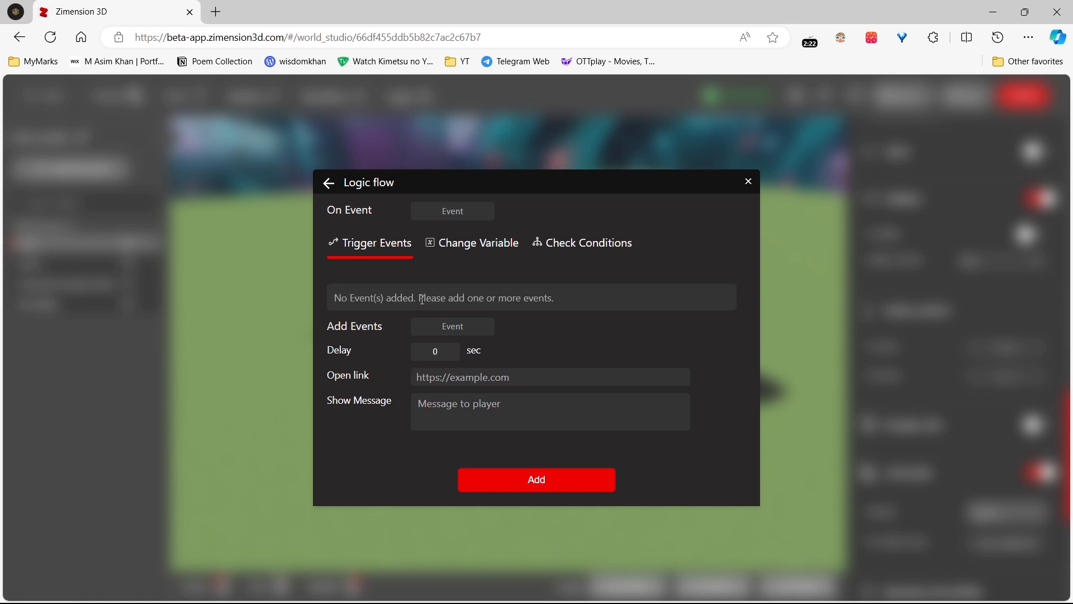
Step: Draft a check condition for coins = 20 with spawn_hero as the TRUE event, and close it without adding
{"action": "left_click", "coordinate": [548, 242]}
{"action": "left_click", "coordinate": [369, 328]}
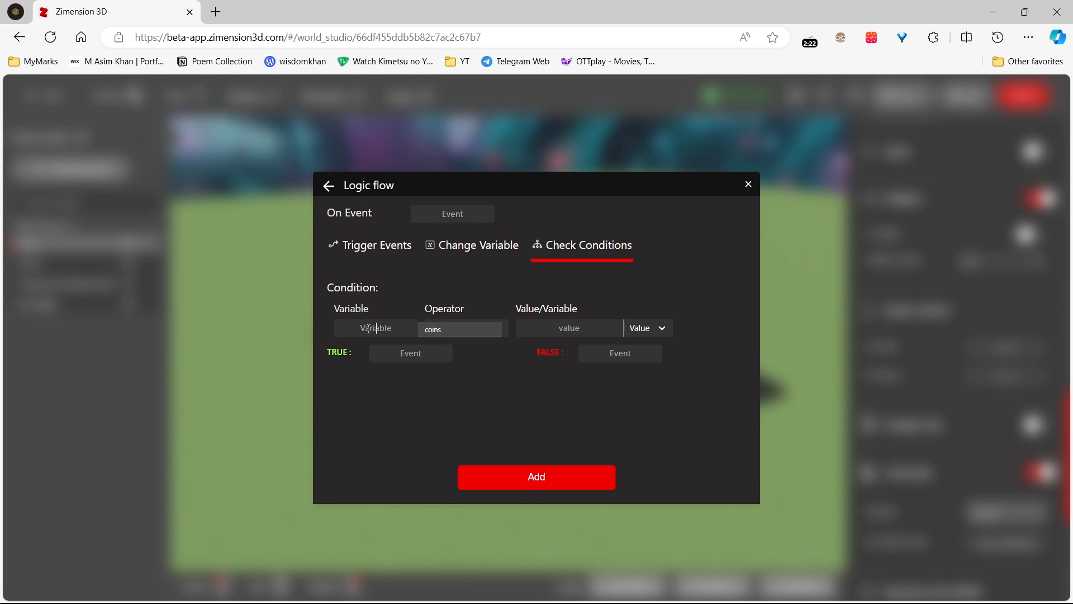
{"action": "left_click", "coordinate": [445, 333]}
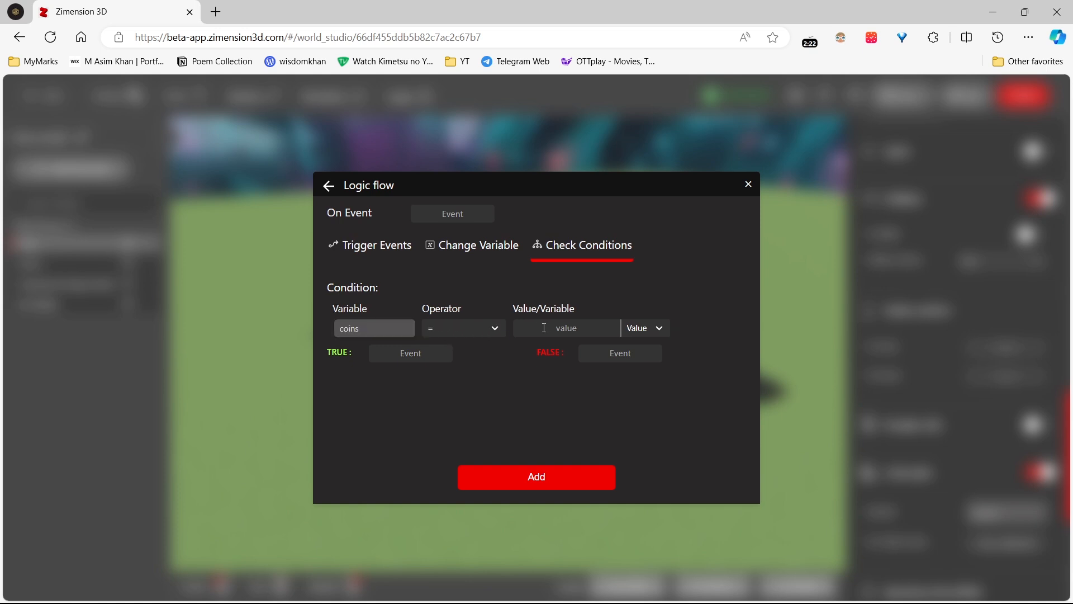
{"action": "type", "text": "20"}
{"action": "left_click", "coordinate": [428, 352]}
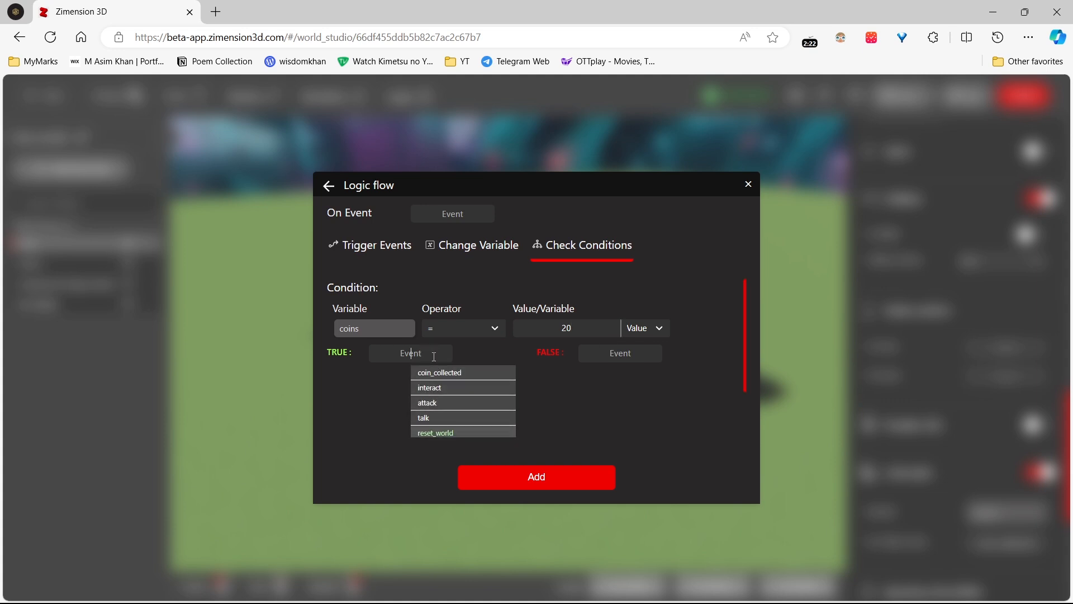
{"action": "type", "text": "spawn_"}
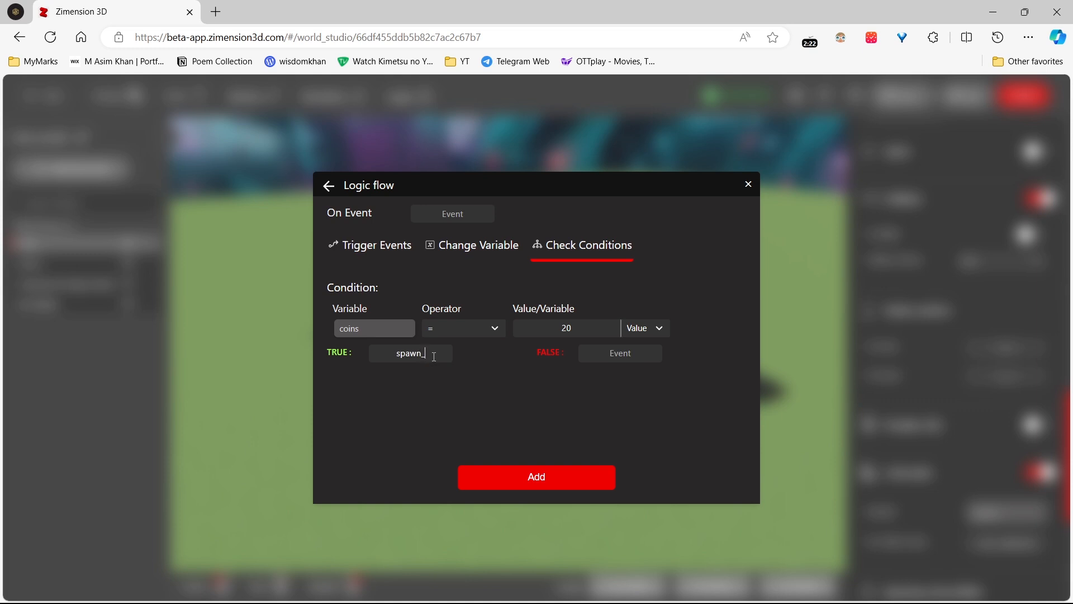
{"action": "type", "text": "hero"}
{"action": "left_click", "coordinate": [615, 355]}
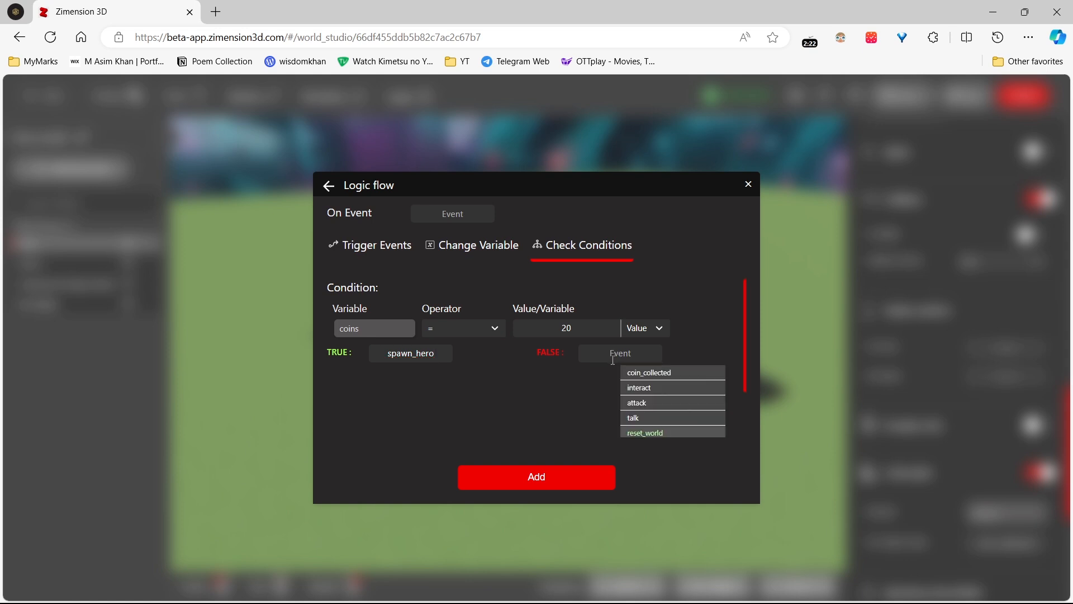
{"action": "left_click", "coordinate": [458, 386]}
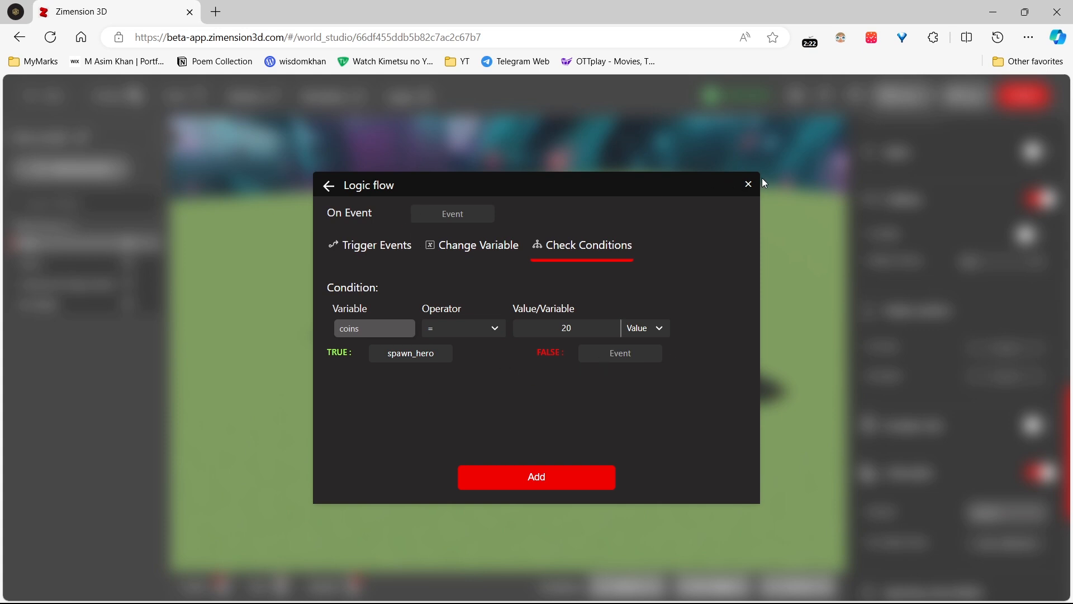
{"action": "left_click", "coordinate": [749, 184]}
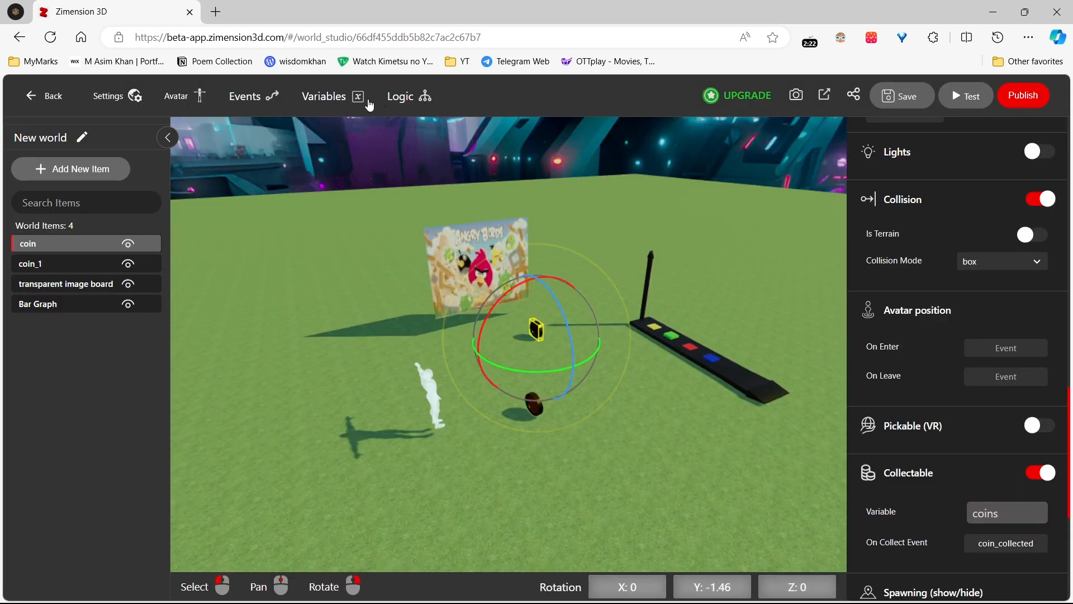
Step: Review the world's event list and the Check Conditions fields of a new logic flow without adding anything
{"action": "left_click", "coordinate": [269, 101]}
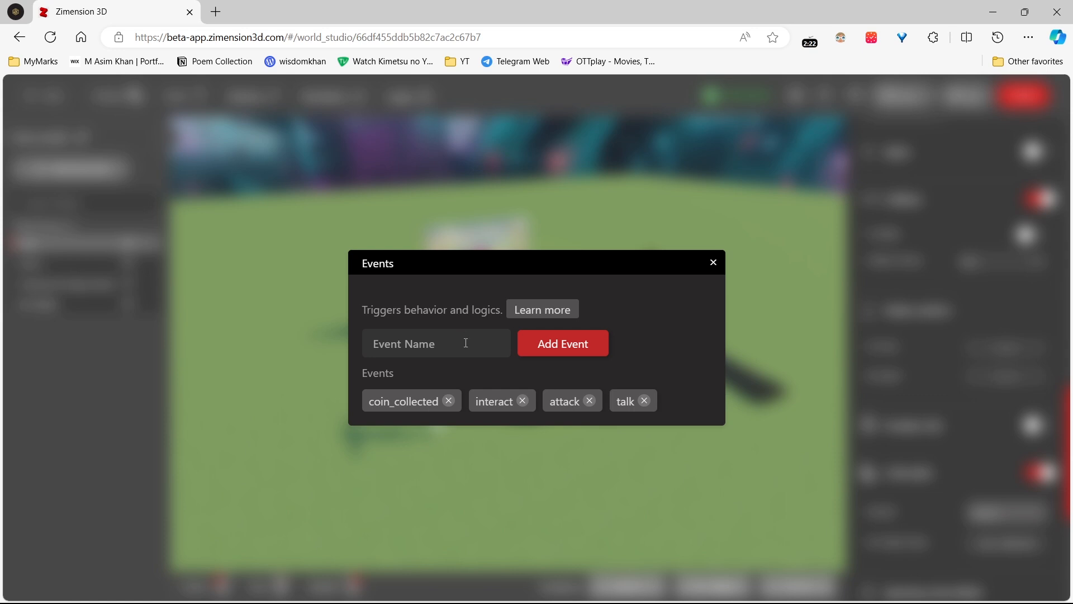
{"action": "left_click", "coordinate": [714, 264]}
{"action": "left_click", "coordinate": [403, 96]}
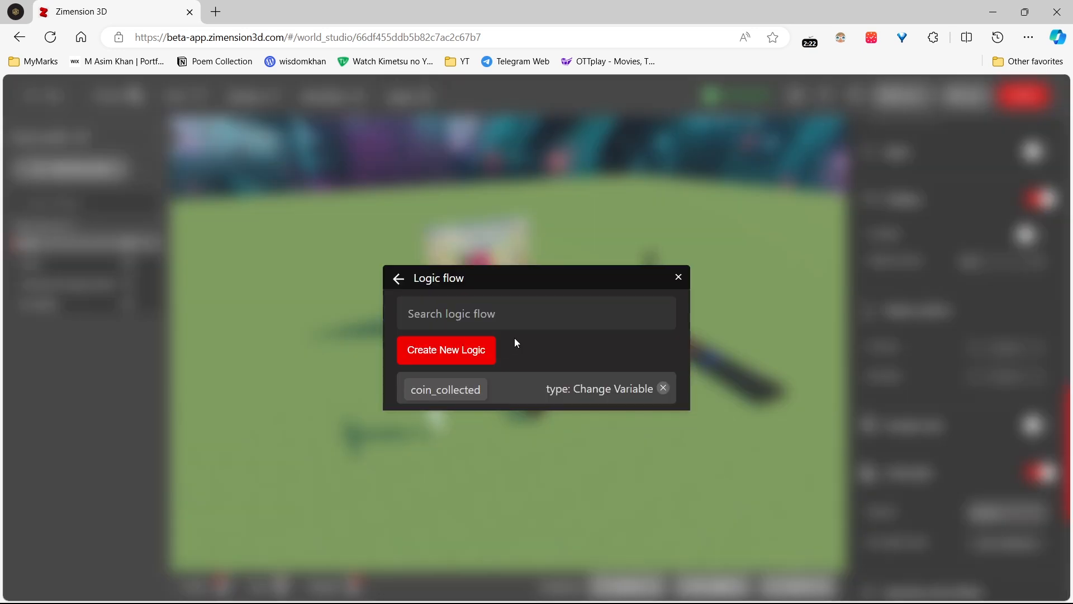
{"action": "left_click", "coordinate": [476, 347]}
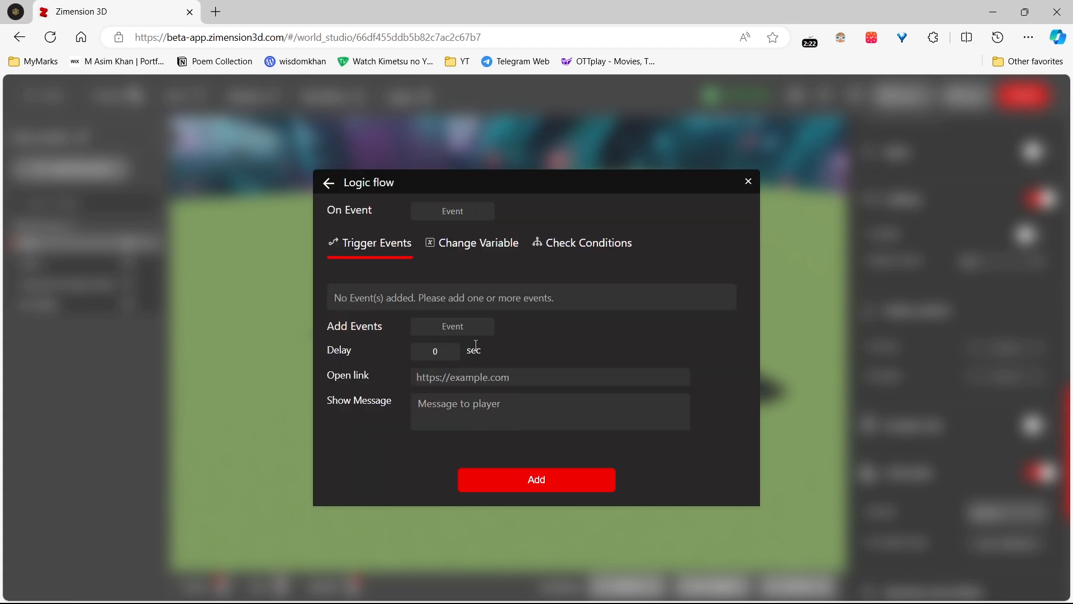
{"action": "left_click", "coordinate": [572, 251]}
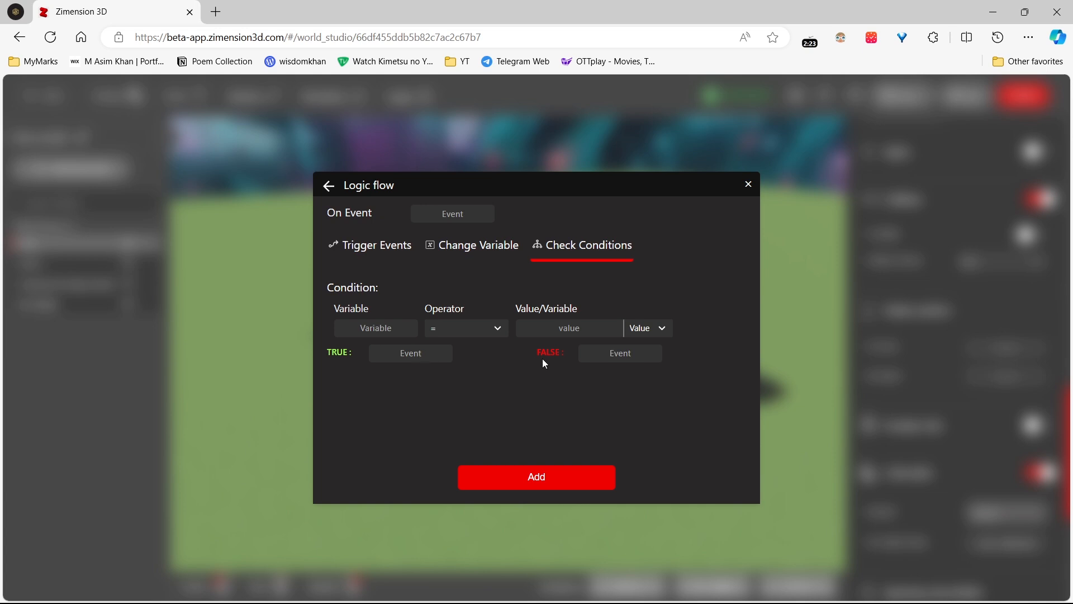
{"action": "left_click", "coordinate": [749, 184]}
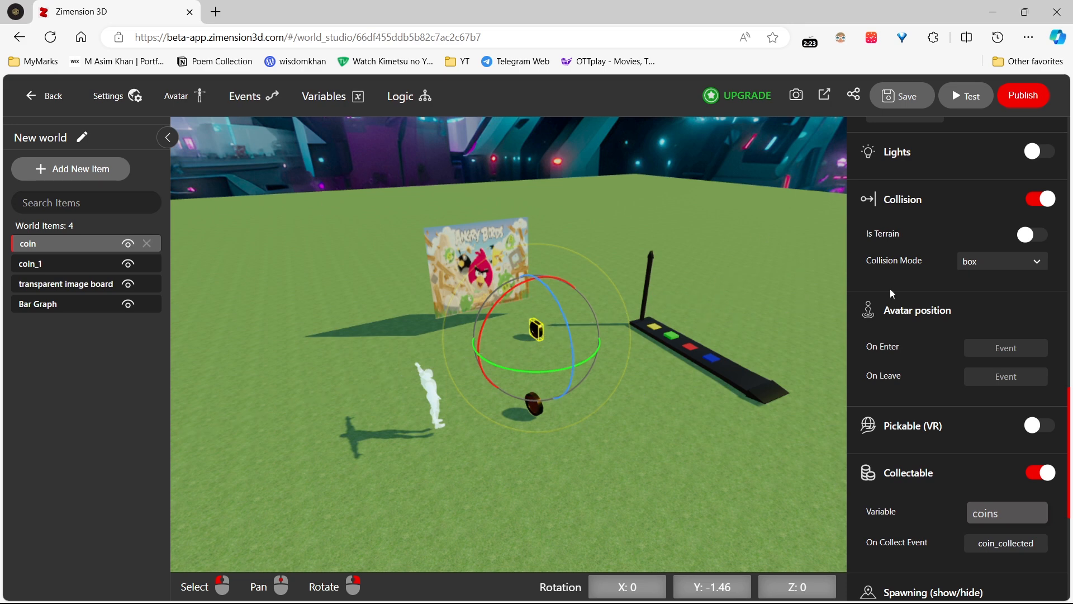
Step: Clear the item selection and save the changes to the world
{"action": "mouse_move", "coordinate": [103, 284]}
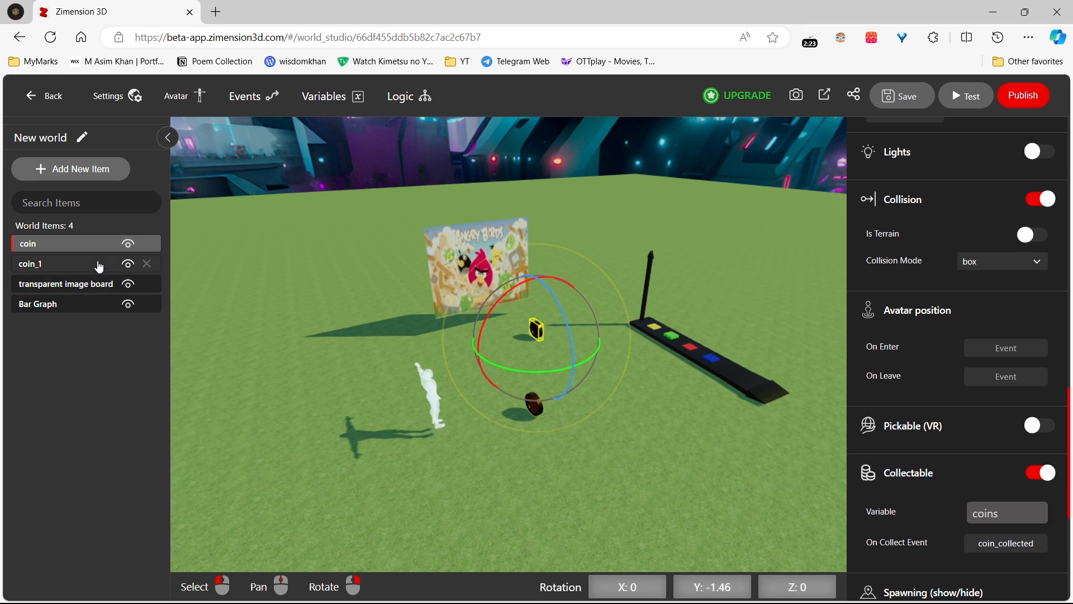
{"action": "left_click", "coordinate": [101, 265]}
{"action": "left_click", "coordinate": [524, 402]}
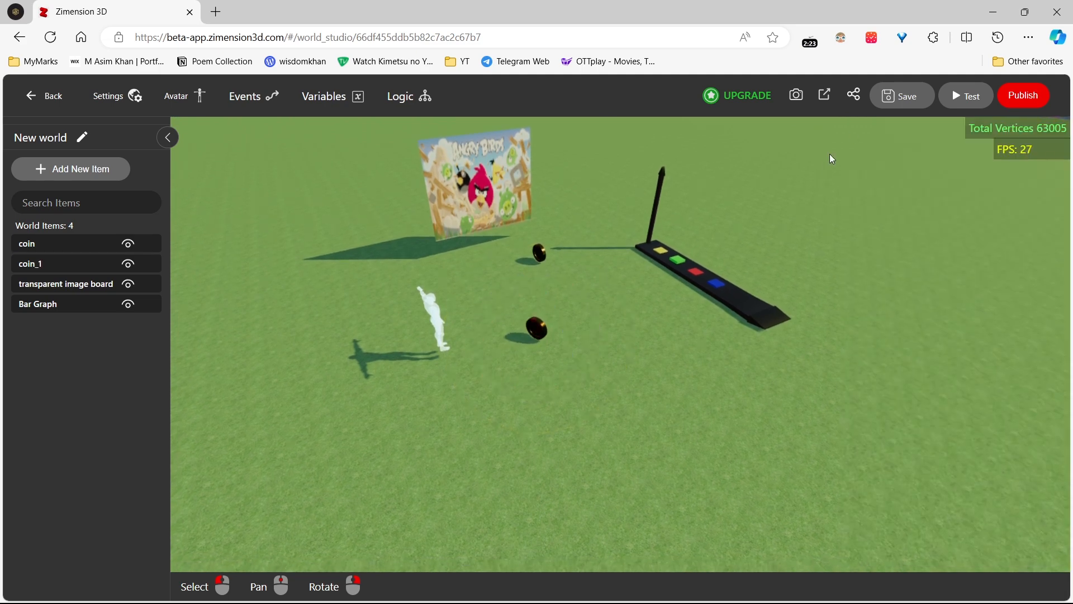
{"action": "left_click", "coordinate": [901, 99]}
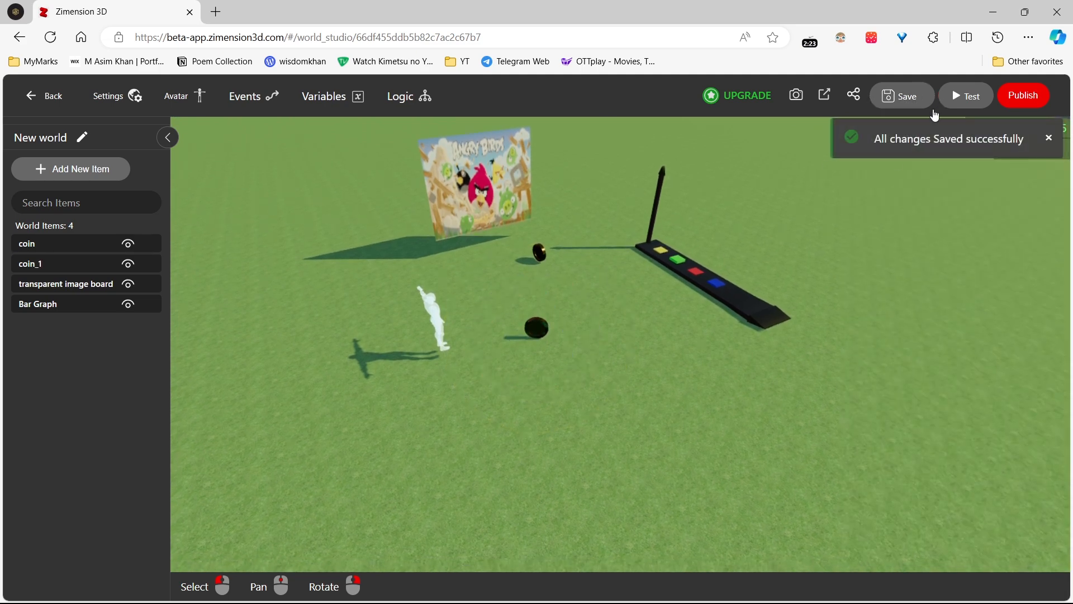
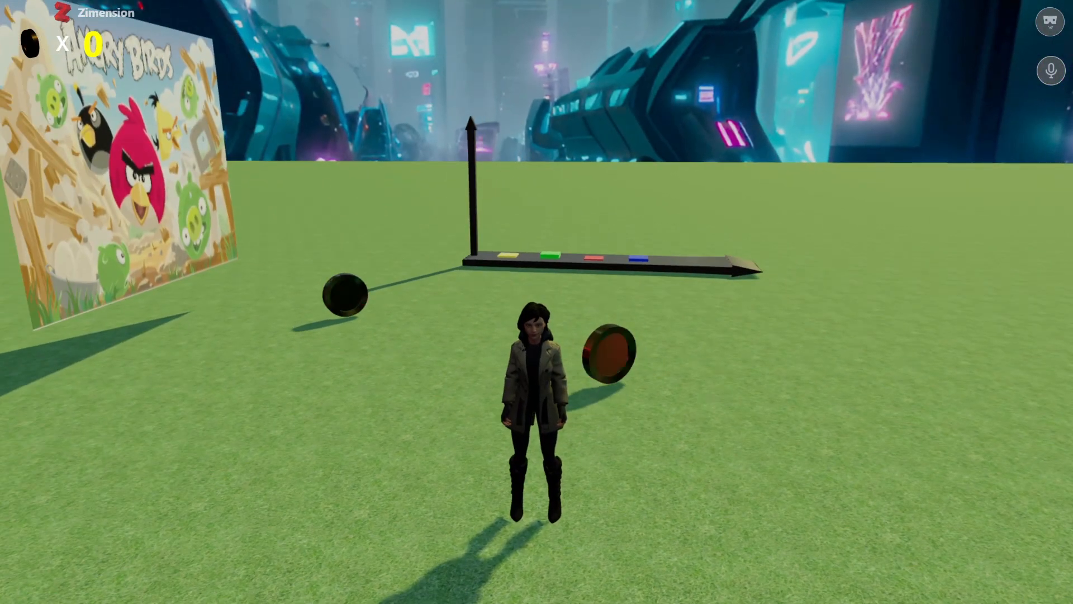
Step: Walk the avatar forward in the test world and collect the nearest coin in front of it
{"action": "key", "text": "d"}
{"action": "key", "text": "w"}
{"action": "key", "text": "a"}
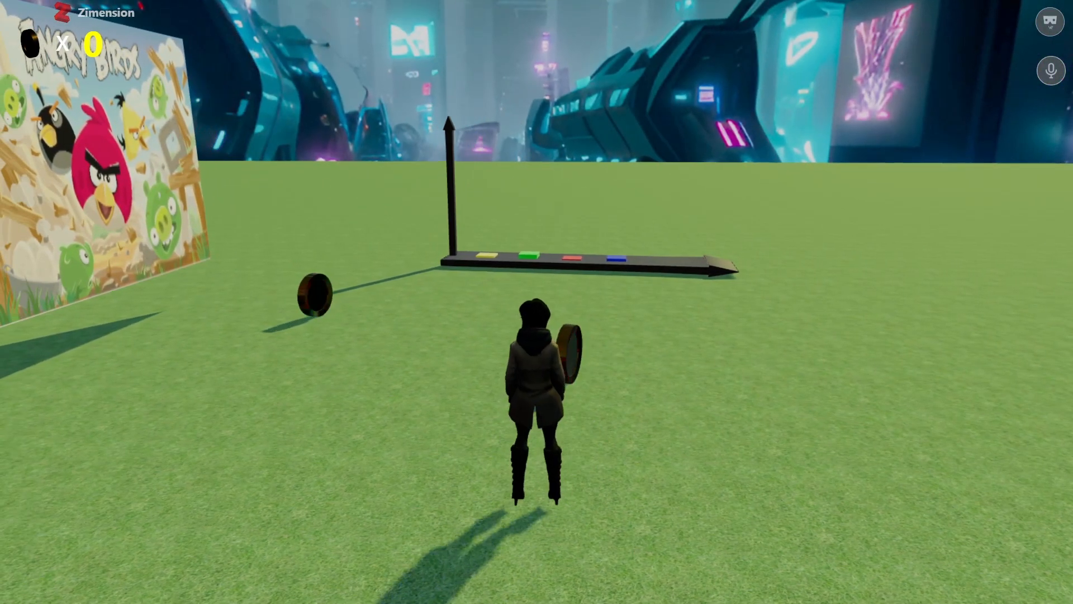
{"action": "key", "text": "w"}
{"action": "key", "text": "d"}
{"action": "key", "text": "w"}
{"action": "key", "text": "w"}
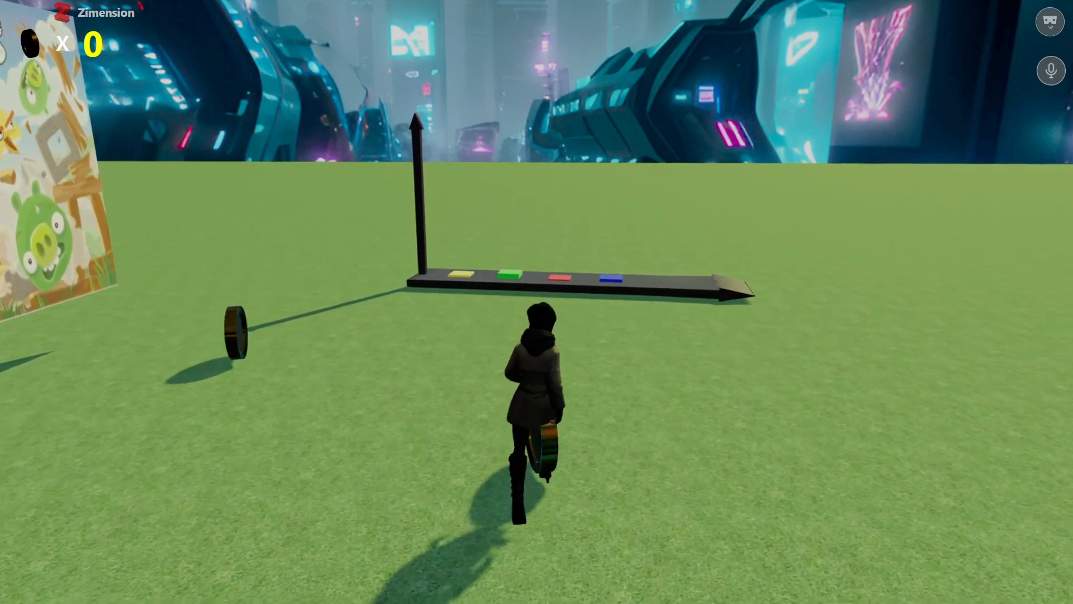
{"action": "key", "text": "a"}
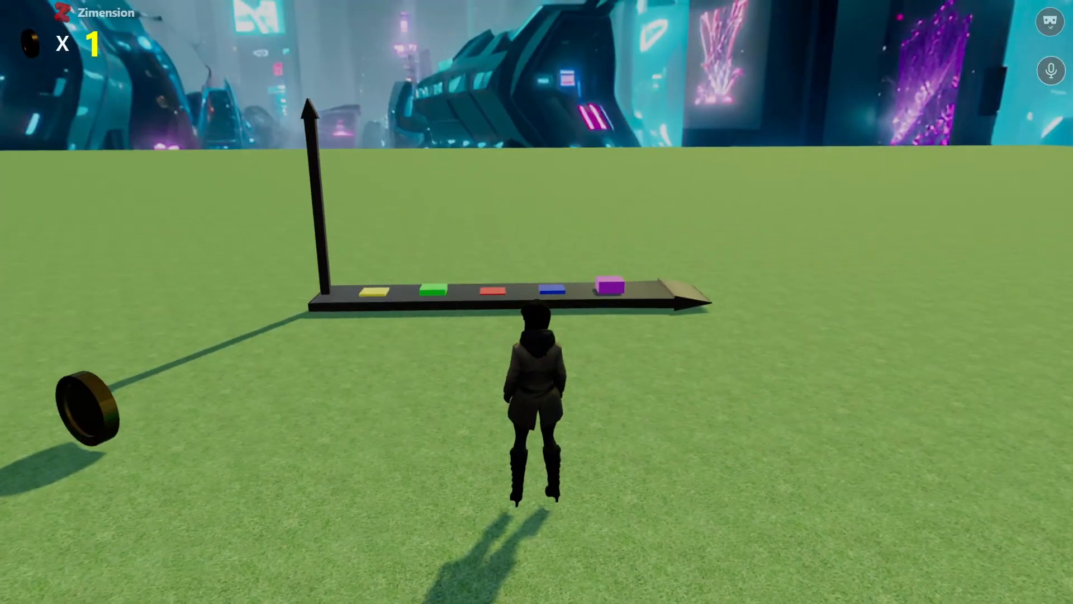
Step: Move the avatar toward the Angry Birds board and collect the remaining coin
{"action": "key", "text": "a"}
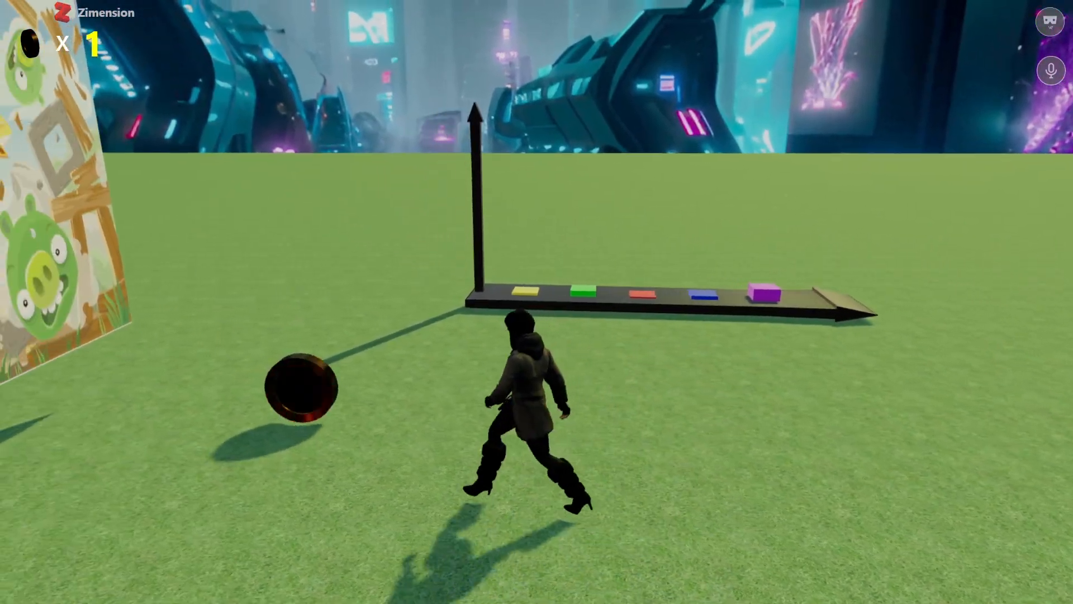
{"action": "key", "text": "a"}
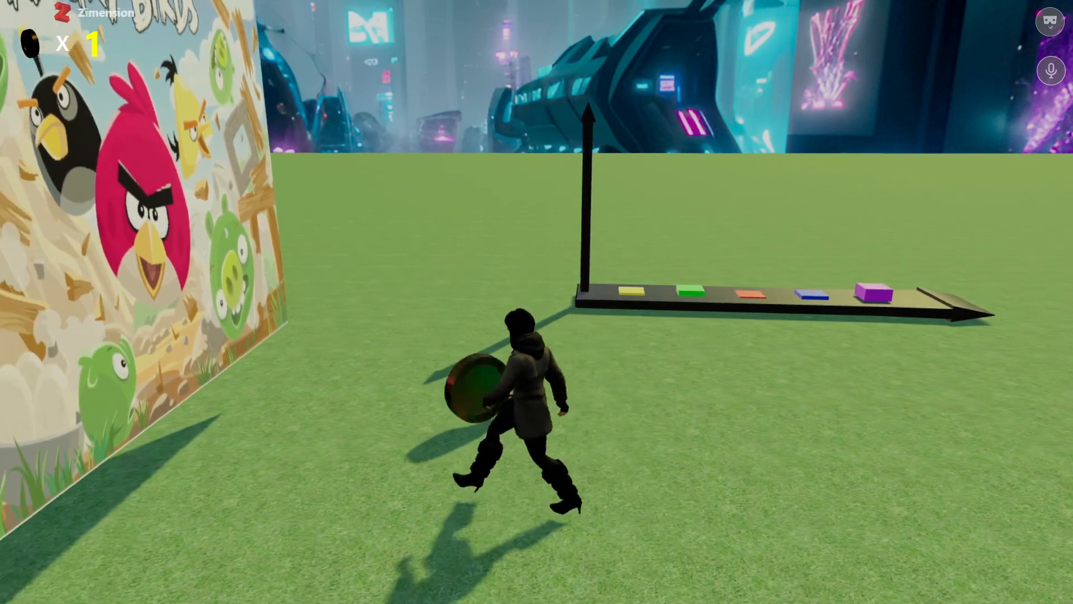
{"action": "key", "text": "w"}
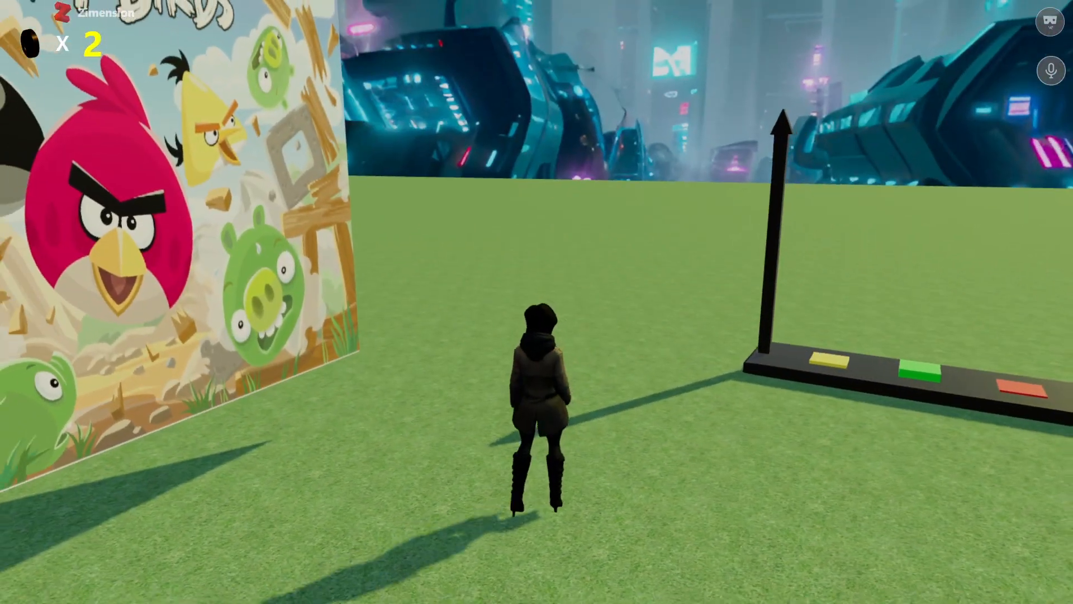
Step: Walk the avatar over to the bar graph and jump at its purple bar to inspect it
{"action": "key", "text": "s"}
{"action": "key", "text": "w"}
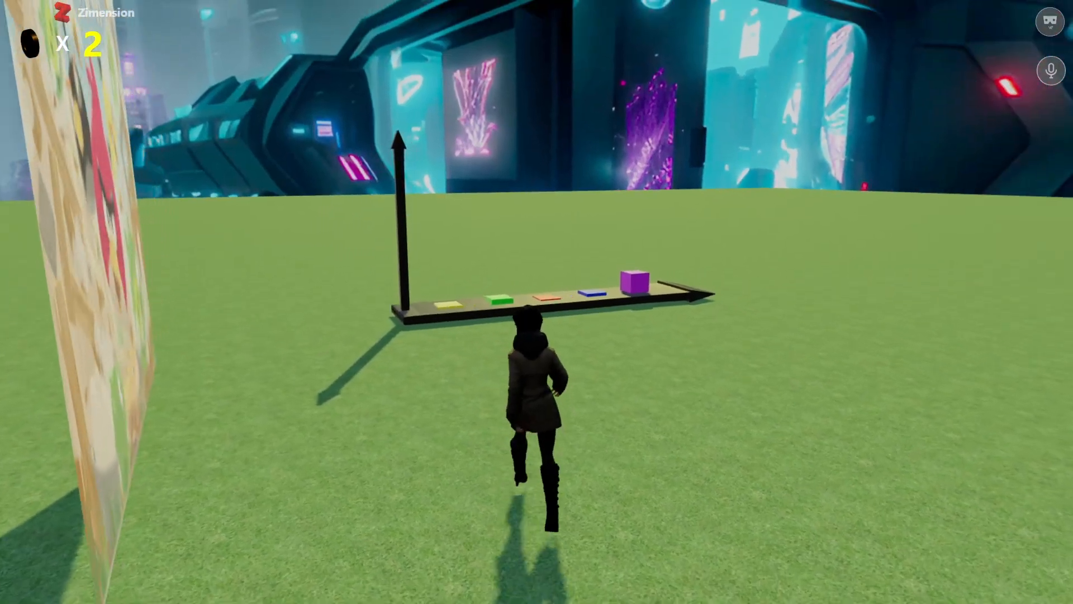
{"action": "key", "text": "w"}
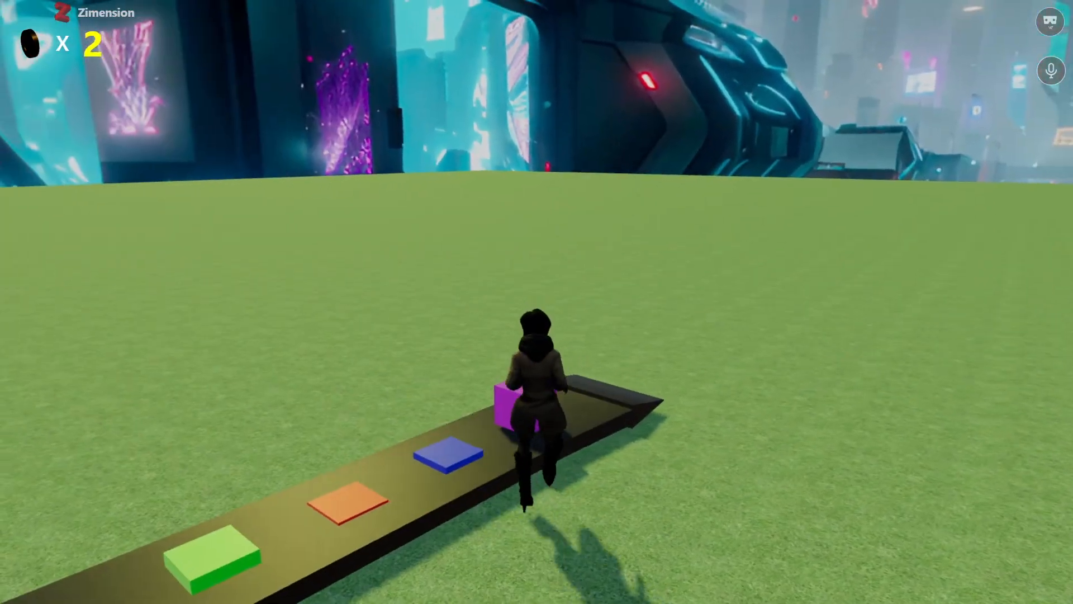
{"action": "key", "text": "space"}
{"action": "key", "text": "w"}
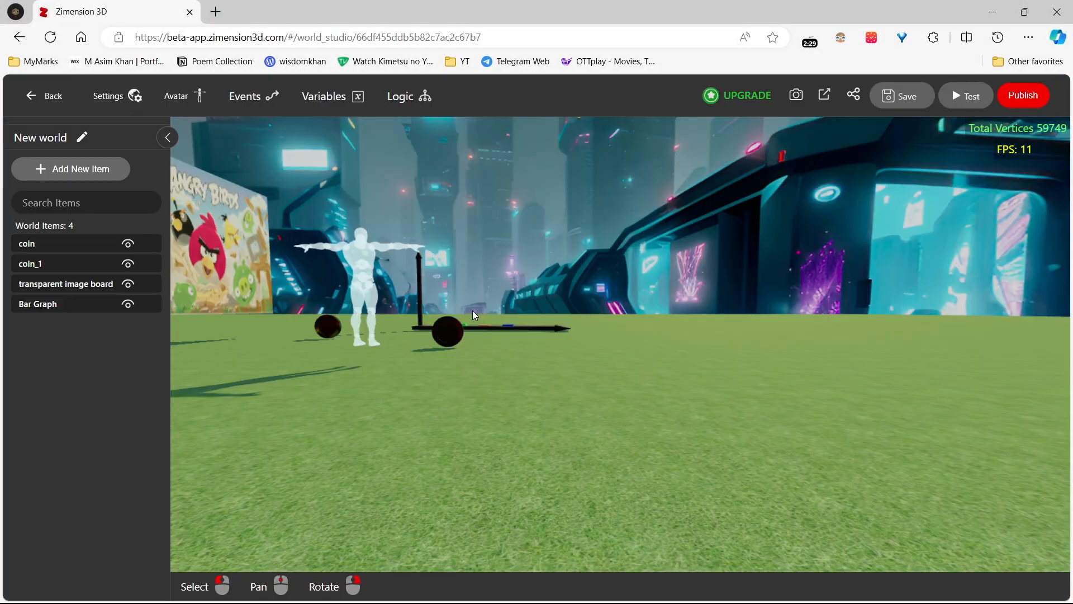
Step: Review the world's variable list from the editor and close it
{"action": "right_click_drag", "start_coordinate": [531, 313], "coordinate": [465, 343]}
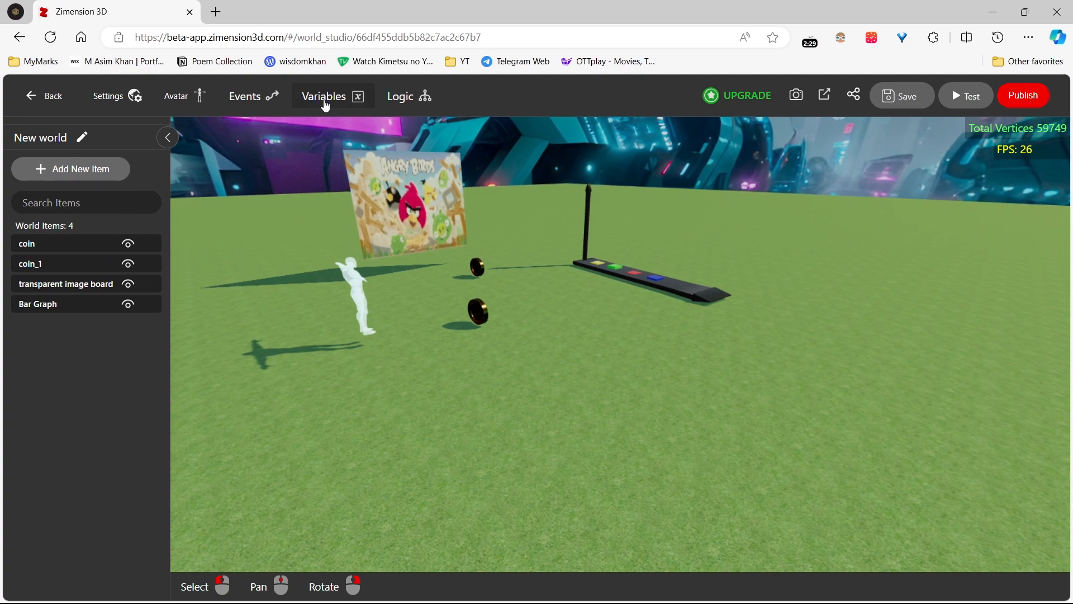
{"action": "left_click", "coordinate": [326, 105]}
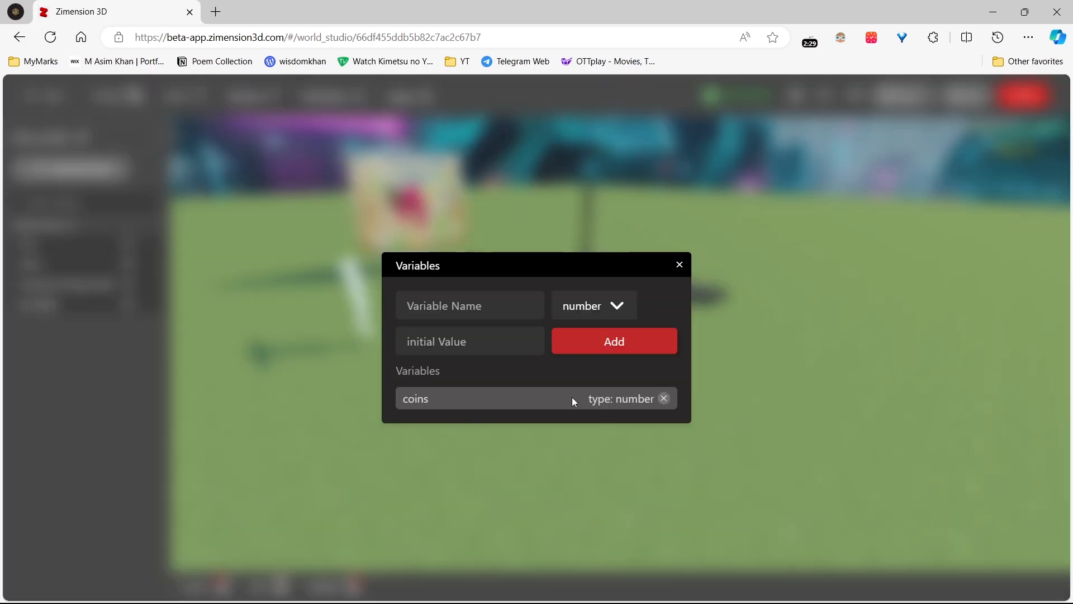
{"action": "left_click", "coordinate": [679, 266]}
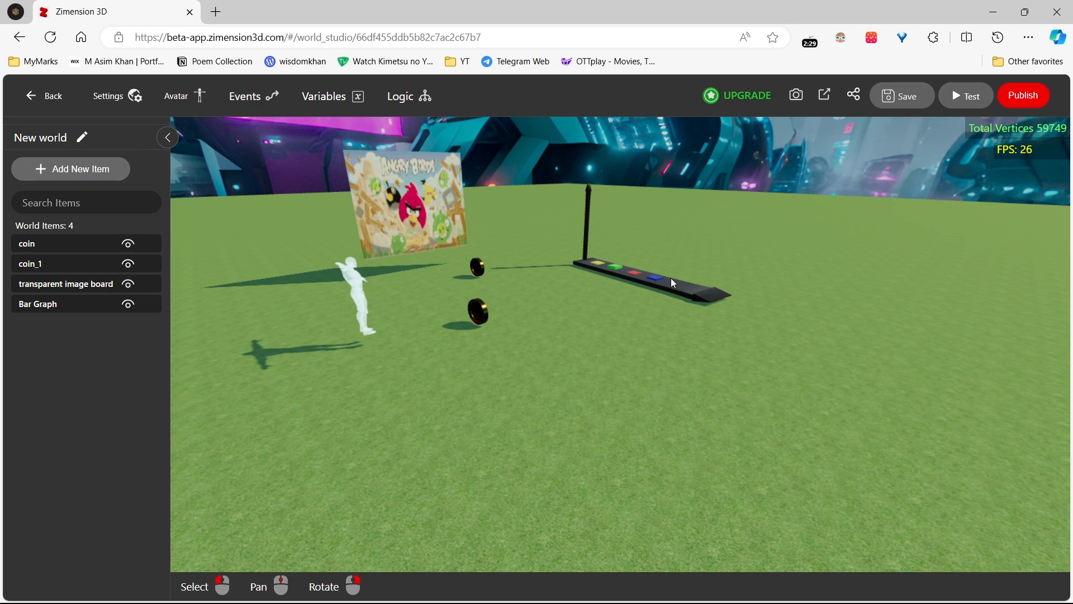
{"action": "left_click", "coordinate": [413, 98]}
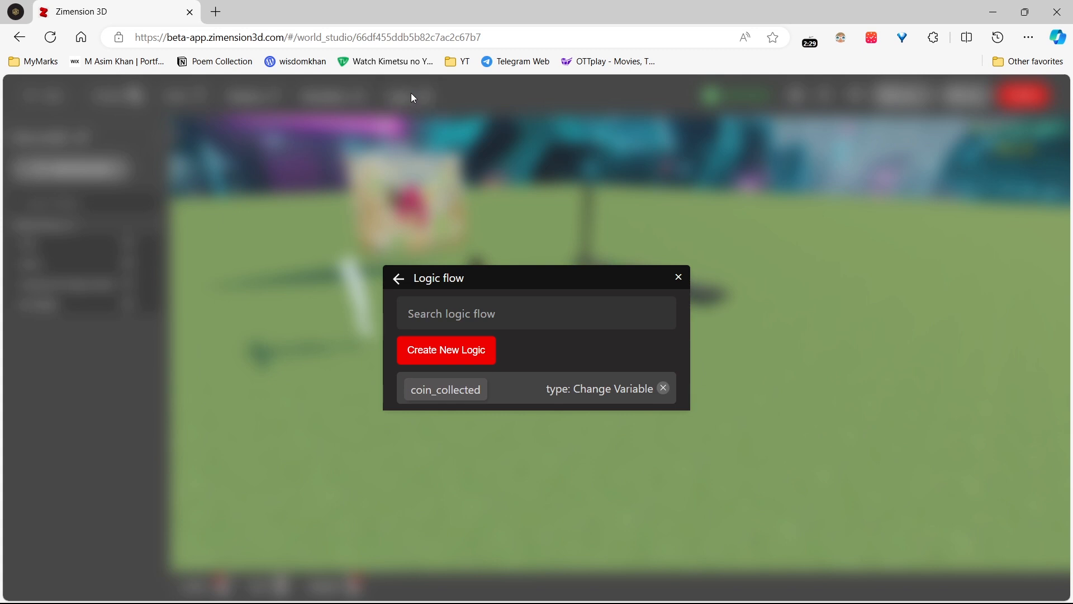
{"action": "left_click", "coordinate": [448, 359]}
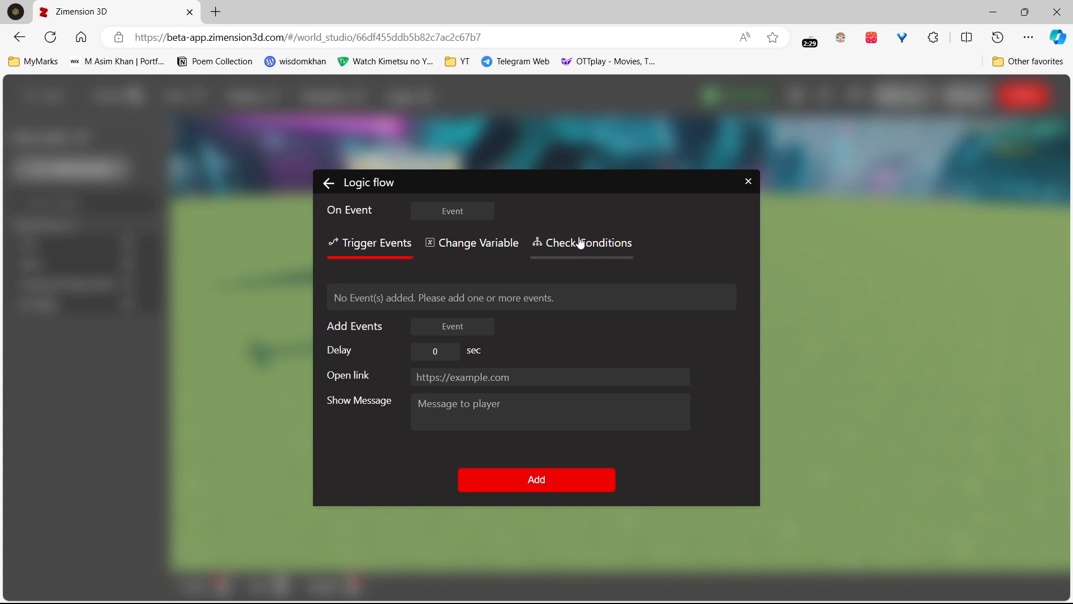
{"action": "left_click", "coordinate": [608, 249]}
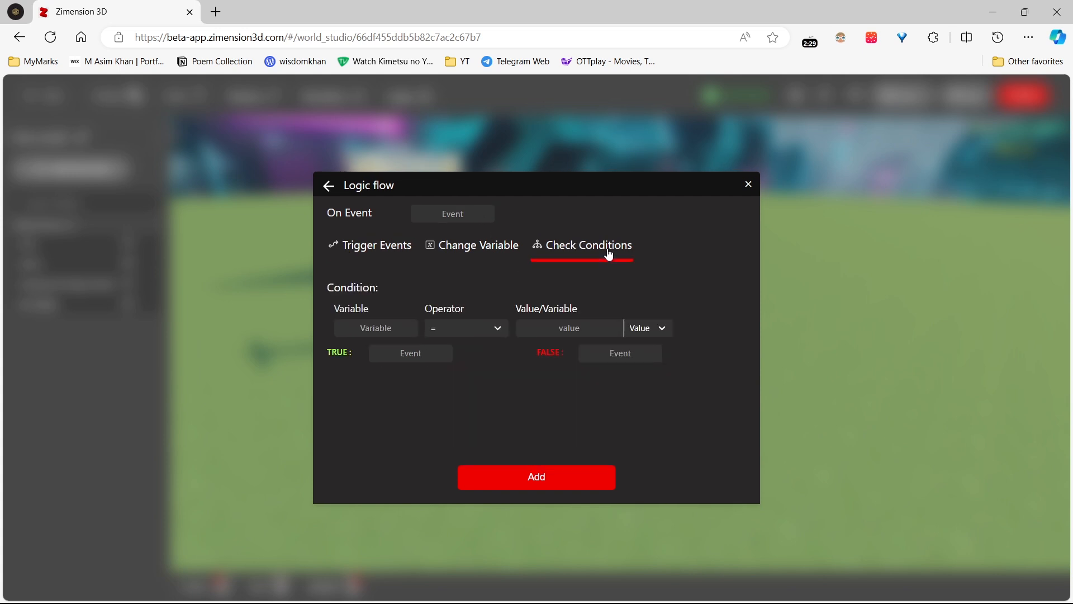
{"action": "left_click", "coordinate": [375, 328]}
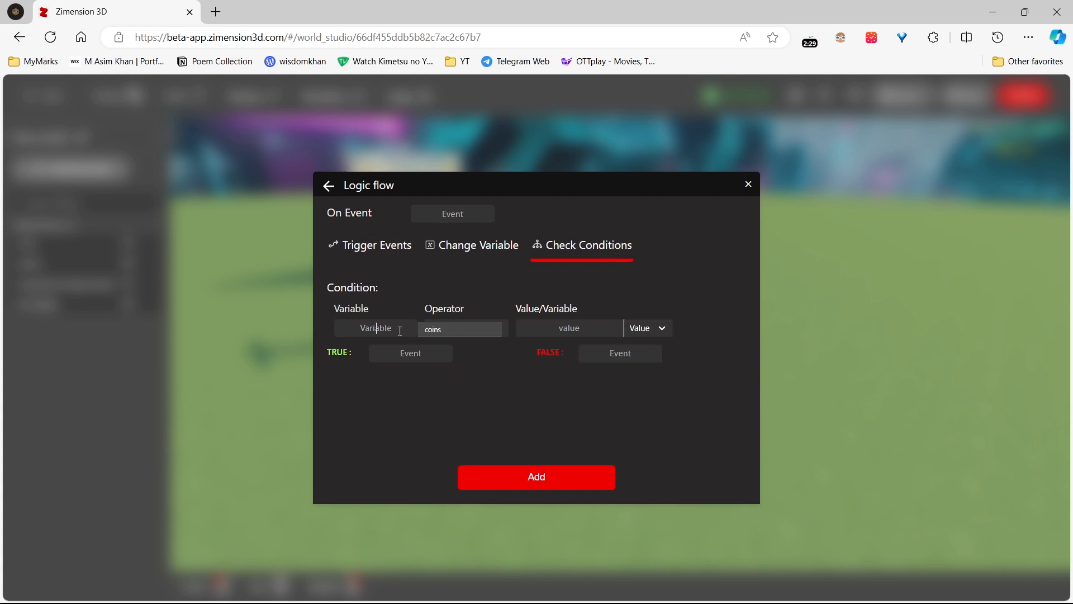
{"action": "left_click", "coordinate": [450, 332]}
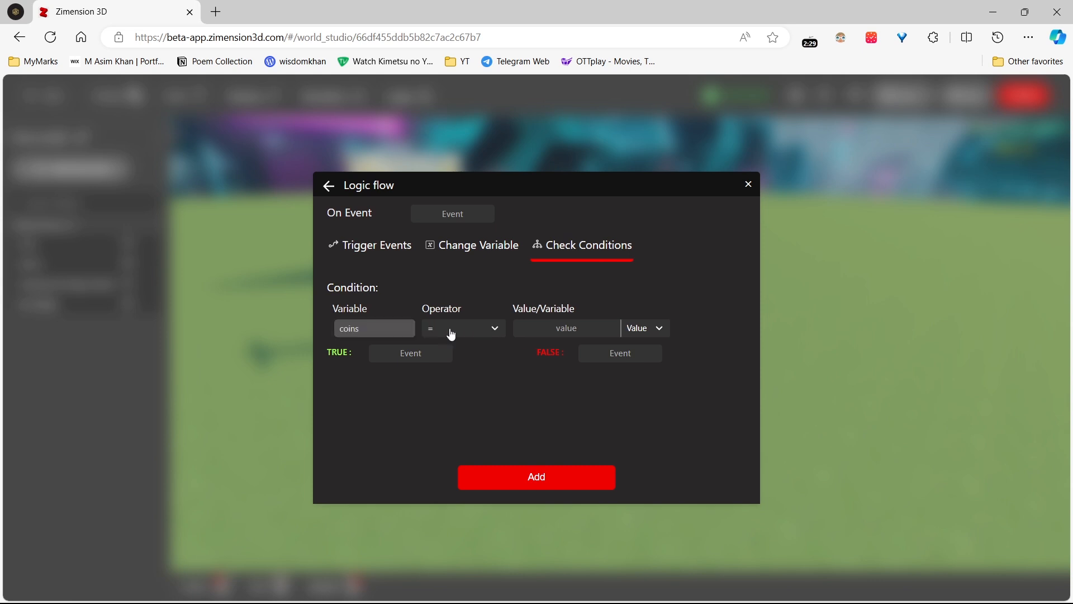
{"action": "left_click", "coordinate": [567, 331]}
{"action": "type", "text": "20"}
{"action": "left_click", "coordinate": [748, 184]}
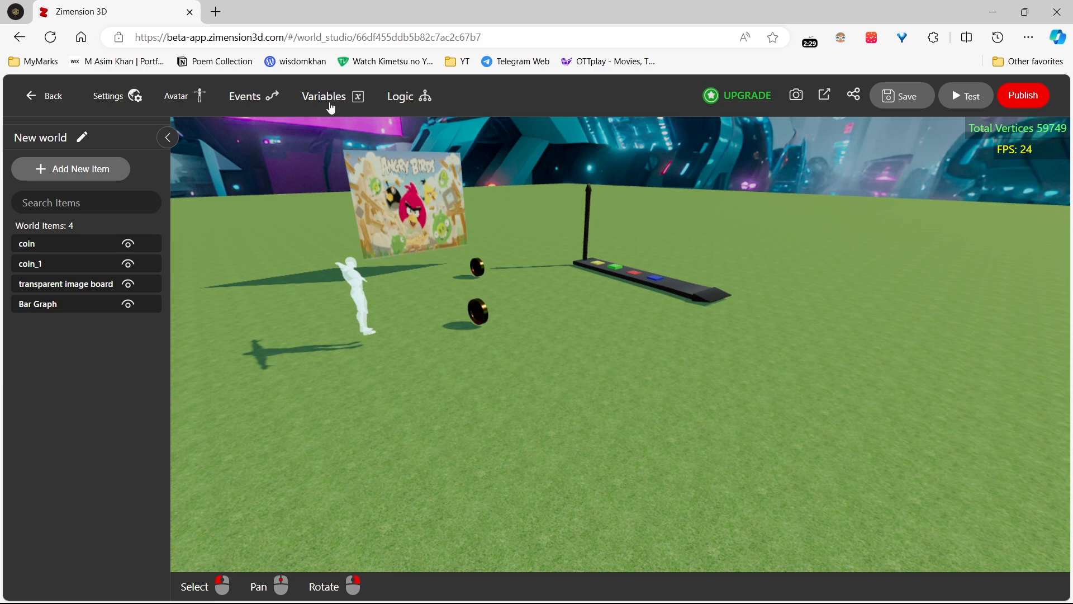
Step: Add a world event named spawn_hero and close the event list
{"action": "left_click", "coordinate": [270, 106]}
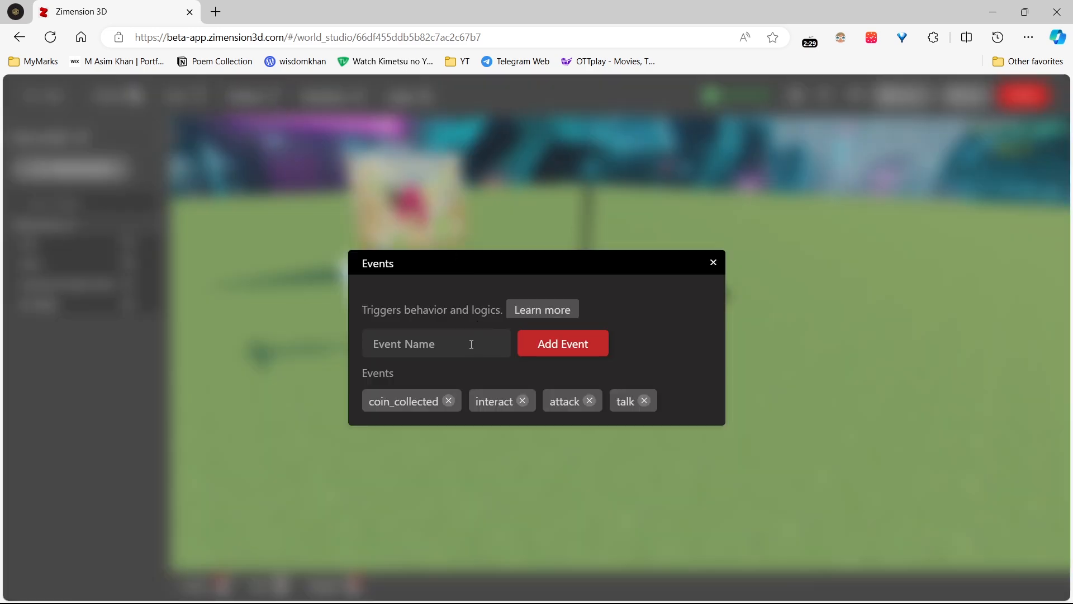
{"action": "type", "text": "pawn_hero"}
{"action": "left_click", "coordinate": [535, 348]}
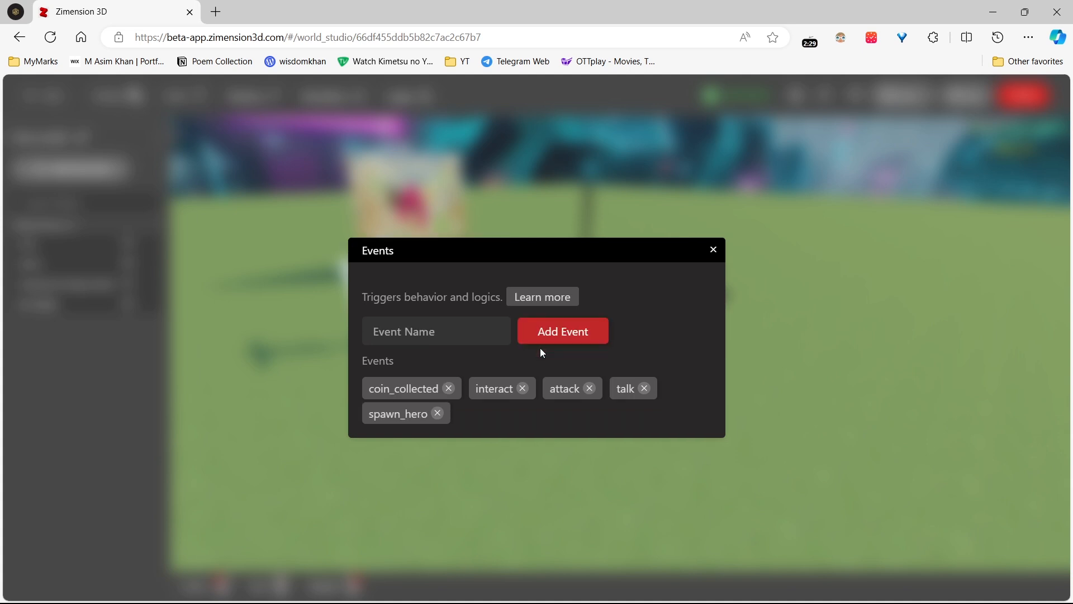
{"action": "left_click", "coordinate": [714, 250]}
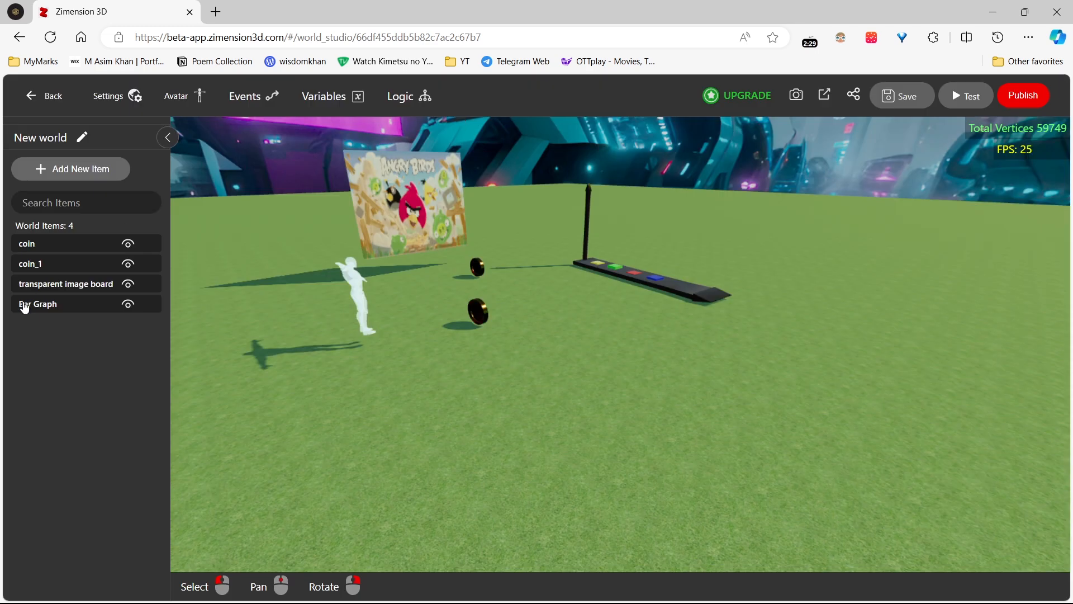
Step: Add the Zimension Avatar from the item library and place it beside the arrow end of the bar graph's base
{"action": "left_click", "coordinate": [60, 170]}
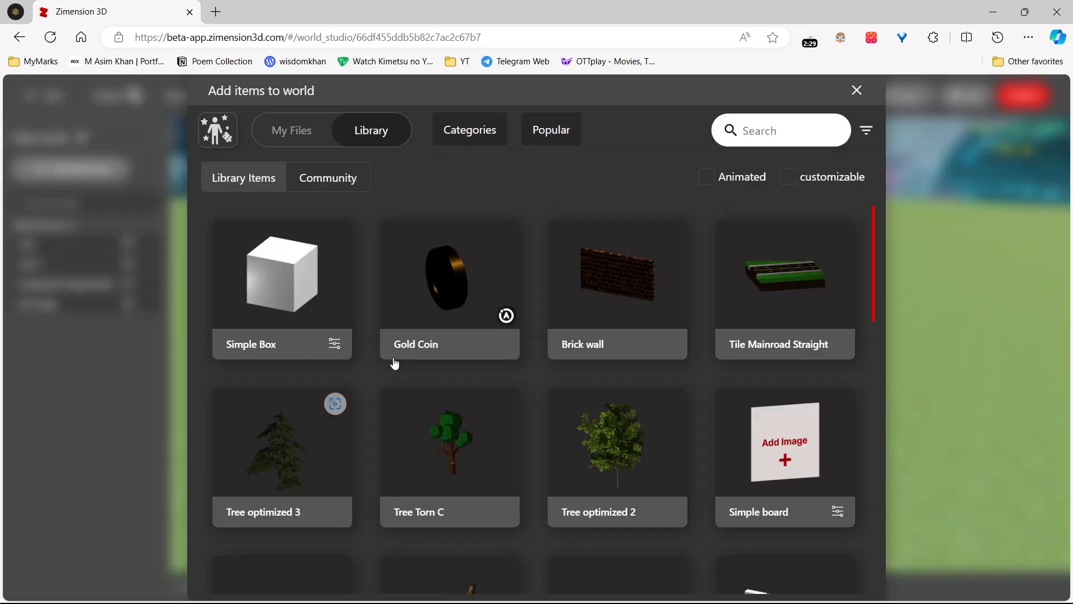
{"action": "scroll", "coordinate": [442, 386], "scroll_direction": "down", "scroll_amount": 15}
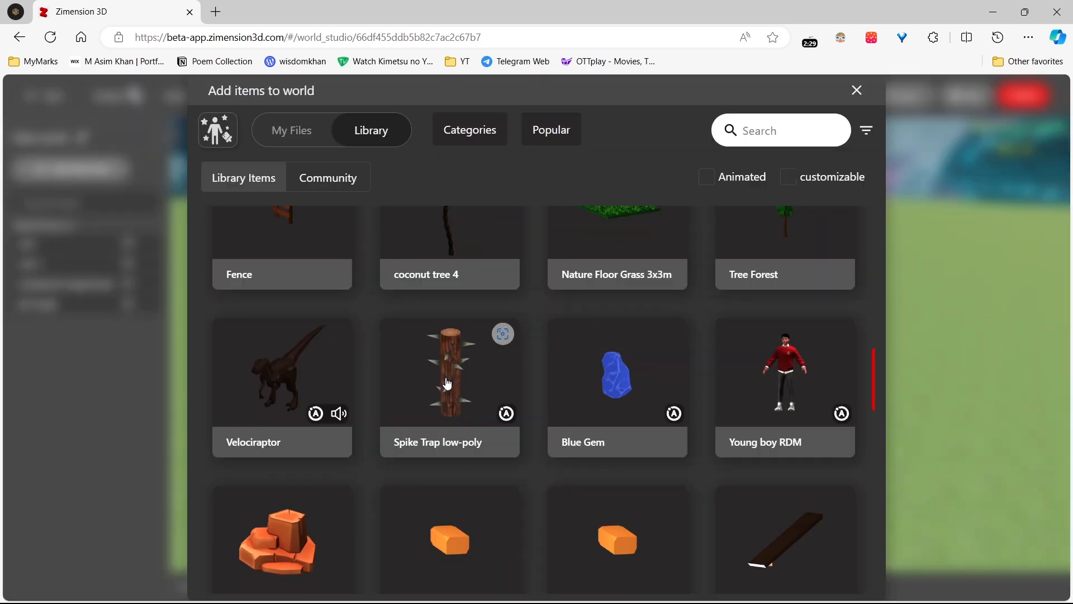
{"action": "scroll", "coordinate": [445, 378], "scroll_direction": "down", "scroll_amount": 3}
{"action": "scroll", "coordinate": [446, 376], "scroll_direction": "up", "scroll_amount": 3}
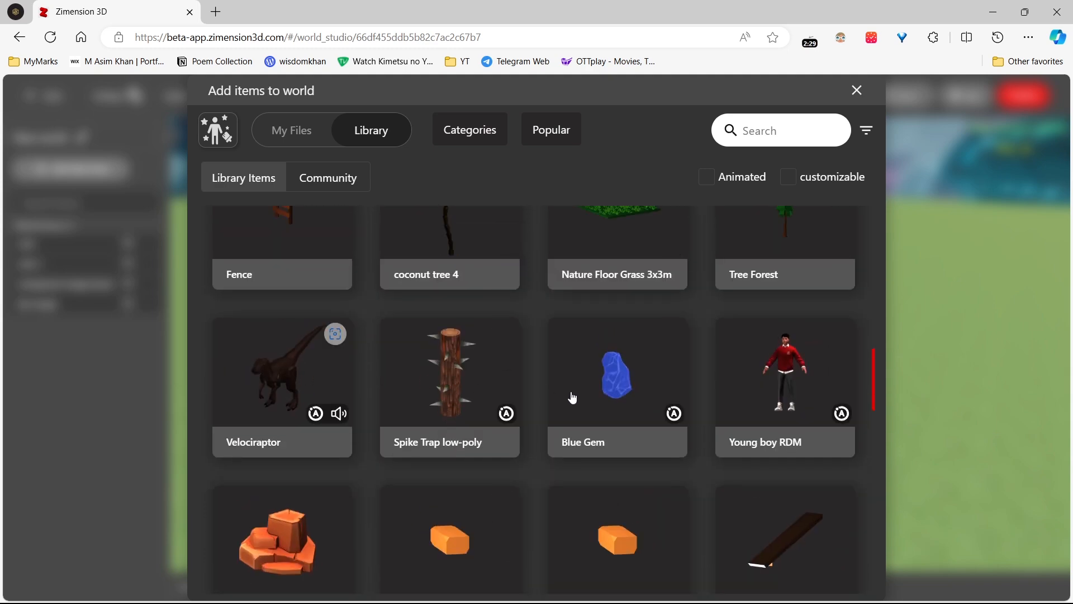
{"action": "scroll", "coordinate": [574, 398], "scroll_direction": "down", "scroll_amount": 9}
{"action": "scroll", "coordinate": [576, 395], "scroll_direction": "down", "scroll_amount": 7}
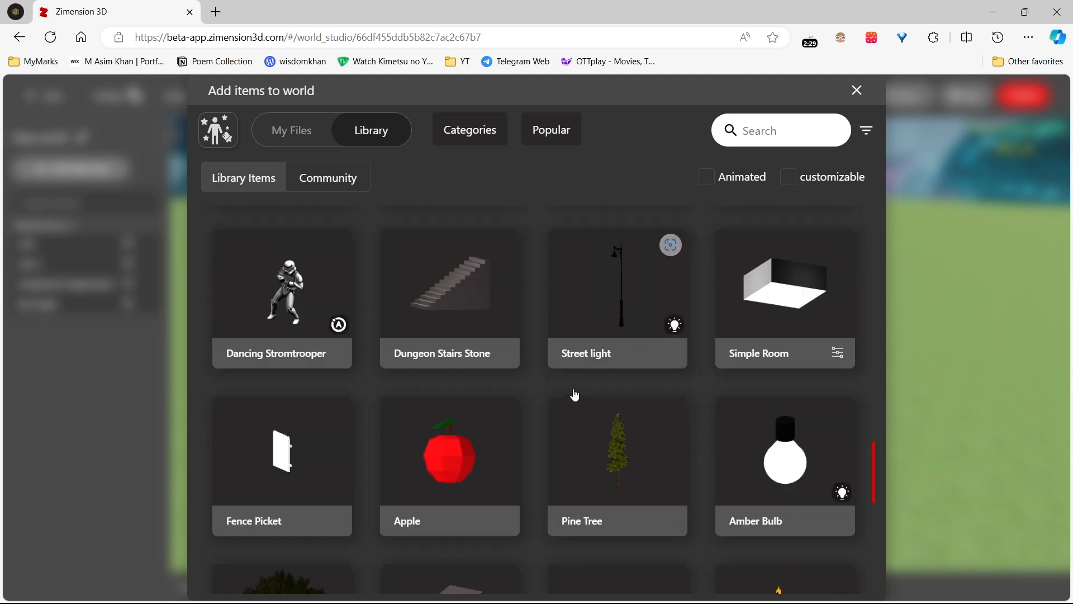
{"action": "scroll", "coordinate": [572, 388], "scroll_direction": "down", "scroll_amount": 3}
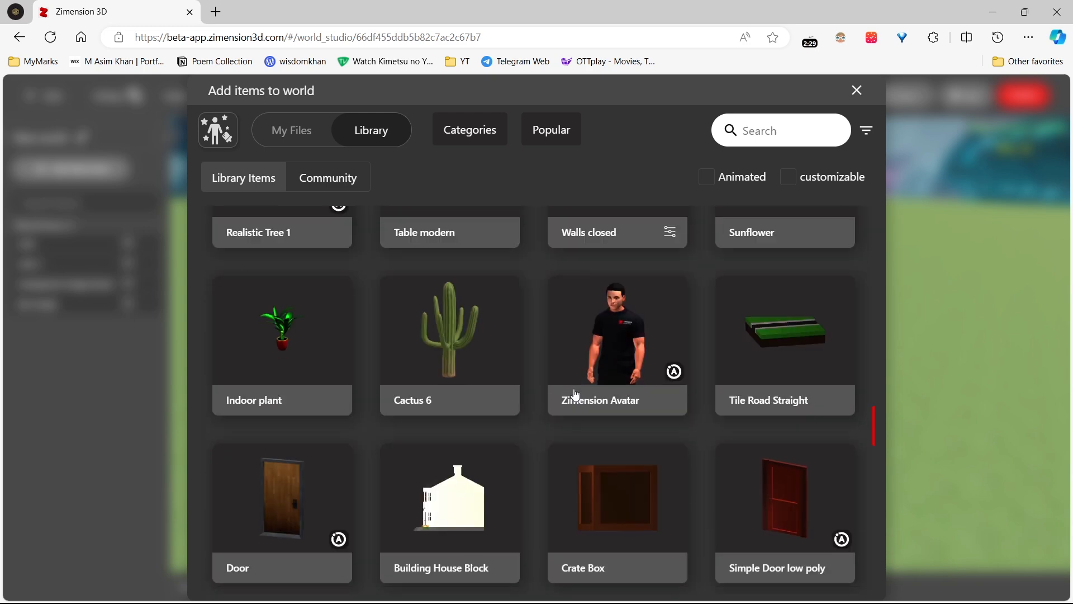
{"action": "left_click", "coordinate": [602, 349]}
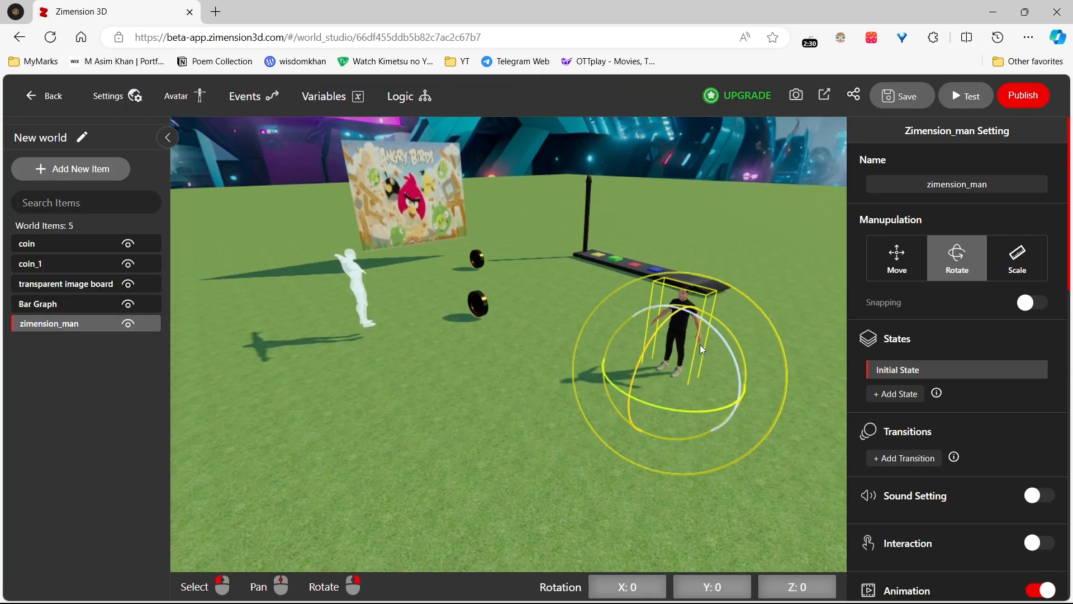
{"action": "left_click_drag", "start_coordinate": [700, 344], "coordinate": [702, 273]}
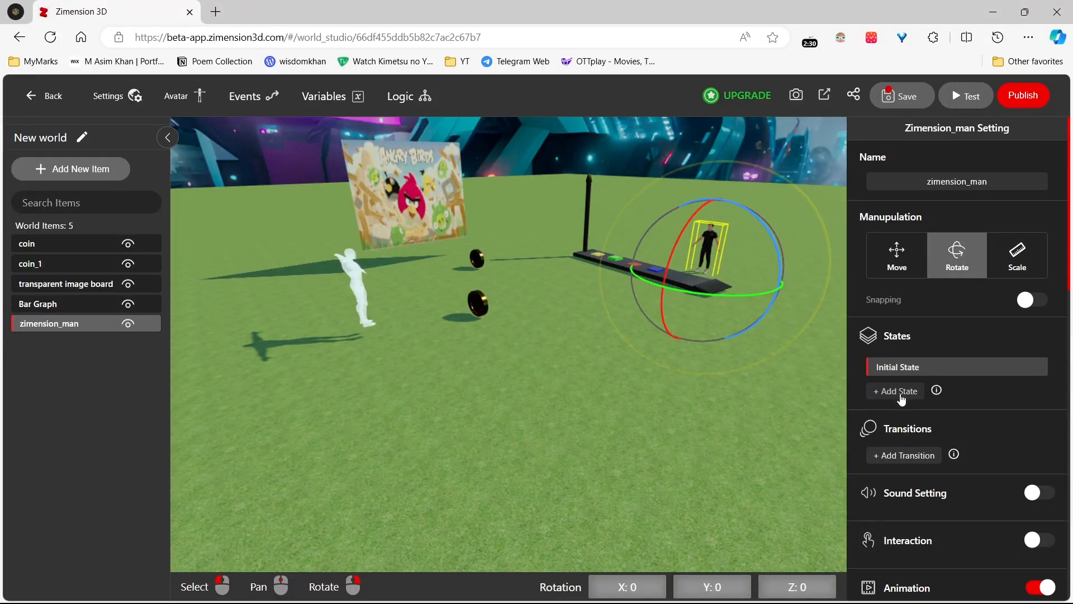
Step: Set zimension_man to appear on the spawn_hero event, leaving its disappear event empty
{"action": "scroll", "coordinate": [898, 392], "scroll_direction": "down", "scroll_amount": 10}
{"action": "scroll", "coordinate": [903, 397], "scroll_direction": "down", "scroll_amount": 6}
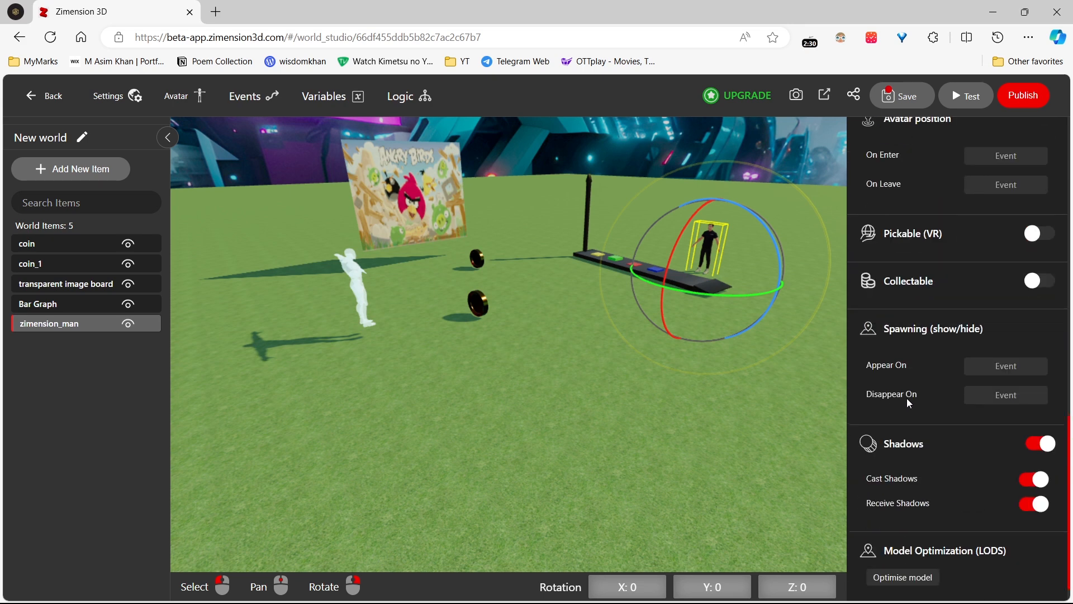
{"action": "left_click", "coordinate": [1025, 363]}
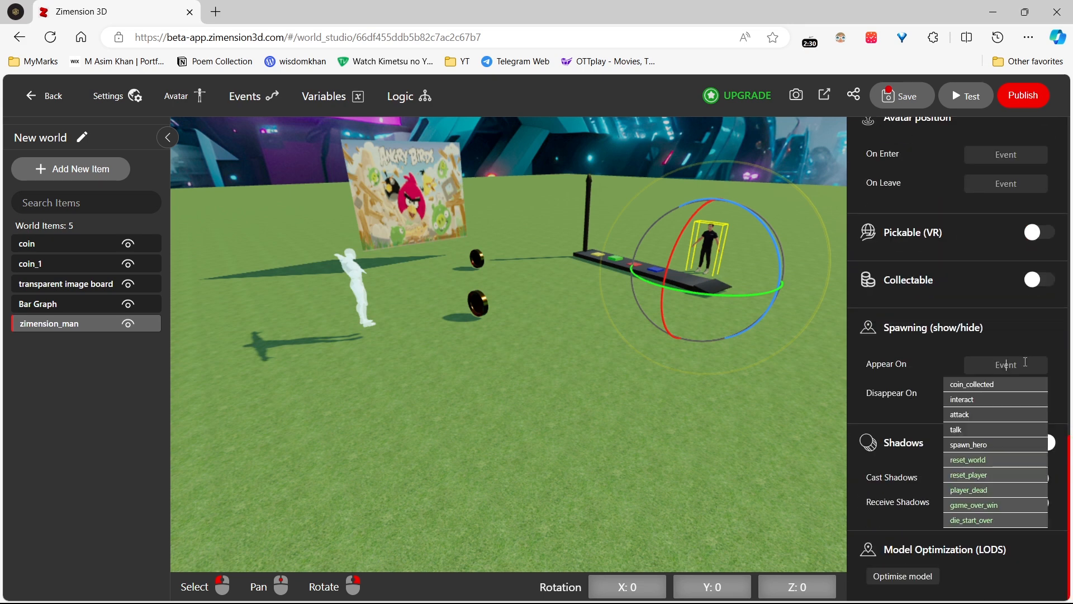
{"action": "left_click", "coordinate": [968, 444]}
{"action": "left_click", "coordinate": [995, 393]}
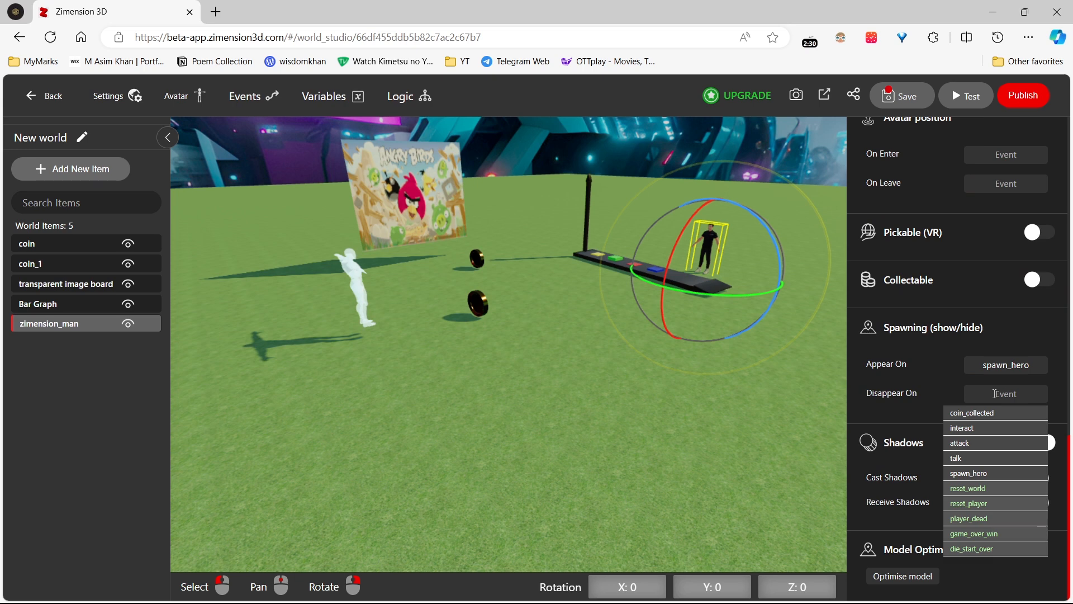
{"action": "left_click", "coordinate": [912, 398]}
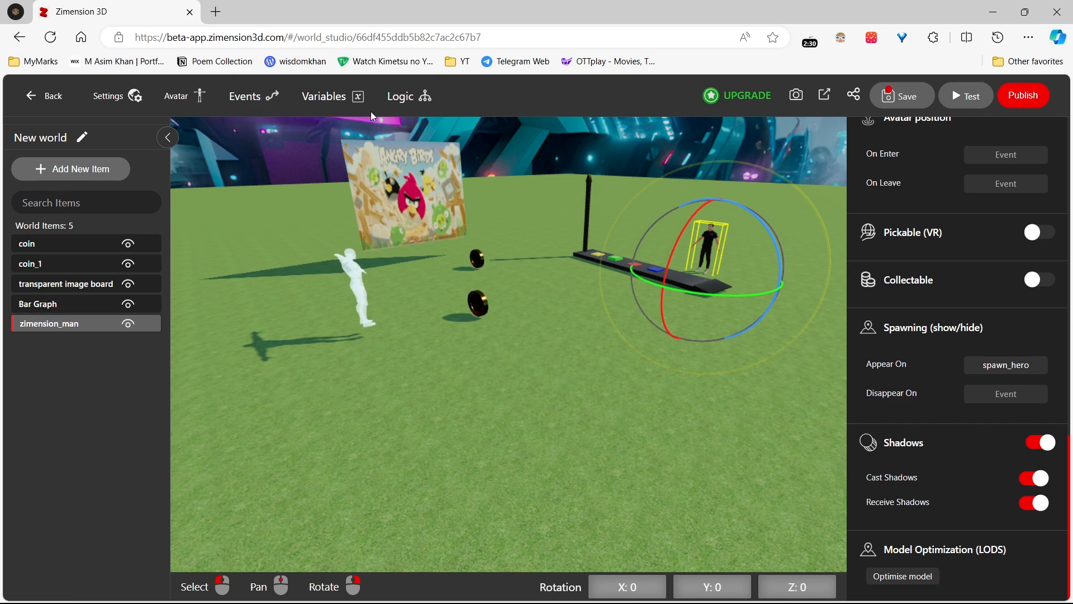
Step: Create a new logic flow that runs on the spawn_hero event and set its type to Check Conditions
{"action": "left_click", "coordinate": [401, 101]}
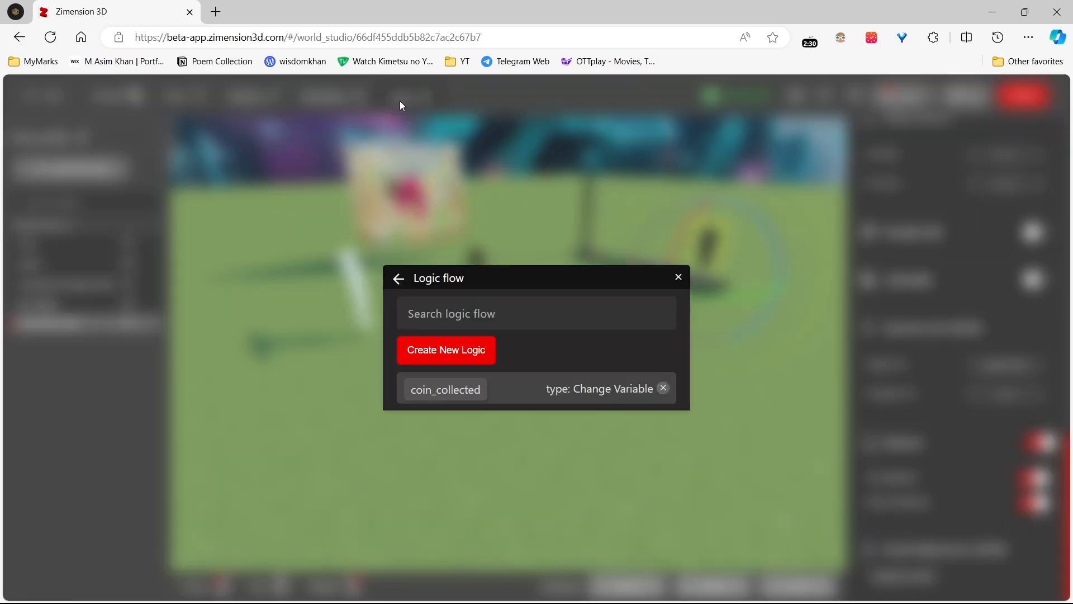
{"action": "left_click", "coordinate": [475, 353]}
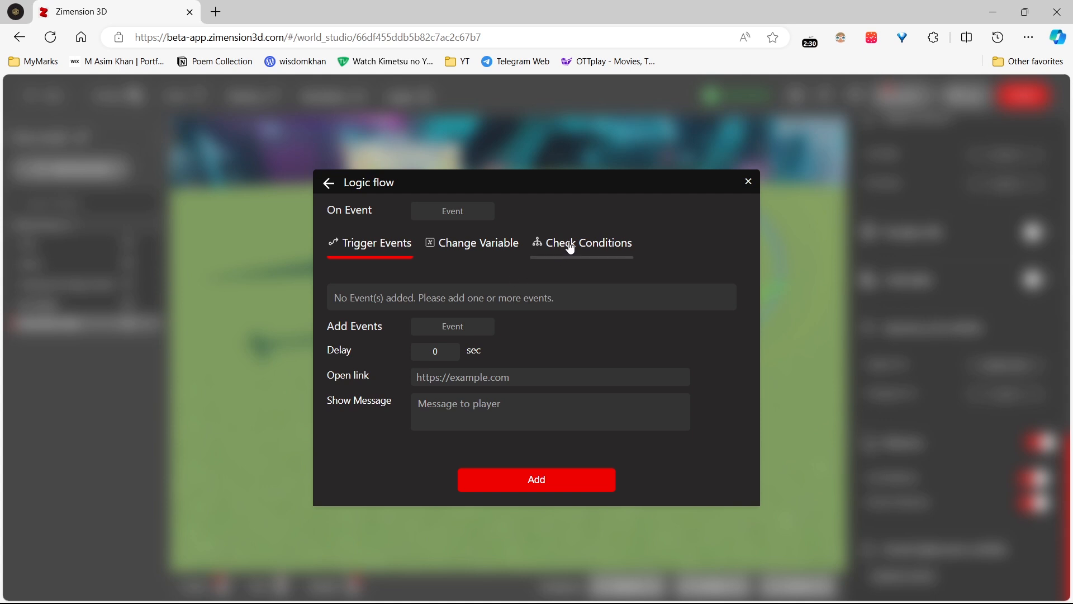
{"action": "left_click", "coordinate": [485, 212]}
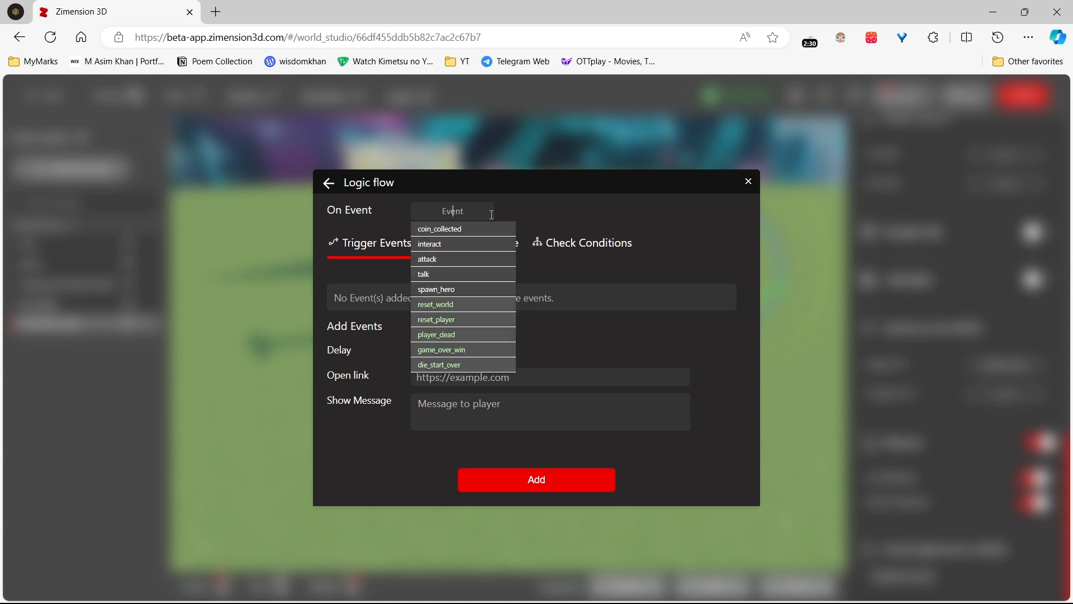
{"action": "left_click", "coordinate": [443, 289]}
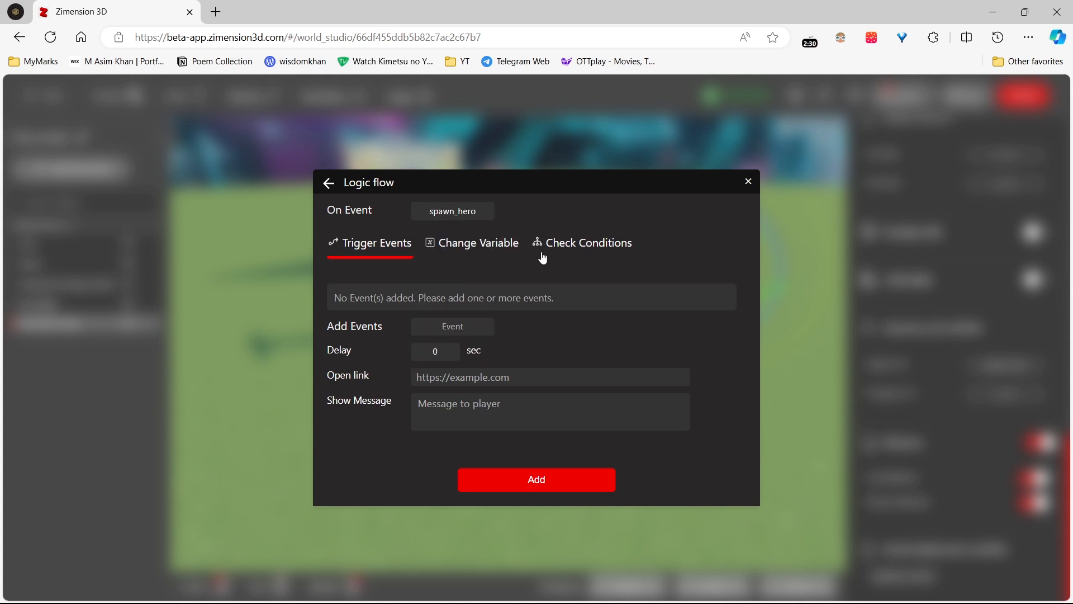
{"action": "left_click", "coordinate": [559, 247]}
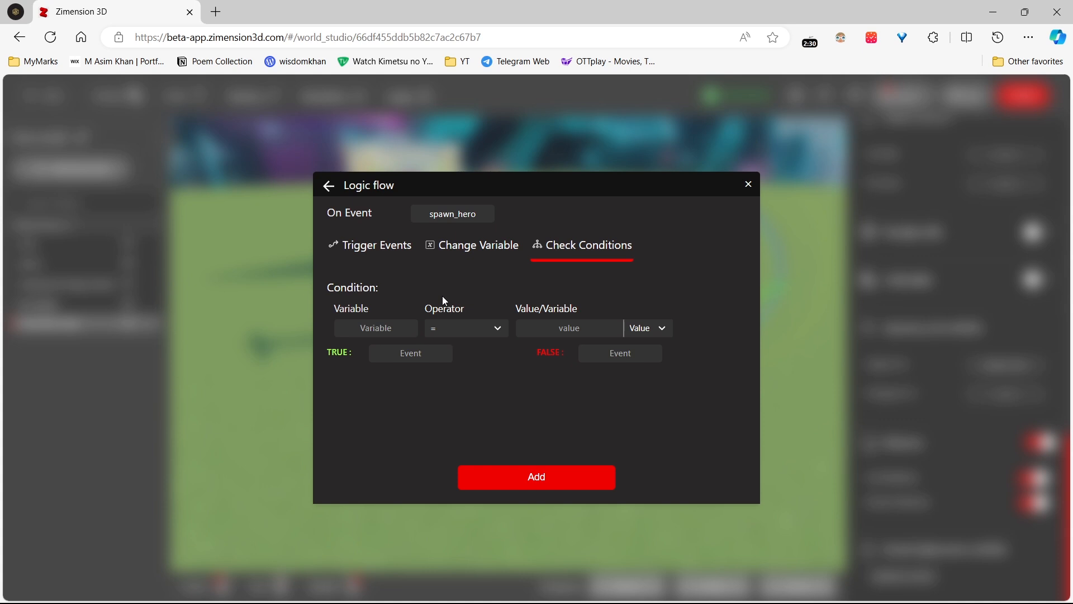
Step: Set the condition to coins = 20 with spawn_hero as the TRUE event and no FALSE event, add the flow and close the list
{"action": "left_click", "coordinate": [411, 335]}
{"action": "left_click", "coordinate": [445, 330]}
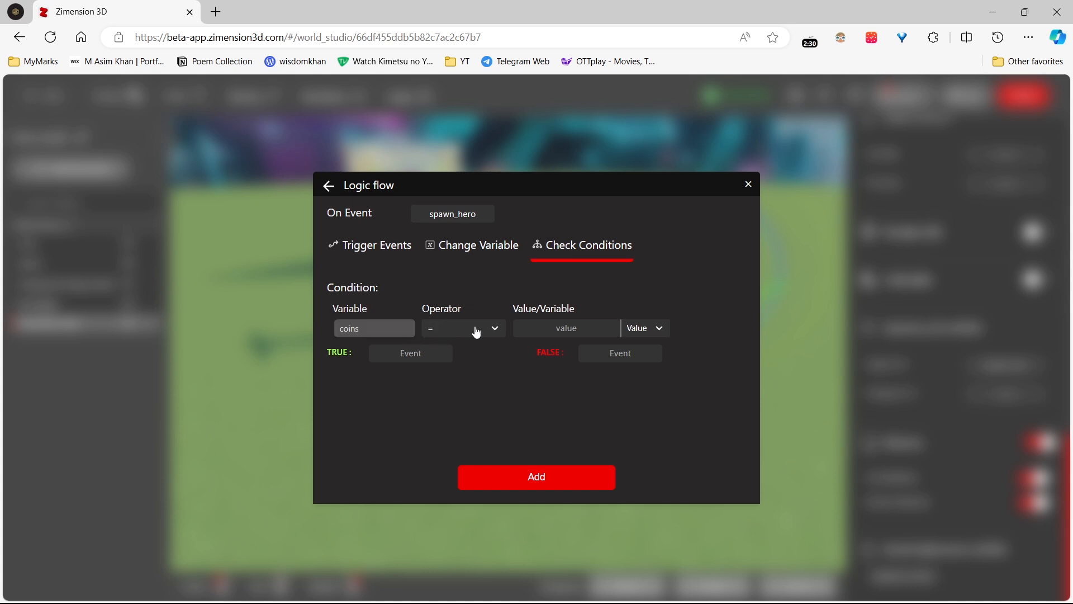
{"action": "left_click", "coordinate": [568, 334]}
{"action": "type", "text": "20"}
{"action": "left_click", "coordinate": [412, 353]}
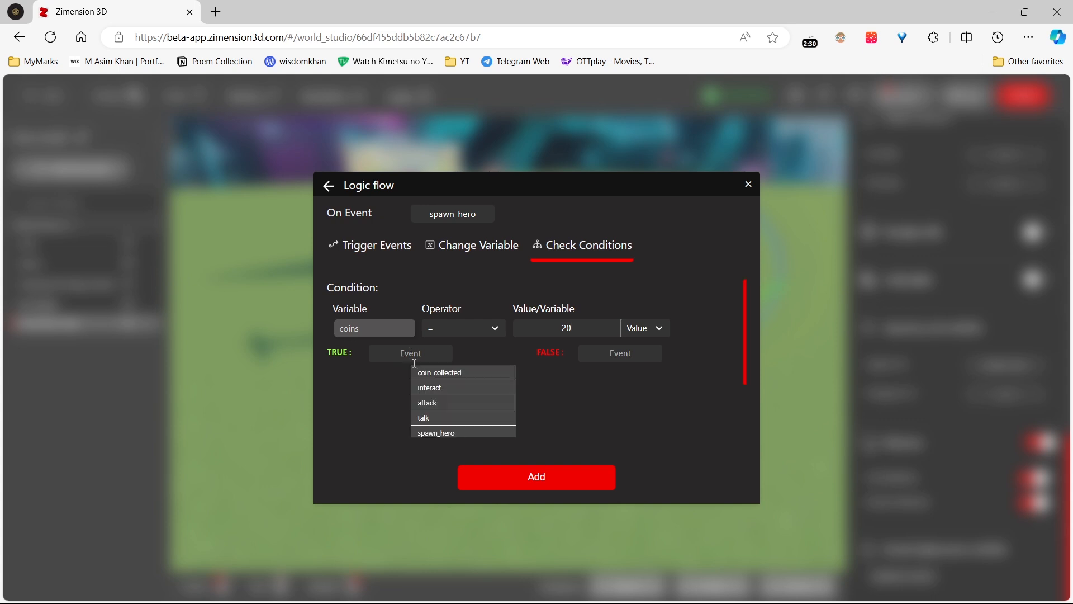
{"action": "left_click", "coordinate": [441, 431]}
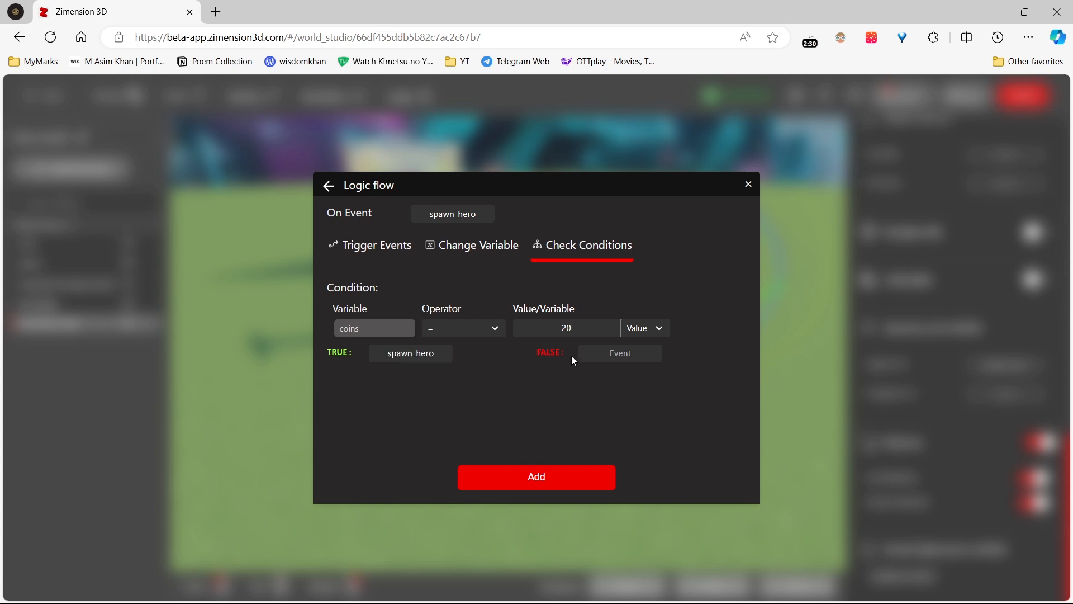
{"action": "left_click", "coordinate": [618, 352]}
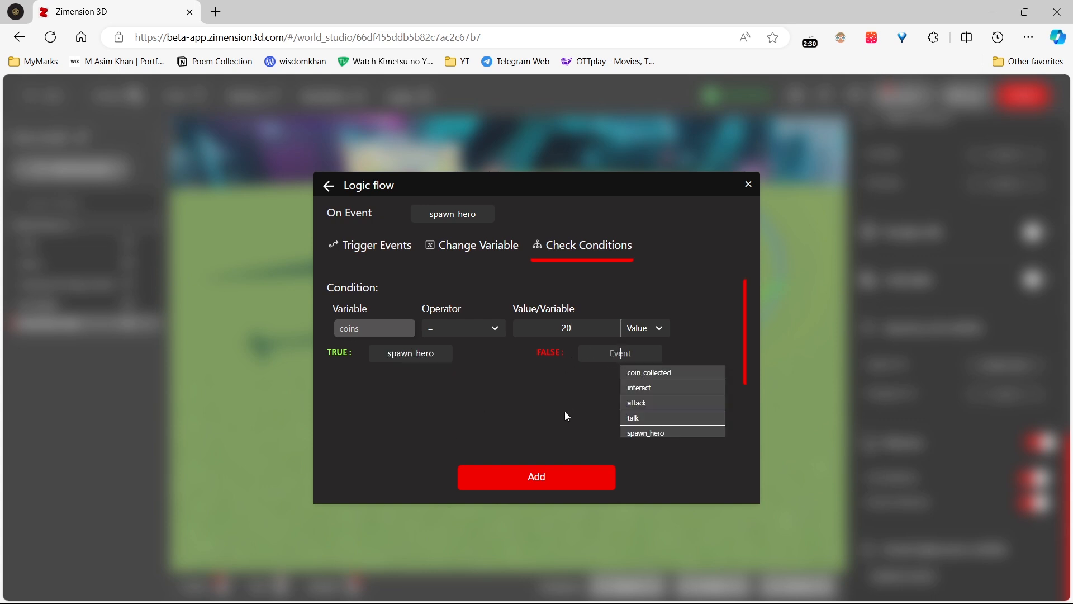
{"action": "left_click", "coordinate": [558, 484]}
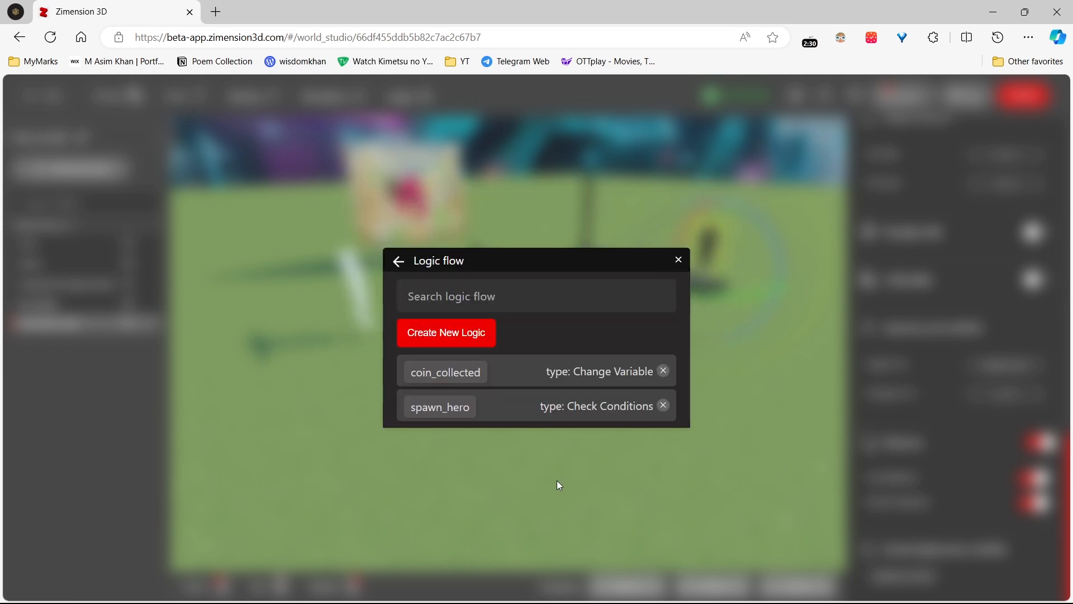
{"action": "left_click", "coordinate": [678, 261]}
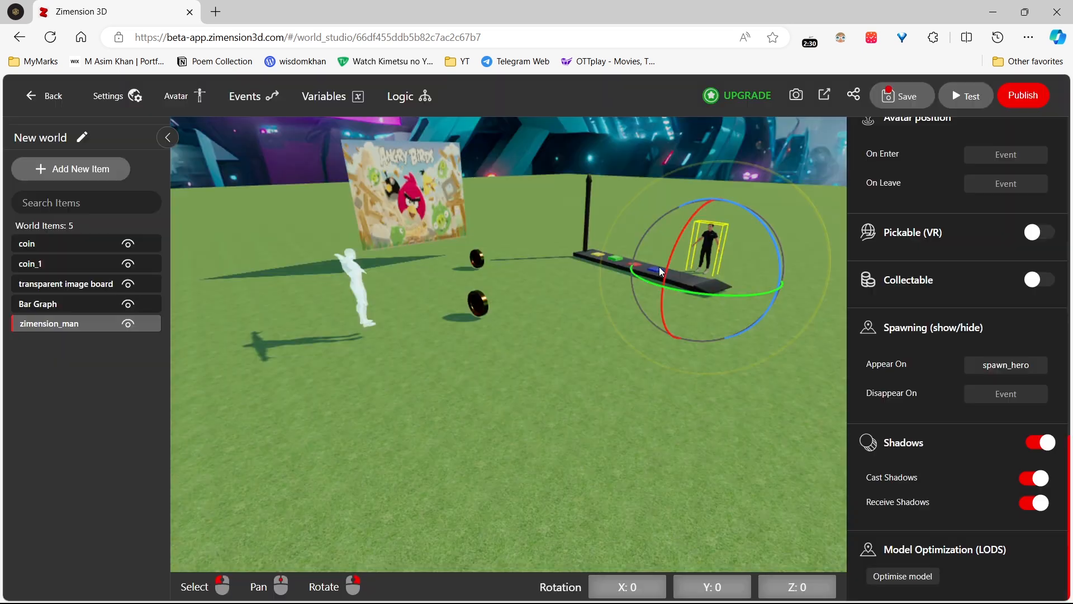
Step: Save the world and open its published URL in a new browser tab
{"action": "left_click", "coordinate": [897, 98]}
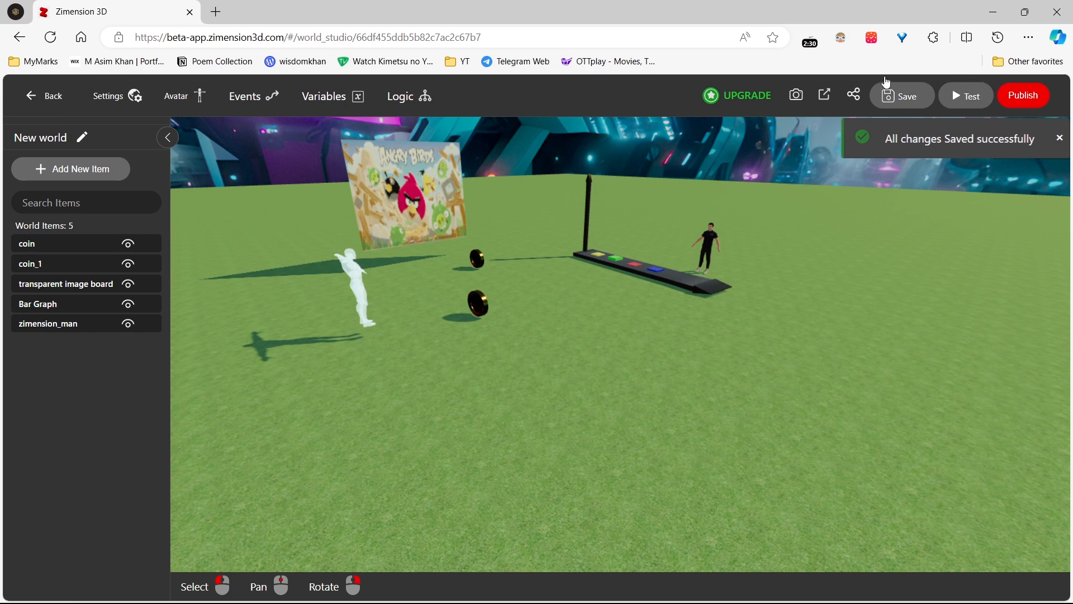
{"action": "left_click", "coordinate": [1033, 94]}
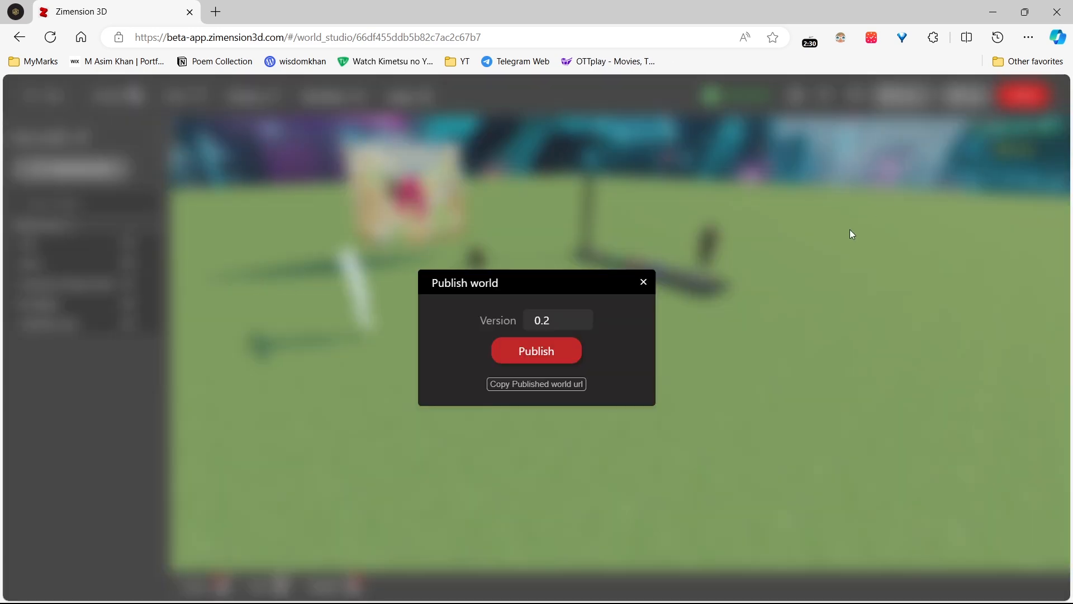
{"action": "left_click", "coordinate": [543, 386]}
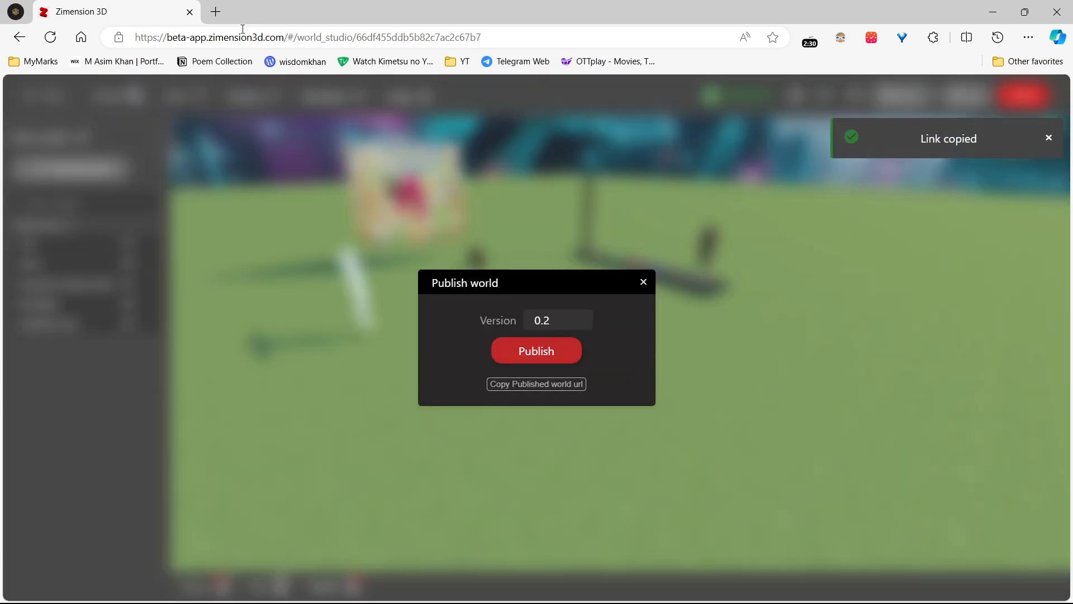
{"action": "left_click", "coordinate": [216, 12]}
{"action": "key", "text": "ctrl+v"}
{"action": "key", "text": "Return"}
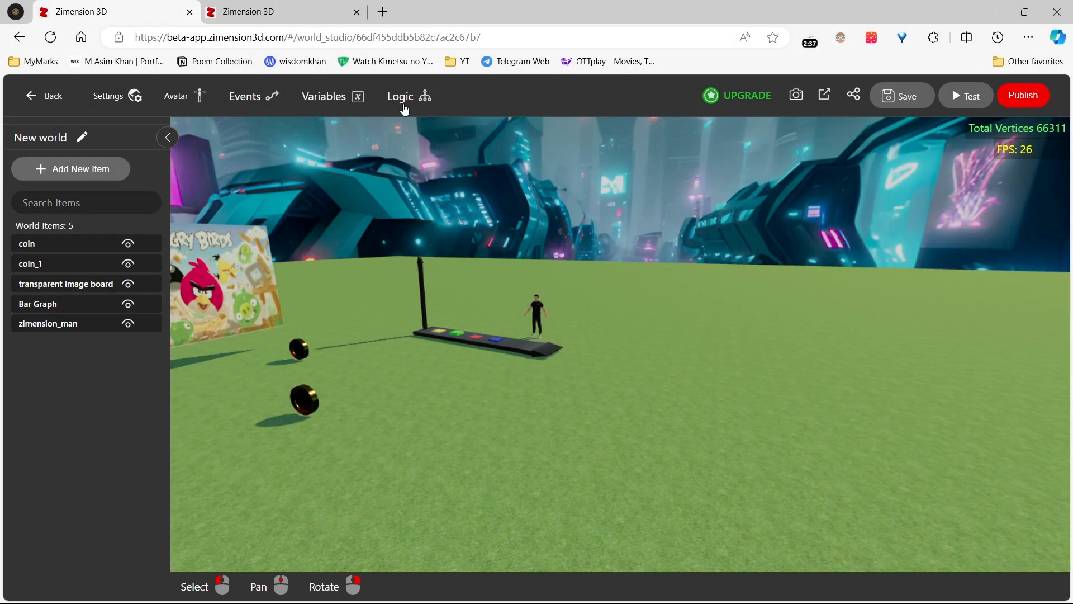
Step: Review the condition and events of the coin_collected Check Conditions logic flow in the world editor, then close it
{"action": "left_click", "coordinate": [408, 96]}
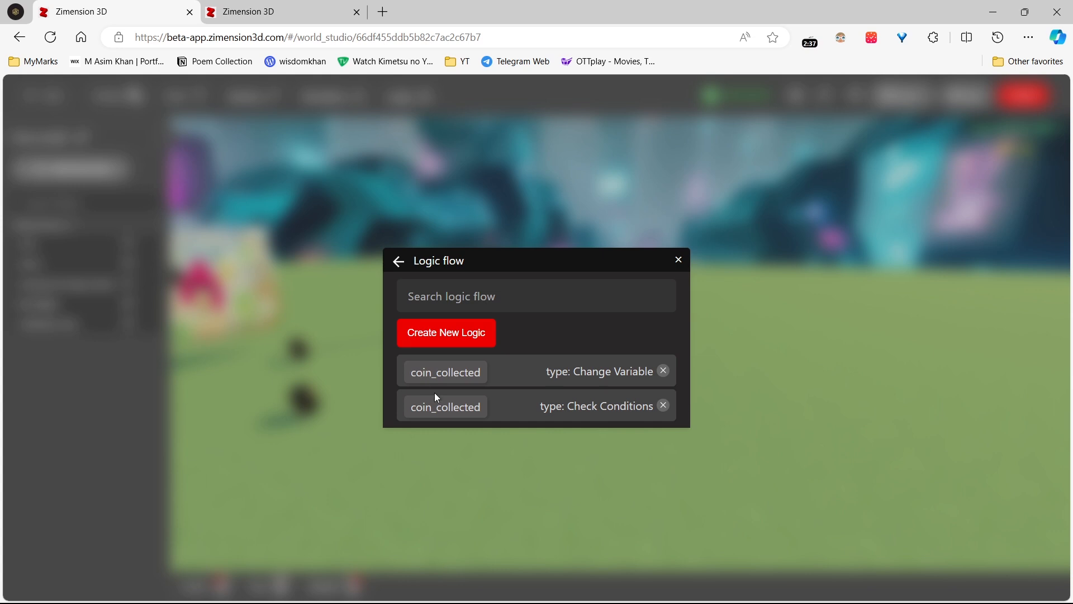
{"action": "left_click", "coordinate": [446, 403]}
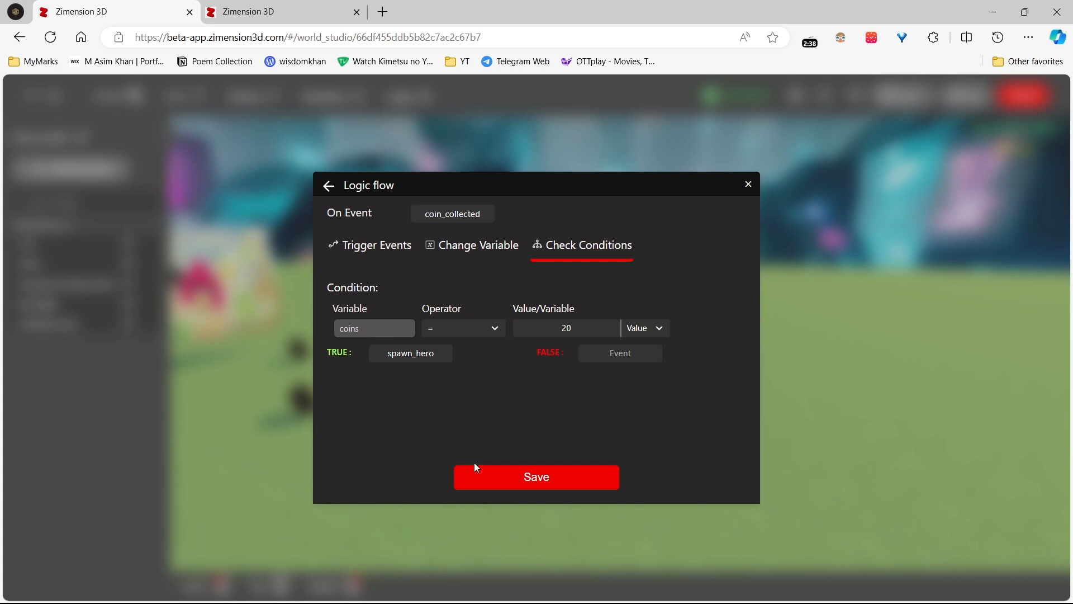
{"action": "left_click", "coordinate": [747, 185]}
Step: Publish the world as version 0.4 and close the publishing dialog
{"action": "left_click", "coordinate": [1024, 96]}
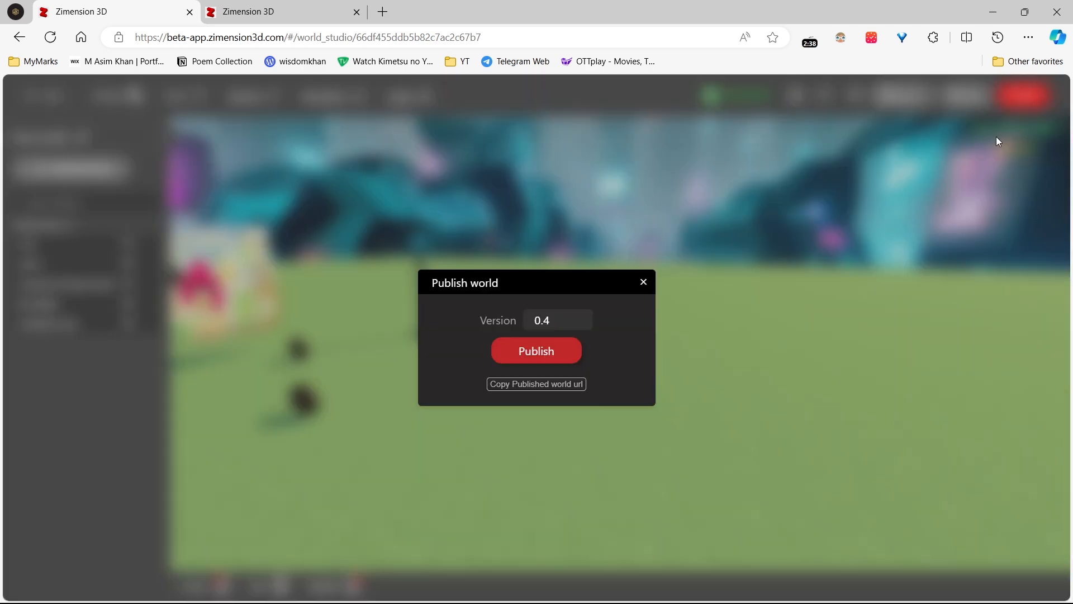
{"action": "left_click", "coordinate": [515, 350]}
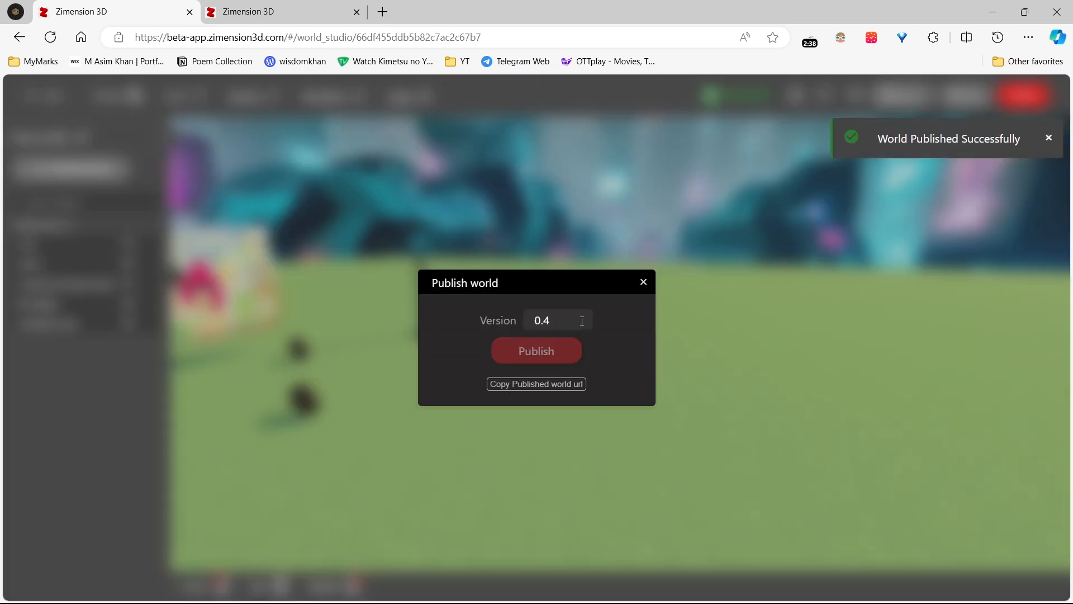
{"action": "left_click", "coordinate": [643, 283]}
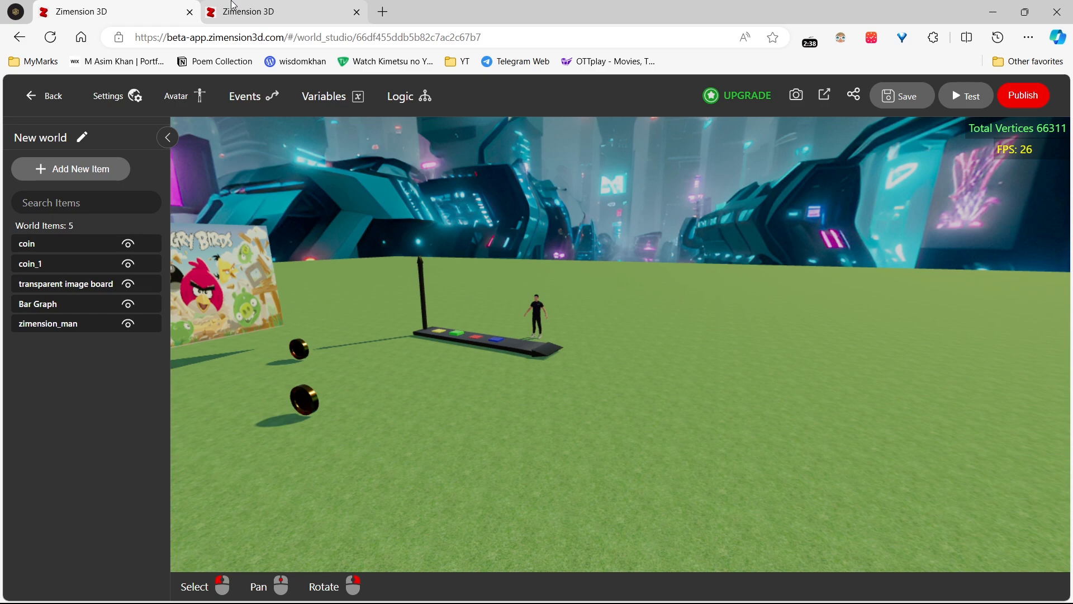
Step: Exit the running session in the published world's tab and start the world again in fullscreen
{"action": "left_click", "coordinate": [257, 12]}
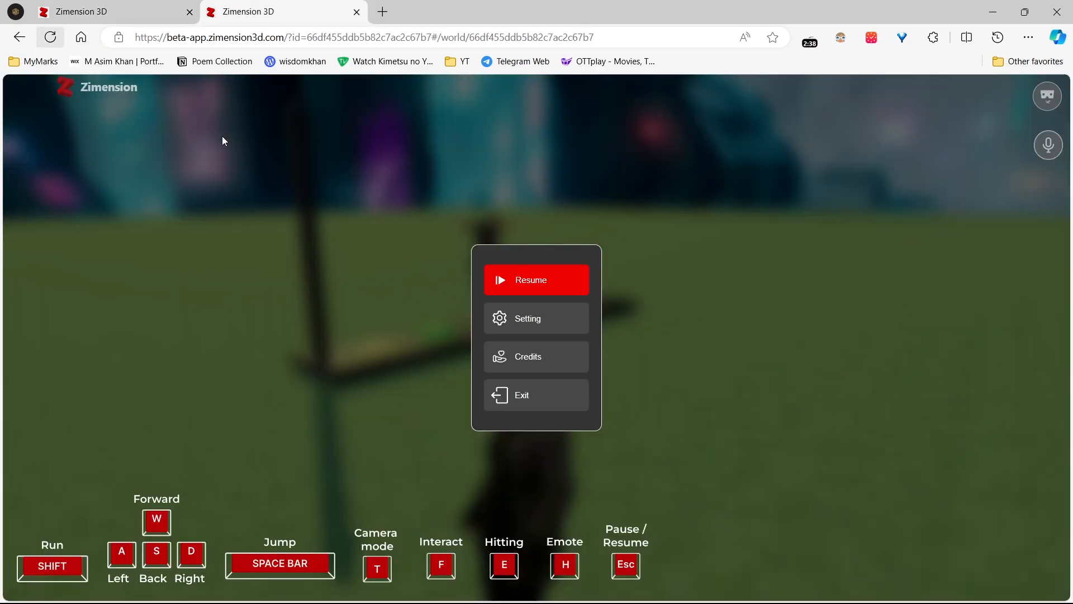
{"action": "left_click", "coordinate": [530, 292]}
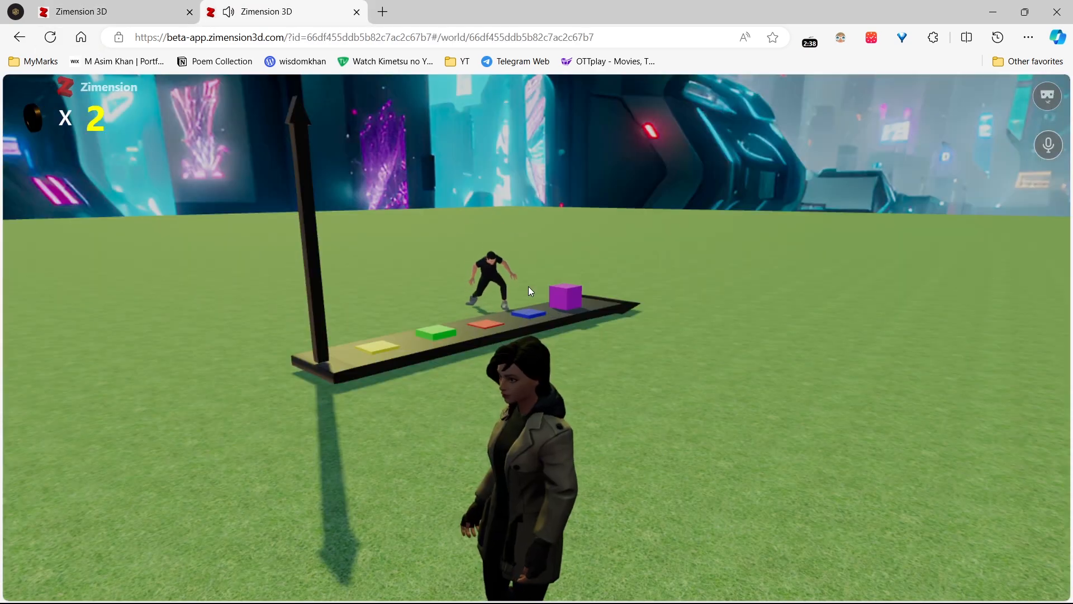
{"action": "key", "text": "Escape"}
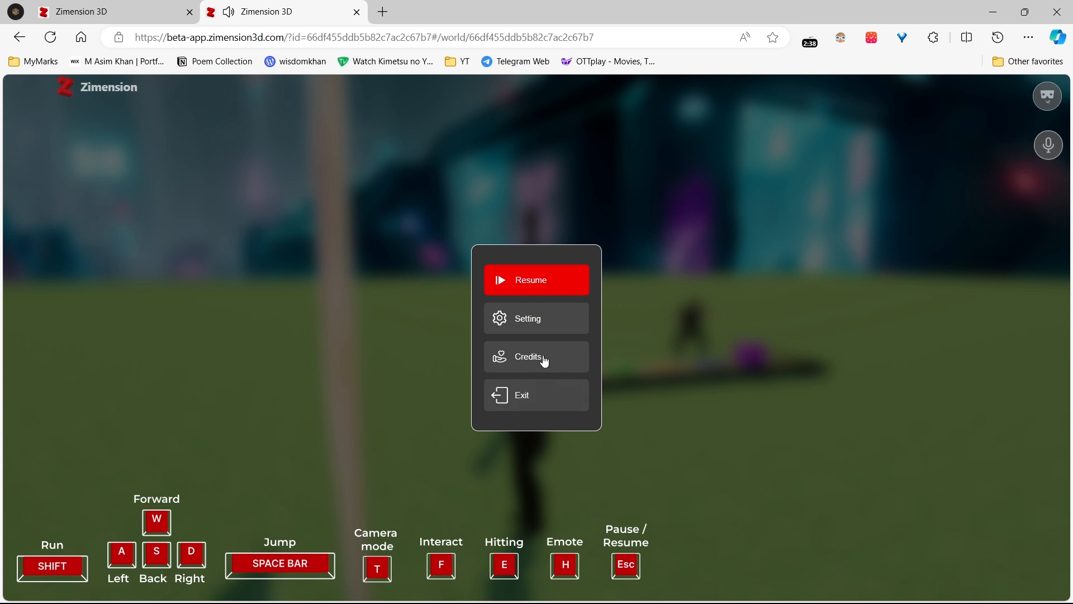
{"action": "left_click", "coordinate": [538, 405]}
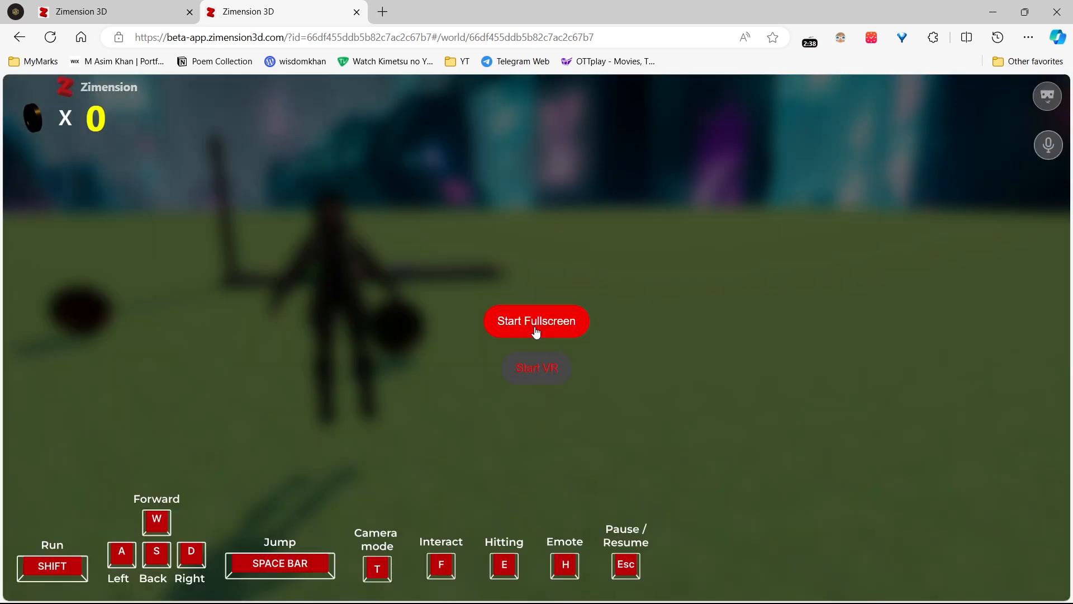
{"action": "left_click", "coordinate": [537, 333]}
Step: Test the published world by walking the avatar through both coins and over to the bar graph and the hero
{"action": "key", "text": "w"}
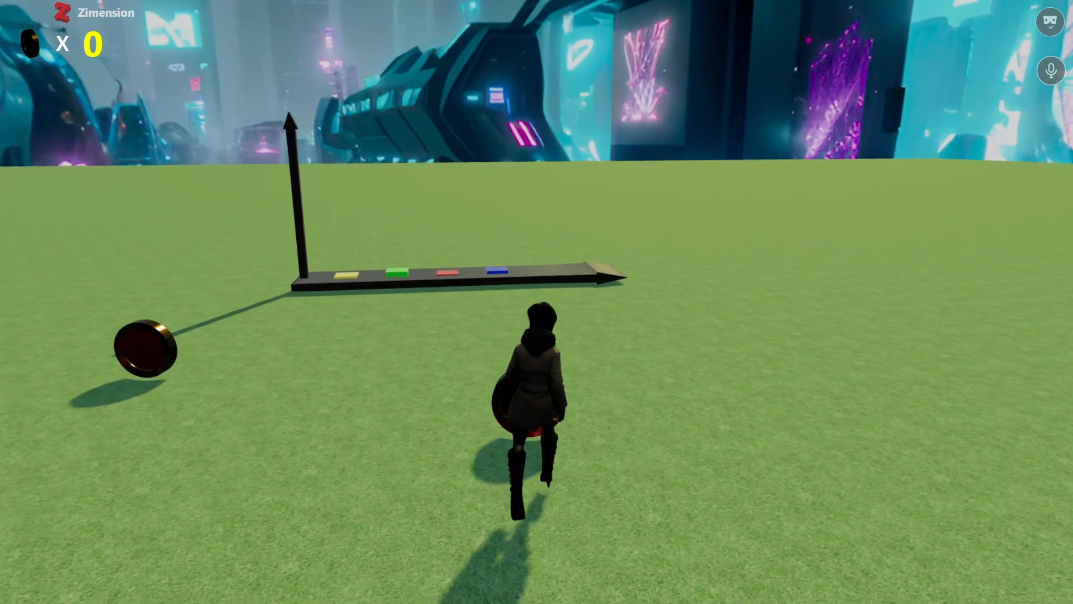
{"action": "key", "text": "w"}
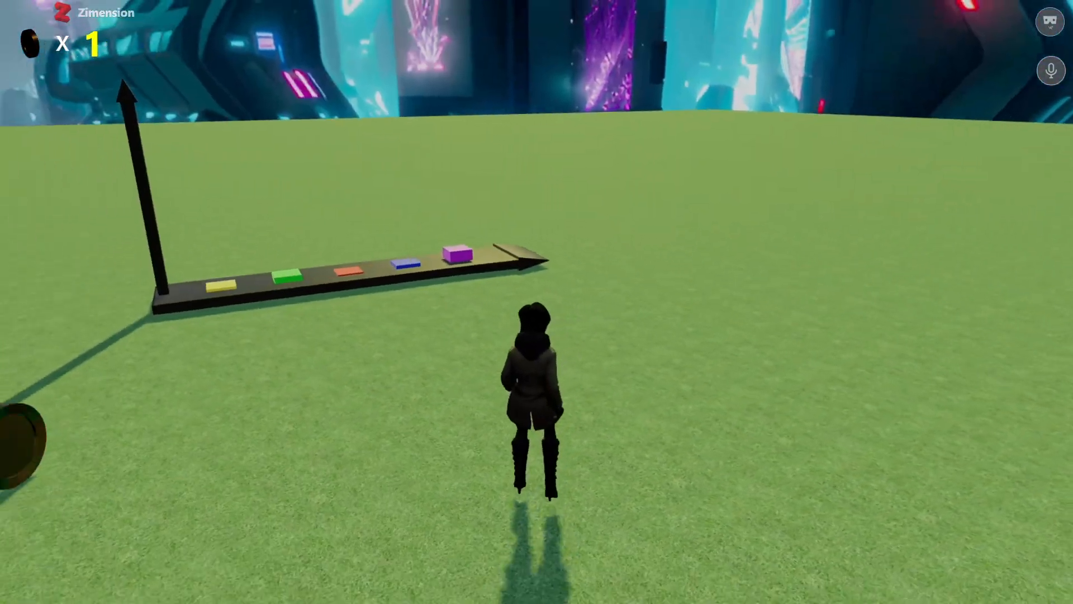
{"action": "key", "text": "a"}
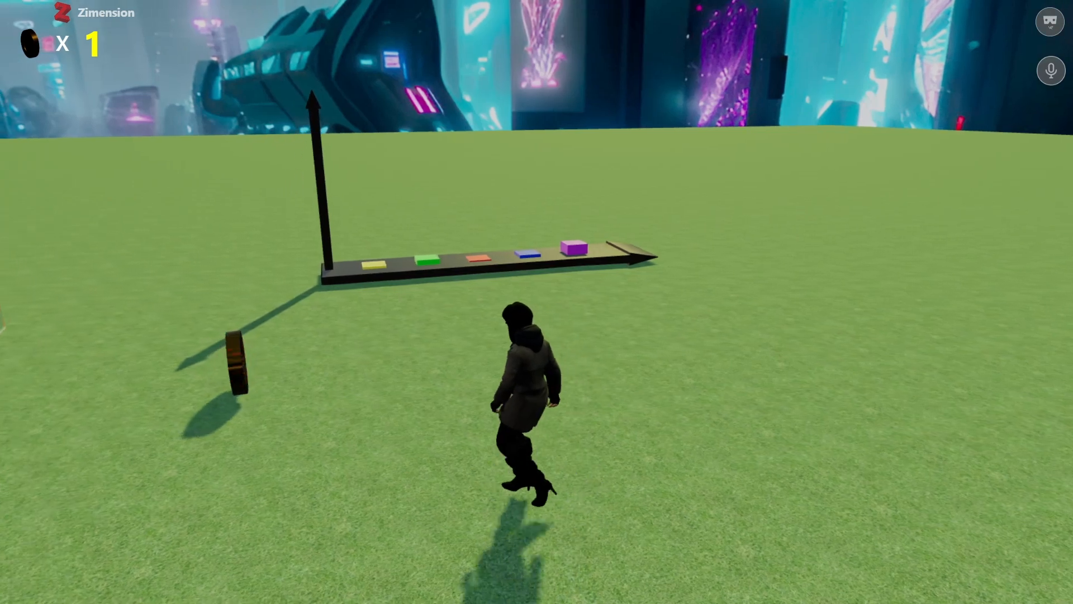
{"action": "key", "text": "a"}
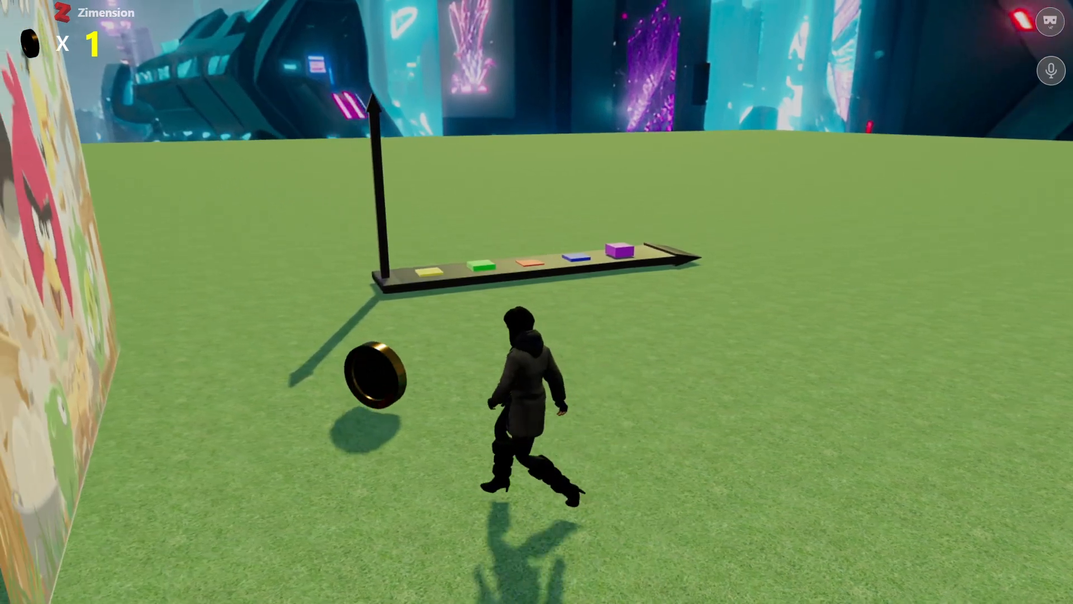
{"action": "key", "text": "a"}
{"action": "key", "text": "w"}
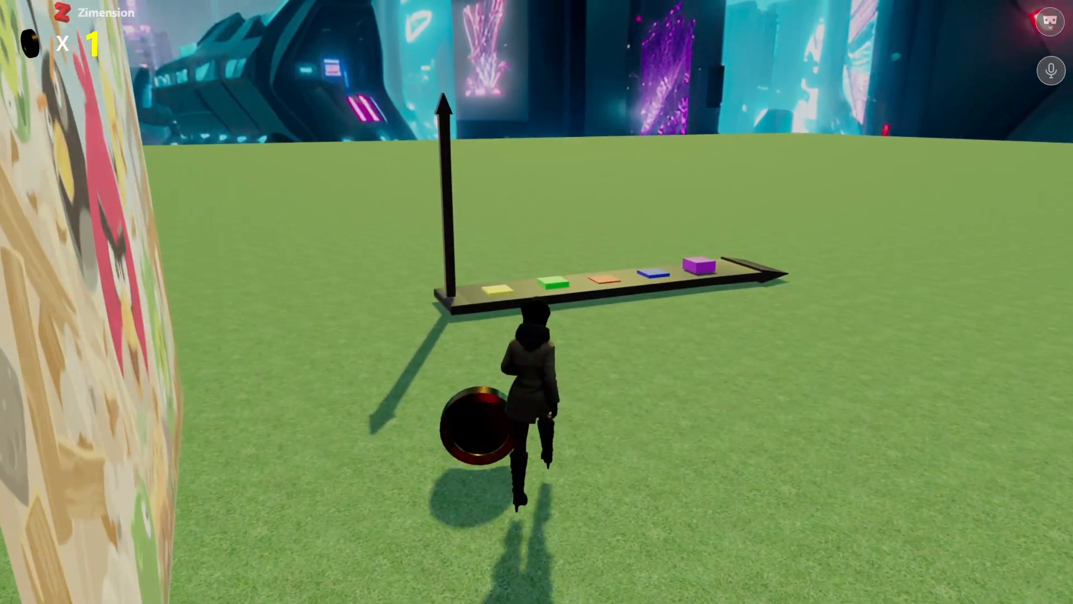
{"action": "key", "text": "w"}
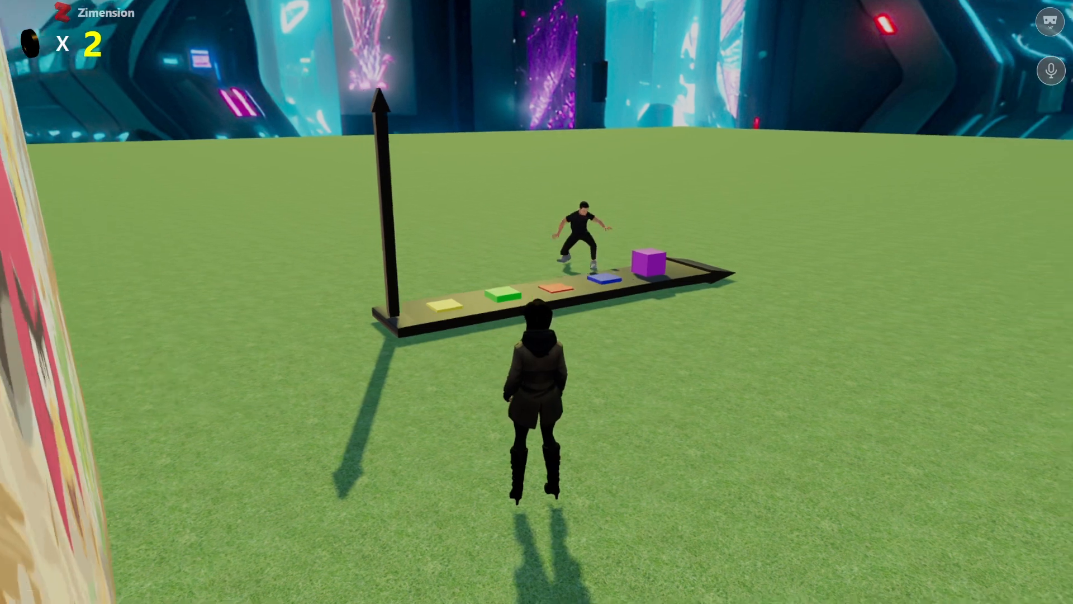
{"action": "key", "text": "w"}
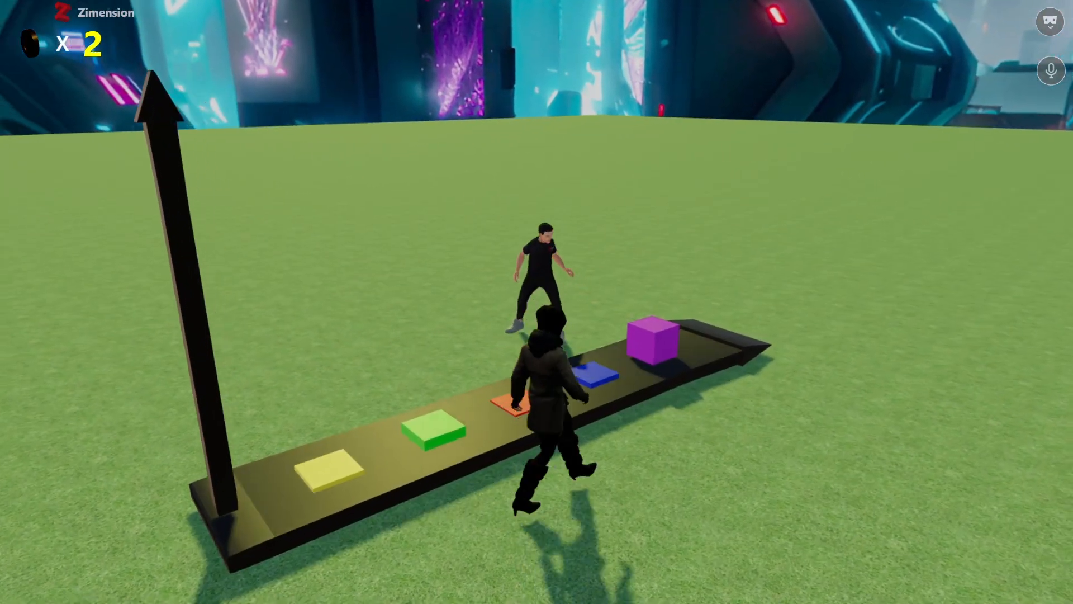
{"action": "key", "text": "d"}
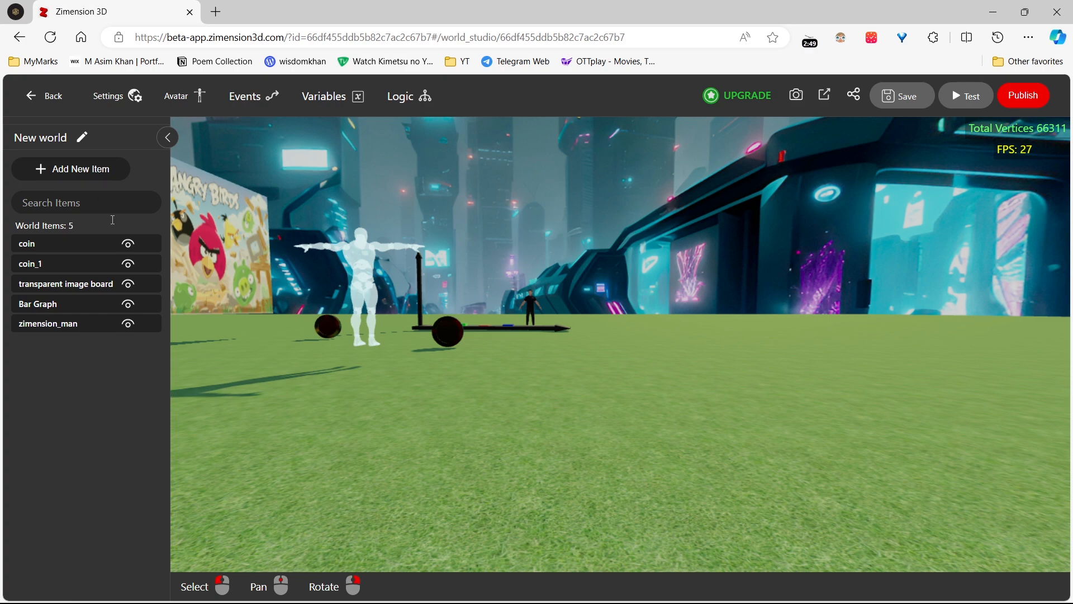
Step: Open the item library from the world editor and look at the My Files section
{"action": "right_click_drag", "start_coordinate": [506, 384], "coordinate": [488, 407]}
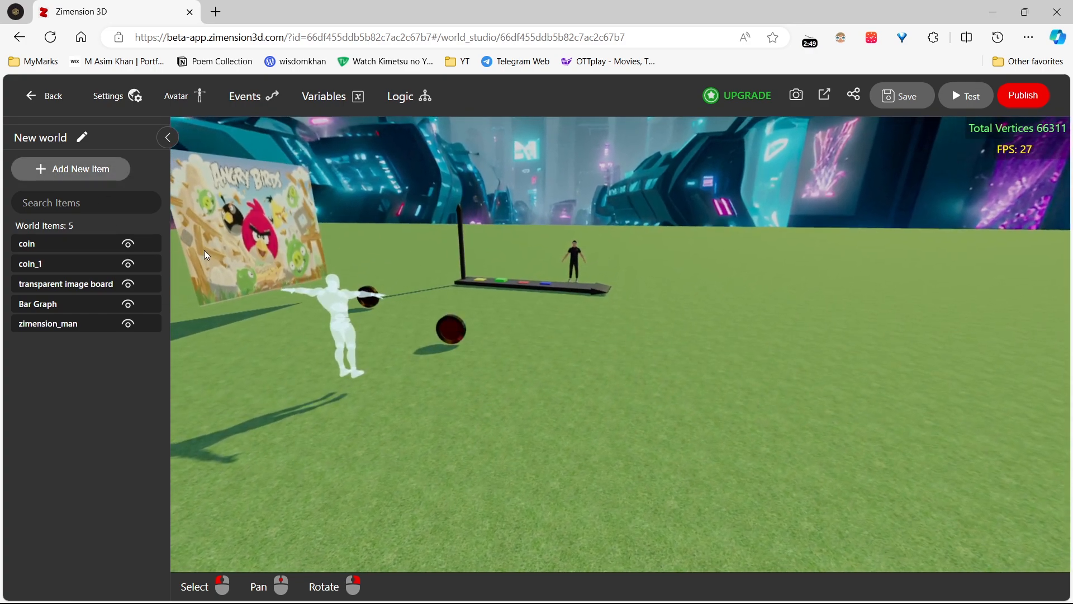
{"action": "left_click", "coordinate": [112, 169]}
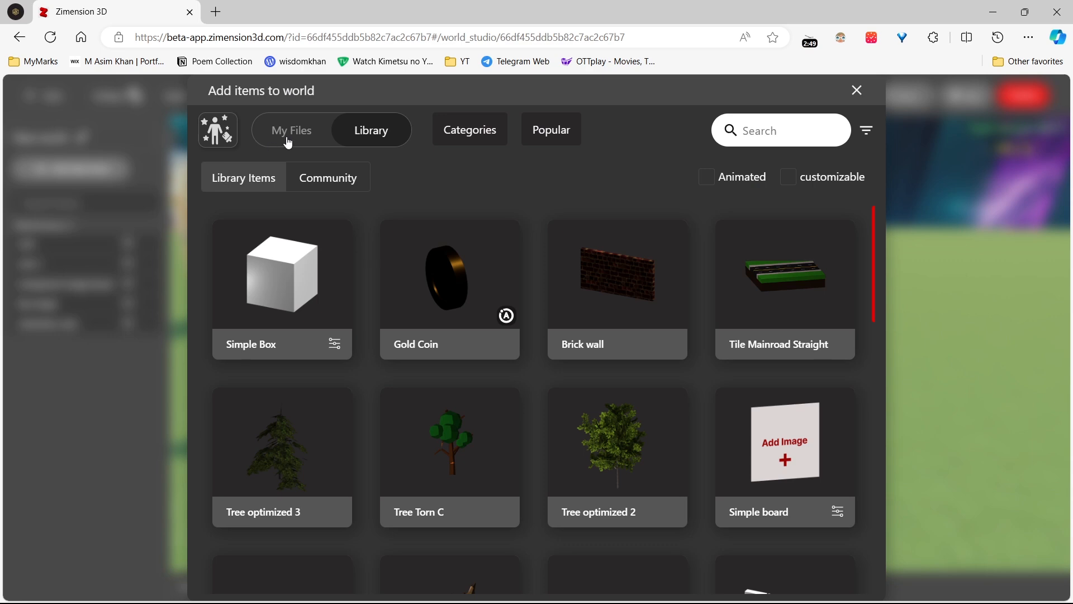
{"action": "left_click", "coordinate": [290, 144]}
{"action": "left_click", "coordinate": [509, 144]}
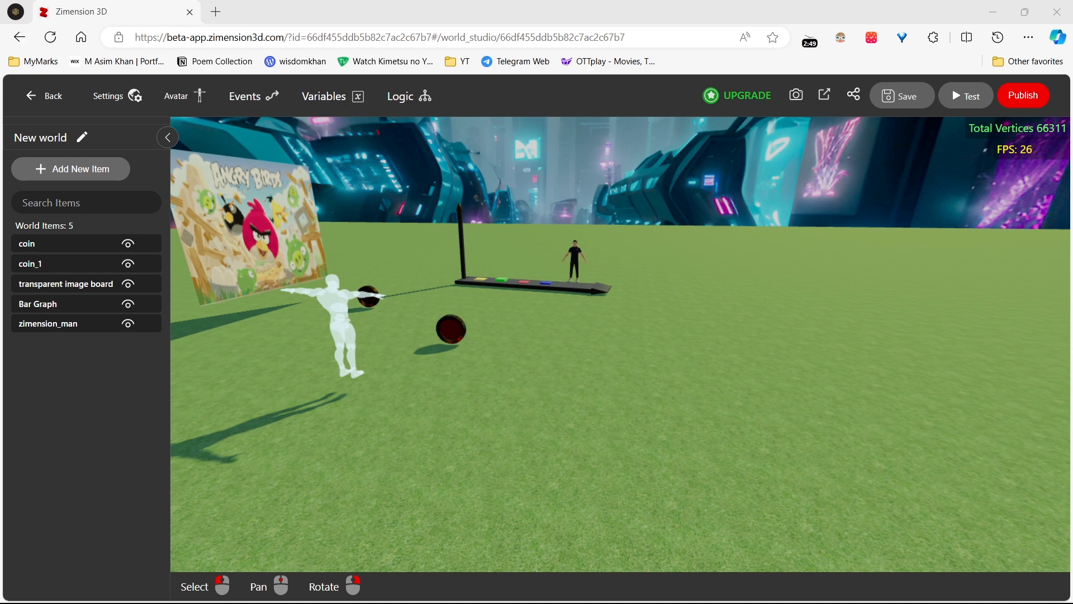
Step: Add the low-poly_truck_car_drifter model to the world and move it to about X 331, Z 43
{"action": "double_click", "coordinate": [316, 218]}
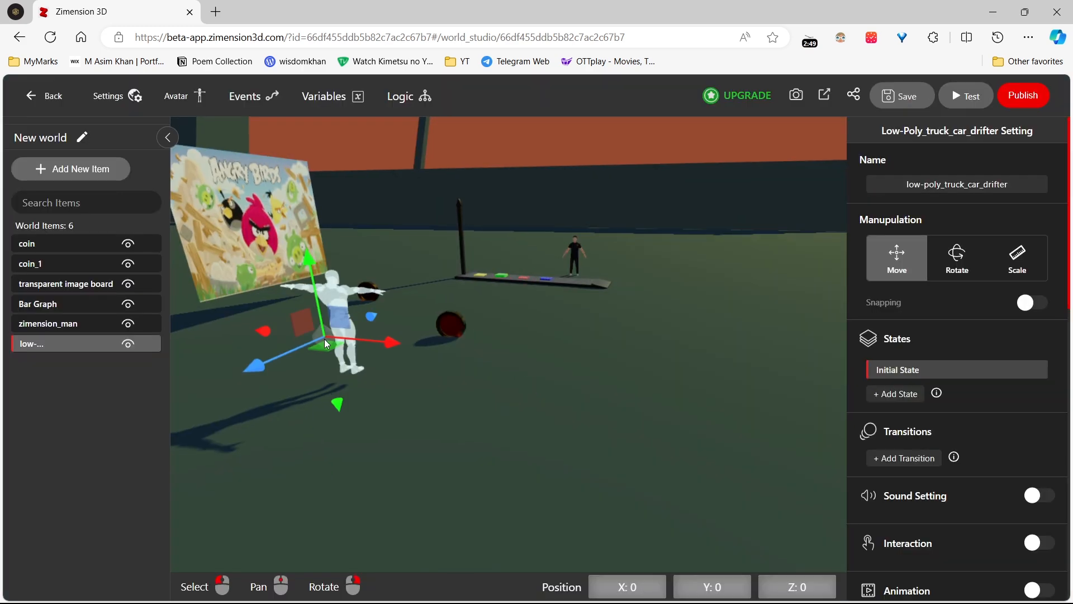
{"action": "left_click_drag", "start_coordinate": [419, 362], "coordinate": [600, 350]}
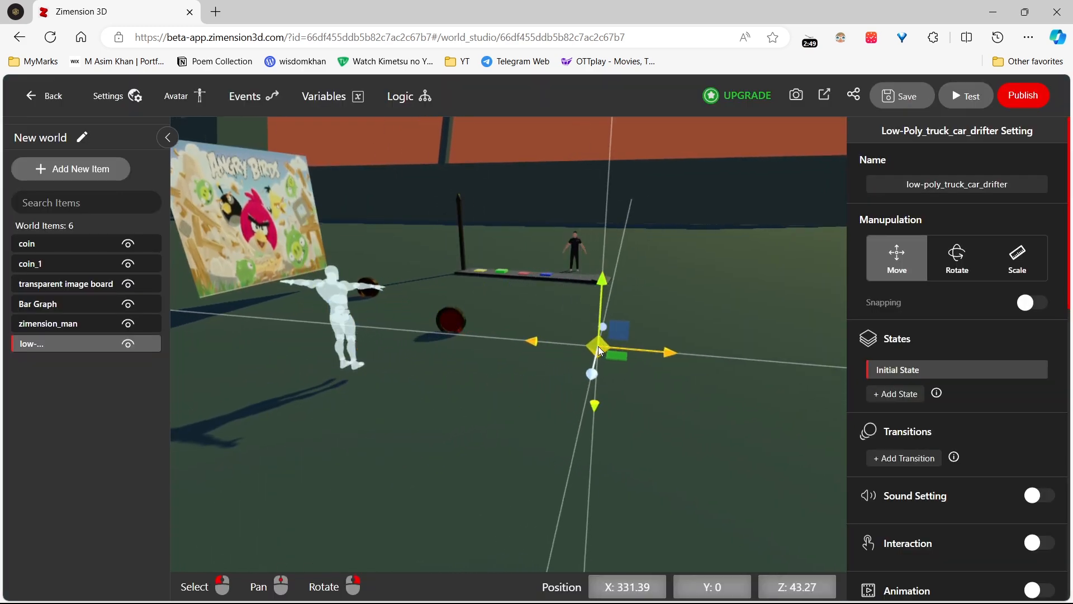
Step: Scale the truck uniformly to 0.06 on all three axes and deselect it
{"action": "left_click", "coordinate": [1008, 275]}
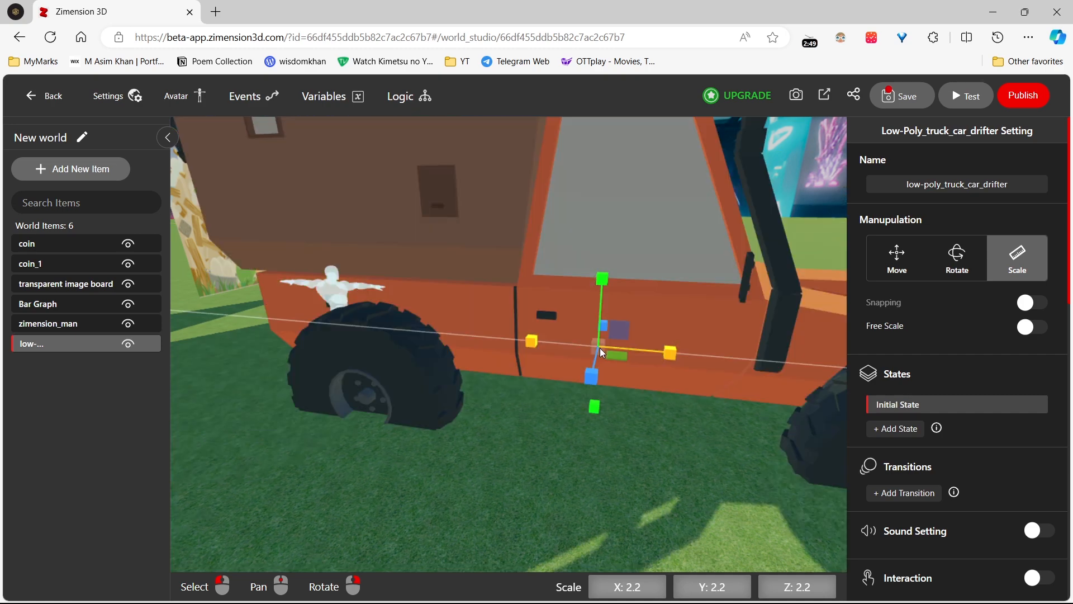
{"action": "scroll", "coordinate": [602, 348], "scroll_direction": "down", "scroll_amount": 5}
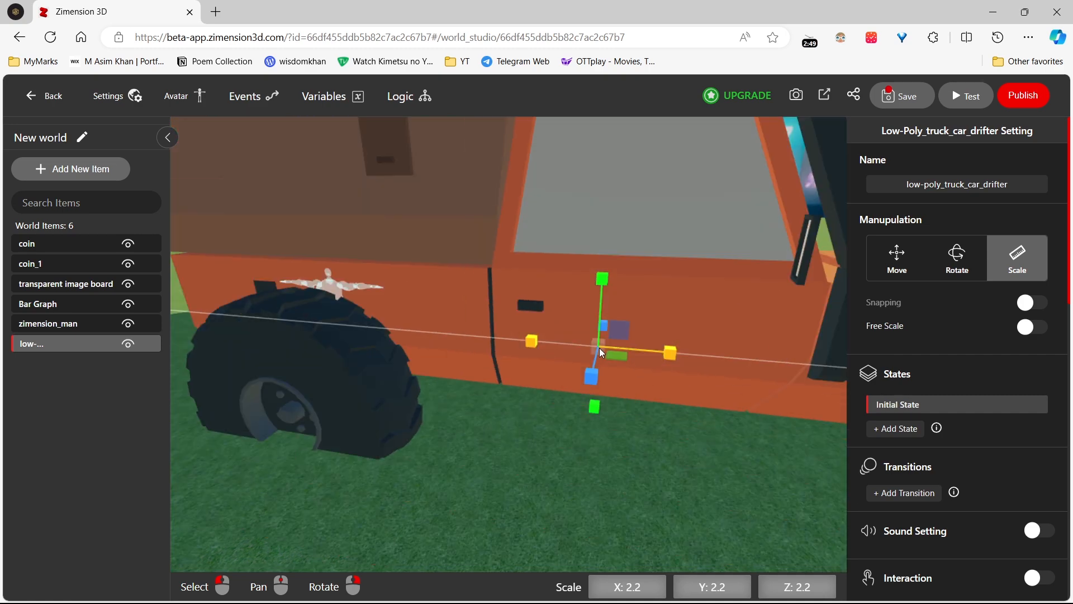
{"action": "scroll", "coordinate": [601, 351], "scroll_direction": "down", "scroll_amount": 3}
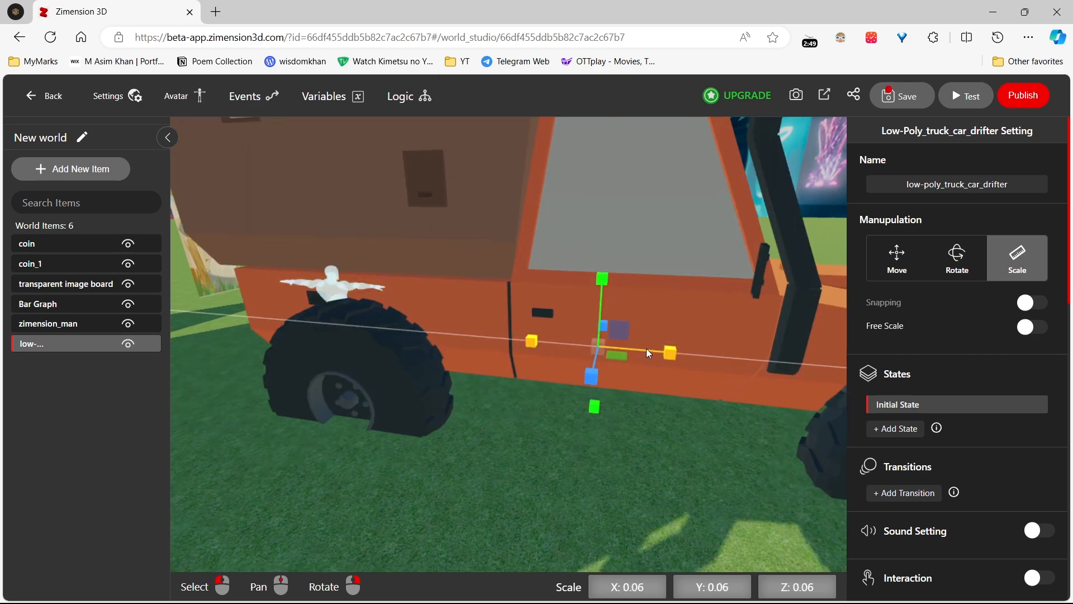
{"action": "scroll", "coordinate": [646, 351], "scroll_direction": "down", "scroll_amount": 5}
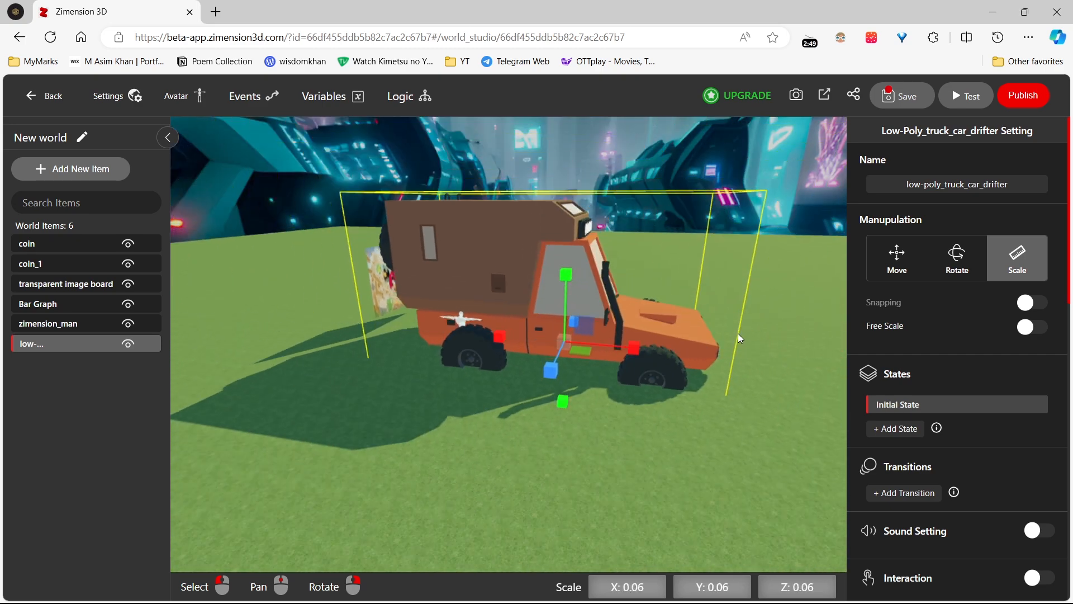
{"action": "left_click", "coordinate": [738, 336]}
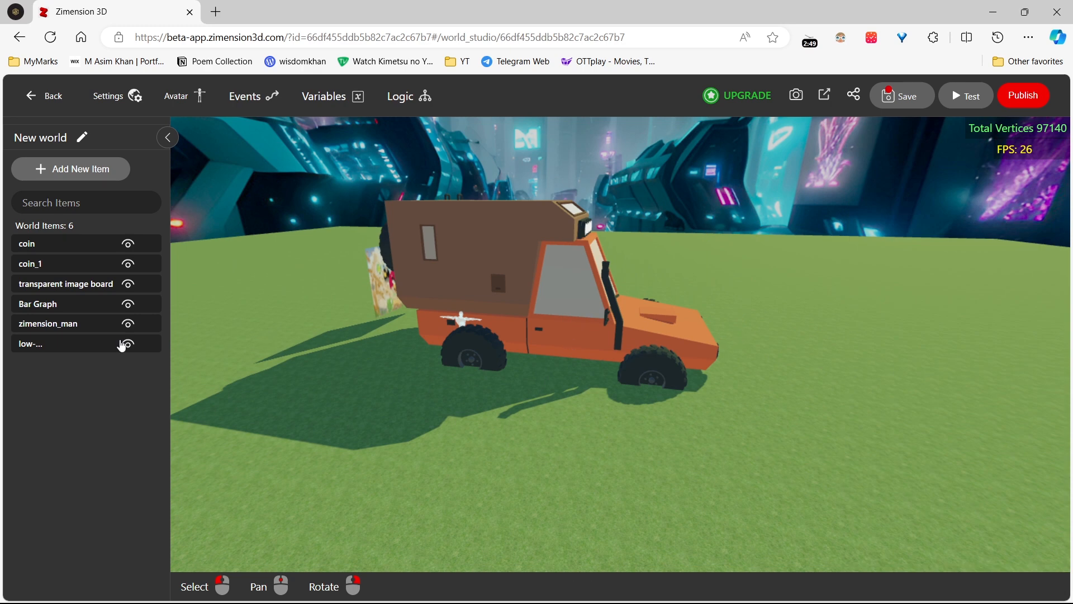
Step: Reposition the truck on the ground behind the far end of the bar graph and rotate it to about -2.22 around Y
{"action": "left_click", "coordinate": [45, 343]}
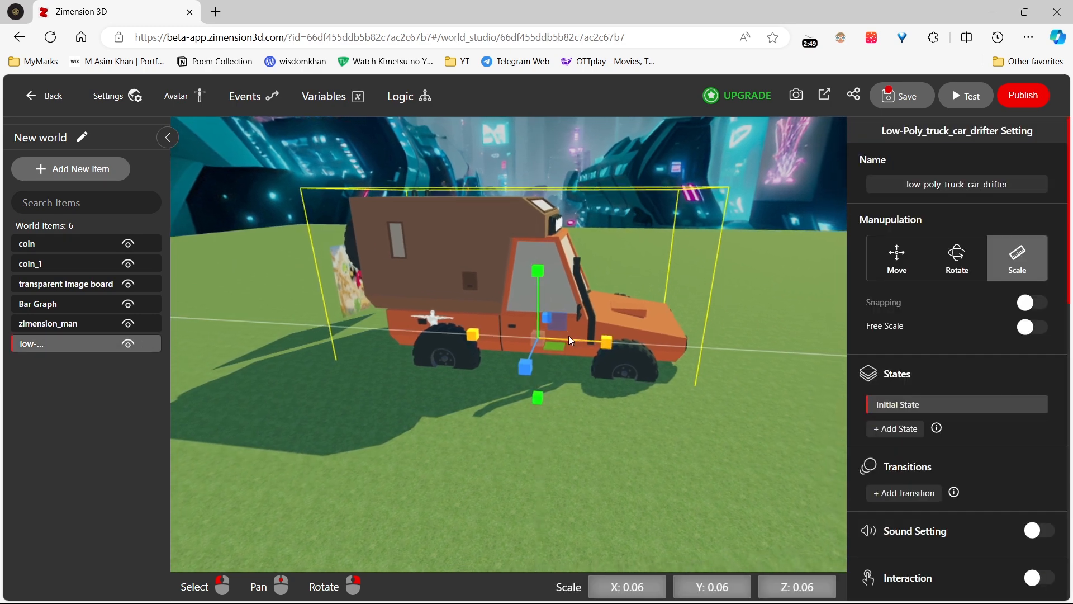
{"action": "key", "text": "w"}
{"action": "left_click_drag", "start_coordinate": [602, 342], "coordinate": [736, 347]}
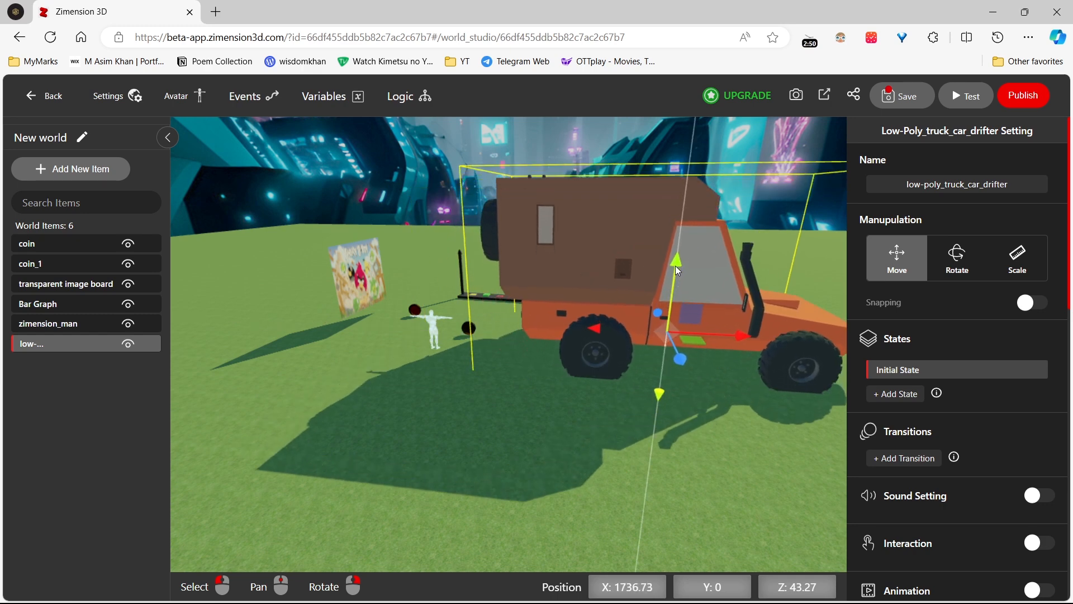
{"action": "left_click_drag", "start_coordinate": [676, 260], "coordinate": [672, 261]}
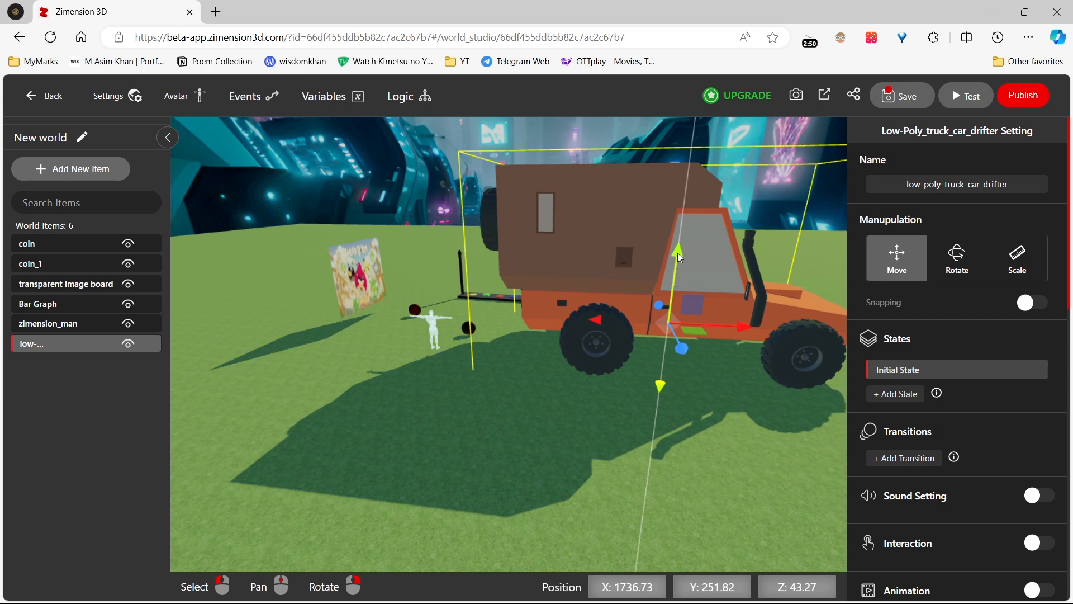
{"action": "left_click_drag", "start_coordinate": [680, 258], "coordinate": [649, 298]}
{"action": "left_click", "coordinate": [948, 267]}
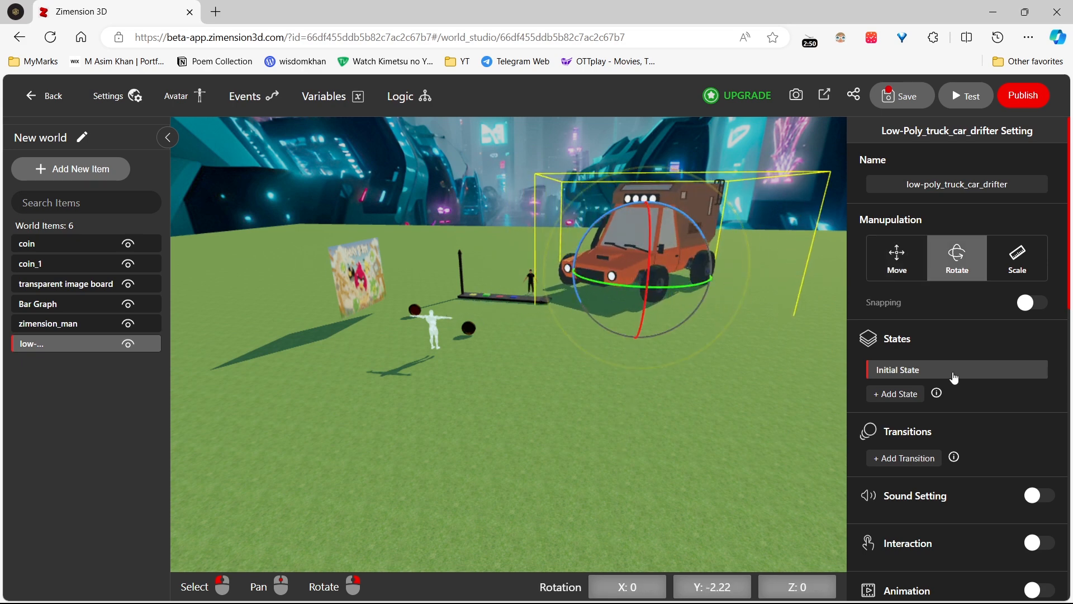
Step: Enable animation for the truck and add a looping Car engine action that plays on start, with reset on finish and no stop event
{"action": "scroll", "coordinate": [964, 387], "scroll_direction": "down", "scroll_amount": 1}
{"action": "scroll", "coordinate": [964, 387], "scroll_direction": "down", "scroll_amount": 5}
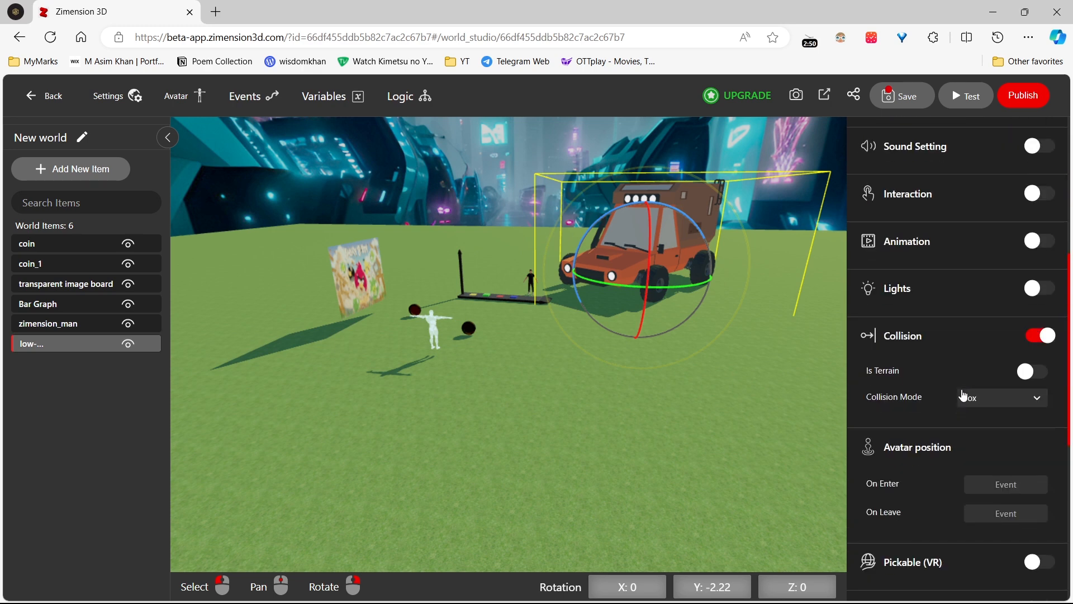
{"action": "left_click", "coordinate": [1041, 244]}
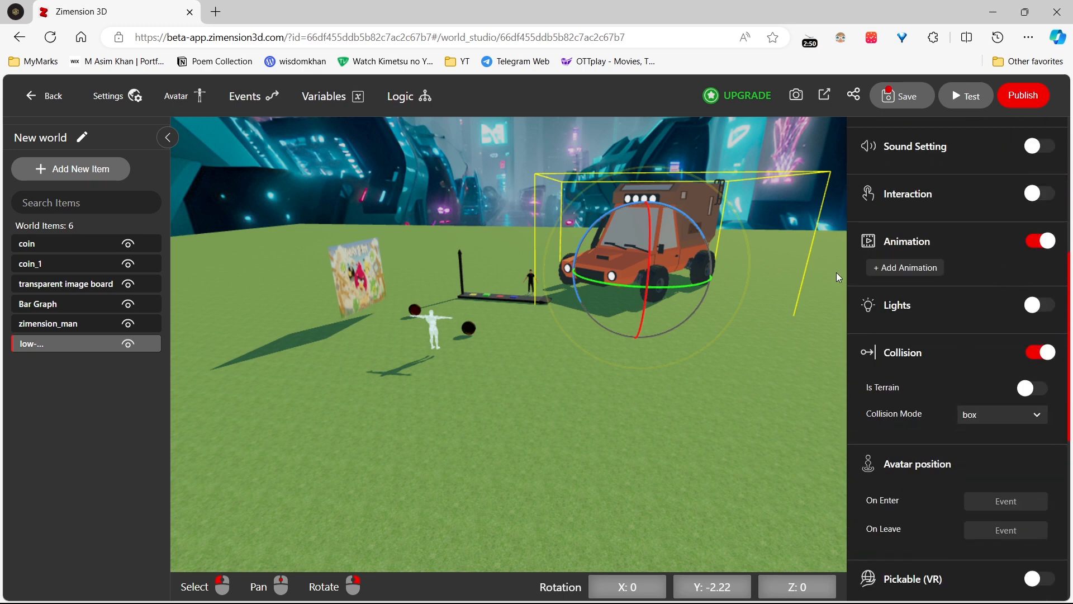
{"action": "left_click", "coordinate": [901, 267]}
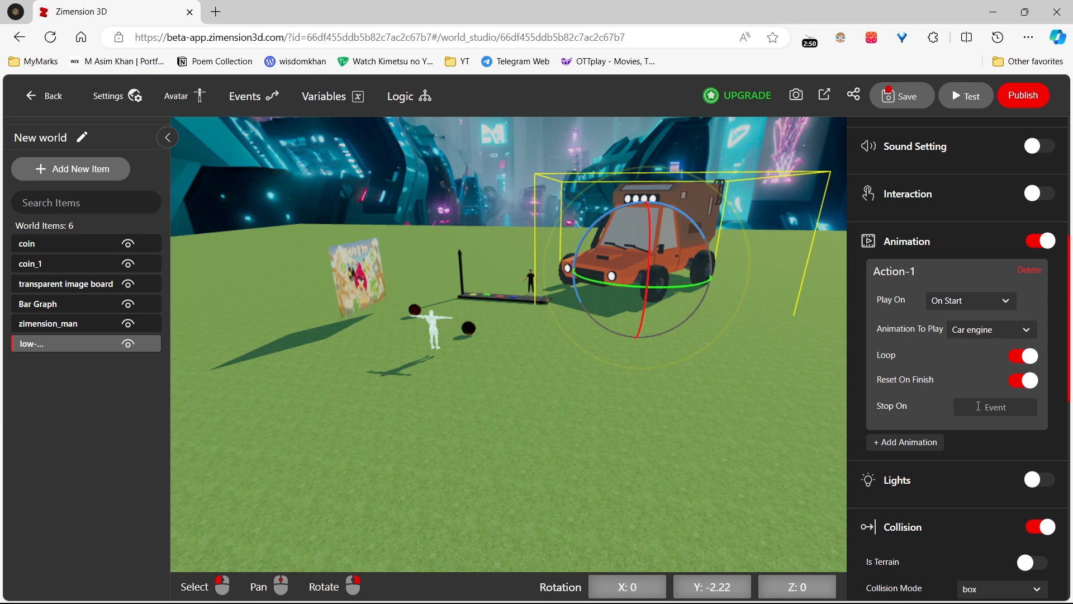
{"action": "left_click", "coordinate": [979, 406]}
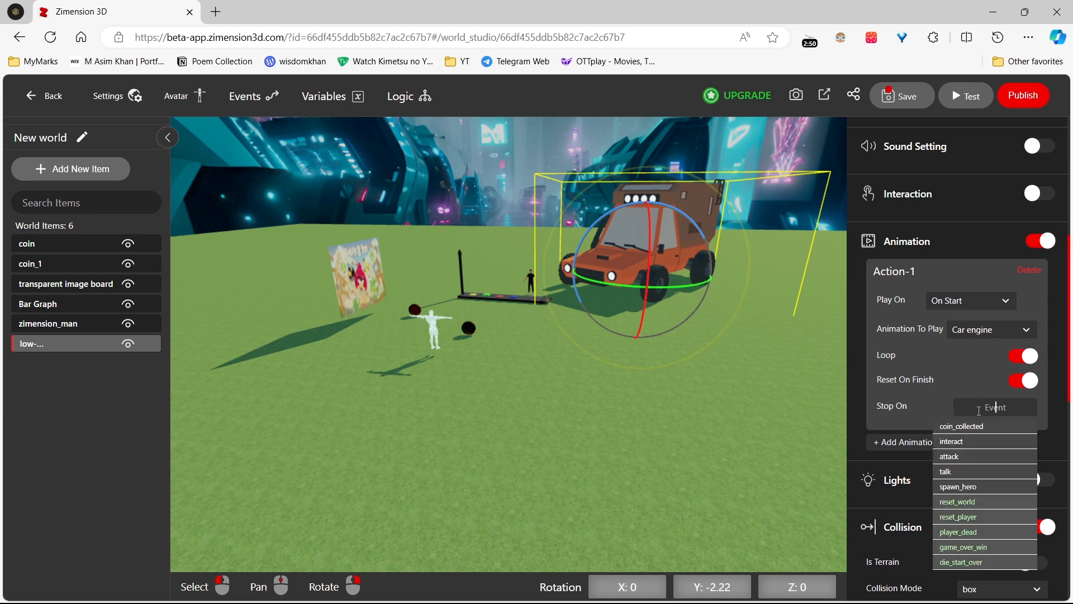
{"action": "left_click", "coordinate": [932, 379]}
{"action": "scroll", "coordinate": [949, 315], "scroll_direction": "up", "scroll_amount": 1}
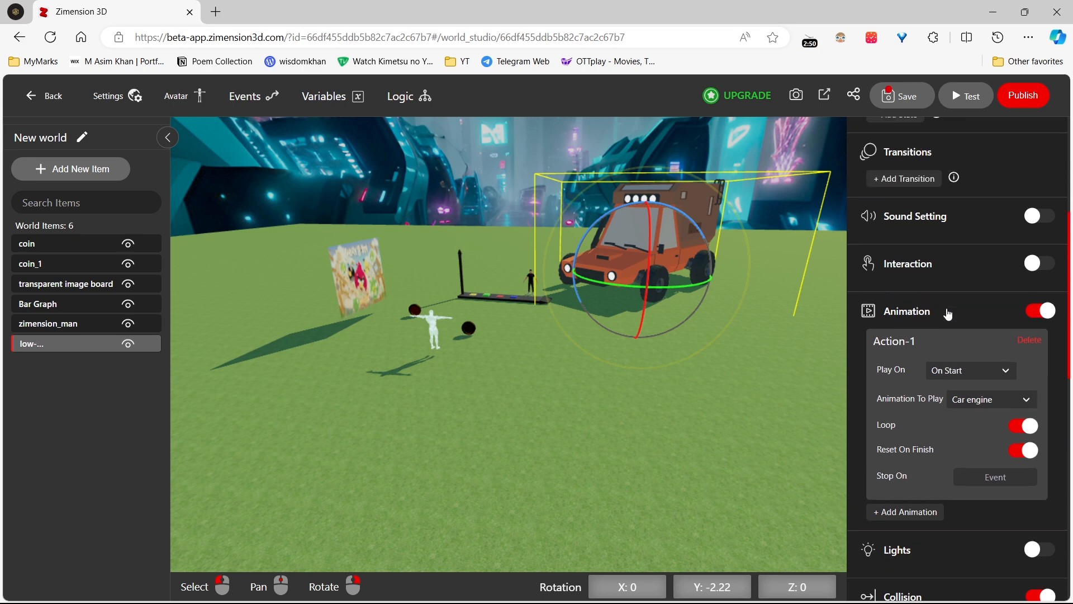
{"action": "scroll", "coordinate": [949, 313], "scroll_direction": "up", "scroll_amount": 3}
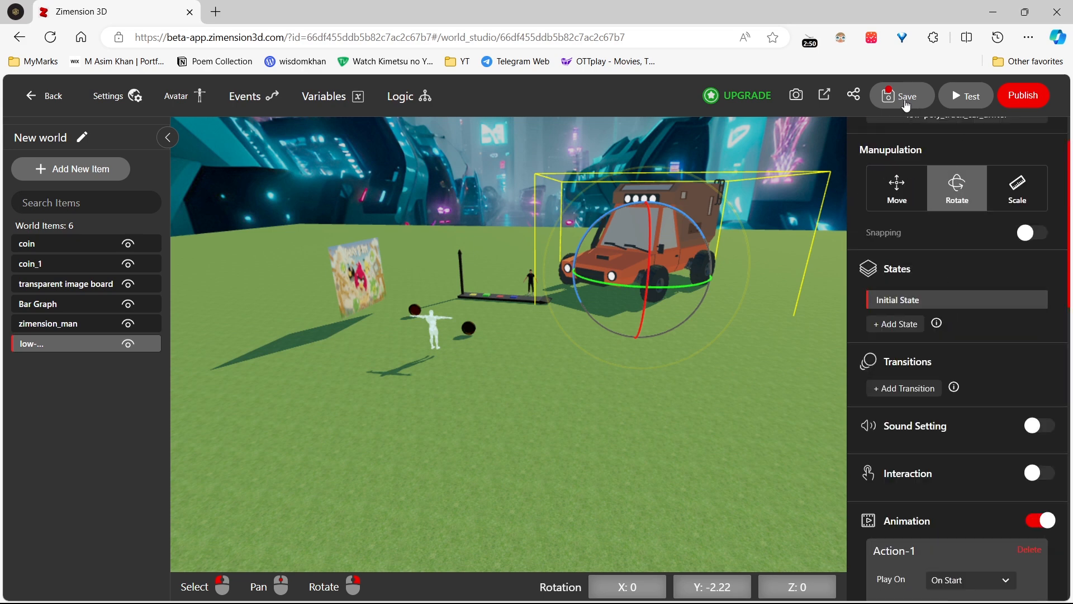
Step: Save the world, publish it as version 0.4 and copy the published world's URL
{"action": "left_click", "coordinate": [906, 99]}
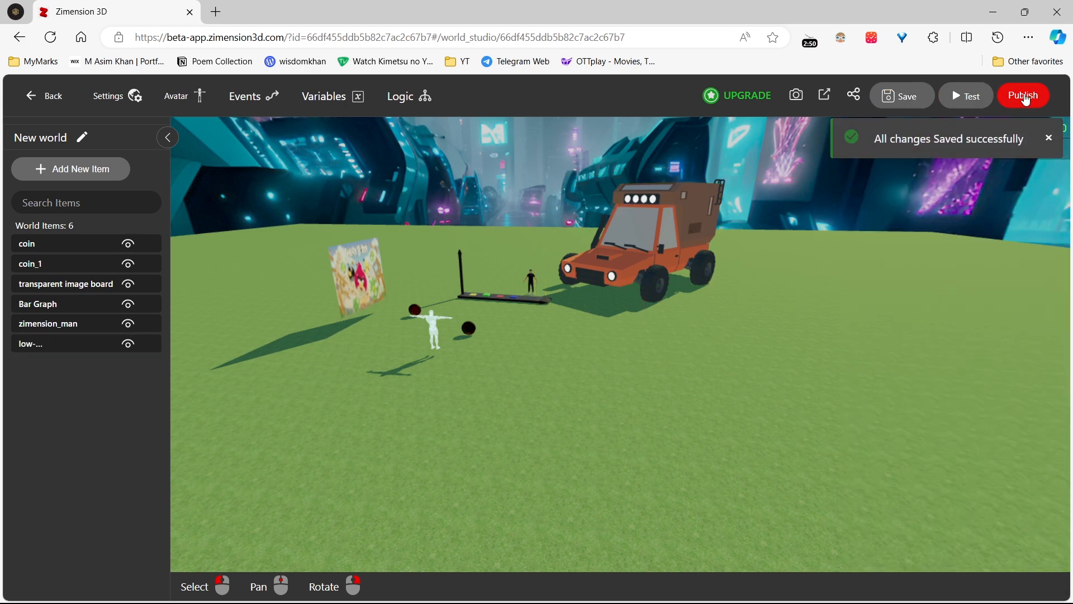
{"action": "left_click", "coordinate": [1026, 97]}
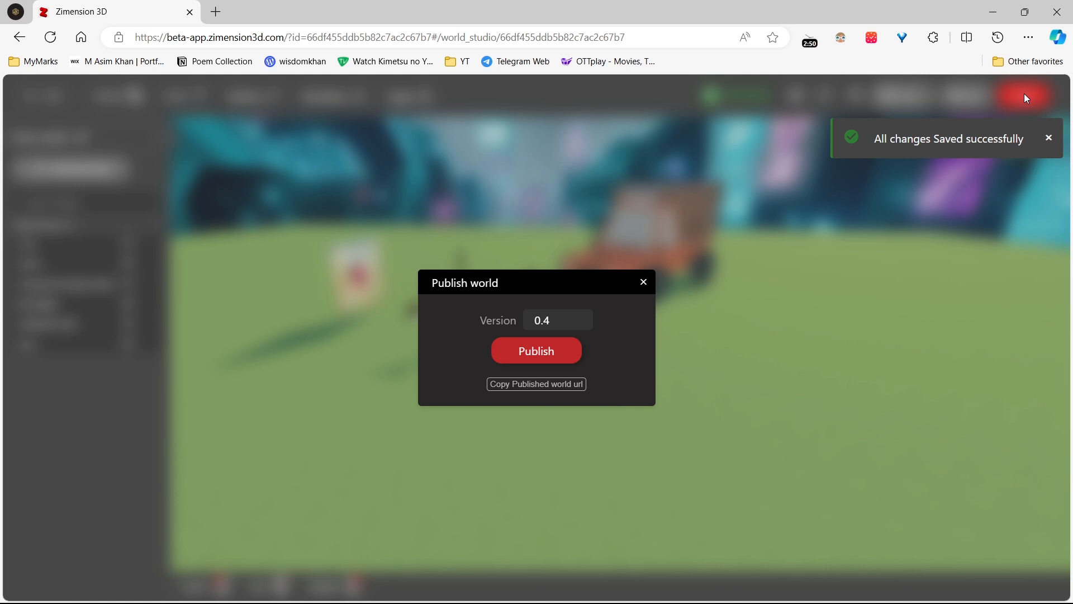
{"action": "left_click", "coordinate": [542, 361]}
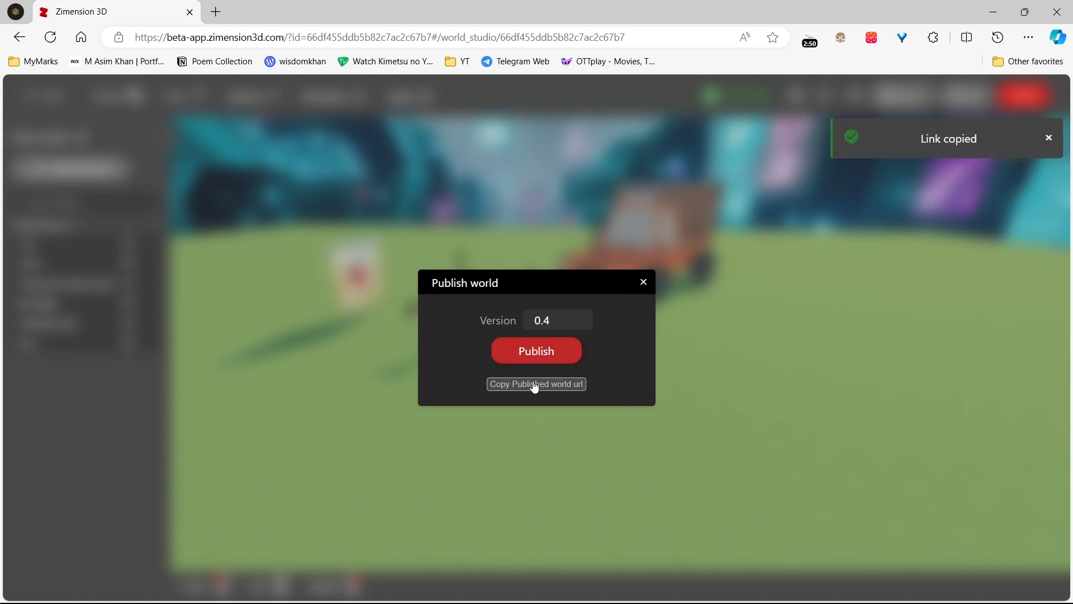
Step: Open the published world's URL in a new browser tab and start the world in fullscreen
{"action": "left_click", "coordinate": [216, 12]}
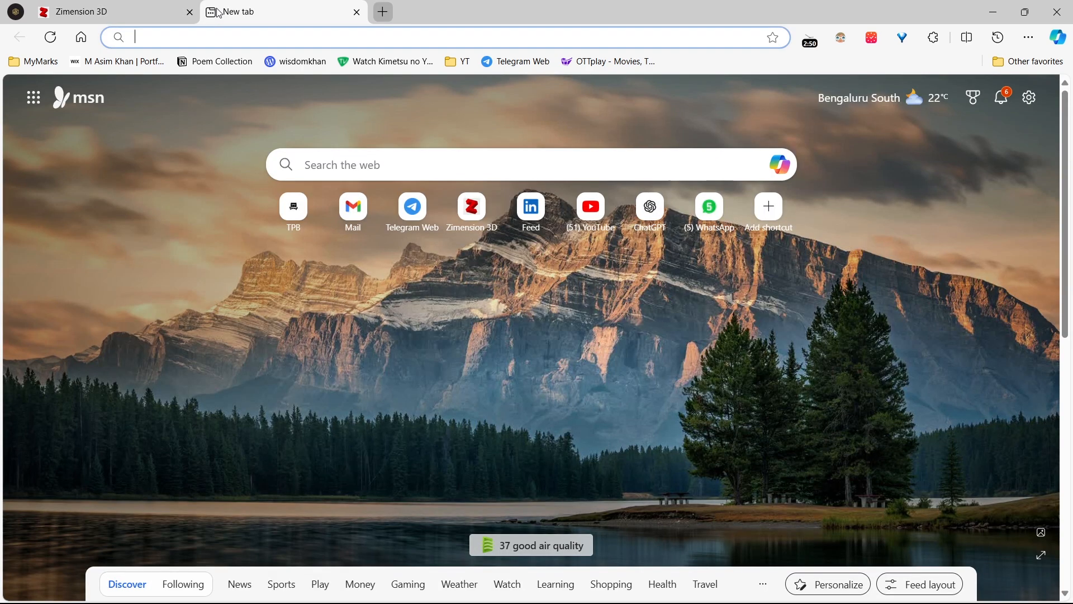
{"action": "type", "text": "https://beta-app.zimension3d.com/?id=66df455ddb5b82c7ac2c67b7#/world/66df455ddb5b82c7ac2c67b7"}
{"action": "key", "text": "Return"}
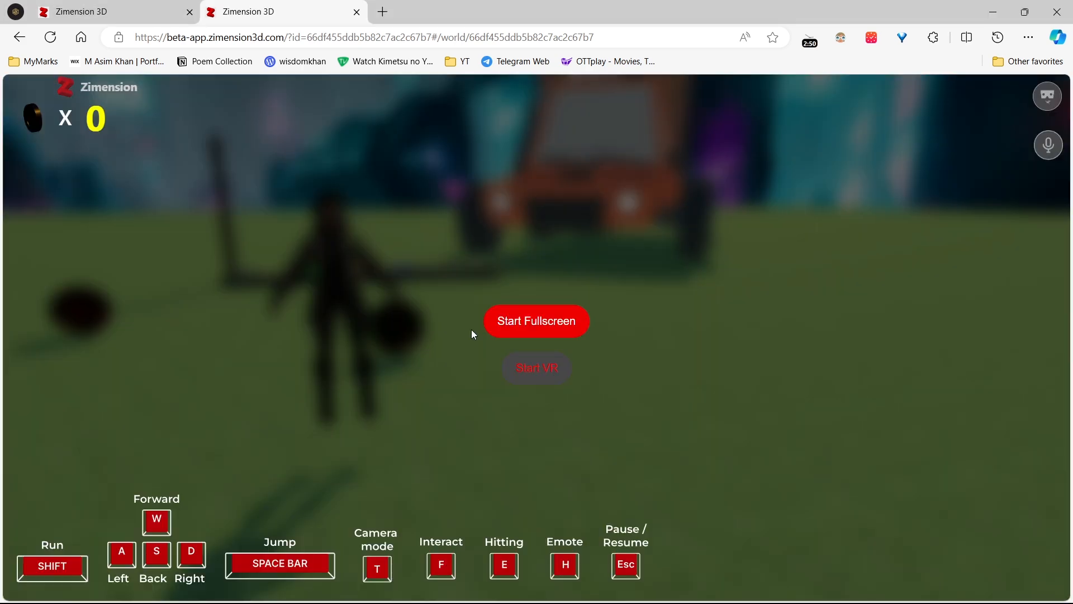
{"action": "left_click", "coordinate": [515, 332]}
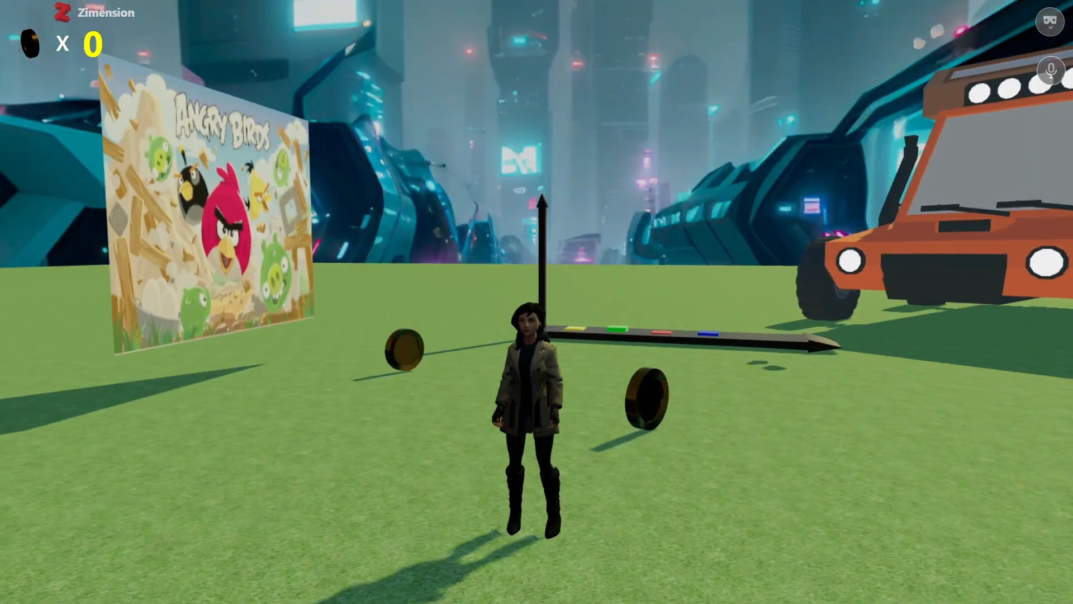
Step: Test the published world by toggling the camera view and walking the avatar through both coins near the truck
{"action": "key", "text": "v"}
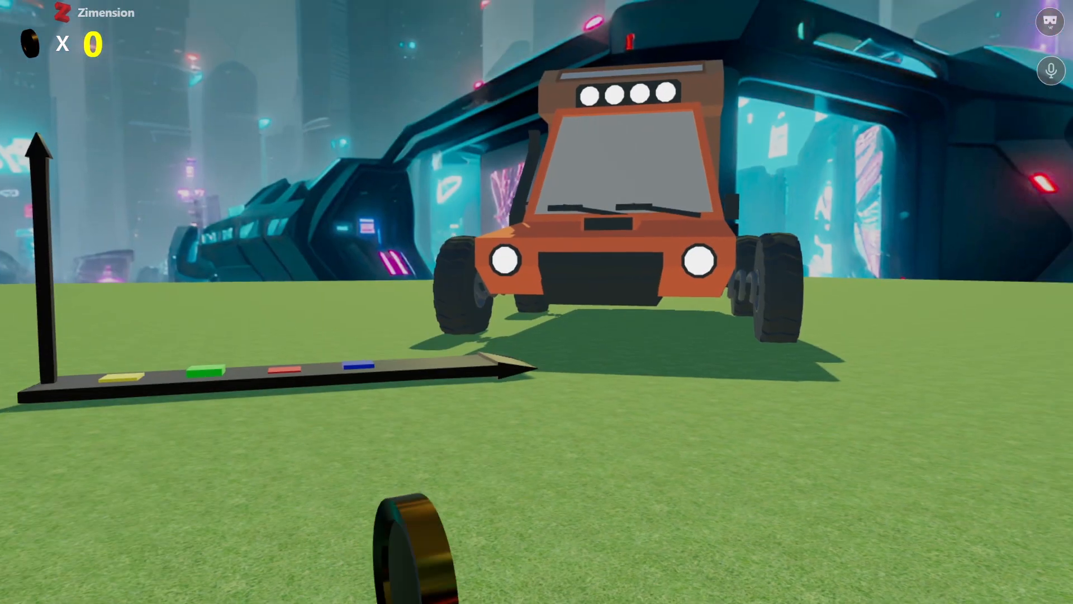
{"action": "key", "text": "v"}
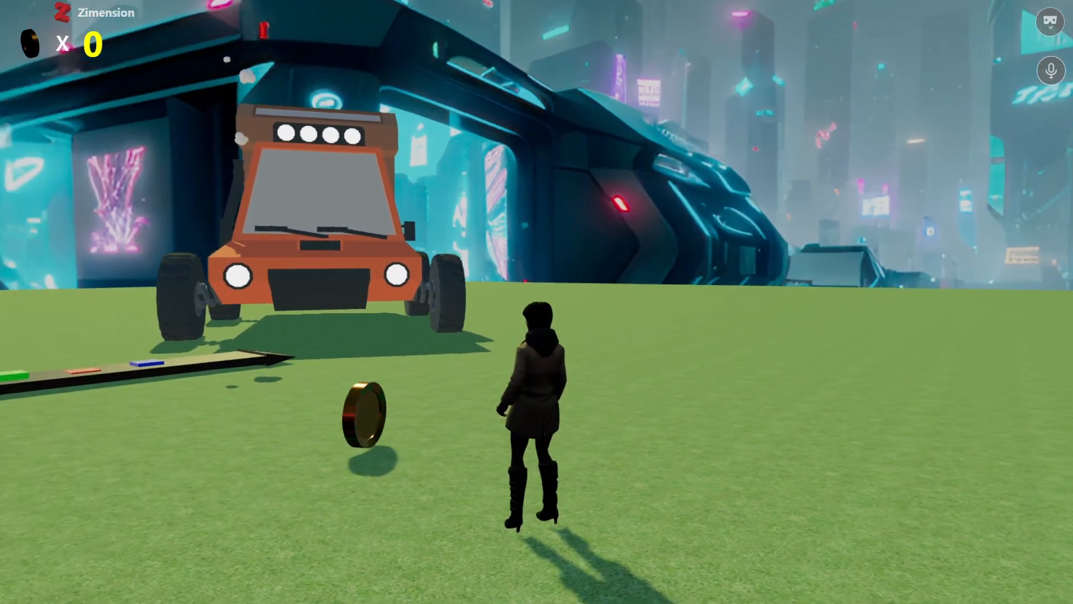
{"action": "key", "text": "w"}
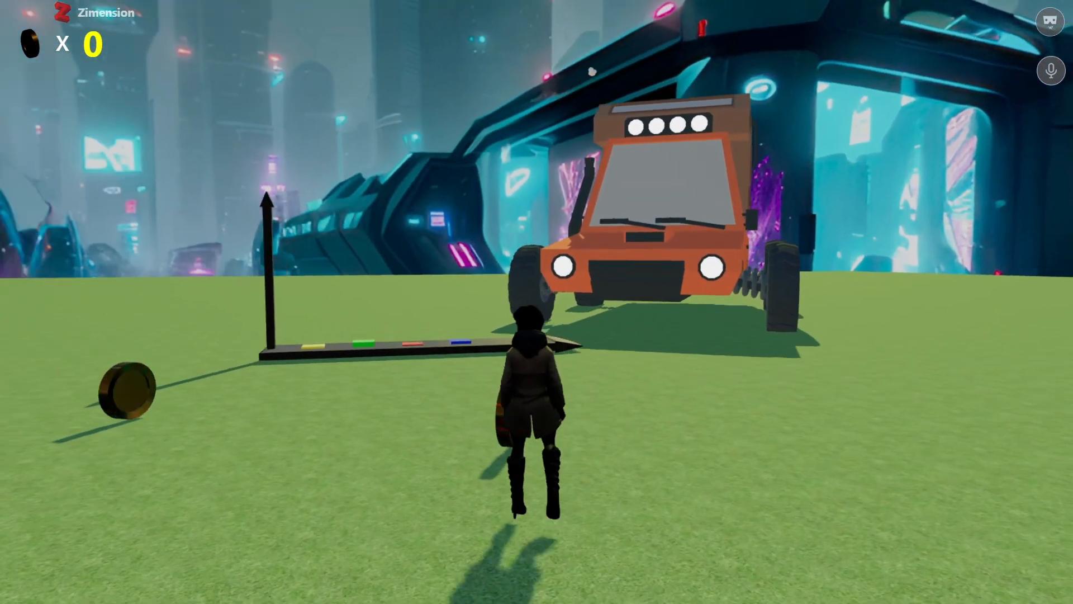
{"action": "key", "text": "a"}
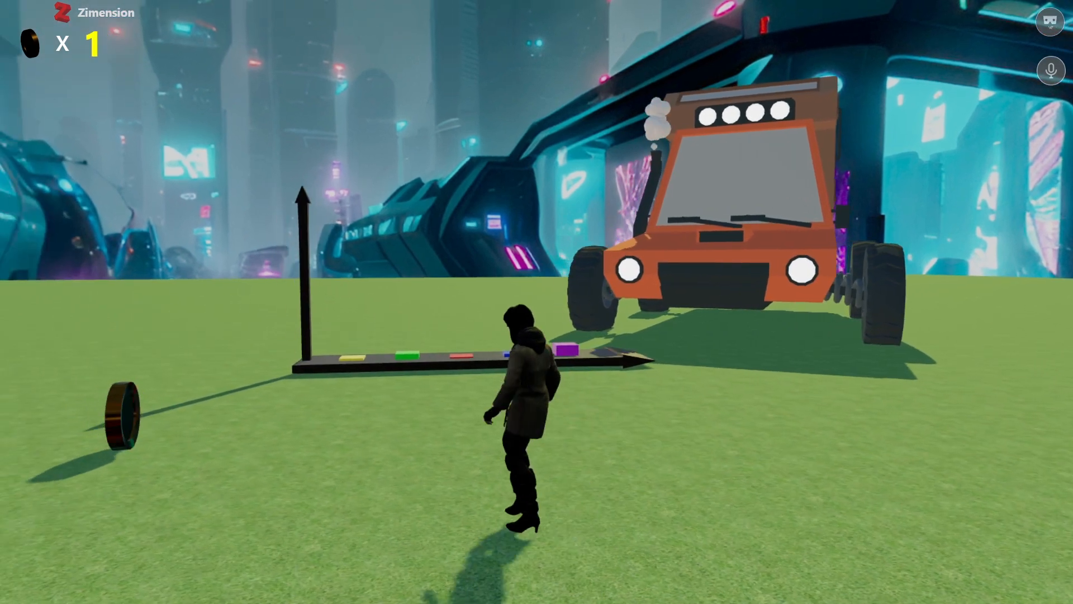
{"action": "key", "text": "a"}
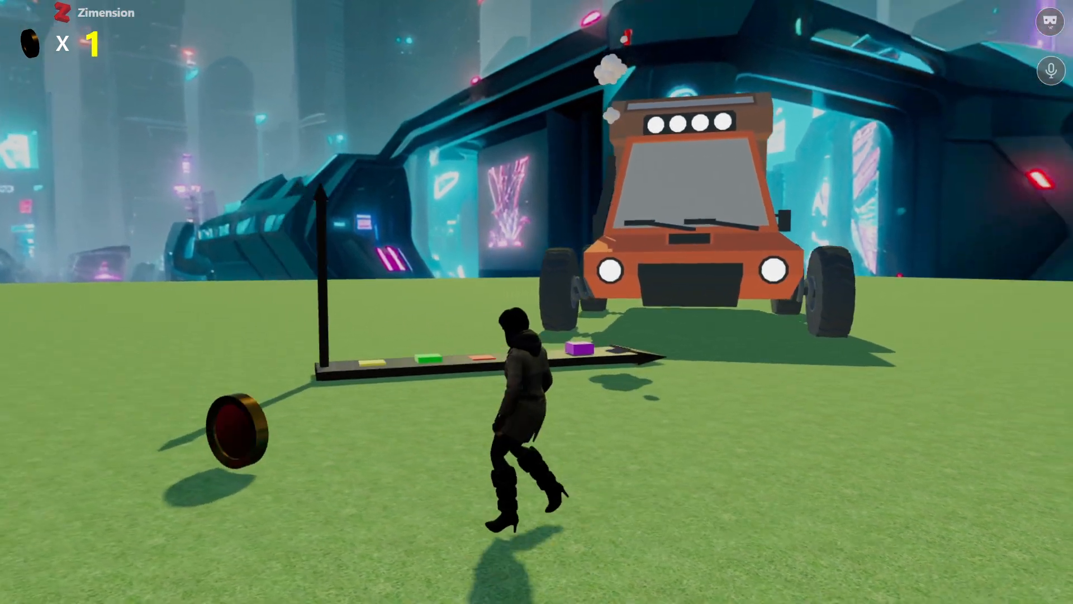
{"action": "key", "text": "a"}
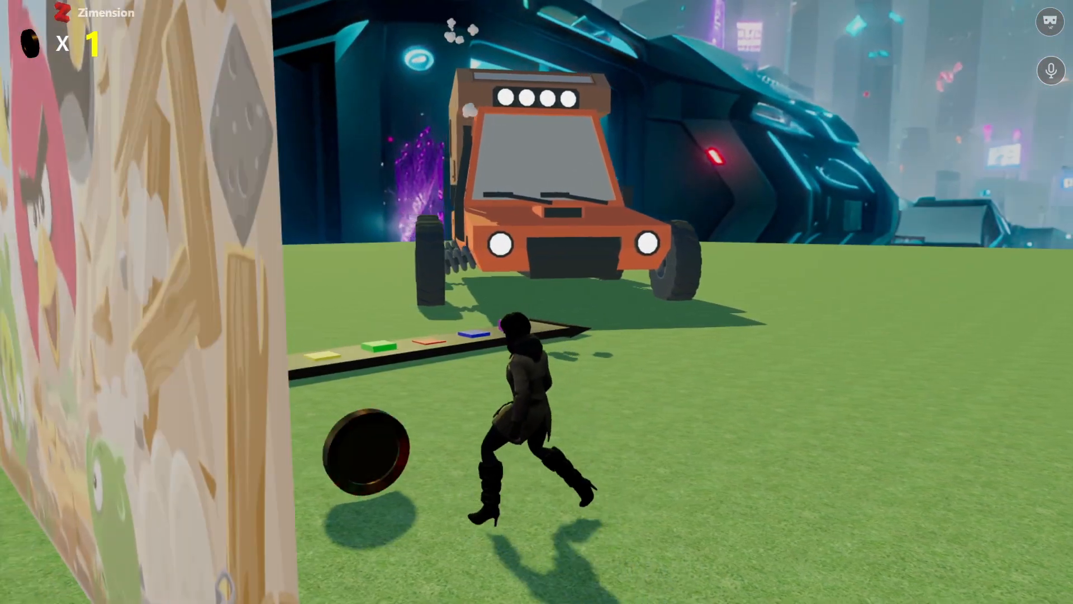
{"action": "key", "text": "w"}
{"action": "key", "text": "w"}
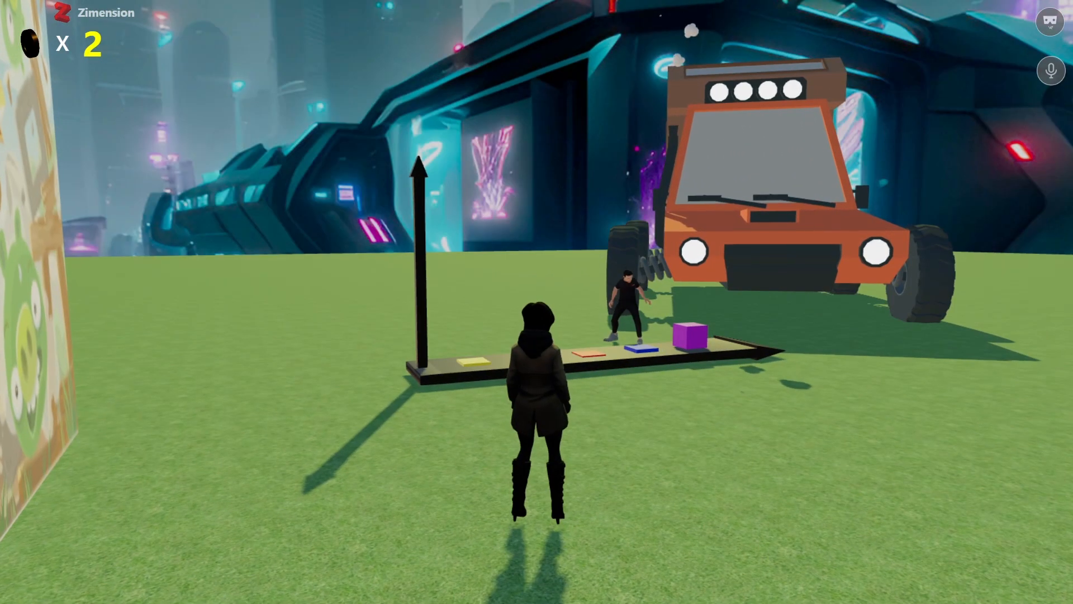